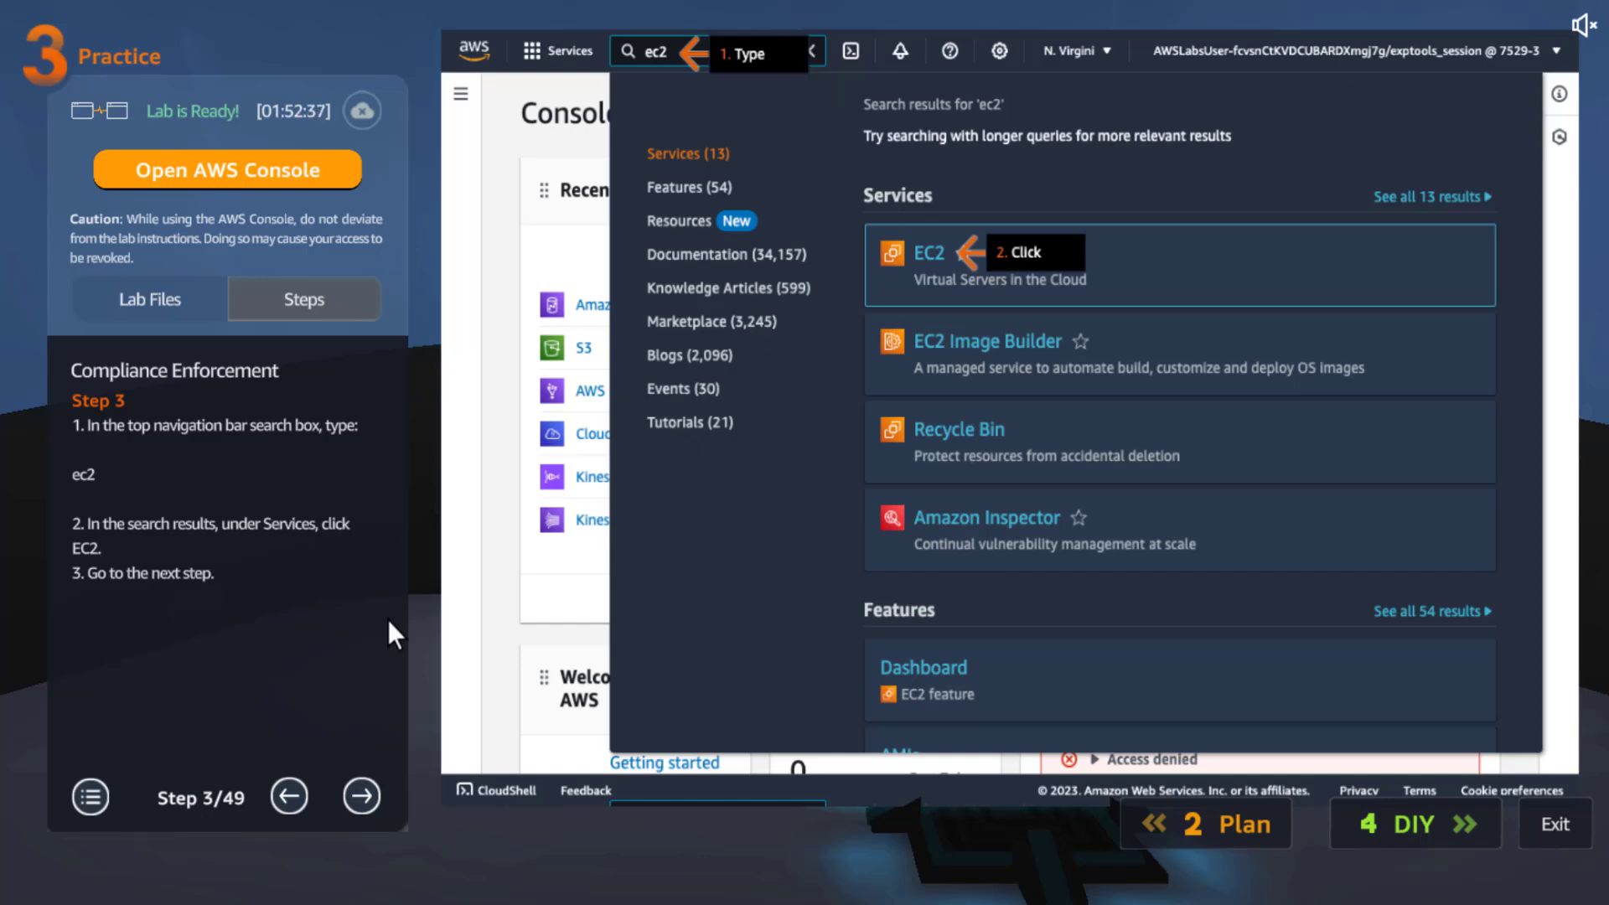
Advance the lab guide through Steps 4 and 5 to read about running EC2 instances and the HR-AppServer tags.
left_click(370, 788)
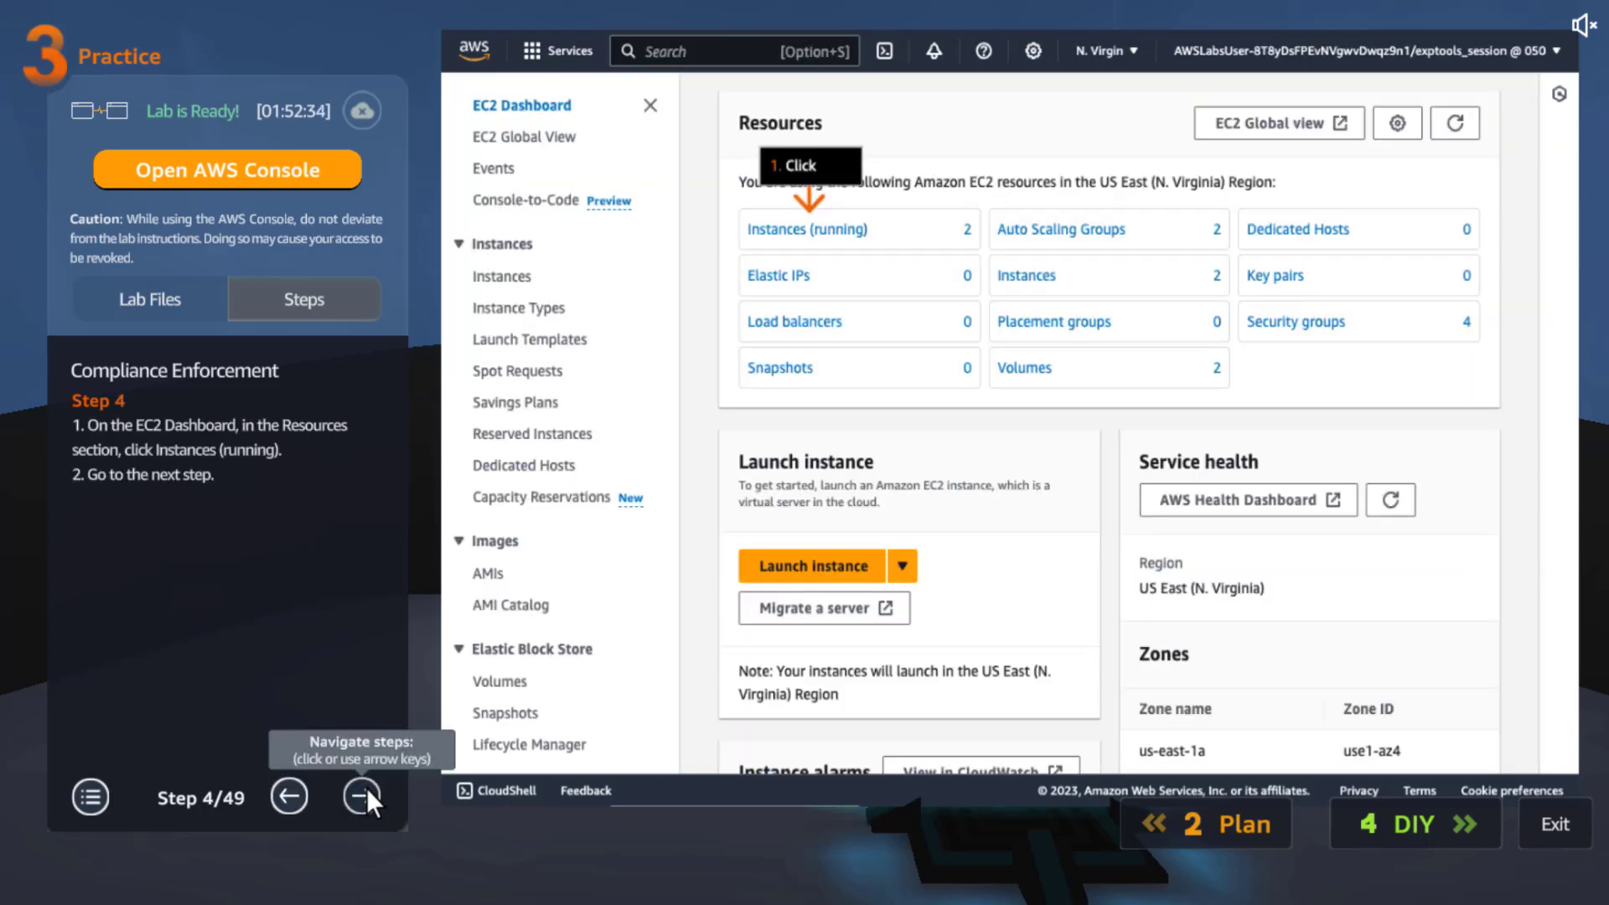
left_click(365, 787)
scroll(376, 481, "down", 4)
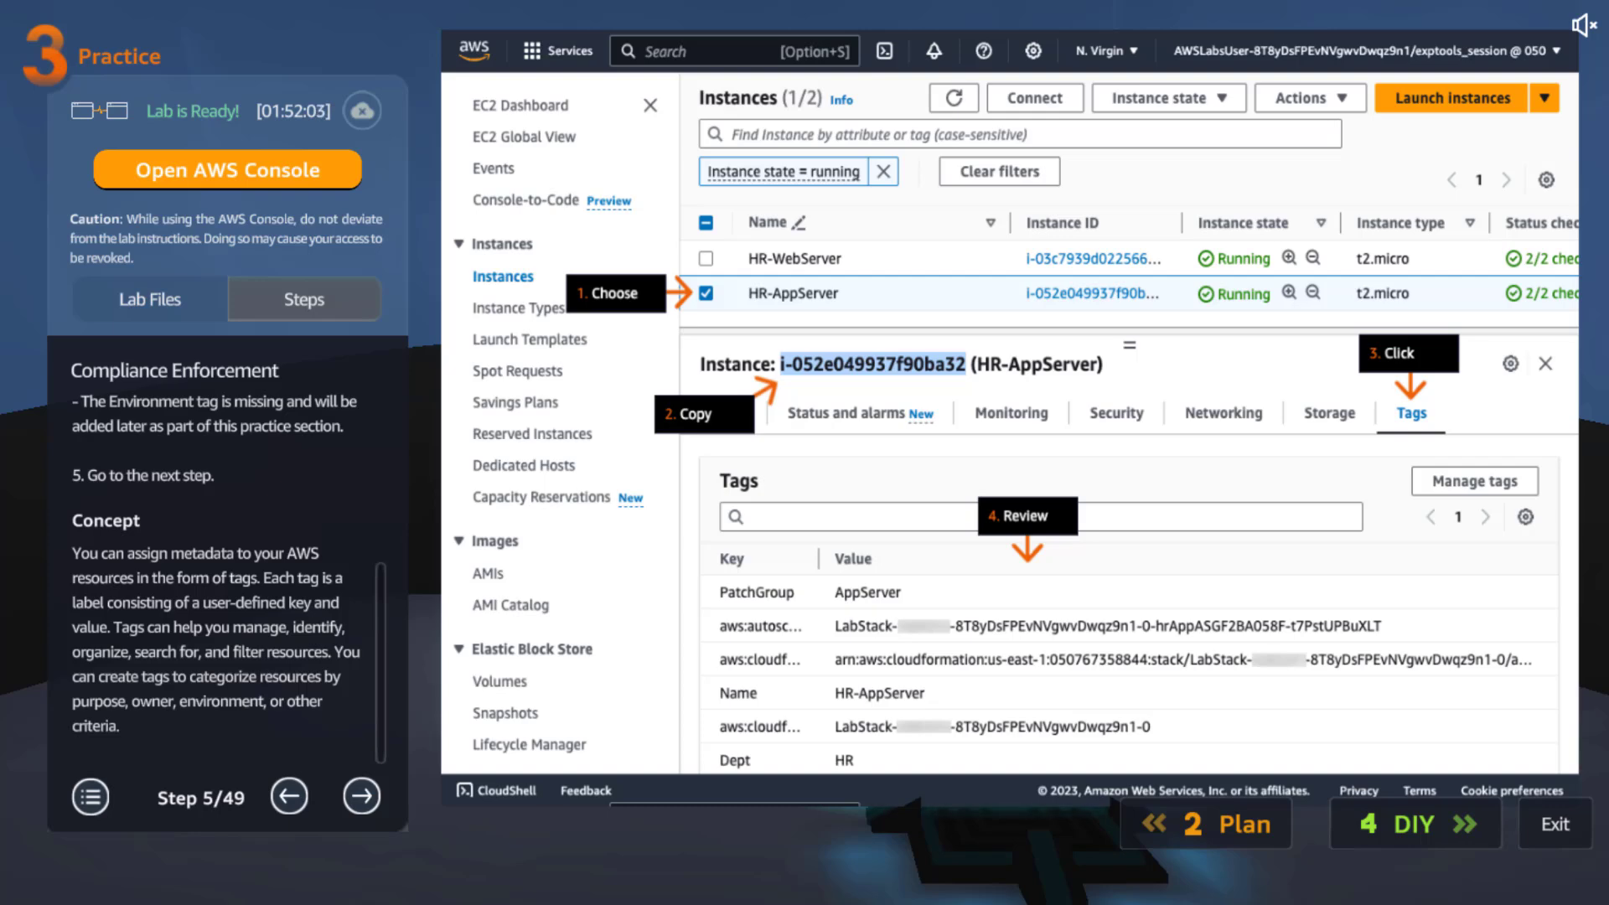
Read lab guide Steps 6 to 9 about the Lambda functions, covering the labFunction code and the labFunction-DIY function.
left_click(355, 794)
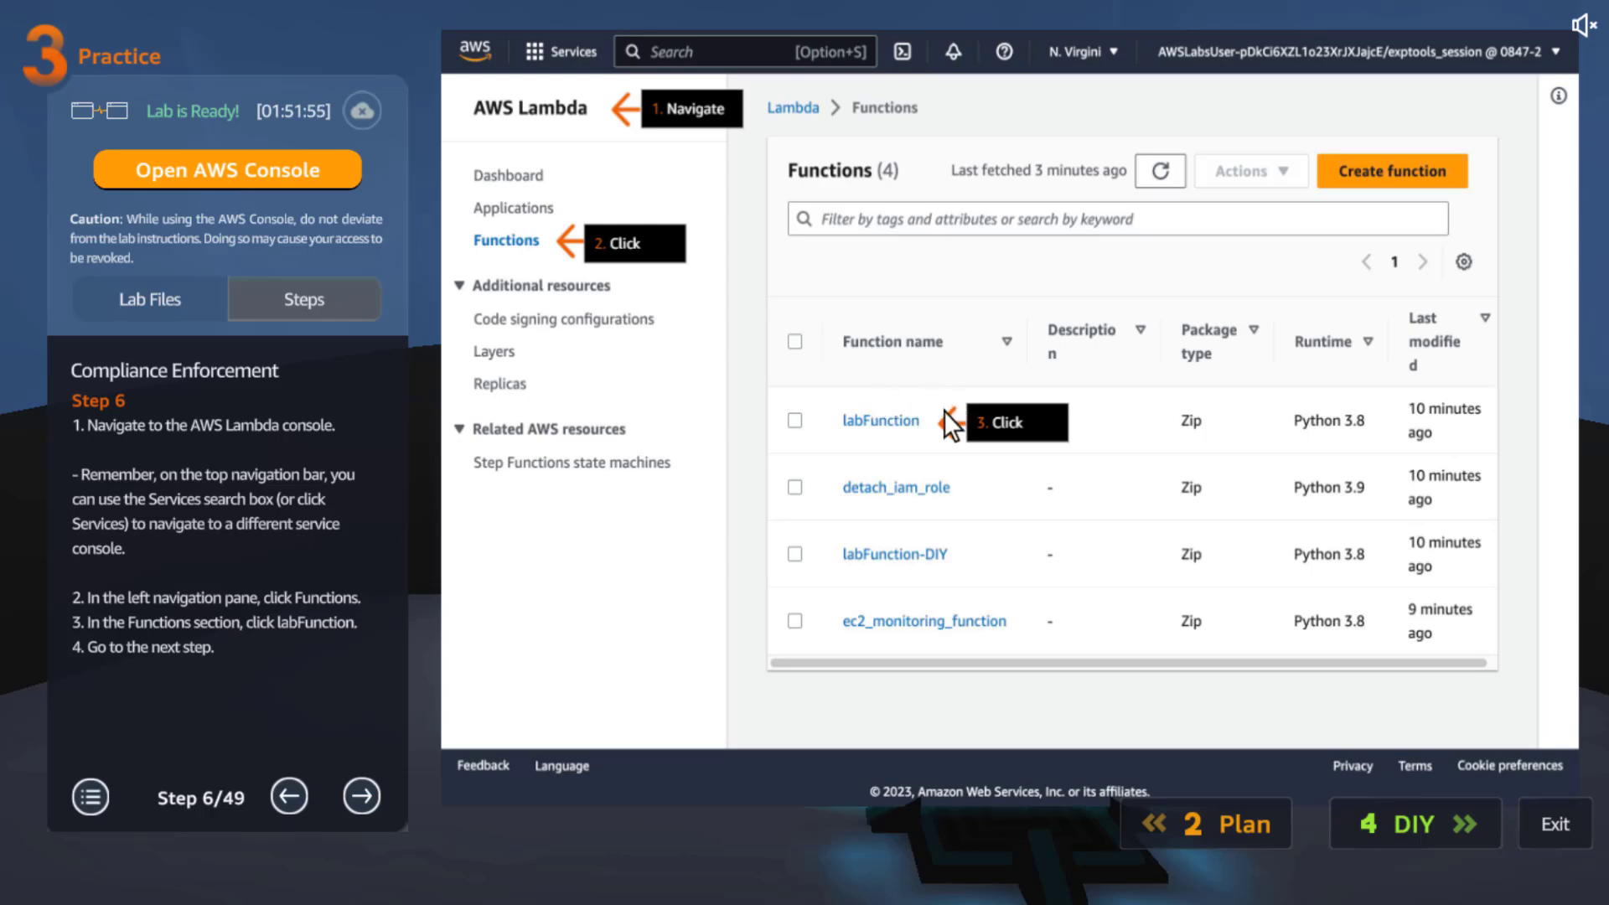
left_click(369, 788)
left_click_drag(381, 493, 383, 671)
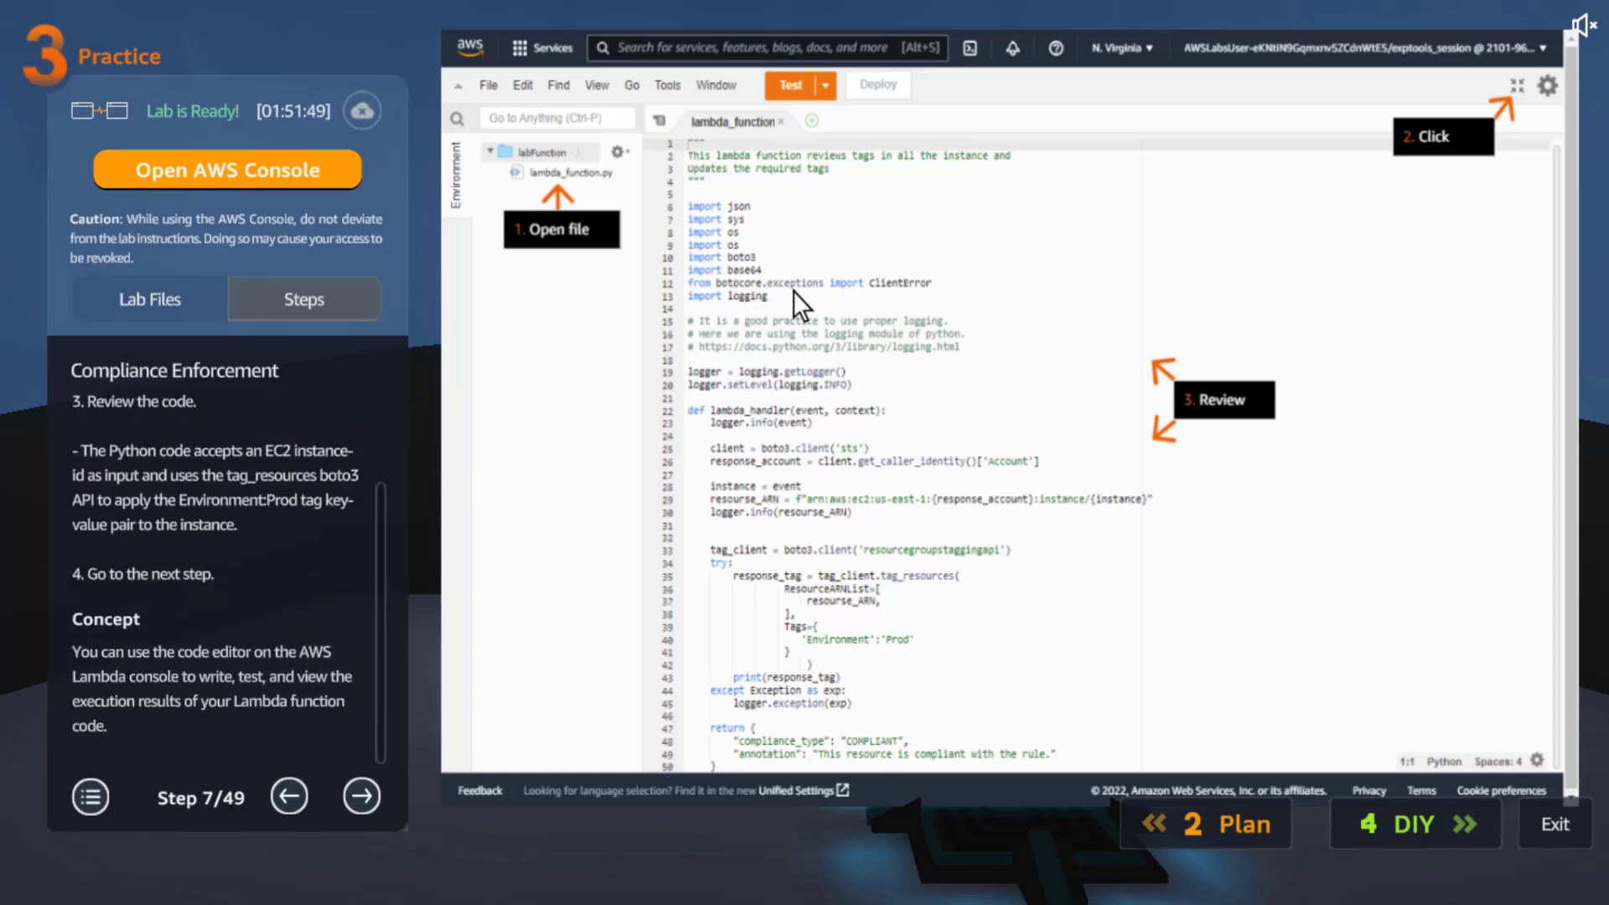
left_click(358, 794)
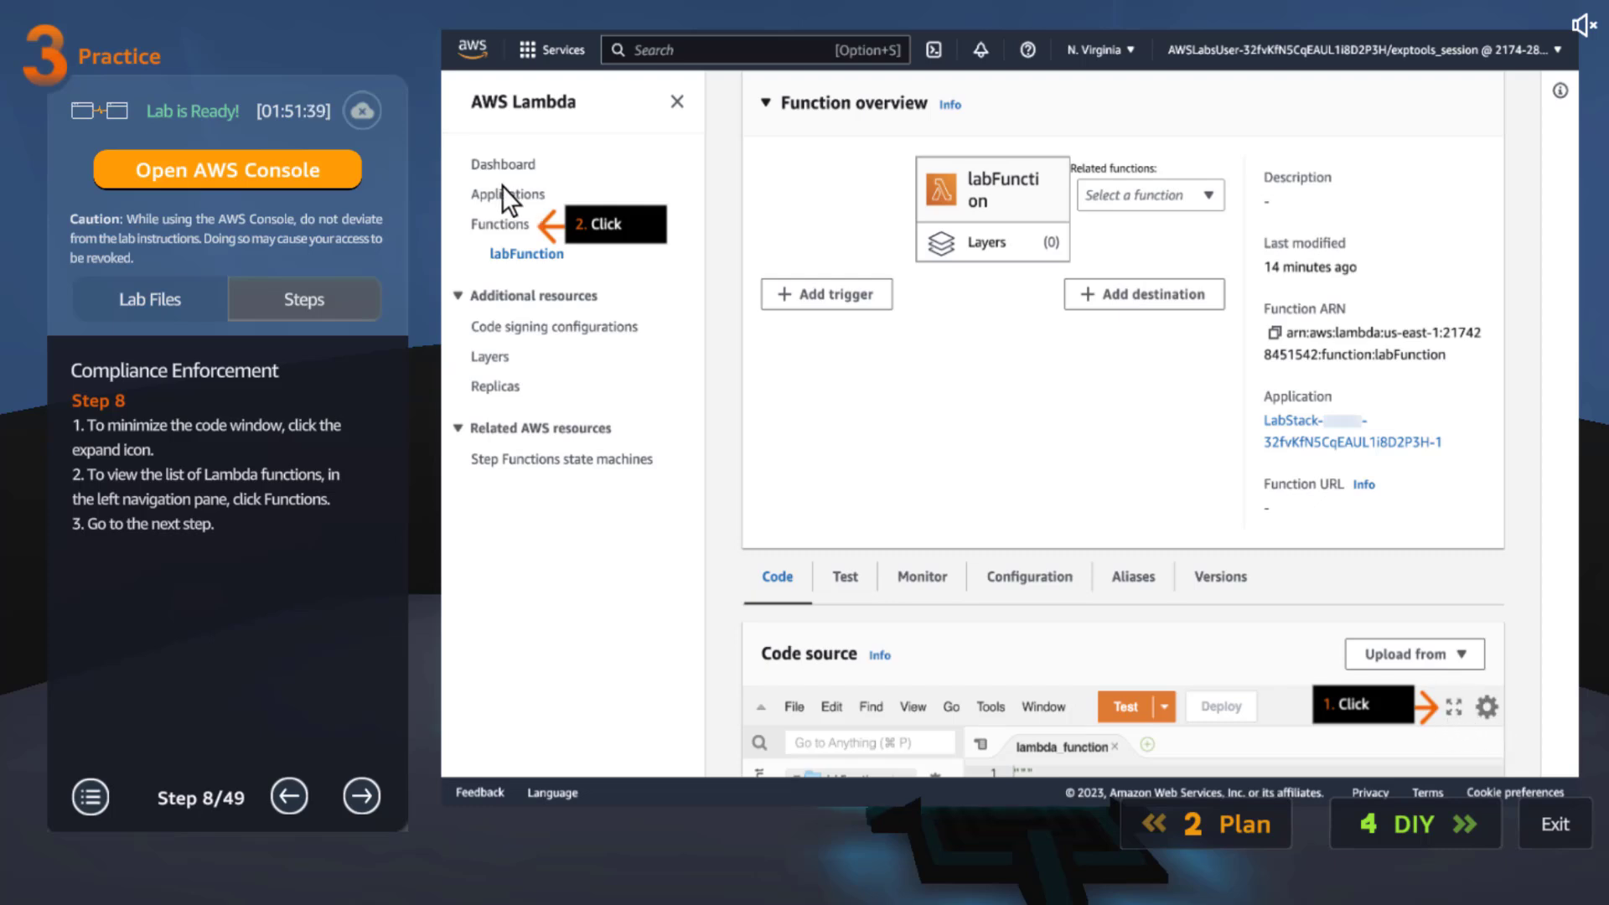
left_click(362, 798)
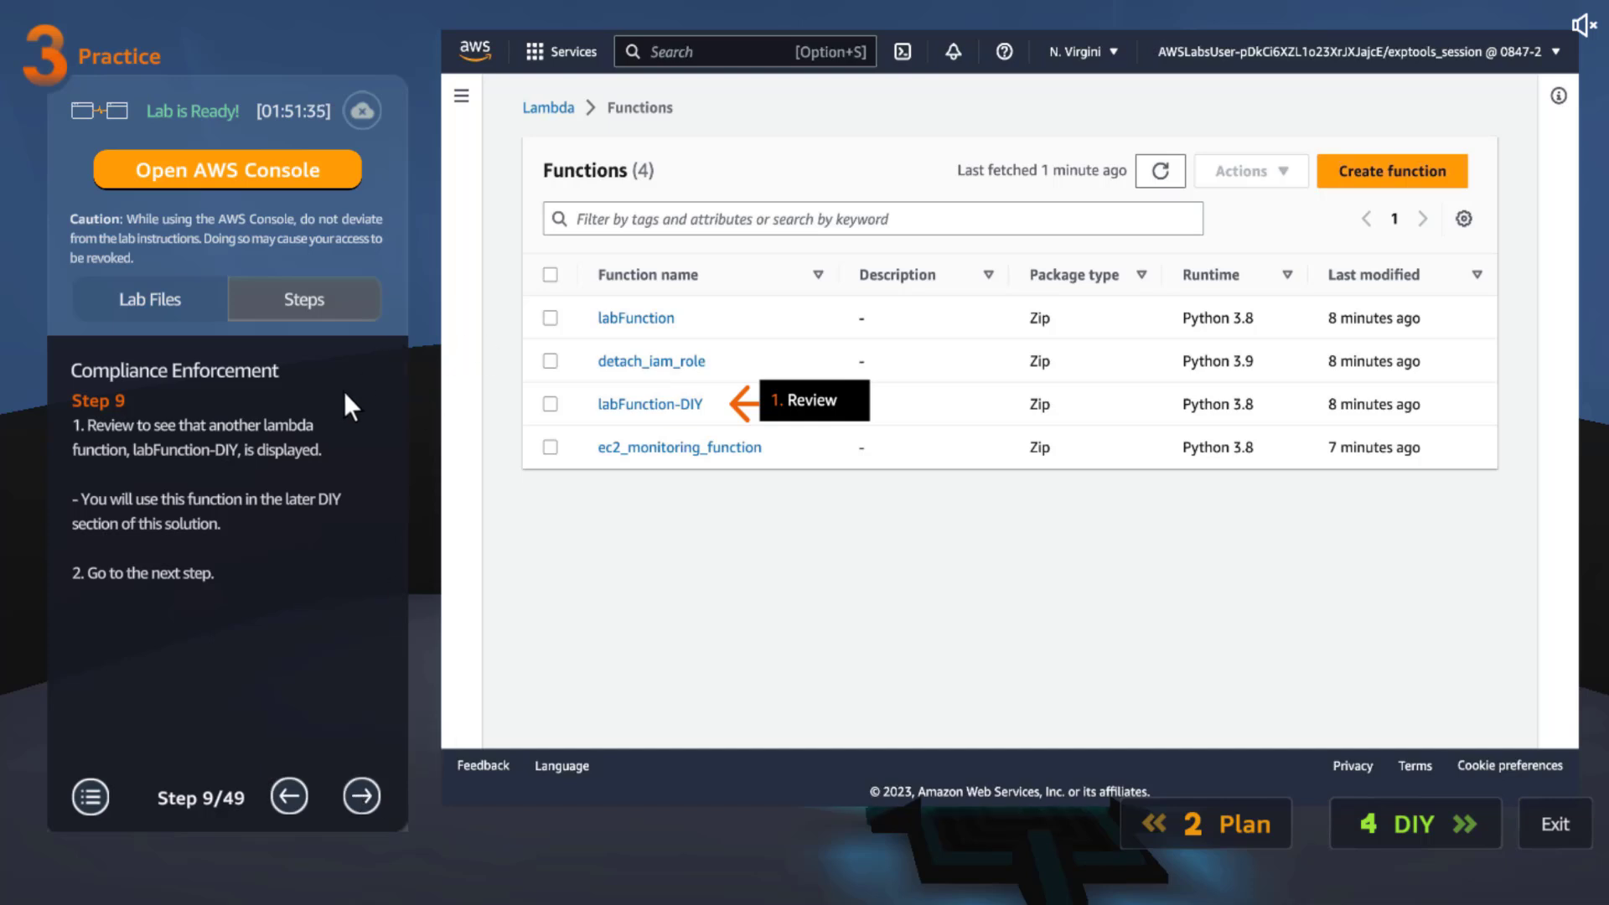
left_click(294, 788)
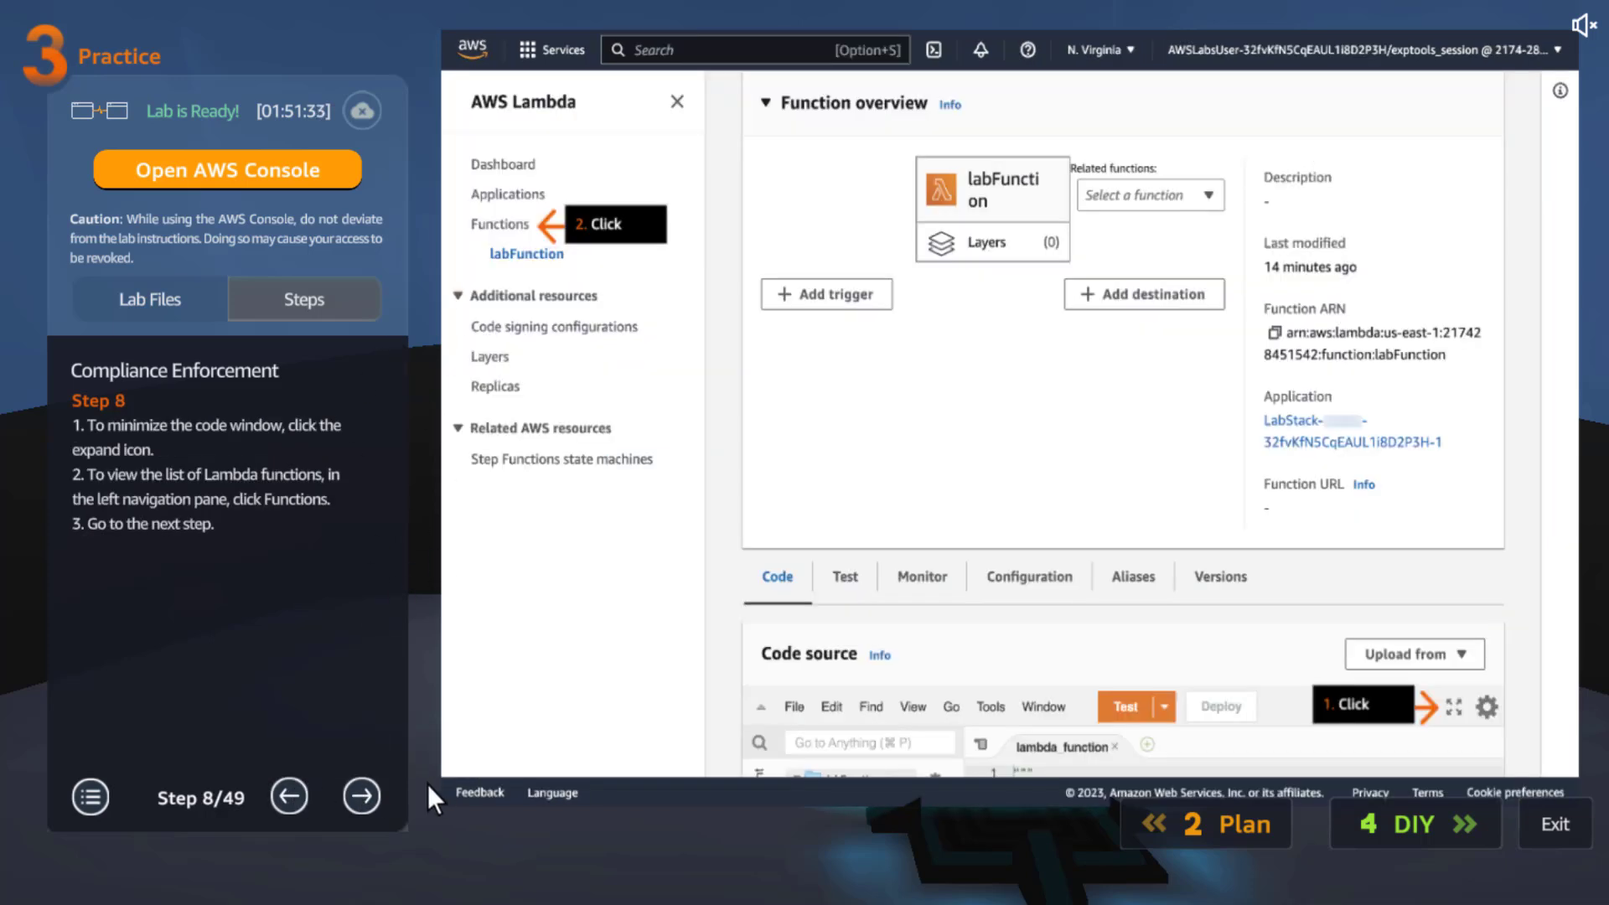
left_click(356, 797)
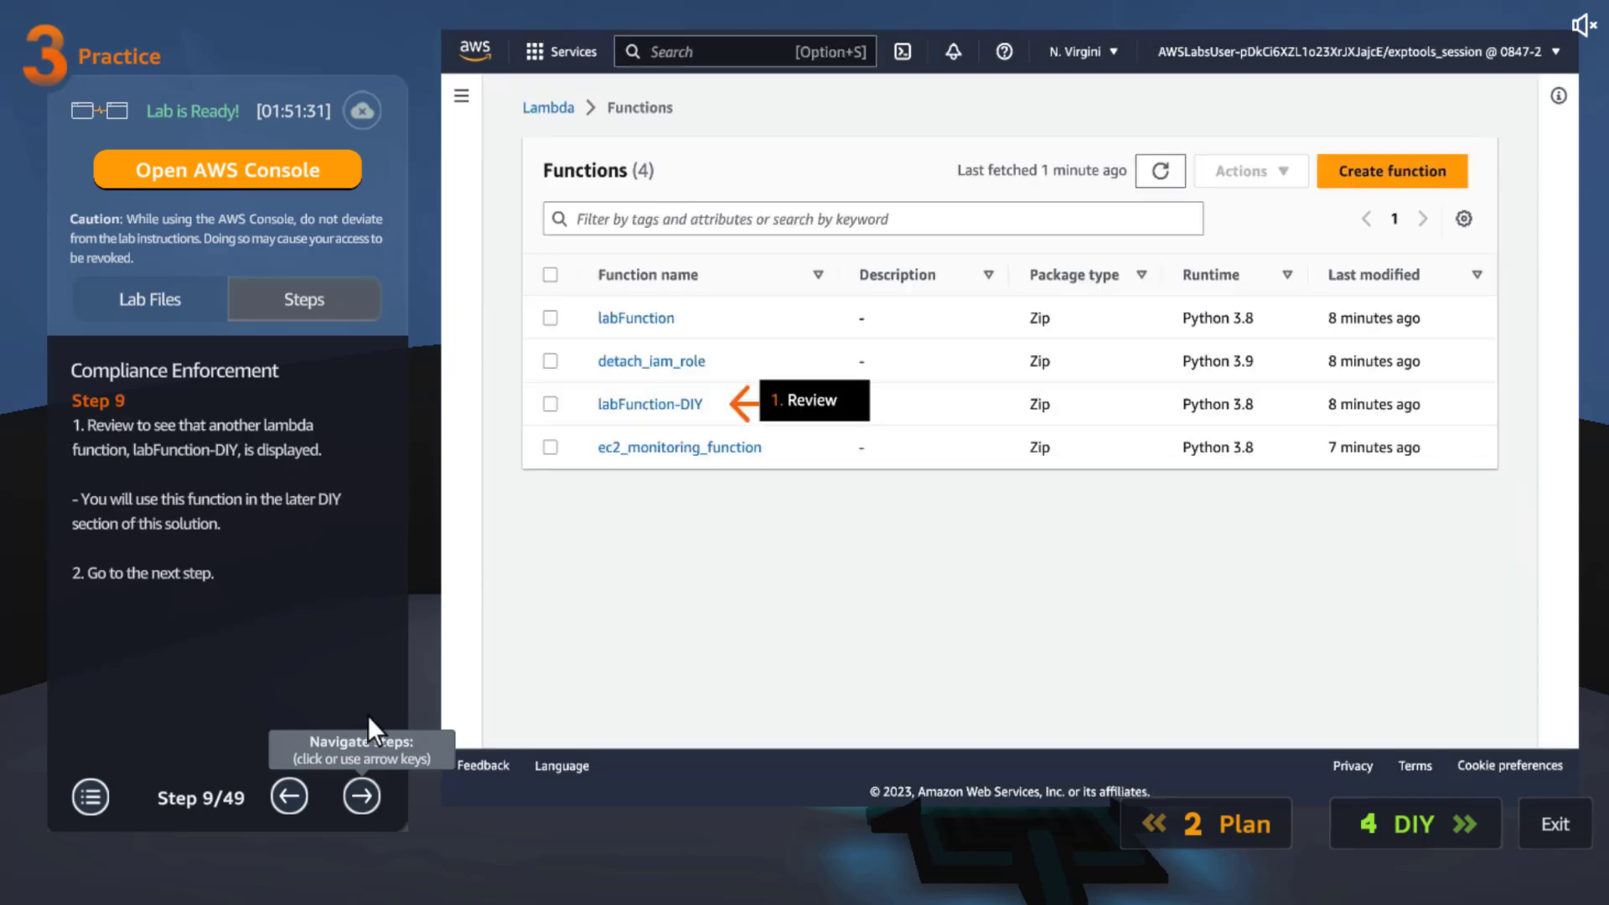
Read lab guide Steps 10 and 11 about opening Systems Manager Documents and creating an Automation document.
left_click(364, 797)
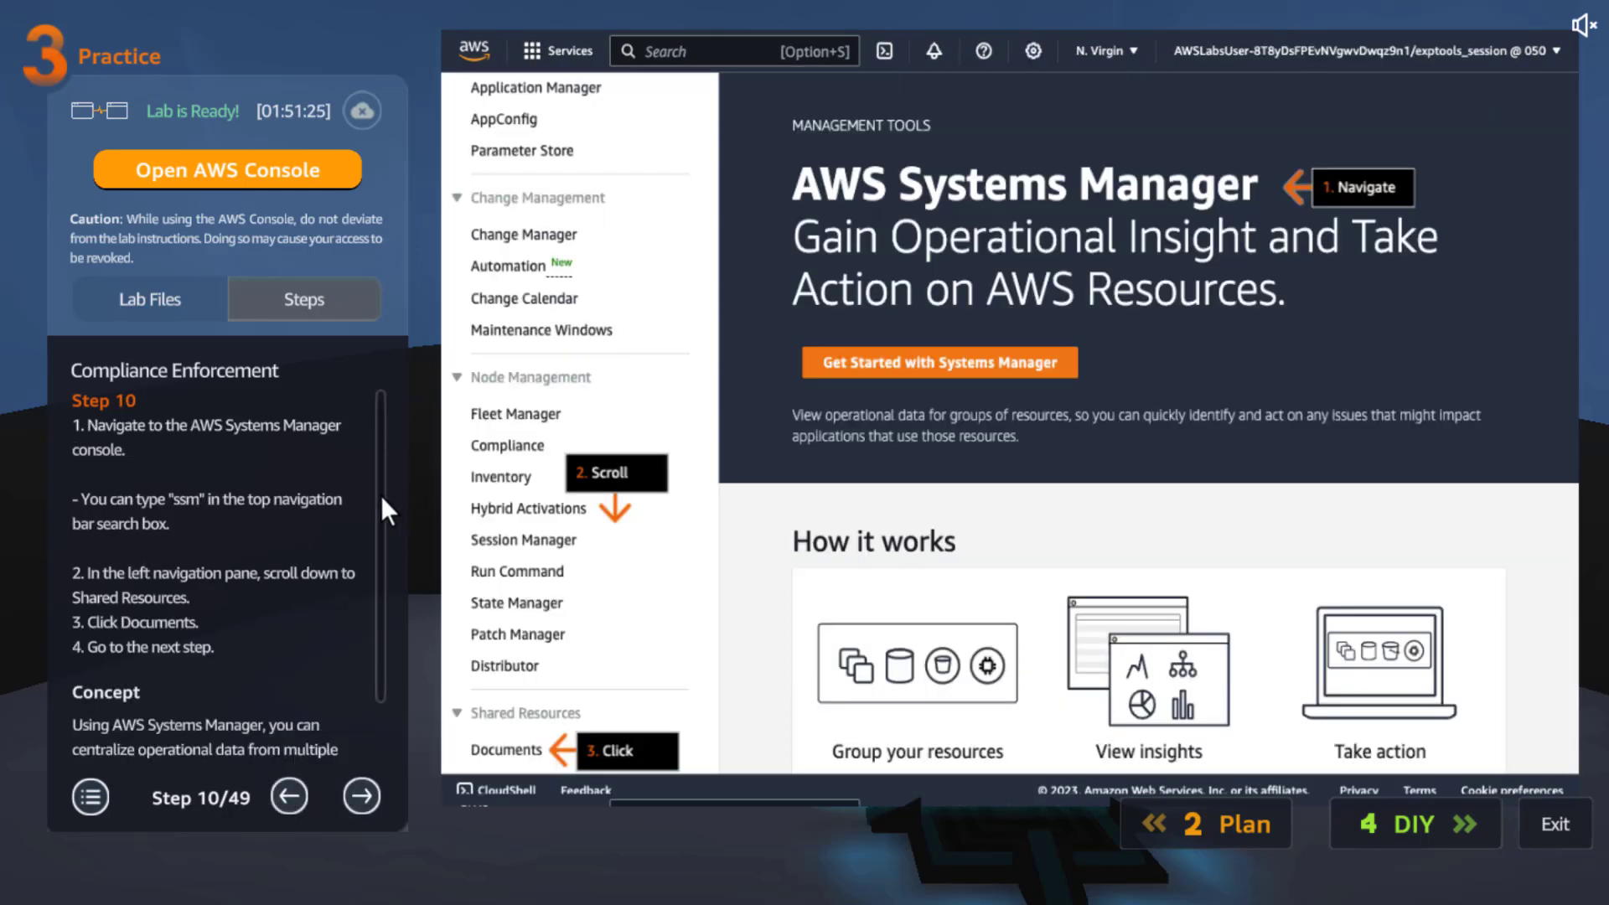
scroll(381, 495, "down", 1)
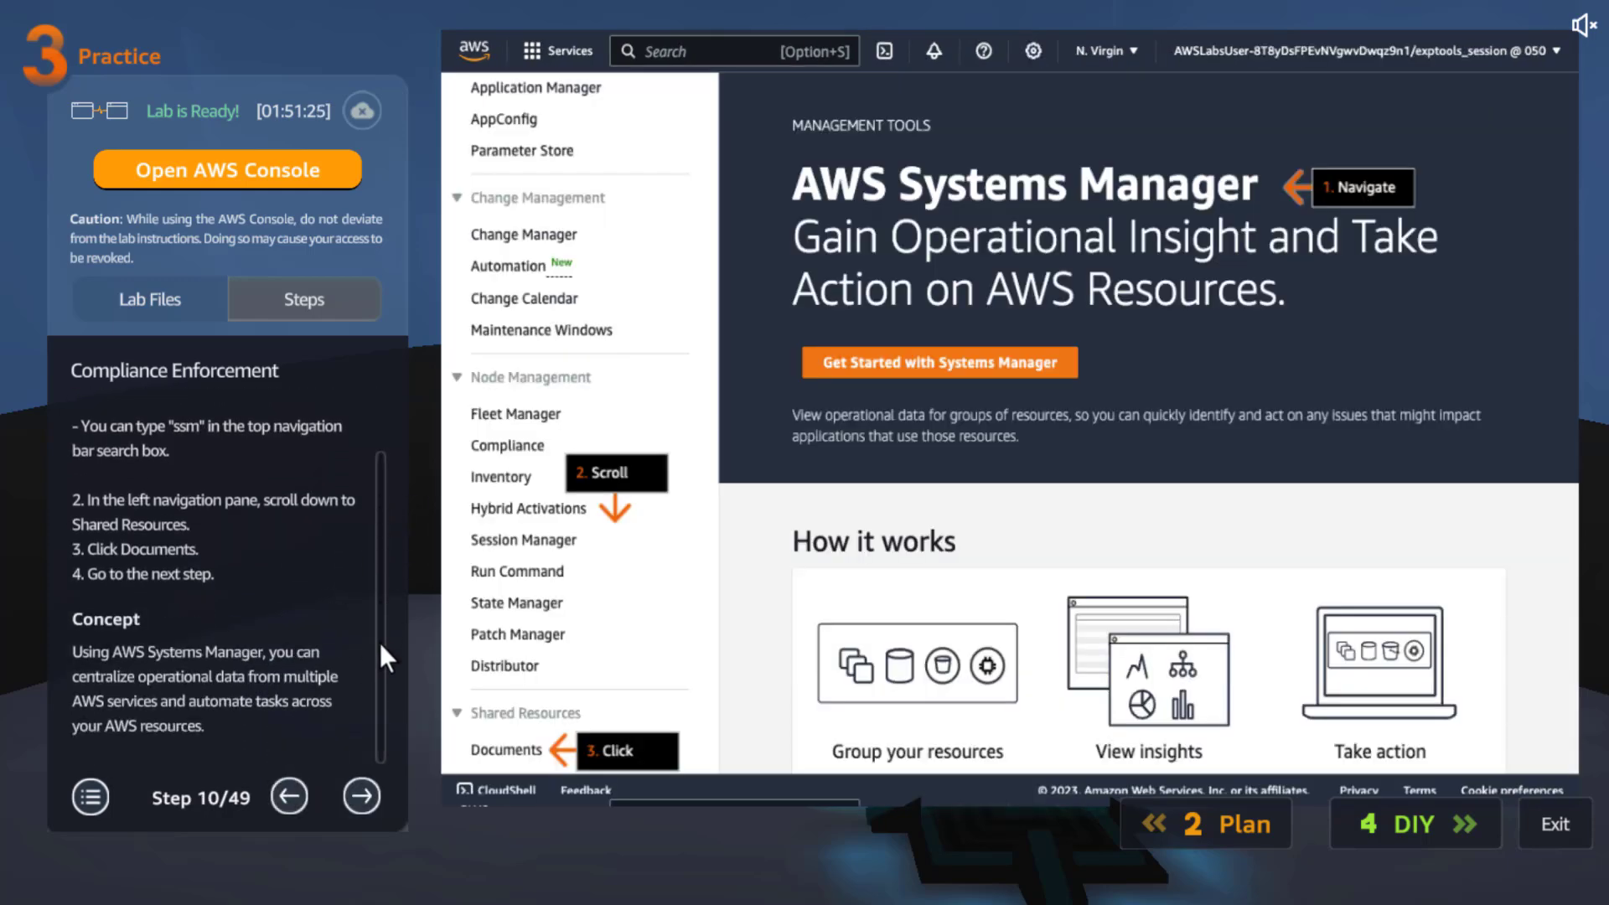
left_click(289, 796)
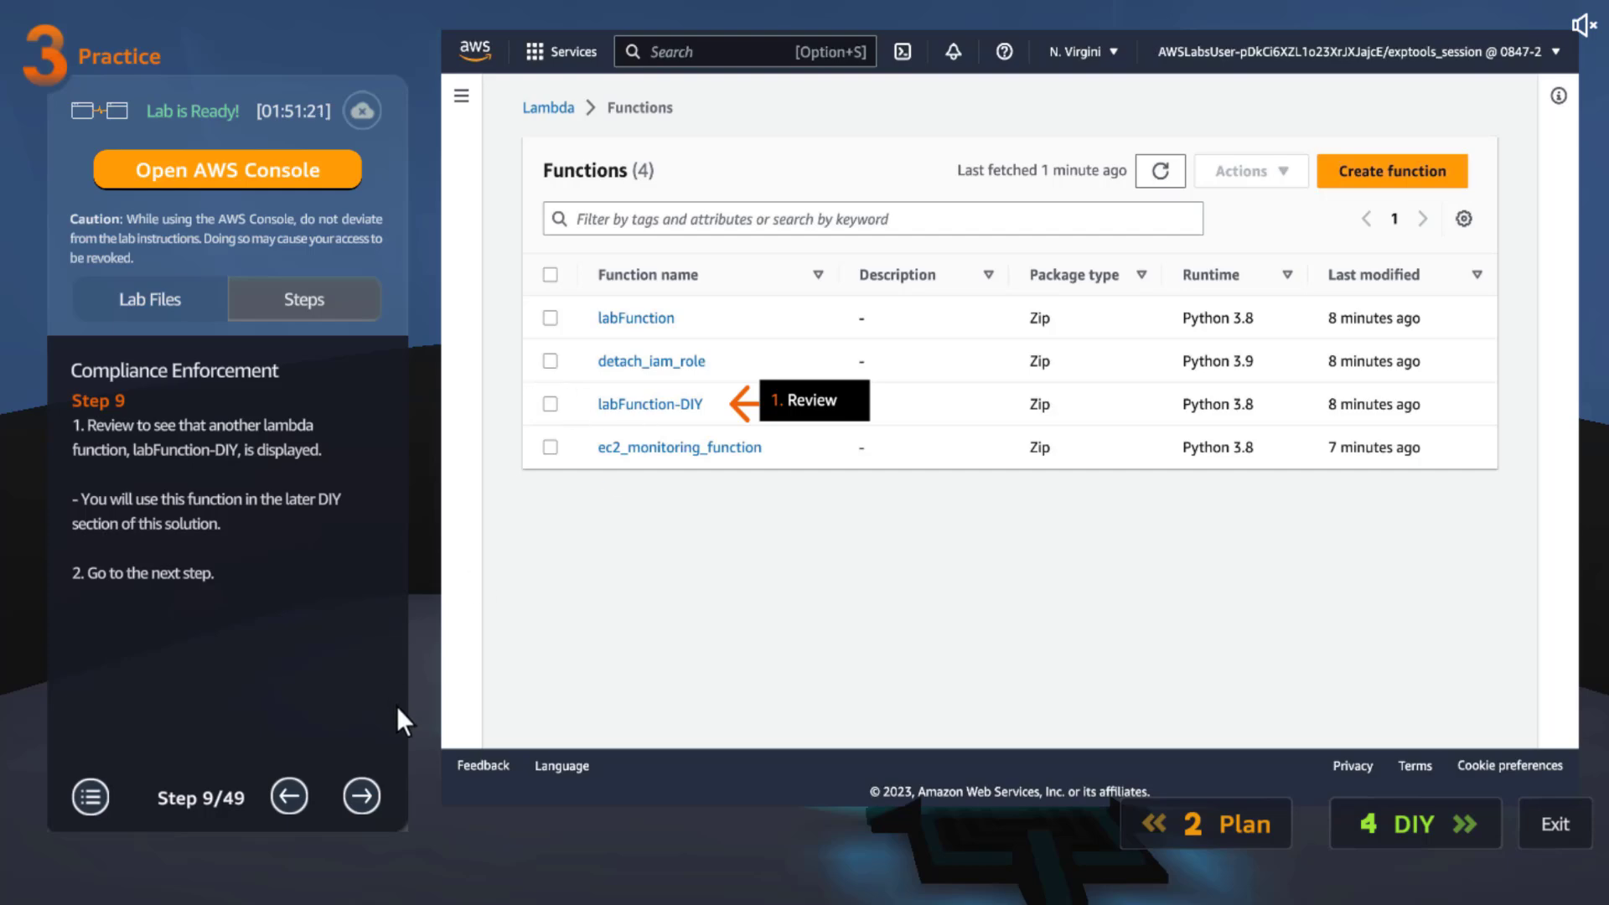
left_click(361, 796)
scroll(381, 516, "down", 2)
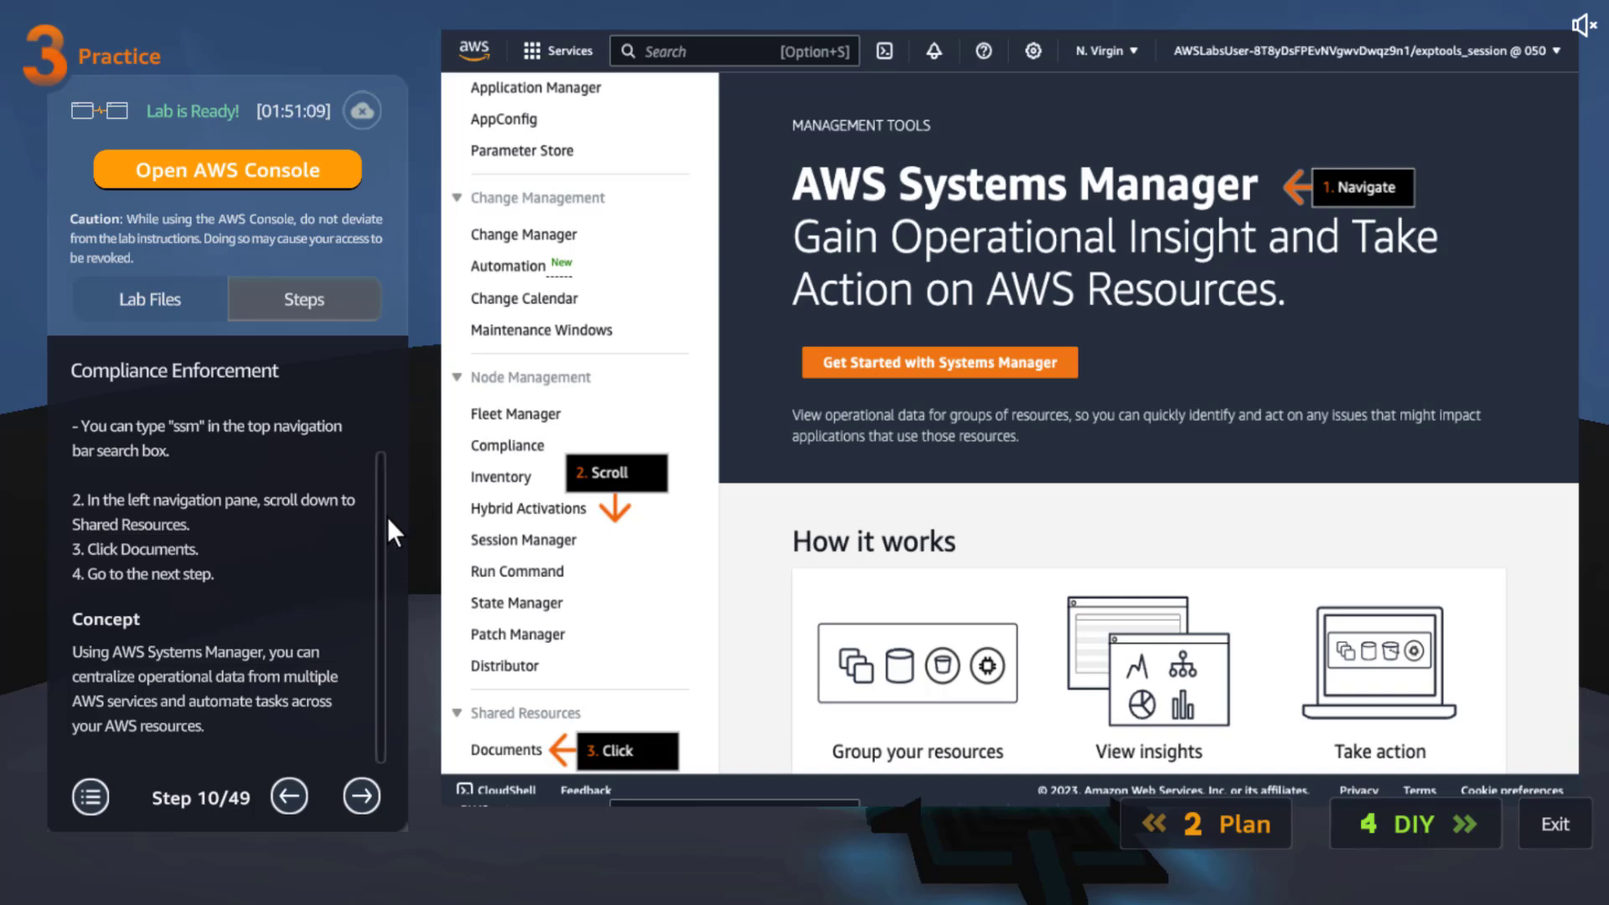
left_click(361, 793)
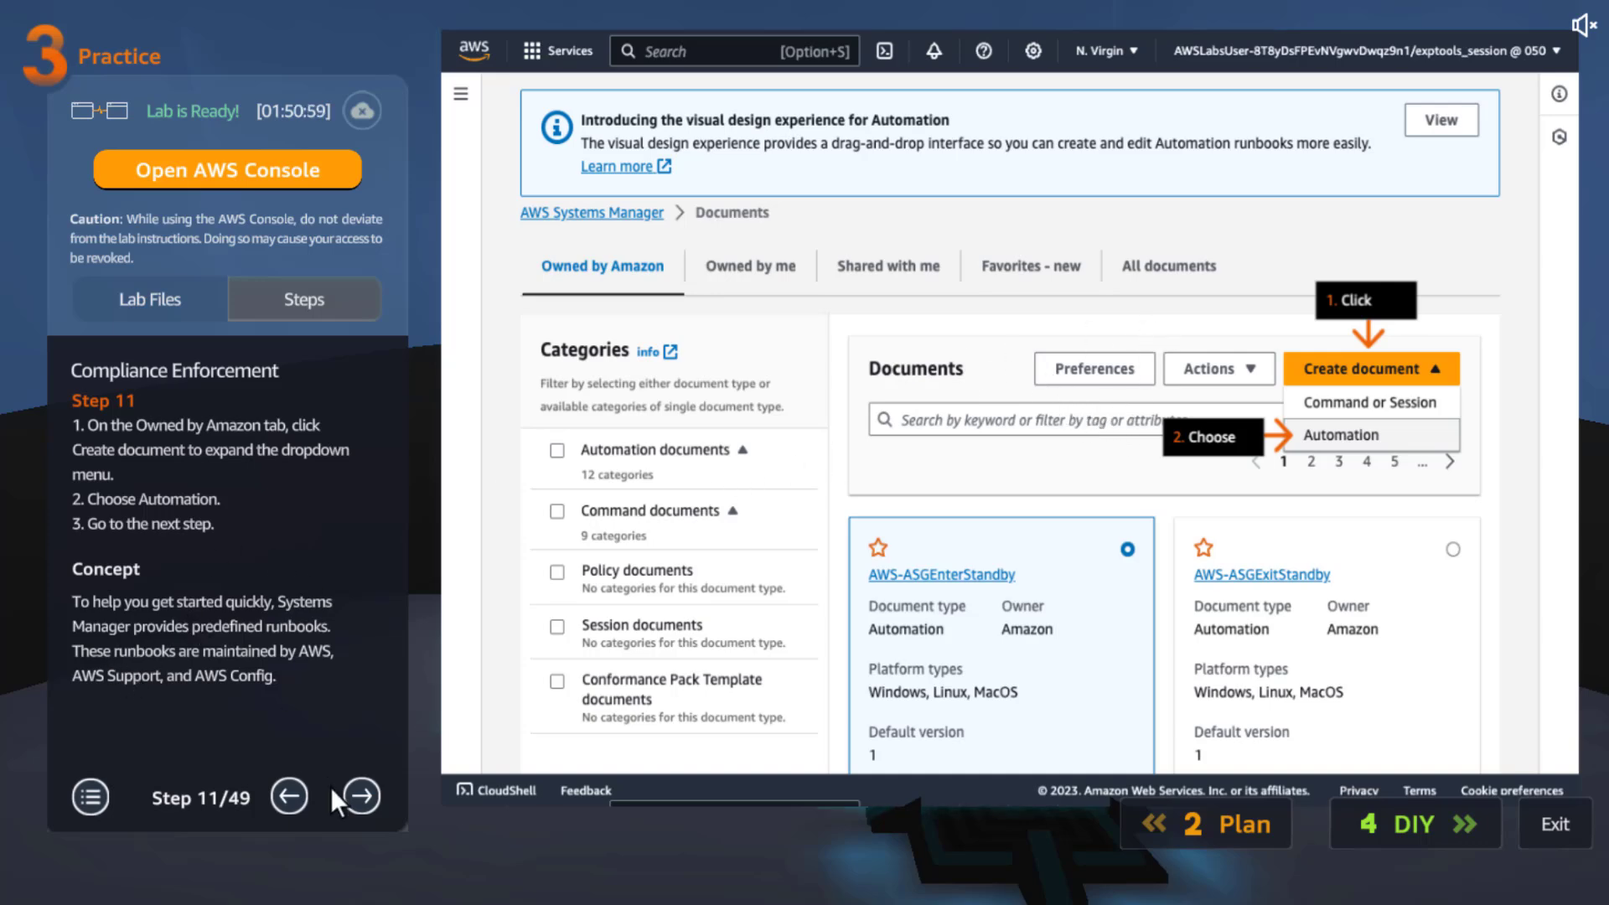
Read lab guide Step 12 about naming the runbook, highlighting the name Lab-TagProdInstances in the instructions.
left_click(360, 794)
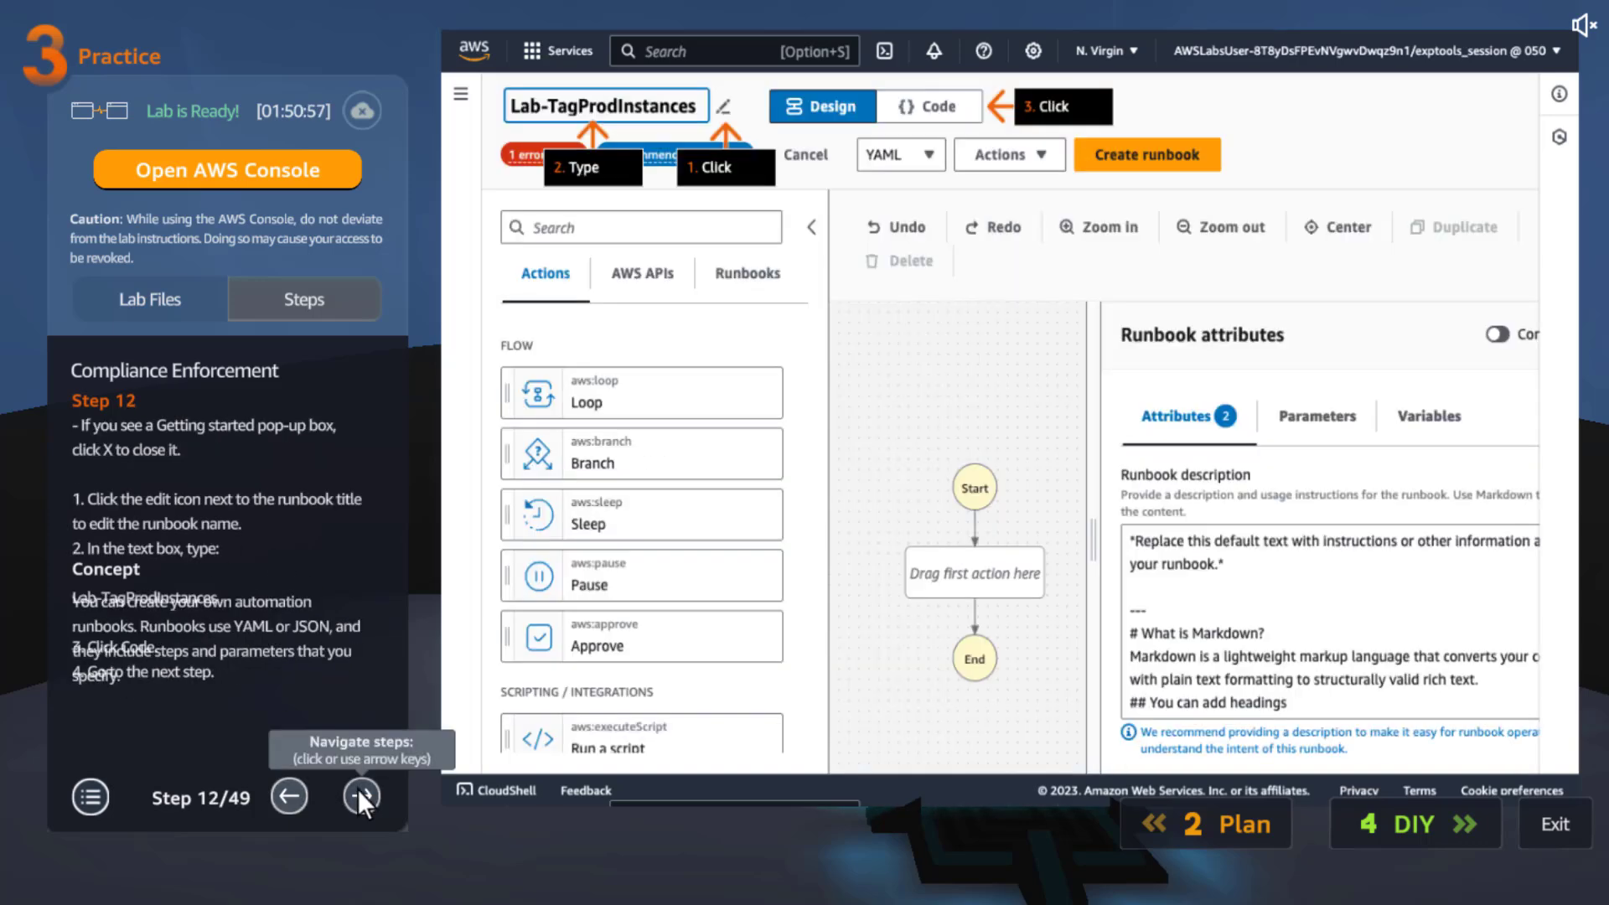
scroll(389, 564, "down", 2)
scroll(390, 587, "down", 1)
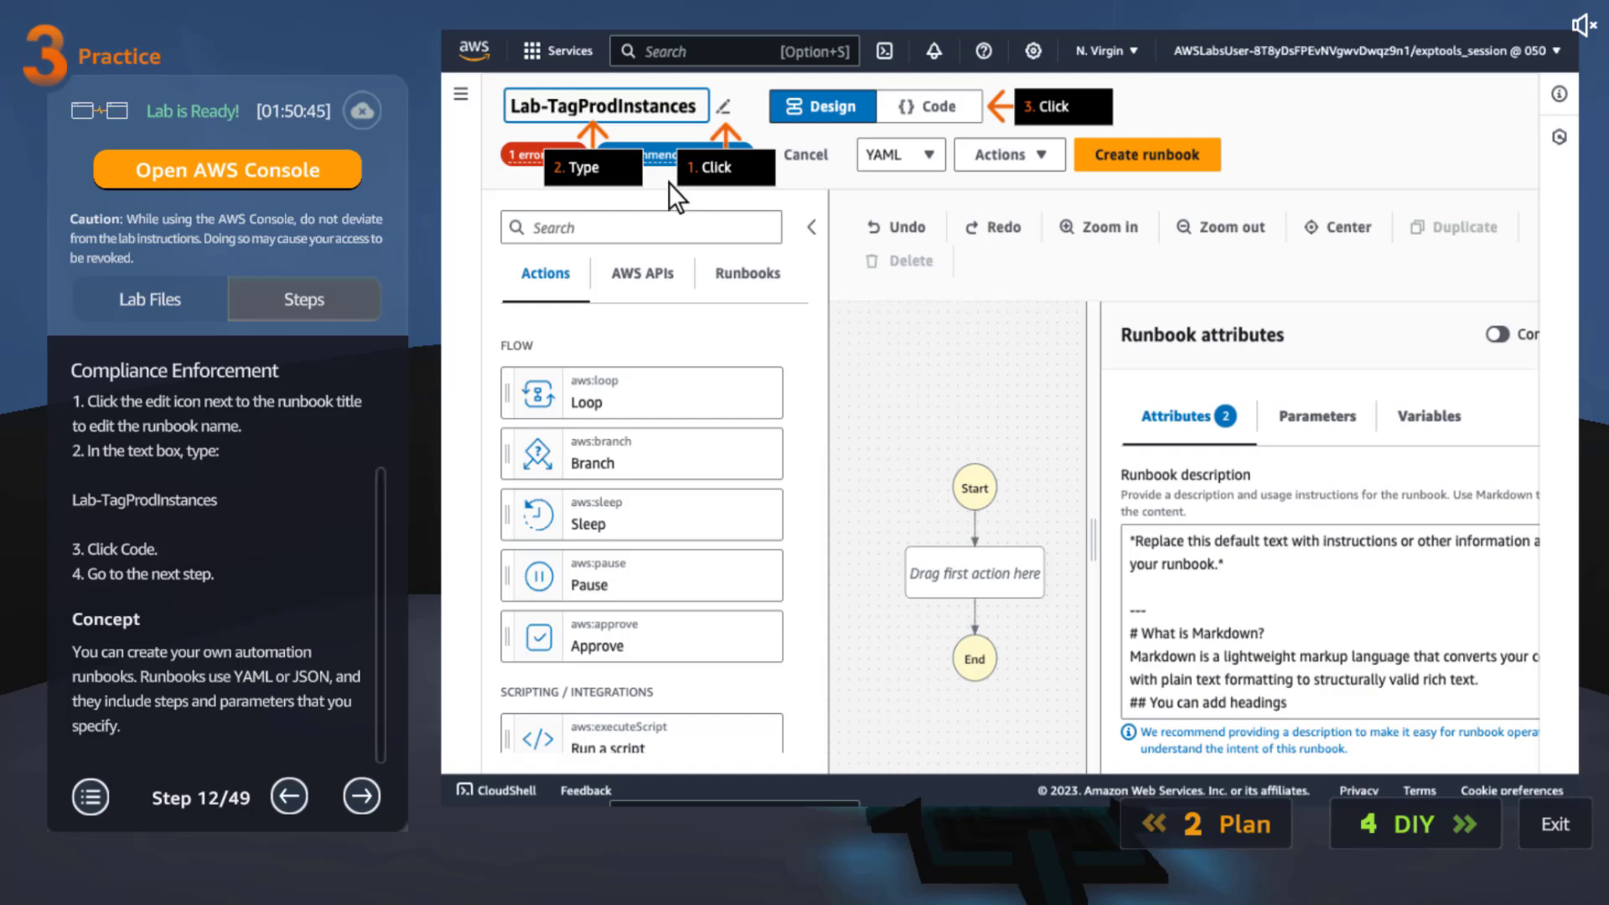
triple_click(127, 501)
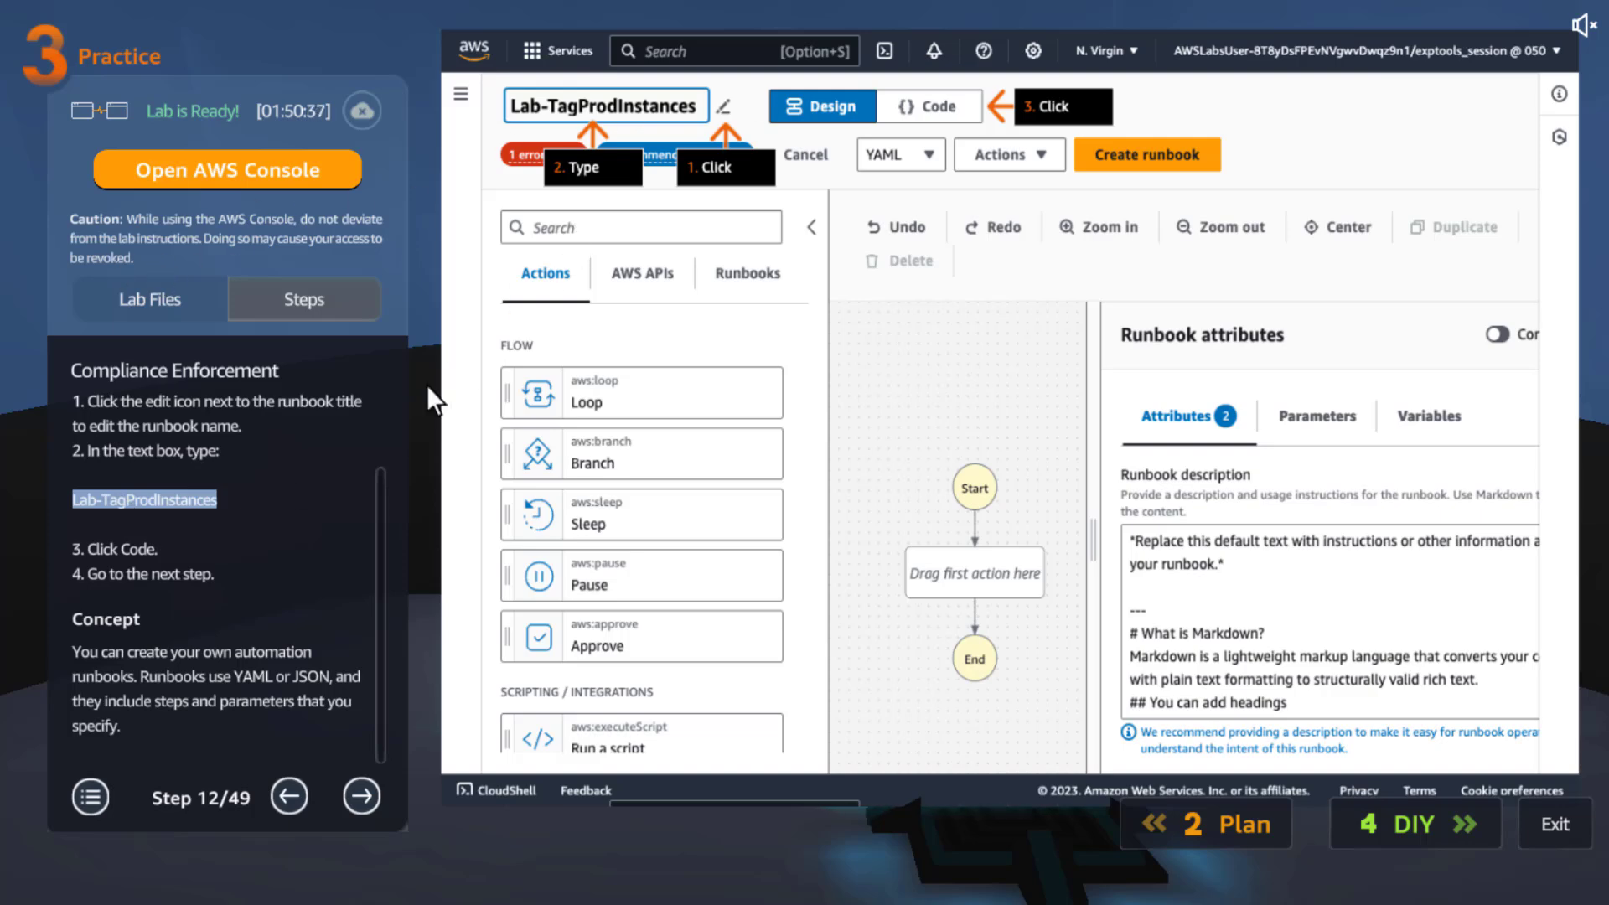
left_click(380, 517)
Read lab guide Steps 13 to 16 about replacing the runbook code with automation.yaml, inserting the account ID and creating the runbook.
left_click(363, 798)
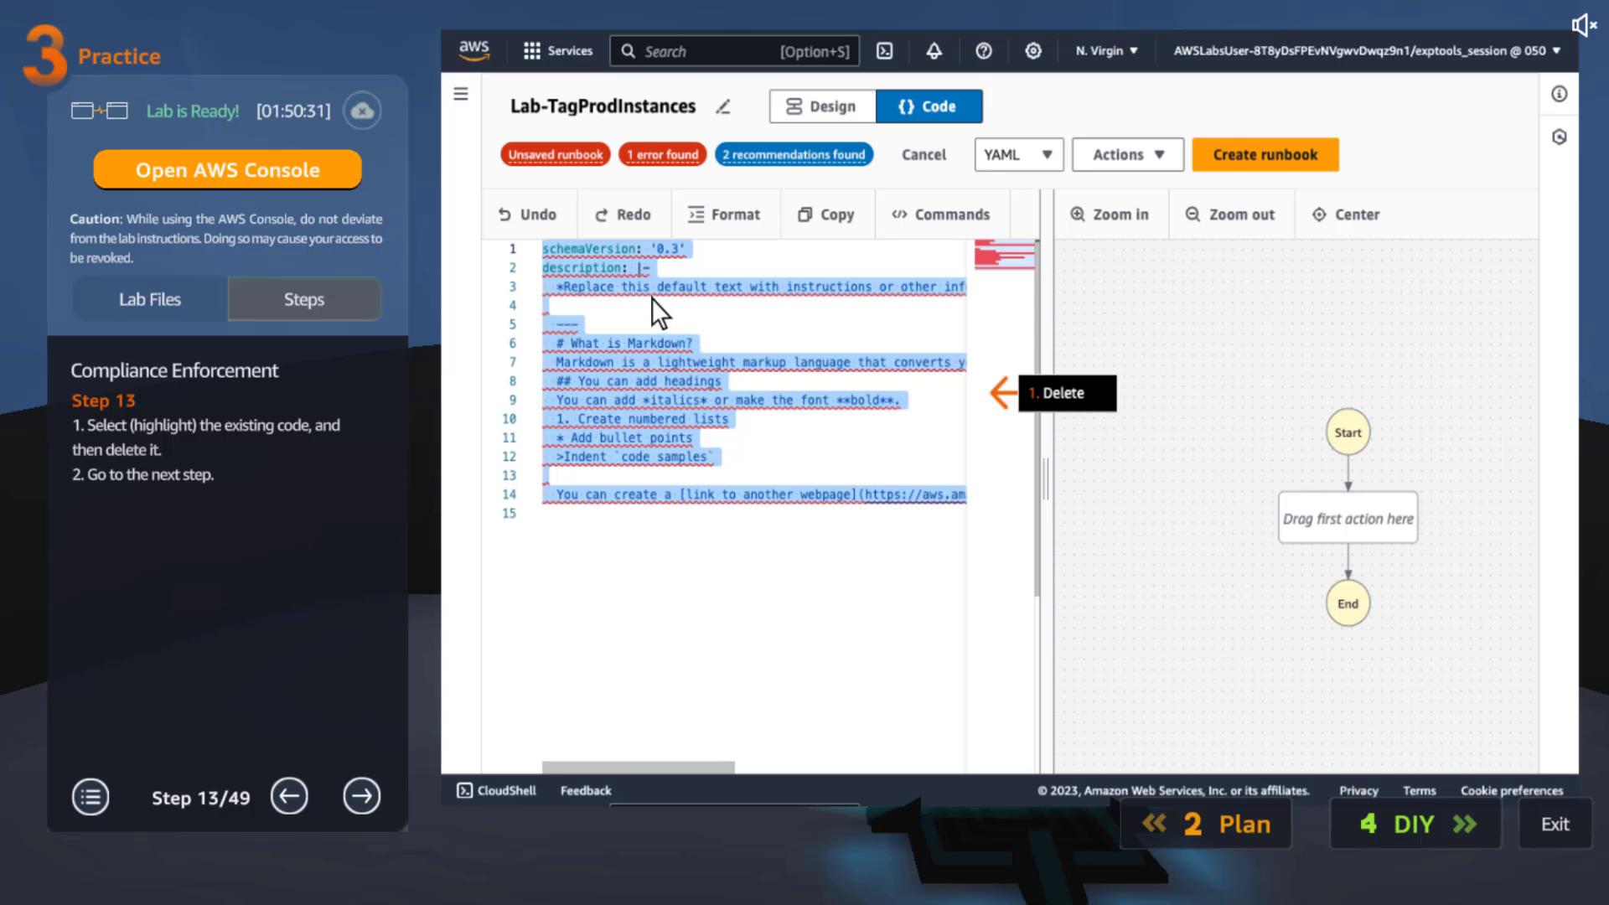
left_click(352, 800)
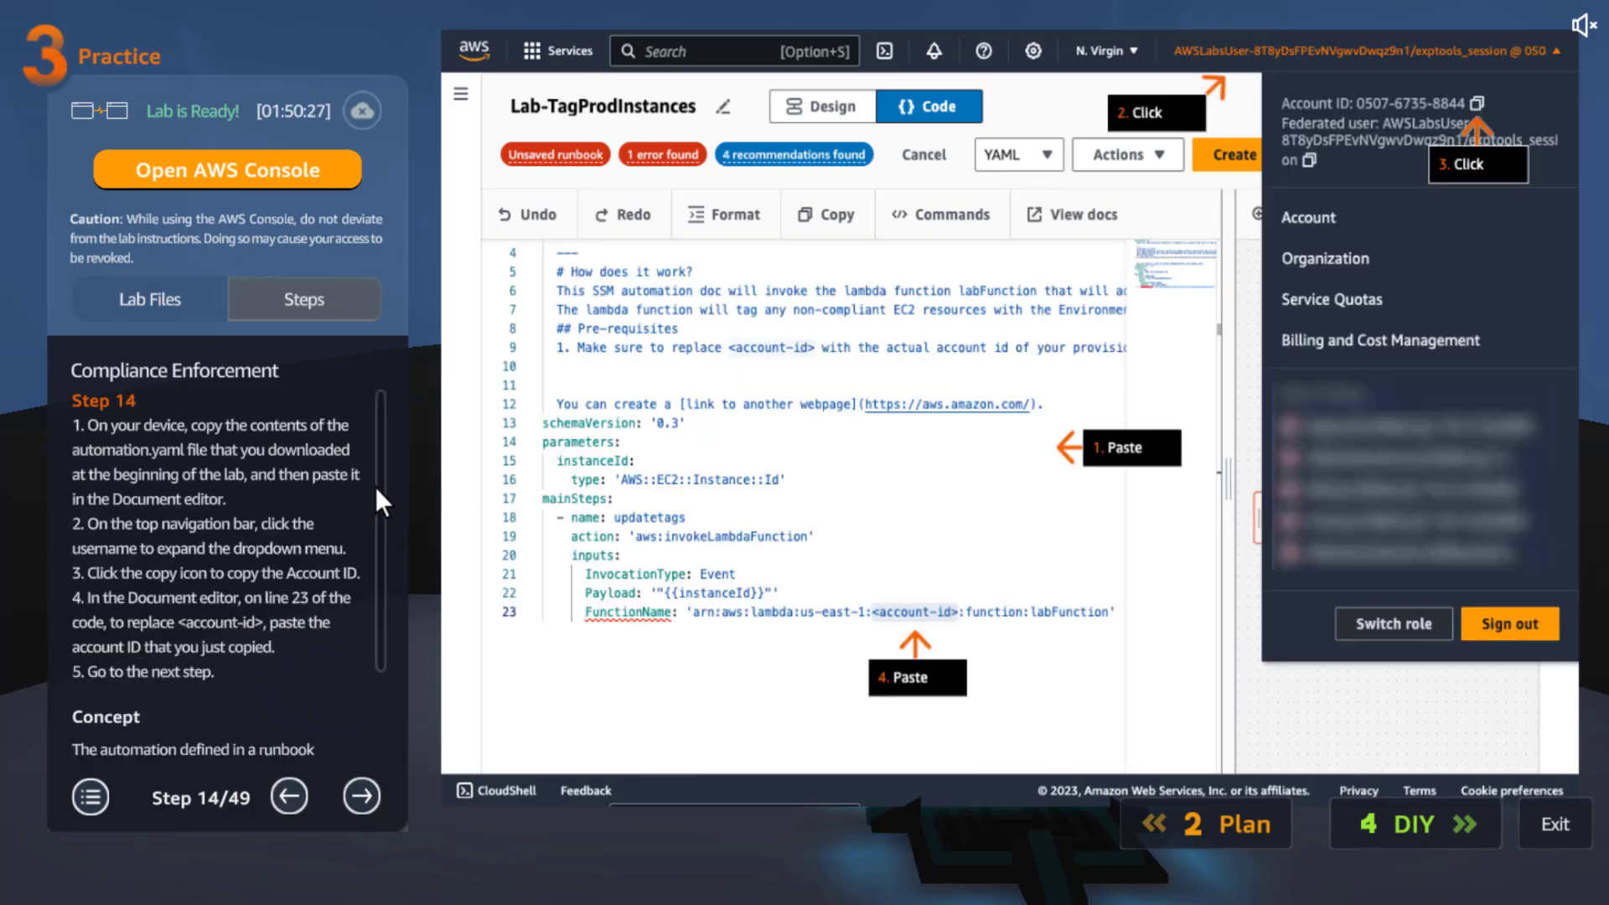
scroll(399, 565, "down", 2)
scroll(399, 578, "down", 2)
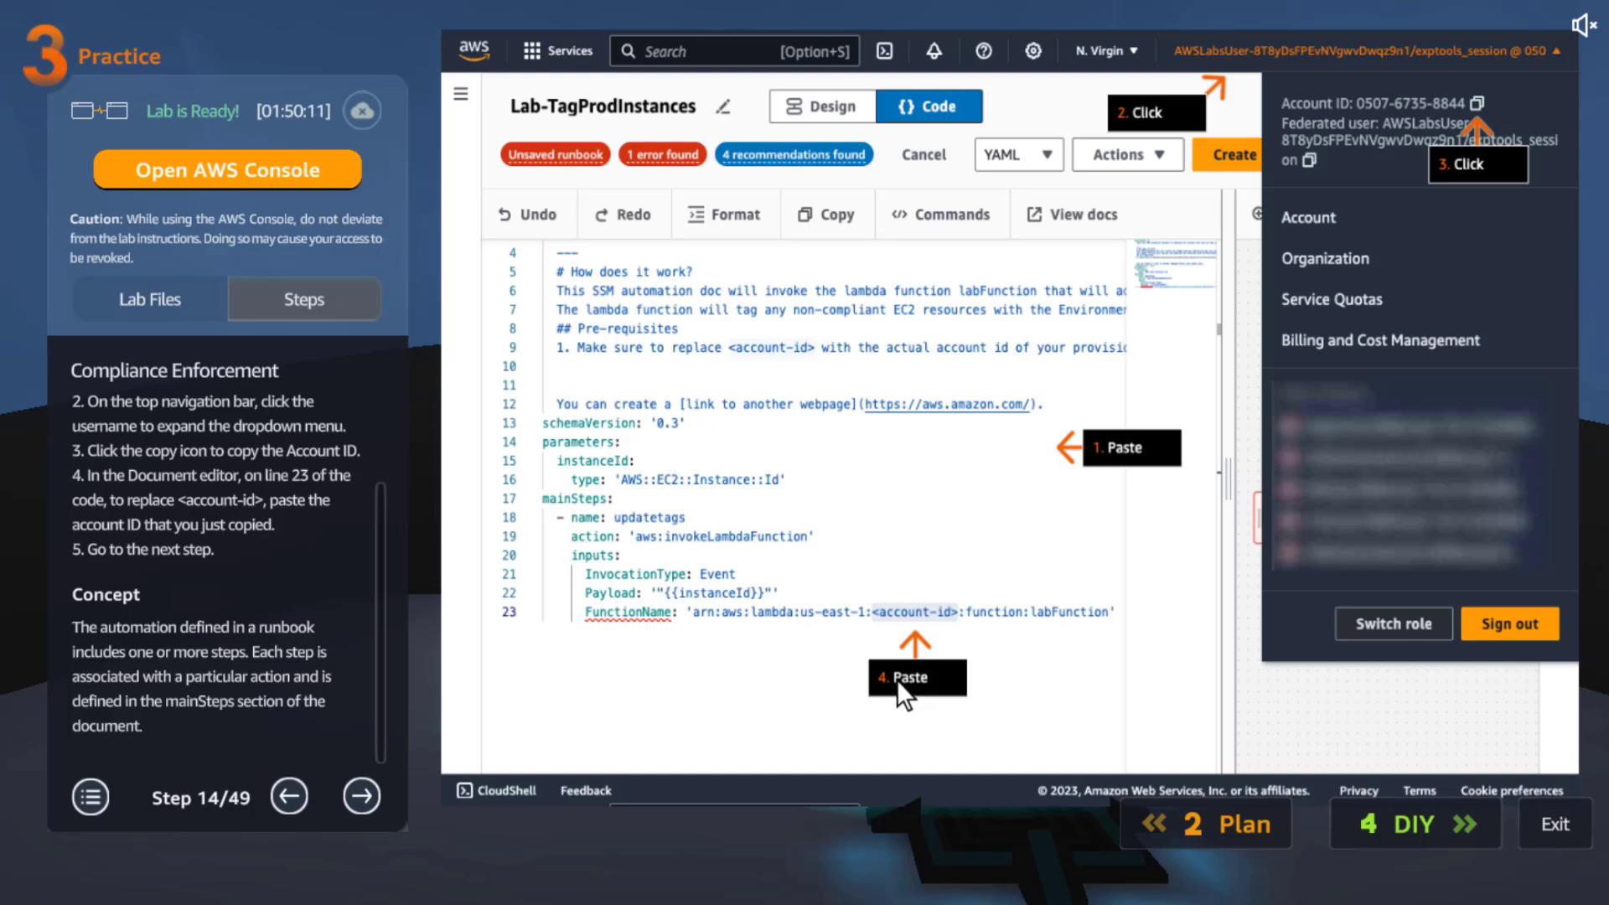
left_click(364, 796)
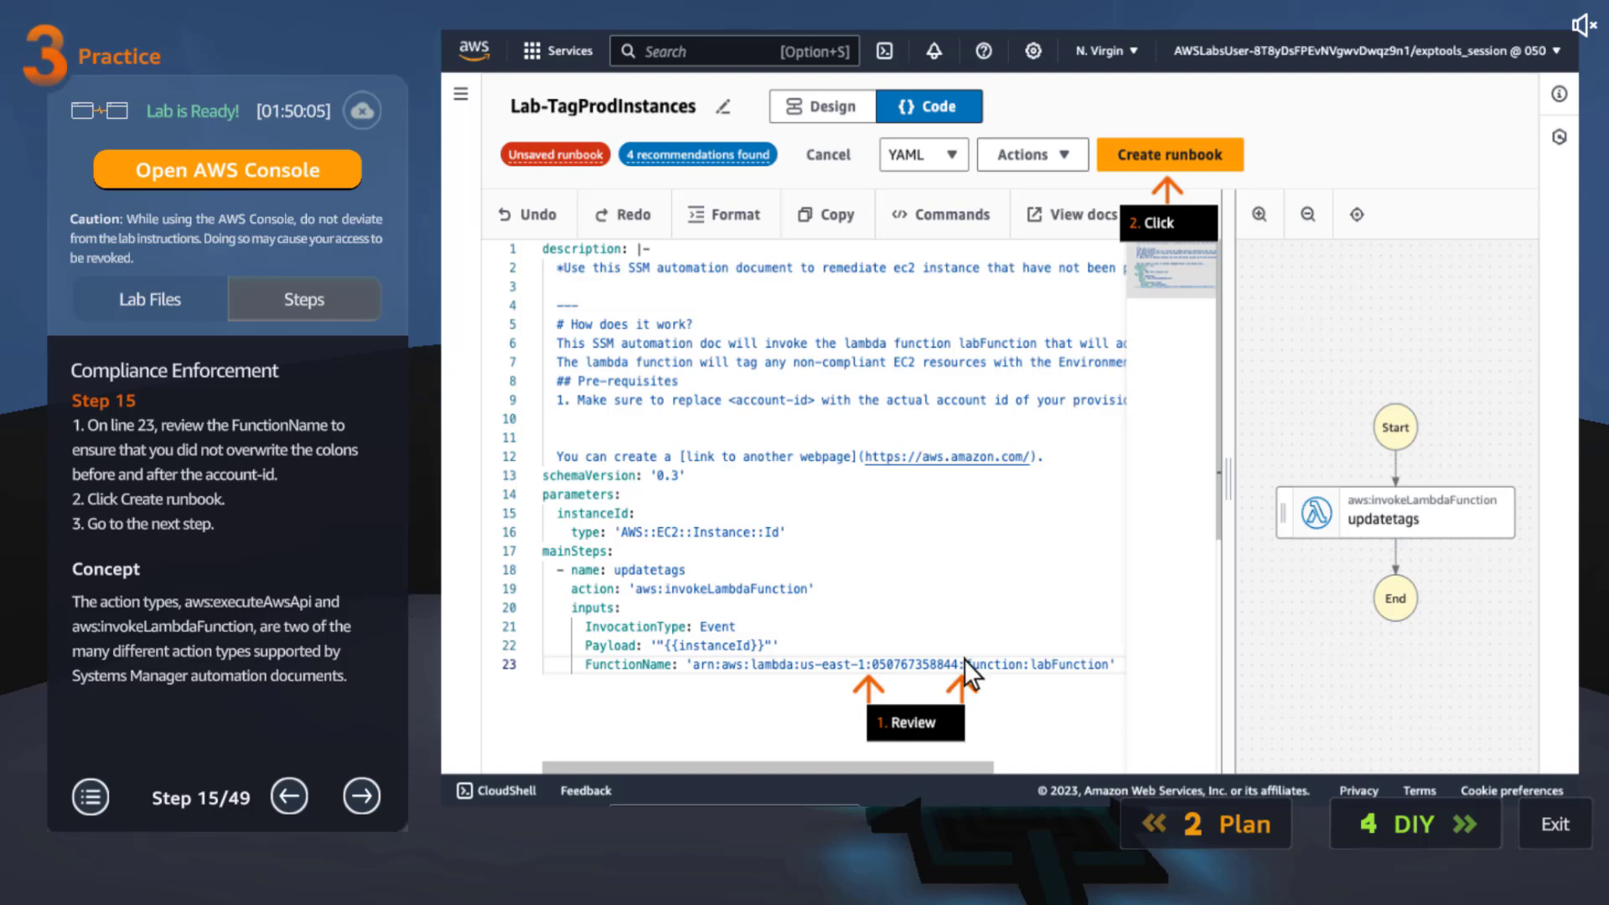
left_click(364, 787)
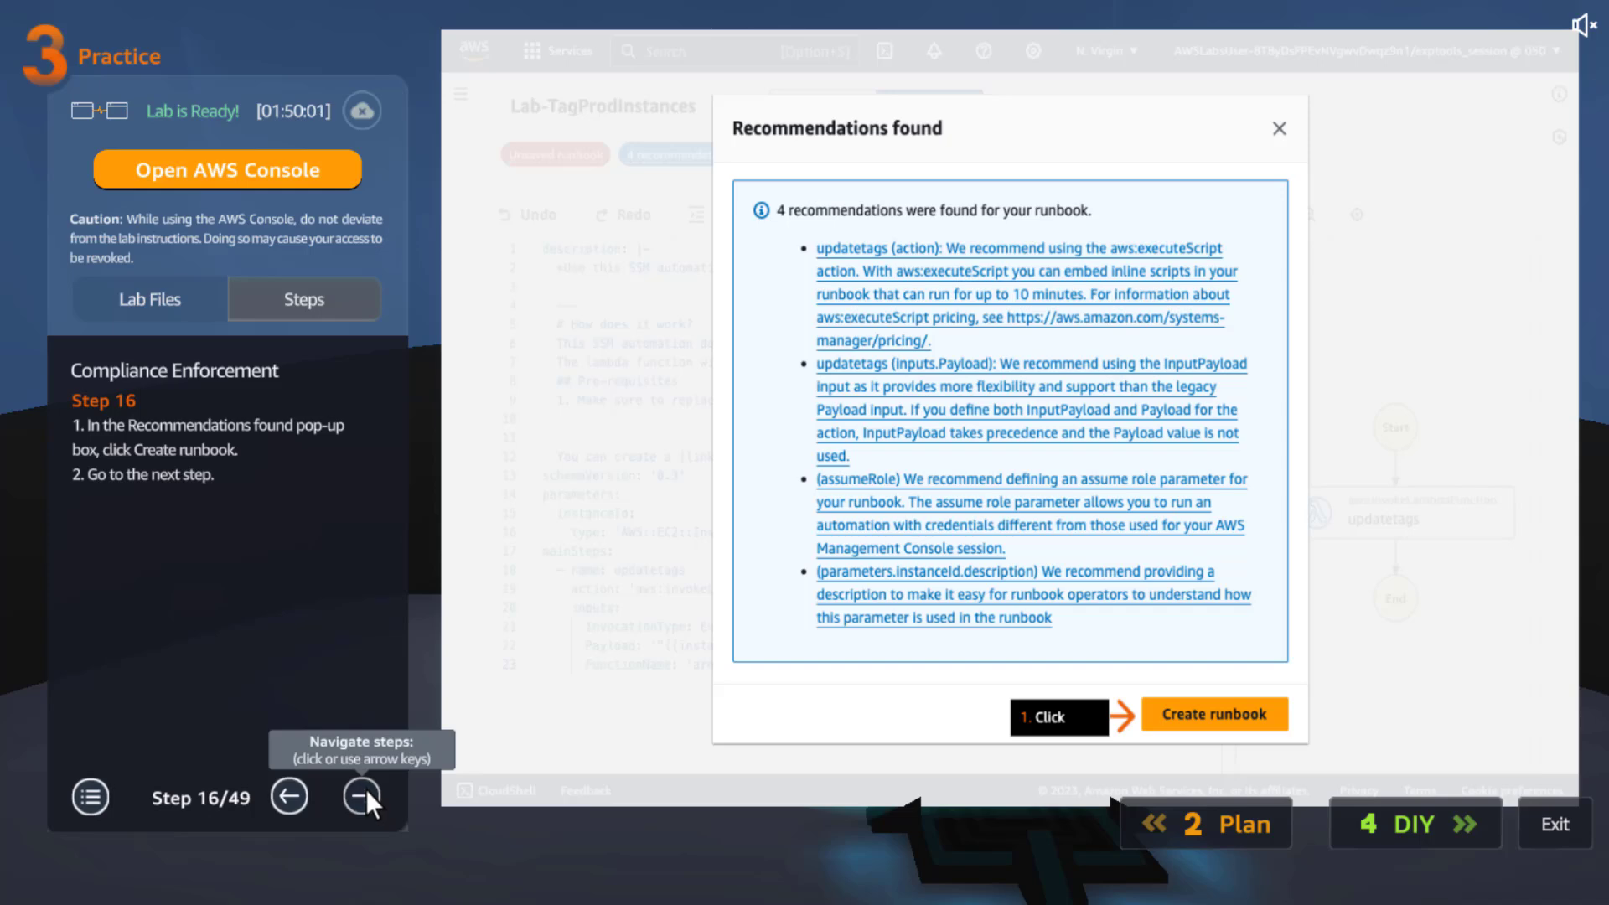
Read lab guide Steps 17 and 18 about opening the Lab-TagProdInstances document and reviewing the inputs of its updatetags step.
left_click(363, 792)
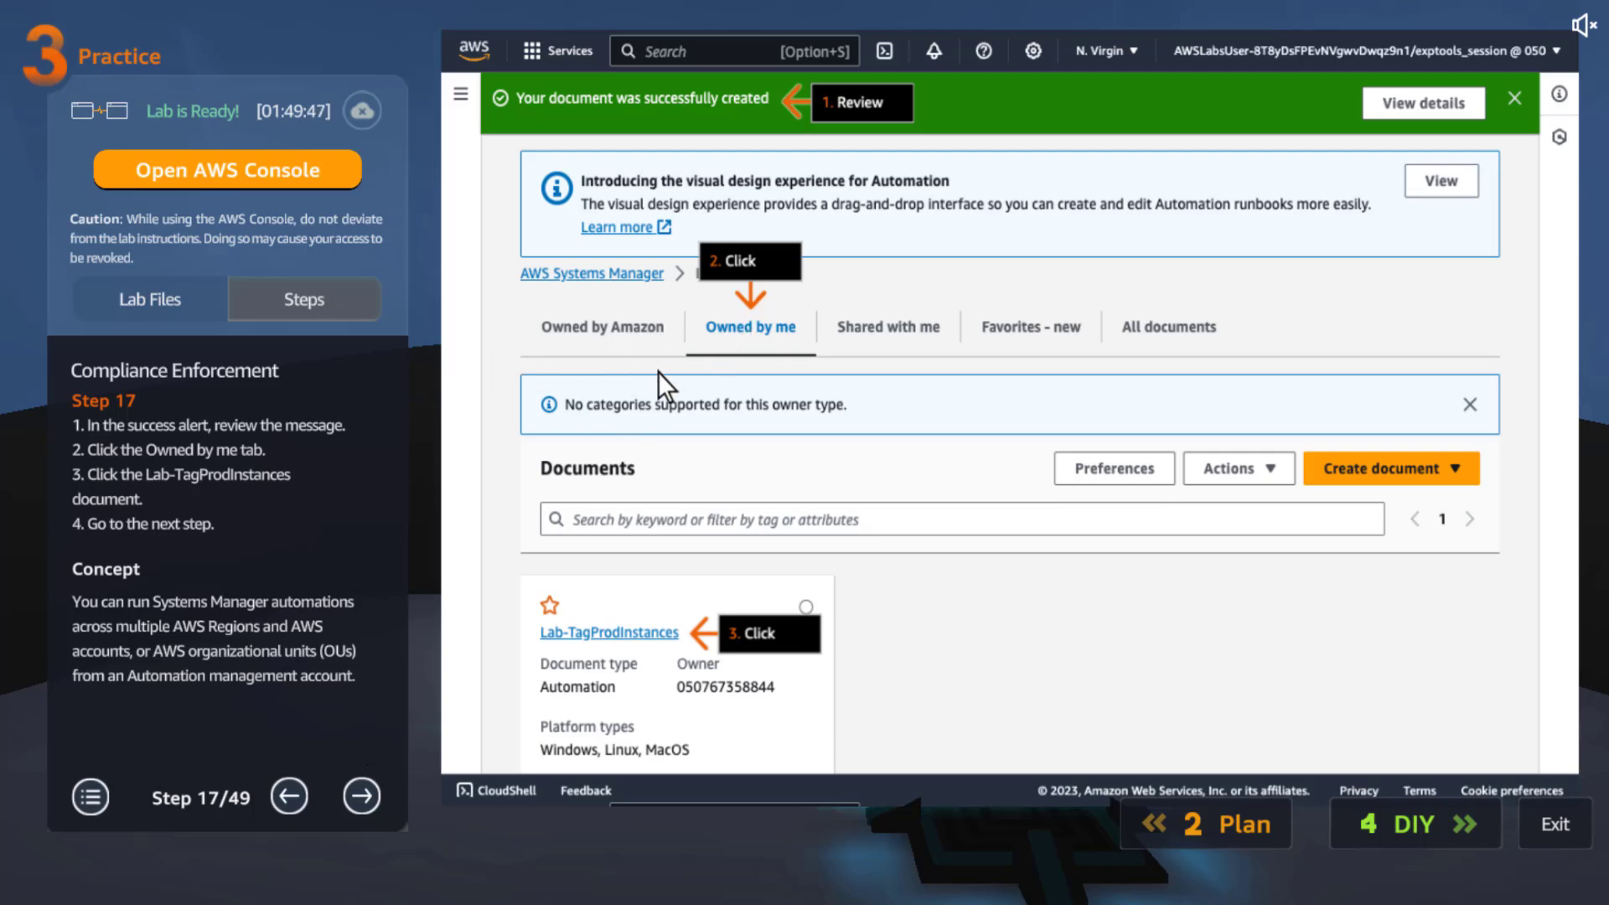
left_click(361, 794)
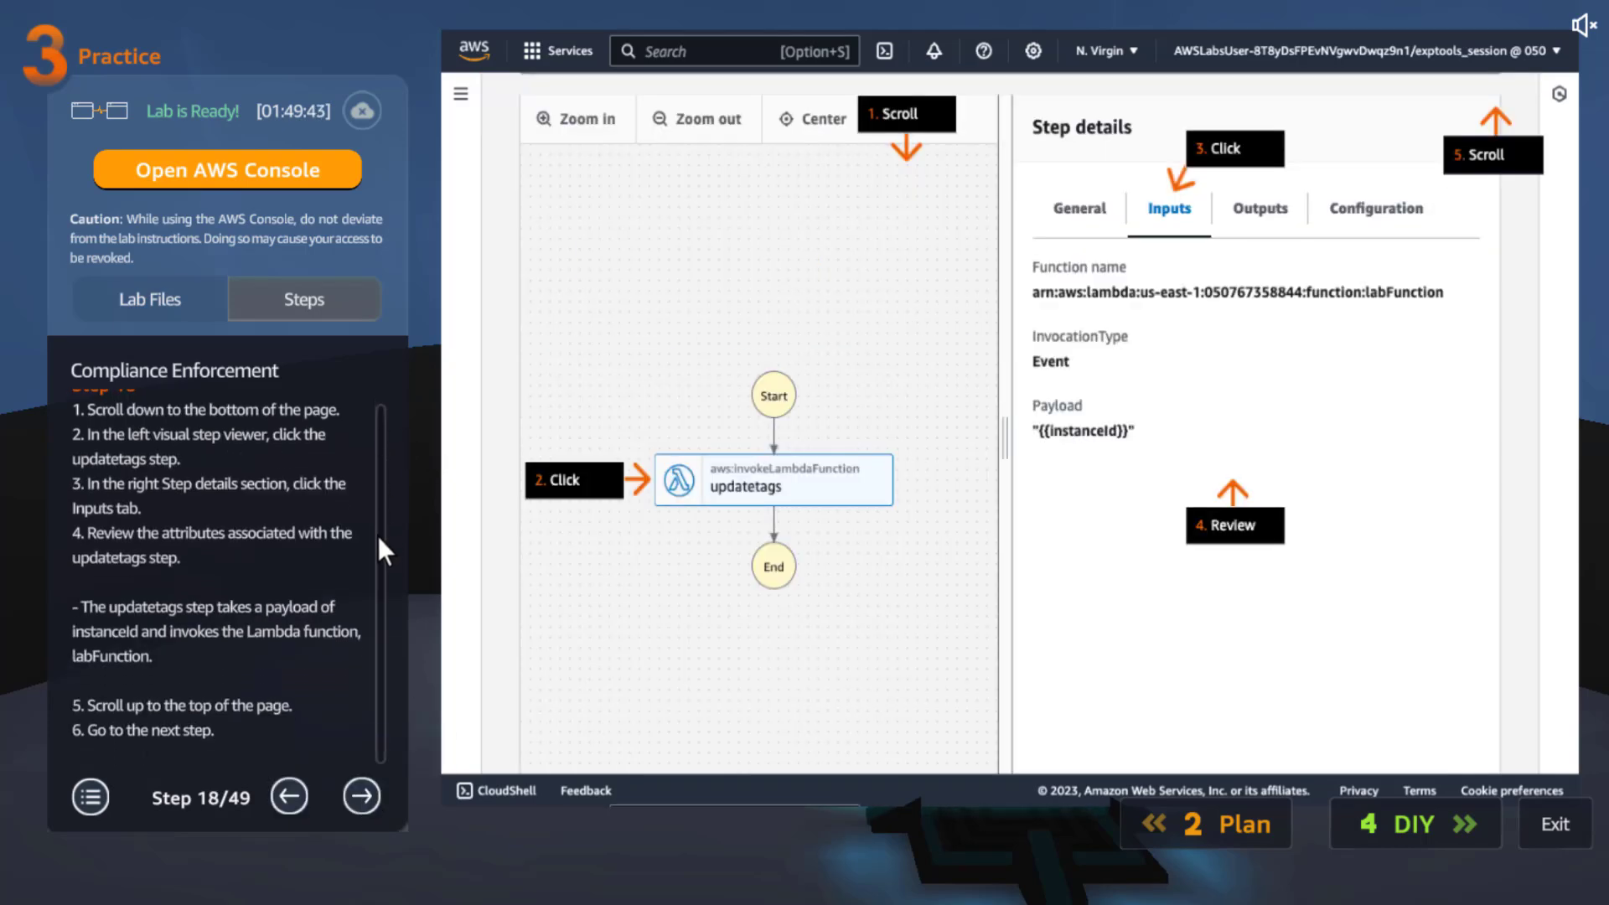
left_click(290, 794)
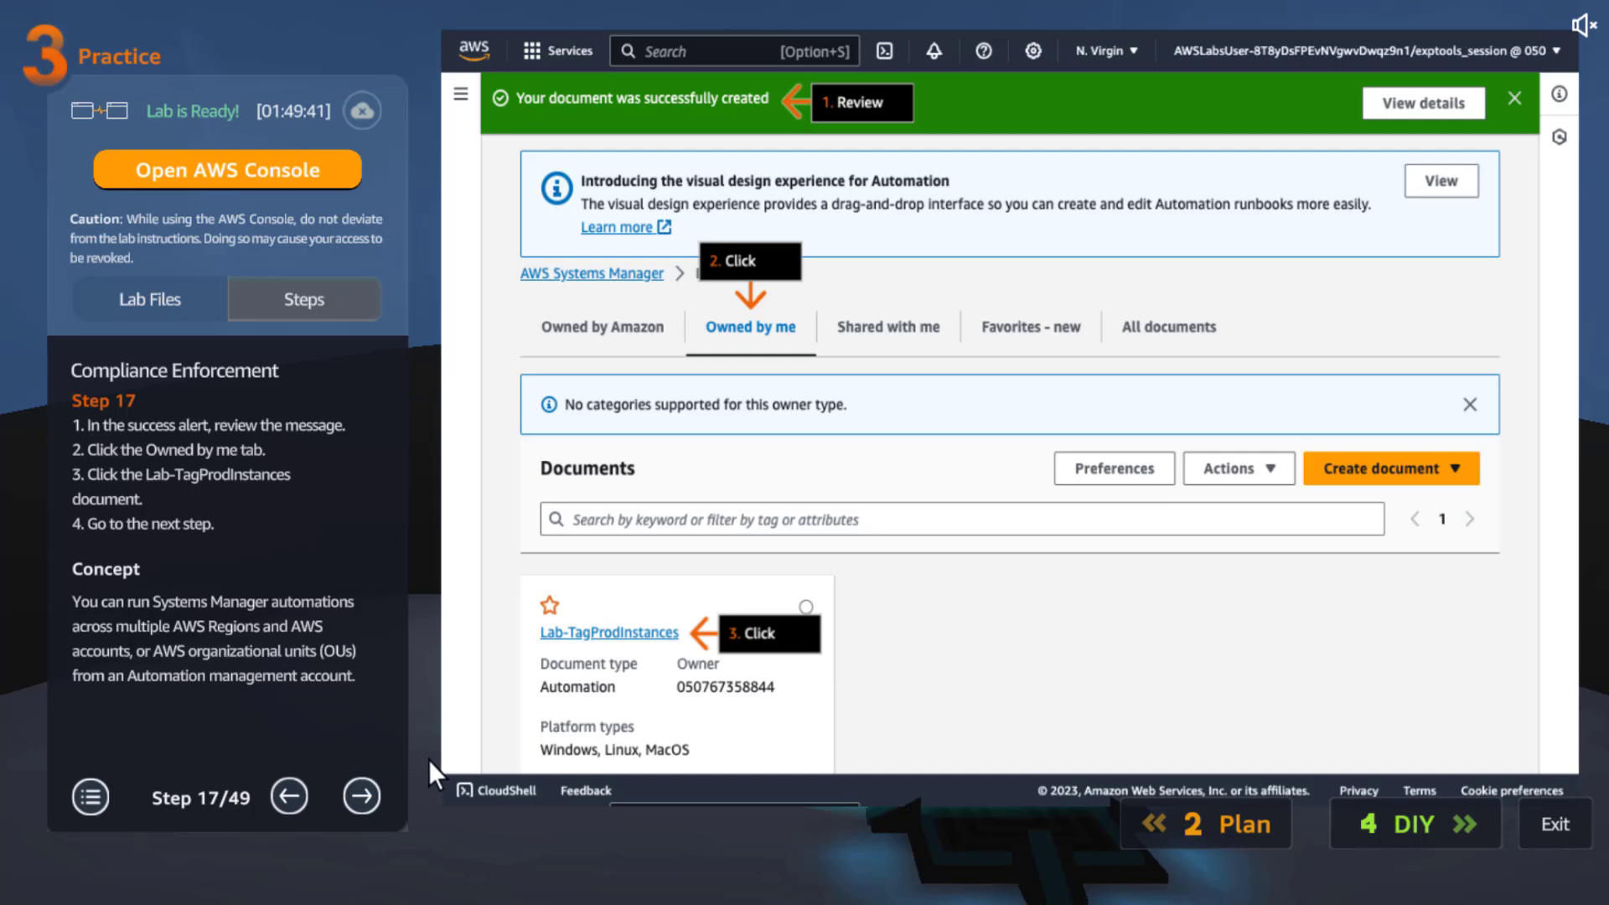
left_click(606, 632)
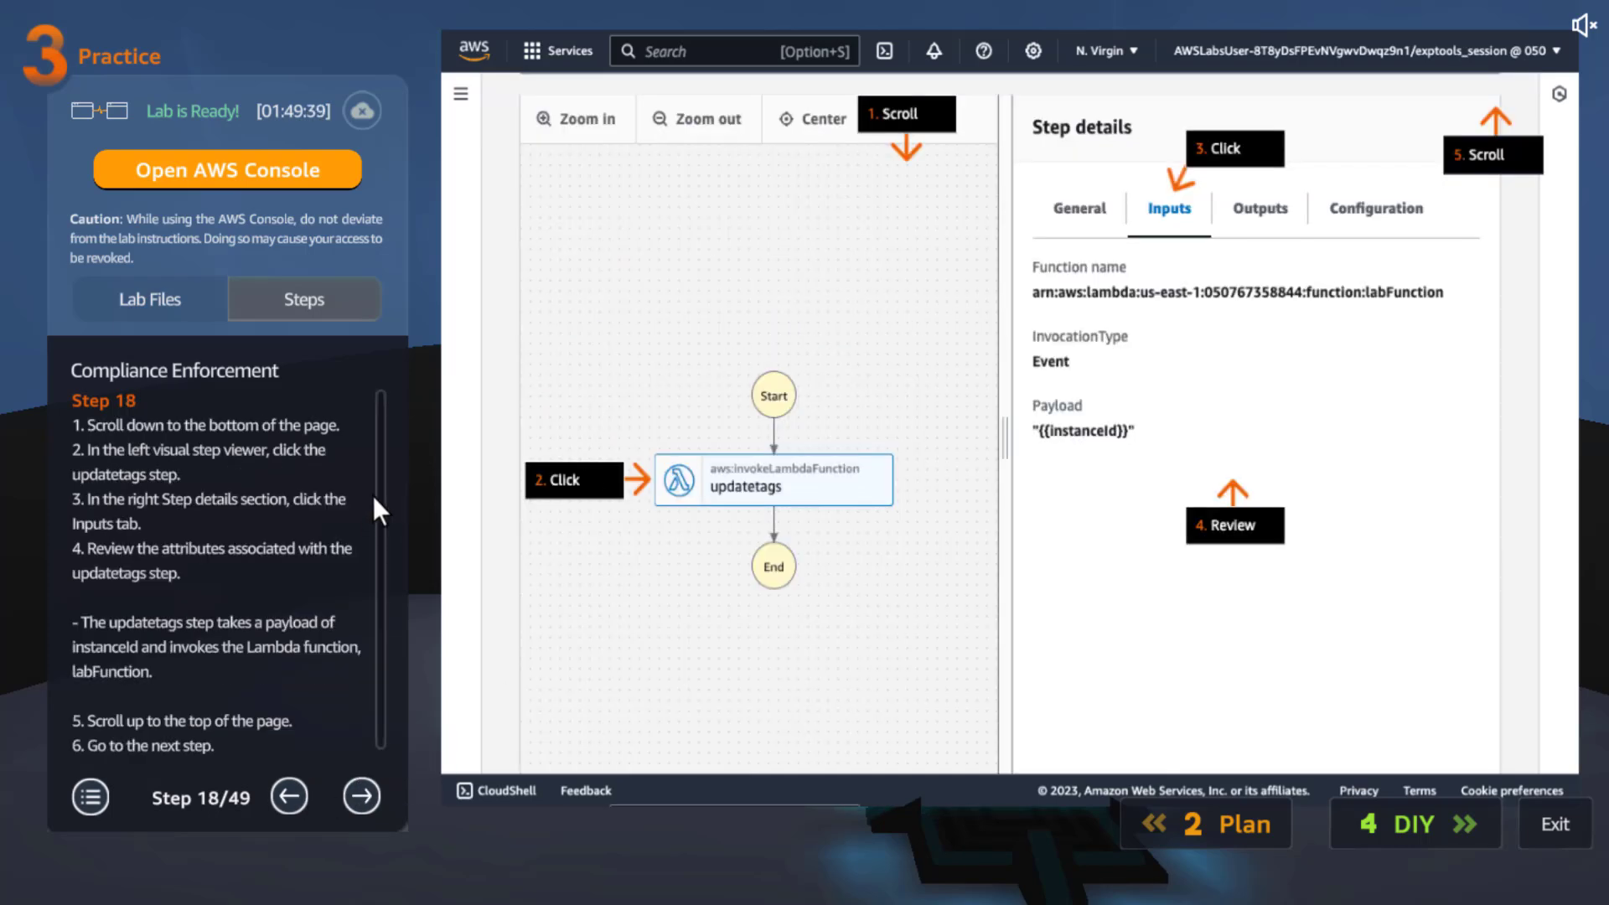
scroll(388, 580, "down", 1)
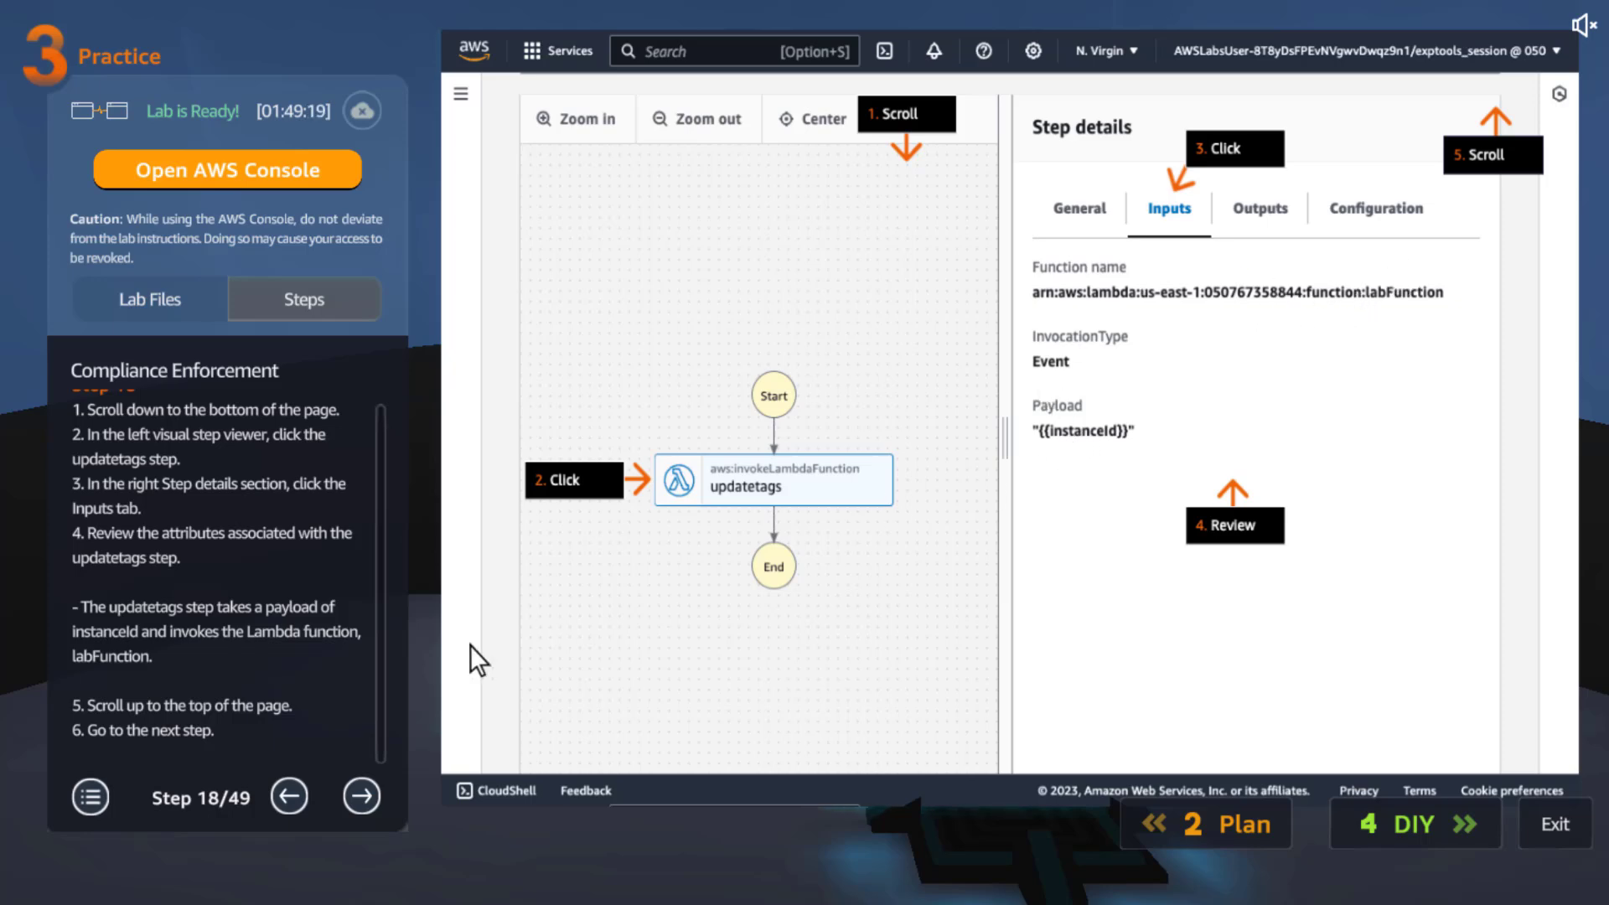
Read lab guide Steps 19 to 22 about the document's content, versions, parameters, permissions and tags.
left_click(366, 793)
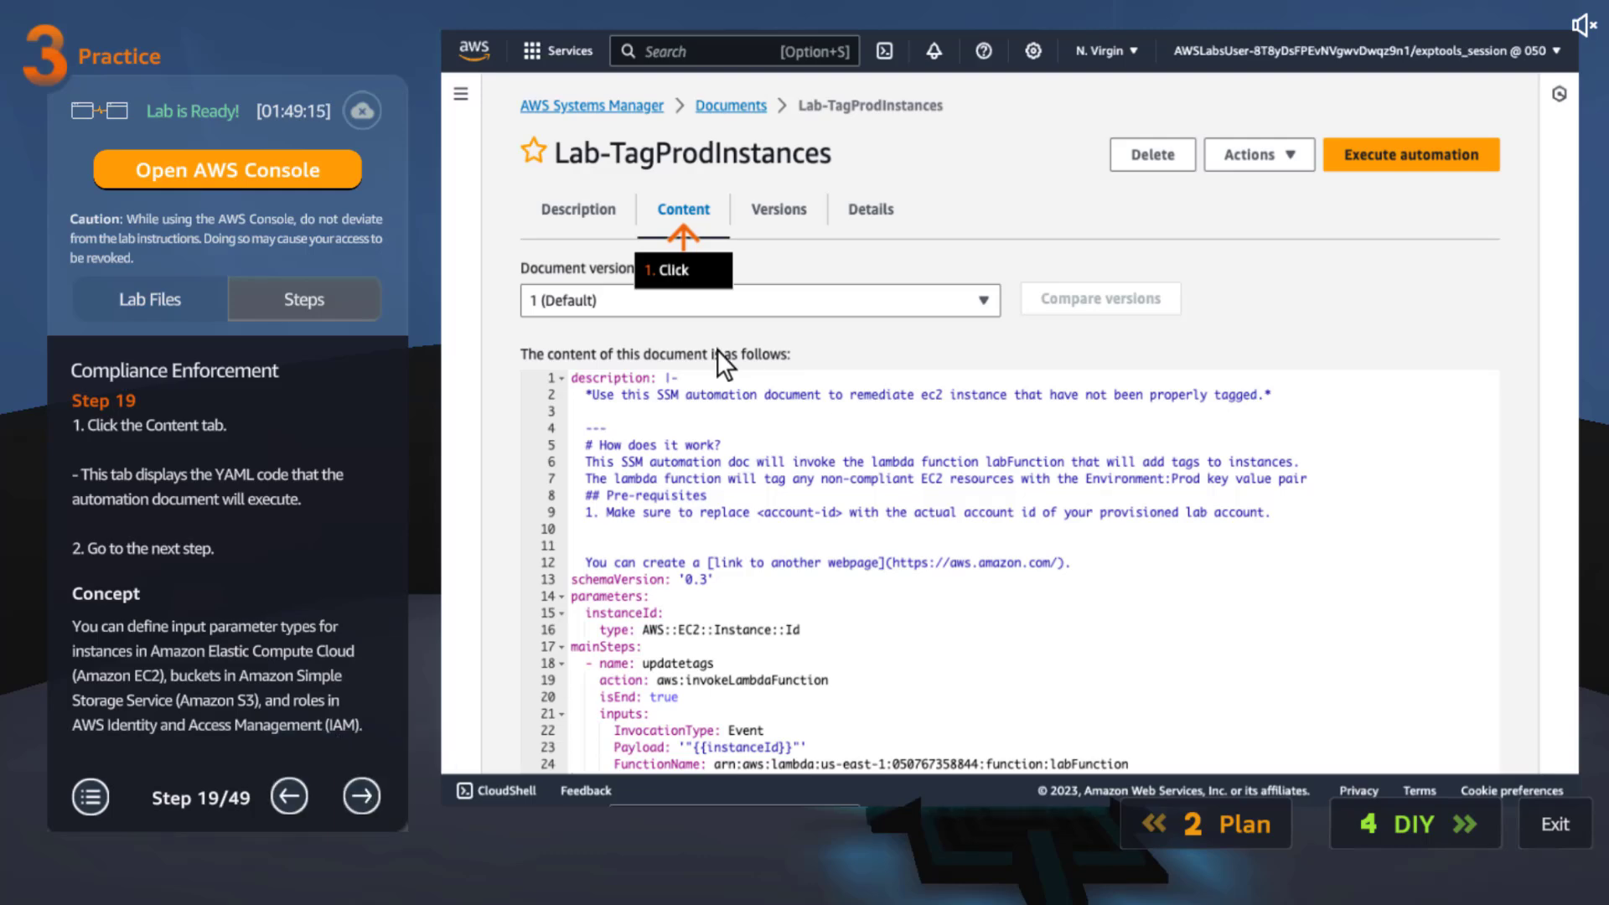
left_click(361, 794)
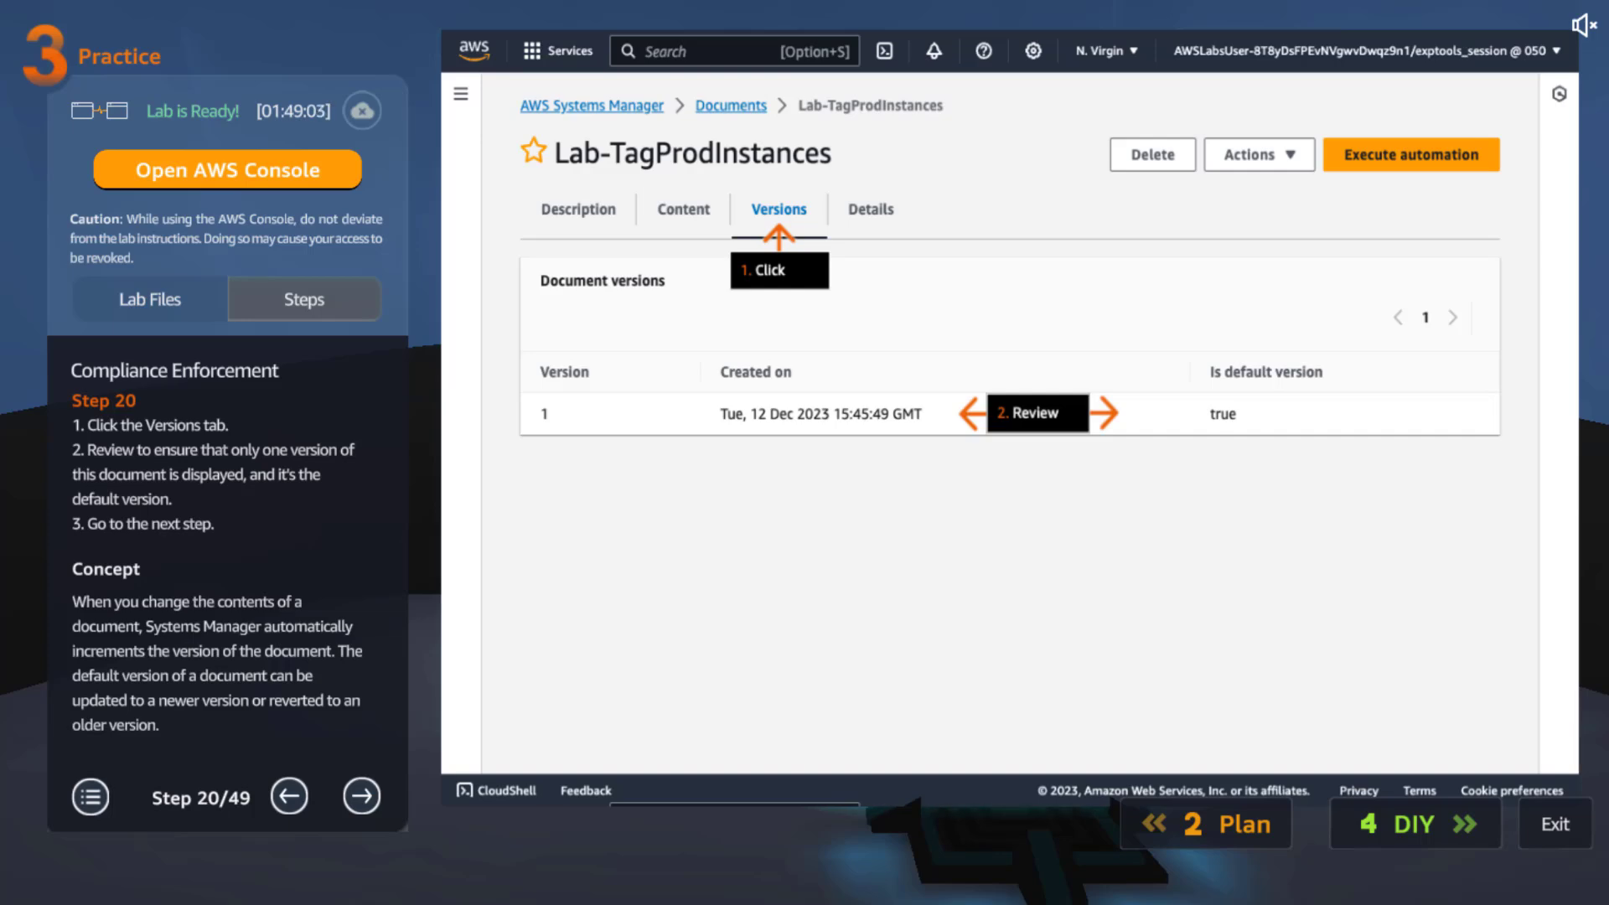
left_click(362, 796)
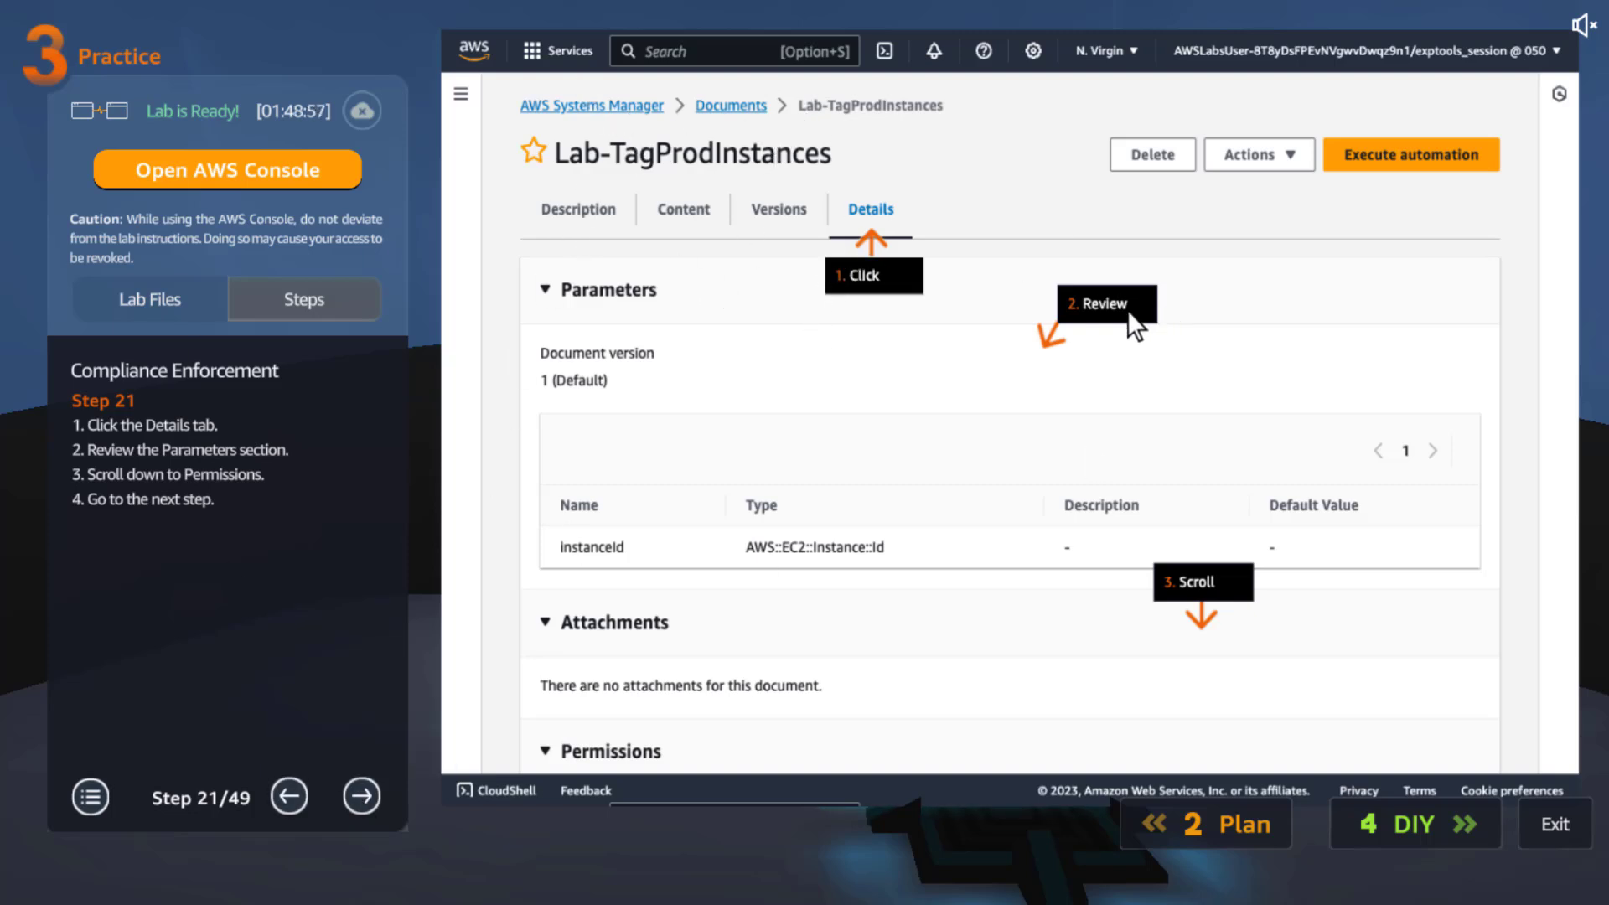
left_click(361, 788)
scroll(383, 496, "down", 2)
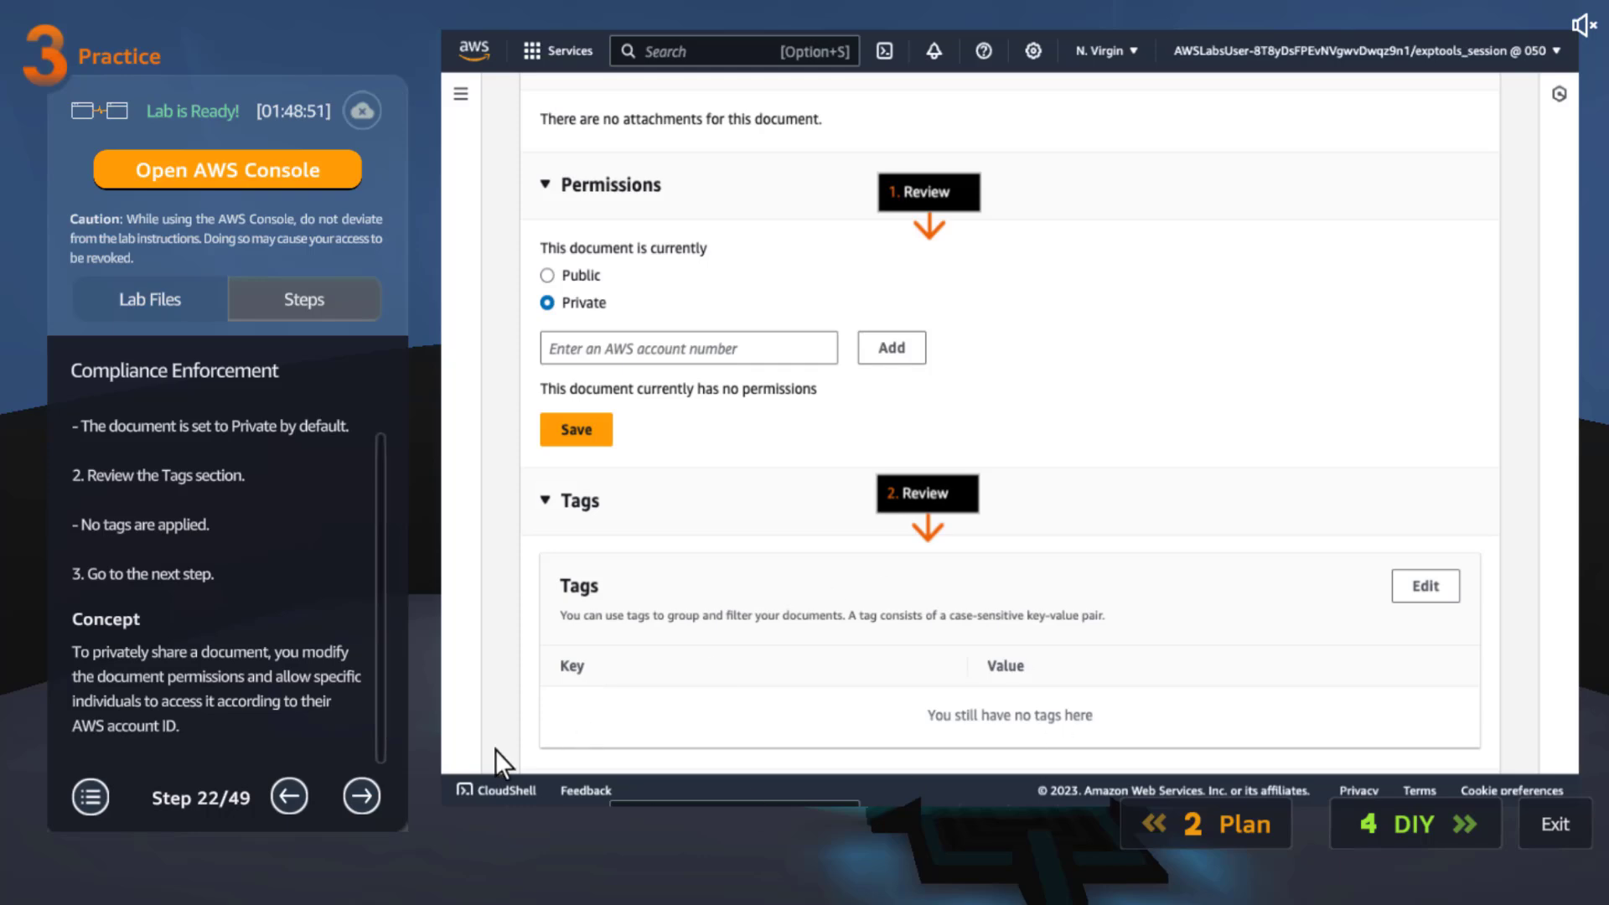
Read lab guide Steps 23 to 25 about starting AWS Config setup, its role and delivery settings, and the managed rules.
left_click(361, 796)
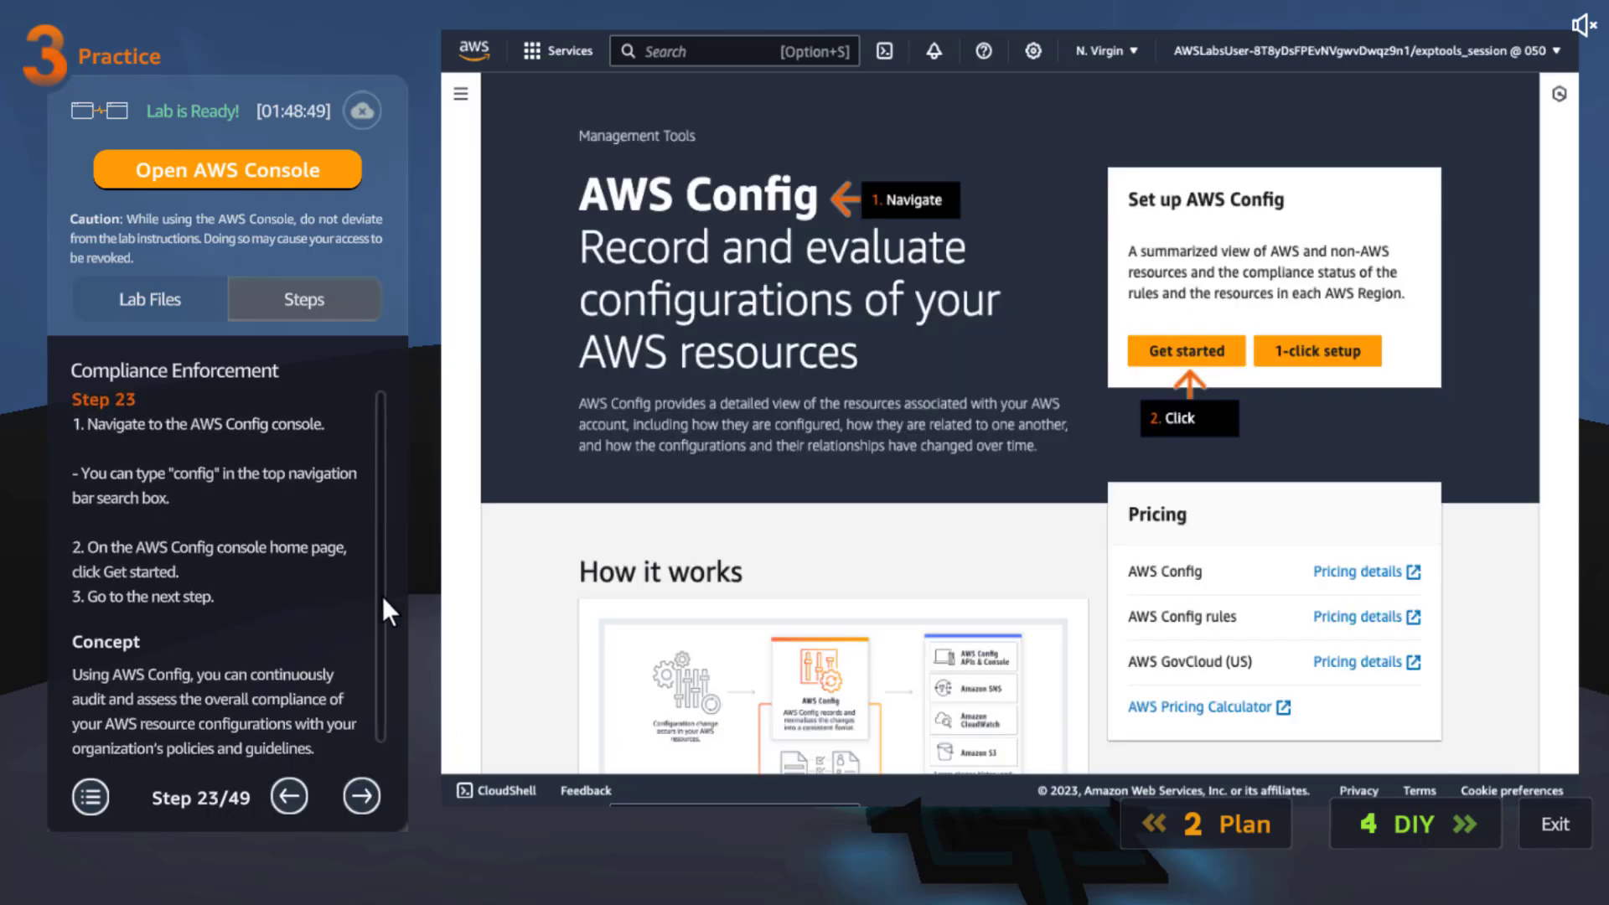
scroll(384, 641, "down", 1)
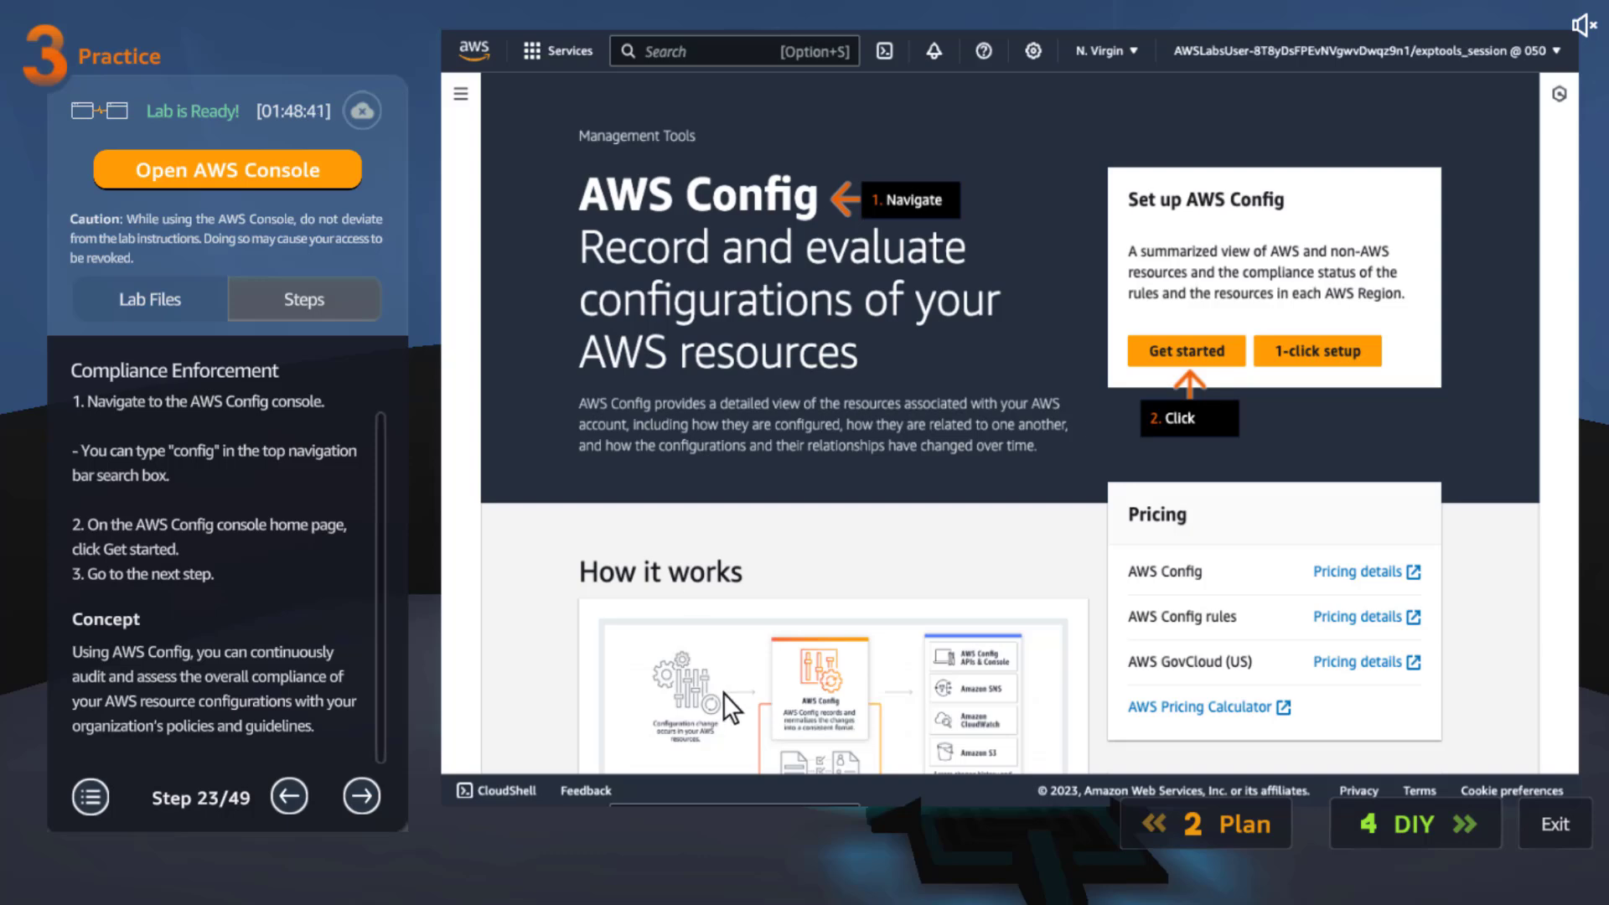
left_click(362, 796)
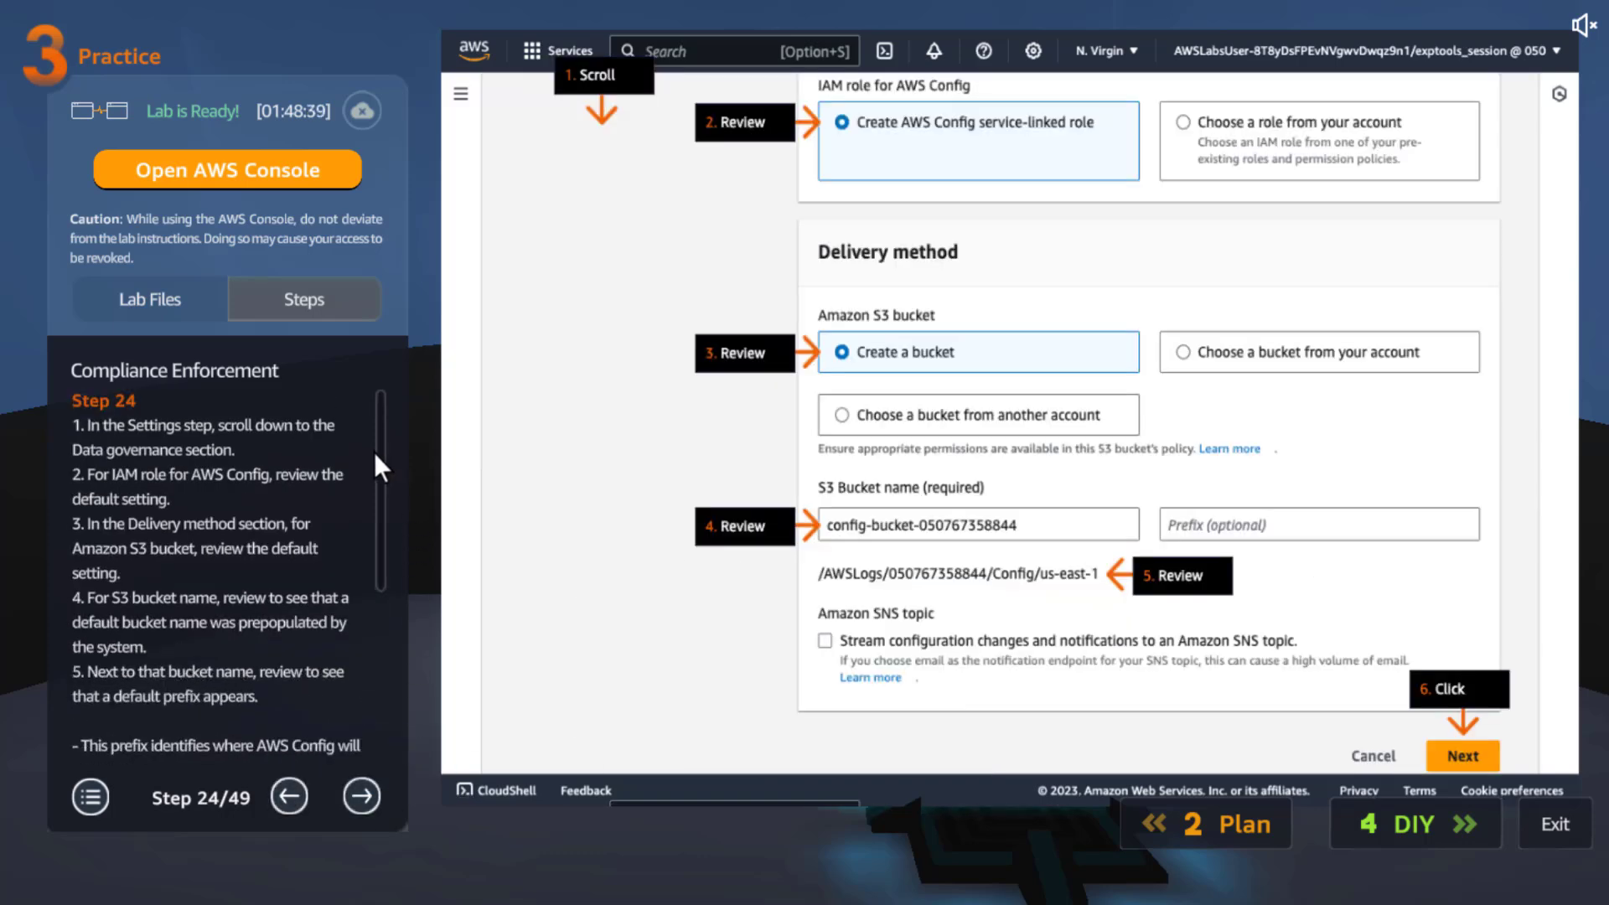
scroll(345, 632, "down", 5)
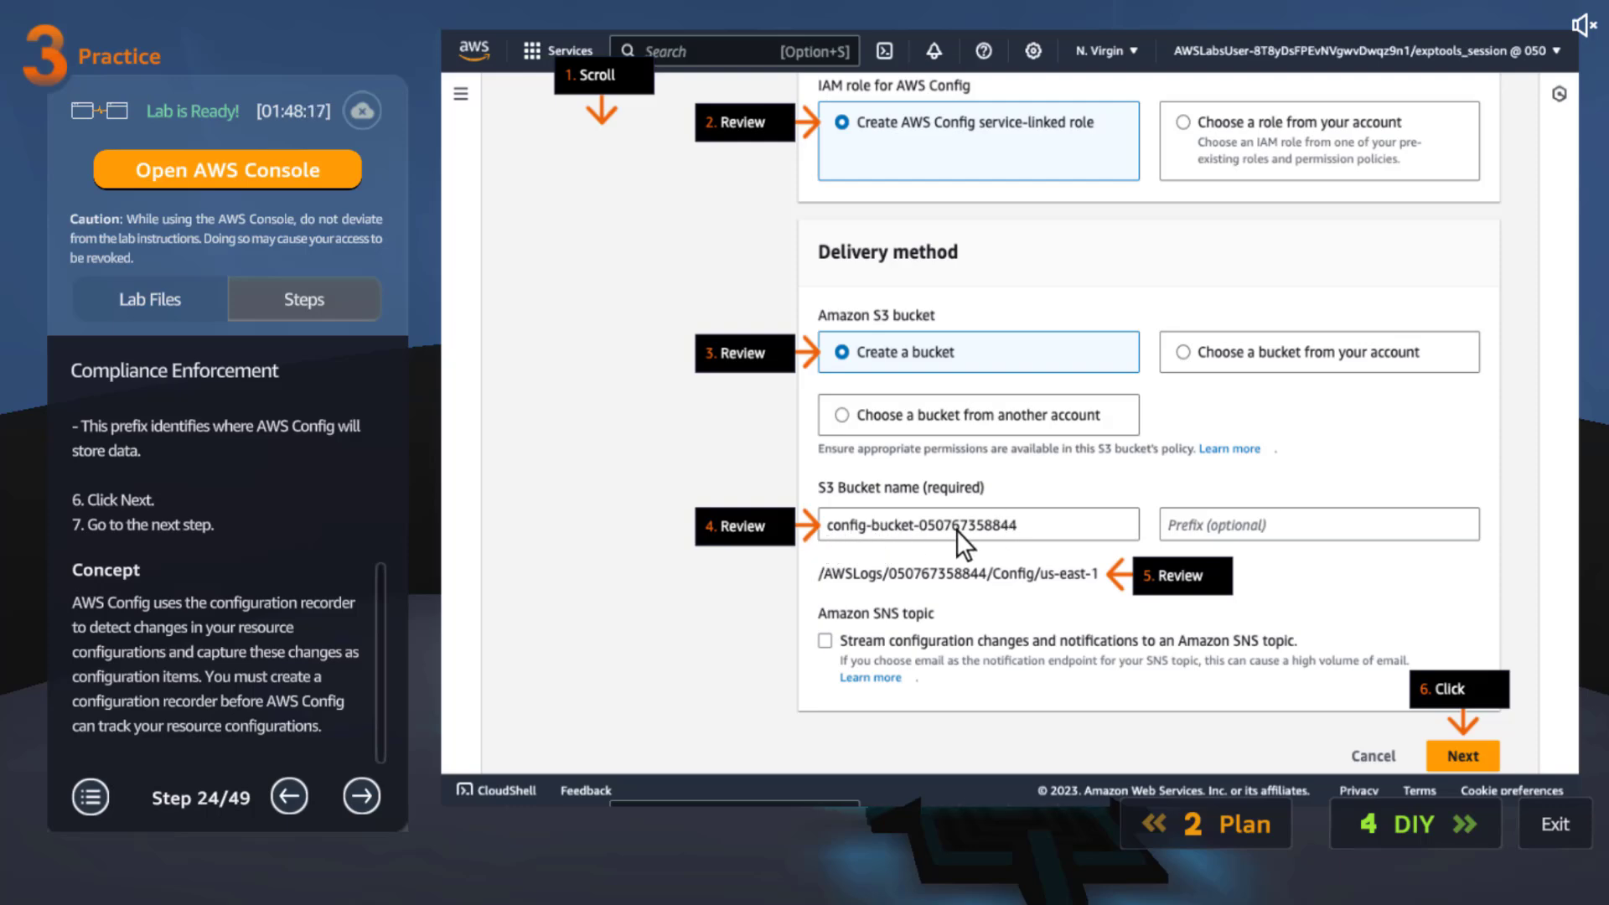
left_click(374, 803)
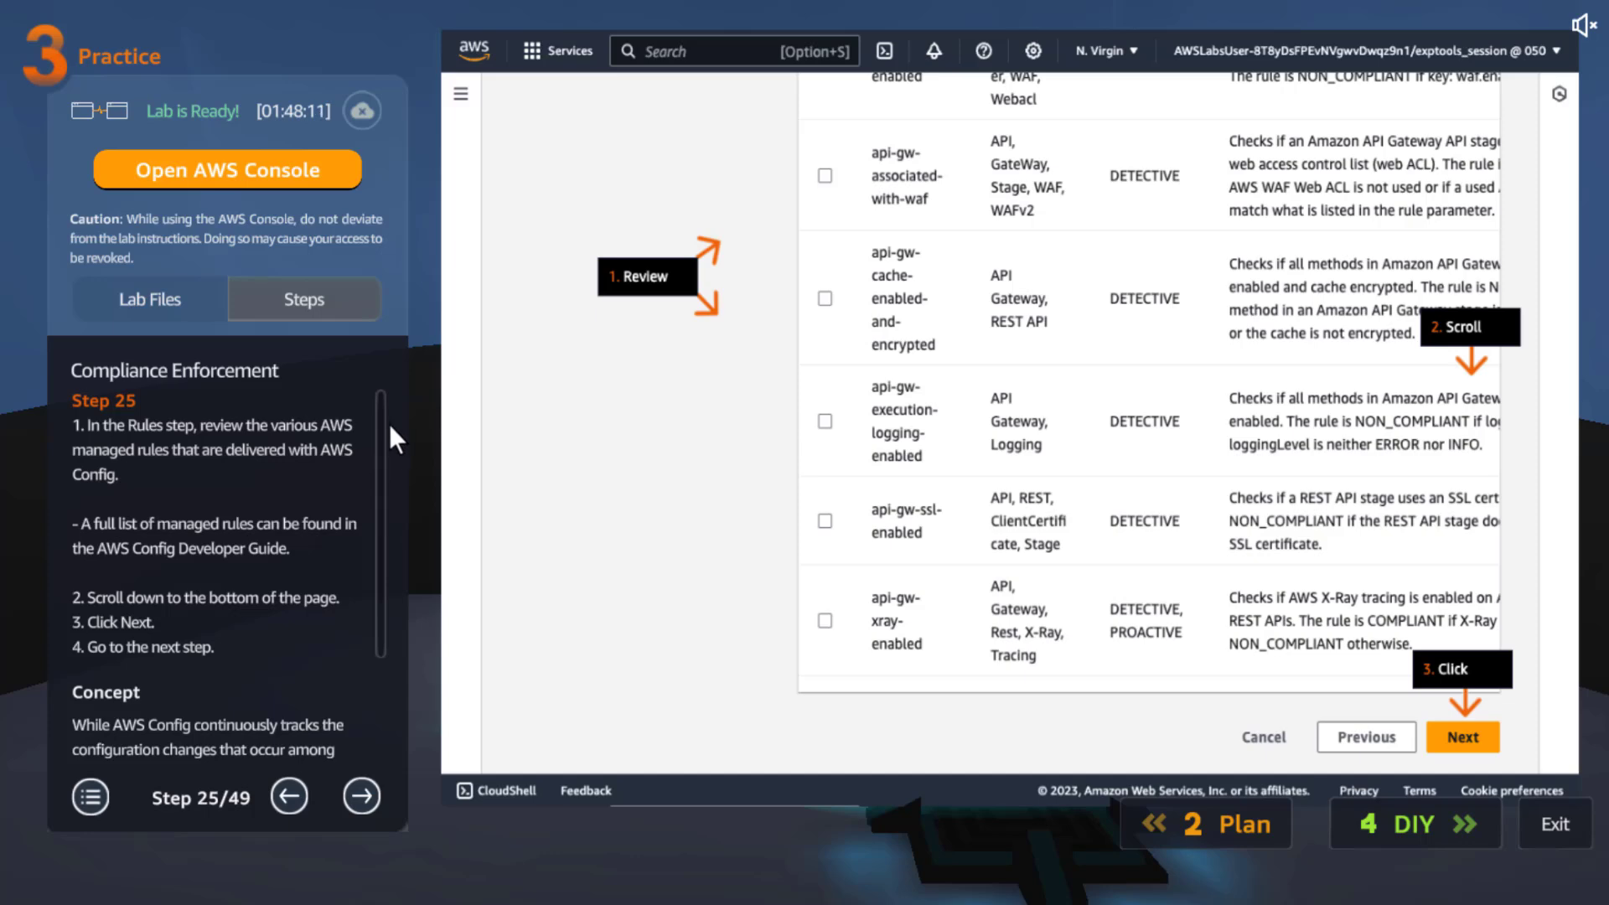
Read lab guide Step 25's concept on rule compliance and Step 26 about reviewing and confirming the AWS Config setup.
scroll(388, 438, "down", 3)
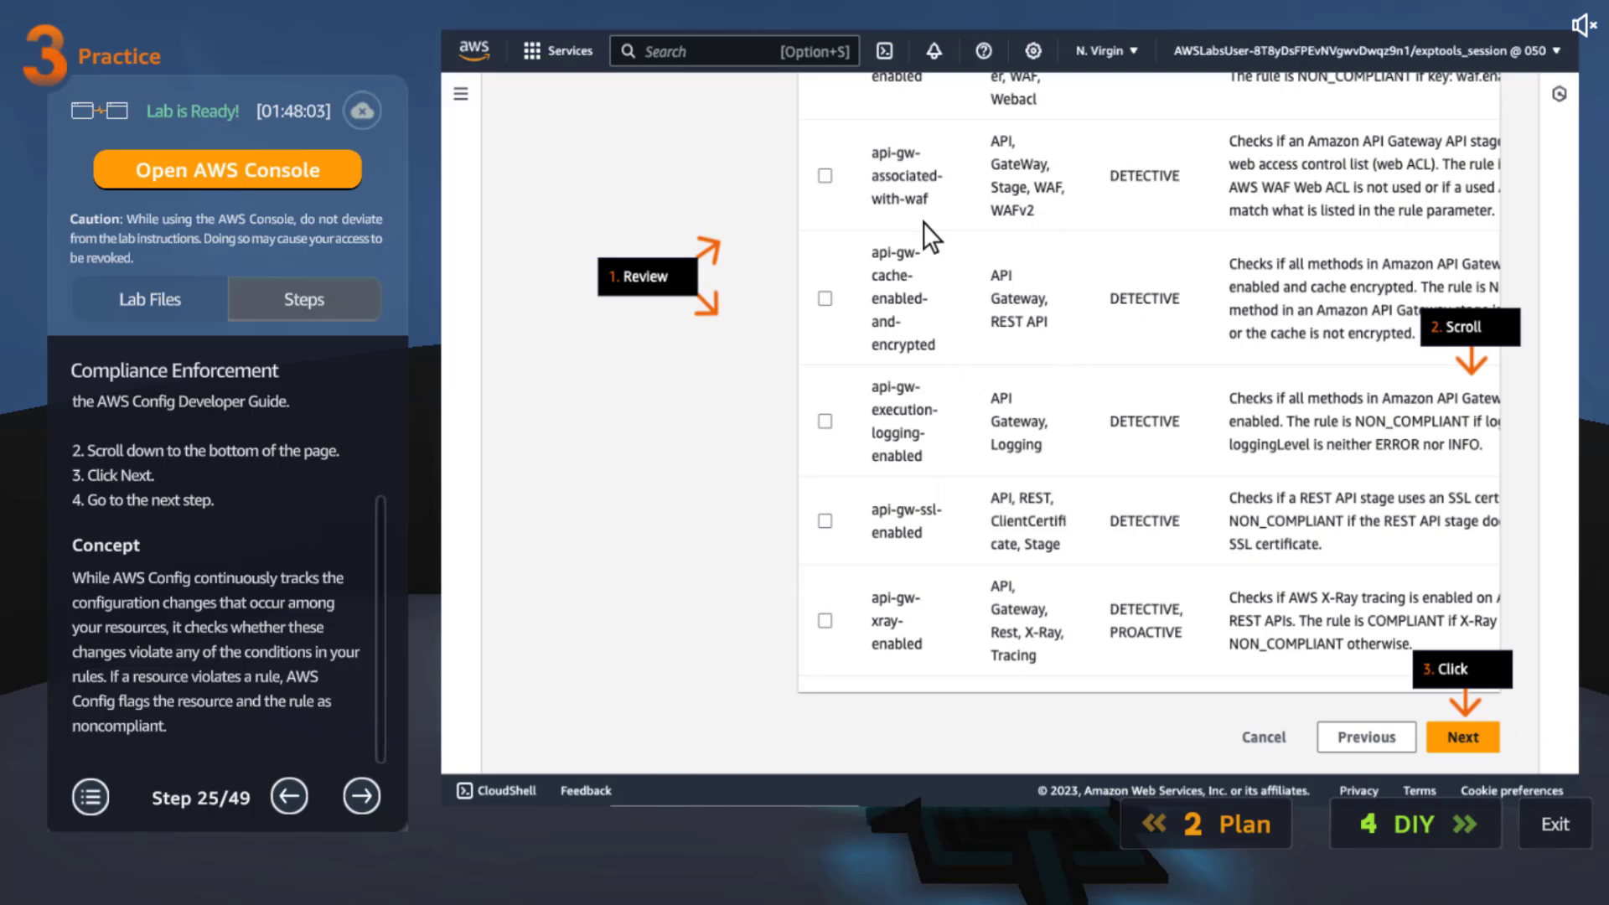
left_click(362, 796)
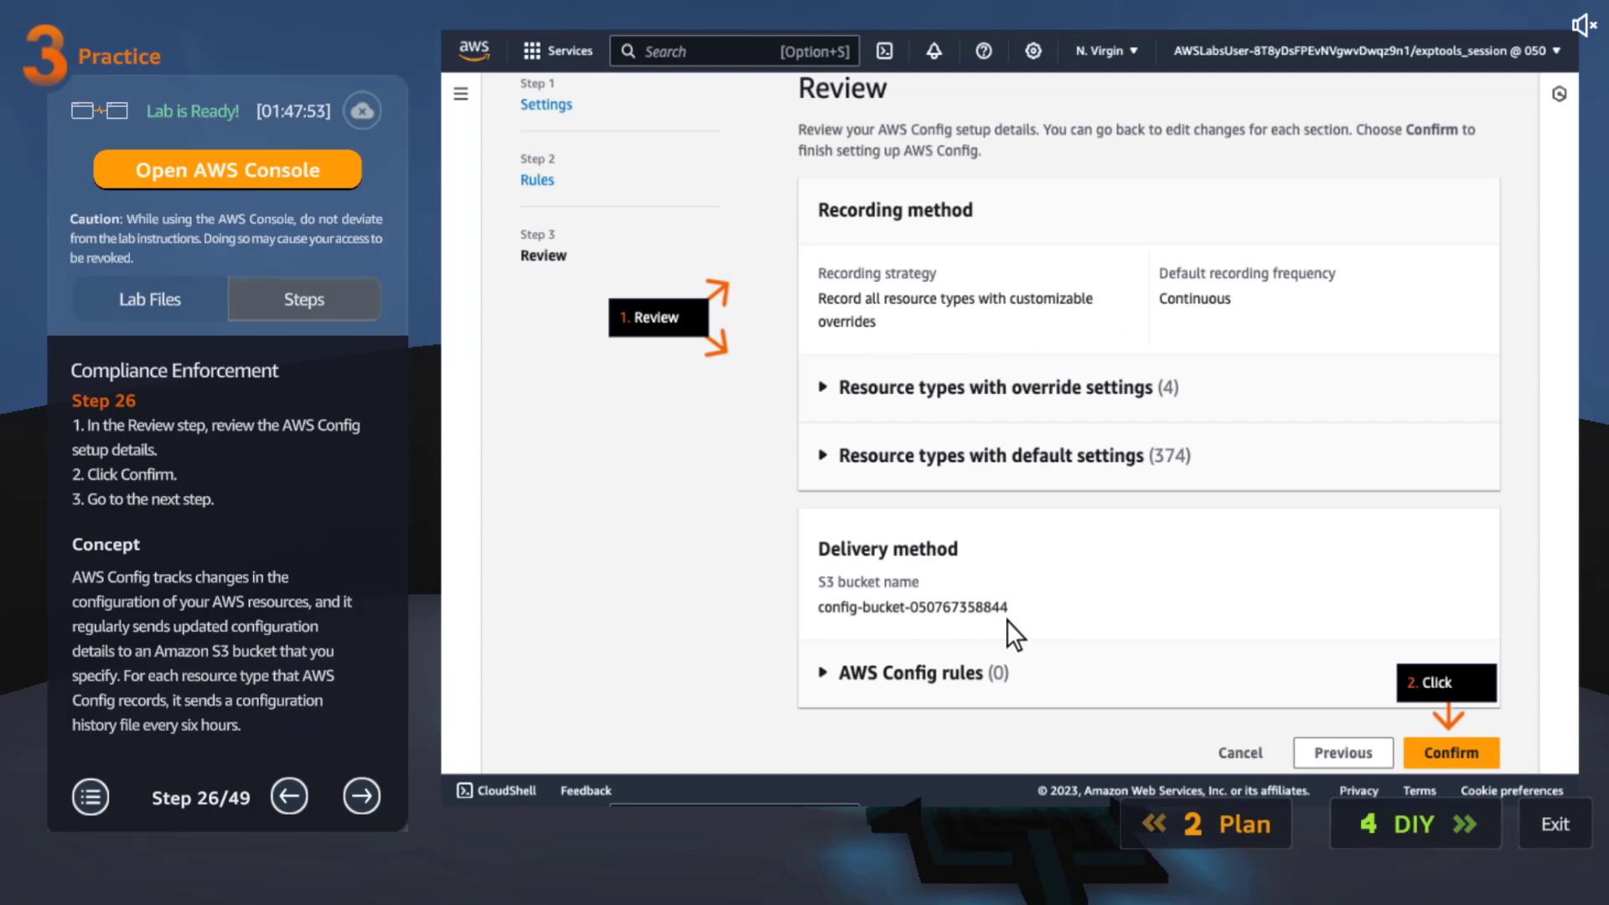
left_click(281, 795)
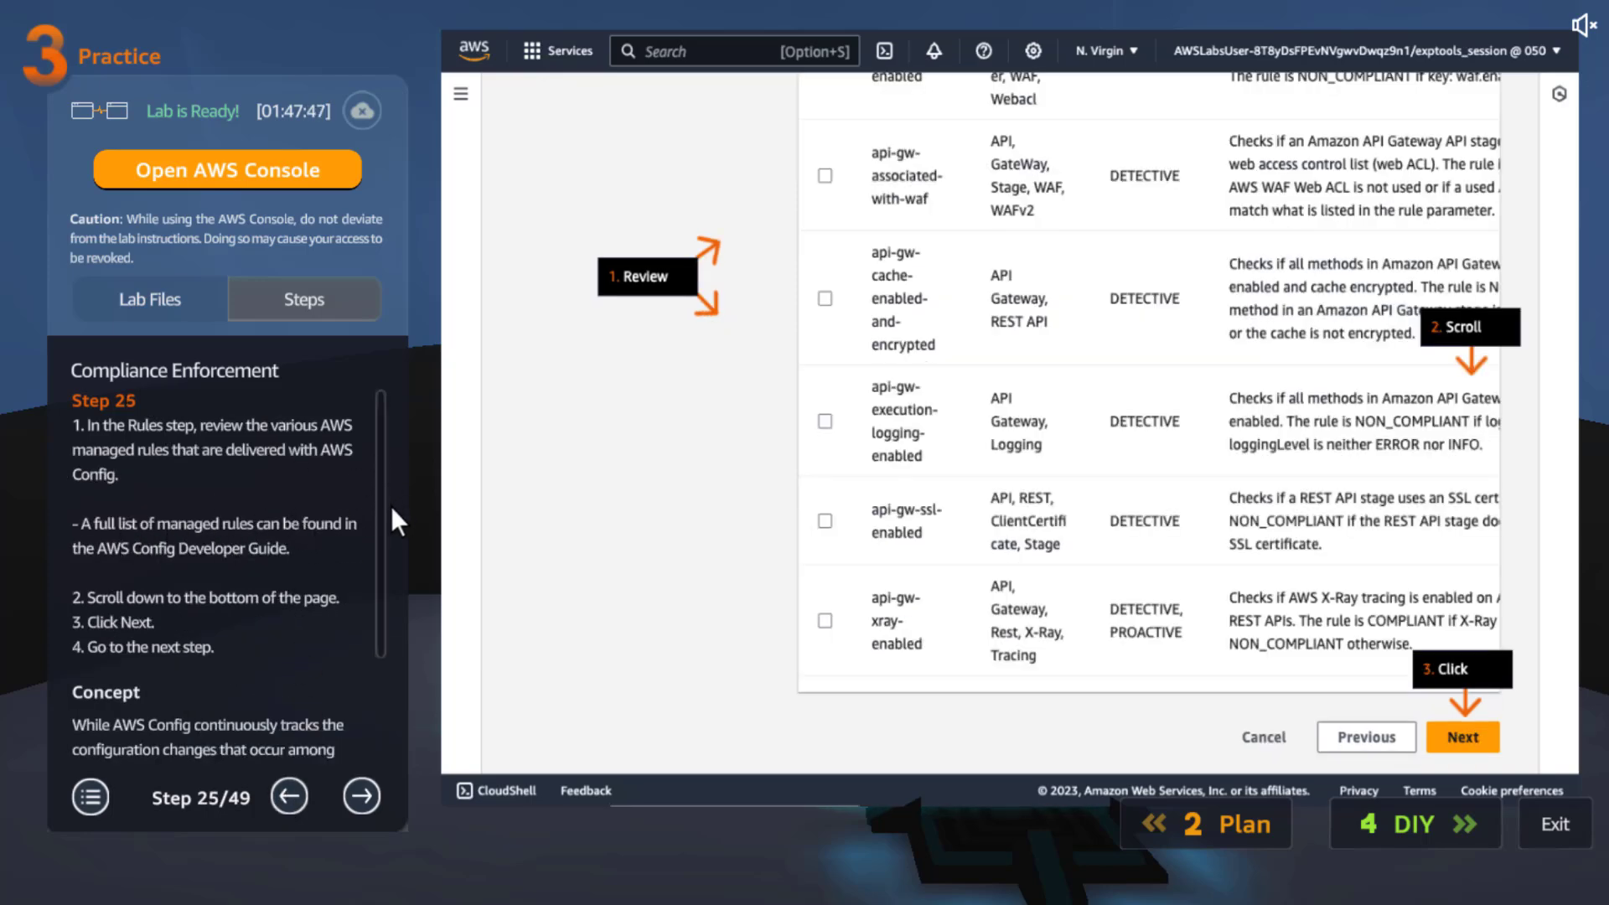
left_click_drag(384, 509, 381, 631)
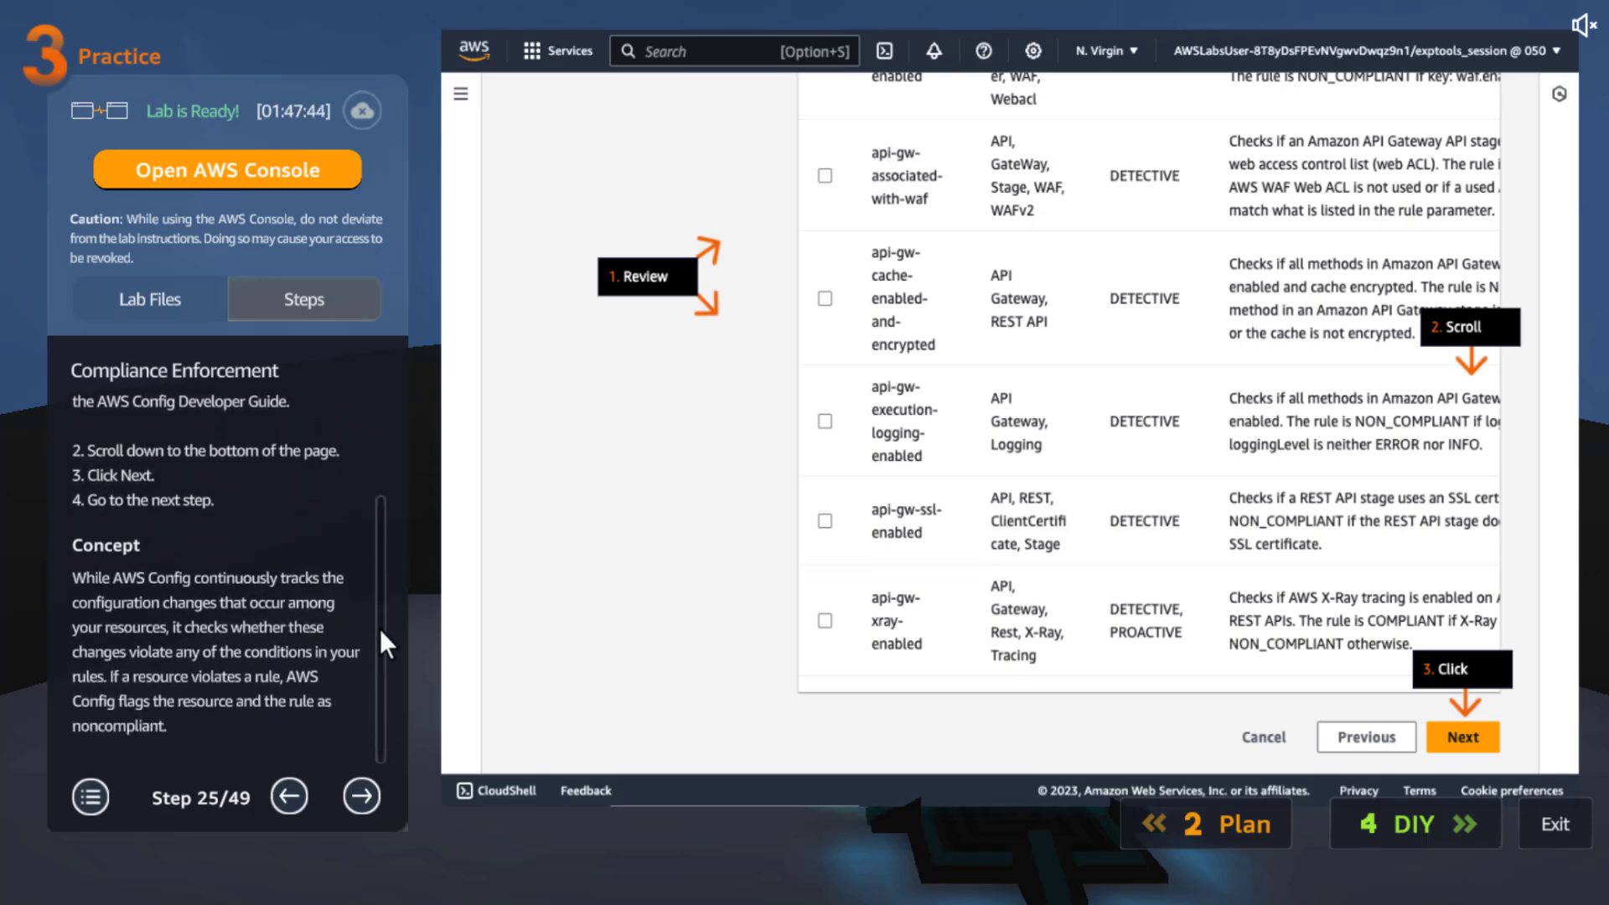
left_click(360, 796)
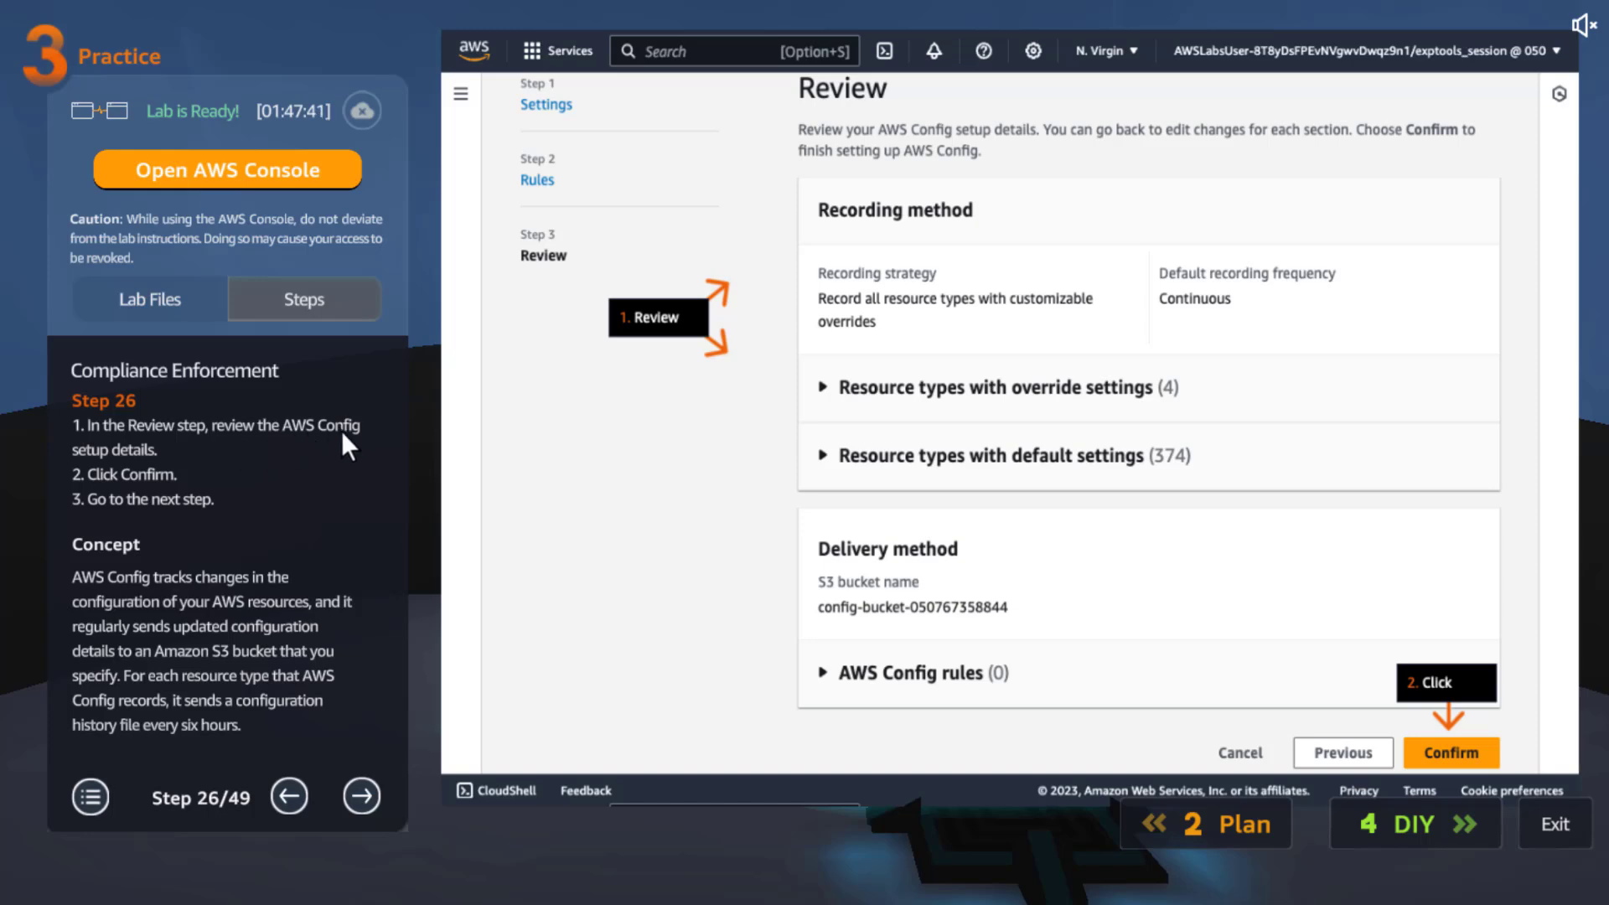
Read lab guide Steps 27 to 29 about the setup success alerts, the AWS Config Dashboard and starting to add a rule.
left_click(359, 789)
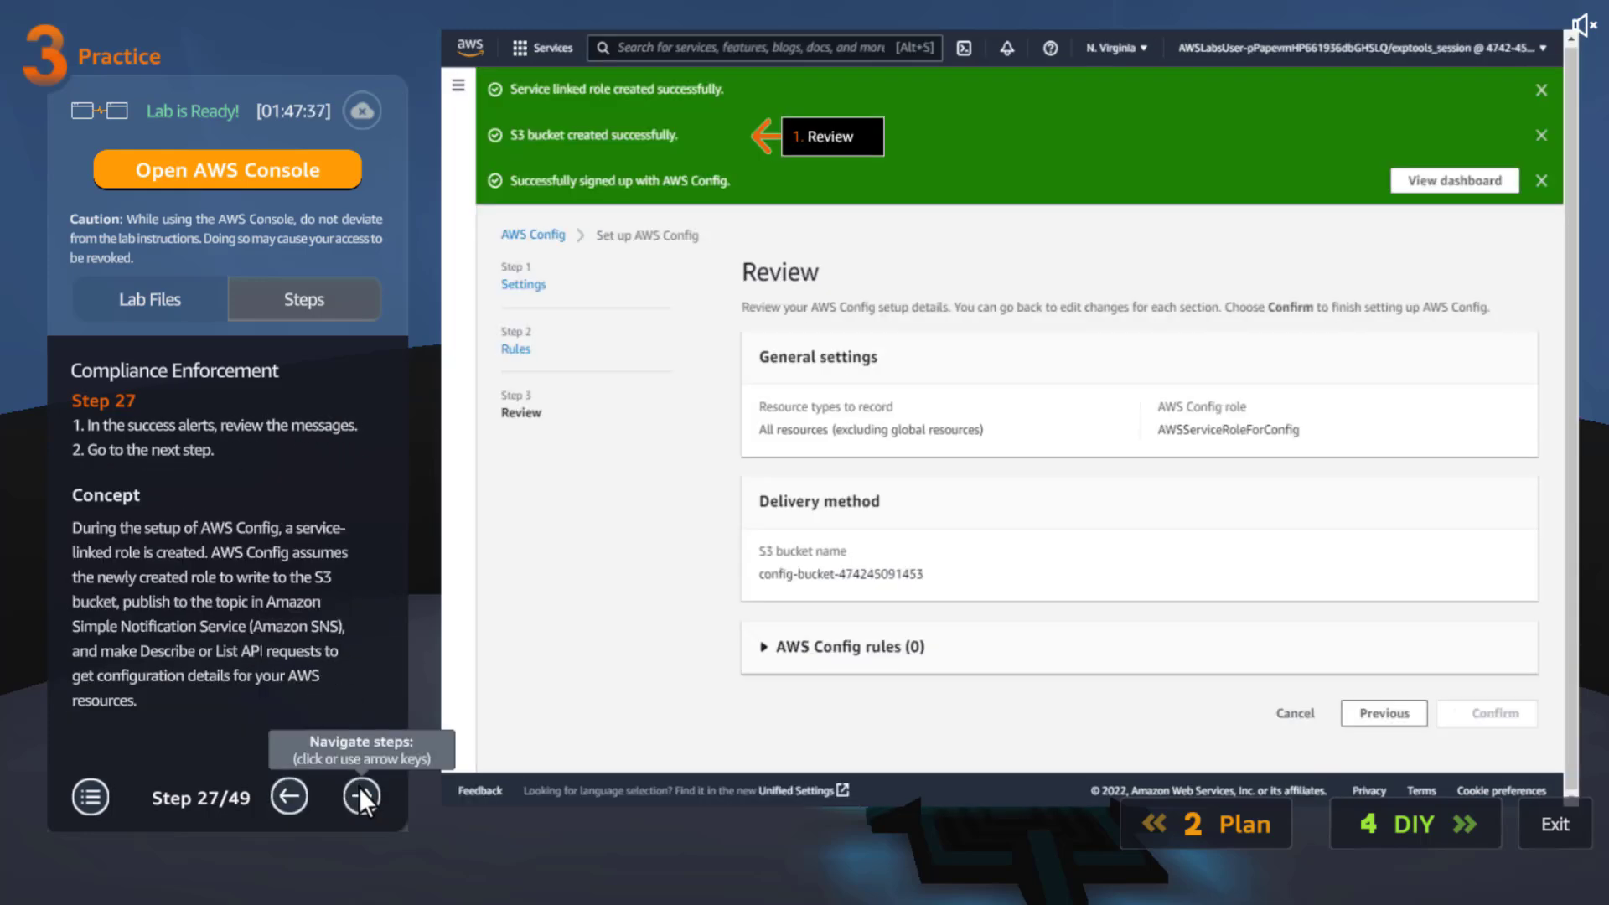
left_click(360, 796)
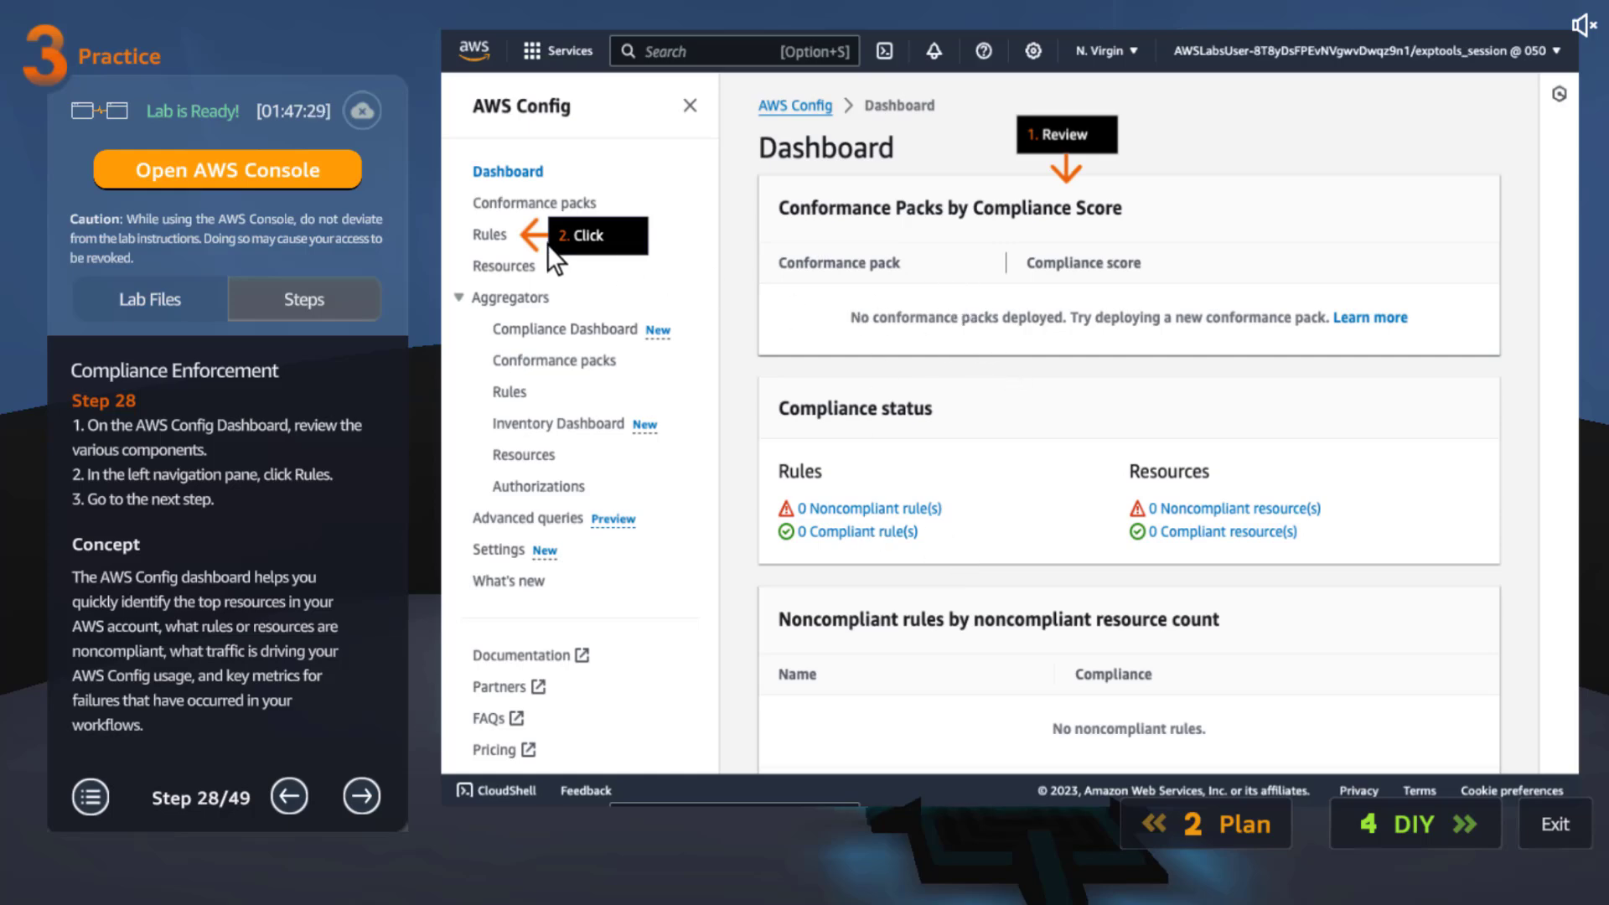
left_click(360, 798)
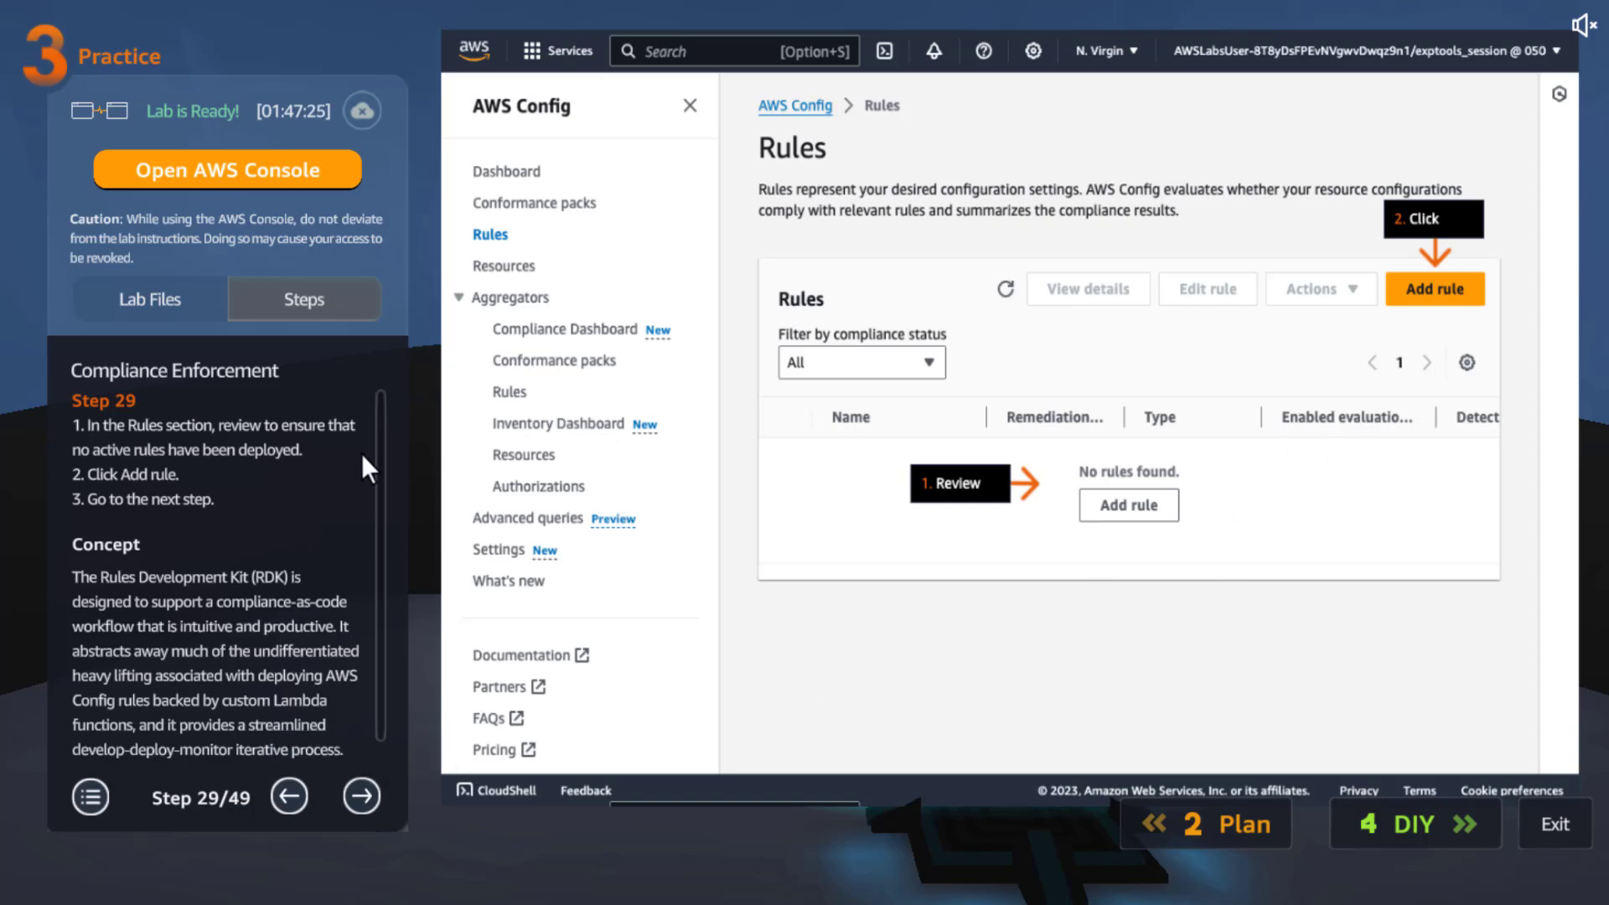
Read lab guide Step 30 about choosing the required-tags managed rule and highlight the search term "required-".
left_click(361, 796)
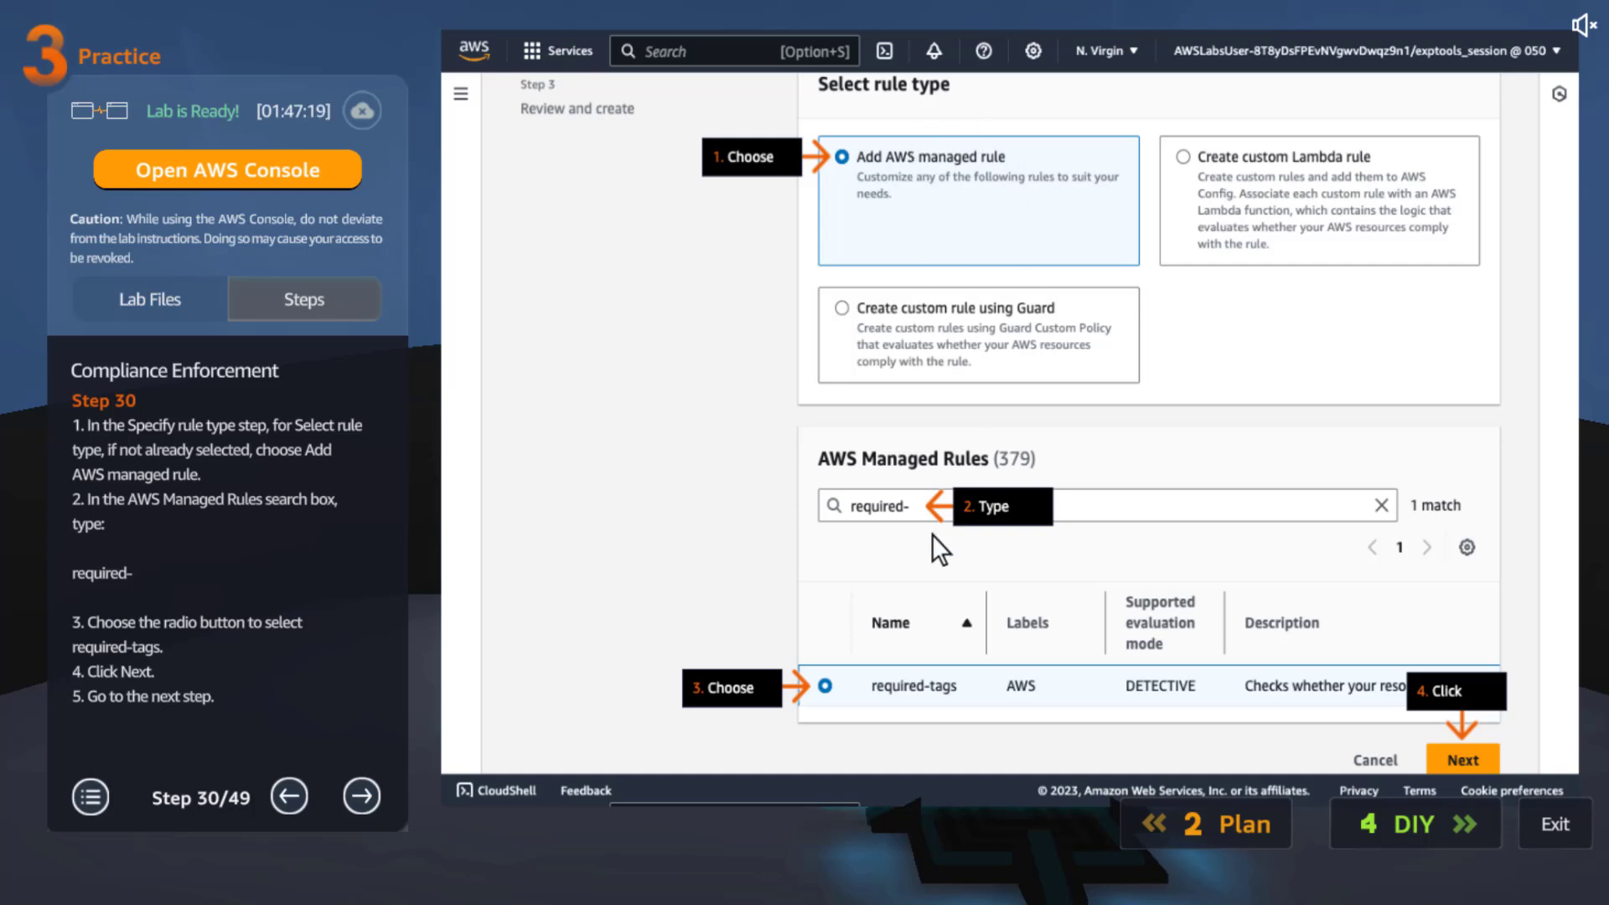
left_click(118, 576)
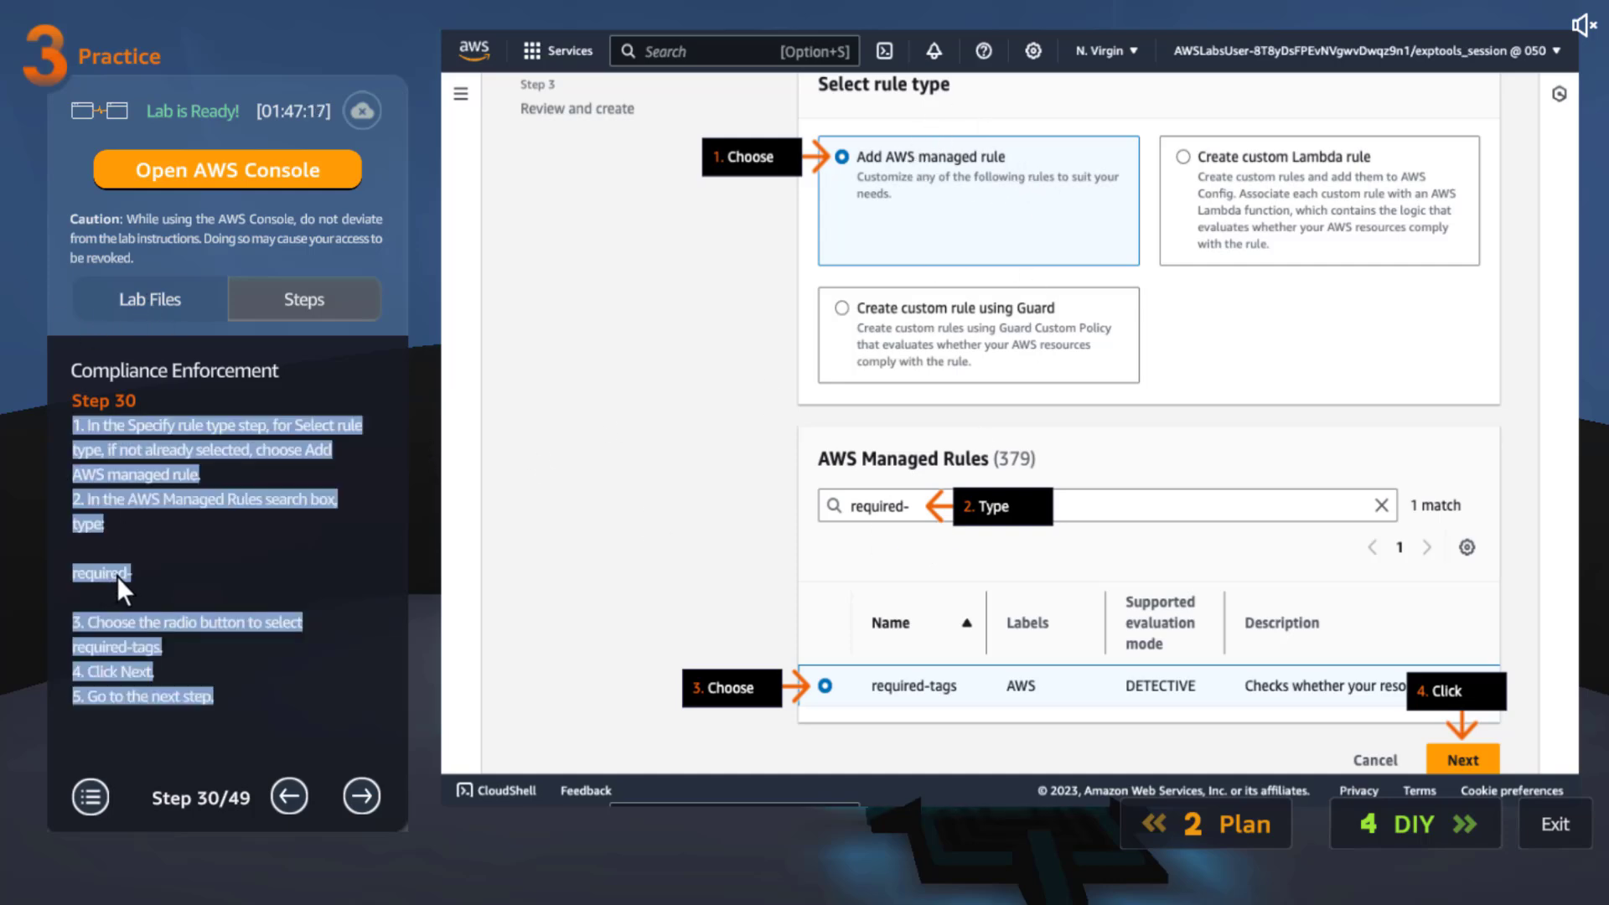
double_click(119, 577)
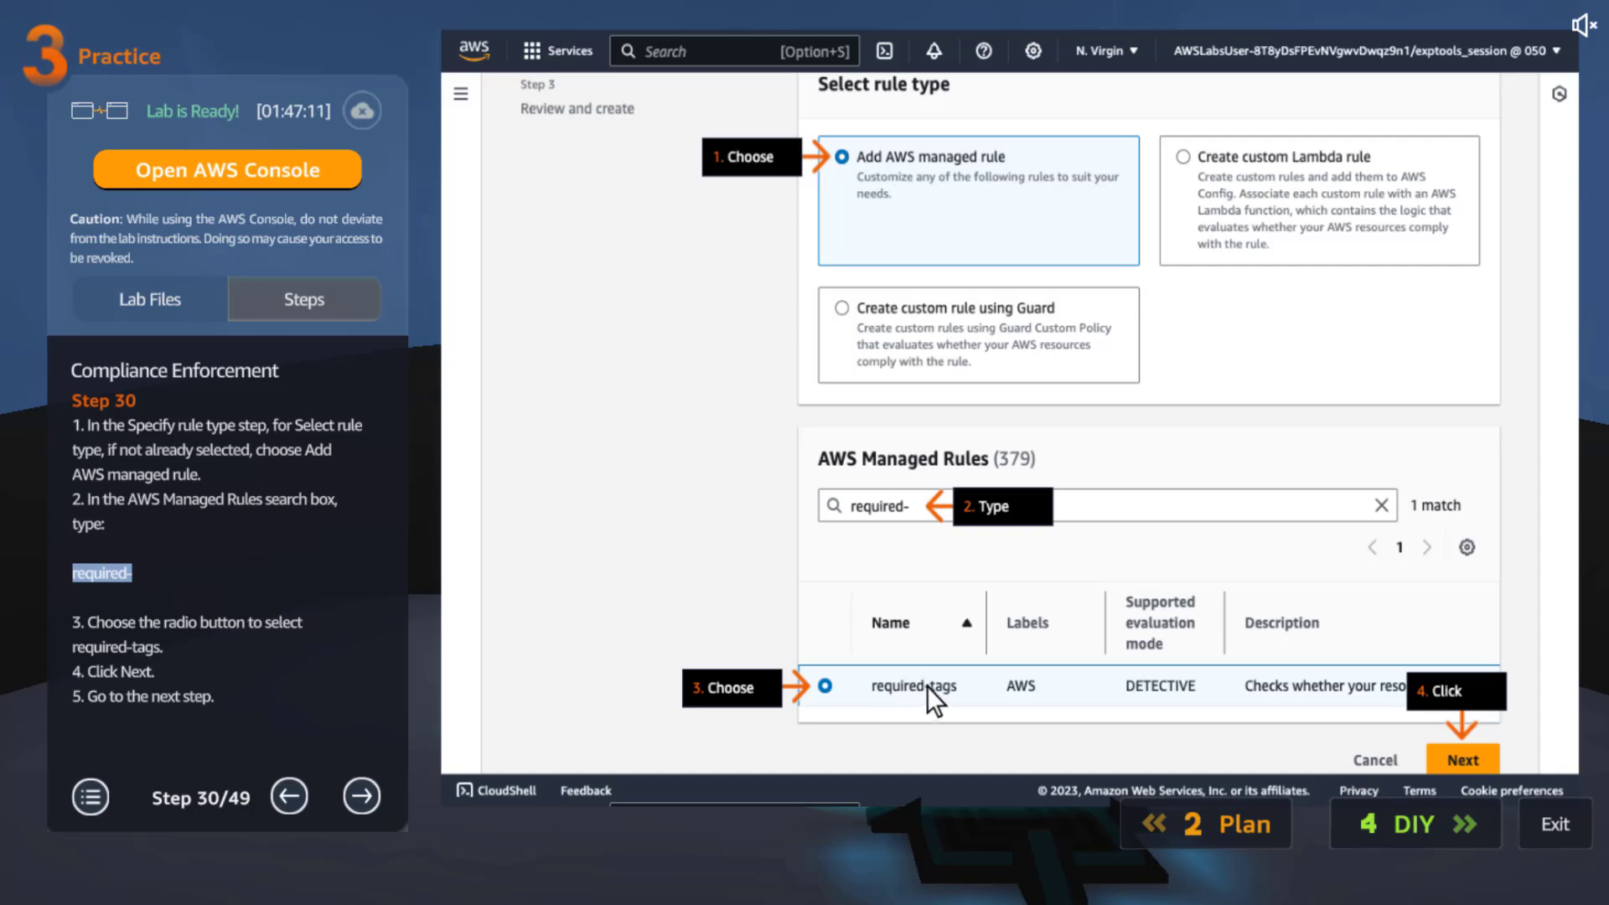
Read lab guide Steps 31 to 33 about the rule's name, its Resources scope and the AWS EC2 Instance resource type.
left_click(354, 802)
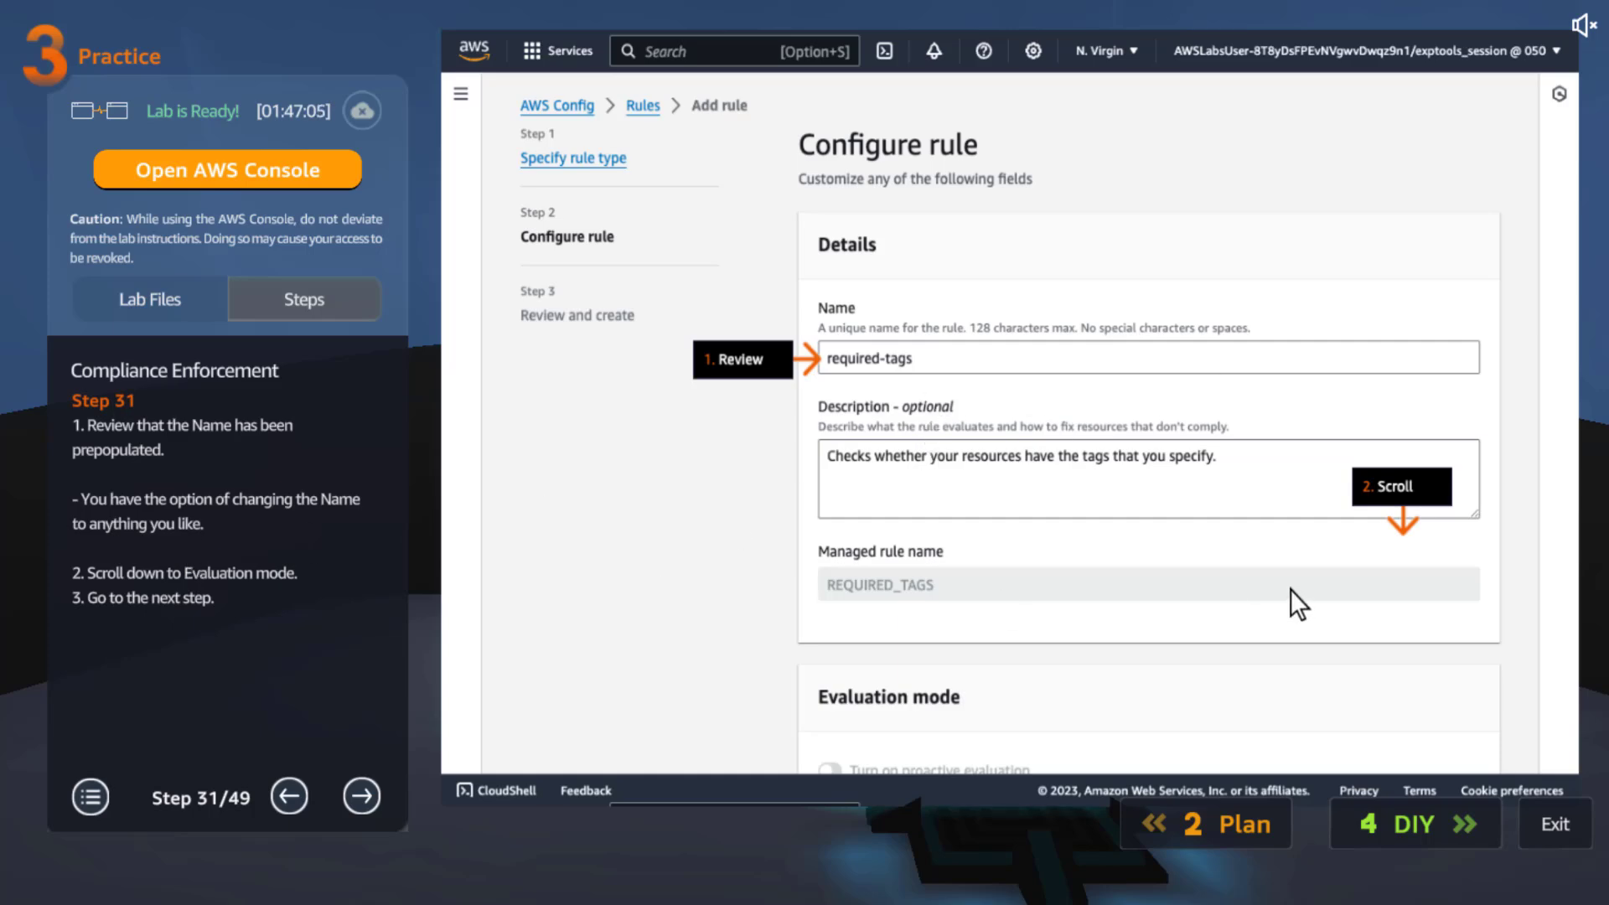
left_click(364, 796)
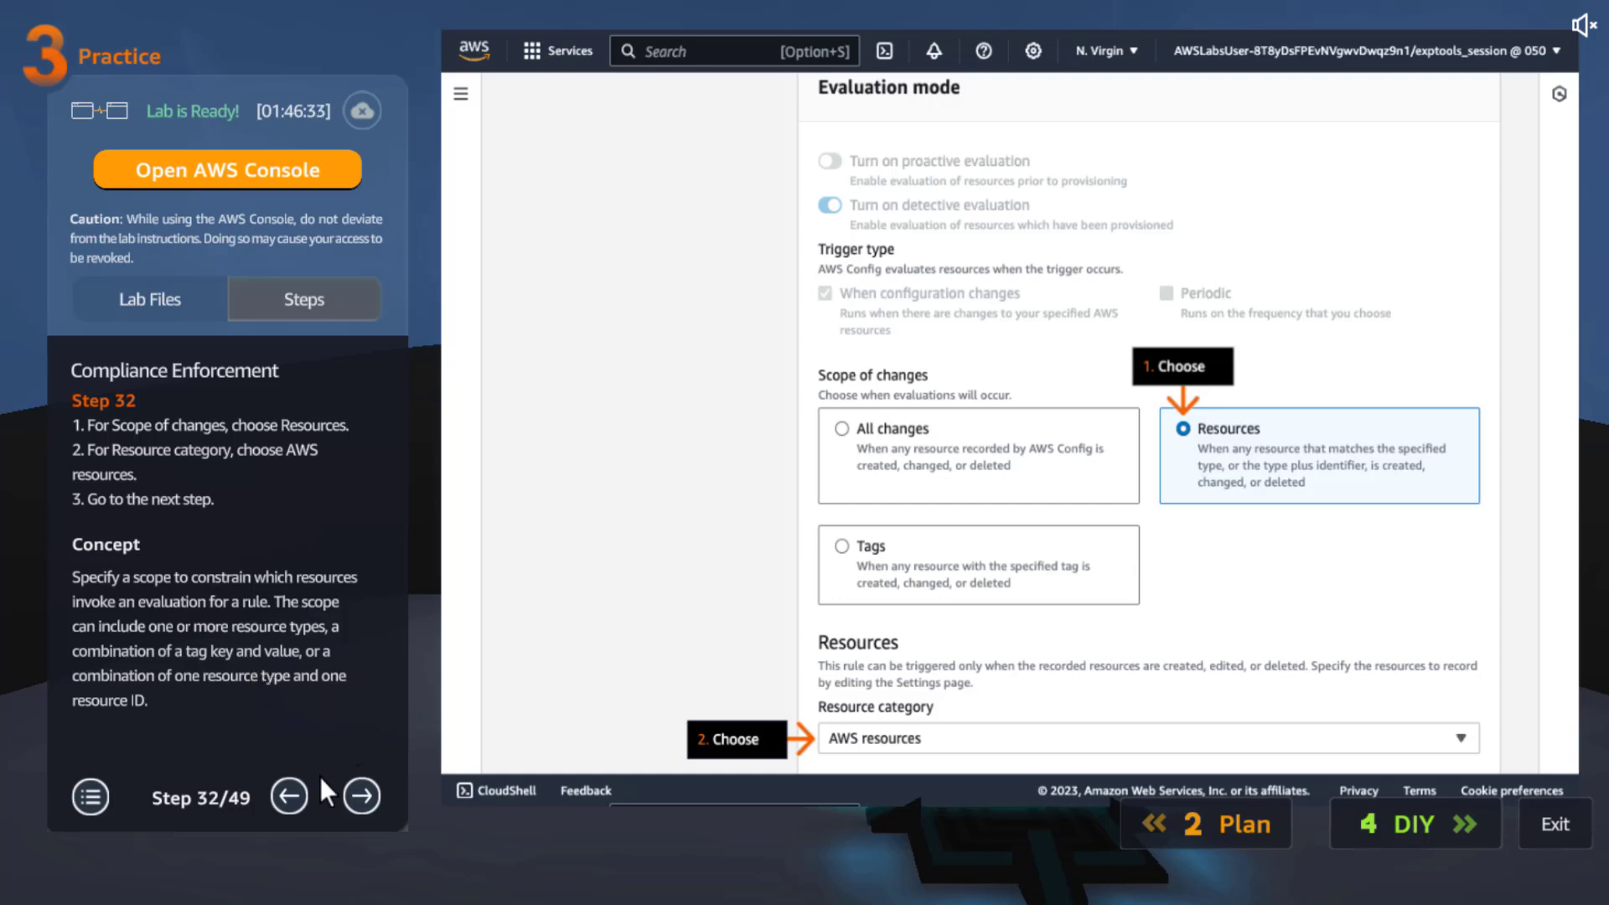
left_click(369, 798)
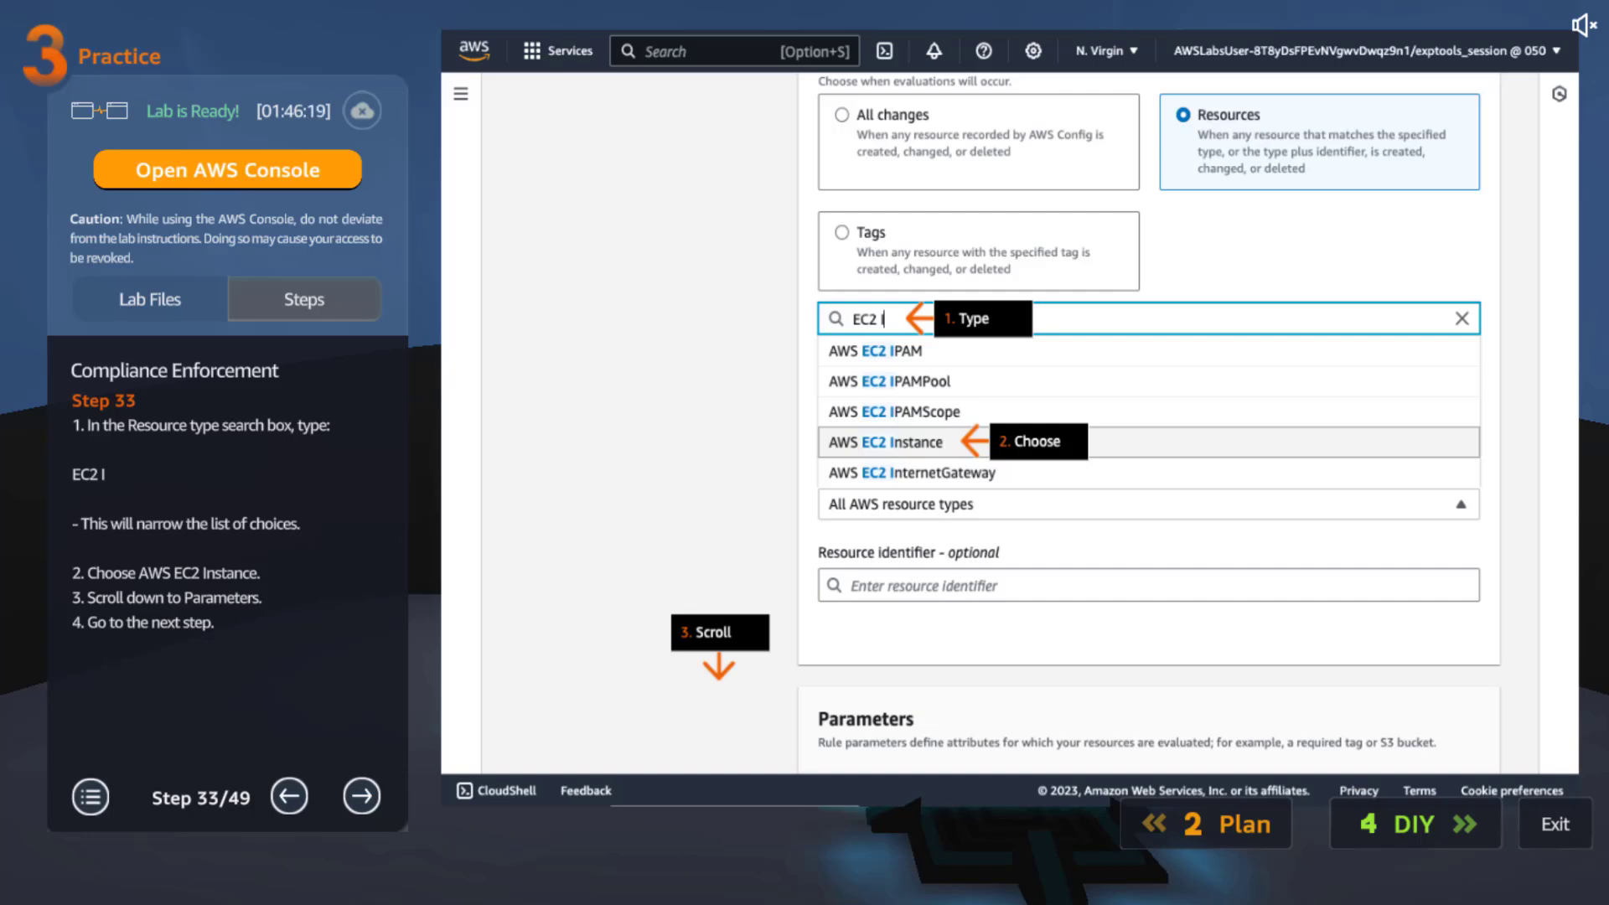
Read lab guide Step 34 and its tag concept about setting tag1Key to Environment and tag1Value to Prod, highlighting "tag1Value".
left_click(369, 787)
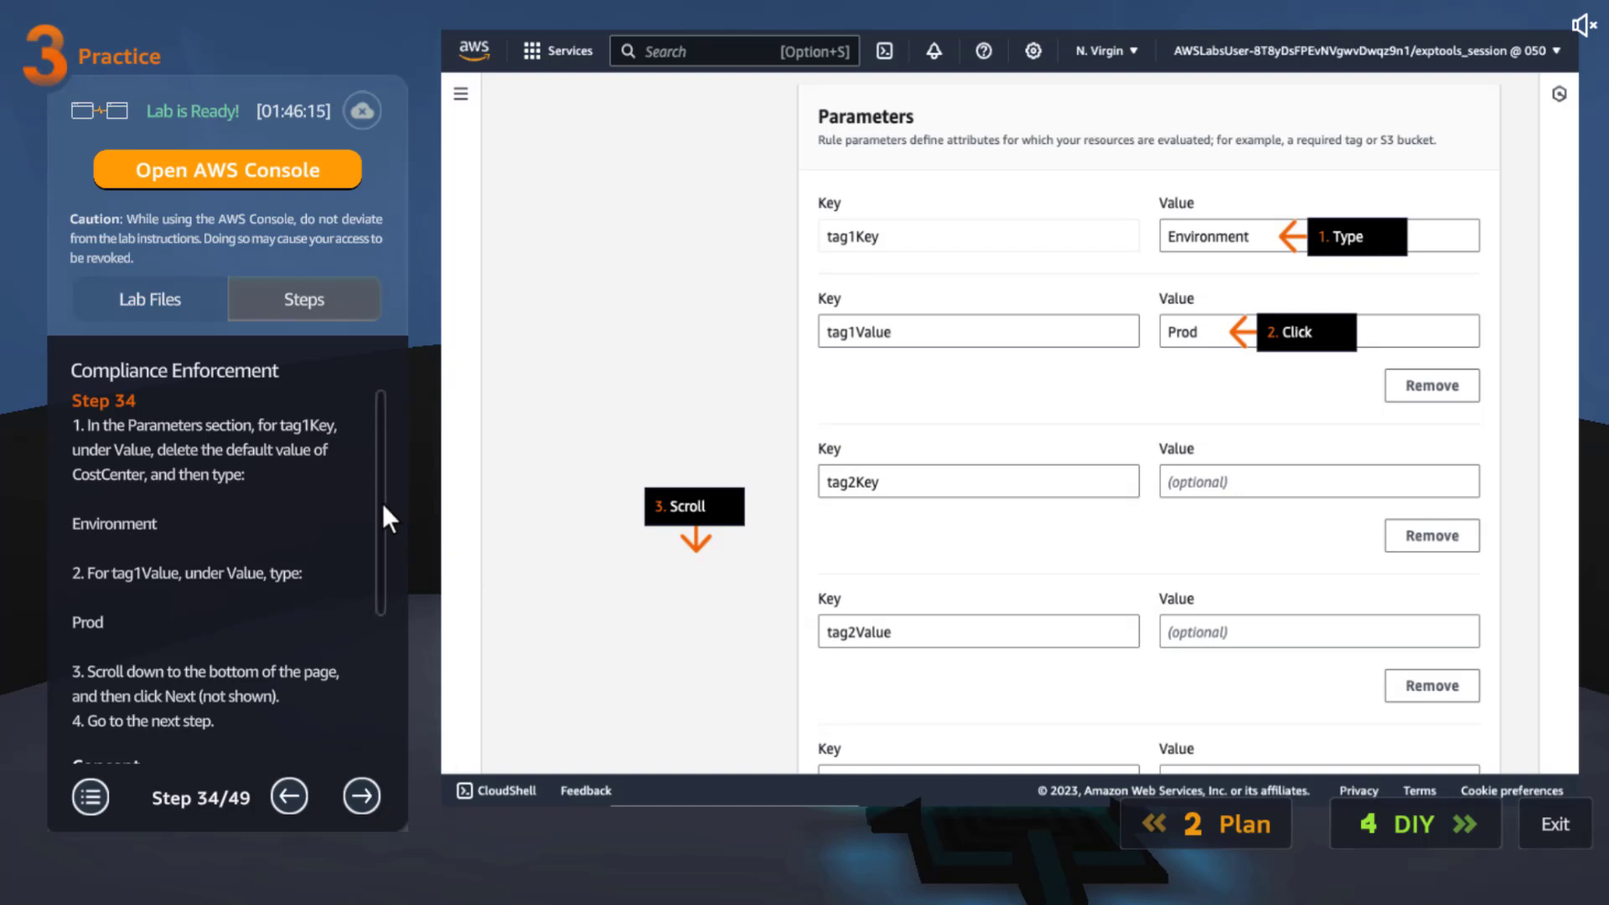
scroll(383, 503, "down", 5)
scroll(363, 603, "down", 3)
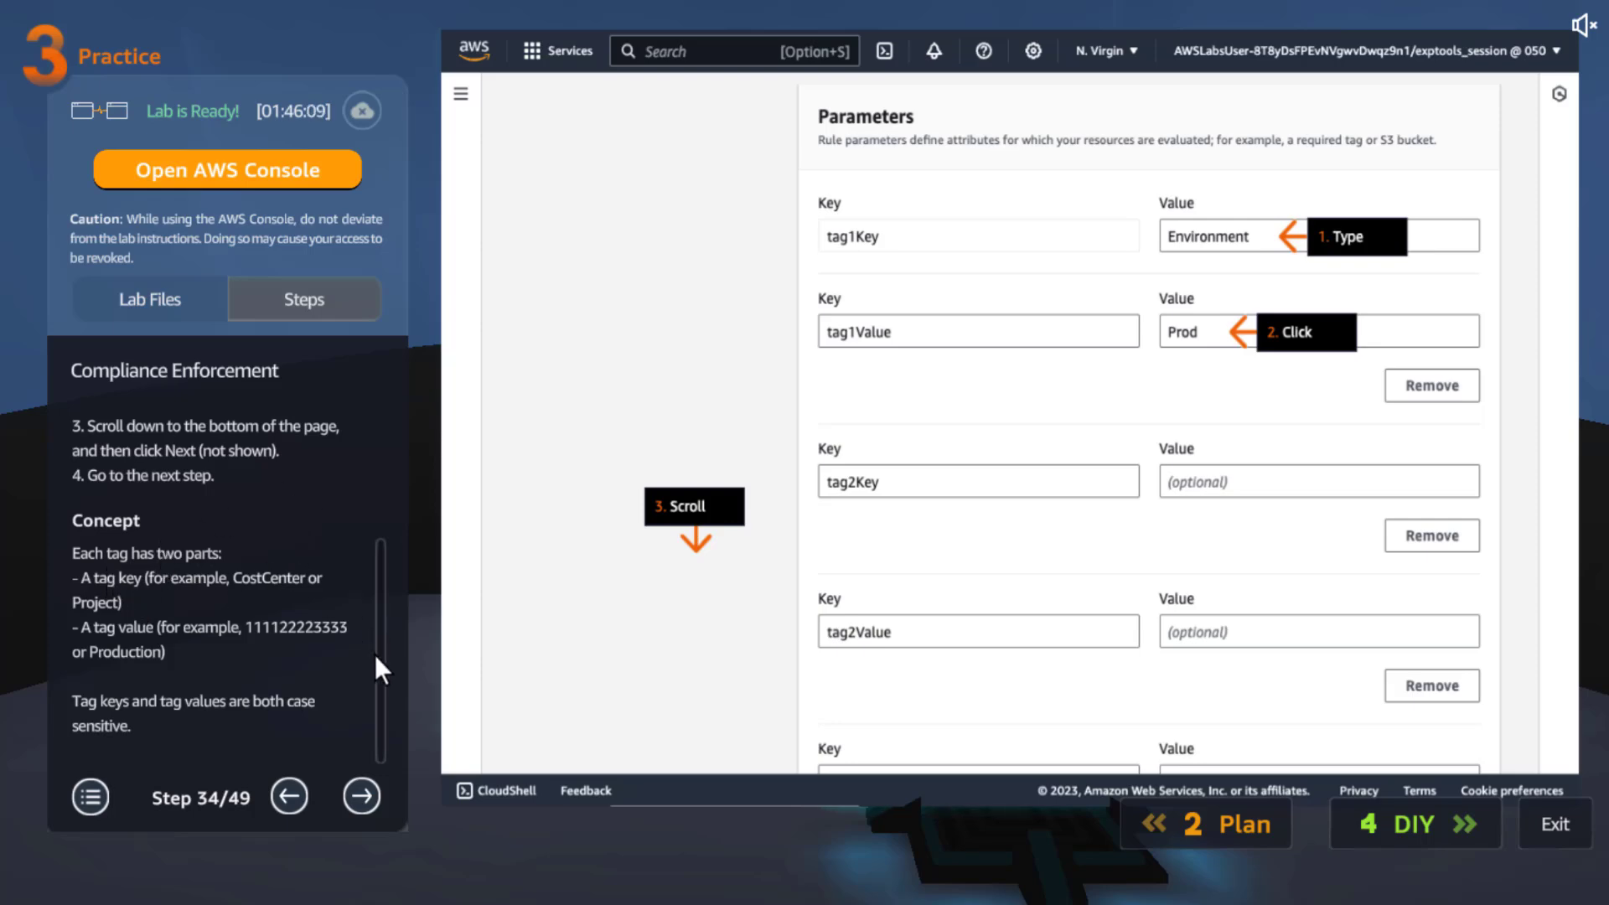
left_click_drag(375, 657, 380, 480)
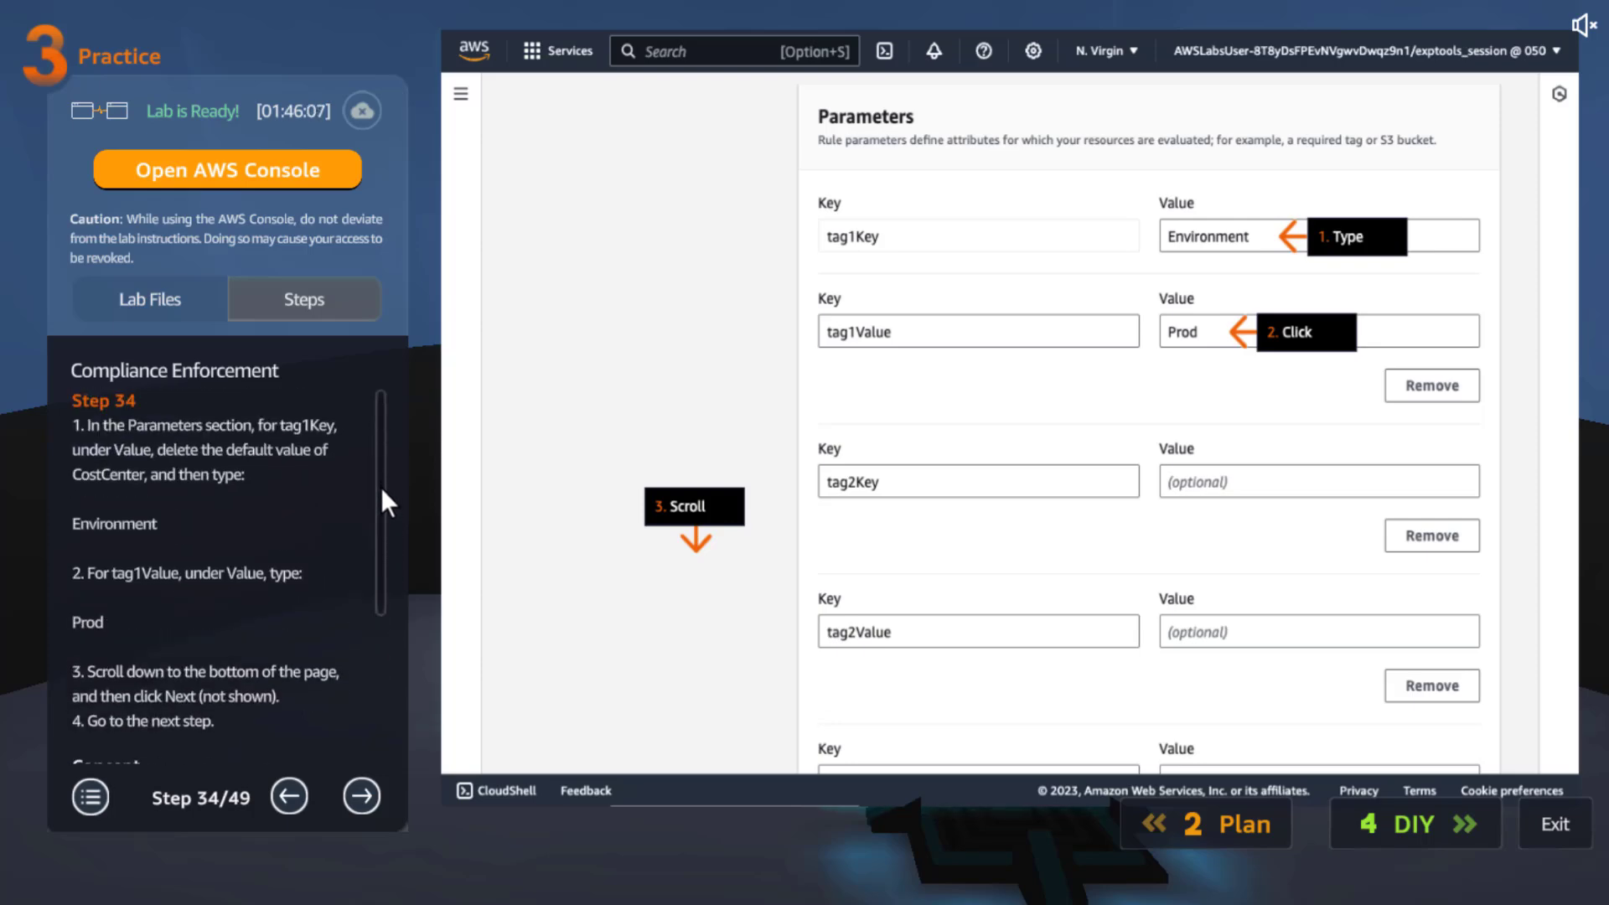
left_click(133, 567)
left_click(134, 571)
double_click(142, 575)
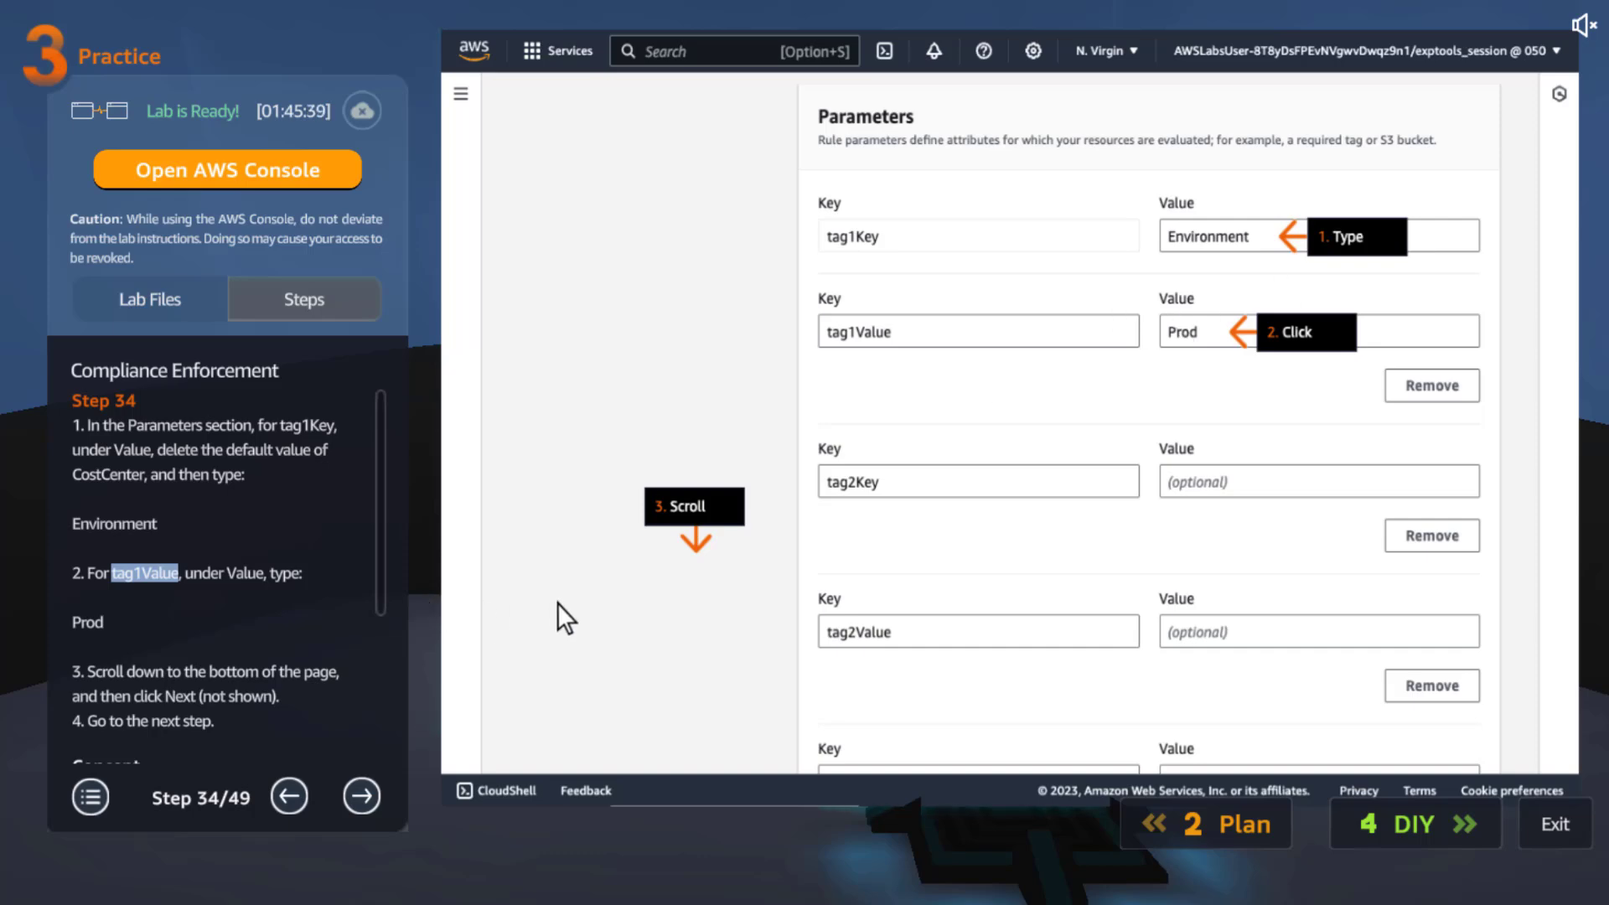
scroll(377, 597, "down", 5)
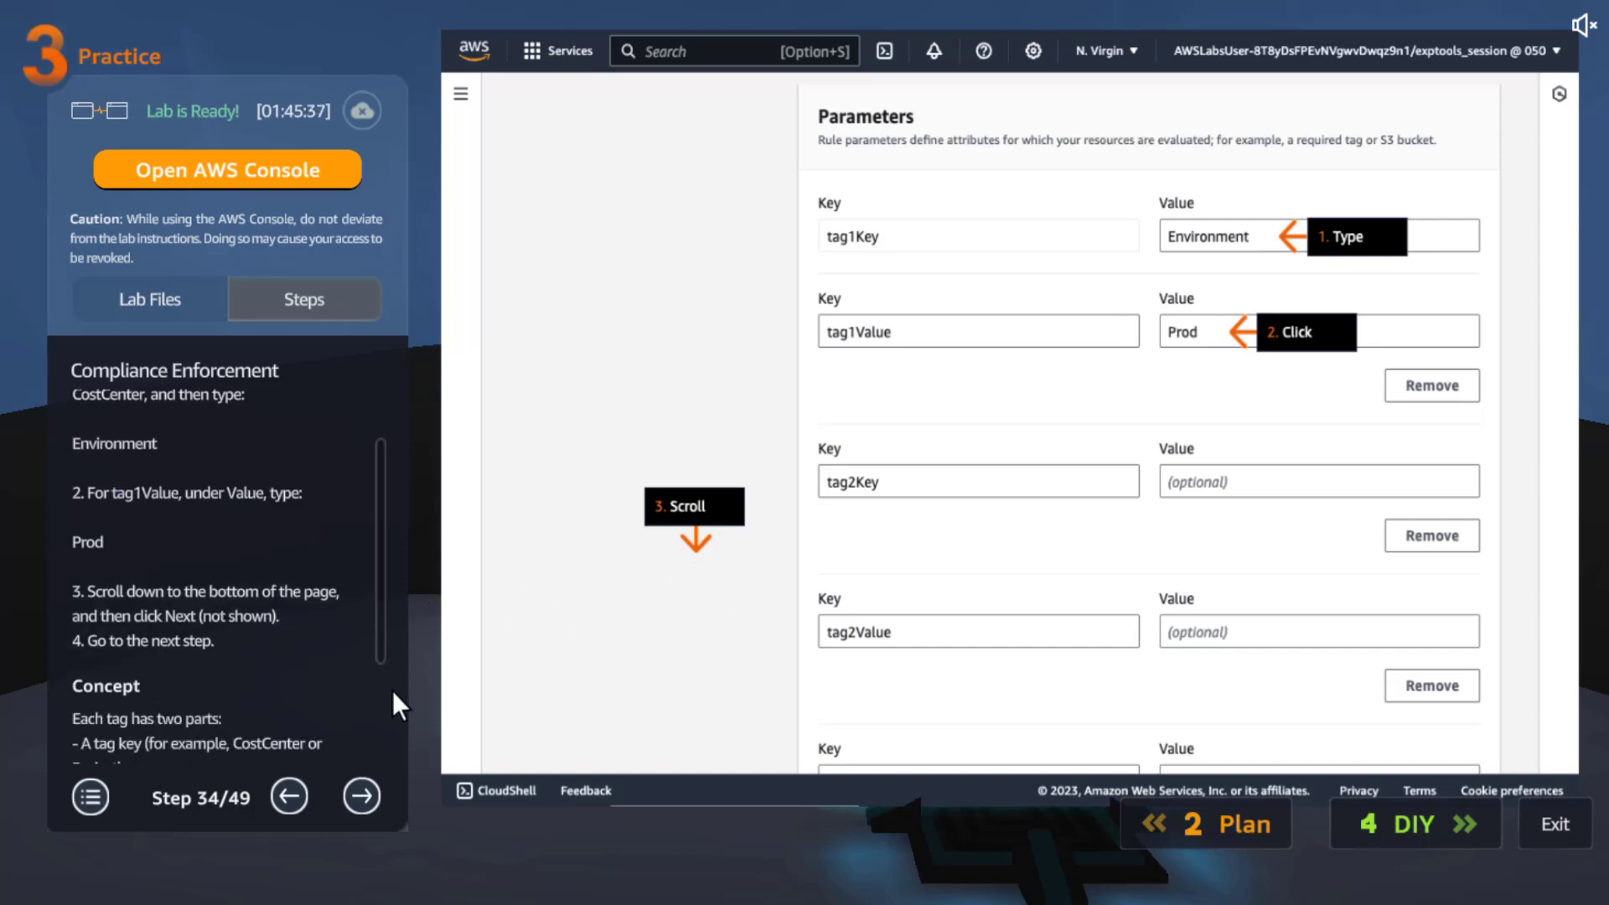
Read lab guide Steps 35 to 37 about reviewing and saving the required-tags rule and checking its remediation action.
left_click(363, 789)
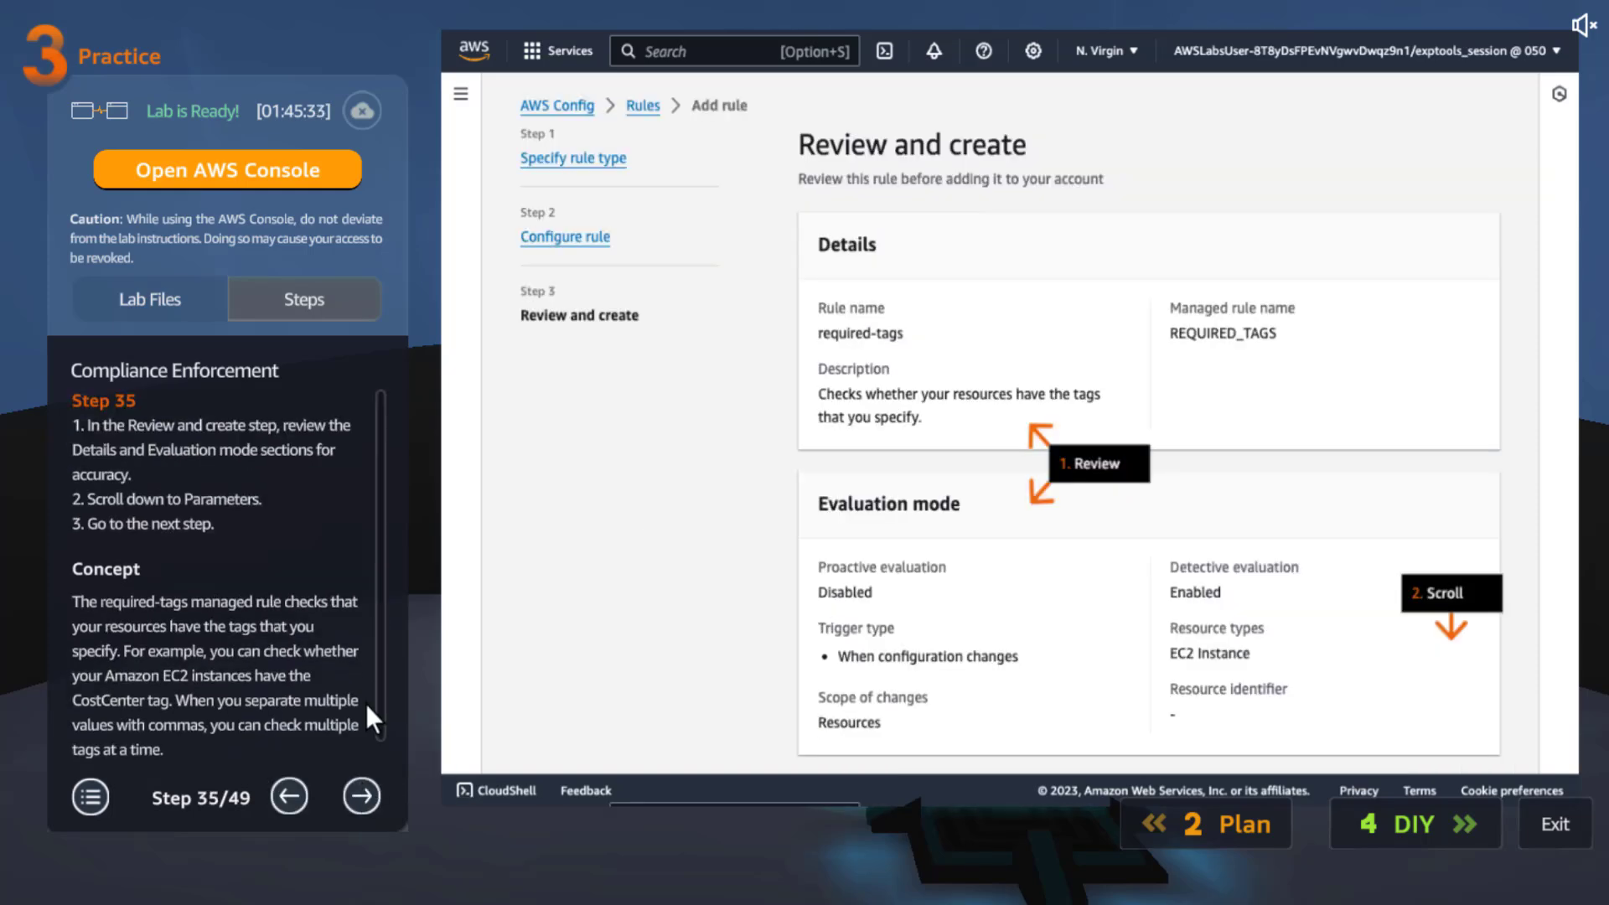
left_click(362, 789)
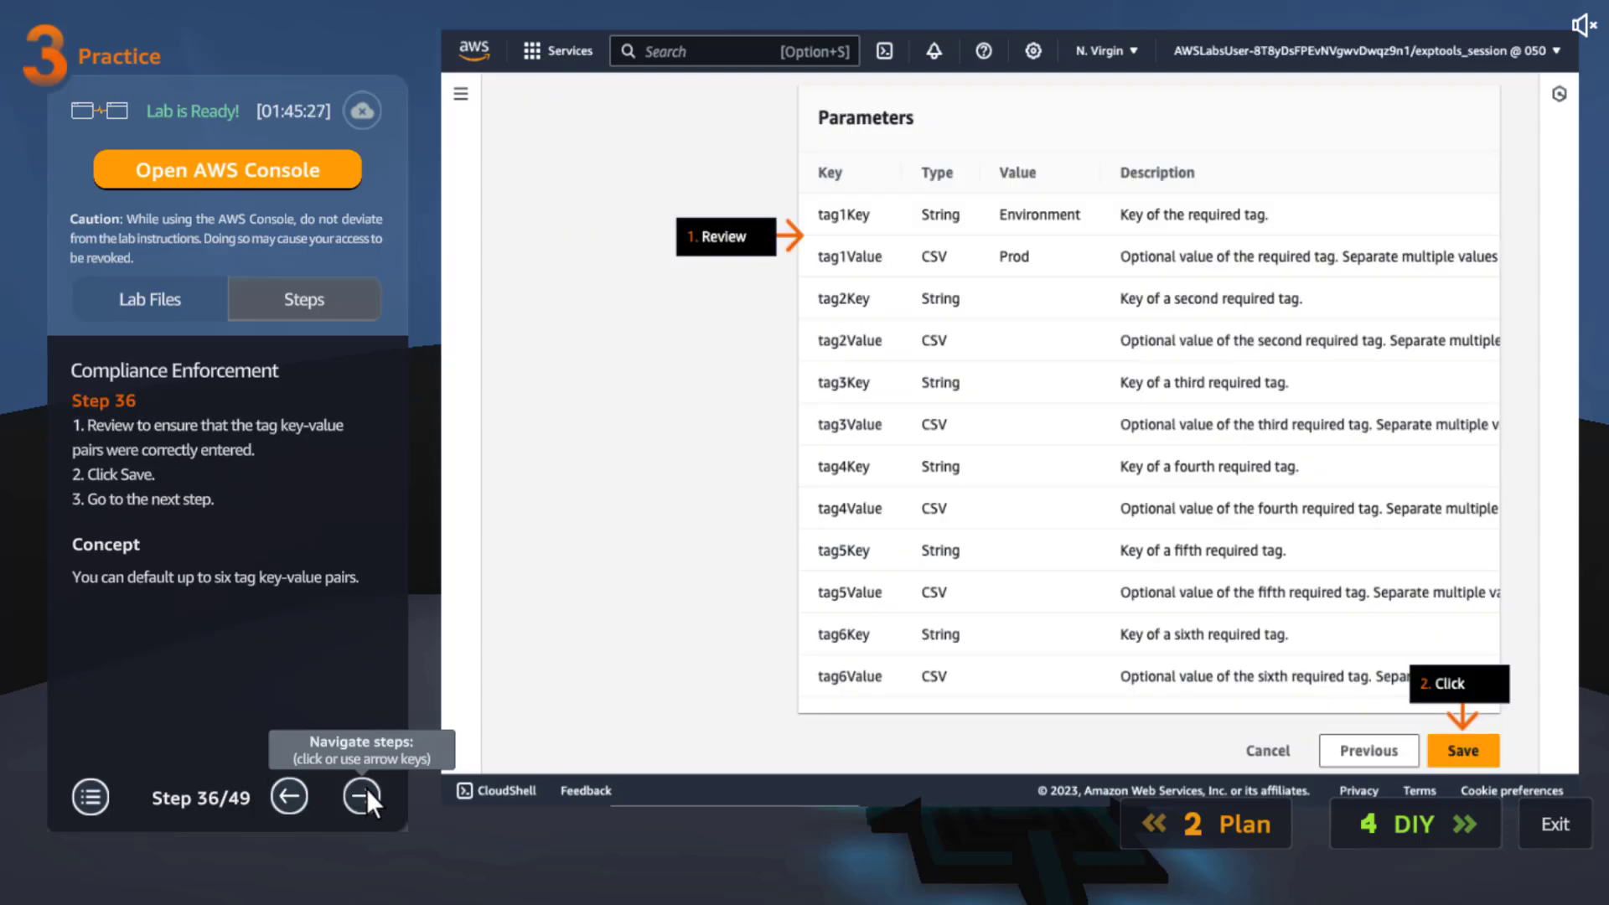
left_click(367, 789)
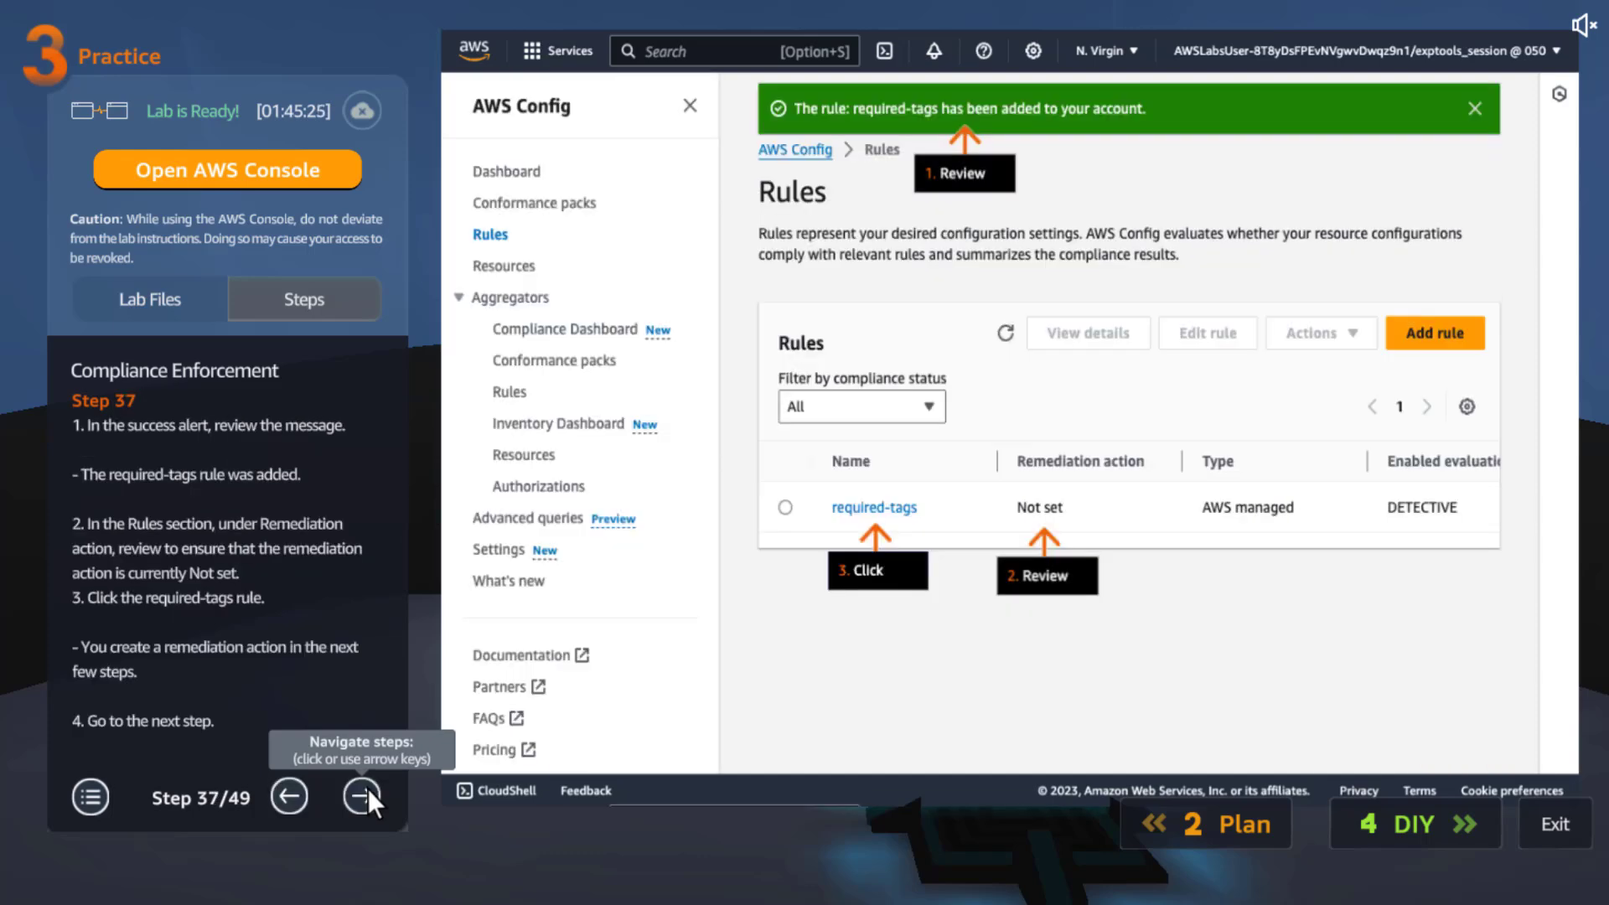
Read lab guide Steps 38 to 40 about manual remediation with Lab-TagProdInstances, highlighting "instanceId" as the Resource ID parameter.
left_click(362, 796)
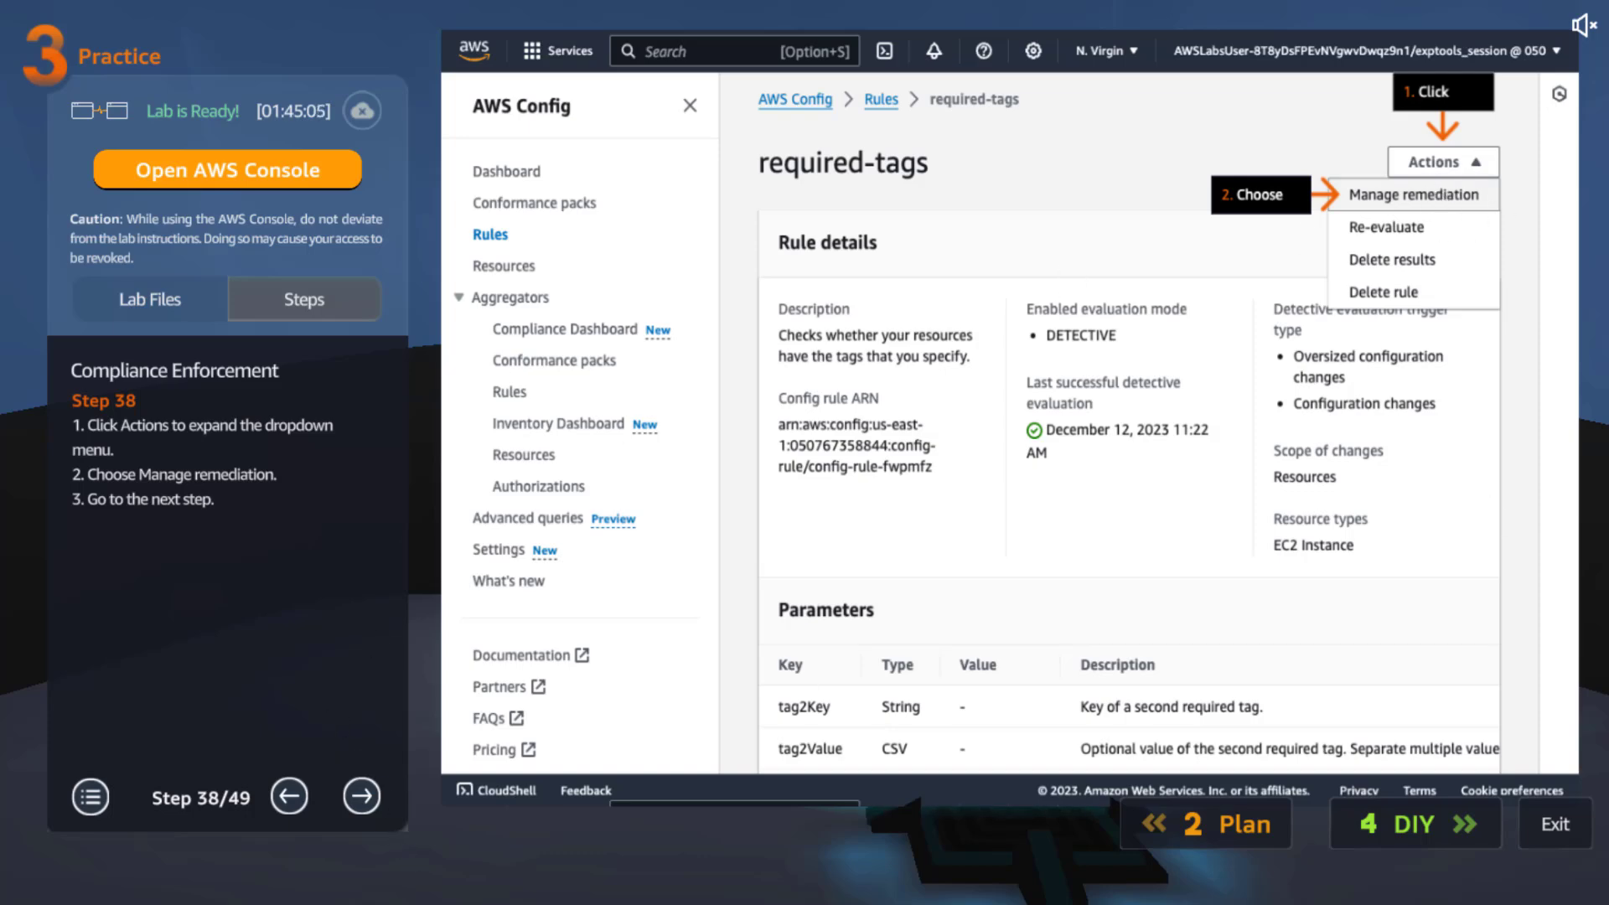
left_click(359, 797)
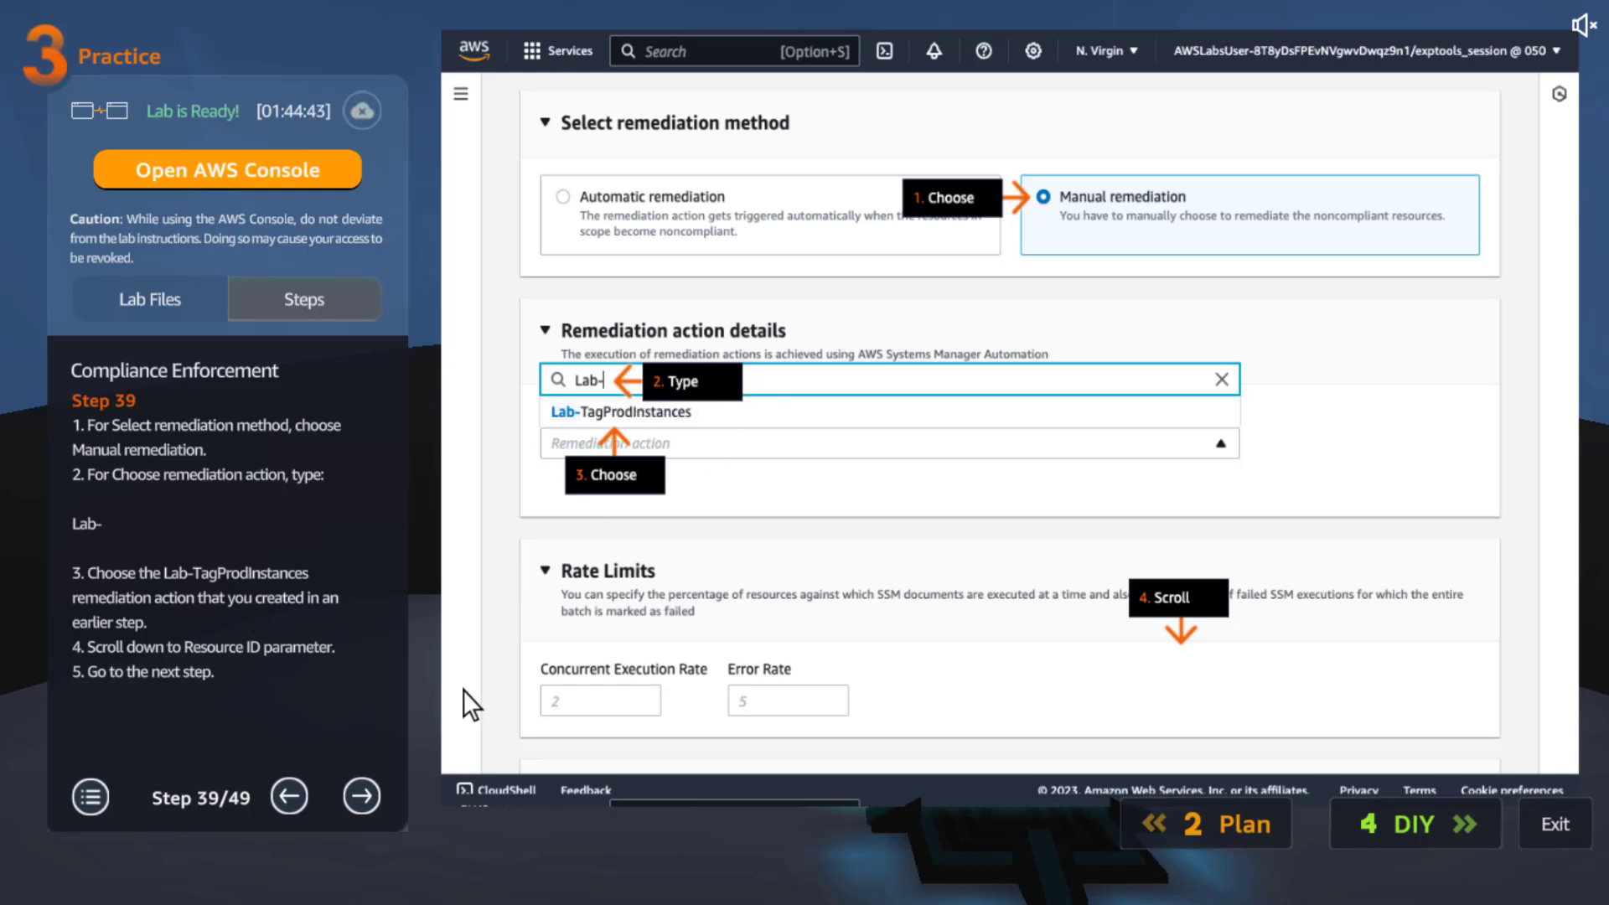
left_click(360, 797)
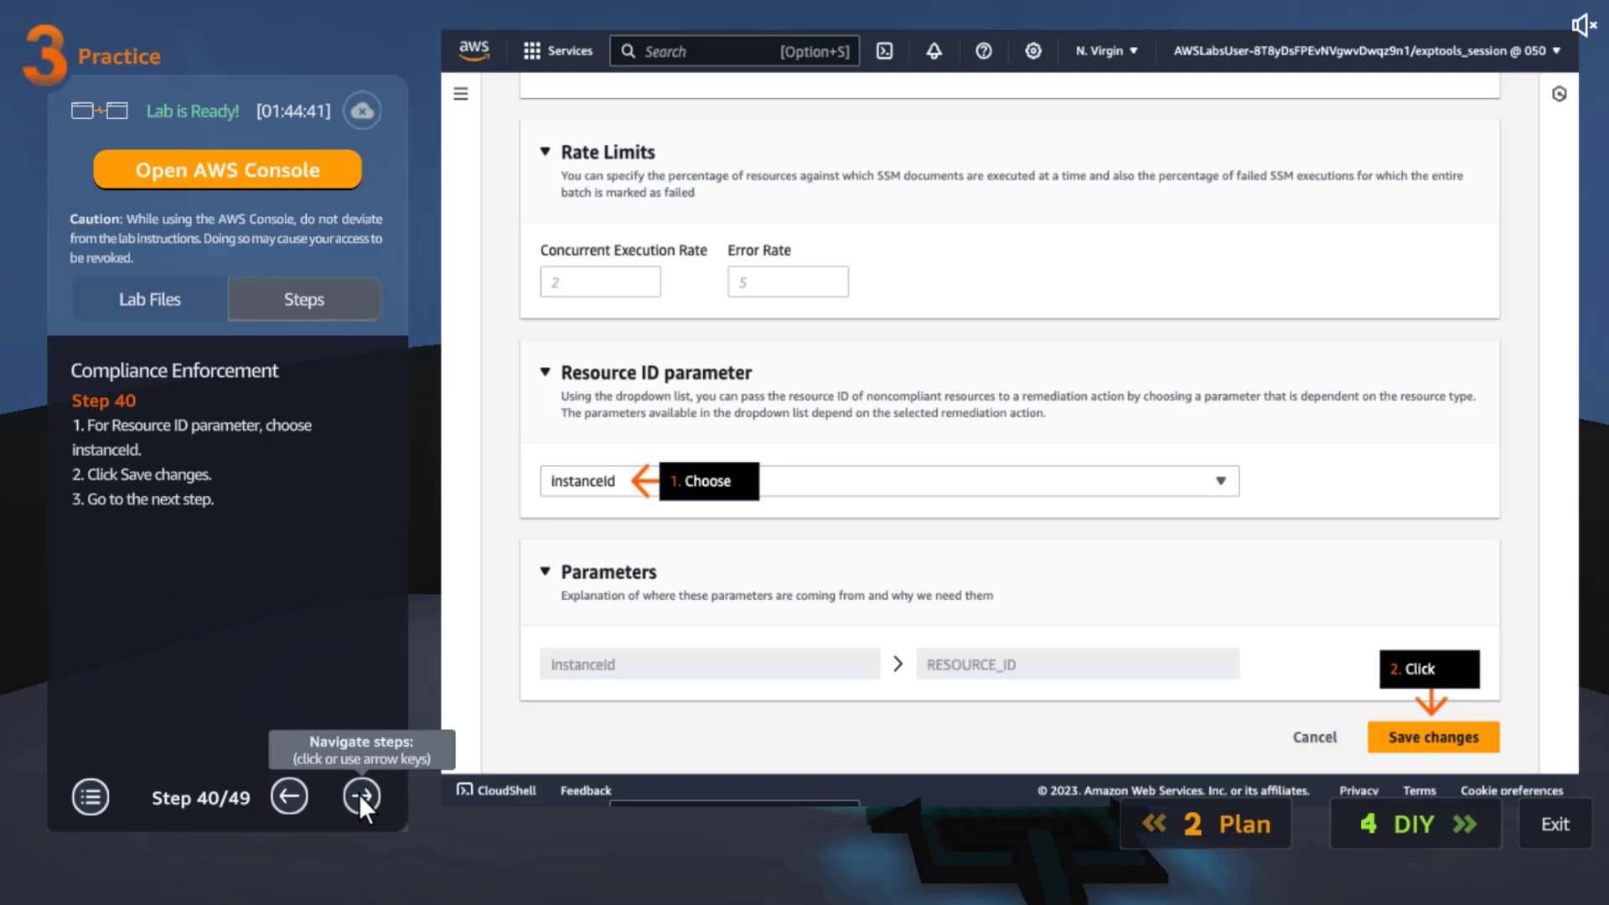
triple_click(107, 444)
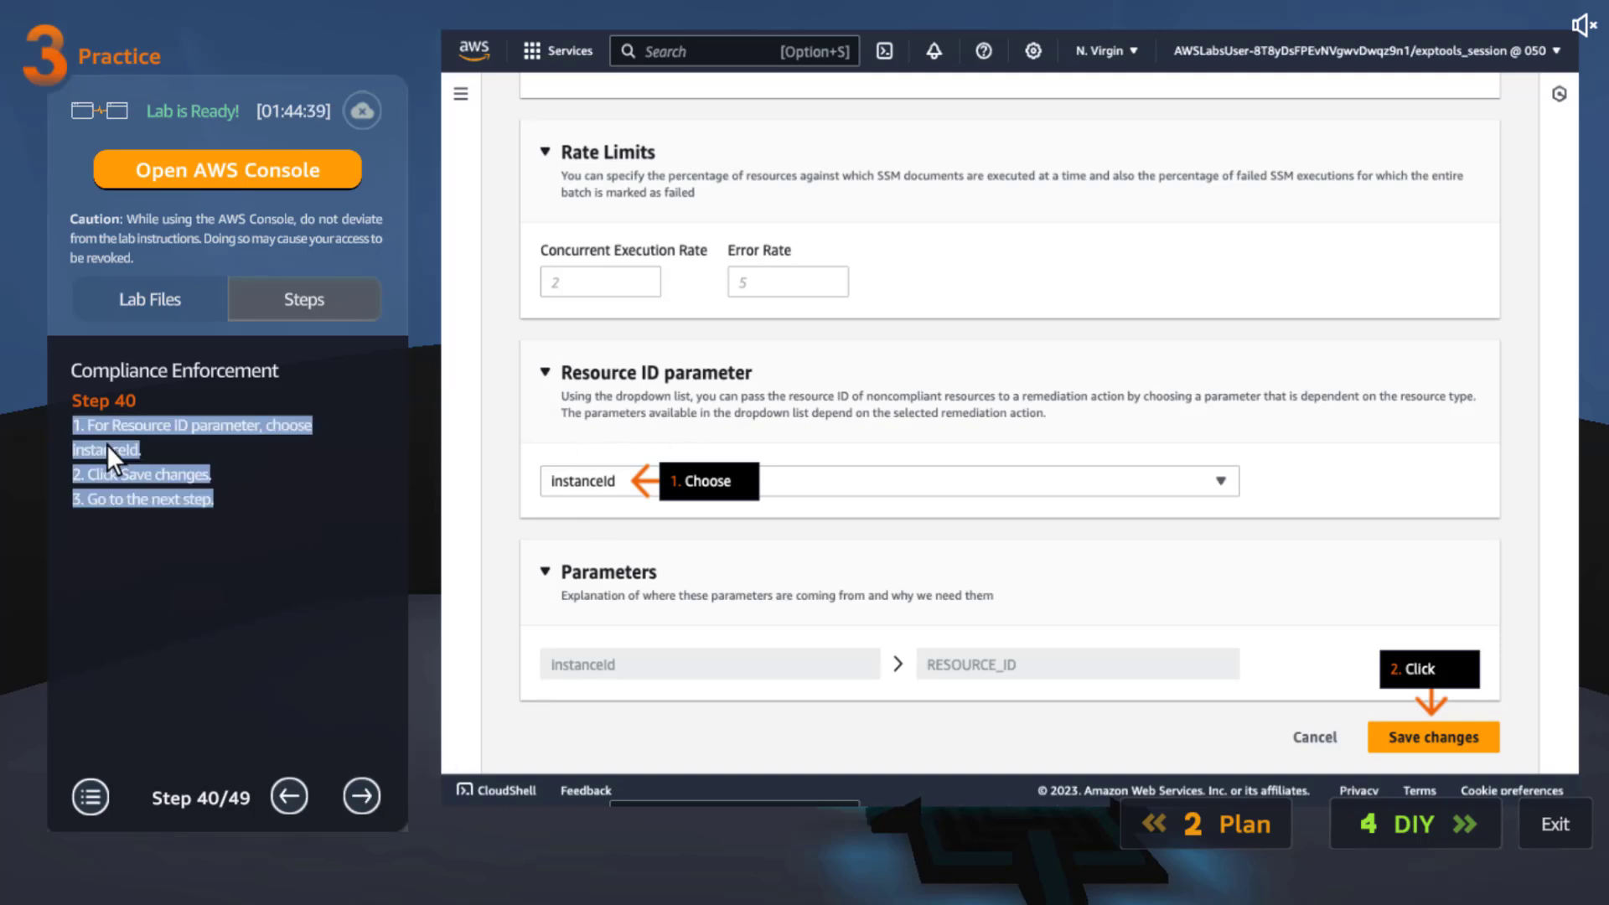
left_click(93, 450)
double_click(122, 453)
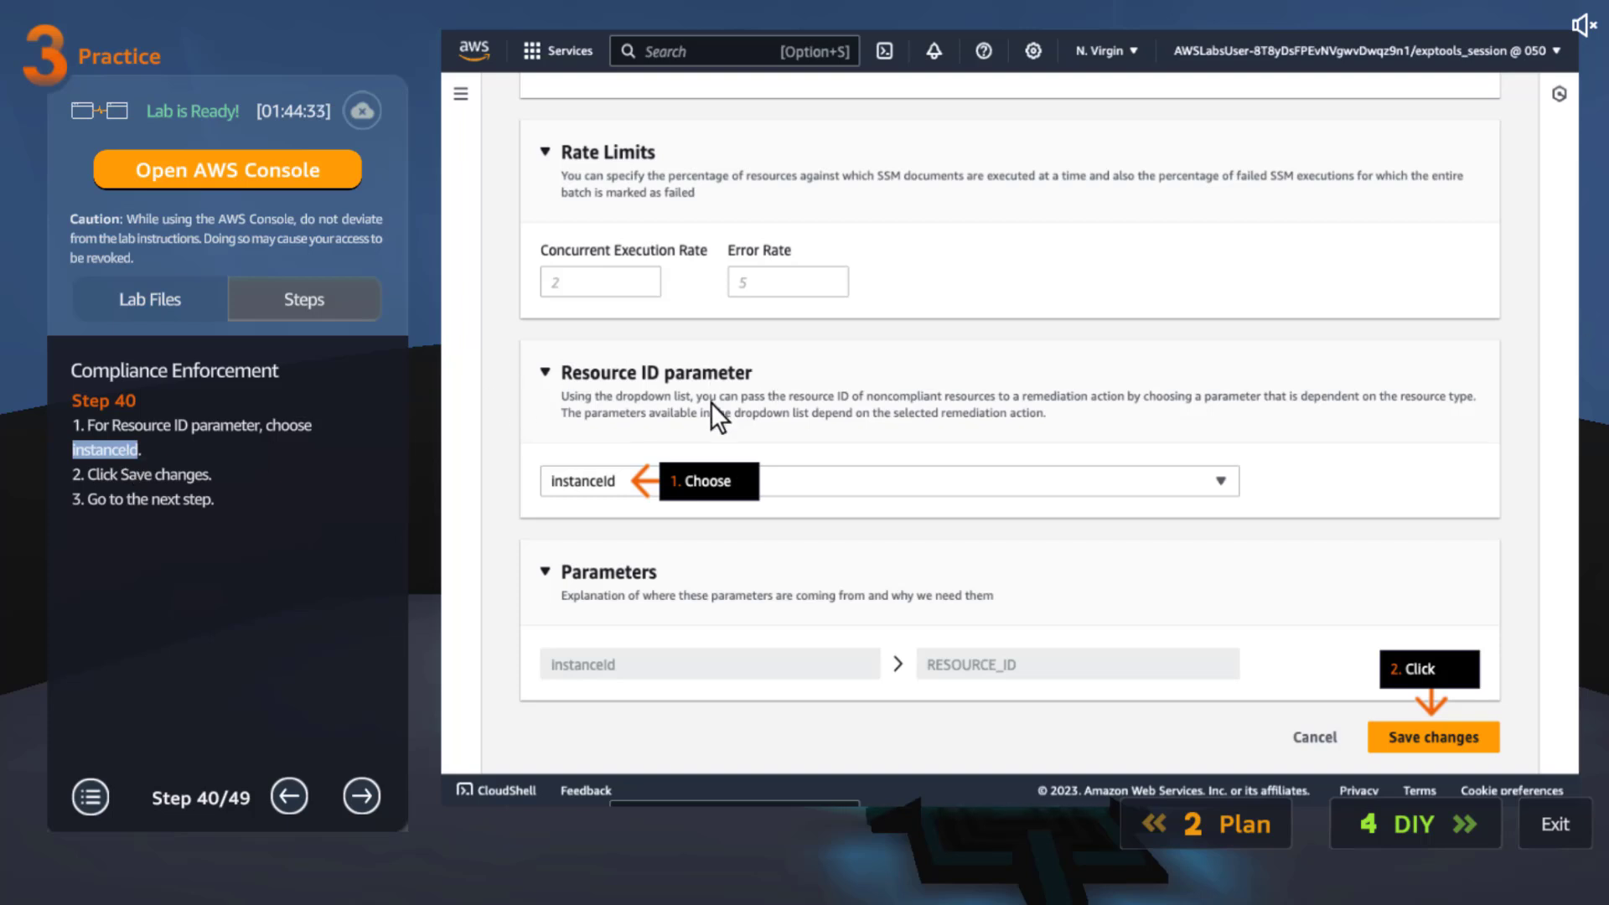
Read lab guide Steps 41 and 42 about the rule update alert and remediating the HR-AppServer instance under Resources in scope.
left_click(362, 795)
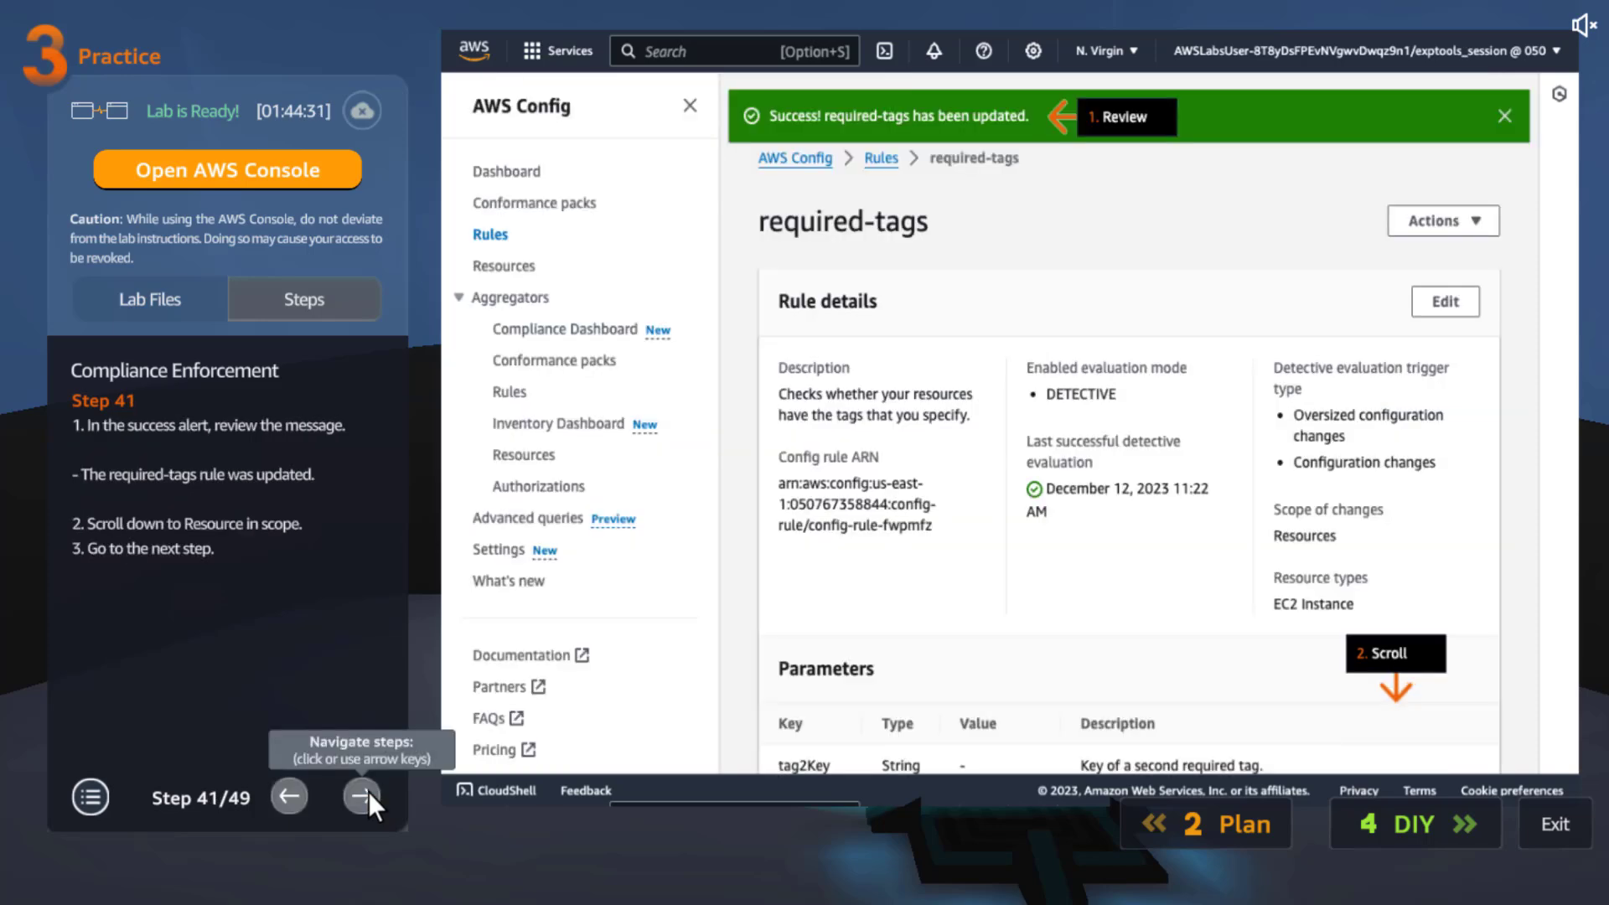
left_click(365, 793)
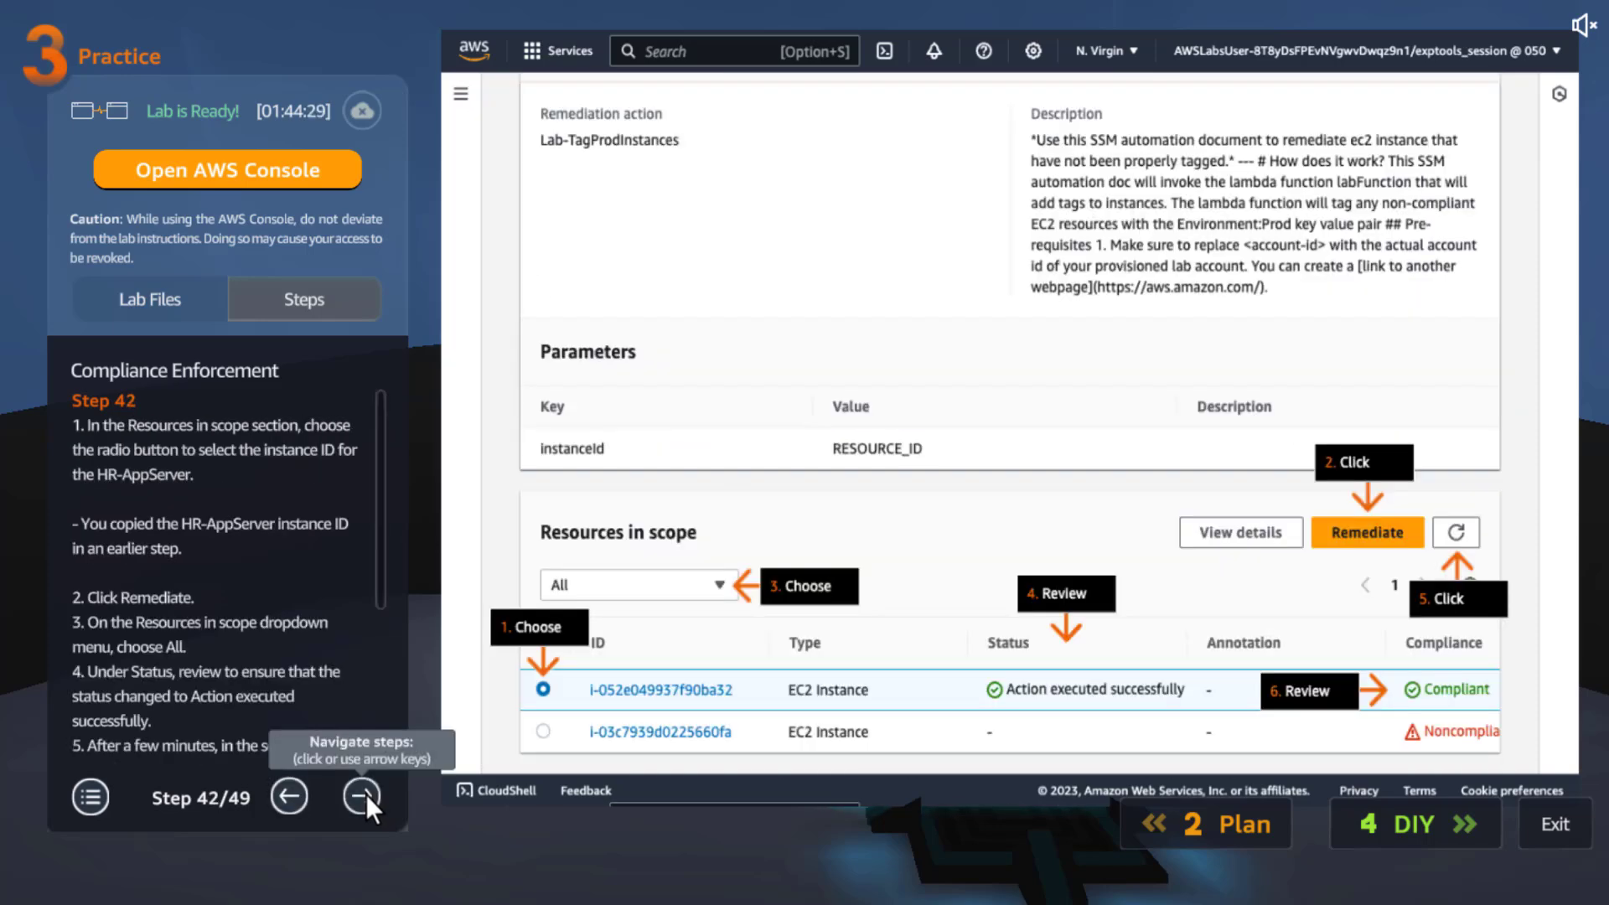
left_click_drag(379, 544, 347, 701)
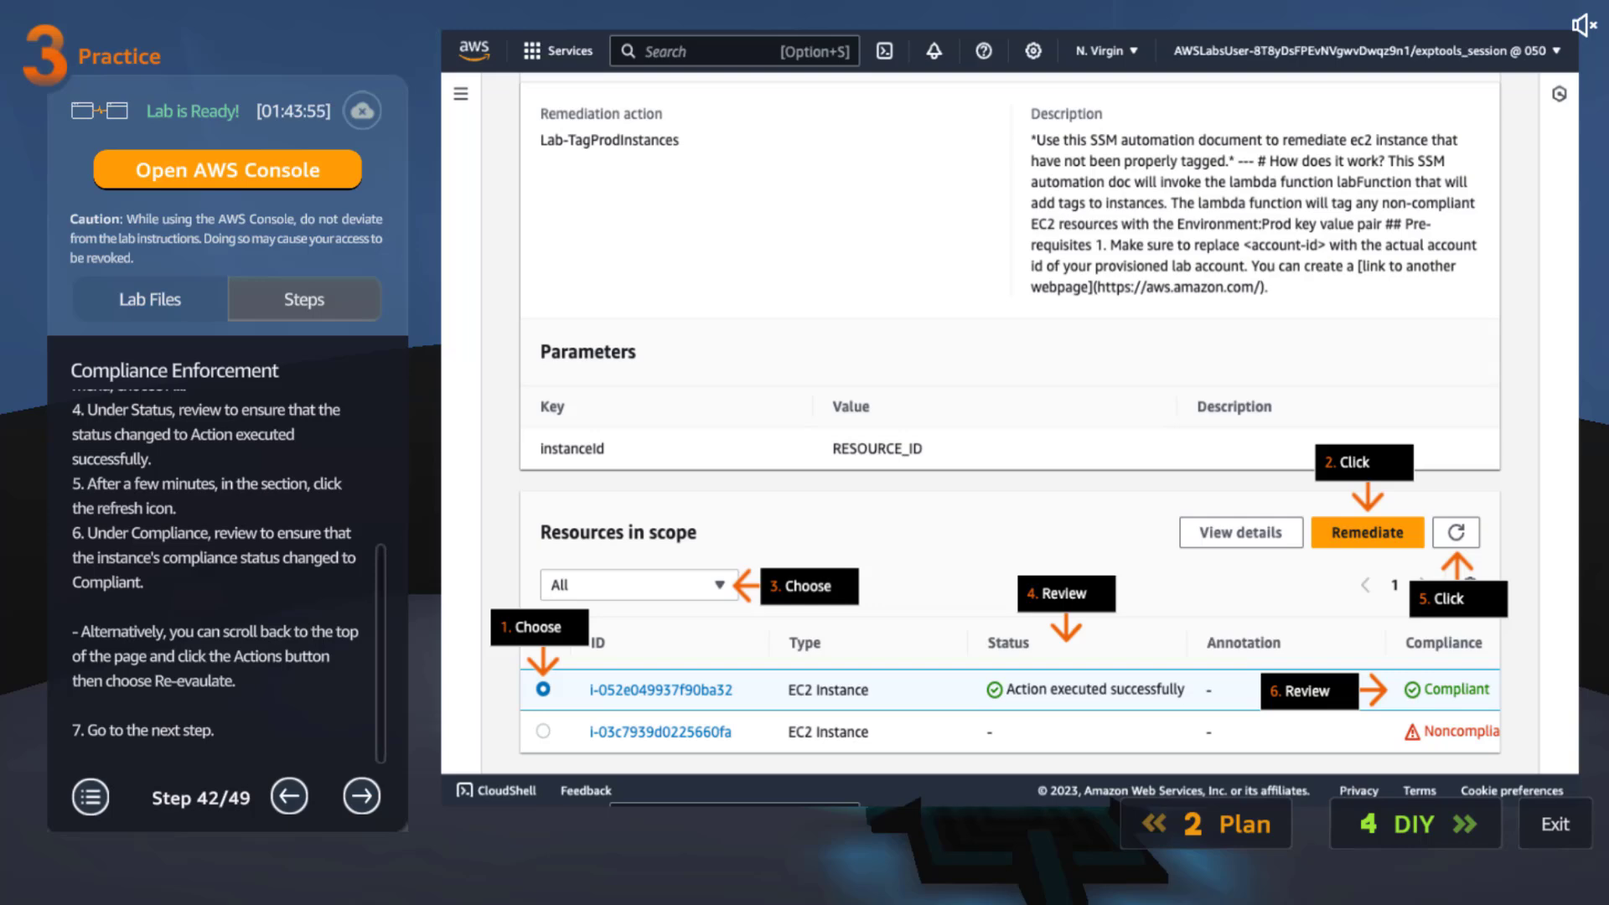
Read lab guide Steps 43 to 46 about checking HR-AppServer's tags, HR-WebServer's IAM role and tags, and navigating to IAM Roles.
left_click(364, 793)
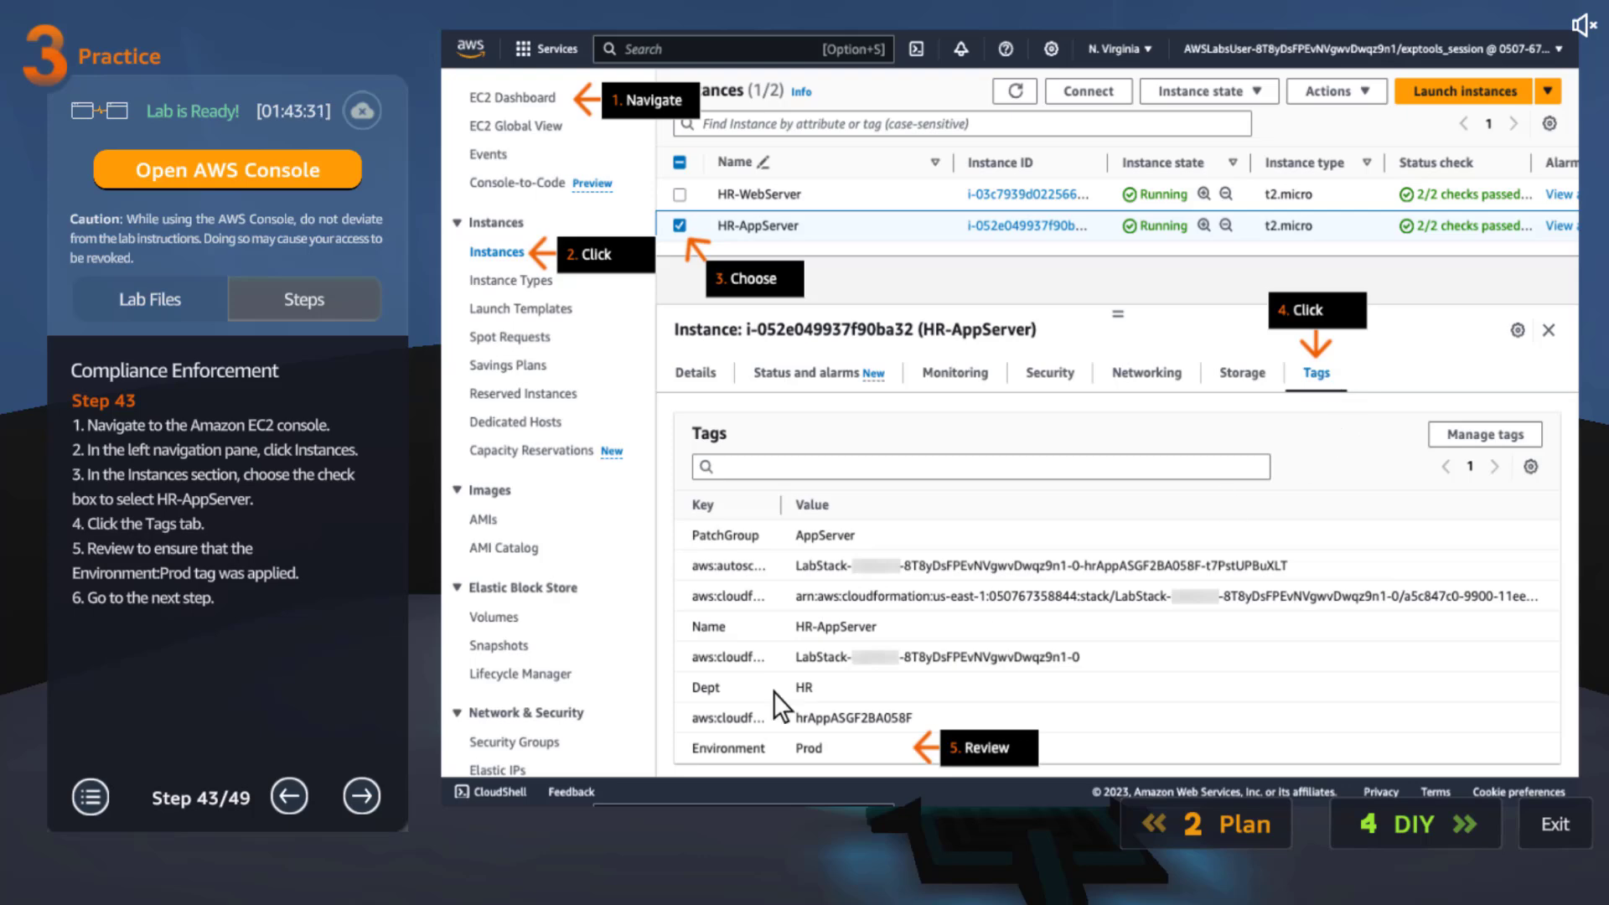
left_click(361, 796)
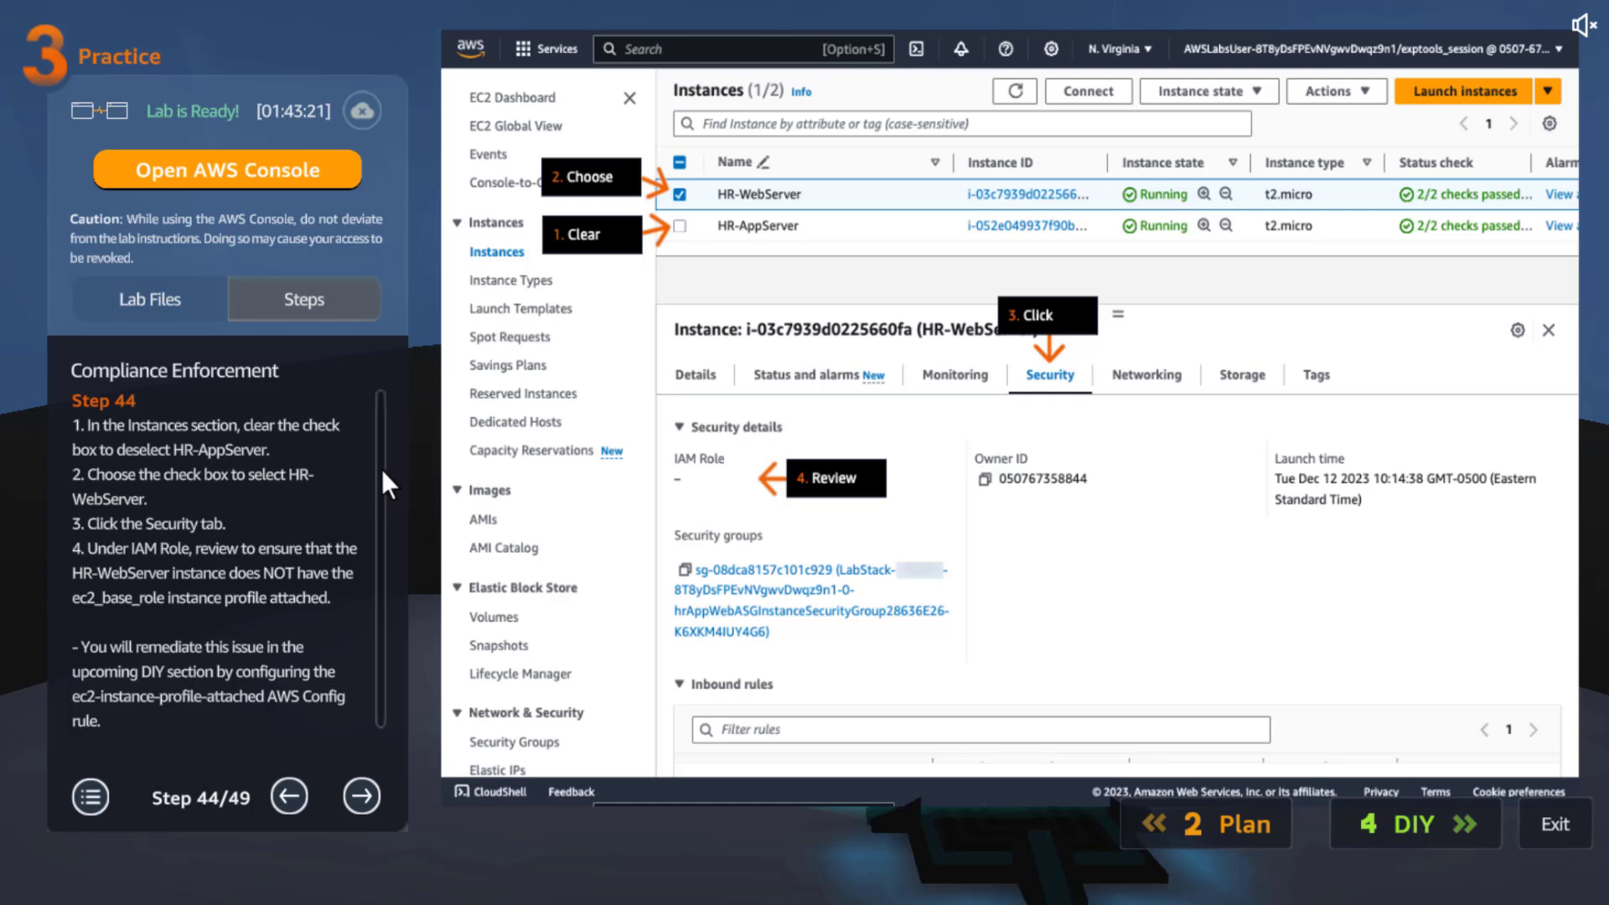
scroll(380, 470, "down", 1)
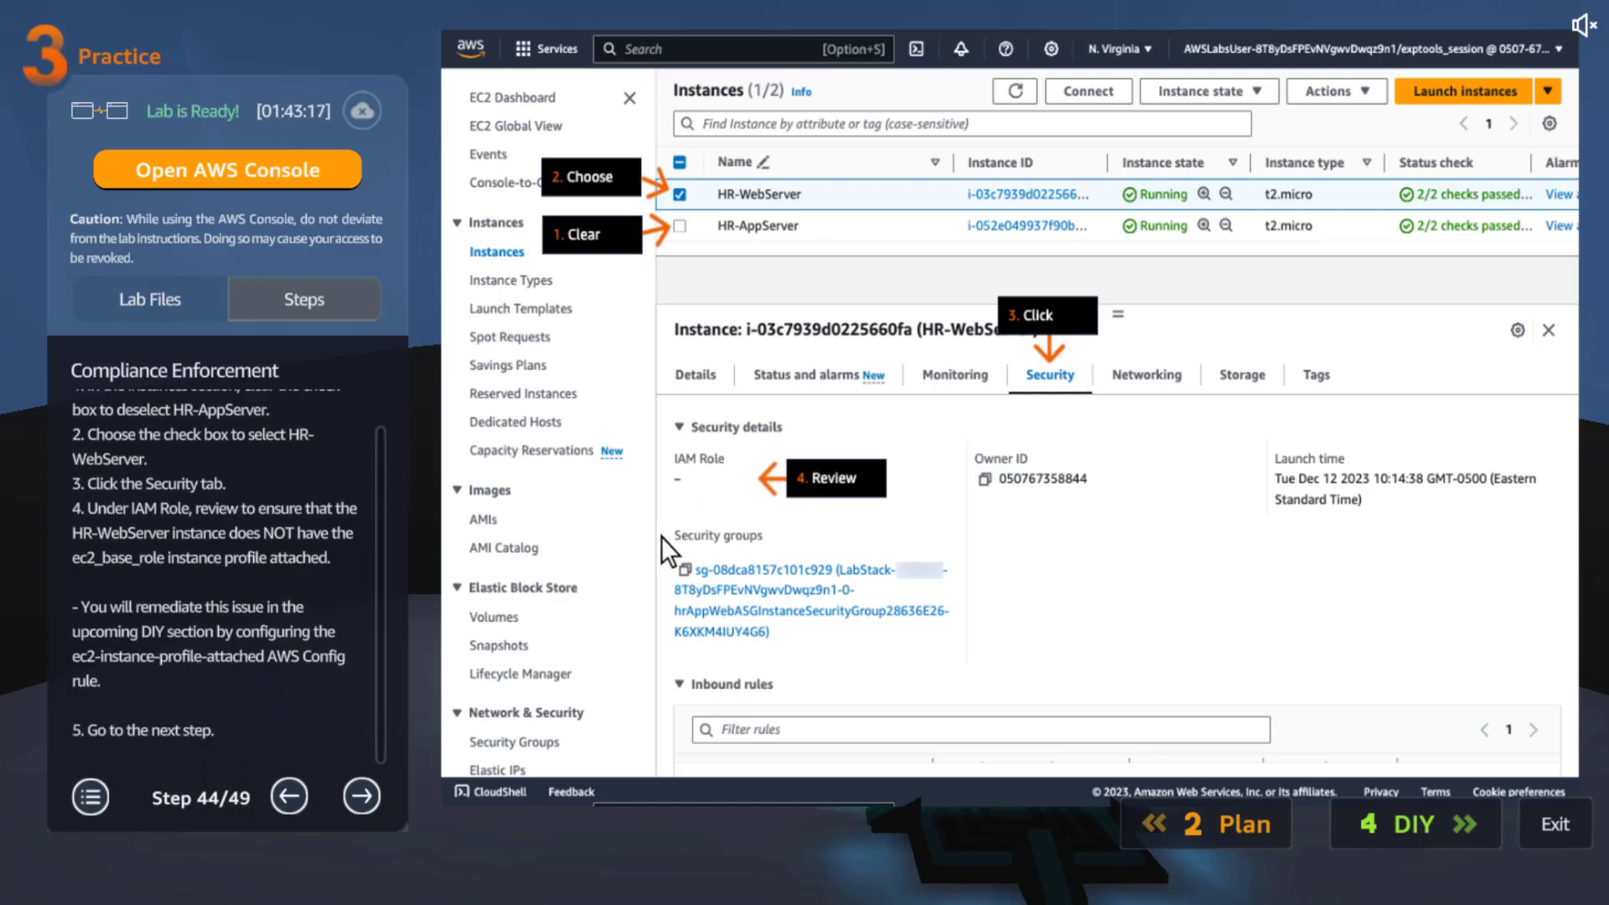
left_click(360, 792)
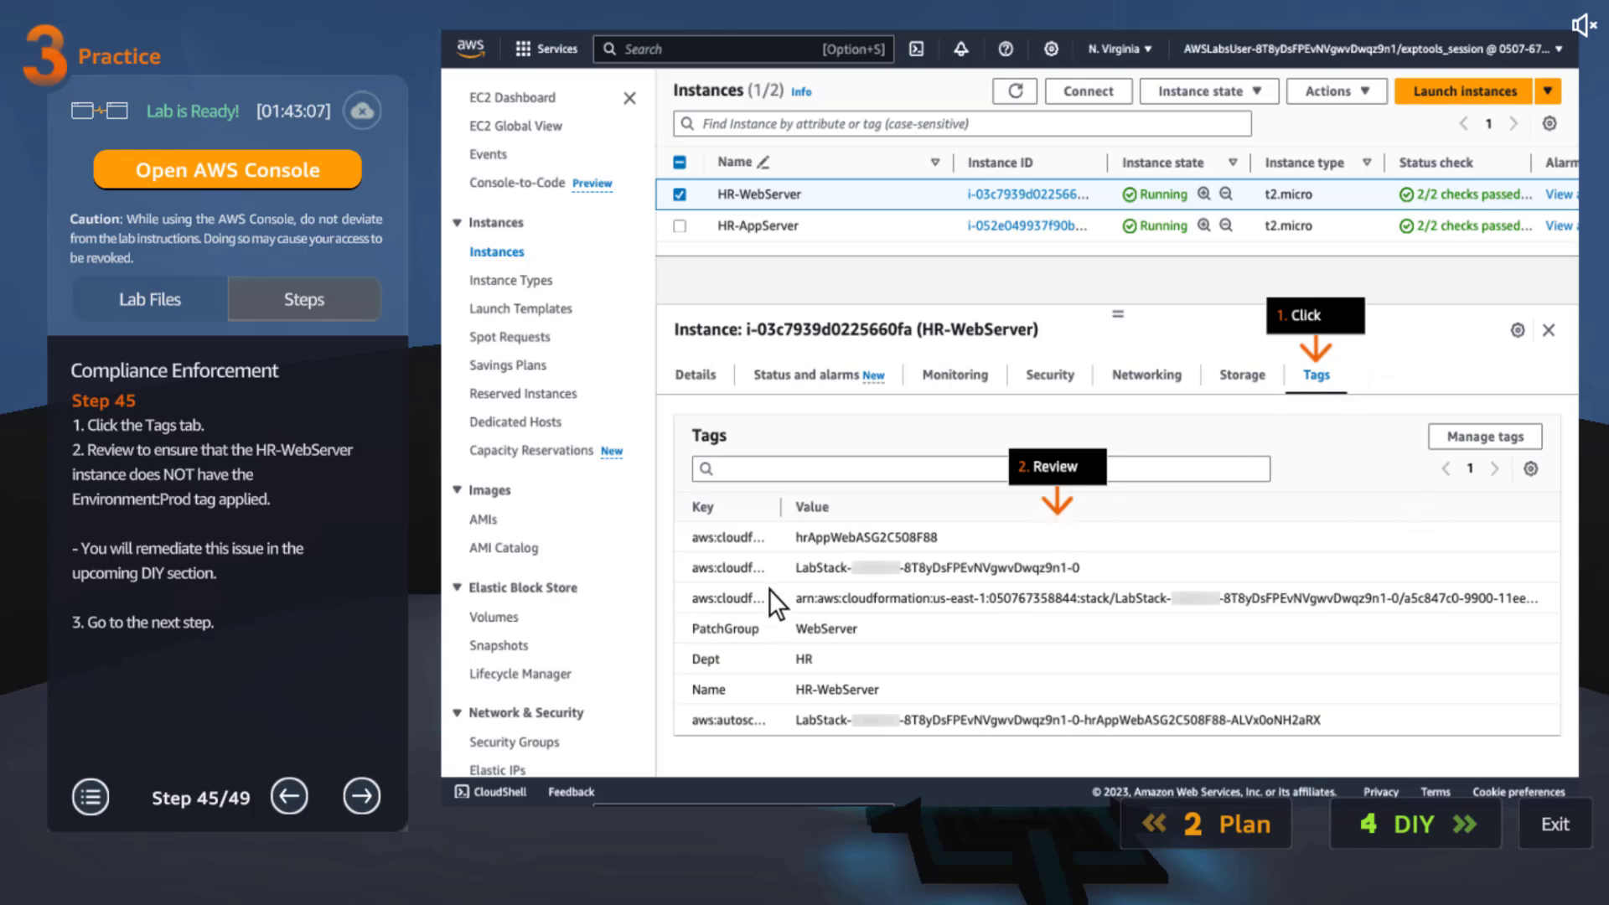
left_click(361, 796)
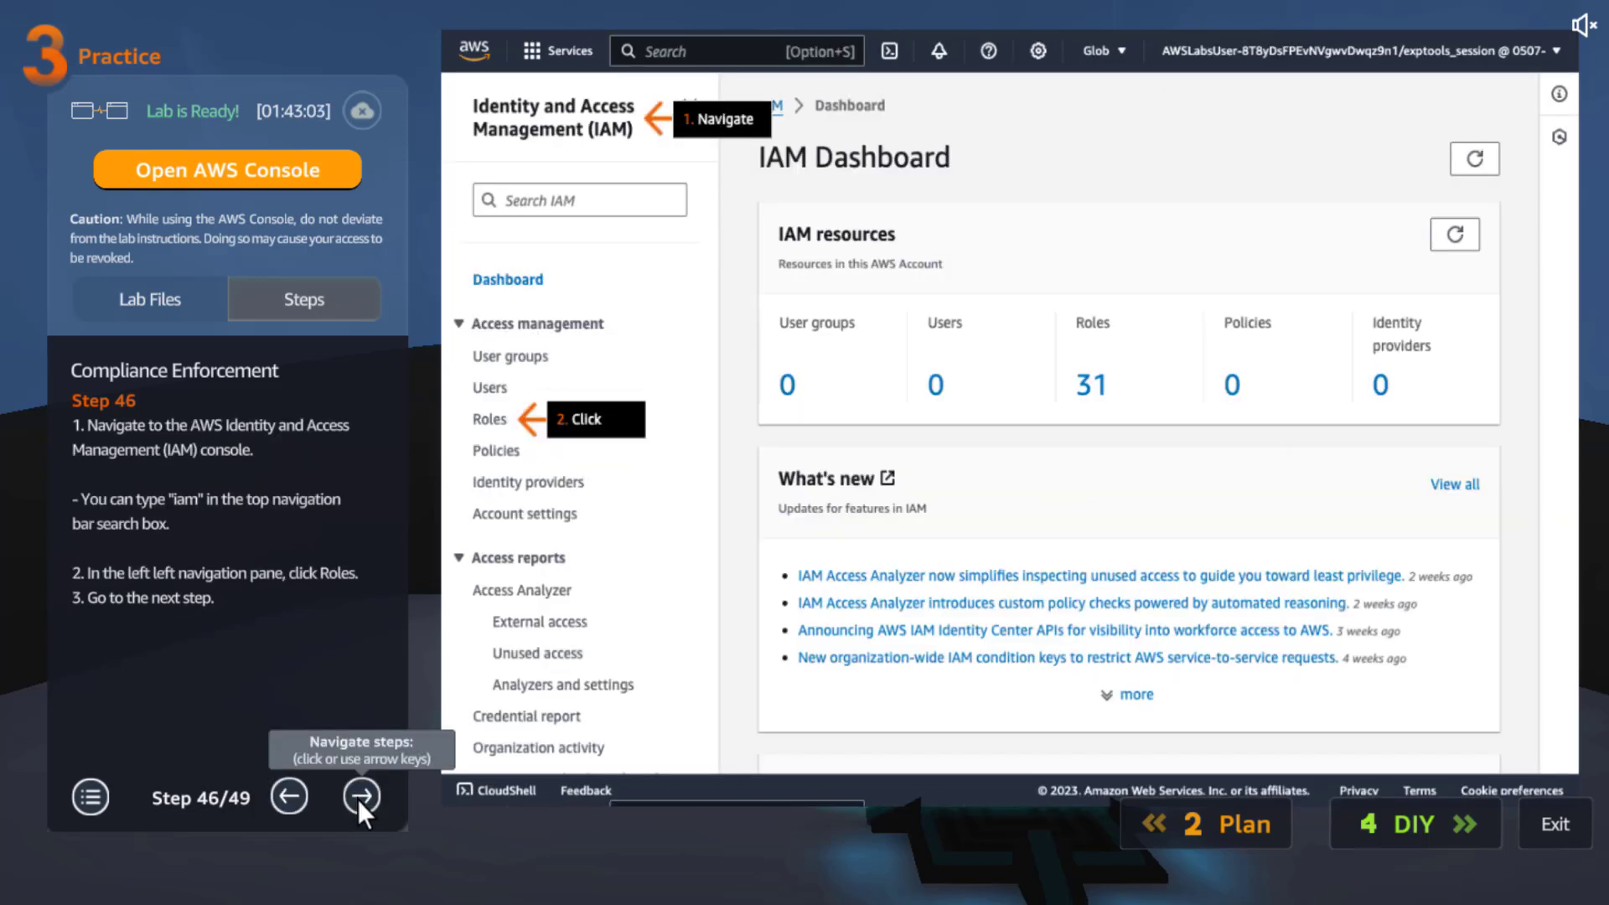
Read lab guide Steps 45 to 48 about HR-WebServer's tags, finding ec2_base_role in IAM Roles and copying its instance profile ARN.
left_click(307, 796)
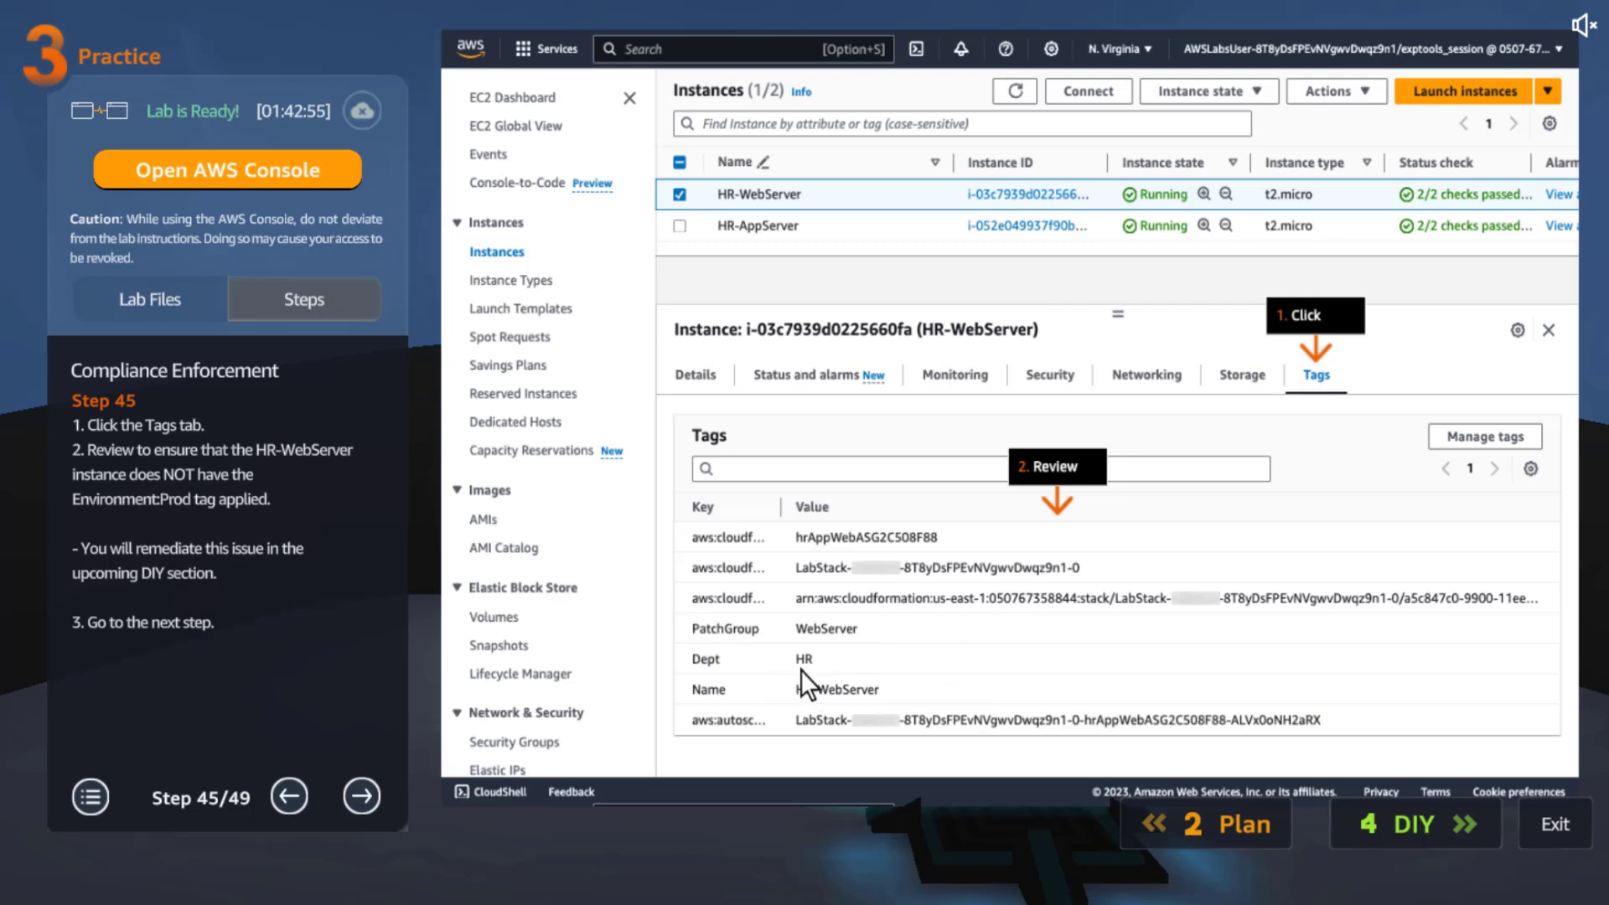
left_click(359, 797)
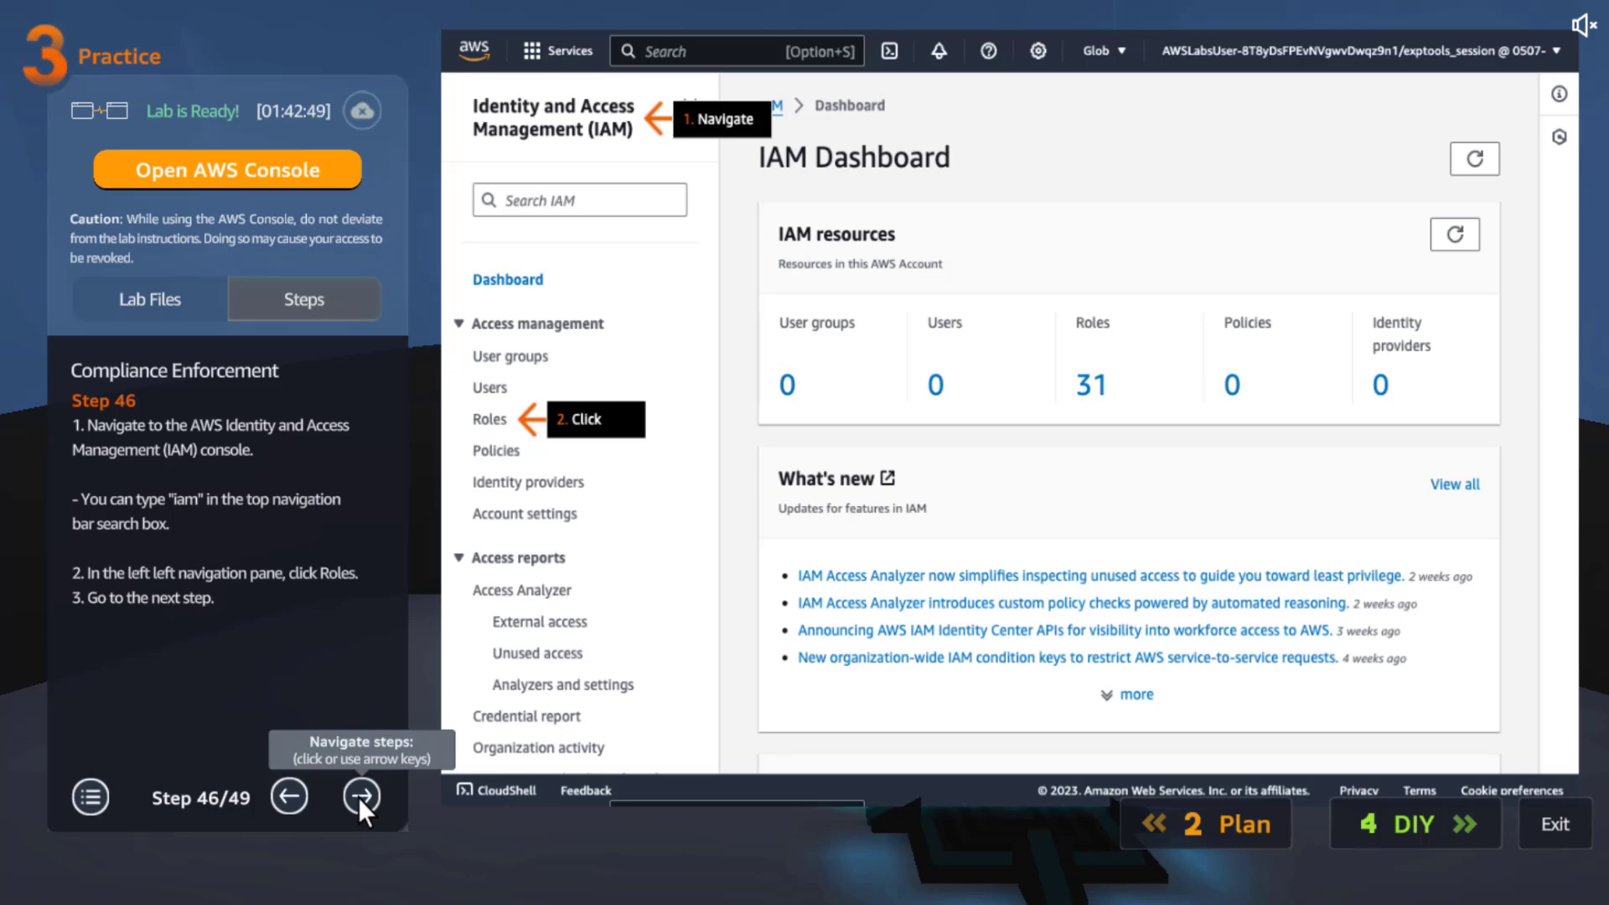
left_click(359, 797)
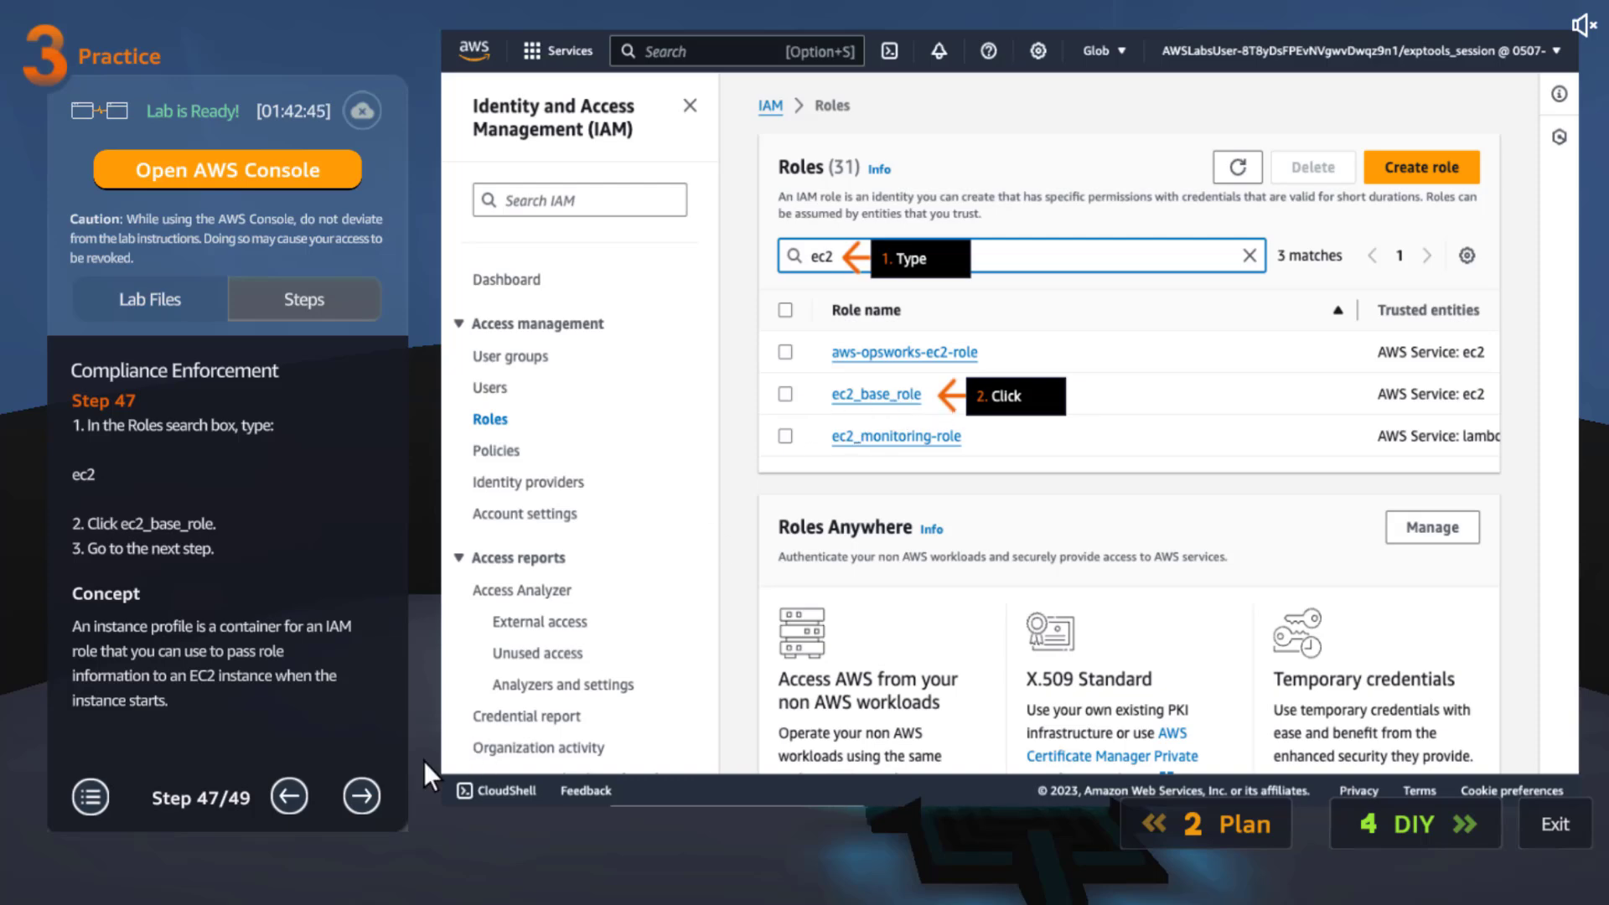
left_click(365, 793)
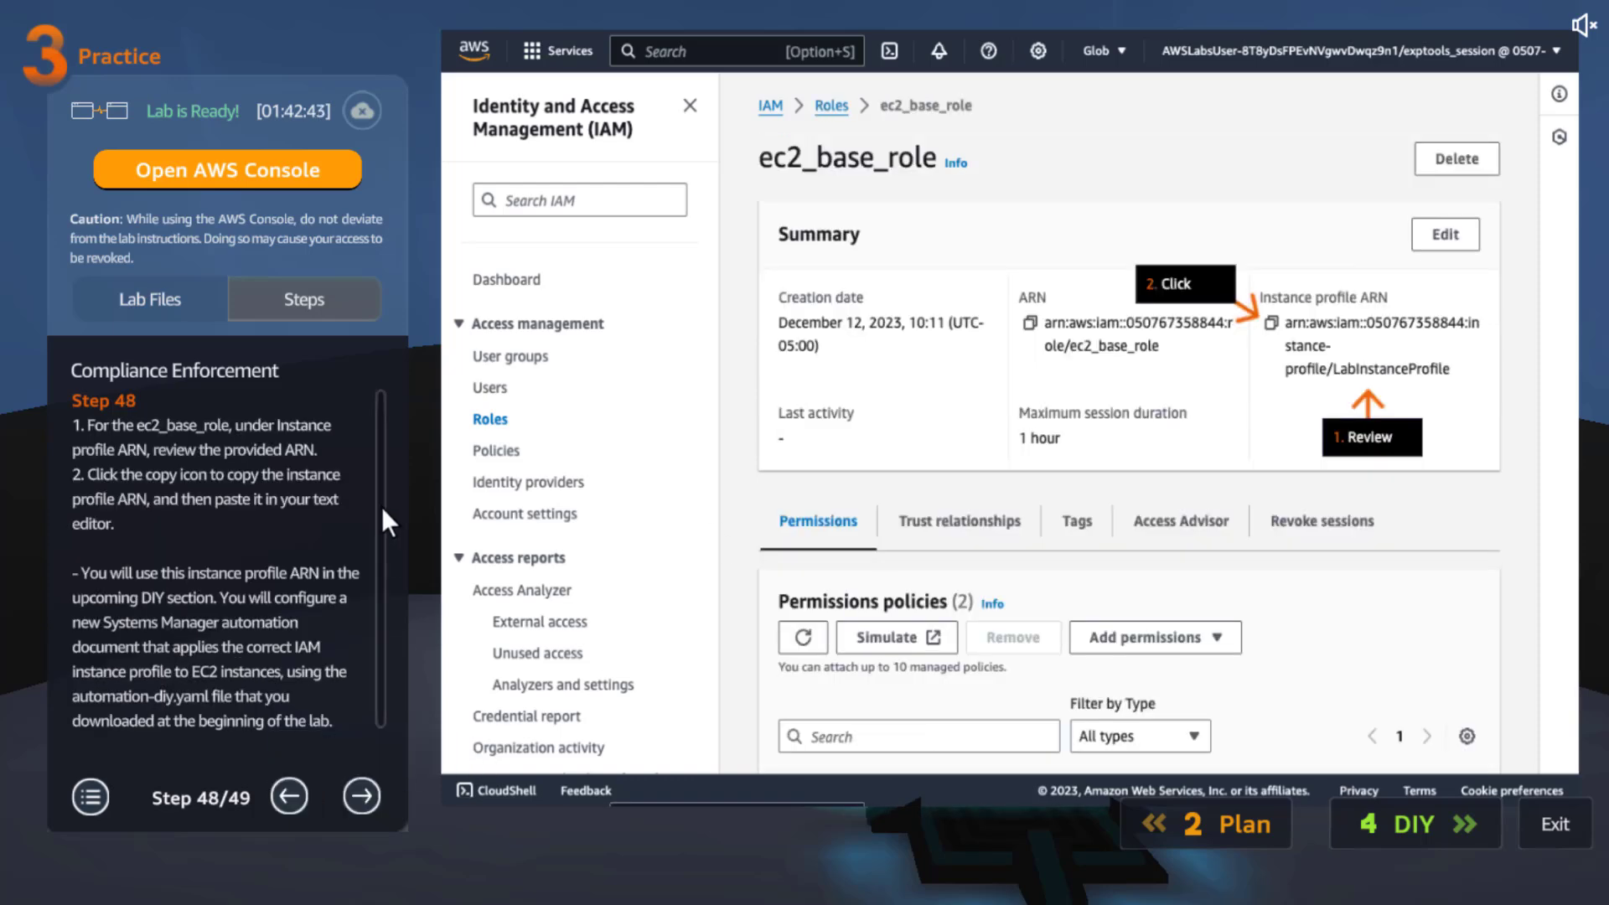
scroll(380, 506, "down", 1)
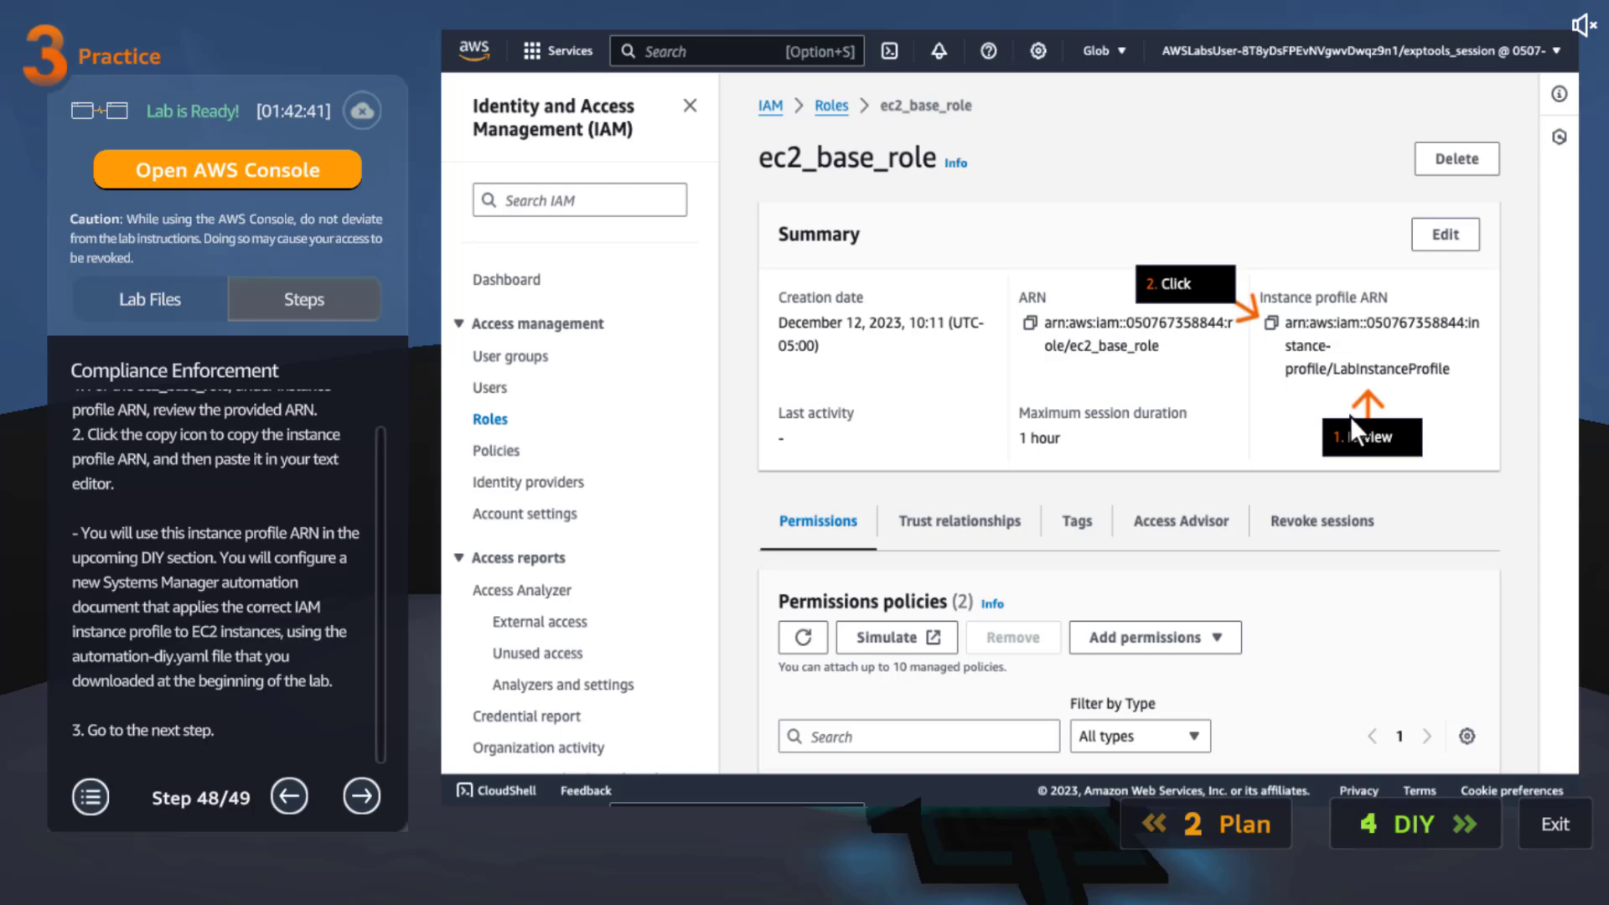
left_click(360, 787)
left_click(290, 797)
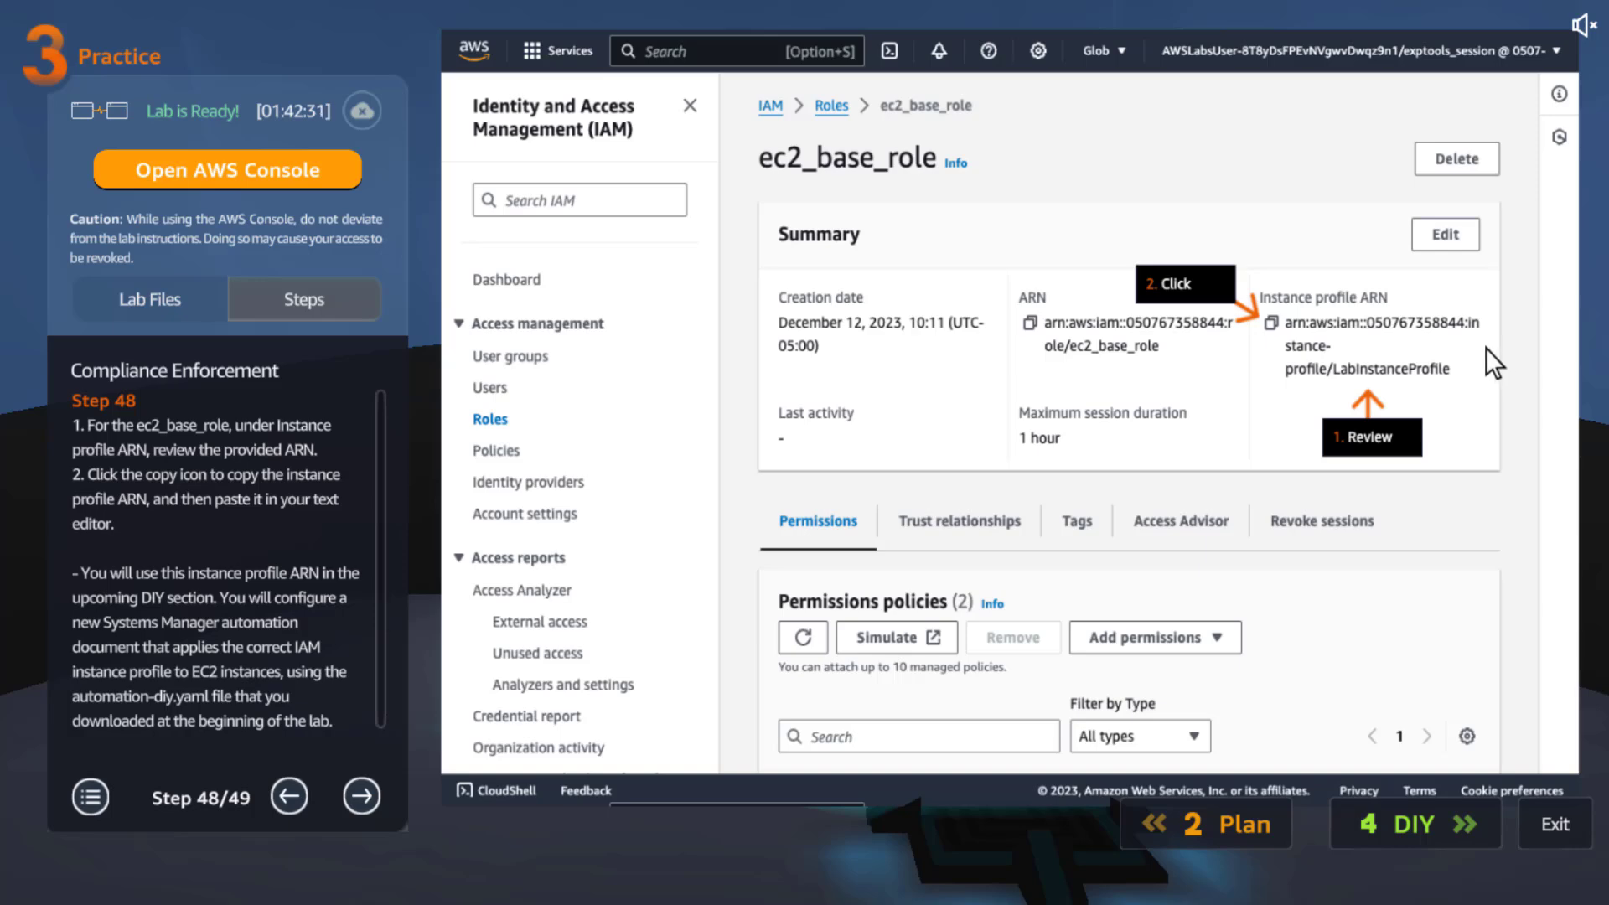
Go back to lab guide Step 44 to recheck HR-WebServer's IAM role, and return to Step 48 on the instance profile ARN.
left_click(288, 797)
left_click(288, 797)
left_click(288, 798)
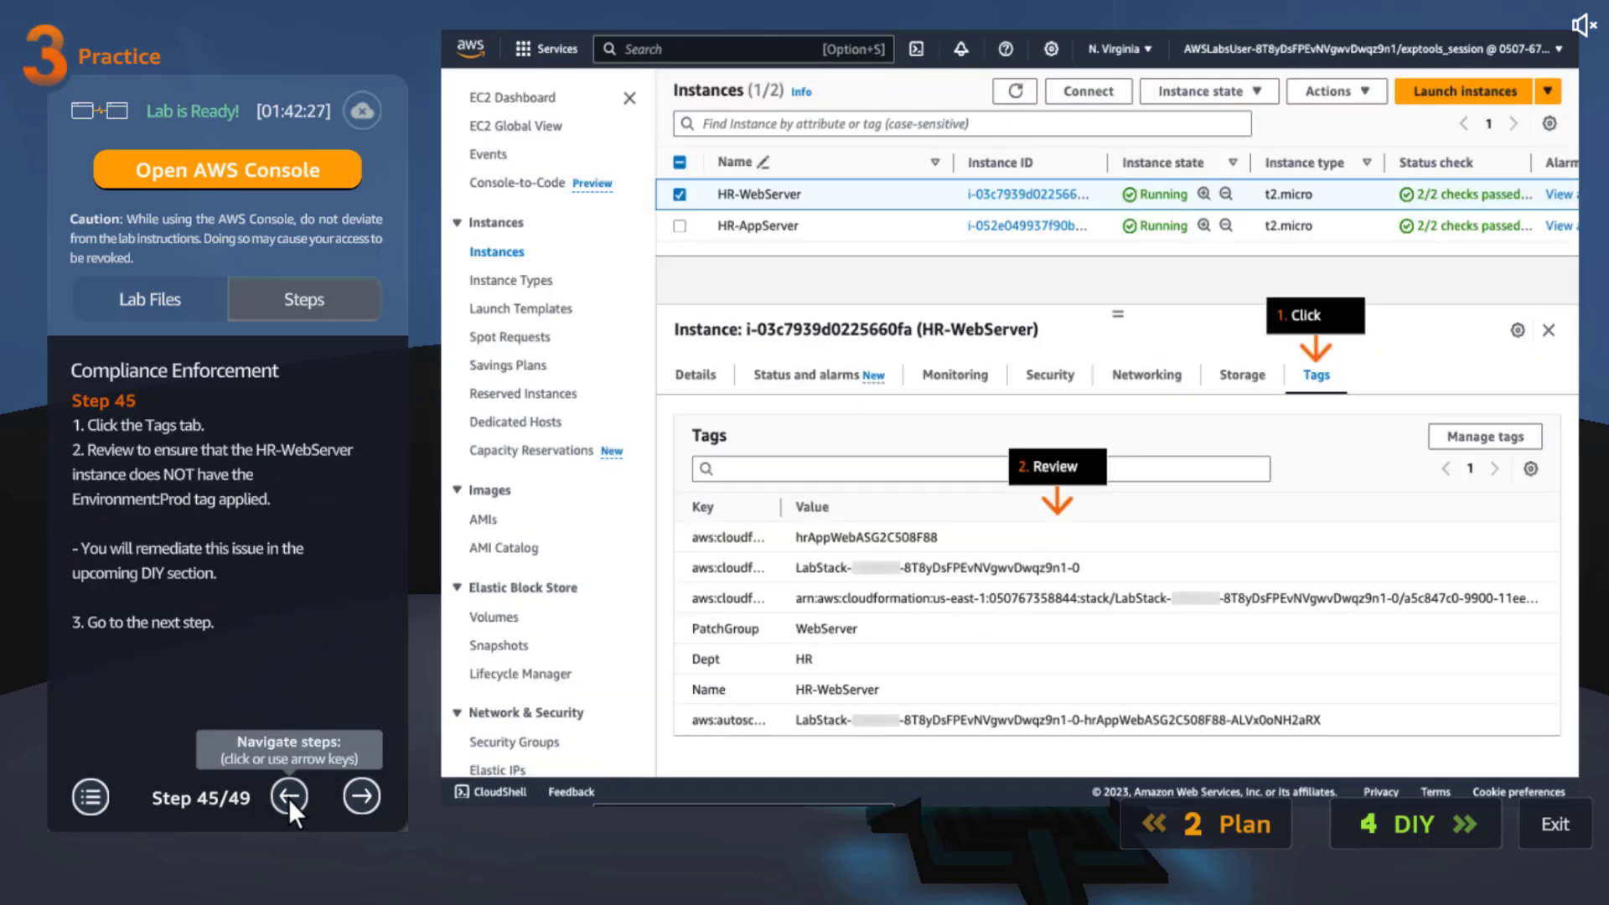
left_click(289, 797)
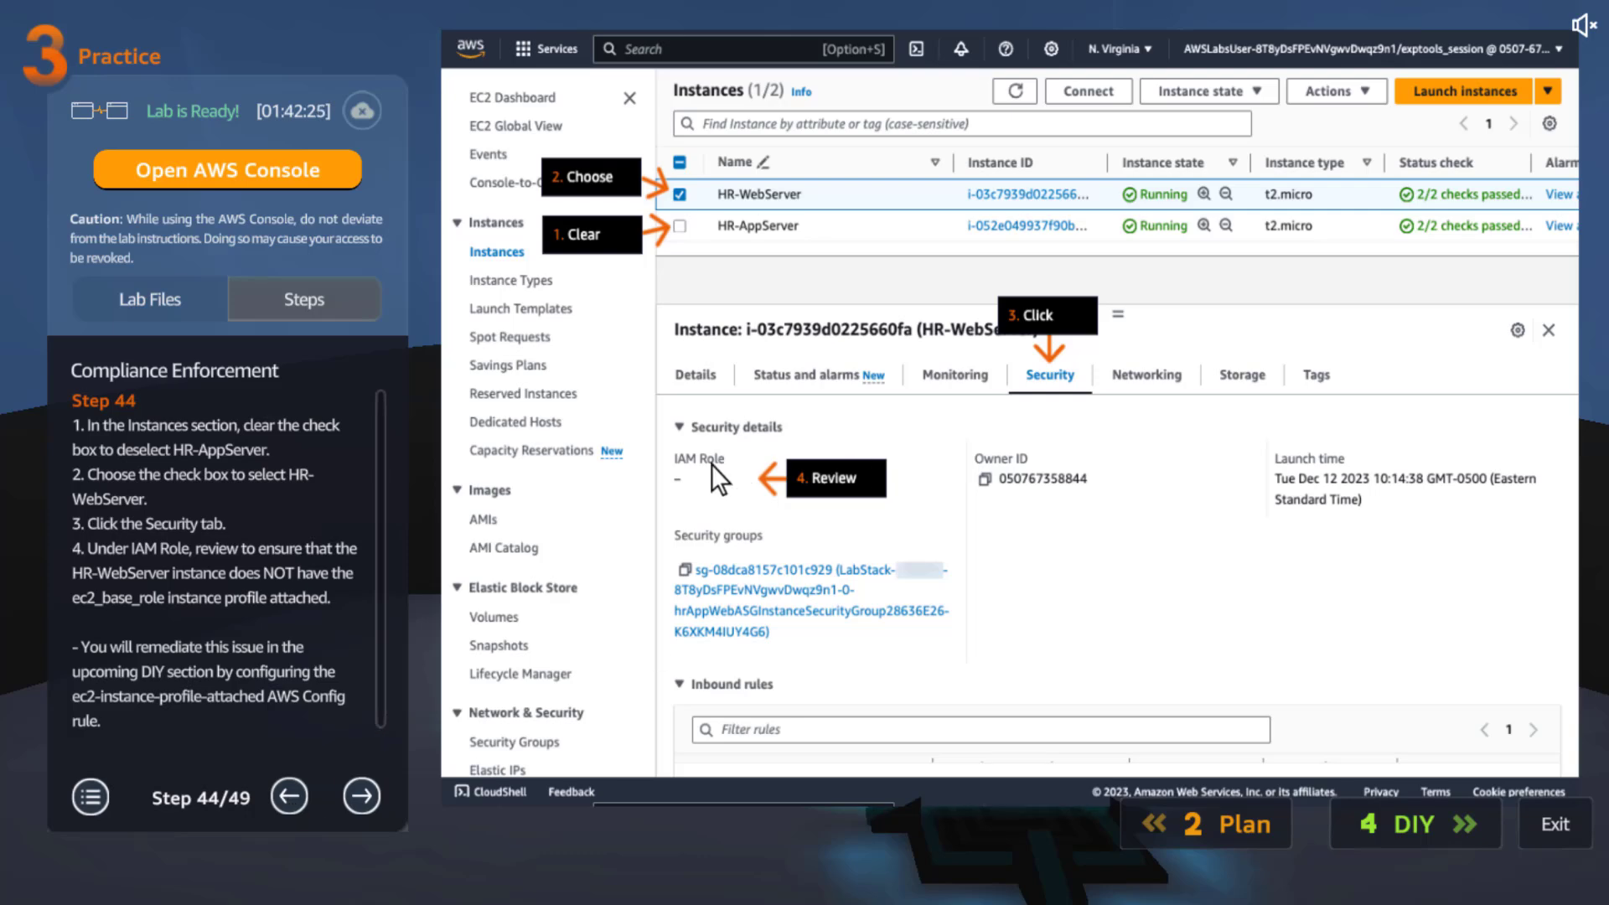
left_click(361, 793)
left_click(361, 792)
left_click(361, 788)
left_click(360, 788)
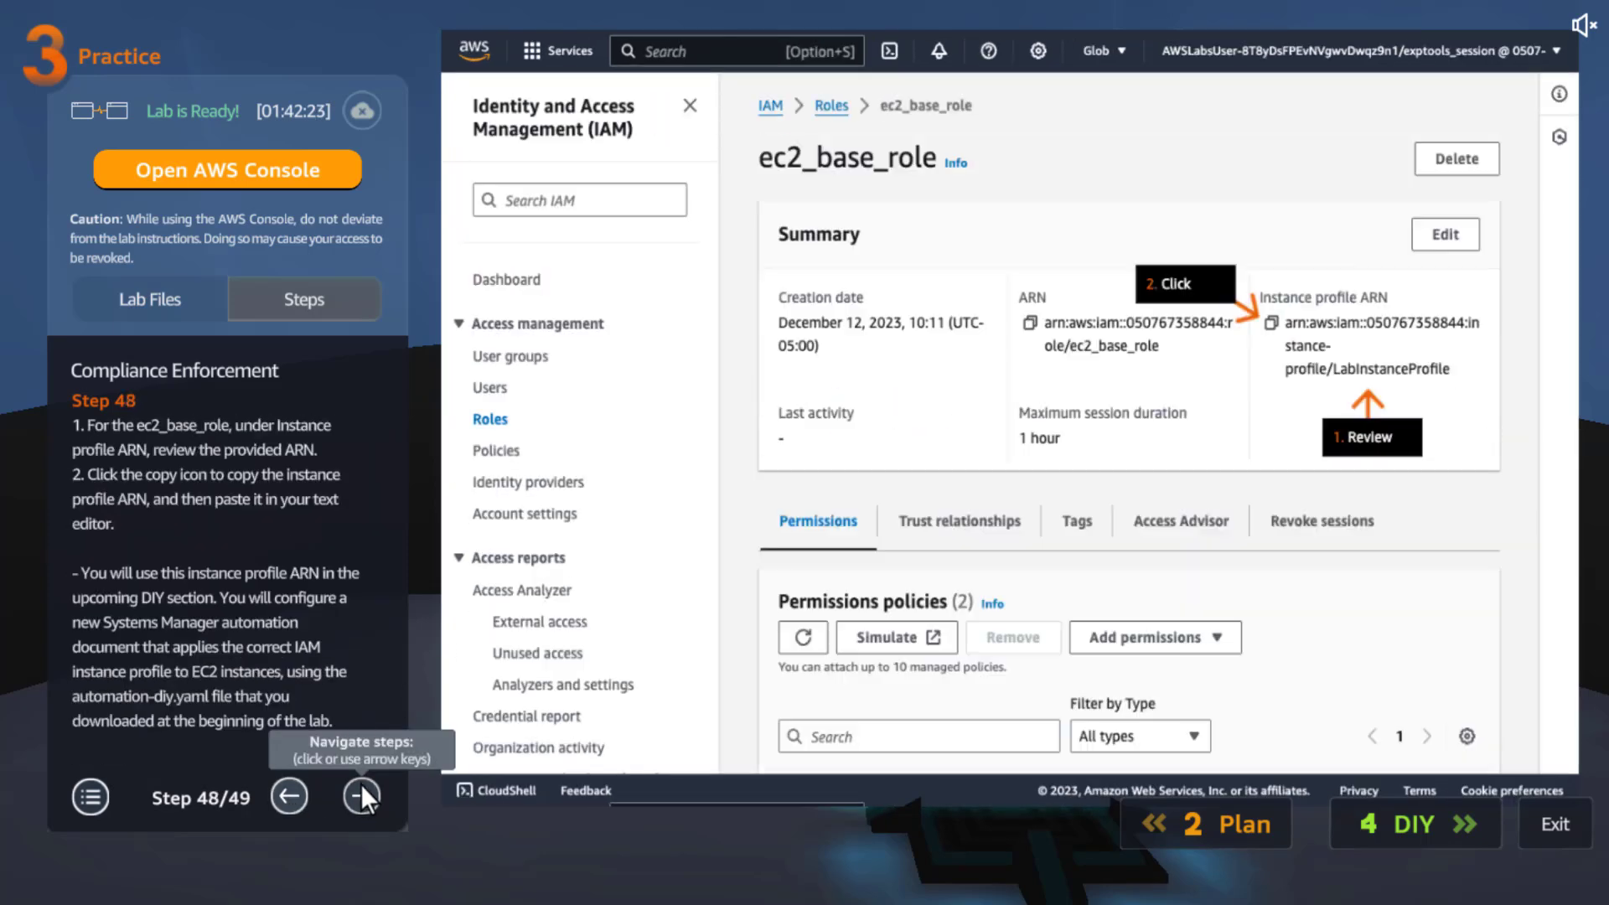
Advance to the closing Step 49 and look over the DIY activities before going back to the Practice section.
left_click(361, 792)
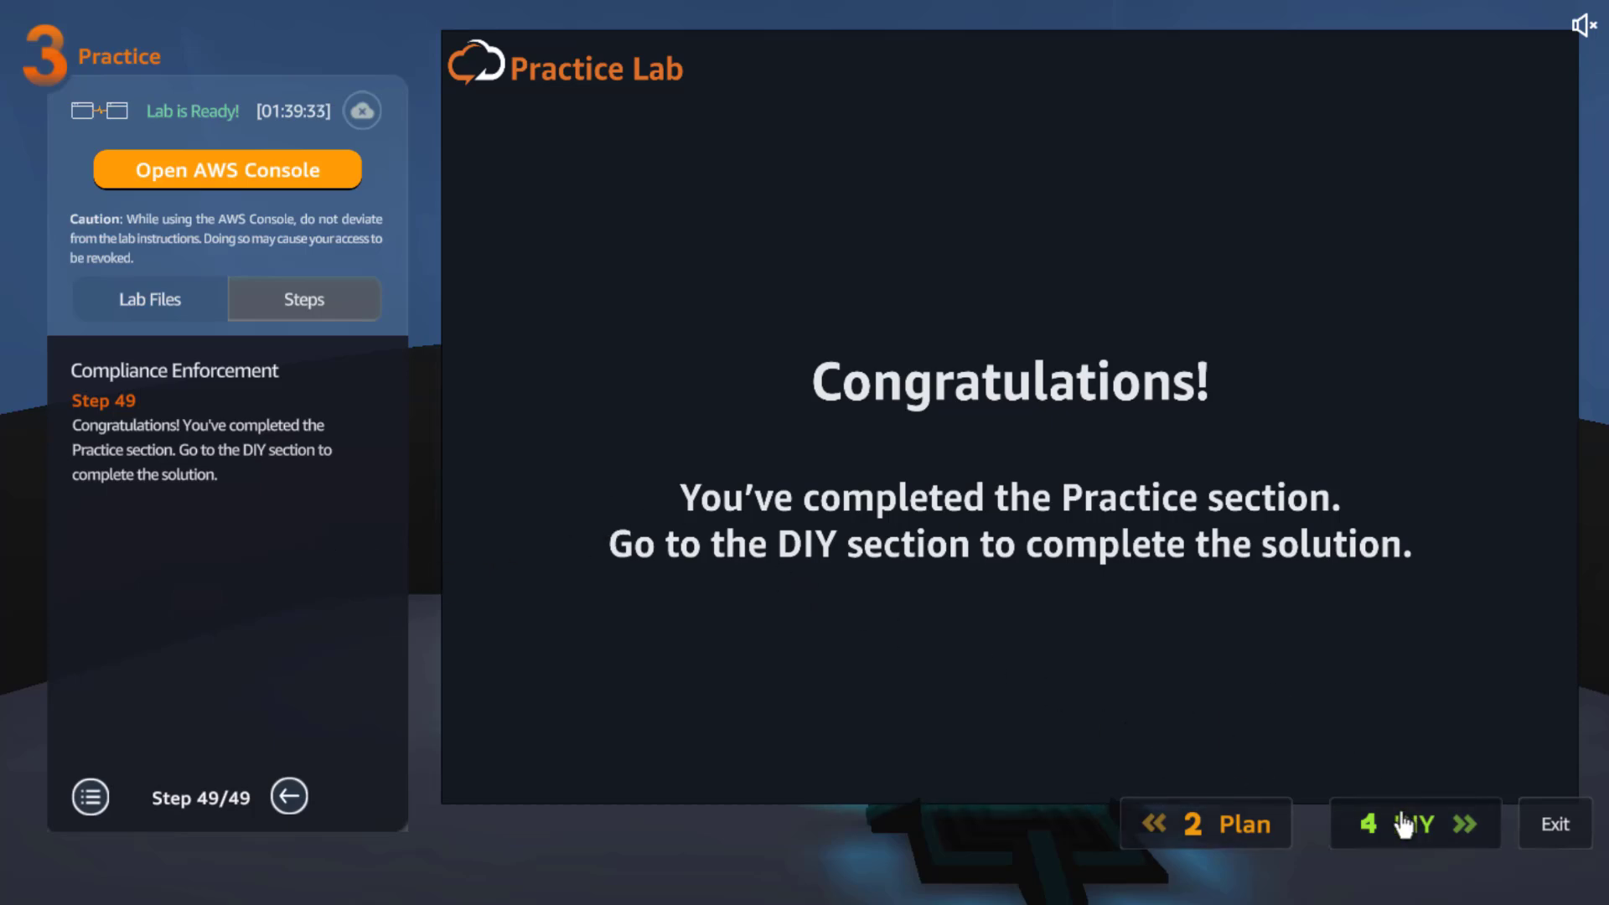
left_click(1370, 821)
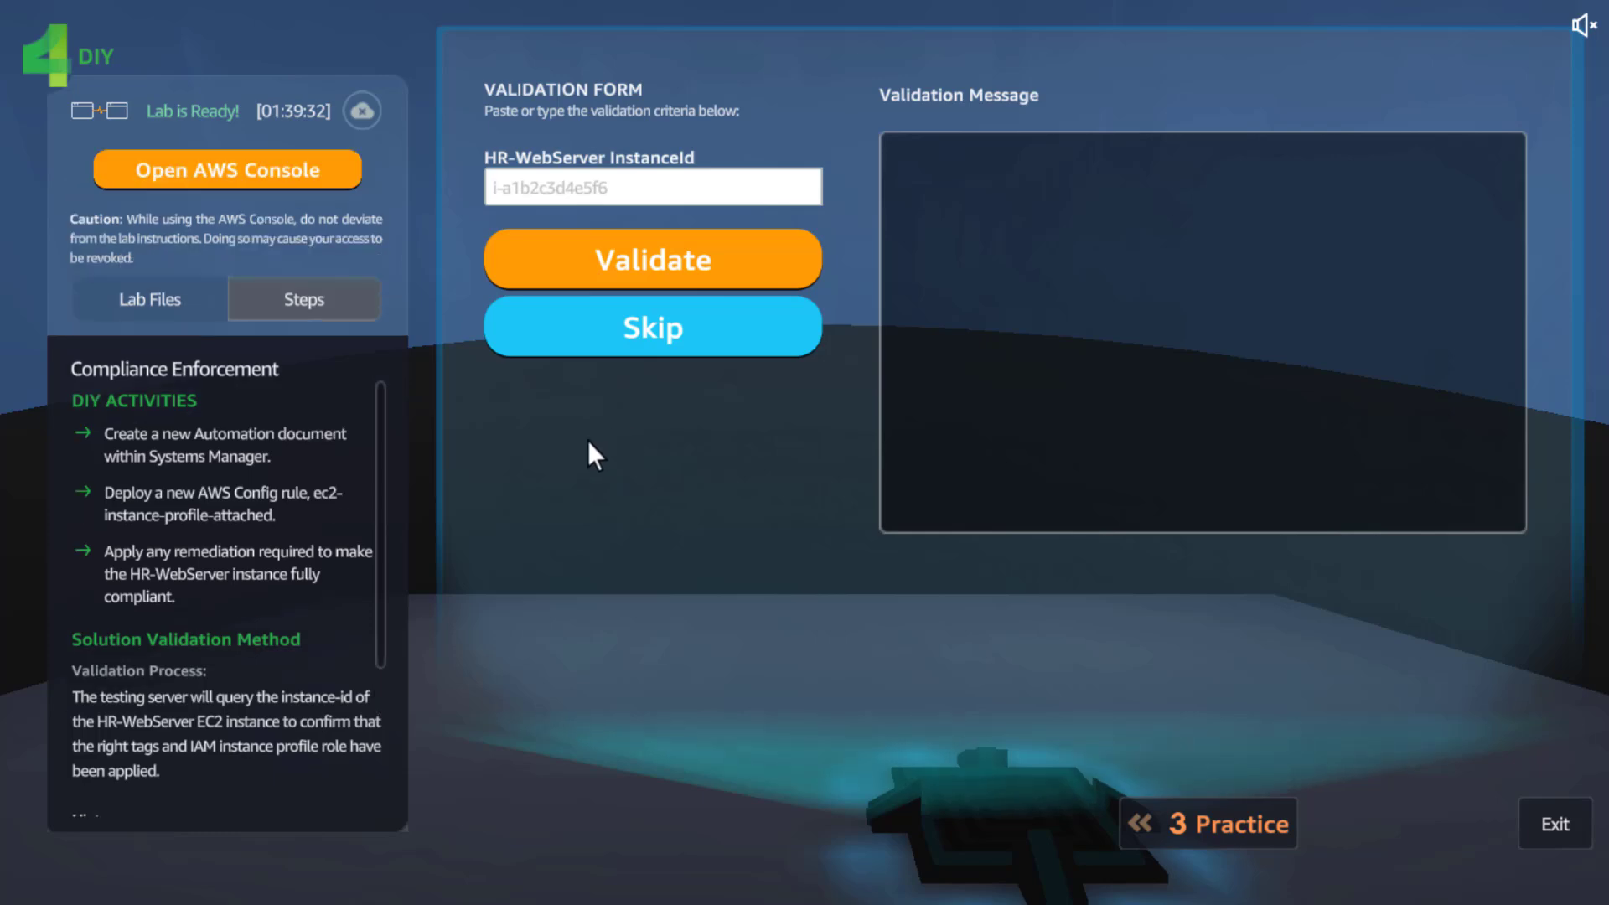
left_click(1127, 826)
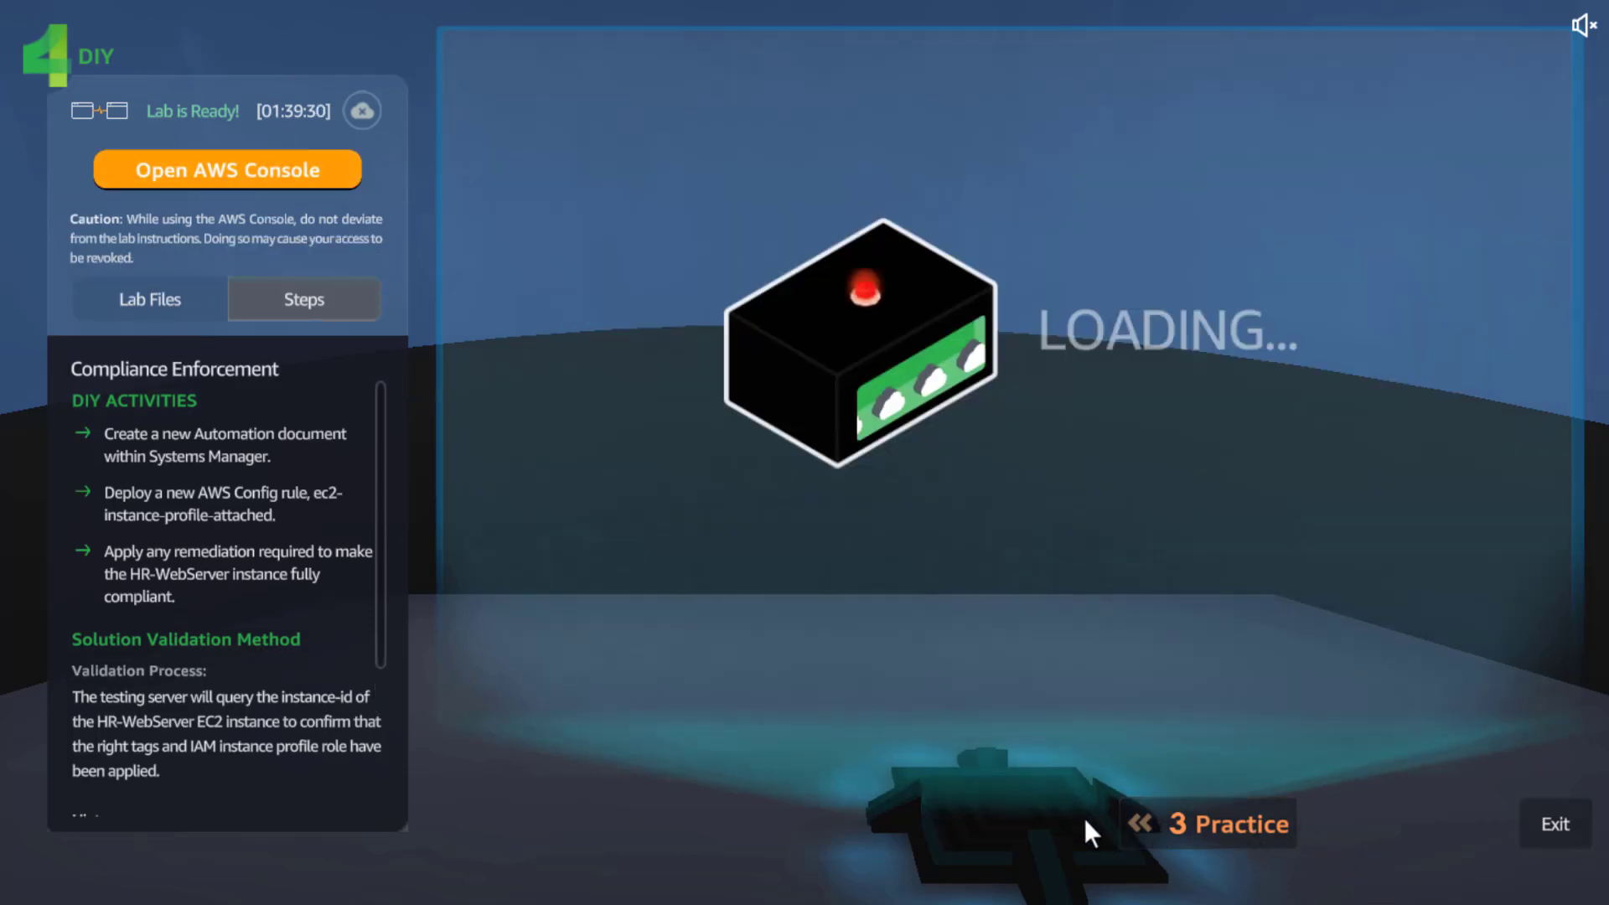
Open the lab's AWS Management Console and show its home page in full screen.
left_click(316, 168)
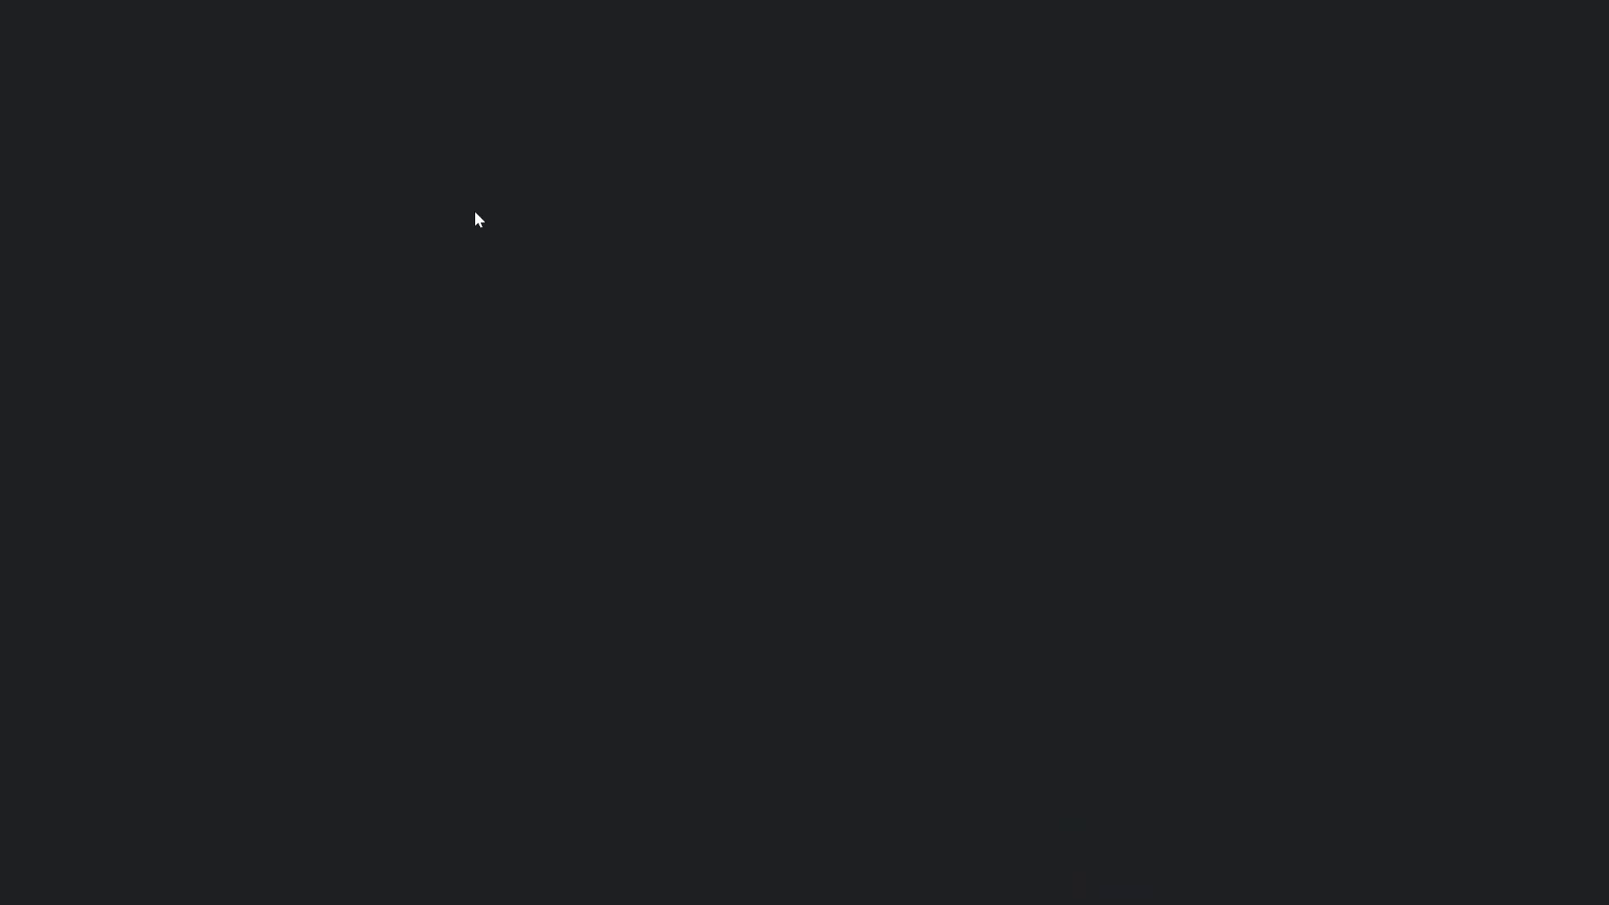
left_click(528, 574)
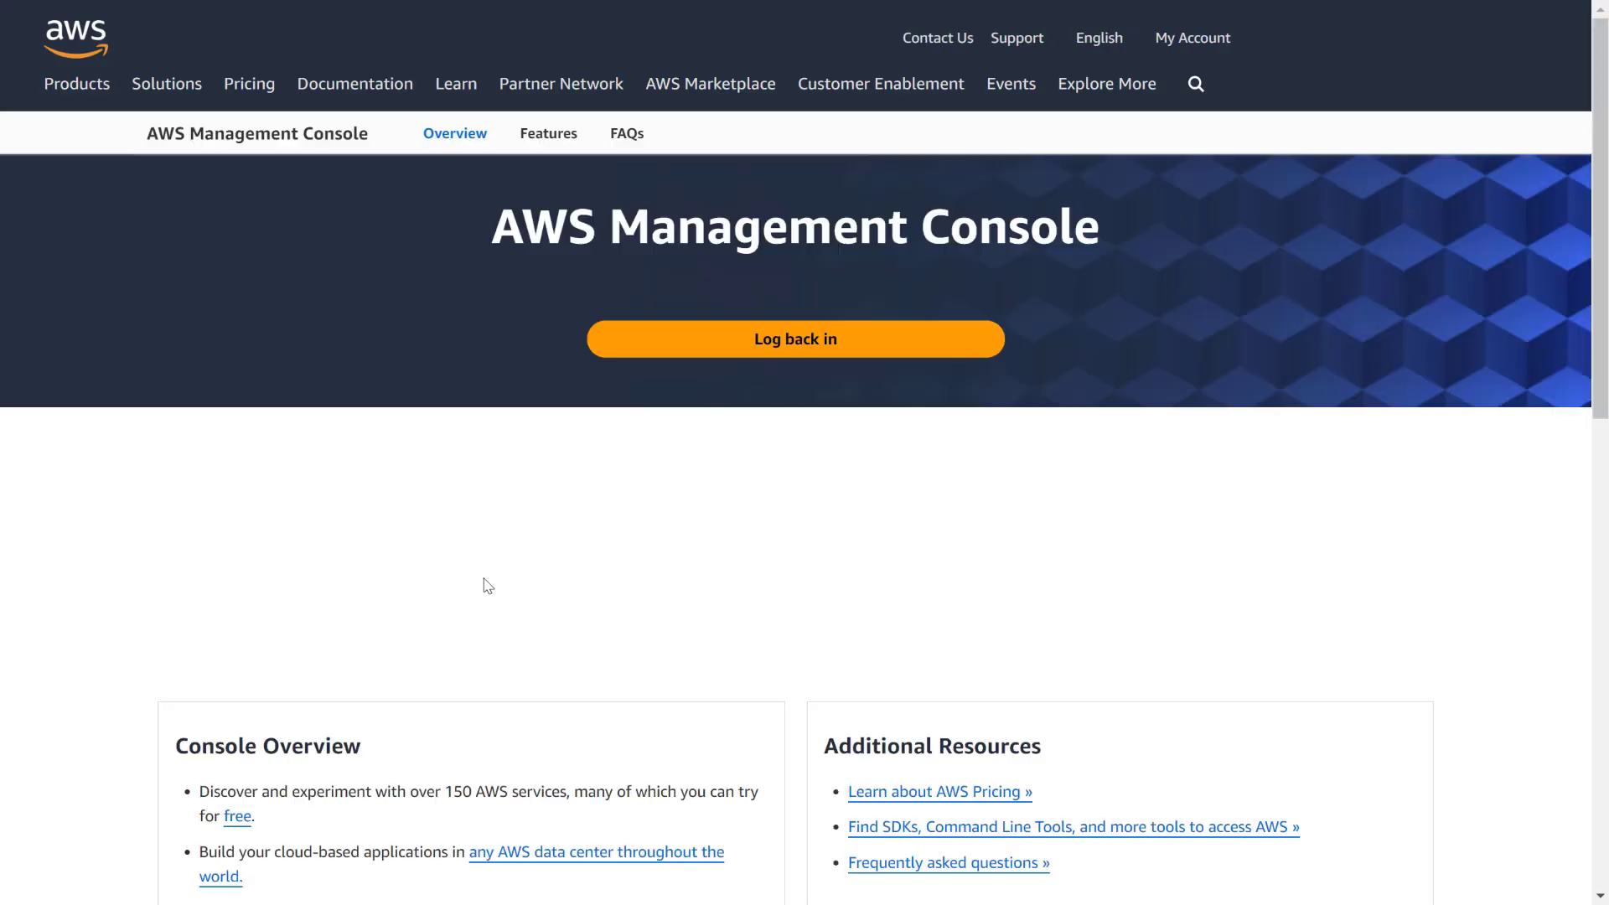
mouse_move(628, 7)
left_click(796, 68)
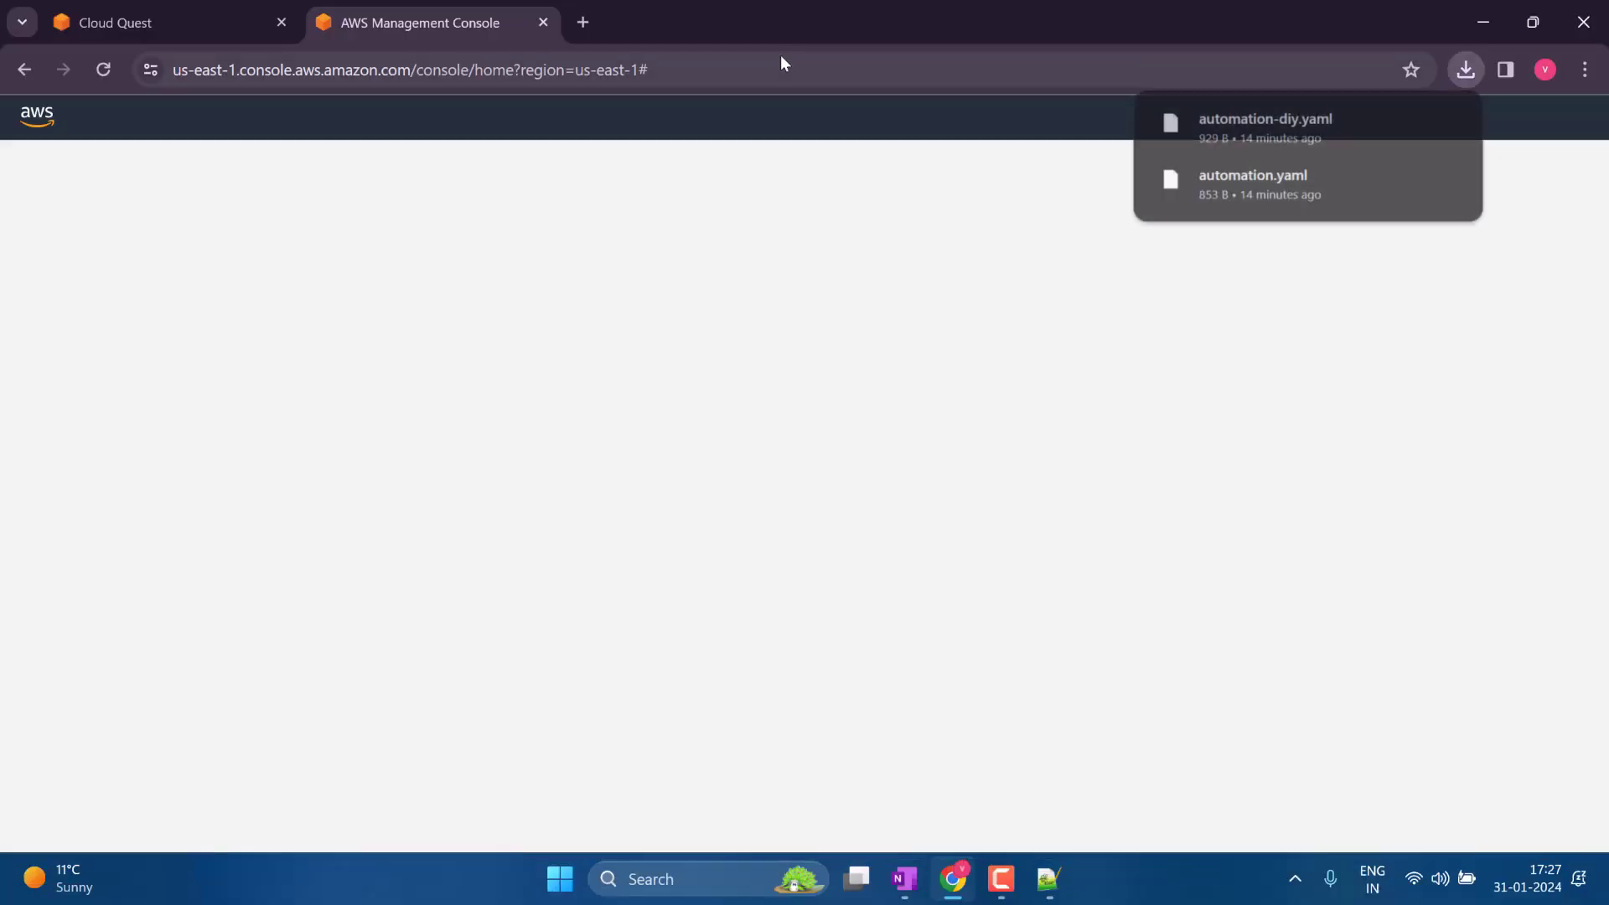
left_click(1584, 70)
left_click(1579, 497)
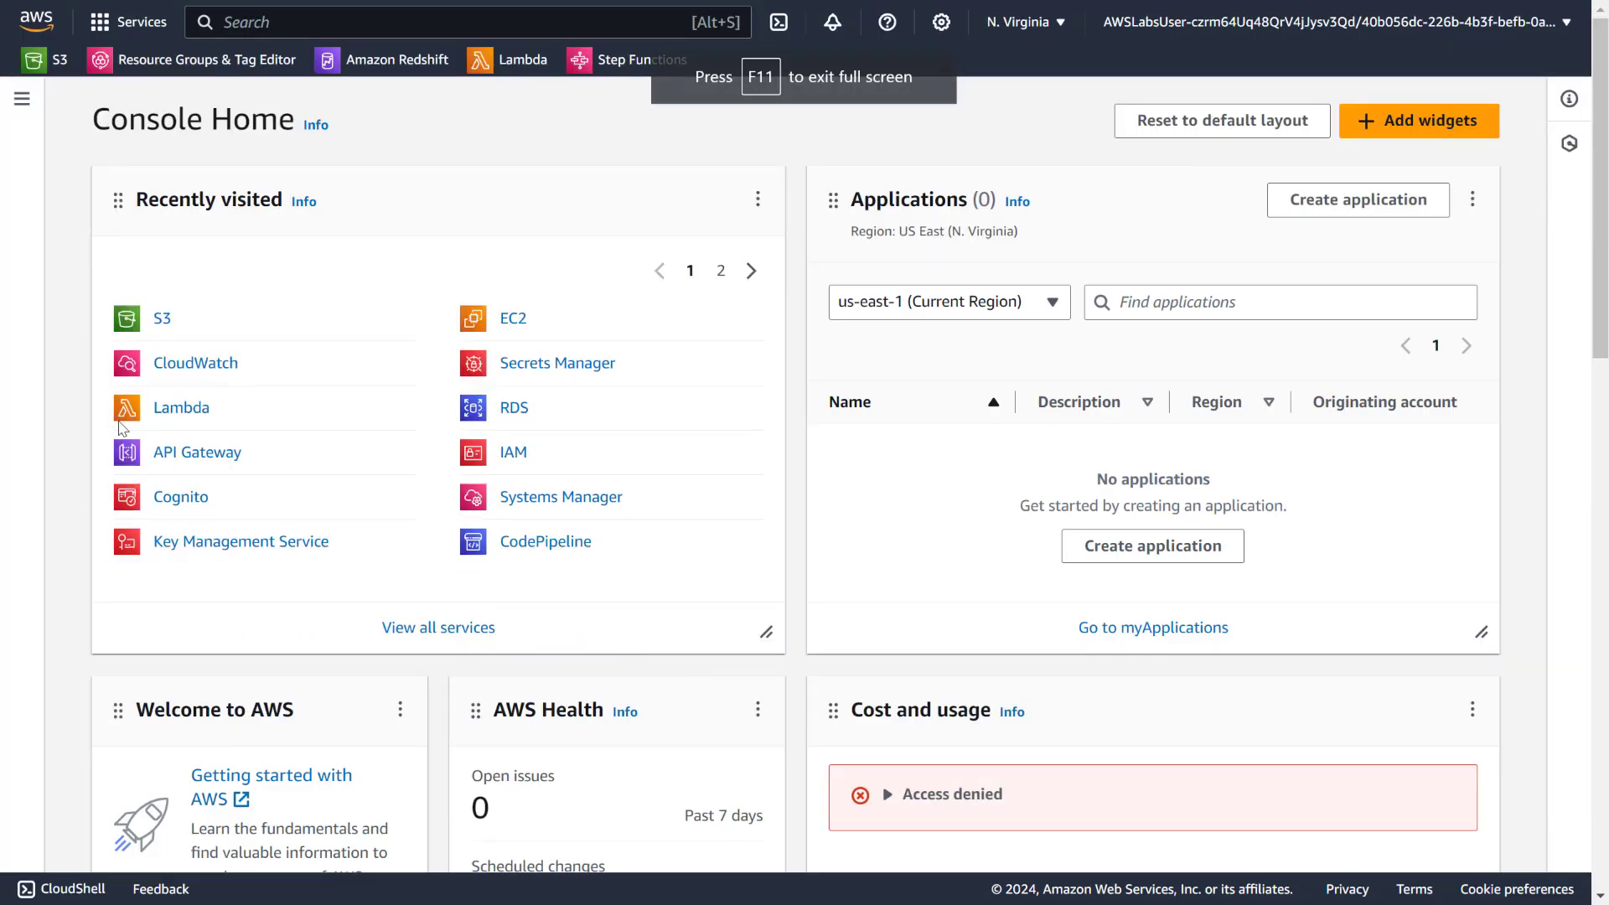
Open the running EC2 instances and select HR-AppServer, highlighting its instance ID.
left_click(507, 320)
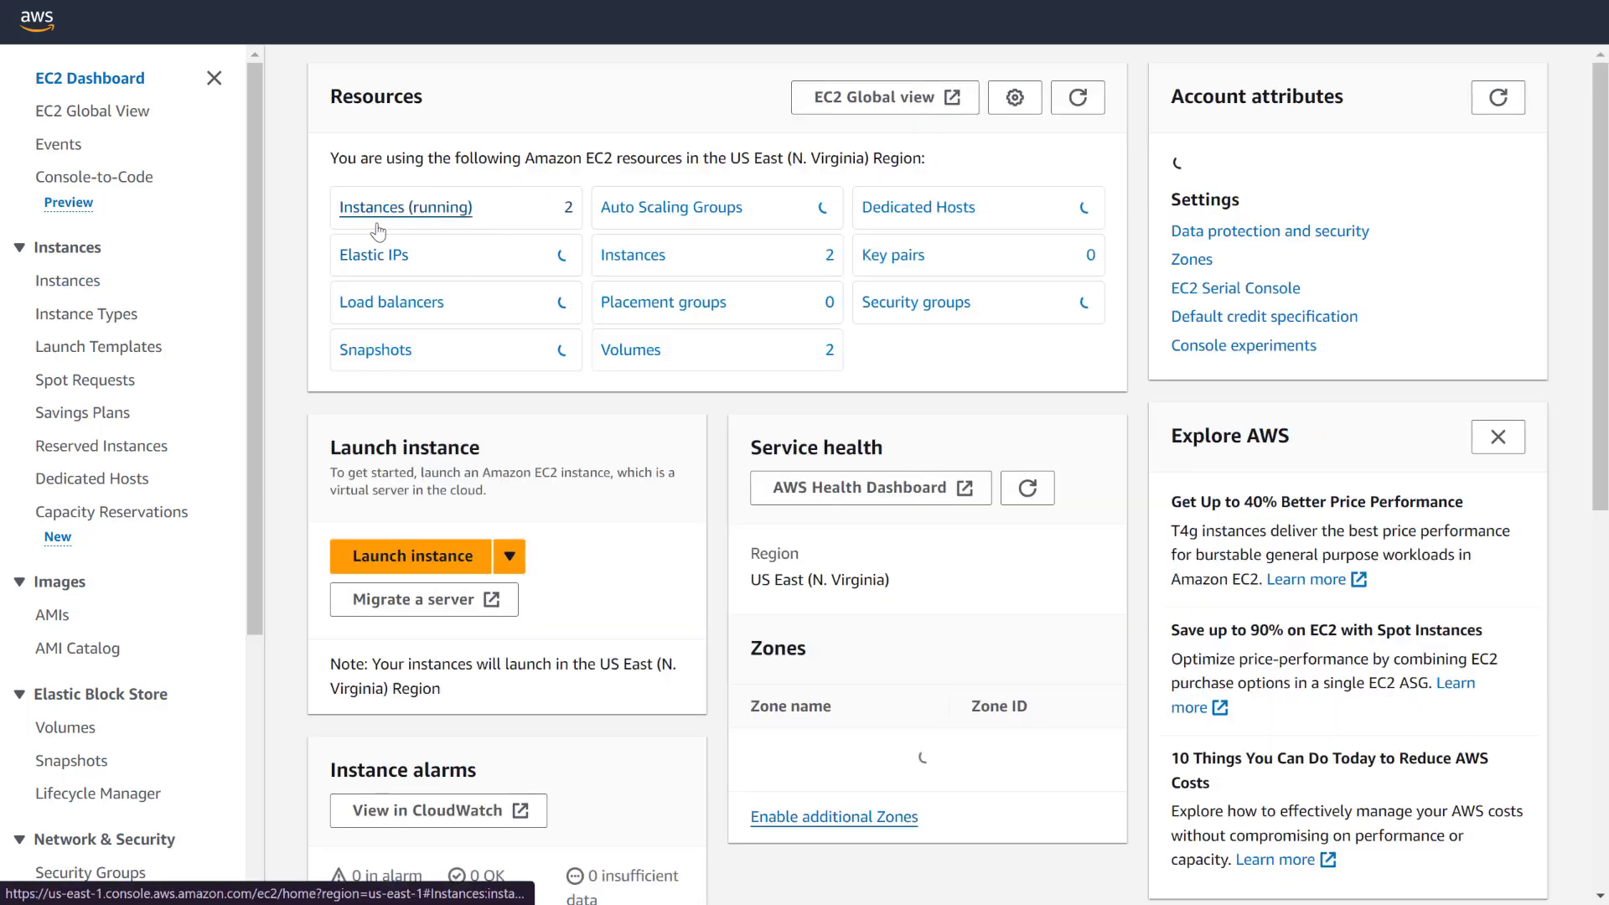
left_click(375, 211)
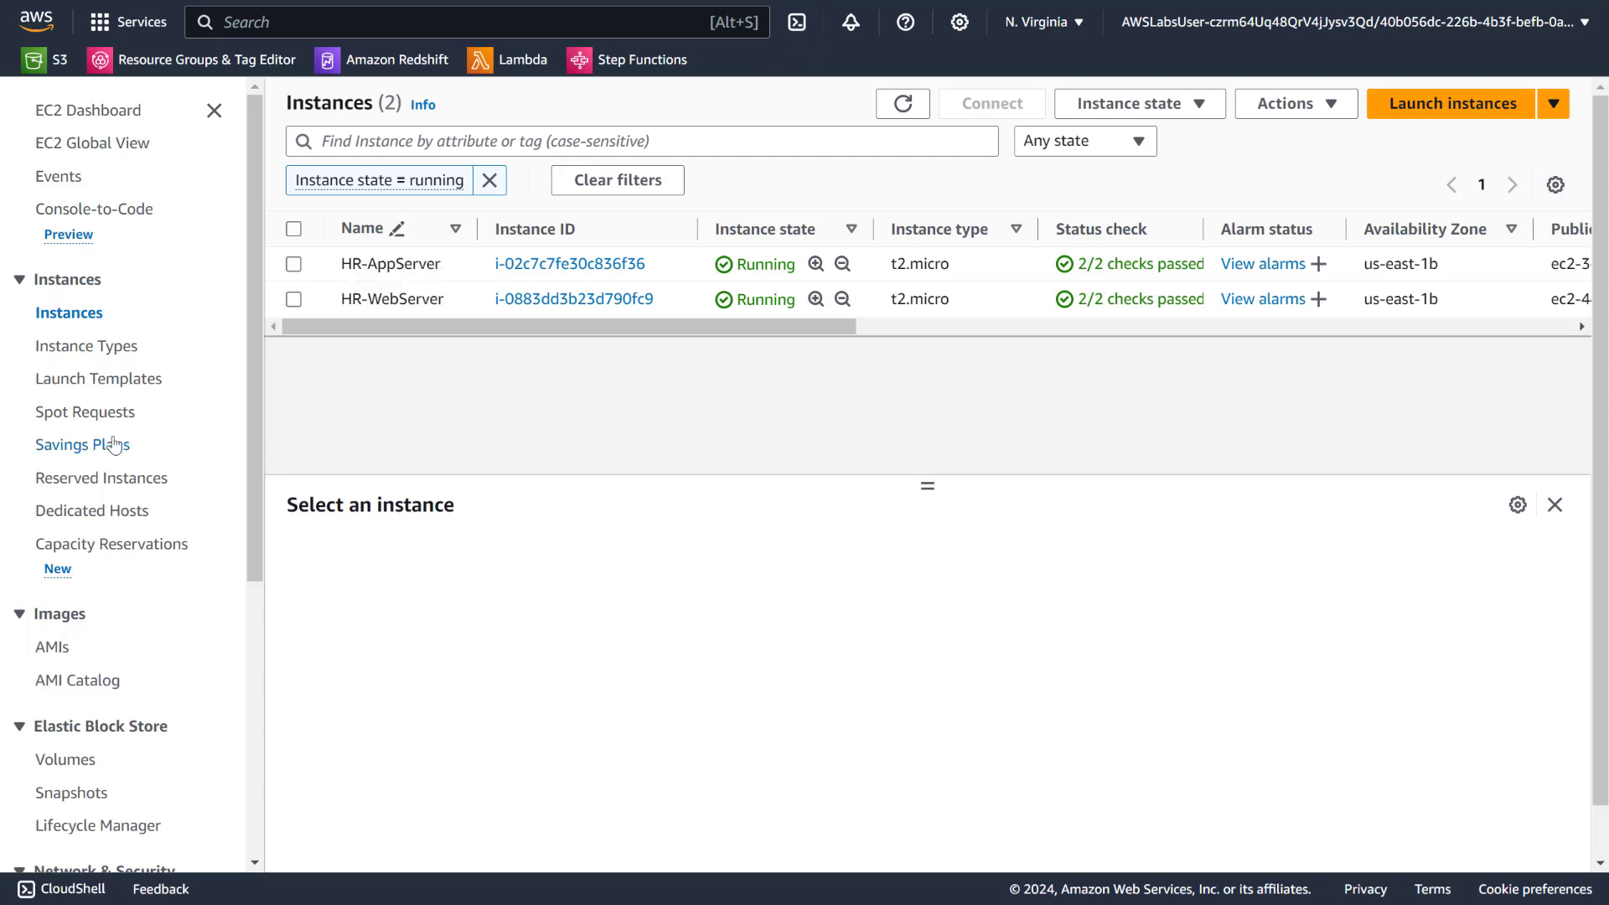
left_click(294, 265)
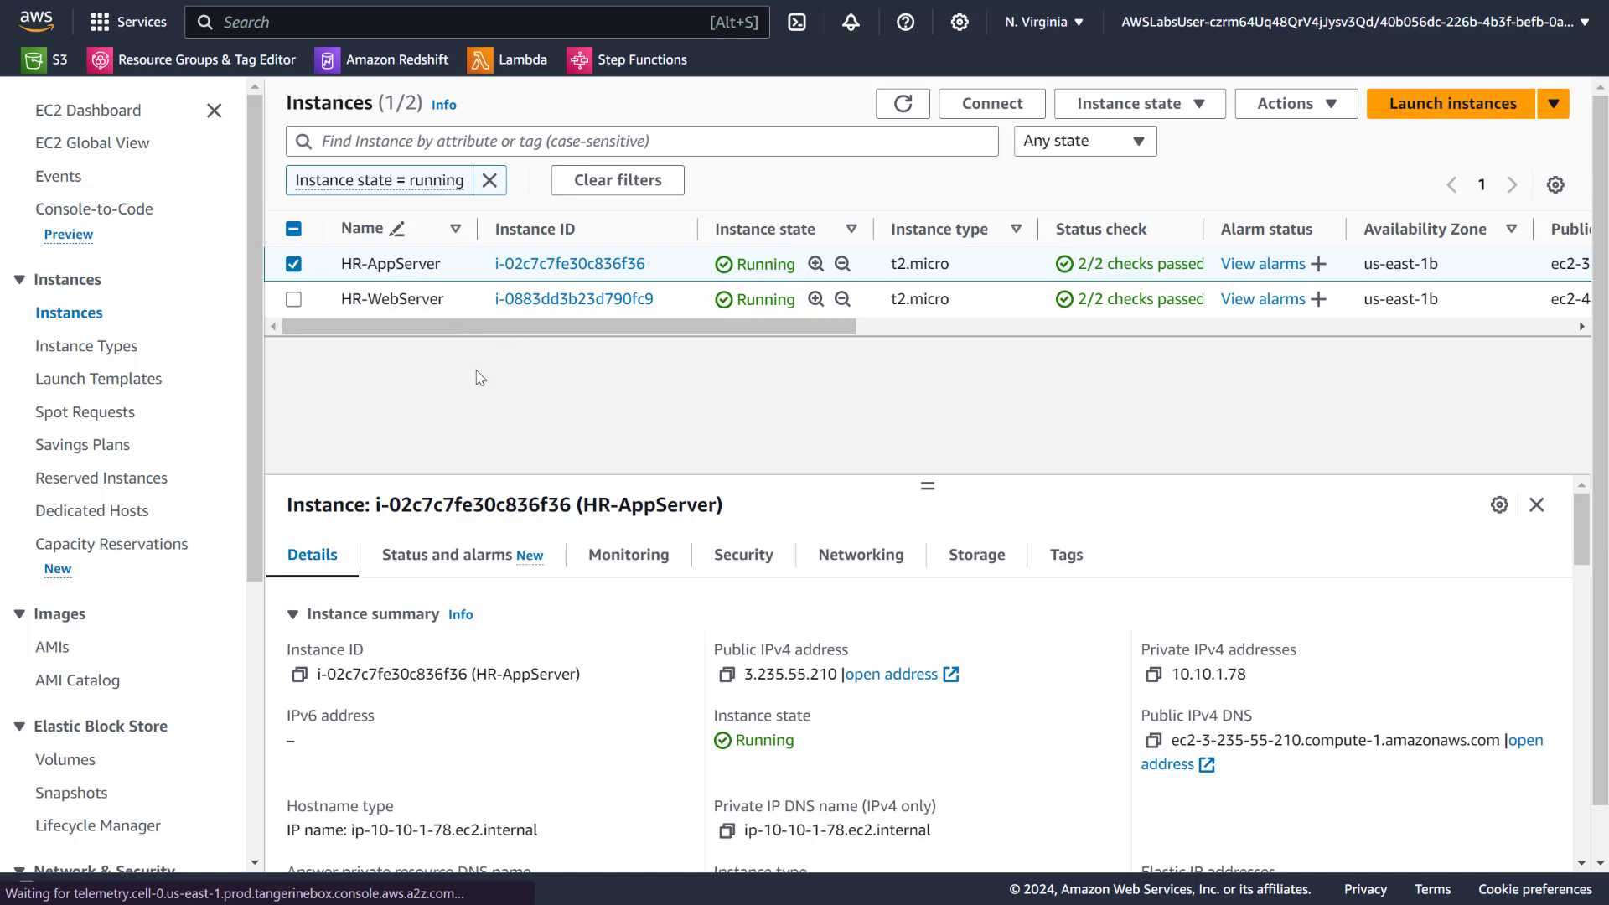
left_click_drag(374, 505, 573, 505)
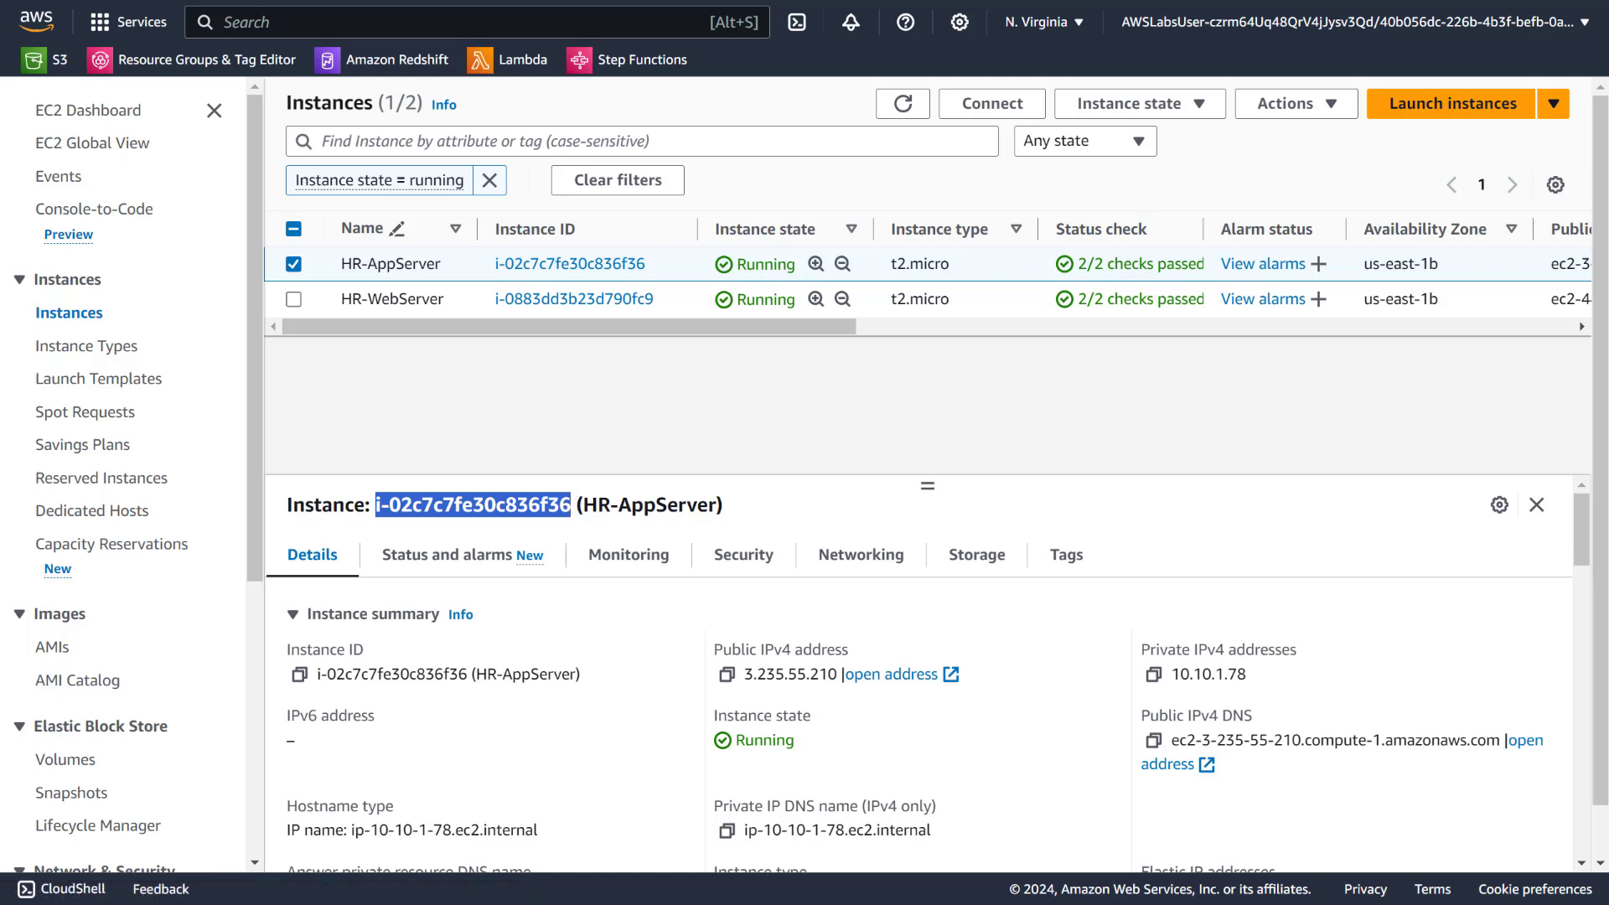
key("alt+Tab")
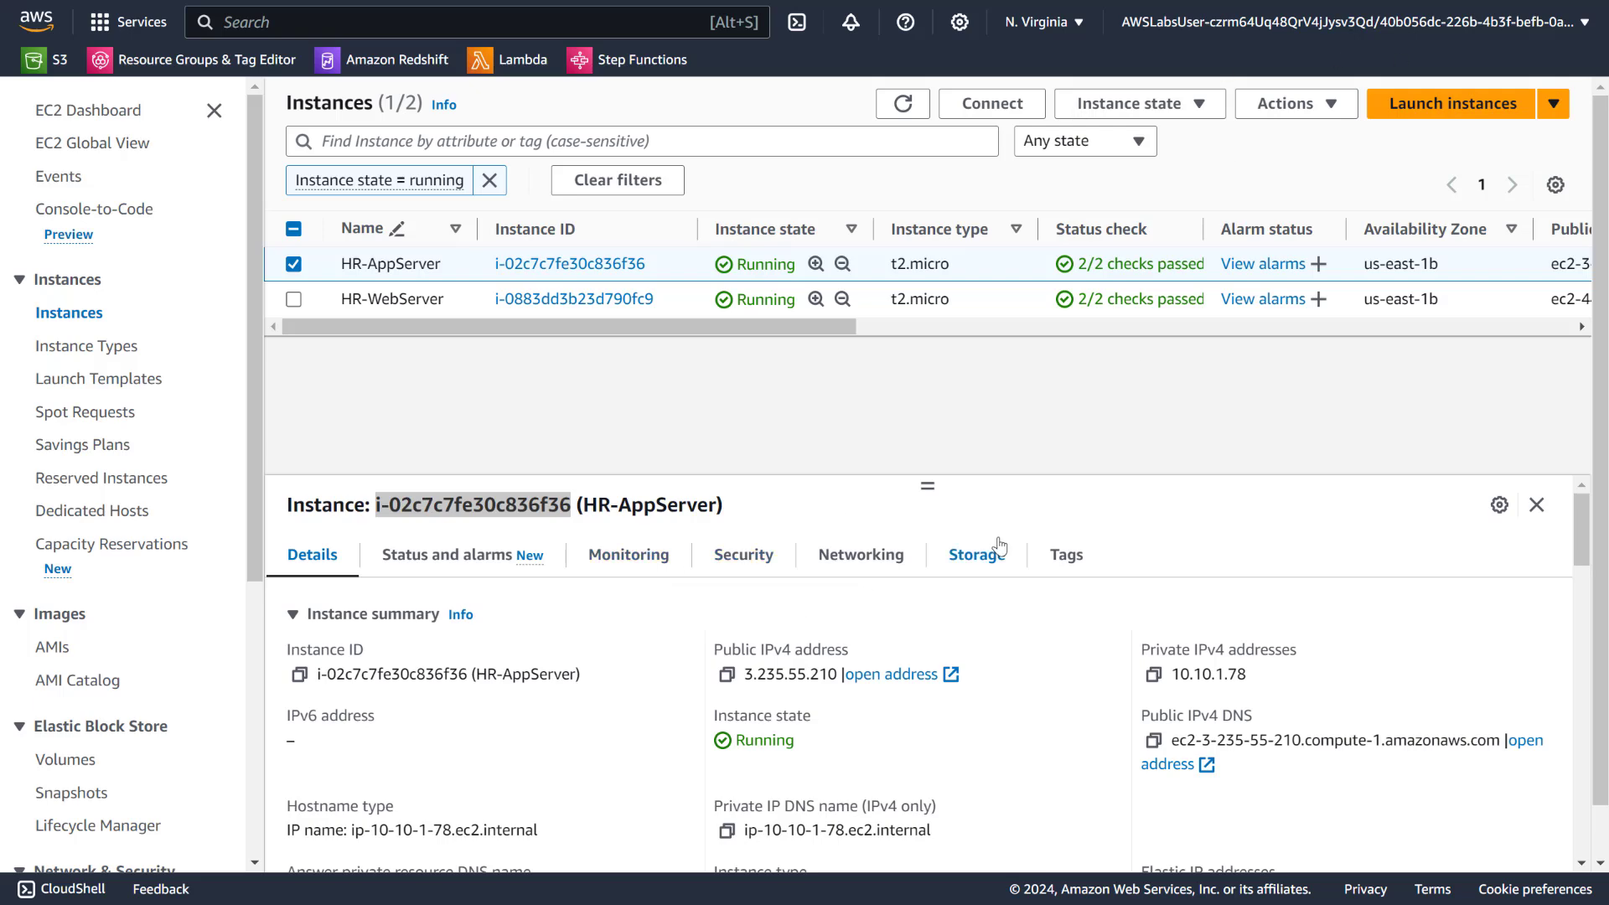
Review HR-AppServer's tags, shrink the details pane and deselect the instance.
left_click(1061, 557)
scroll(694, 718, "down", 3)
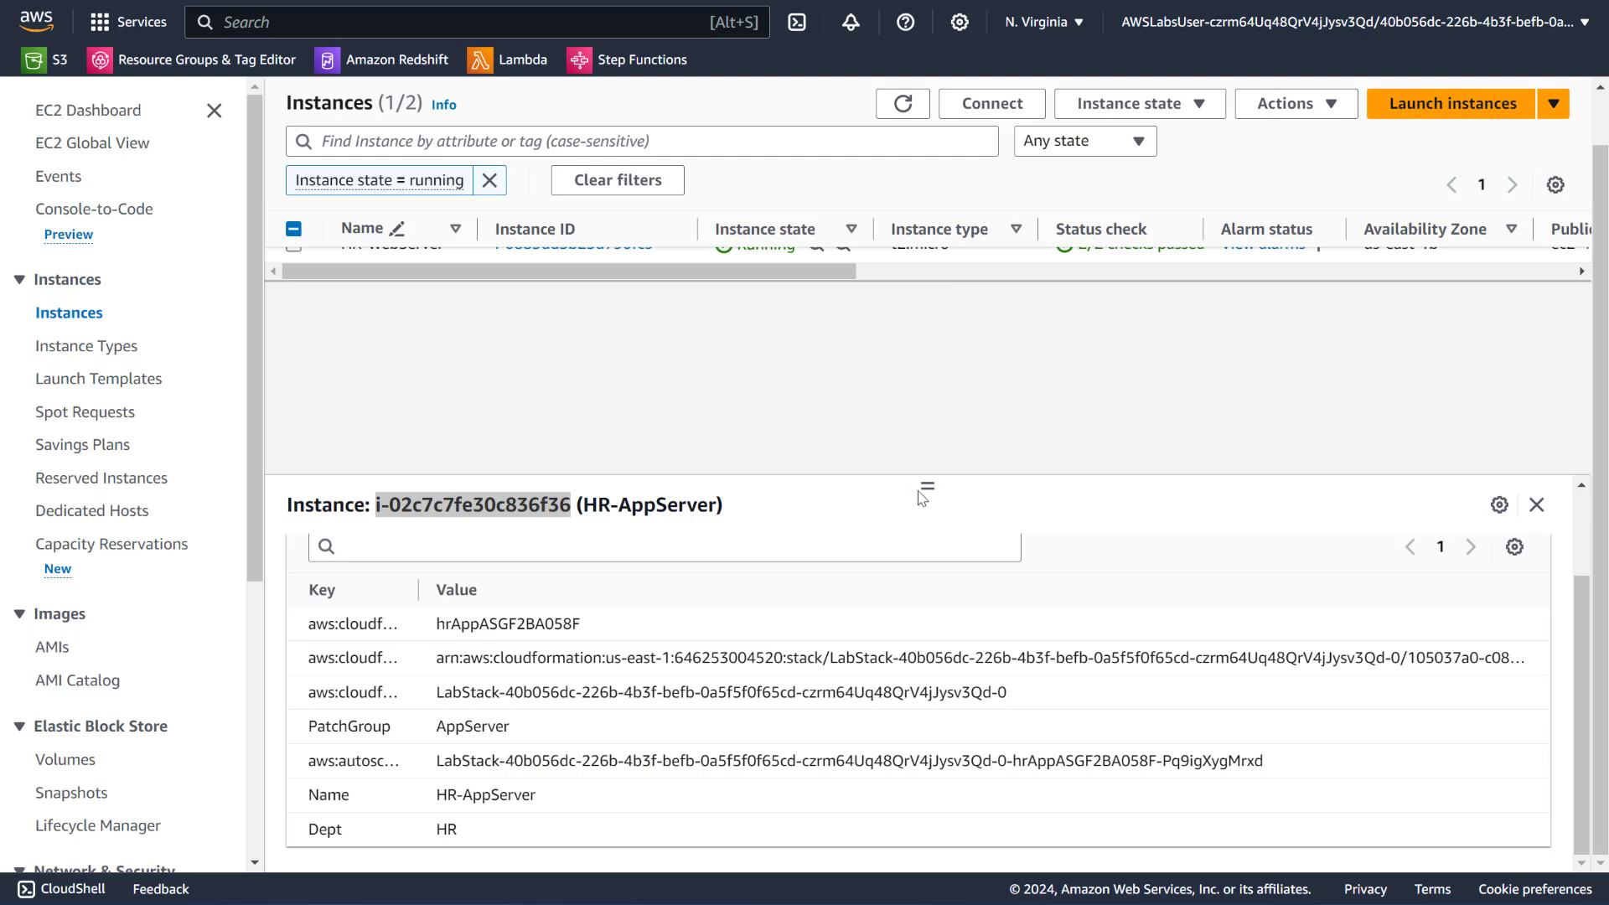
left_click_drag(927, 488, 927, 561)
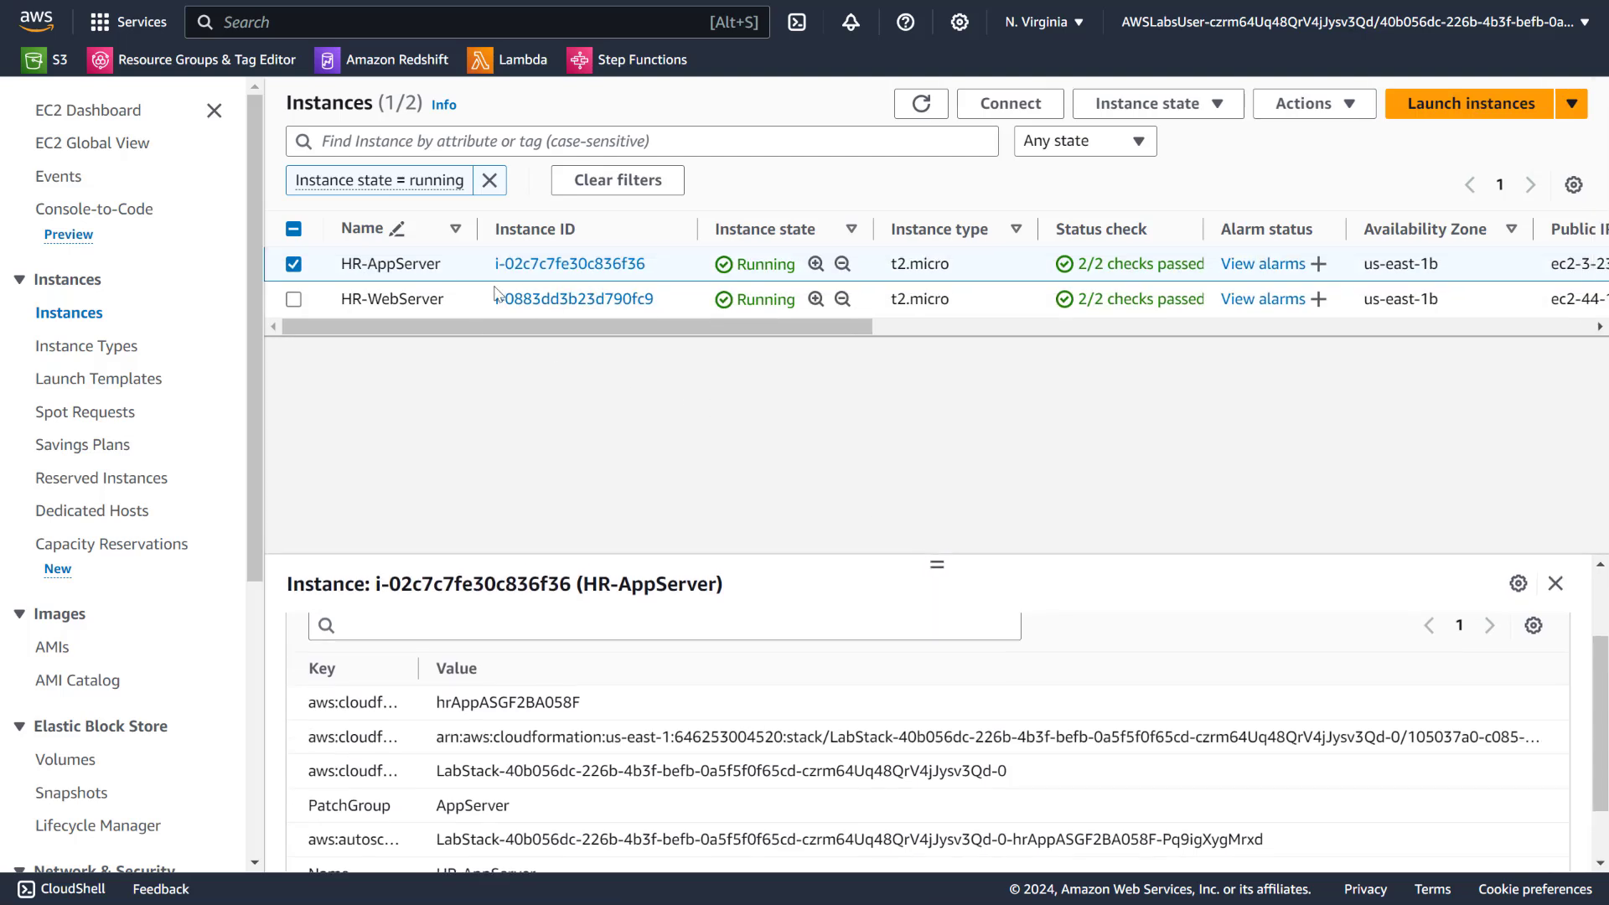
left_click(294, 265)
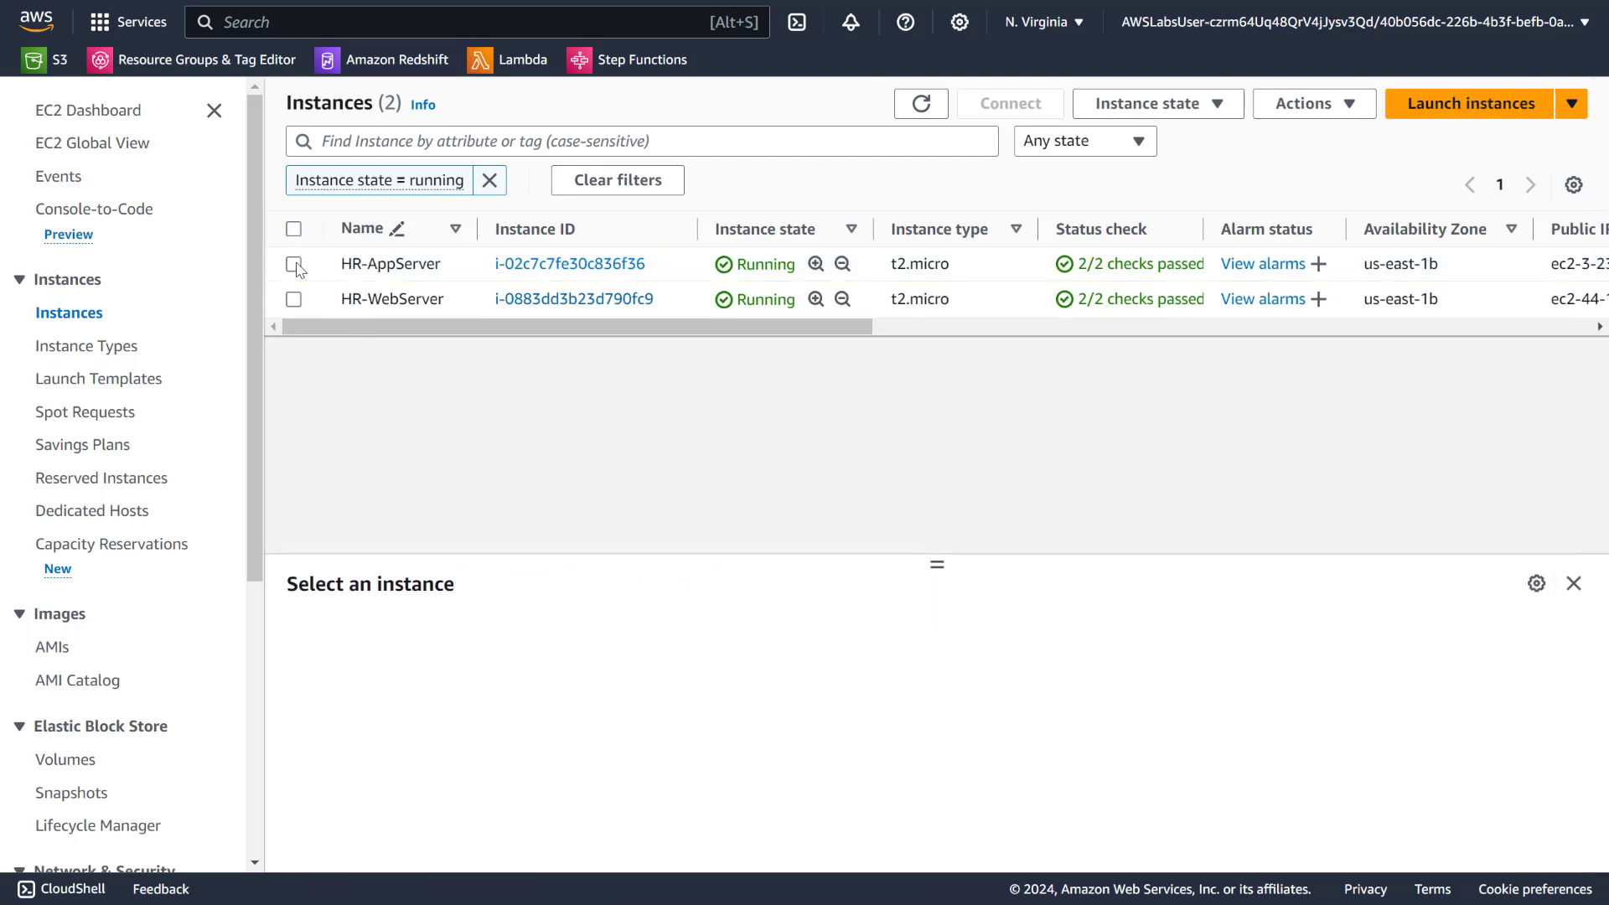
Open Lambda in a new browser tab and open the labFunction function.
right_click(534, 63)
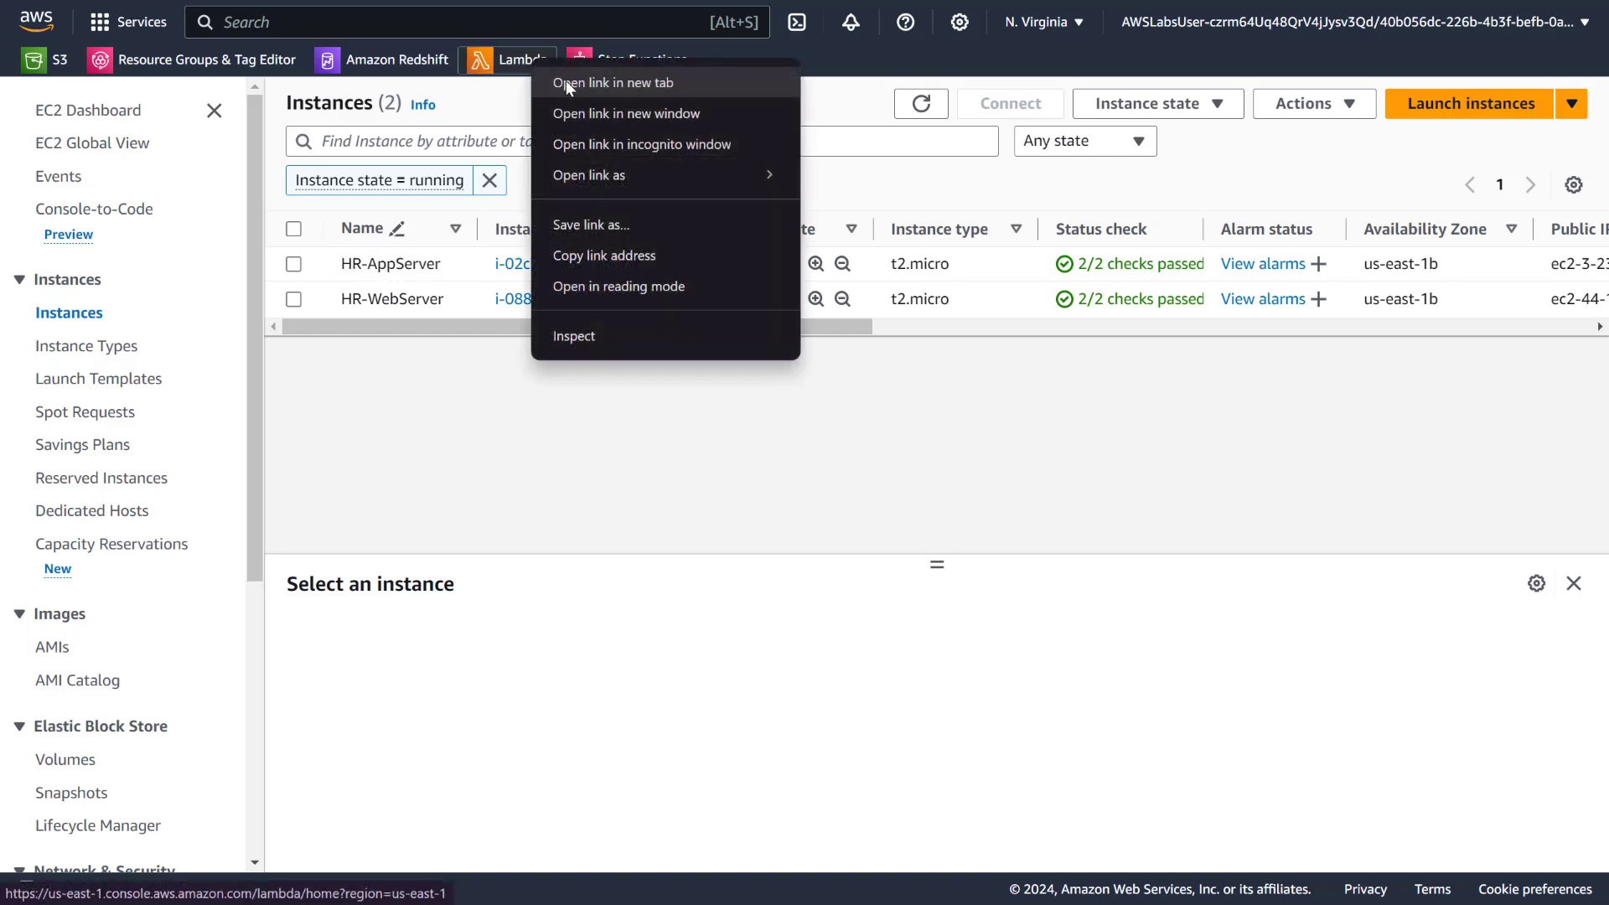
left_click(566, 80)
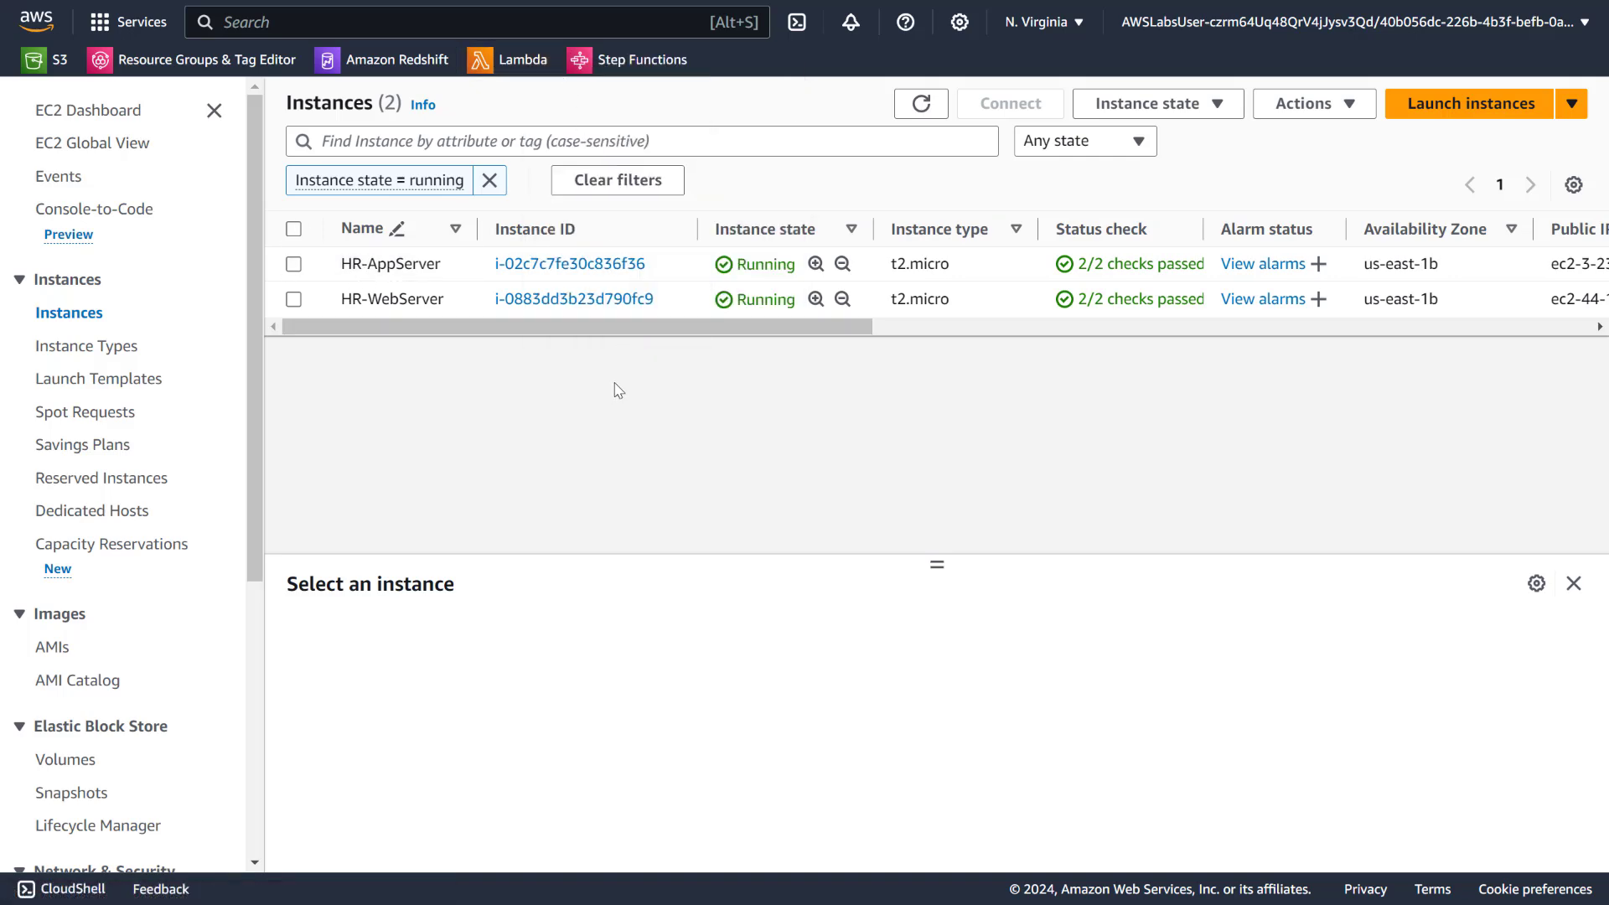
key("ctrl+Tab")
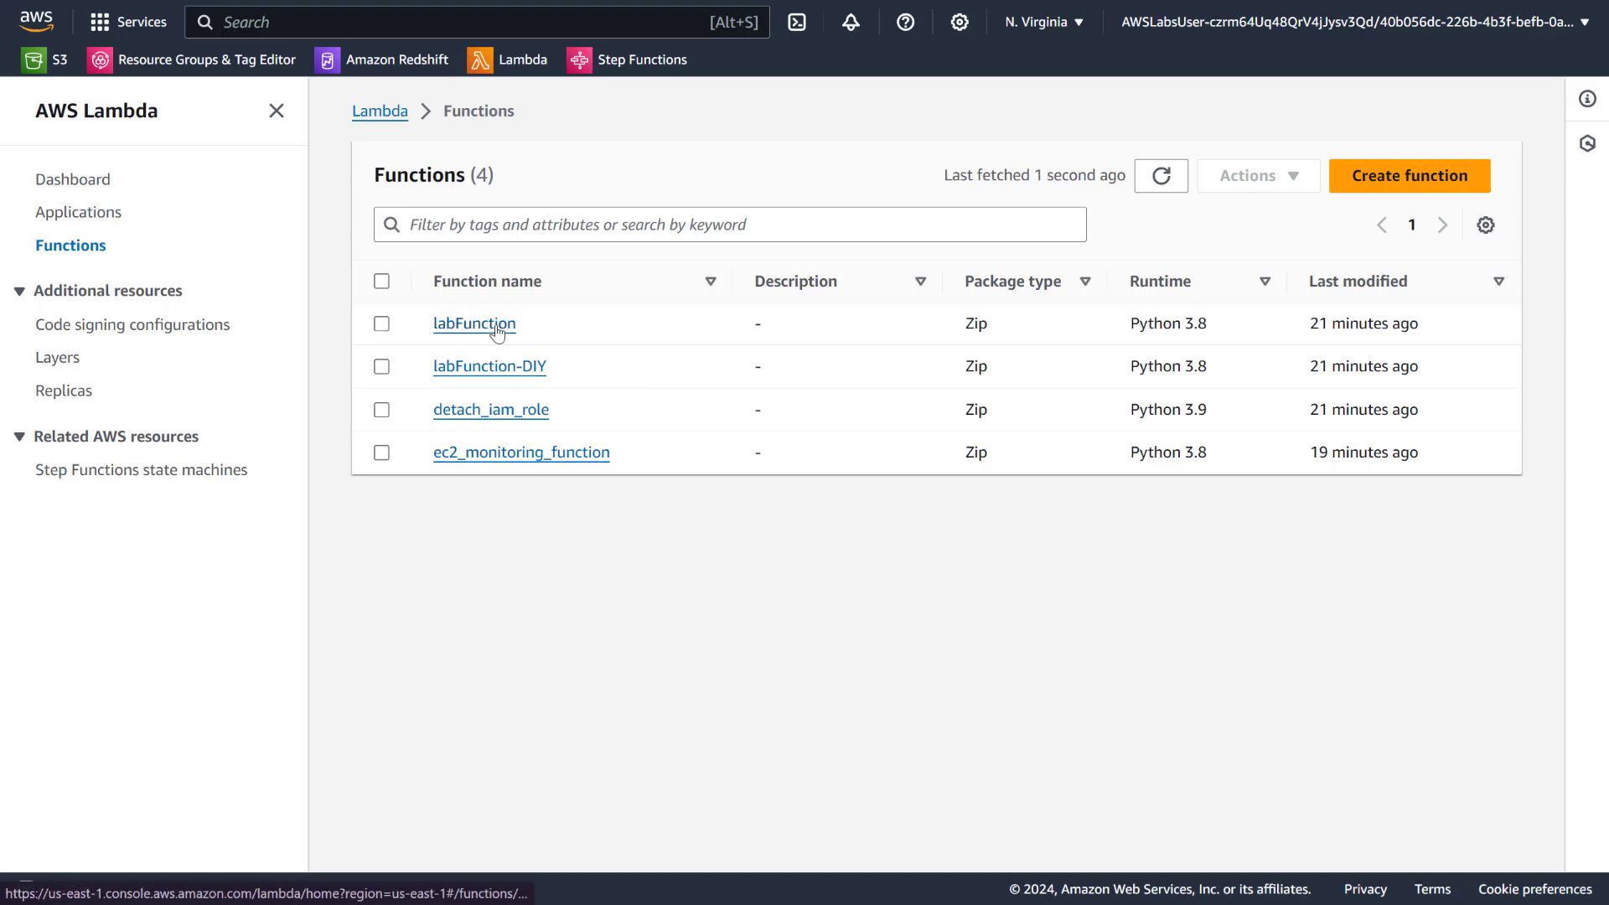
left_click(475, 324)
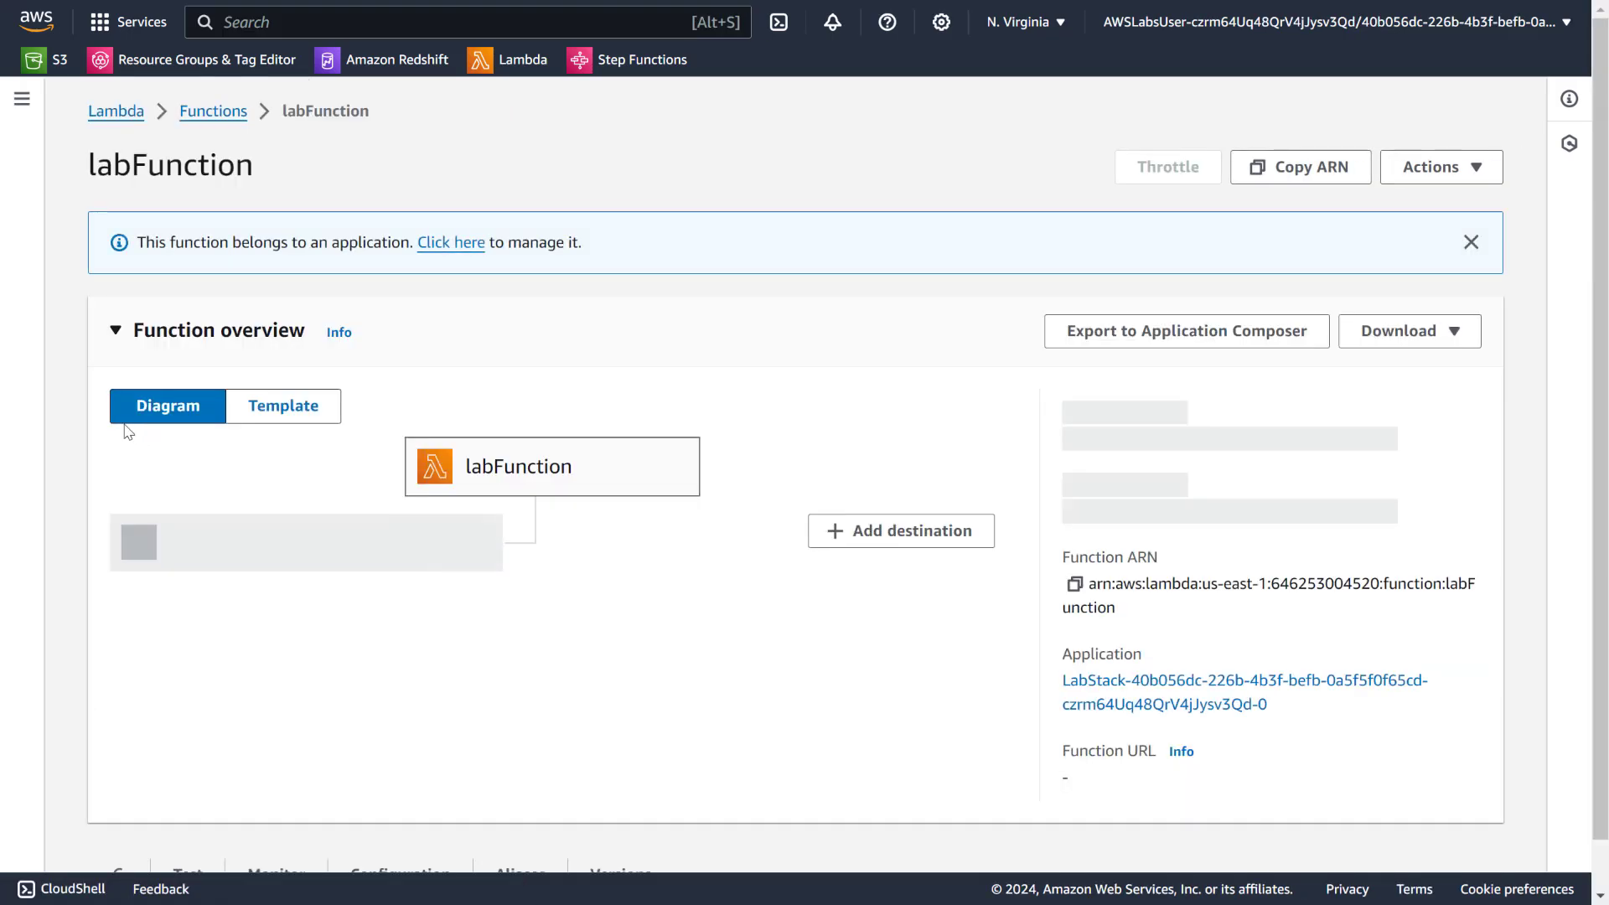
Review labFunction's source code, highlighting the description comment about required tags and the lambda_handler definition.
scroll(126, 429, "down", 10)
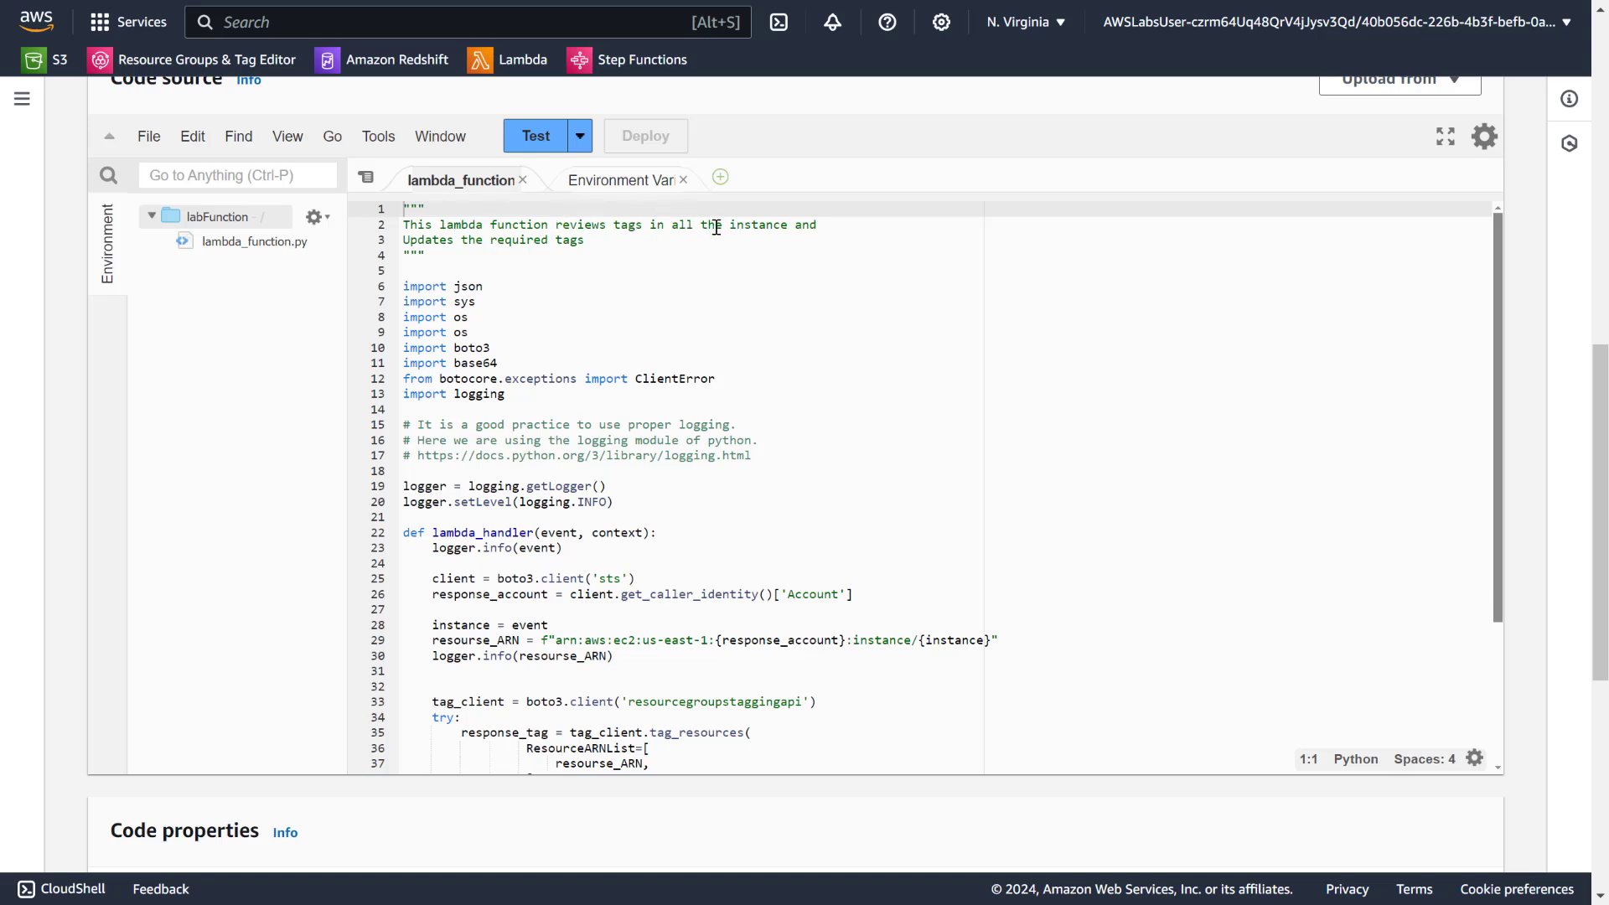
left_click_drag(612, 240, 351, 213)
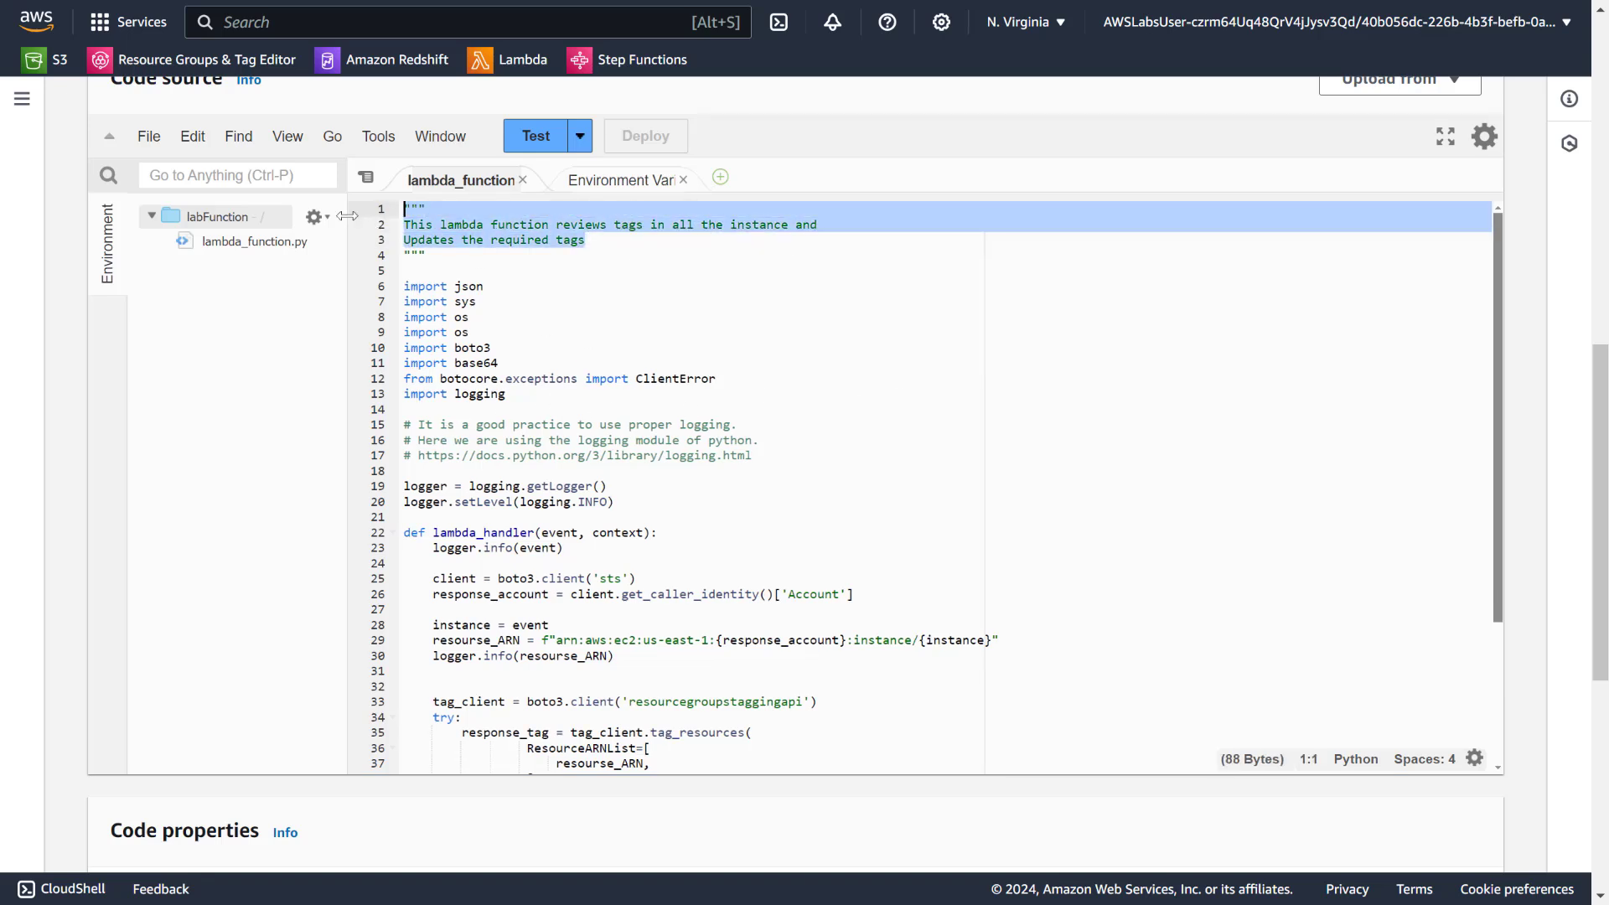
scroll(647, 324, "down", 3)
scroll(471, 347, "down", 2)
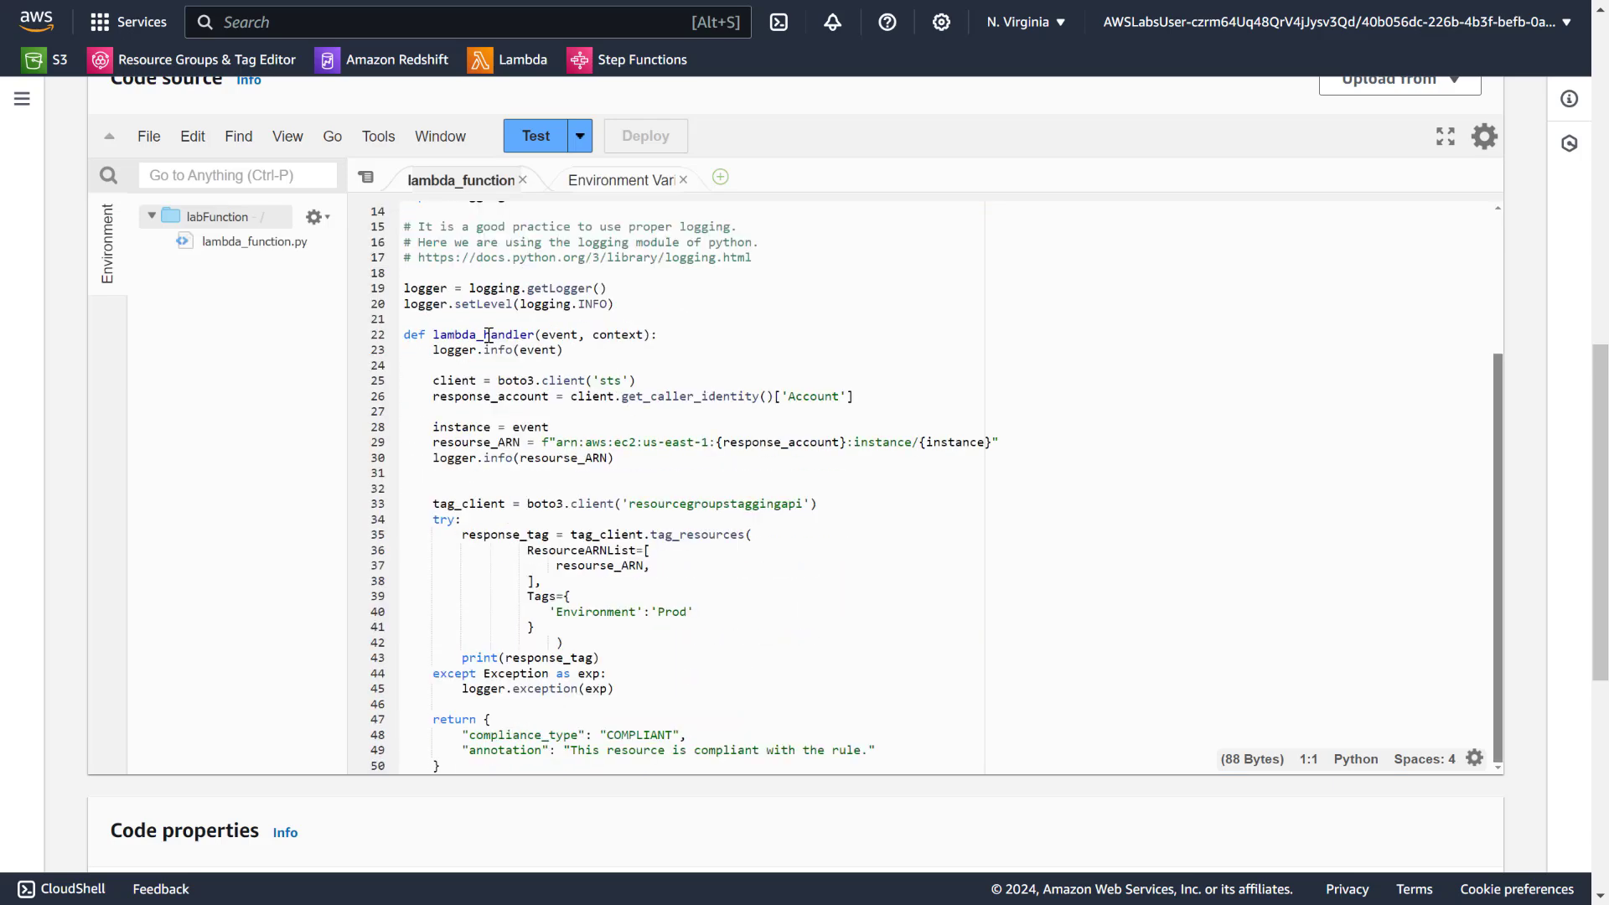
double_click(474, 339)
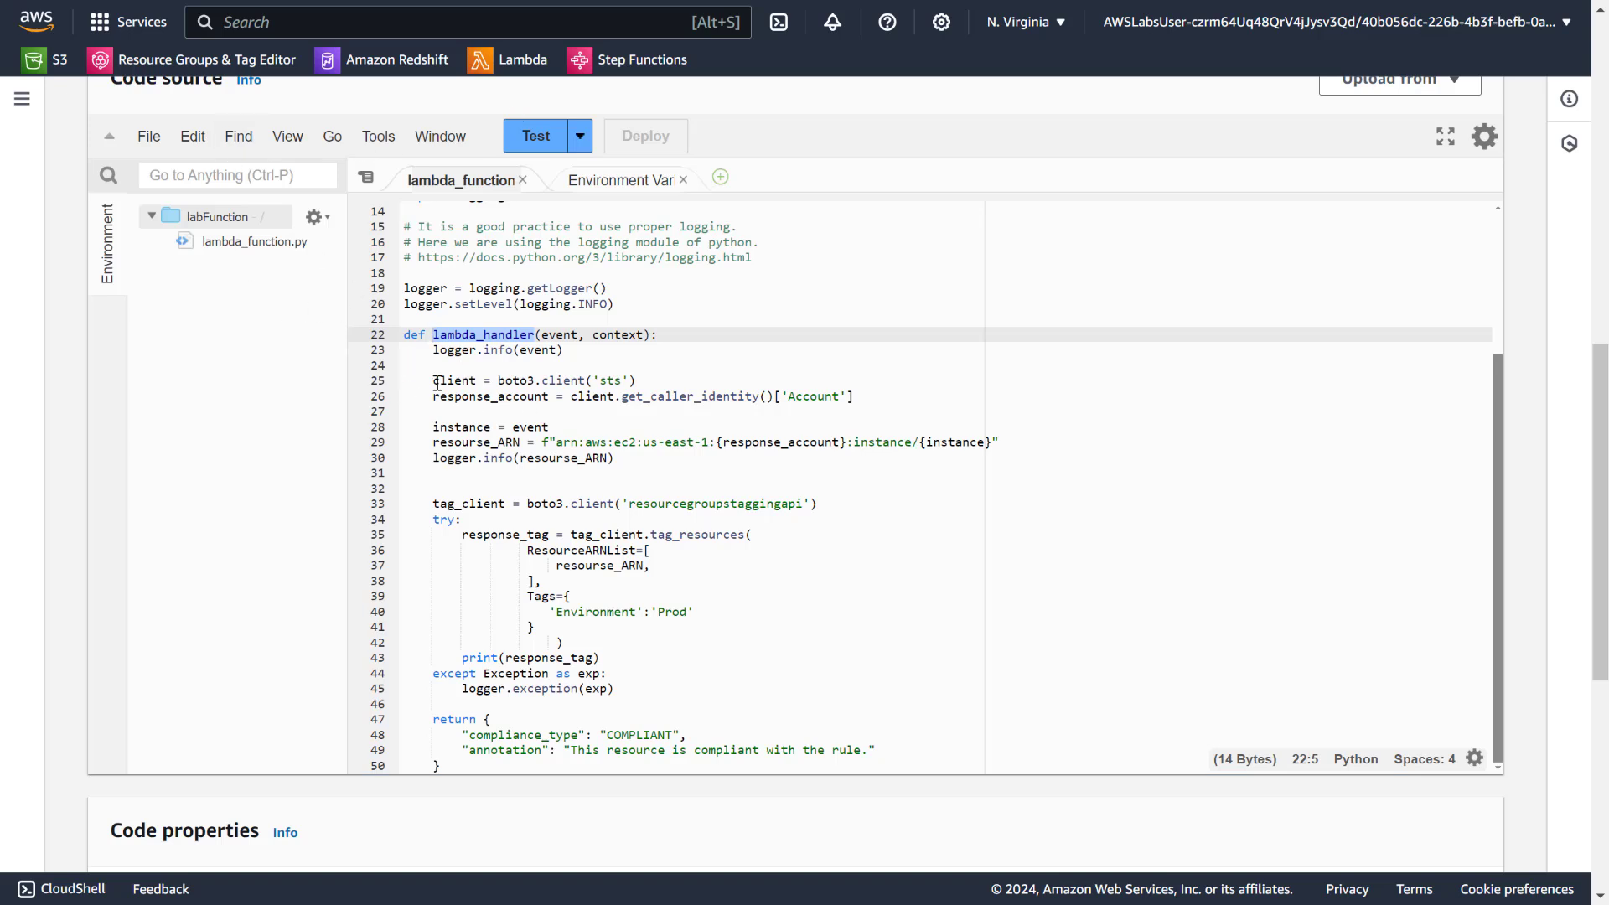
Examine how lambda_handler builds the resource ARN, highlighting the sts client, the Account lookup and the instance variable.
left_click_drag(433, 380, 679, 375)
scroll(679, 375, "down", 2)
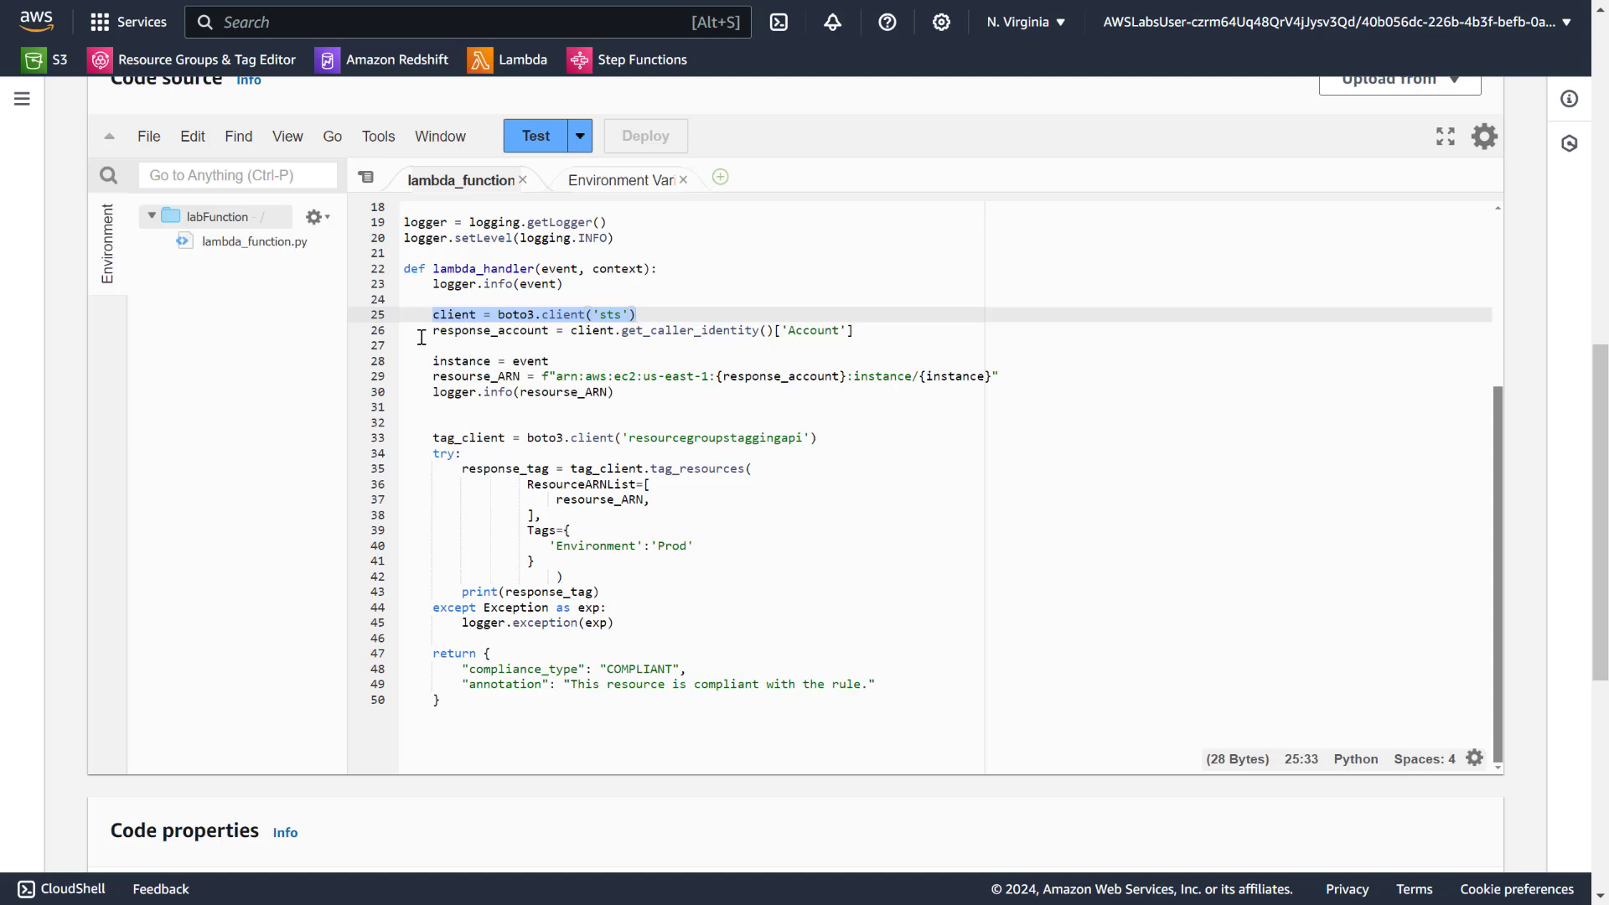
left_click_drag(600, 331, 846, 335)
double_click(841, 331)
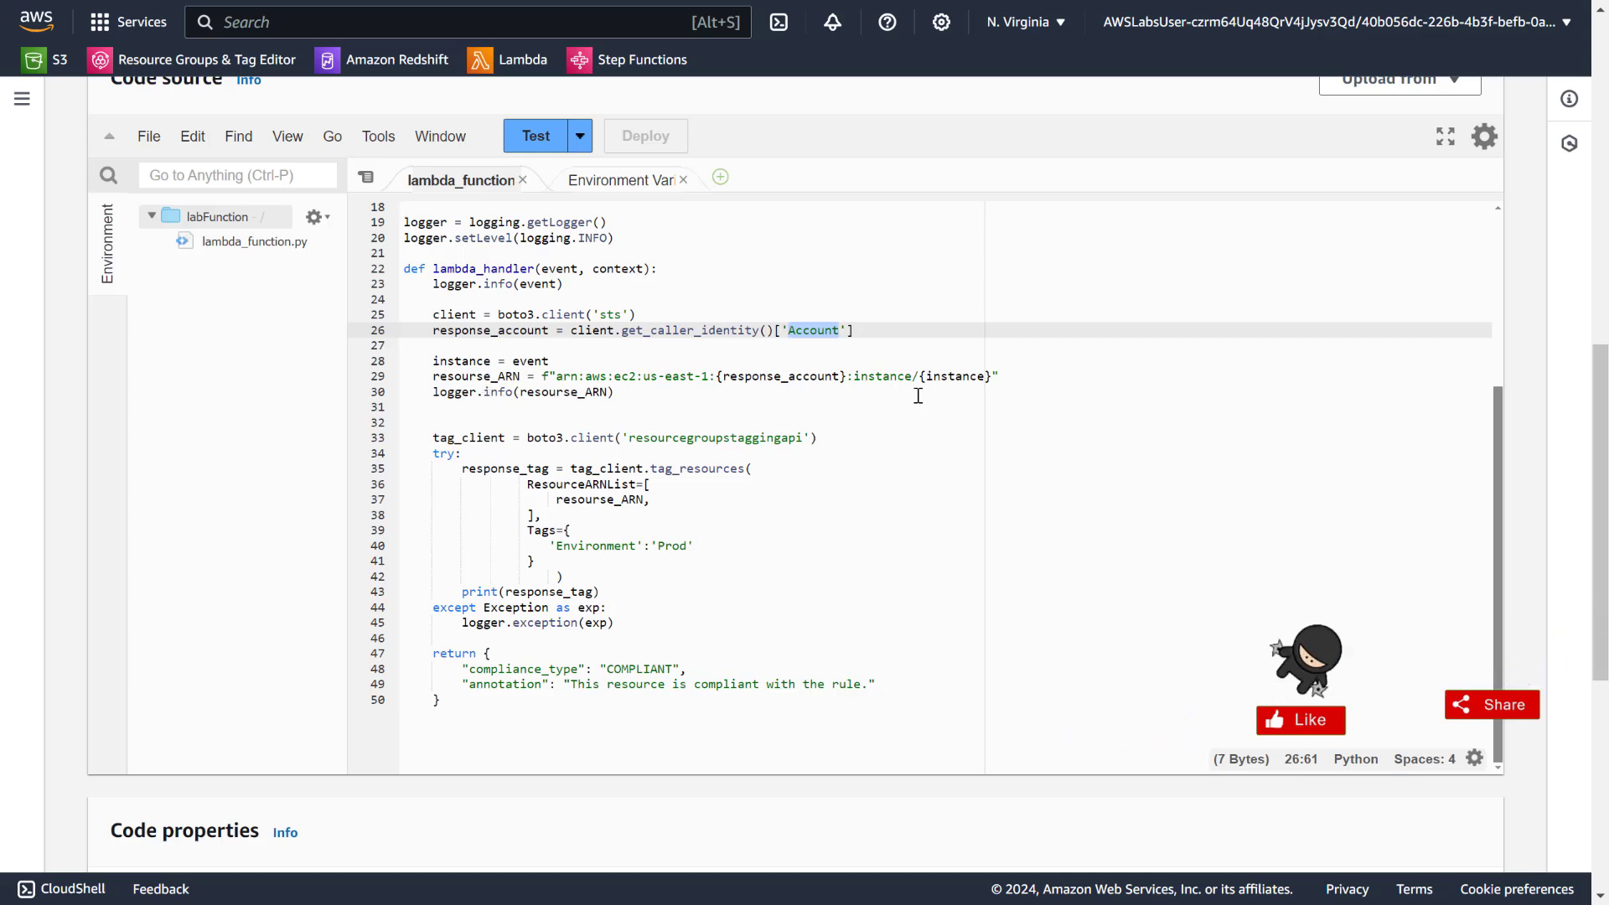
left_click_drag(985, 377, 927, 377)
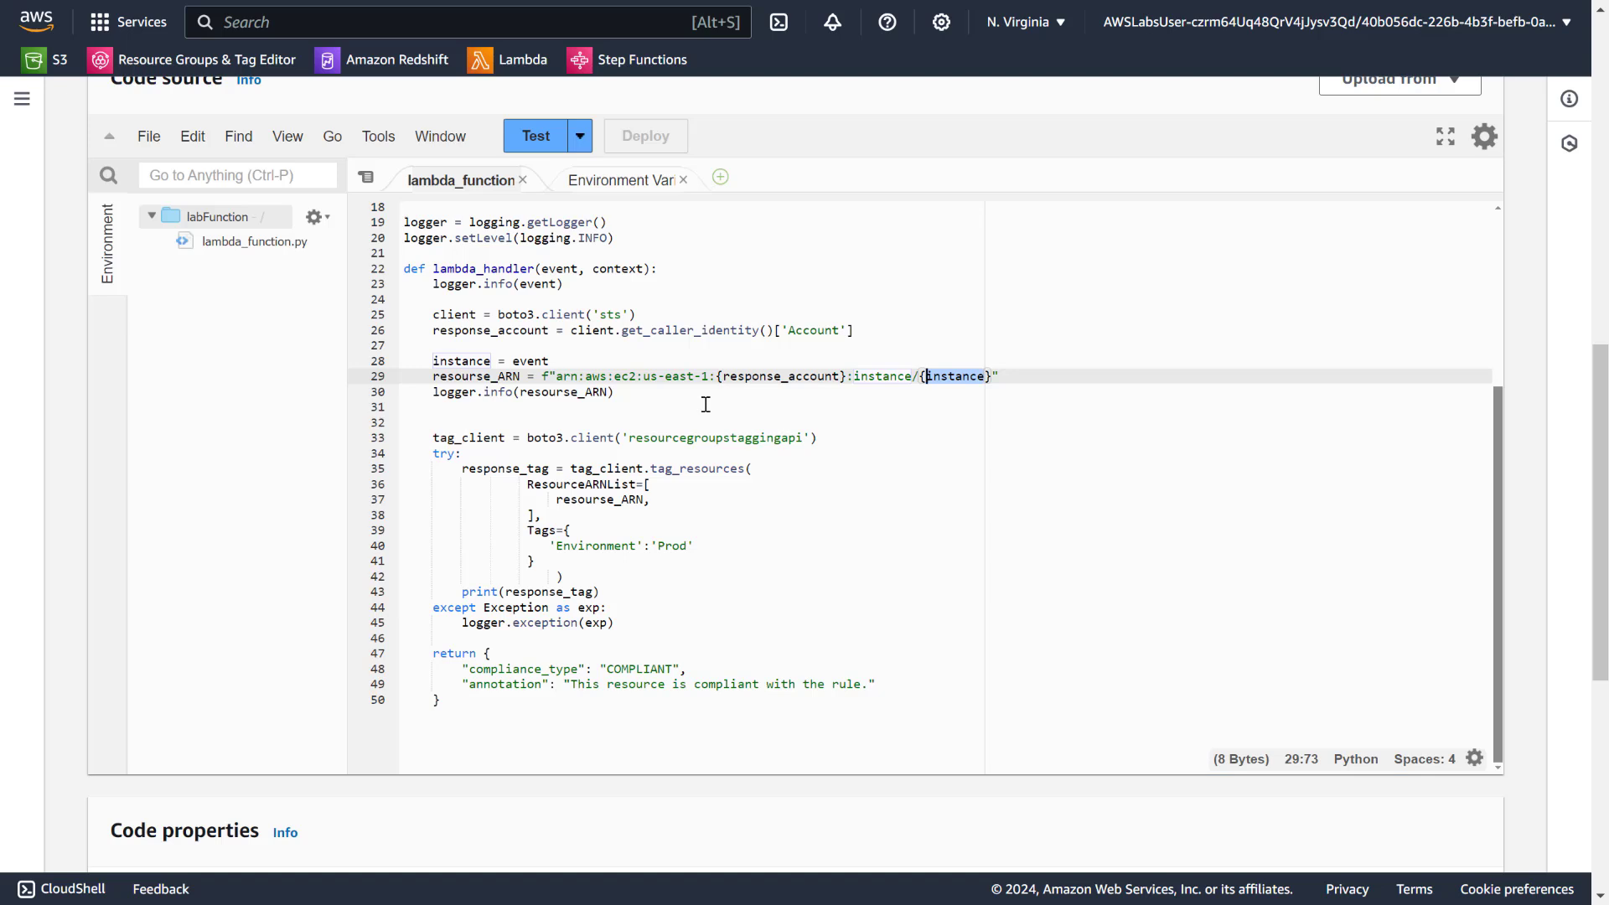
Trace how lambda_handler's event, instance and response_account values feed the resource ARN, highlighting each variable and the account lookup line.
double_click(563, 270)
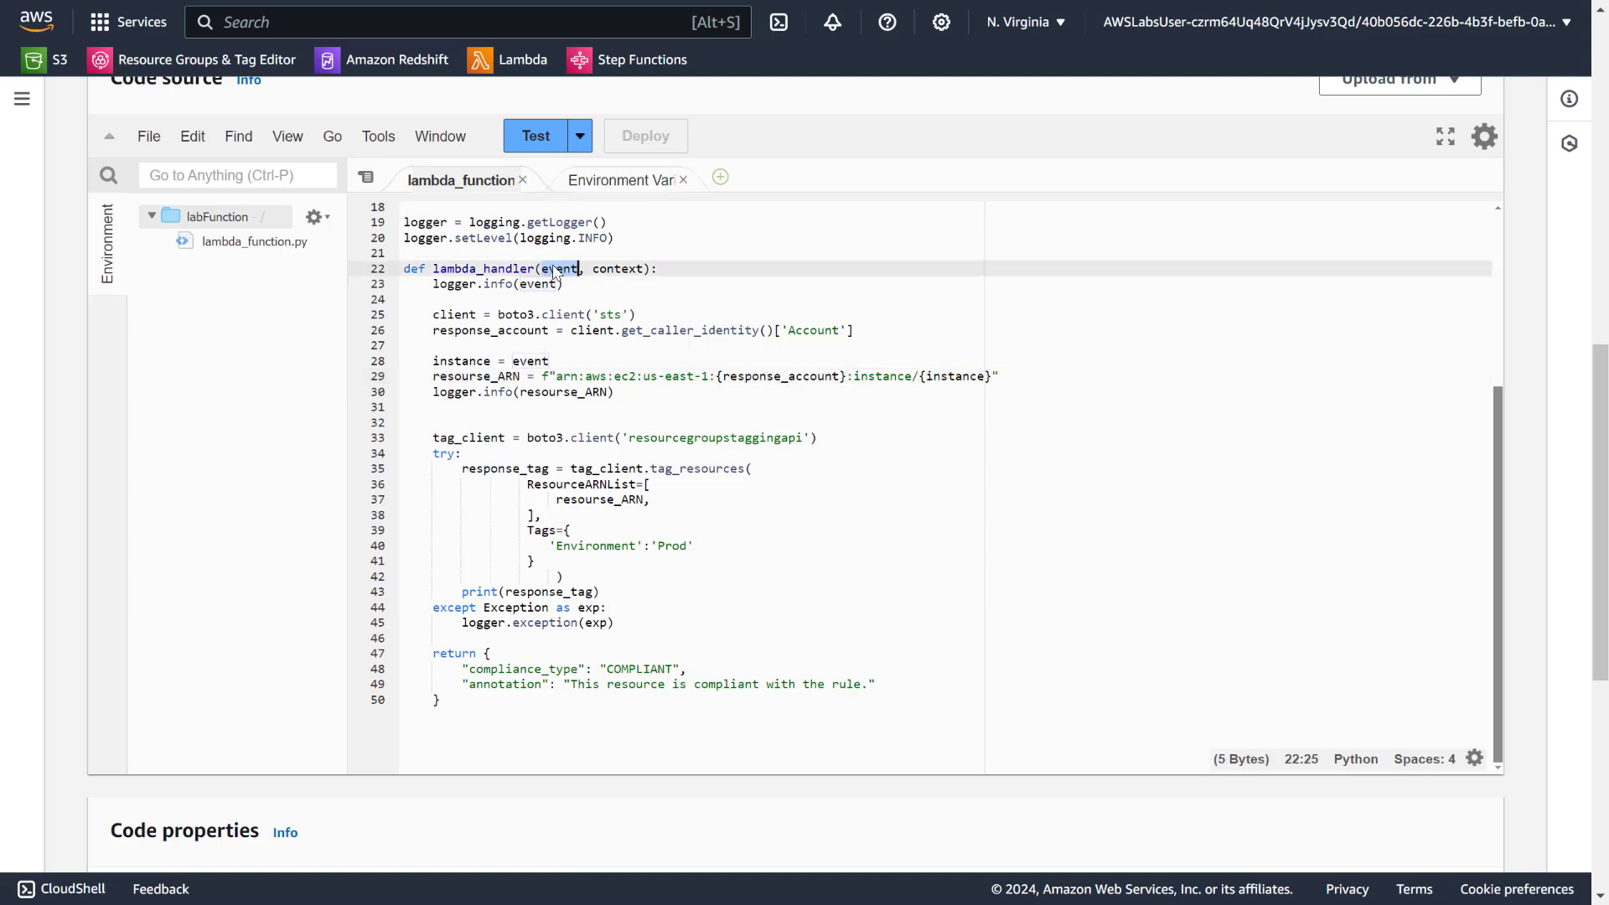
left_click_drag(579, 269, 542, 269)
left_click_drag(549, 361, 513, 362)
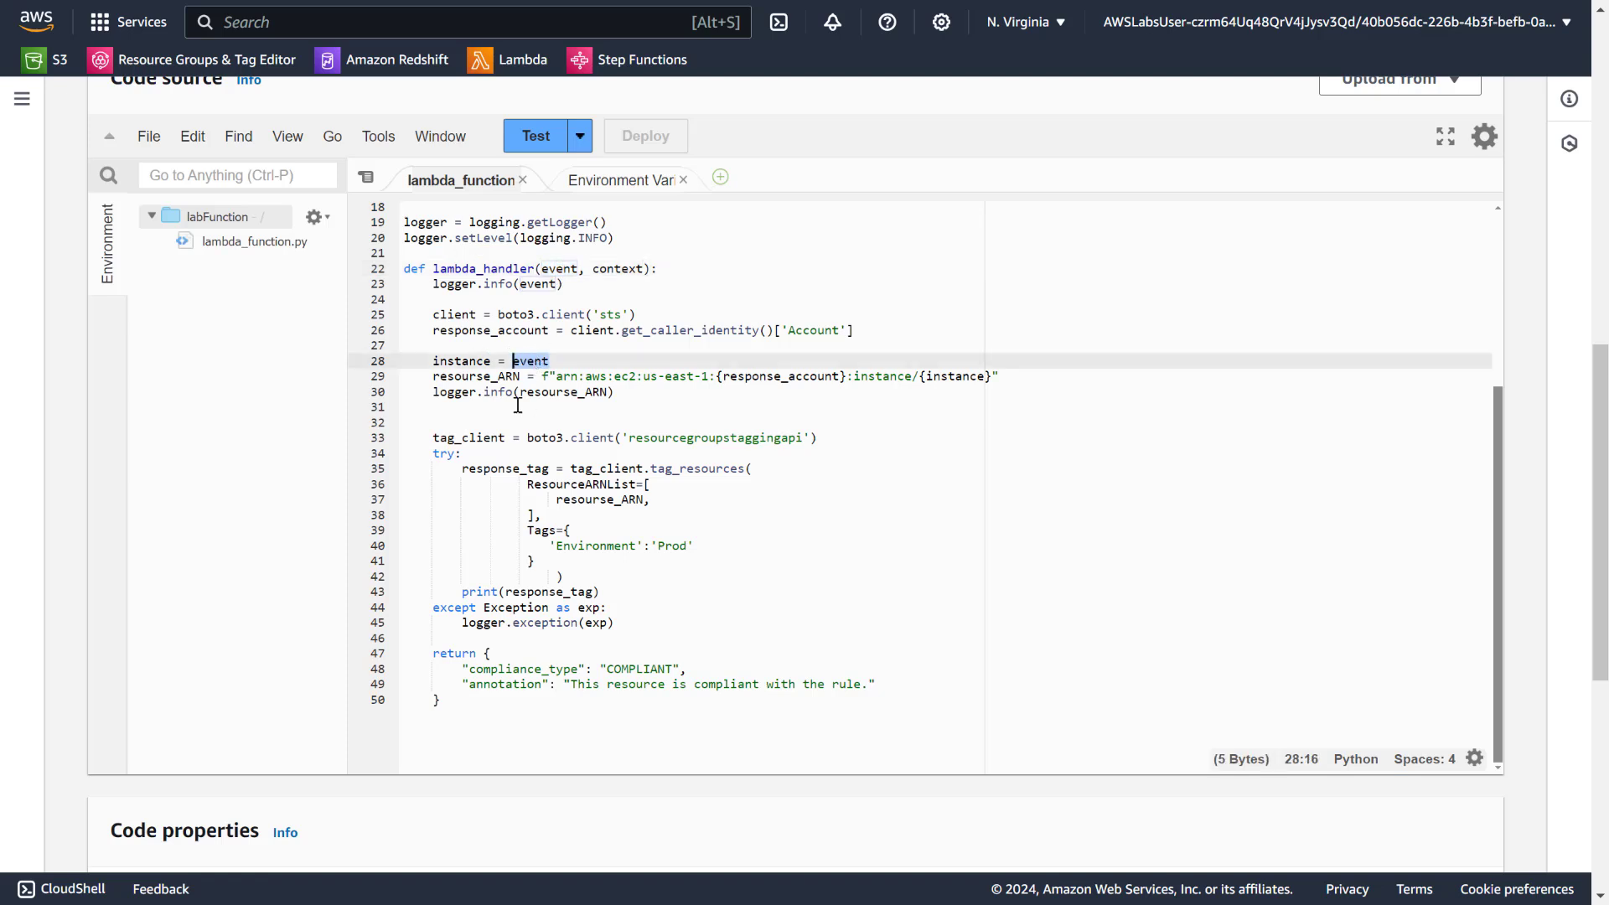
double_click(458, 359)
double_click(923, 380)
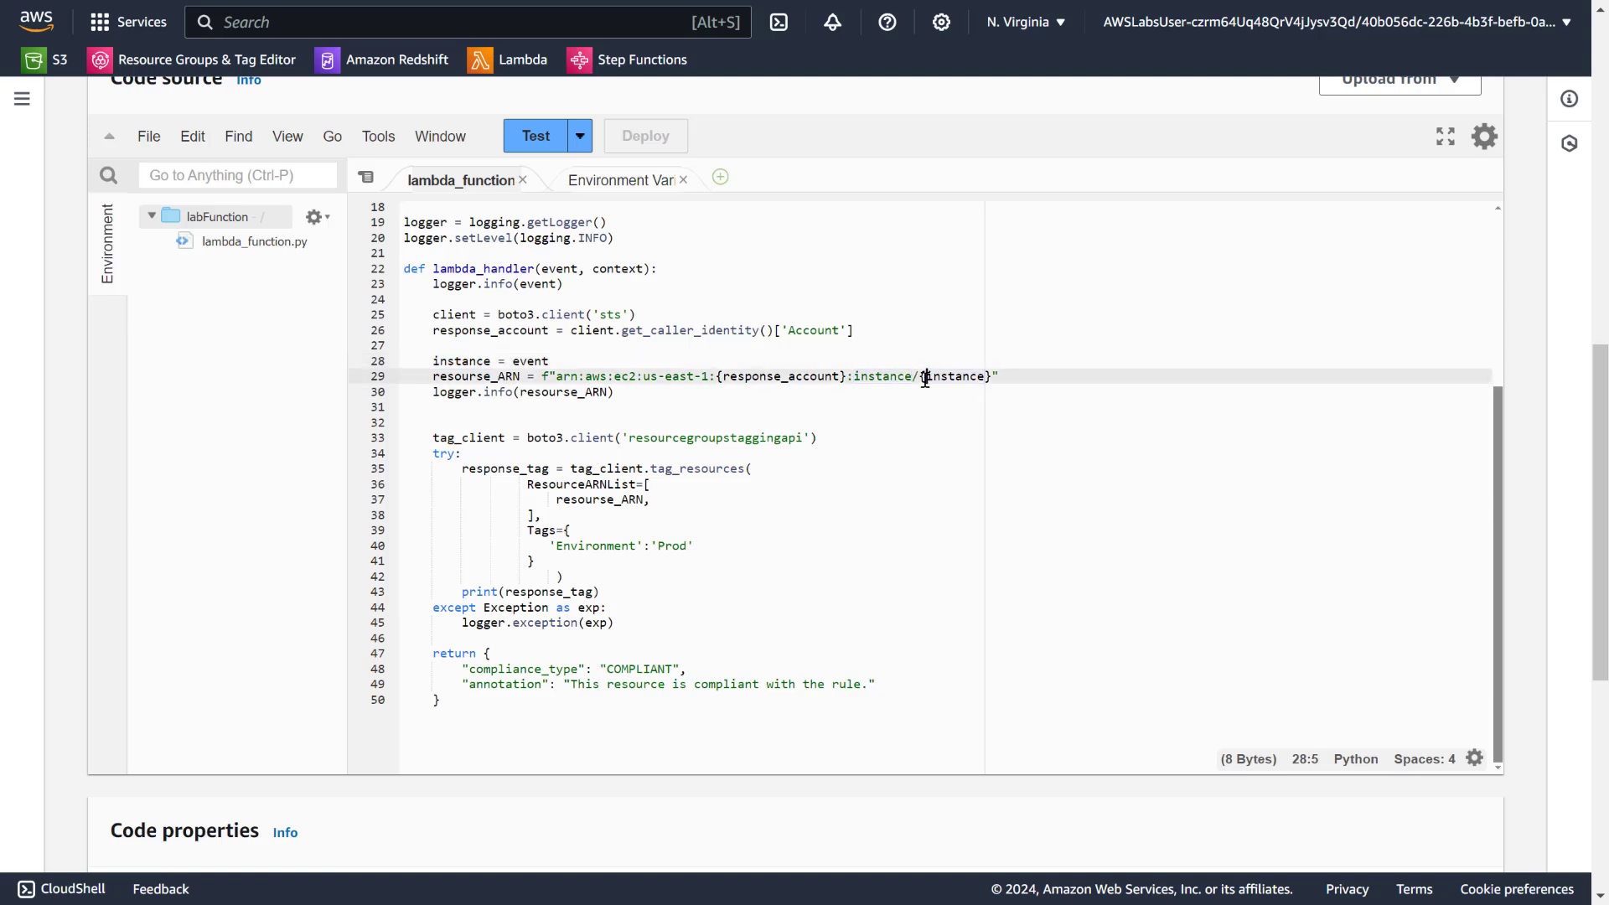
double_click(746, 375)
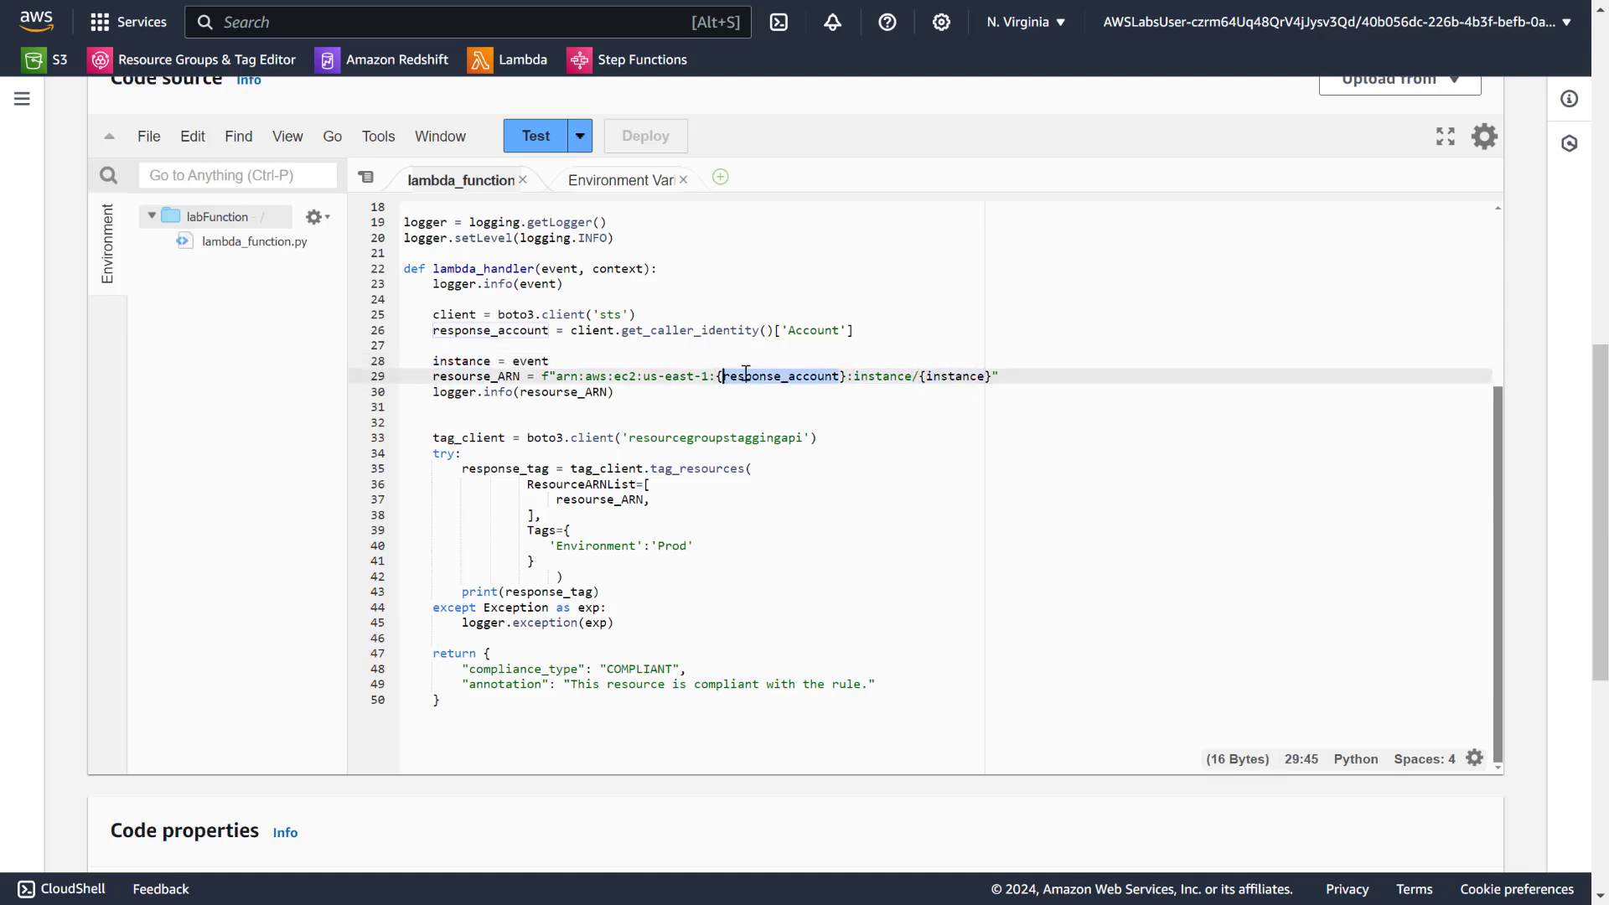
double_click(461, 330)
left_click_drag(855, 331, 403, 329)
Examine the 'Environment':'Prod' tag assignment and the returned compliance annotation in labFunction's code, highlighting both.
scroll(541, 455, "down", 1)
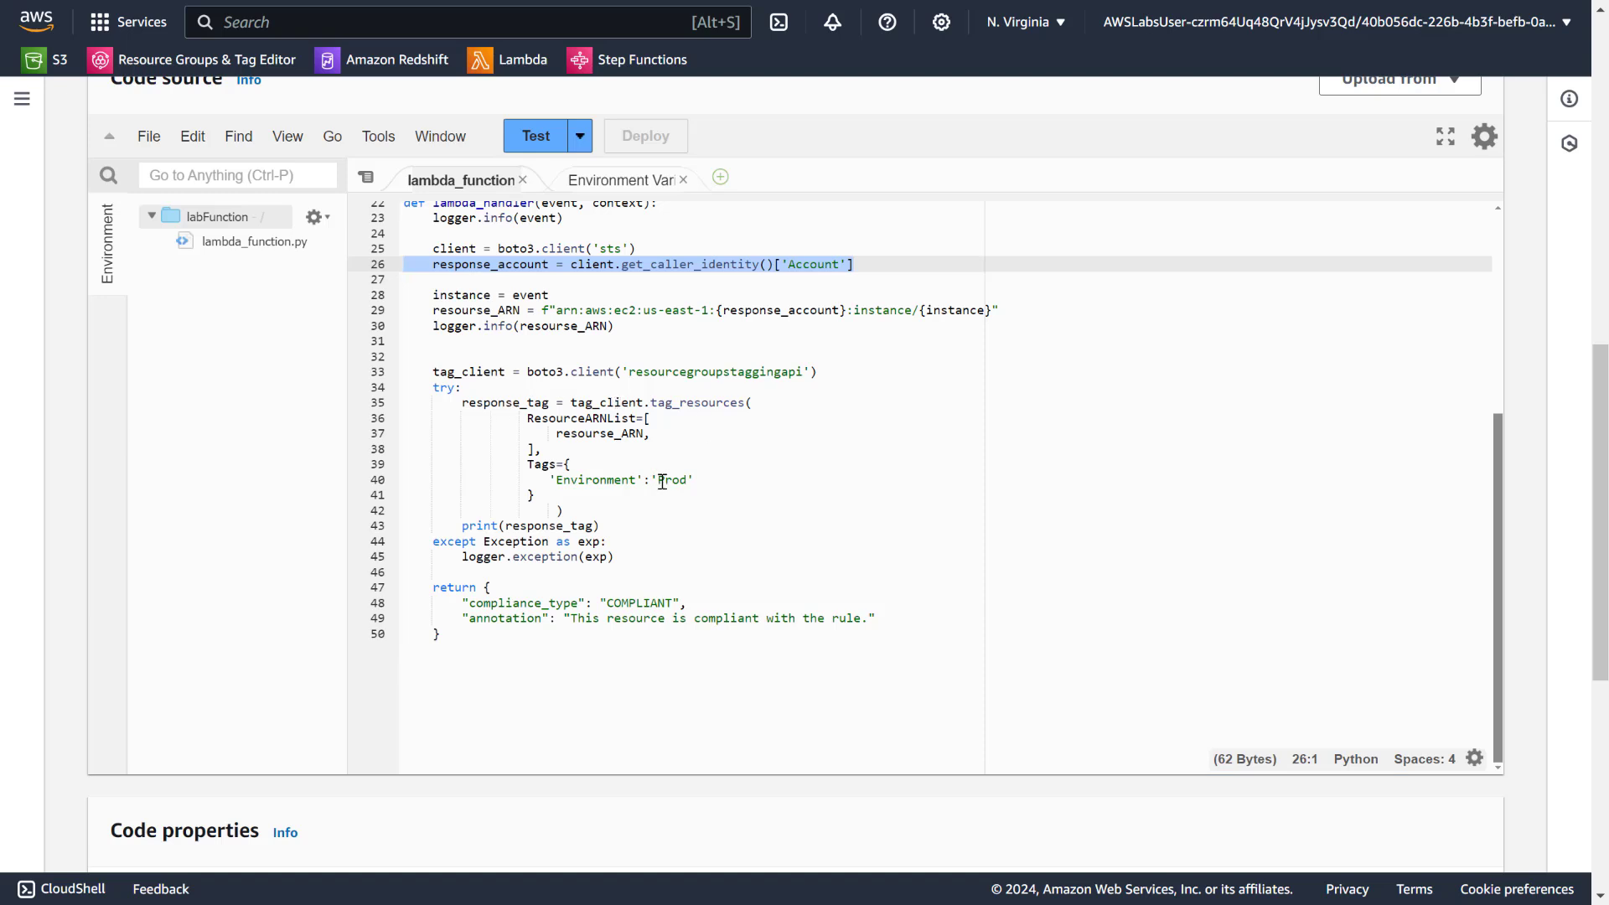
left_click_drag(549, 480, 767, 484)
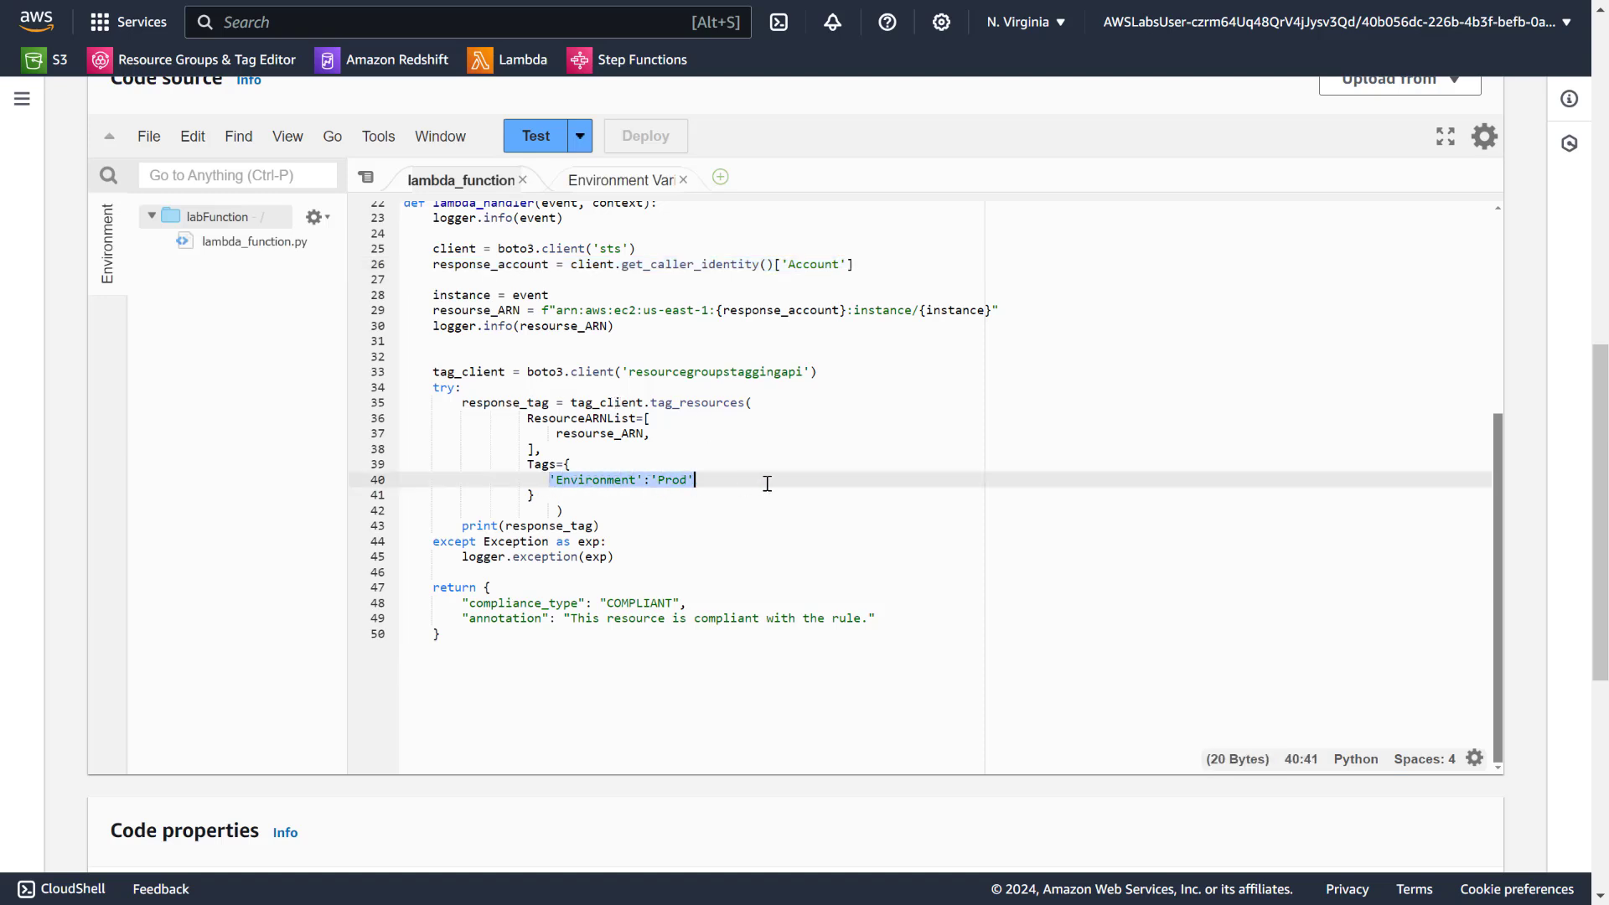
scroll(566, 513, "down", 1)
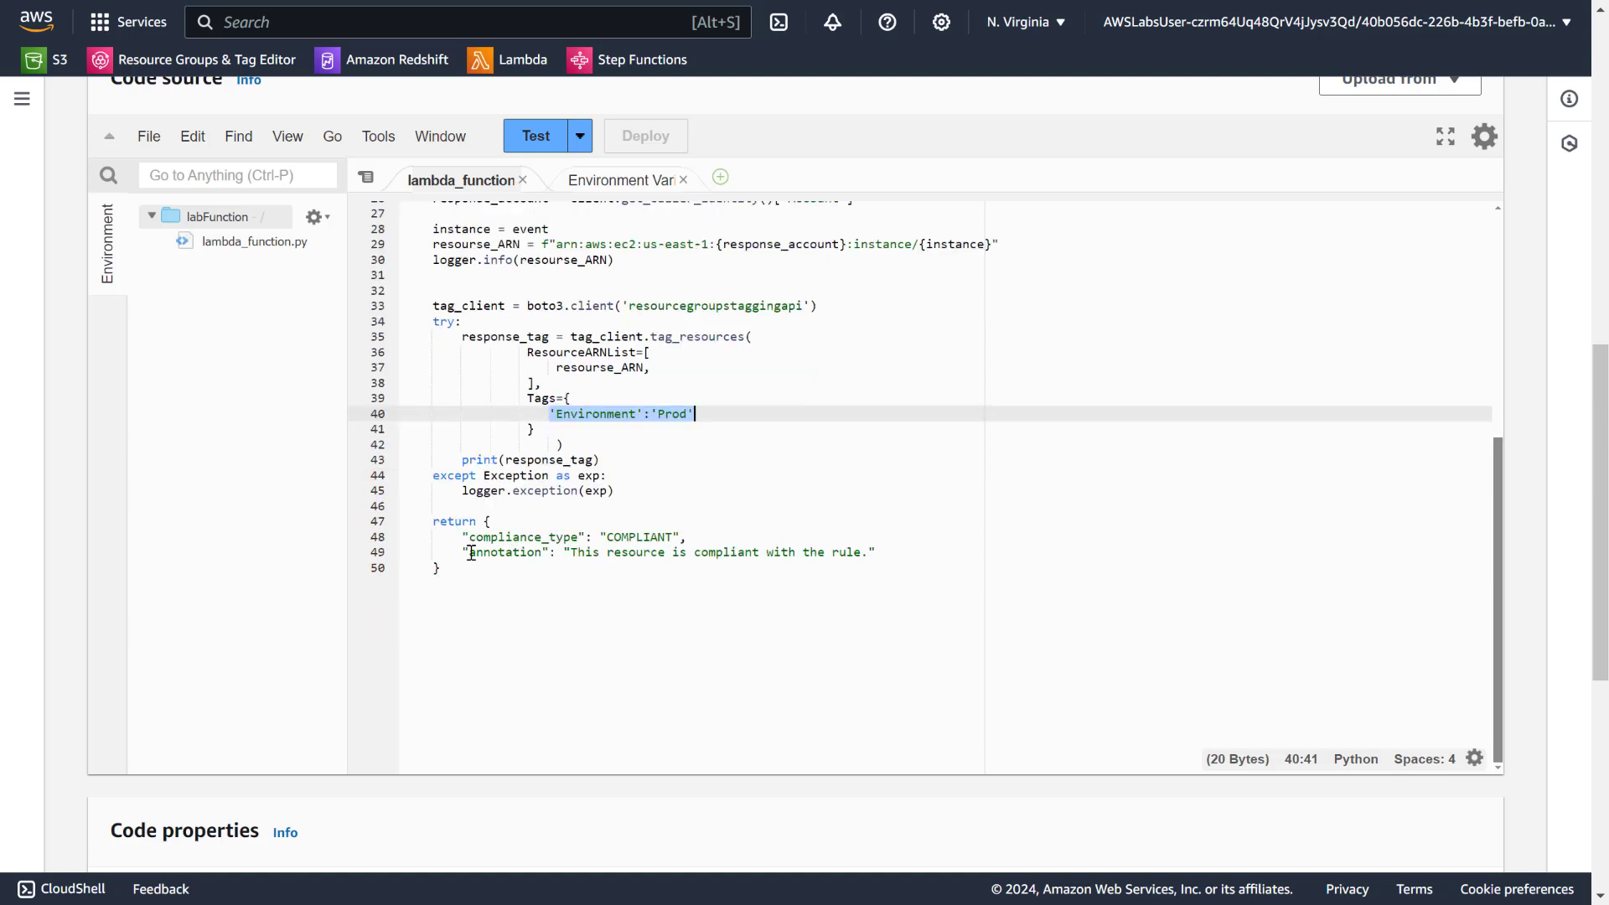
left_click_drag(472, 554, 870, 553)
left_click(754, 553)
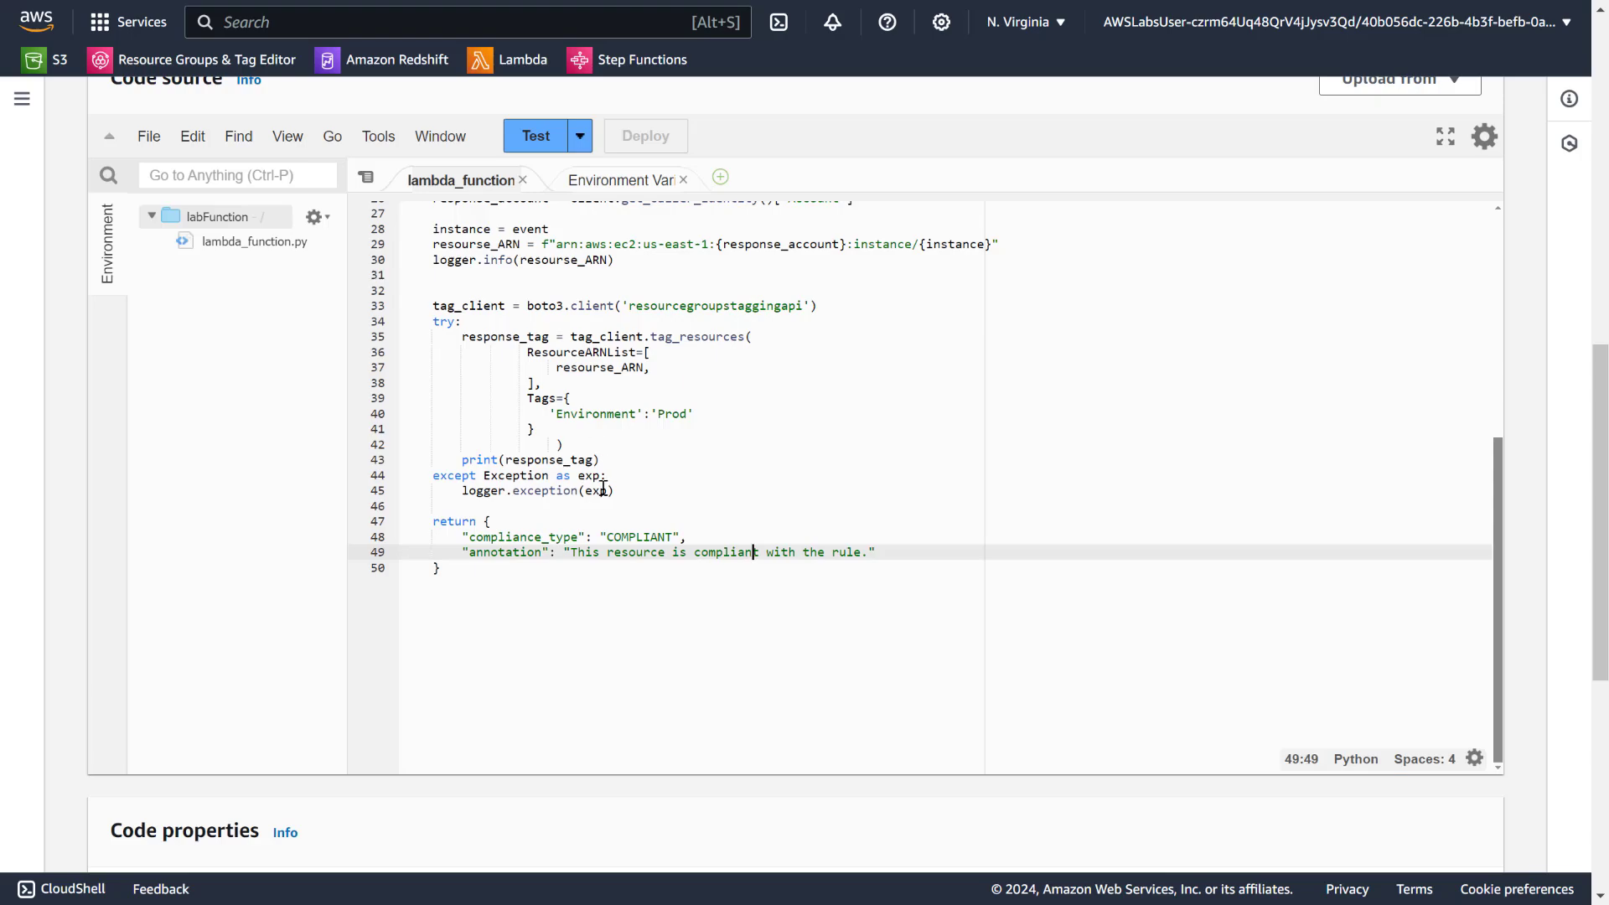
Return to the Lambda functions list and open the labFunction-DIY function.
scroll(603, 489, "up", 4)
scroll(647, 455, "up", 5)
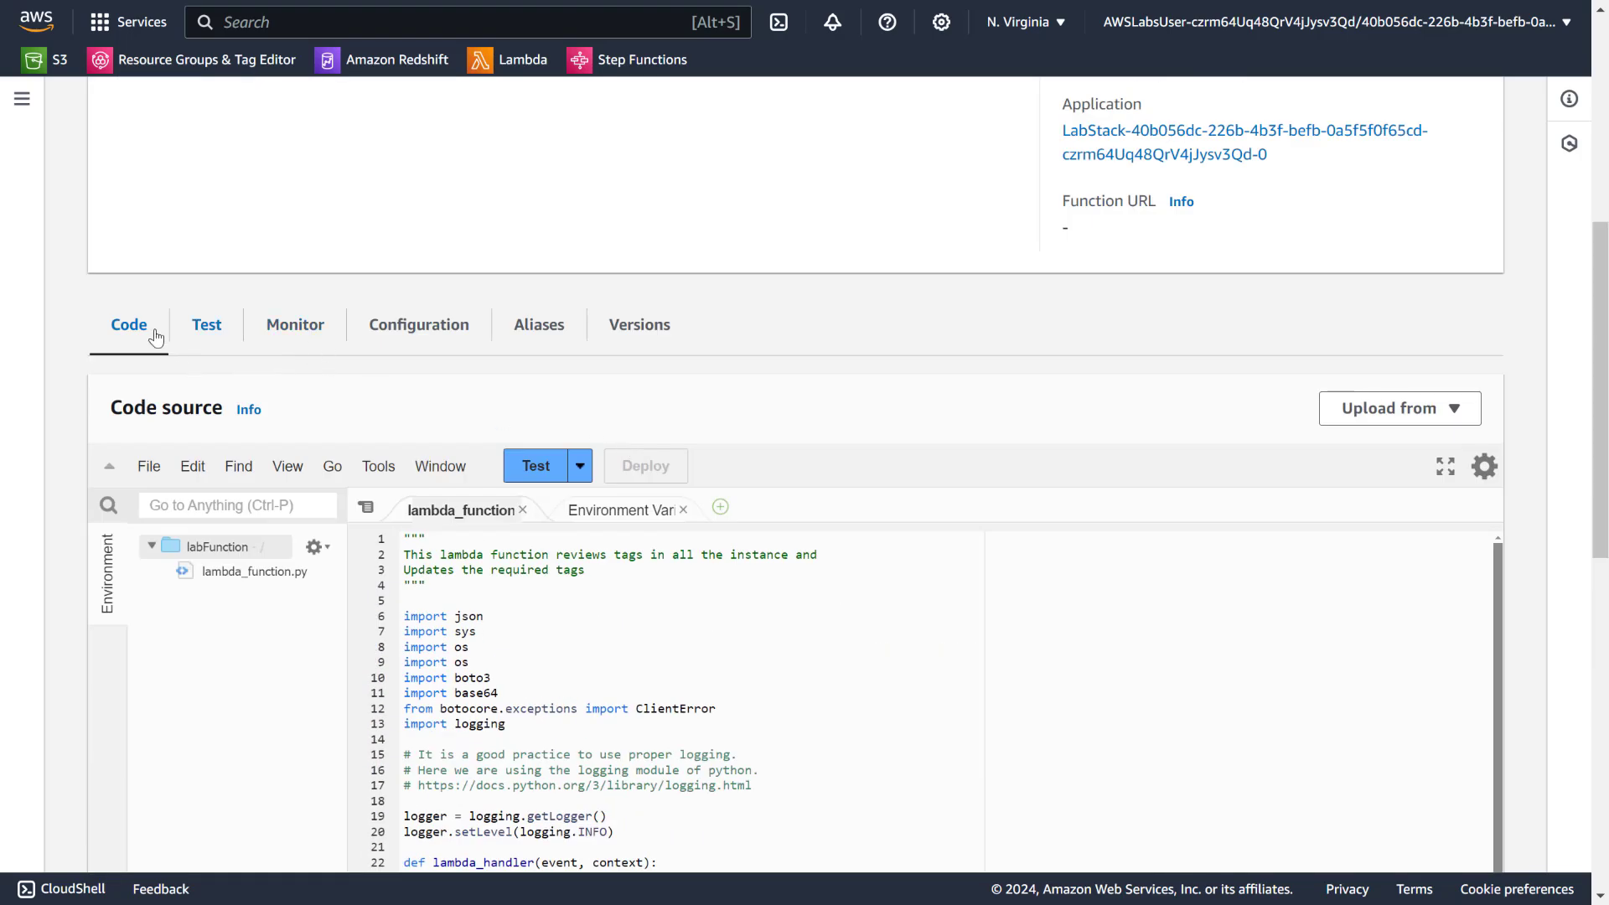
scroll(216, 316, "up", 5)
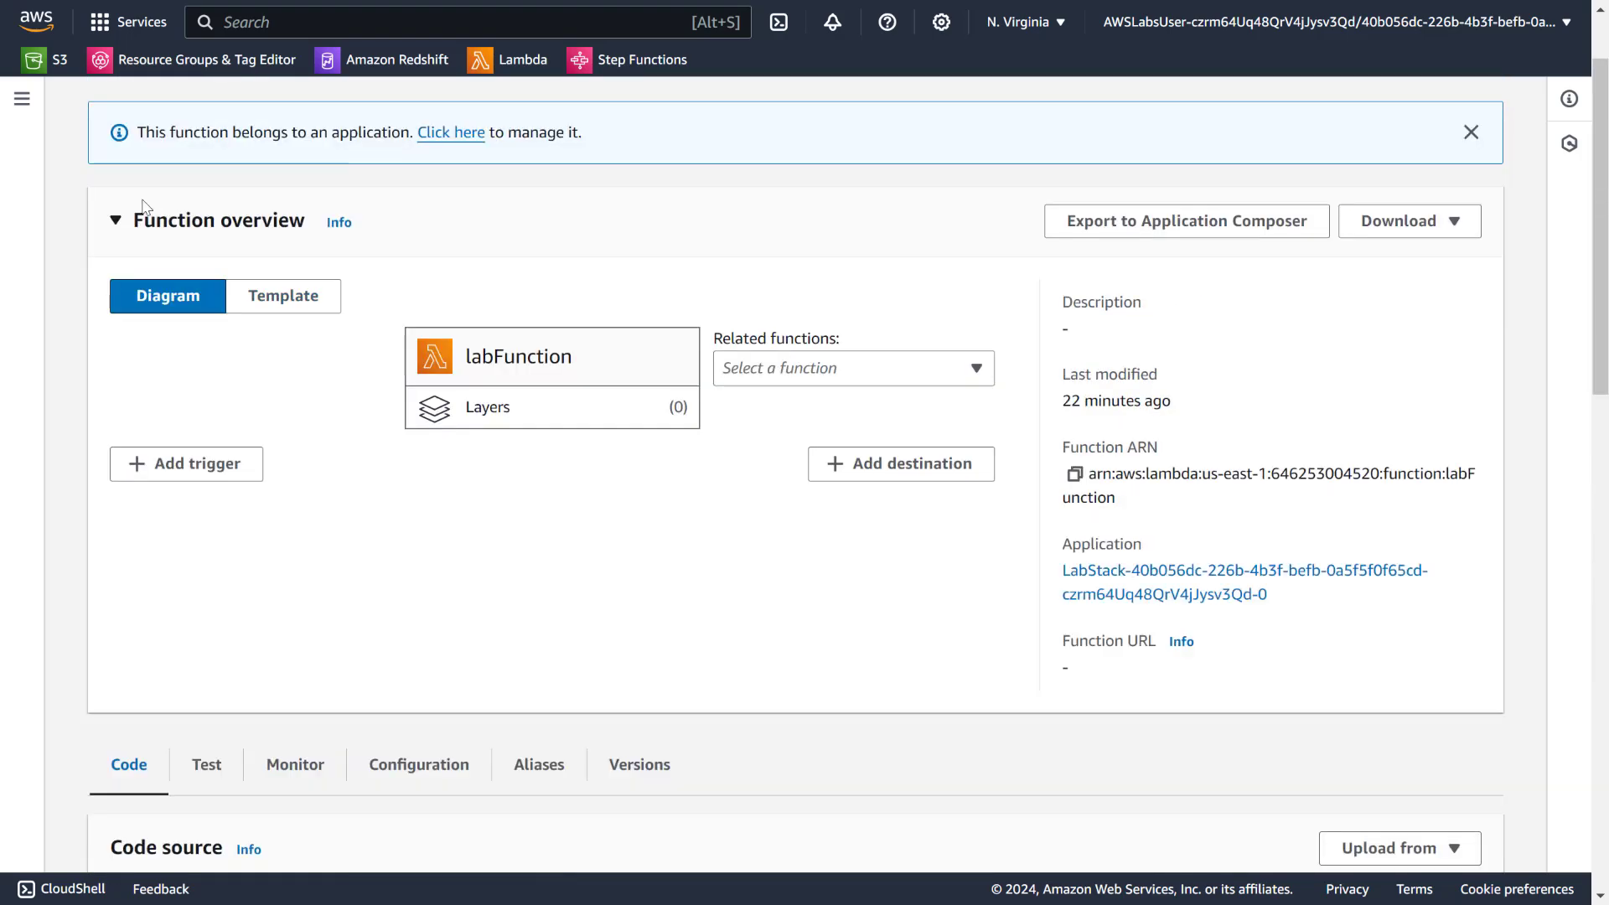
left_click(23, 101)
left_click(74, 247)
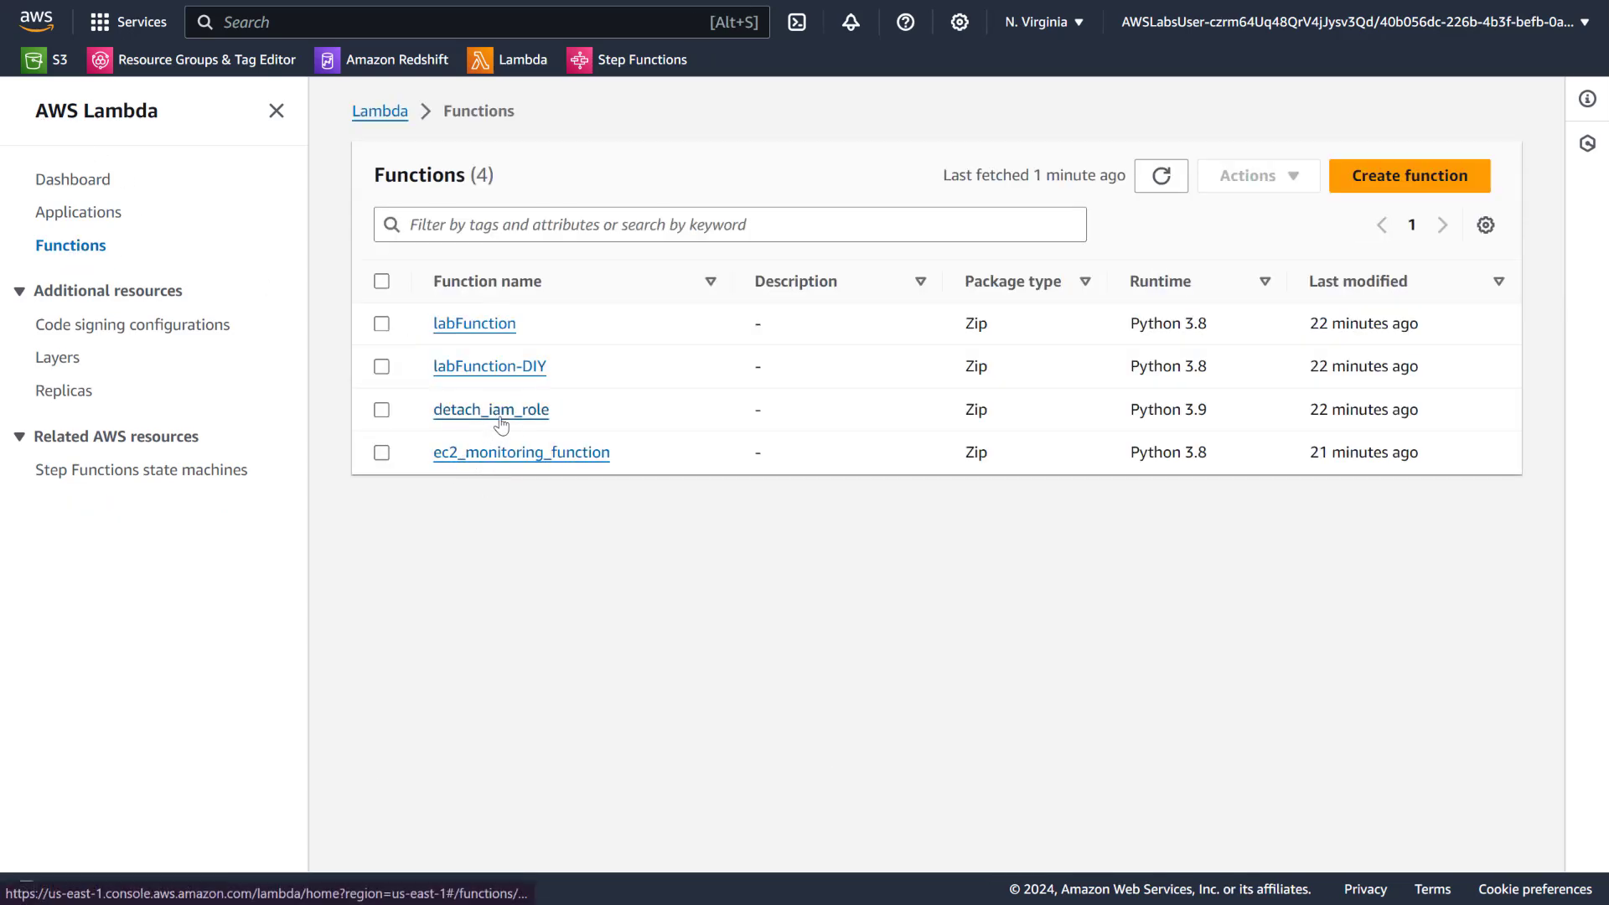
left_click(512, 375)
Review labFunction-DIY's source code, highlighting the LabInstanceProfile name in the associate_iam_instance_profile call.
scroll(326, 434, "down", 1)
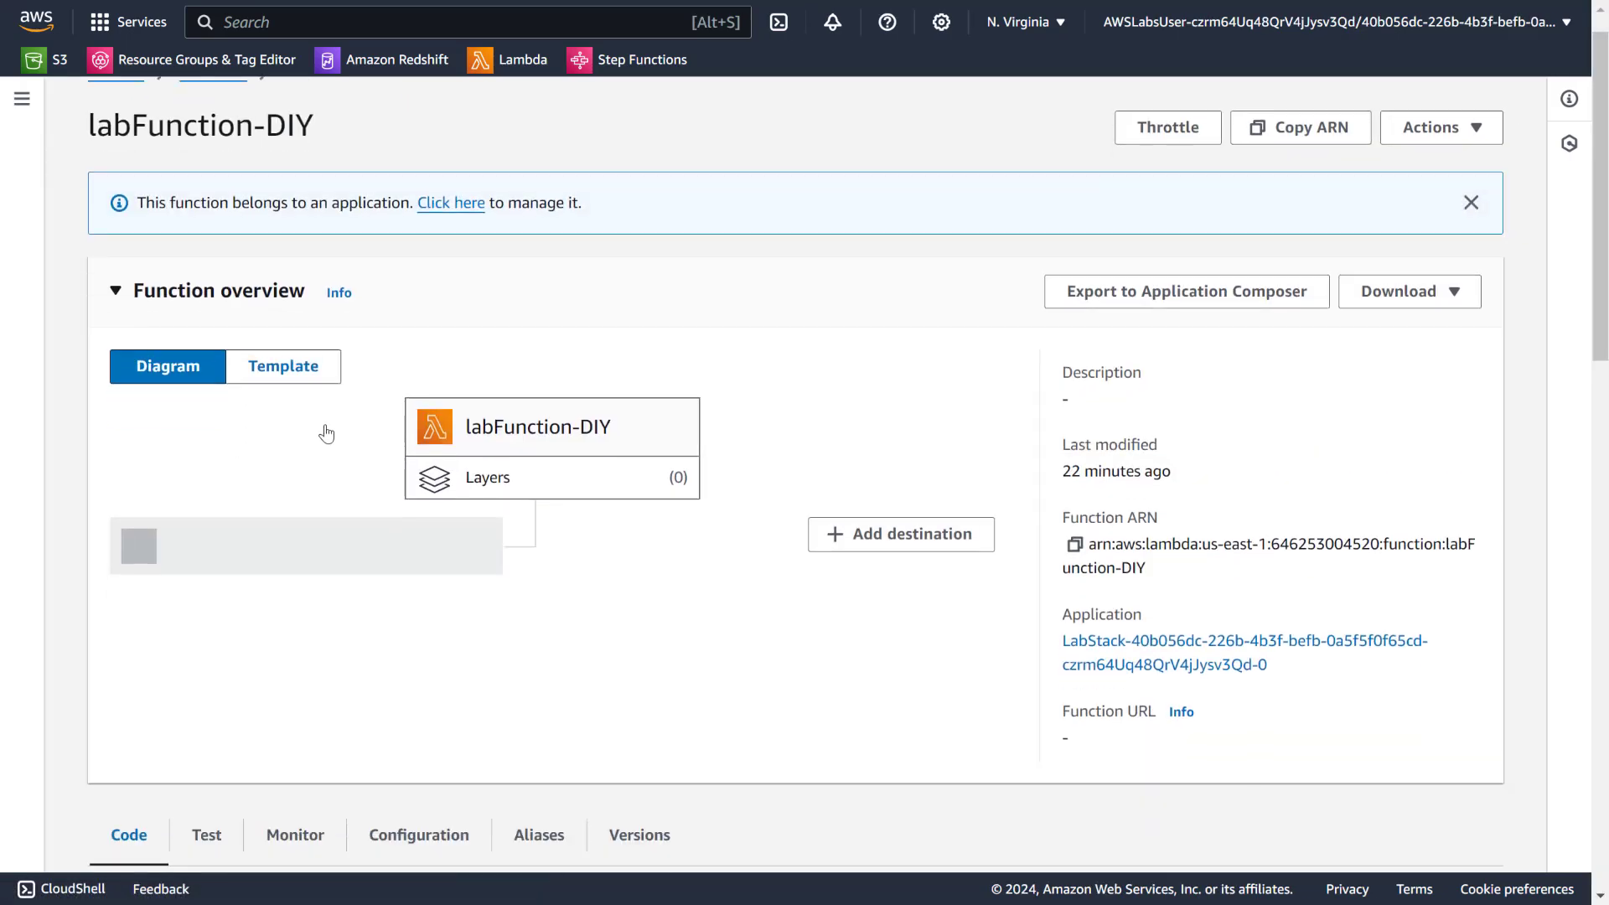
scroll(327, 433, "down", 7)
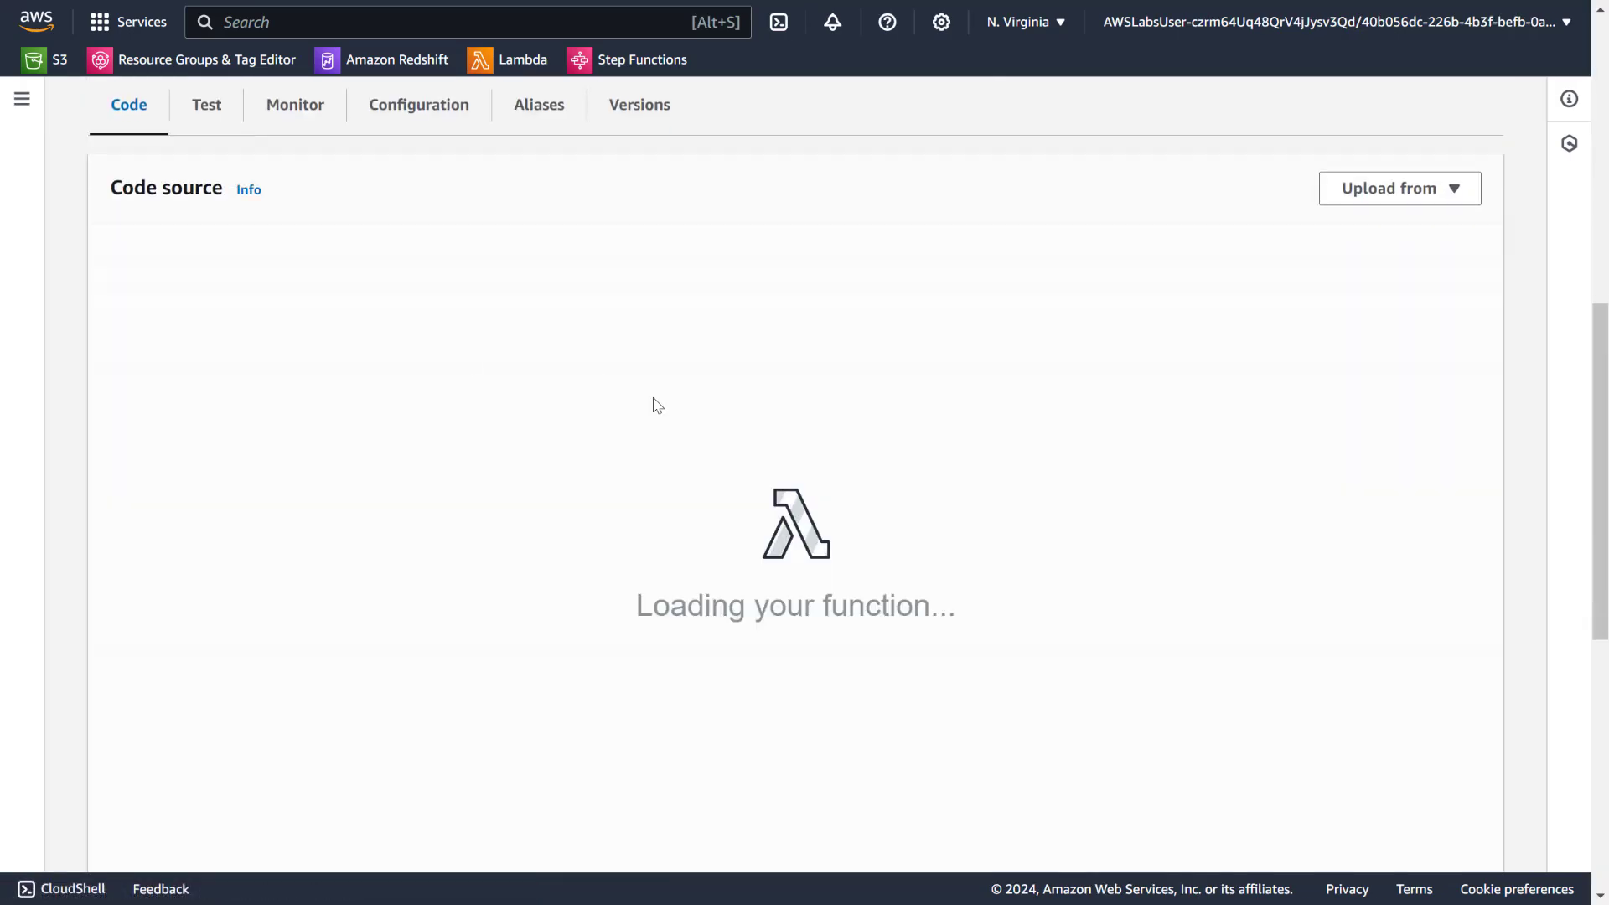
scroll(223, 431, "down", 2)
scroll(893, 321, "down", 3)
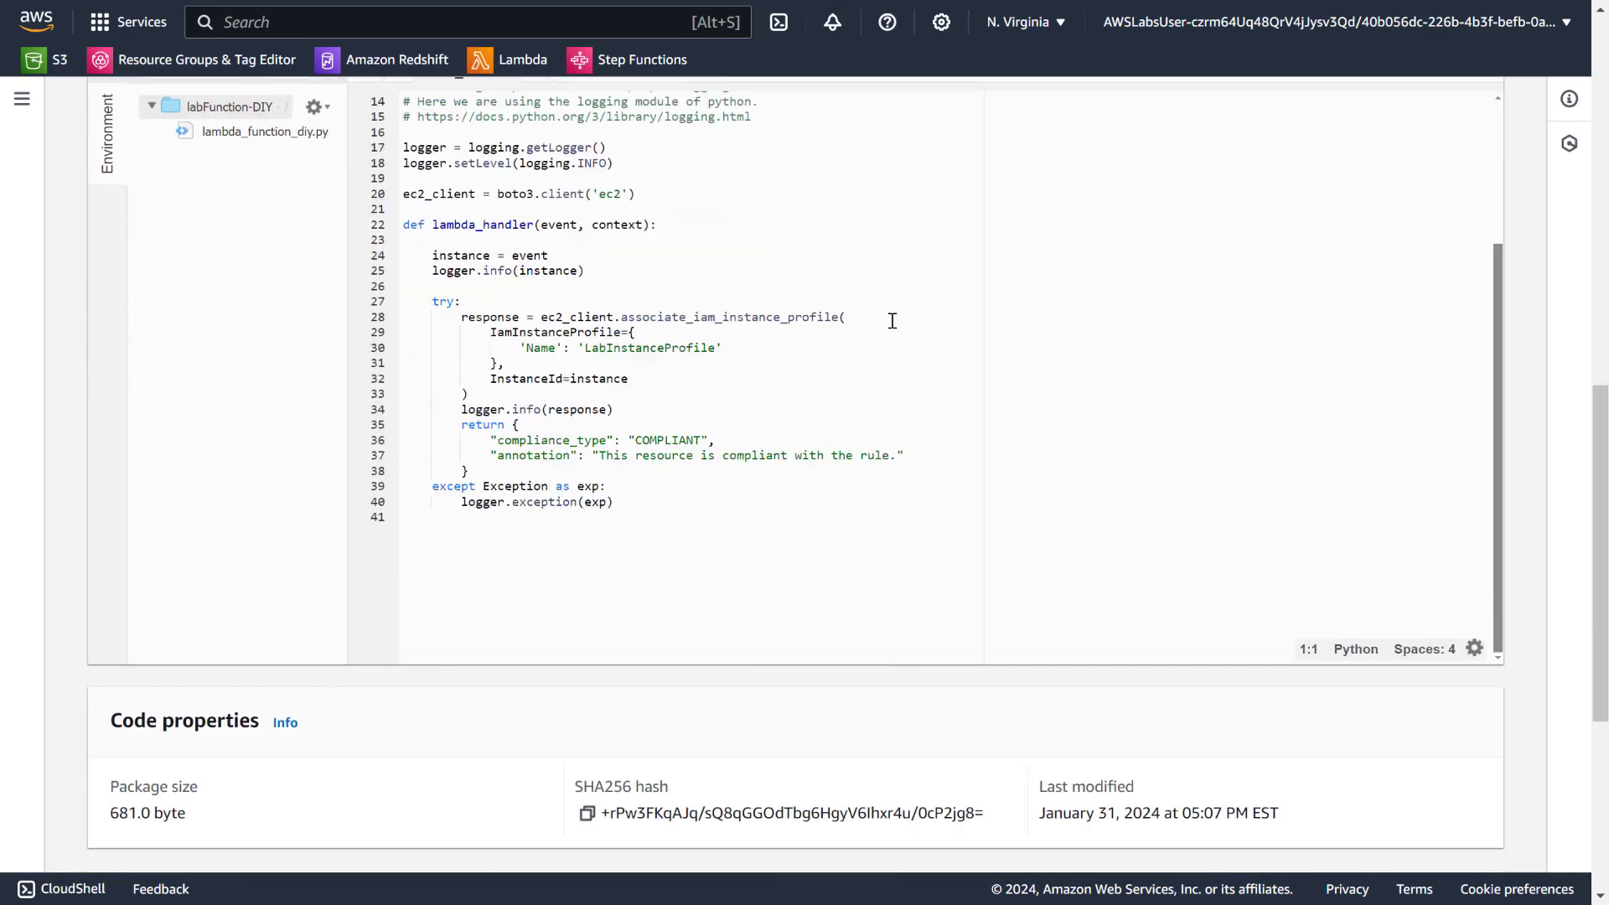
left_click(700, 349)
left_click_drag(717, 349, 585, 349)
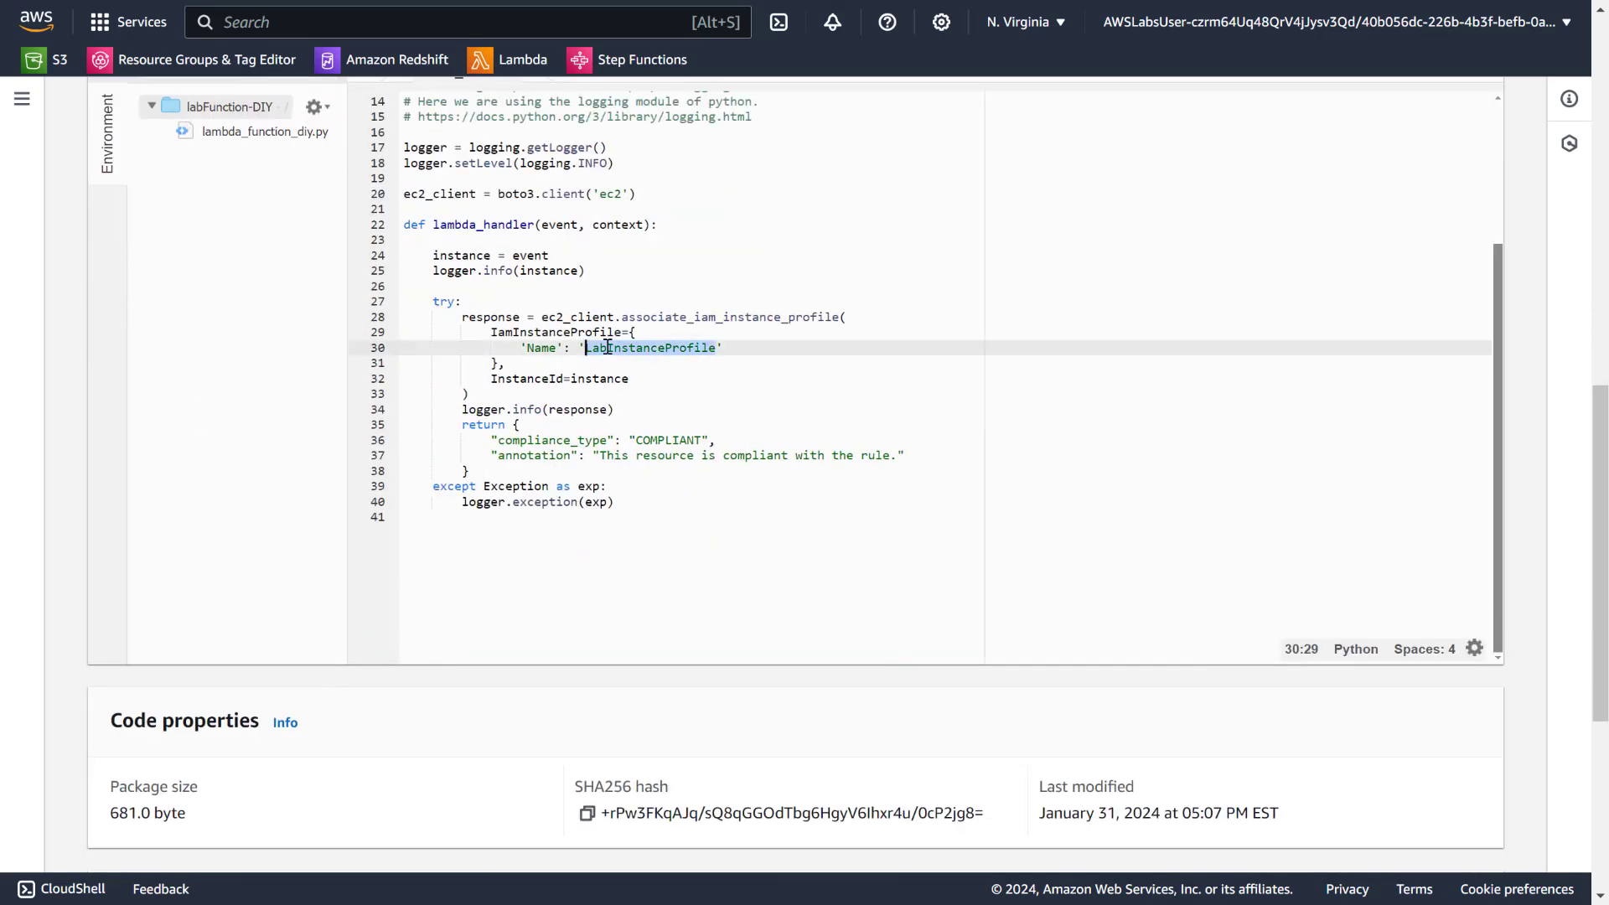
Search the AWS services for "system manger" and open Systems Manager.
scroll(303, 463, "up", 1)
scroll(475, 388, "up", 10)
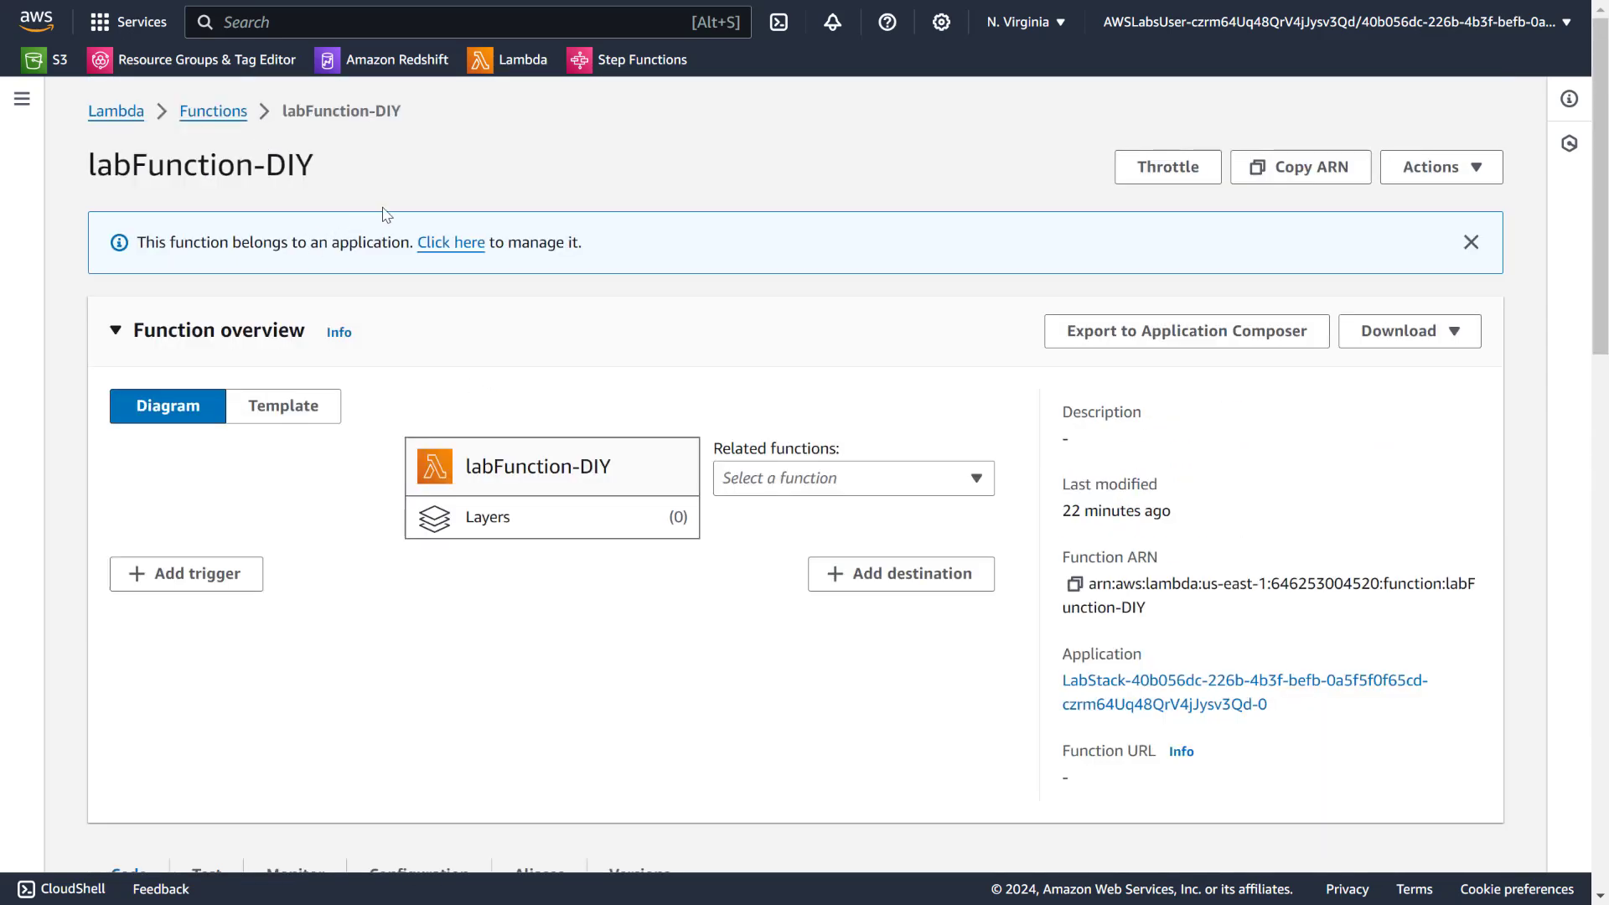
left_click(523, 36)
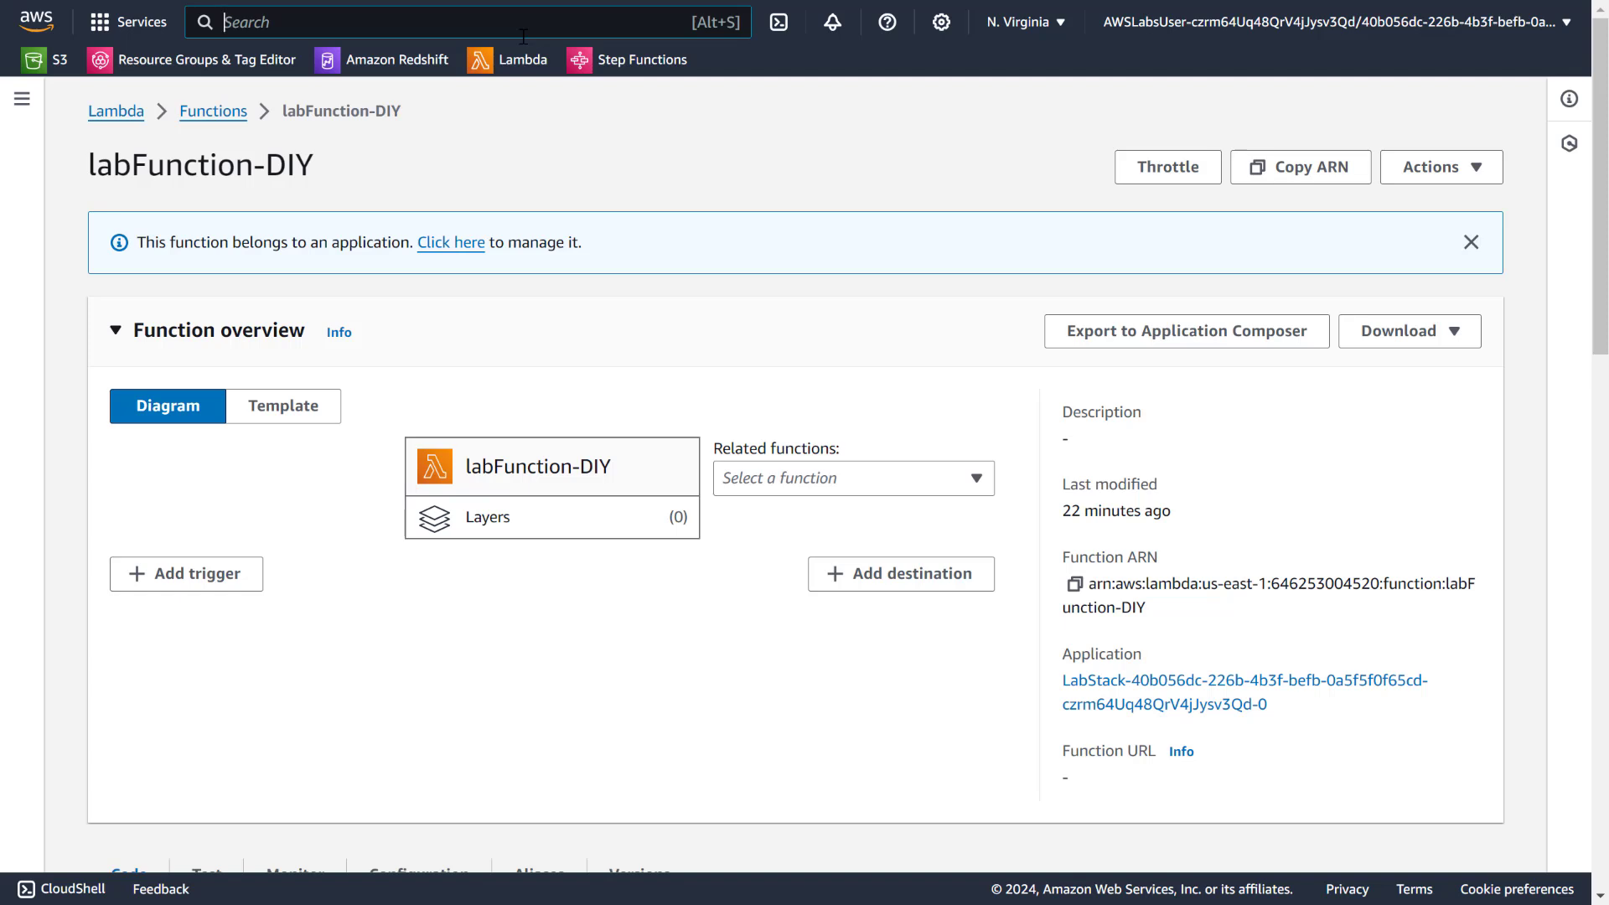
type("system")
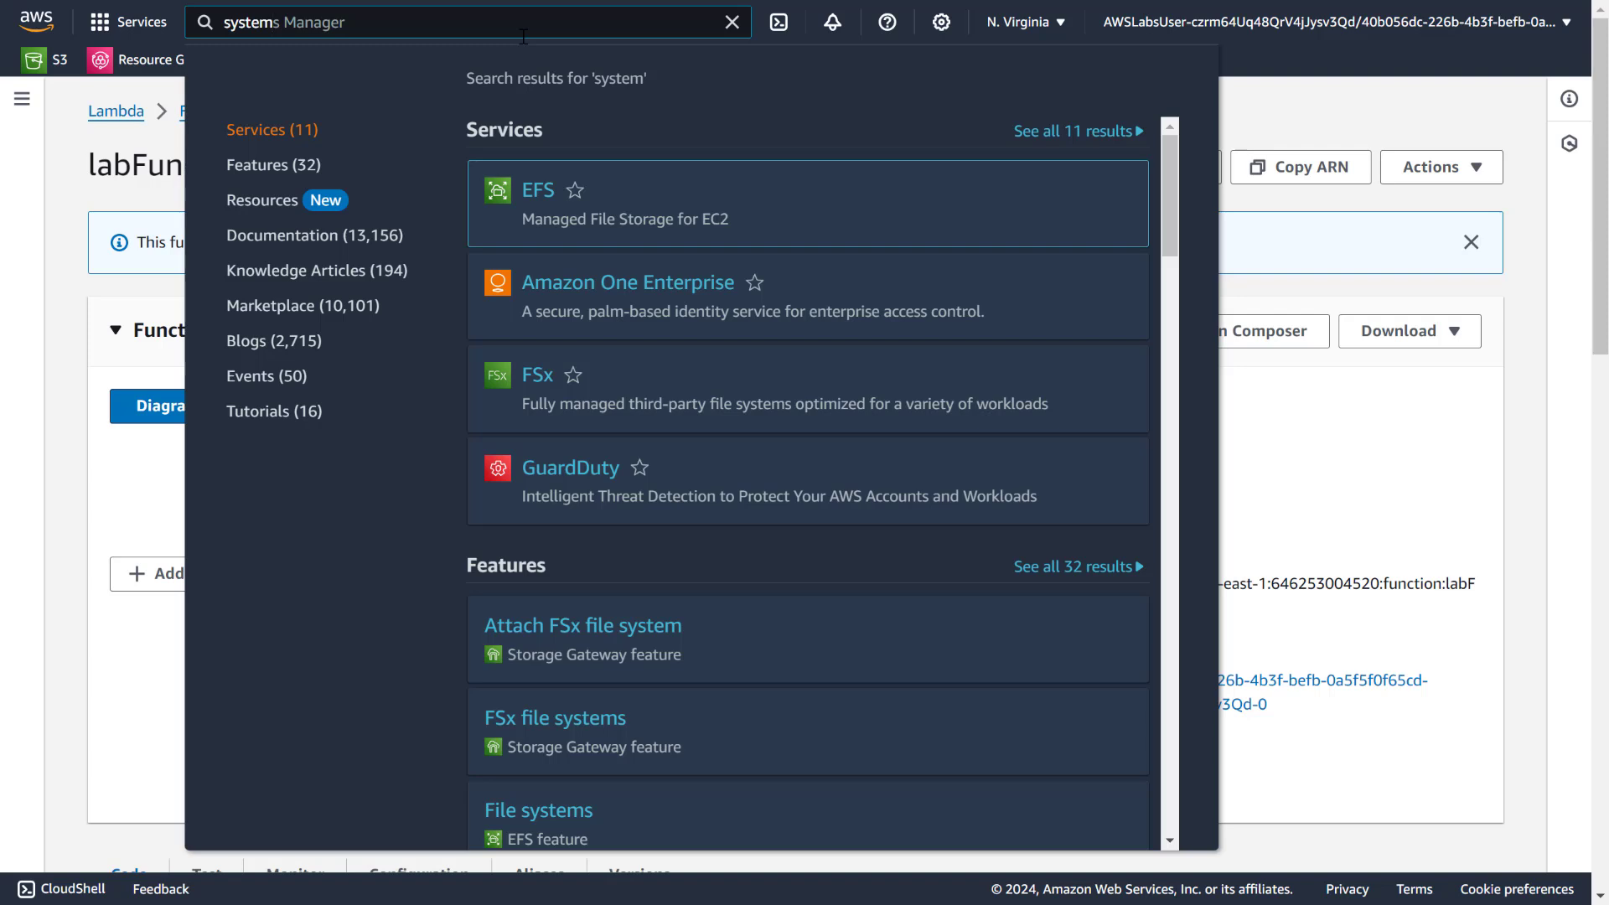
type("manger")
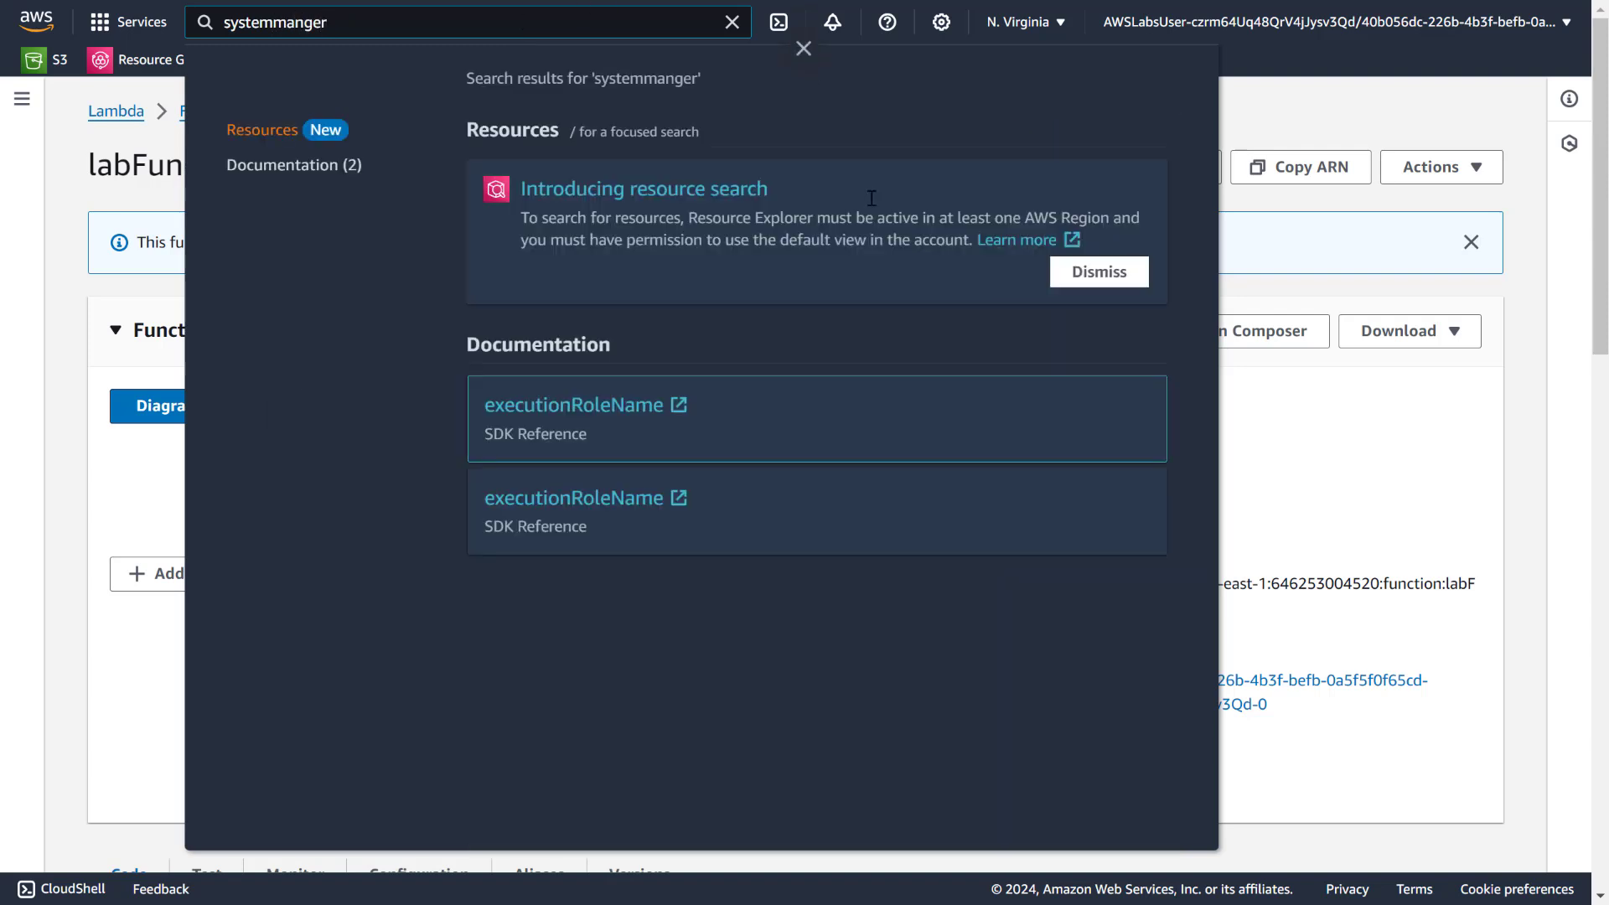
left_click(275, 22)
type("s")
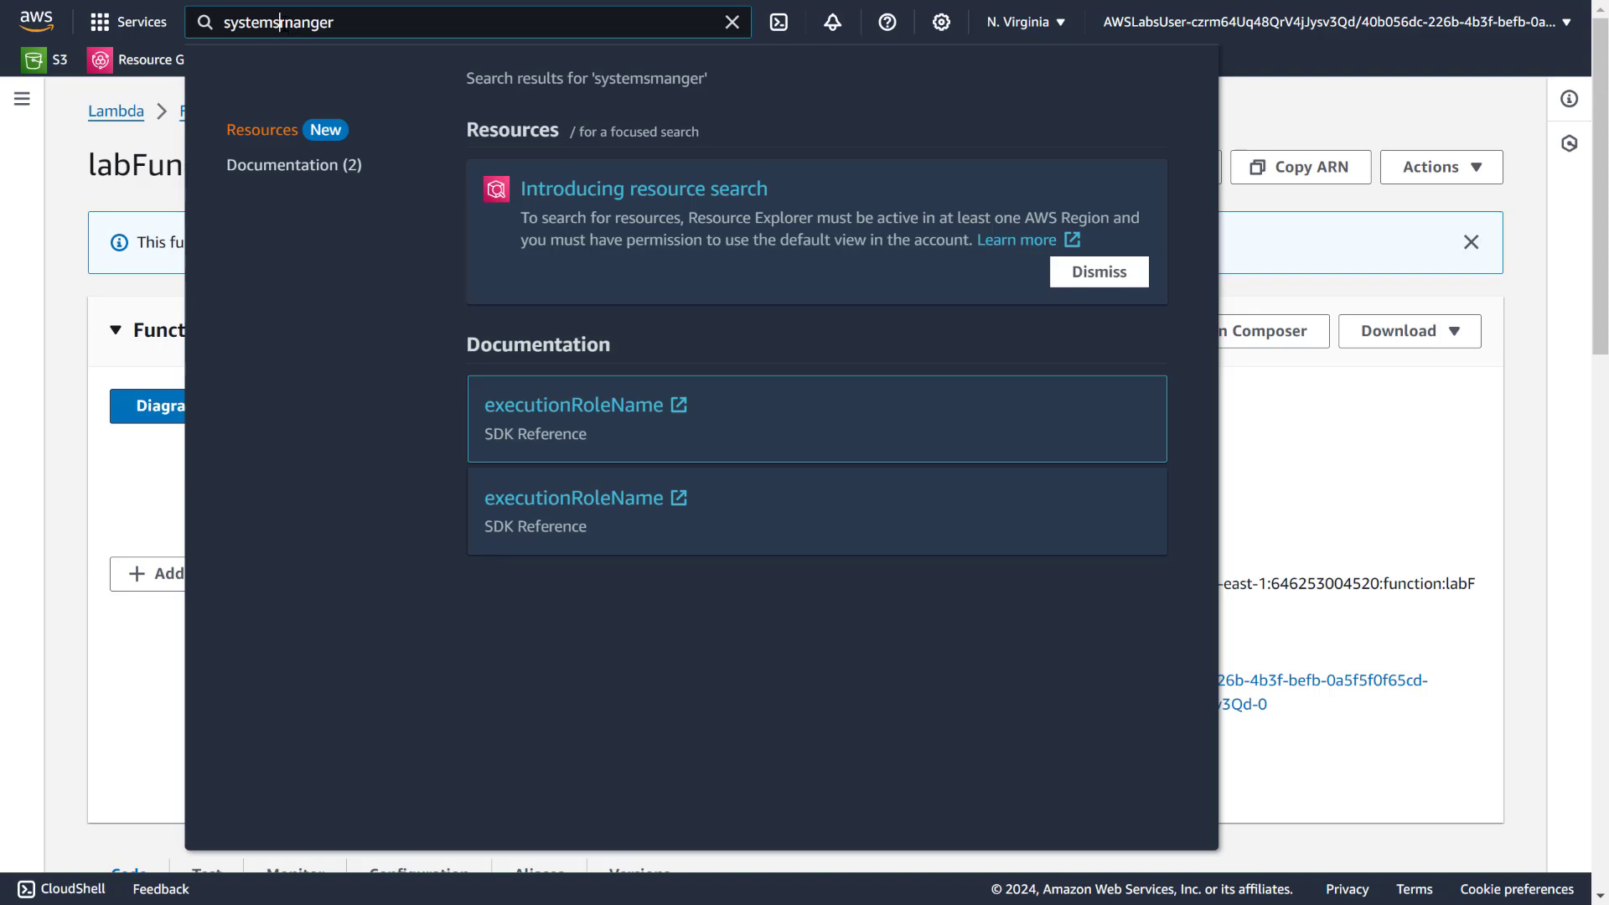
key("BackSpace")
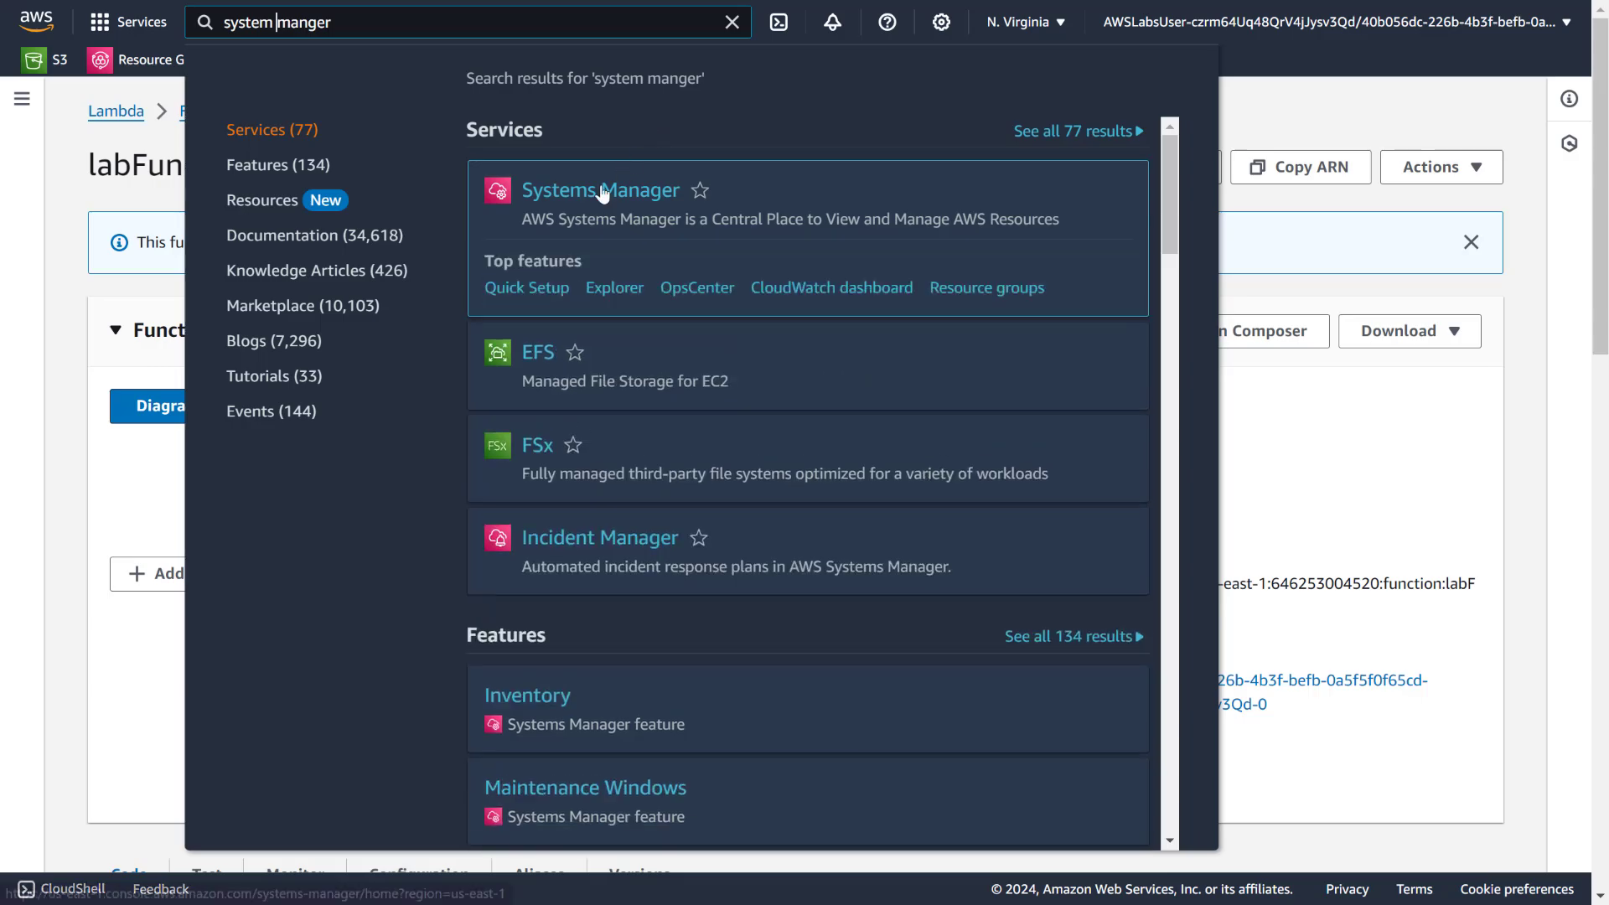
left_click(600, 191)
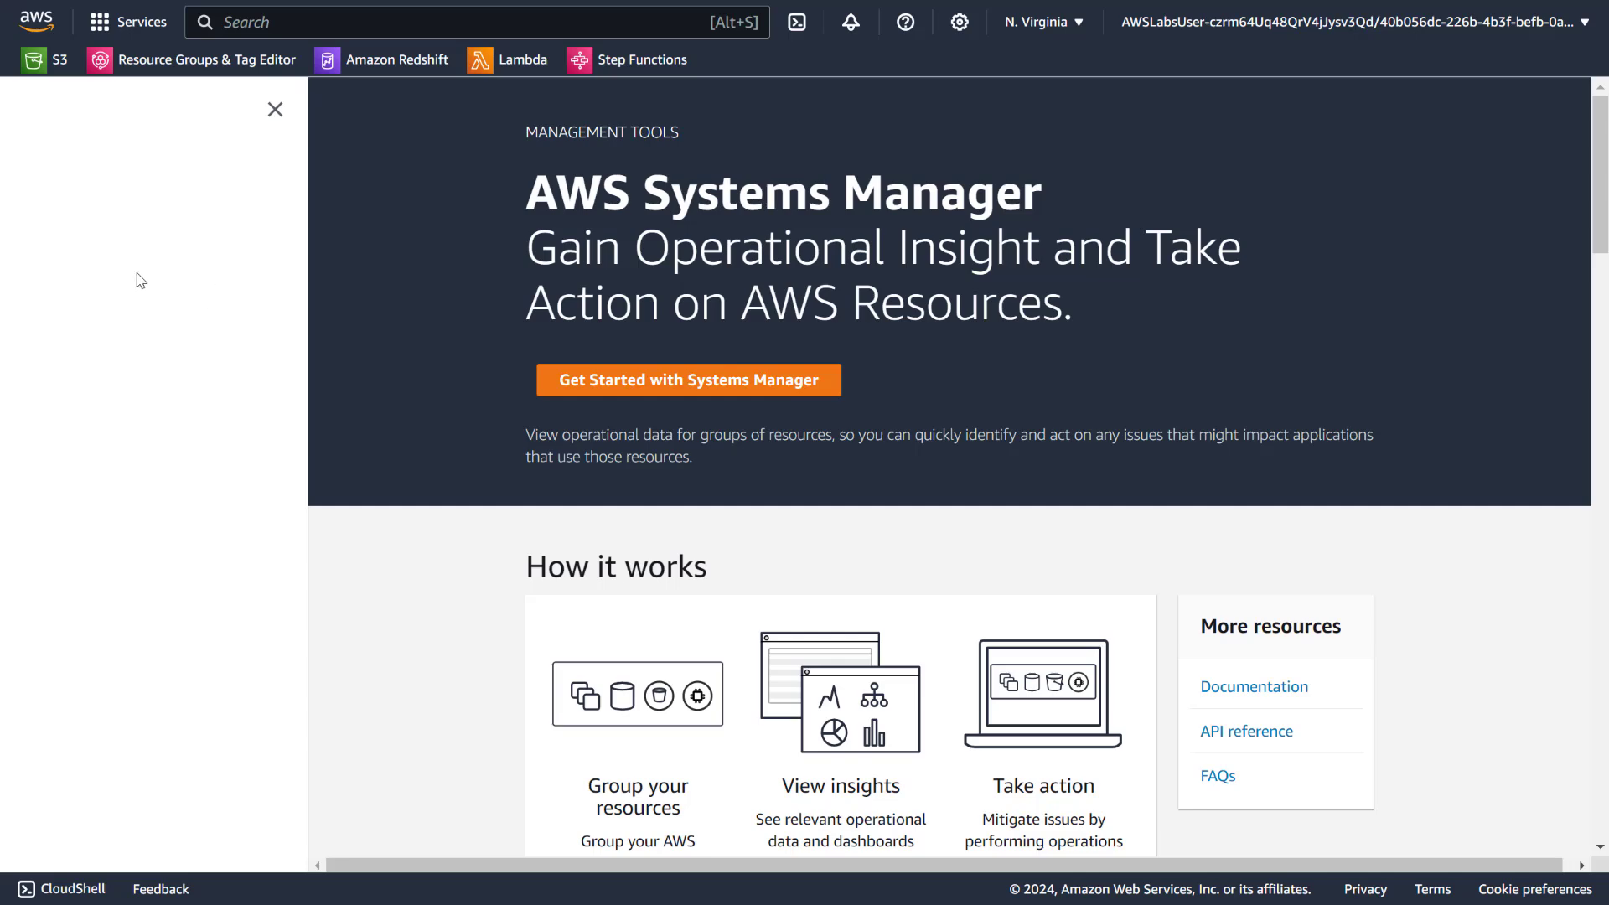
Dismiss the Quick Setup authorization error and open the Documents page under Shared Resources in Systems Manager.
left_click(275, 109)
left_click(23, 172)
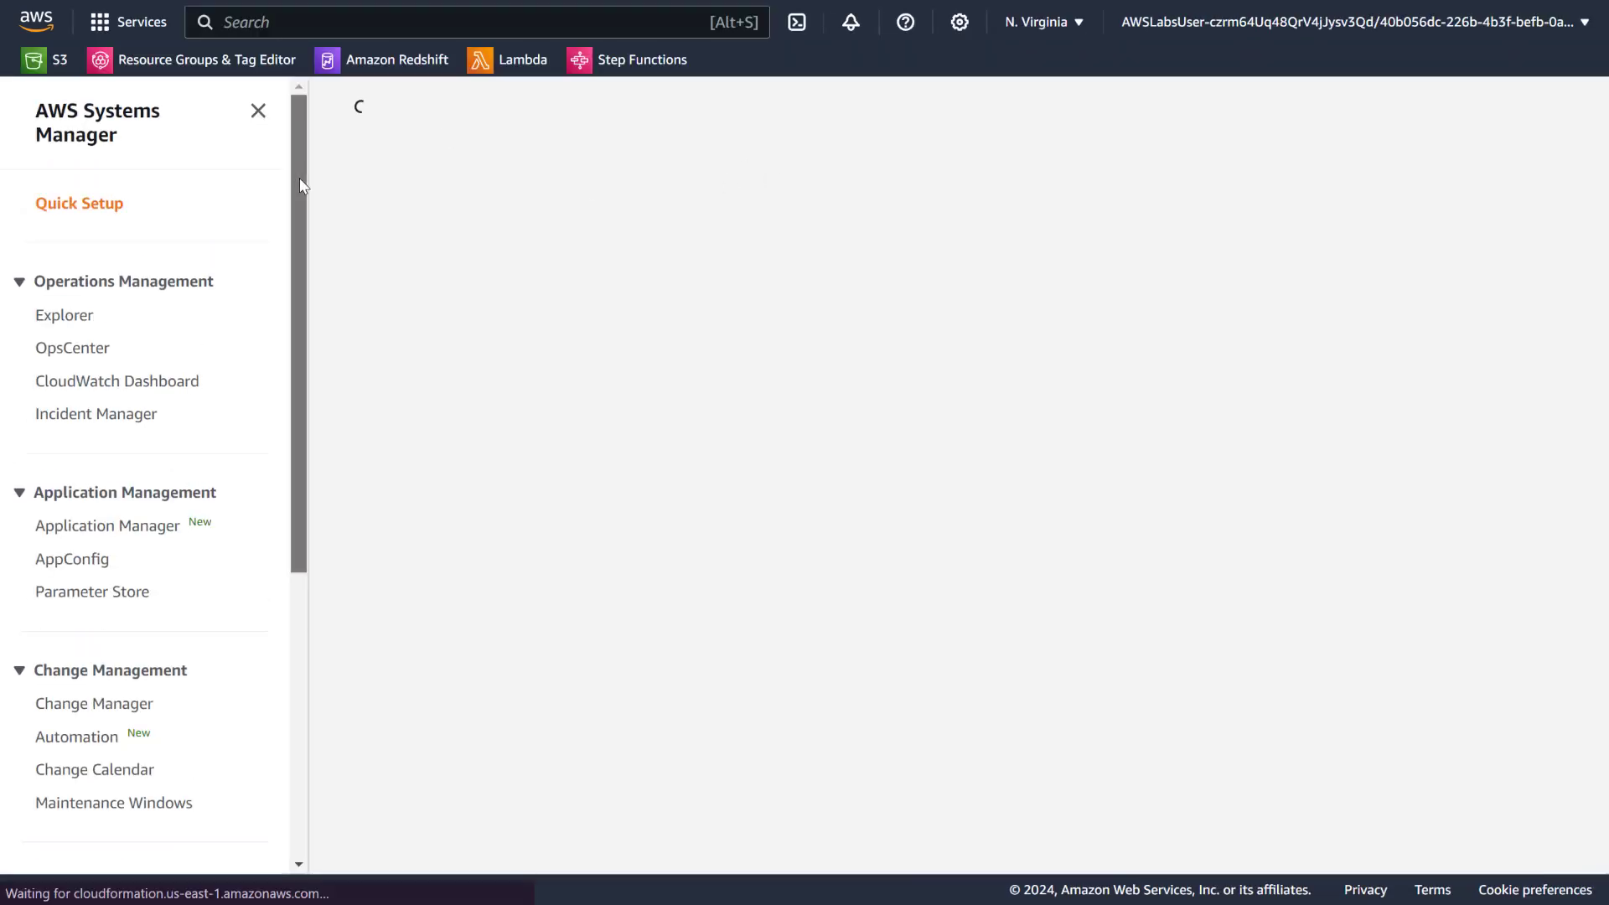
left_click_drag(302, 195, 291, 551)
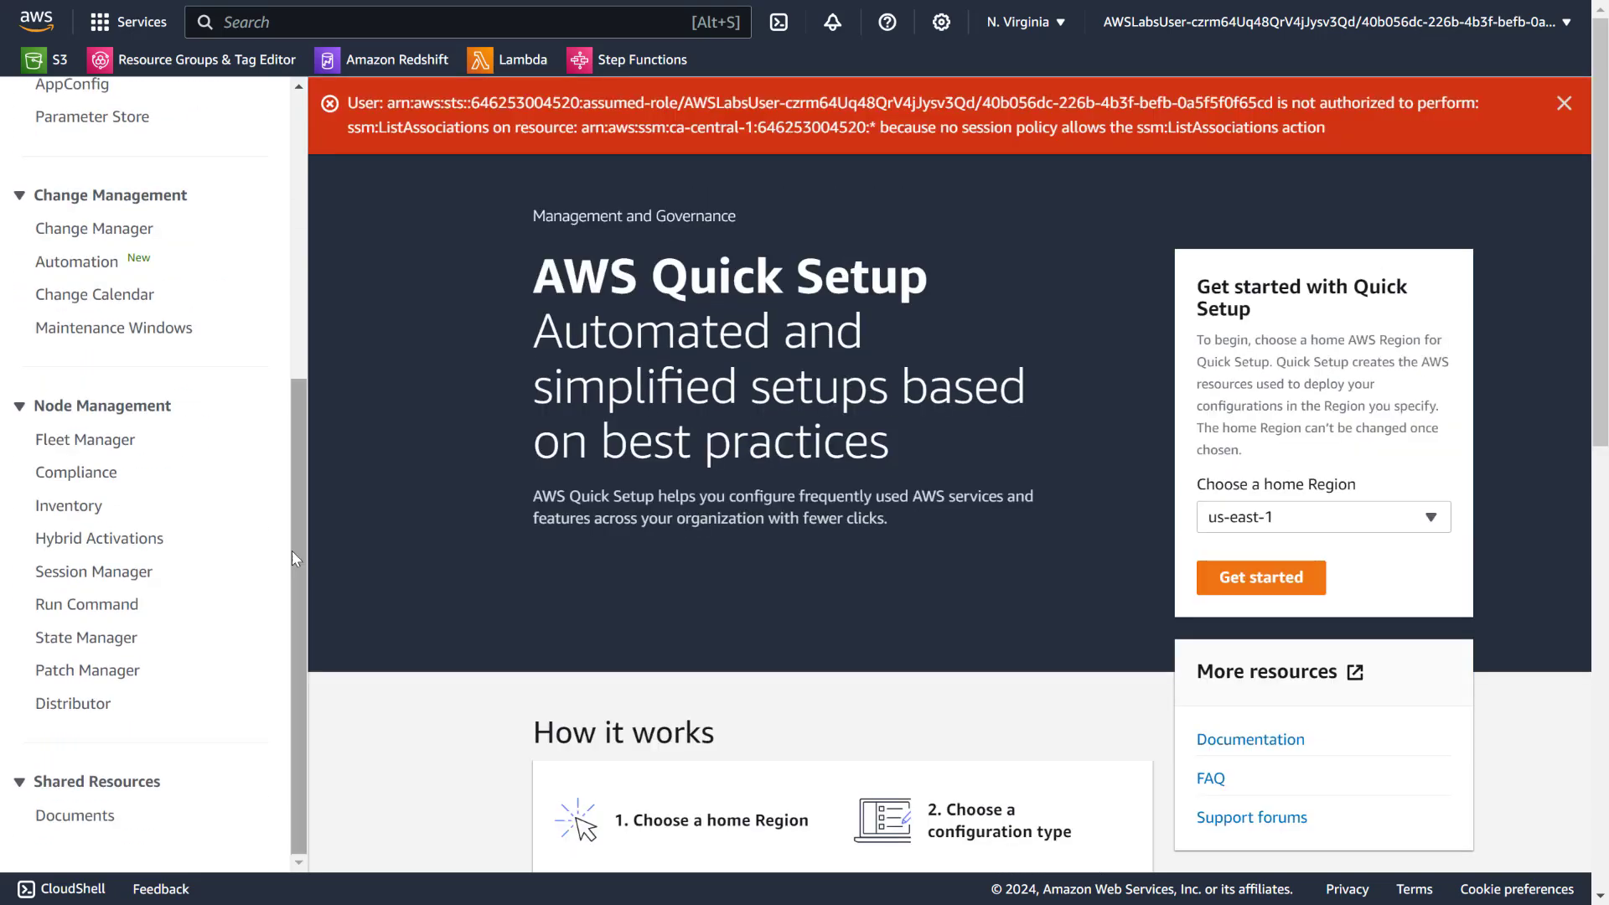
left_click(1564, 103)
left_click(84, 824)
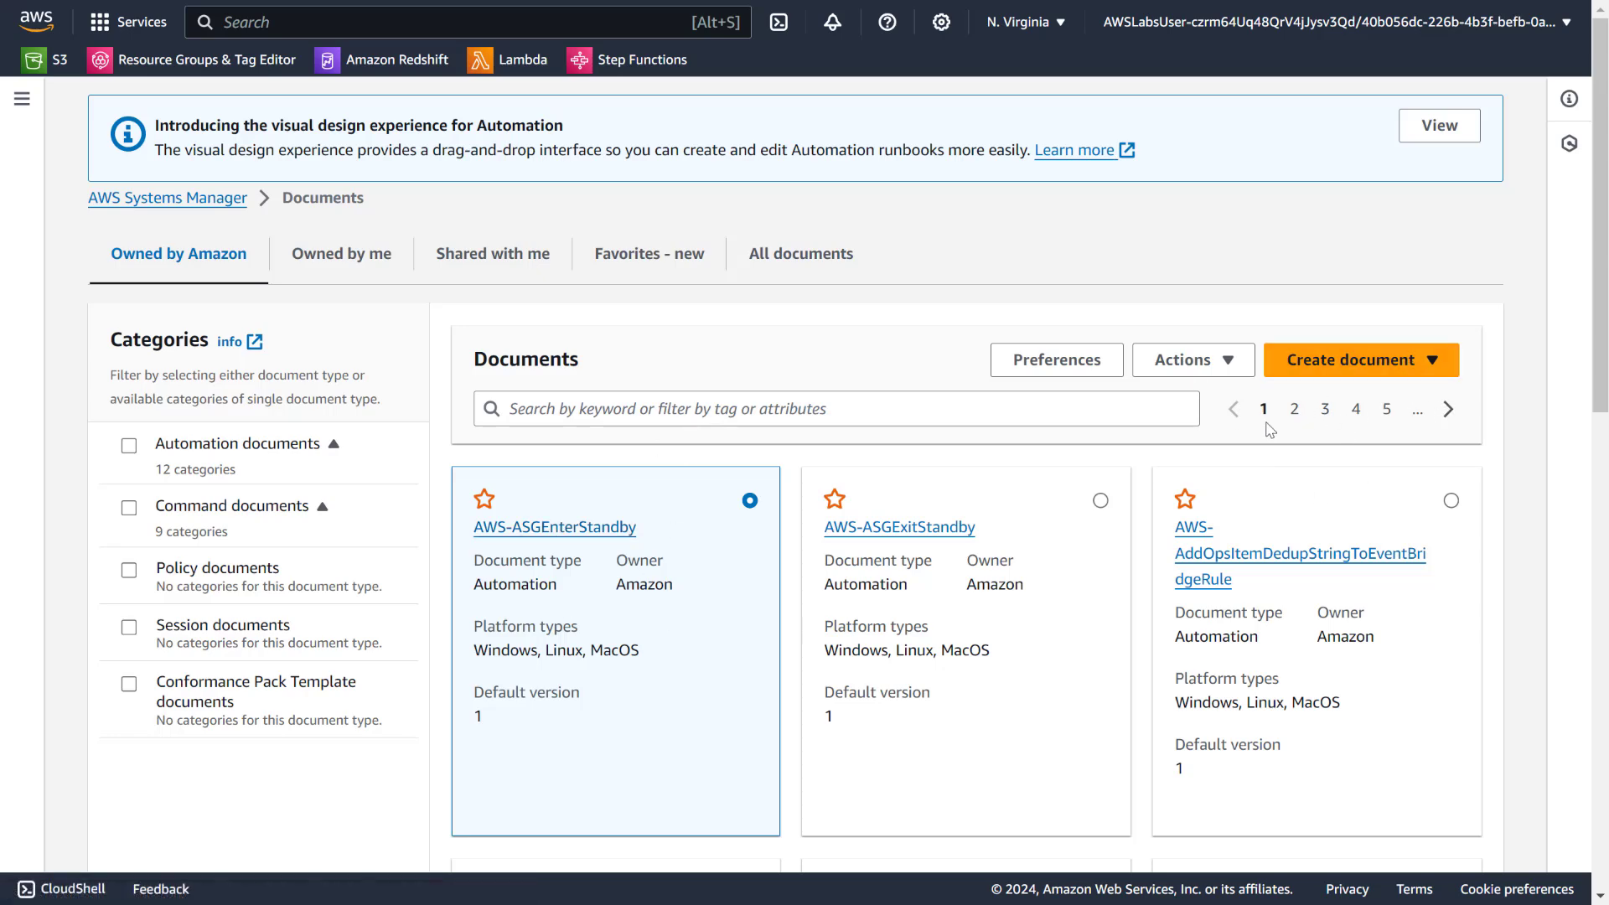
Look through the Amazon-owned Systems Manager documents, checking their document types and platform types.
scroll(1265, 420, "down", 10)
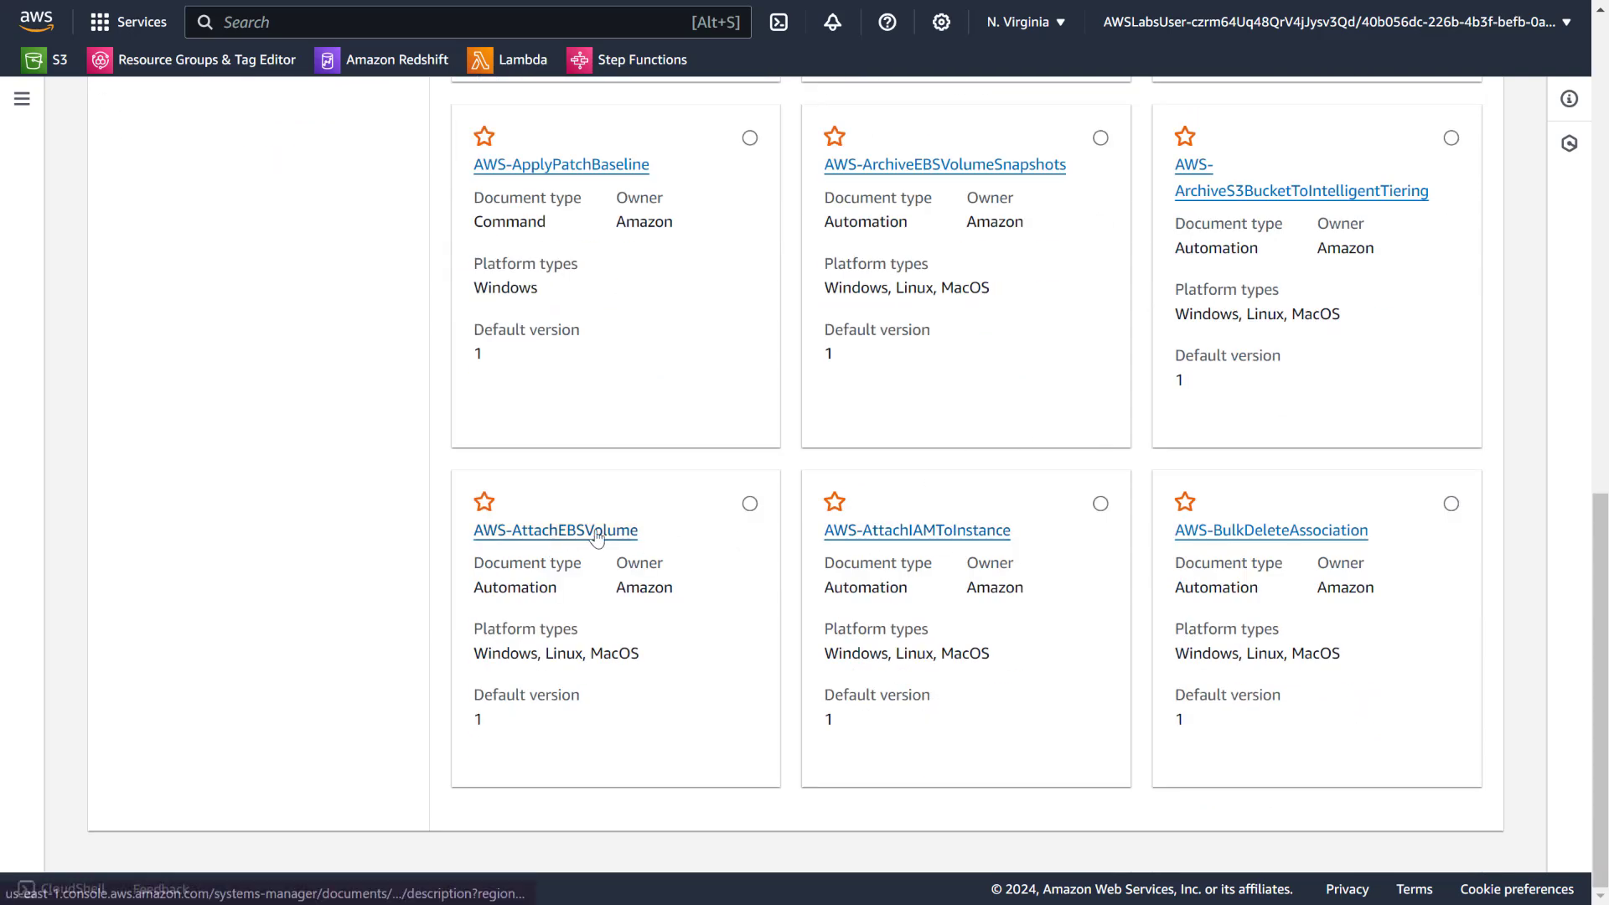
scroll(661, 539, "up", 6)
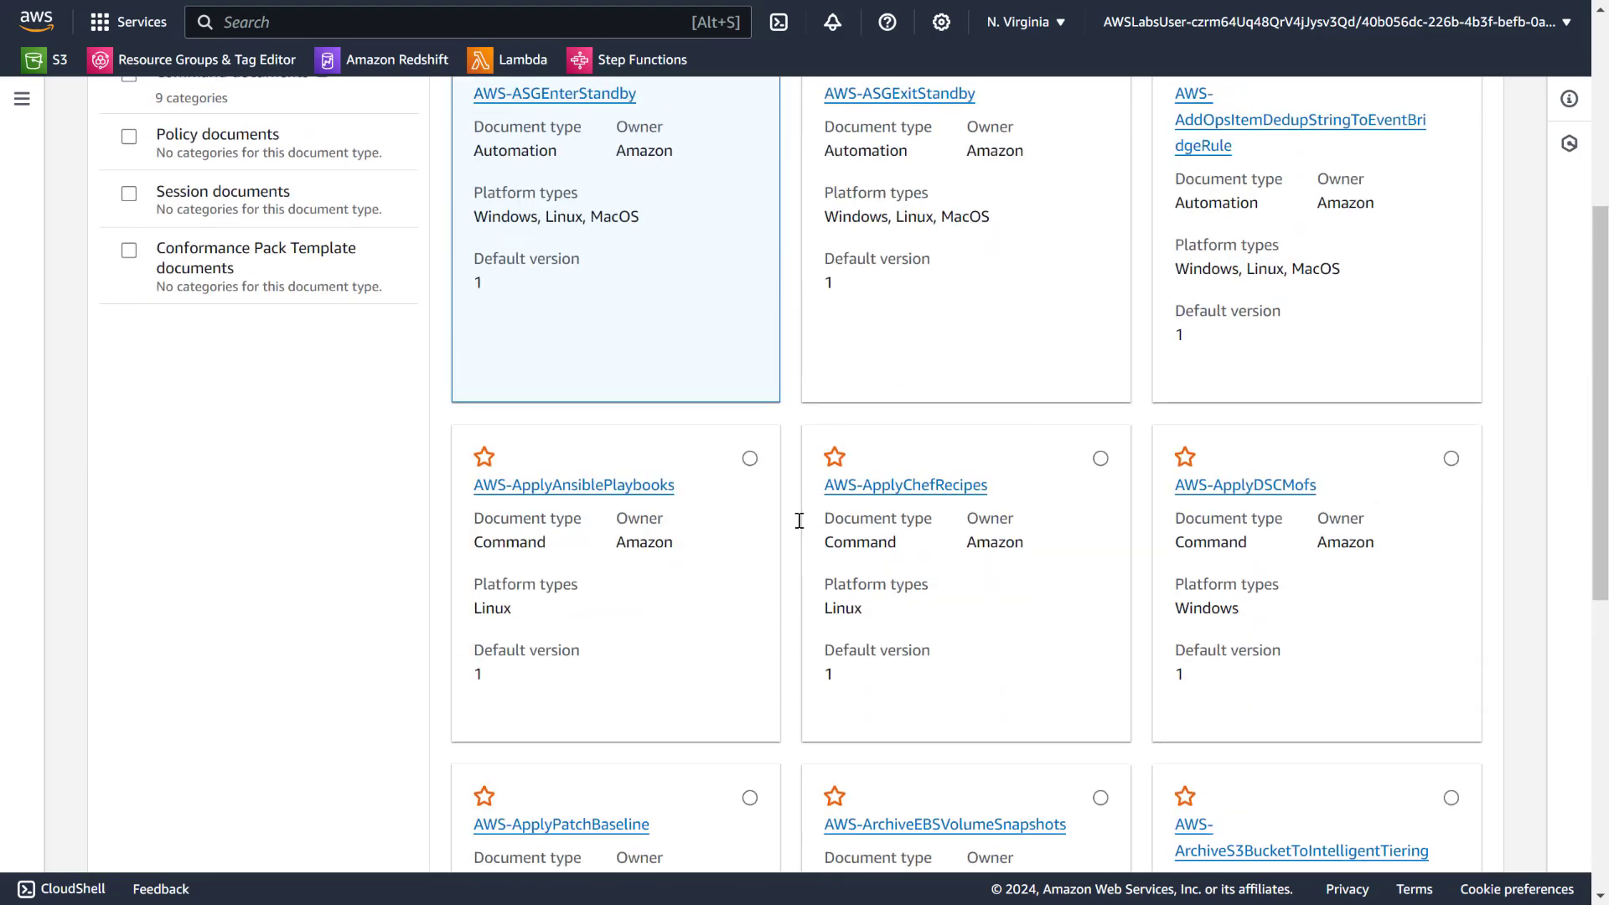
scroll(937, 489, "up", 4)
scroll(966, 501, "down", 4)
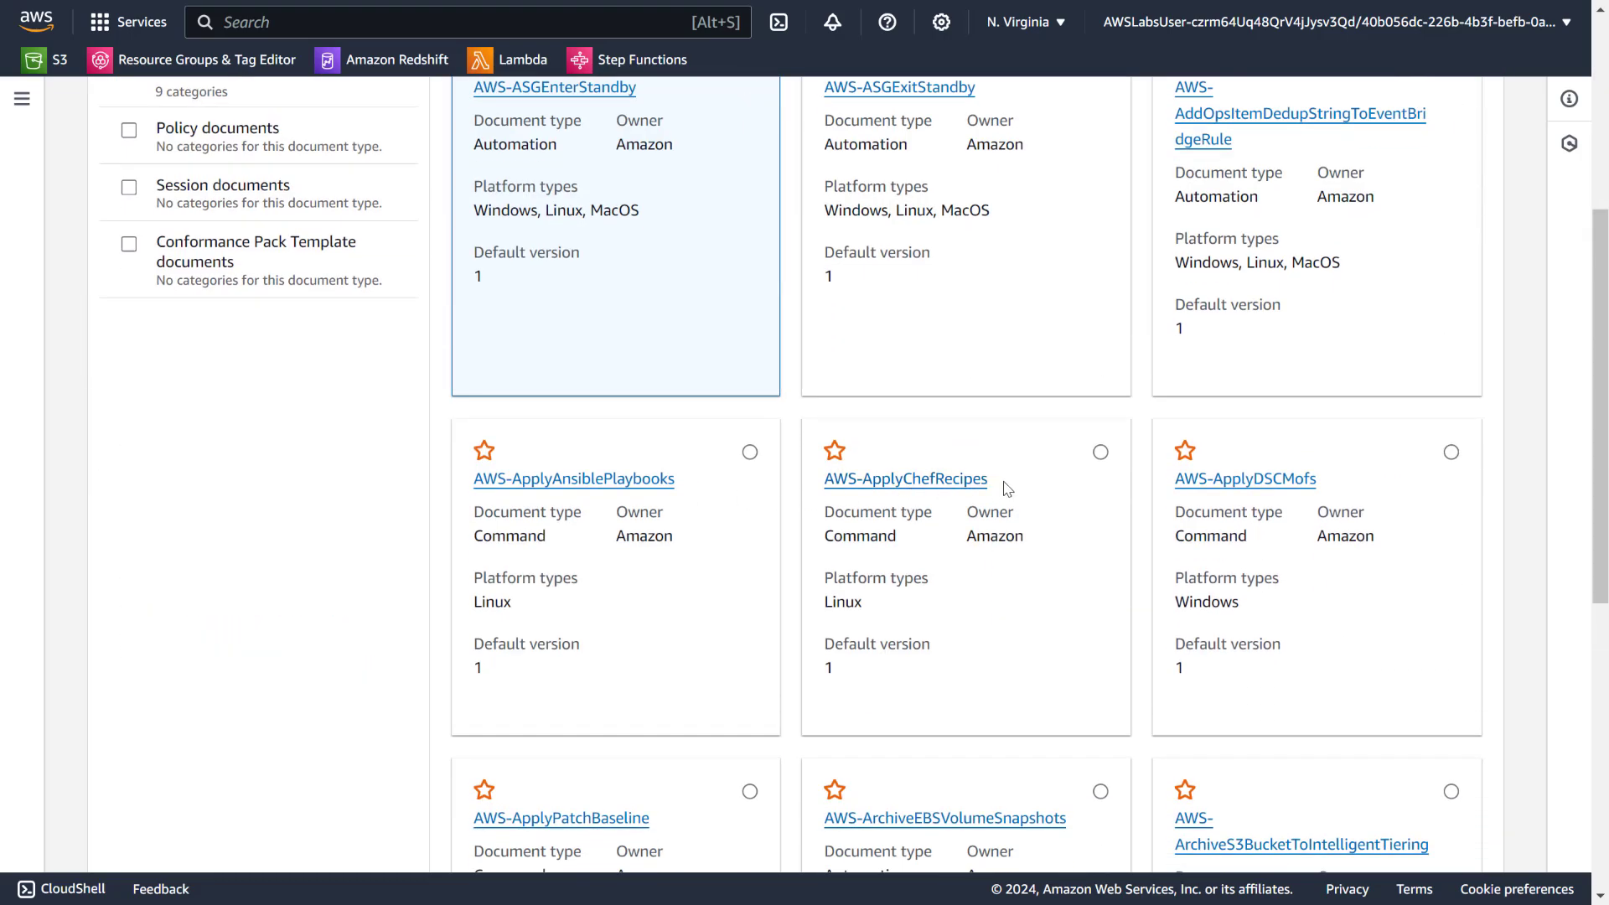
scroll(1008, 490, "up", 4)
scroll(729, 485, "down", 5)
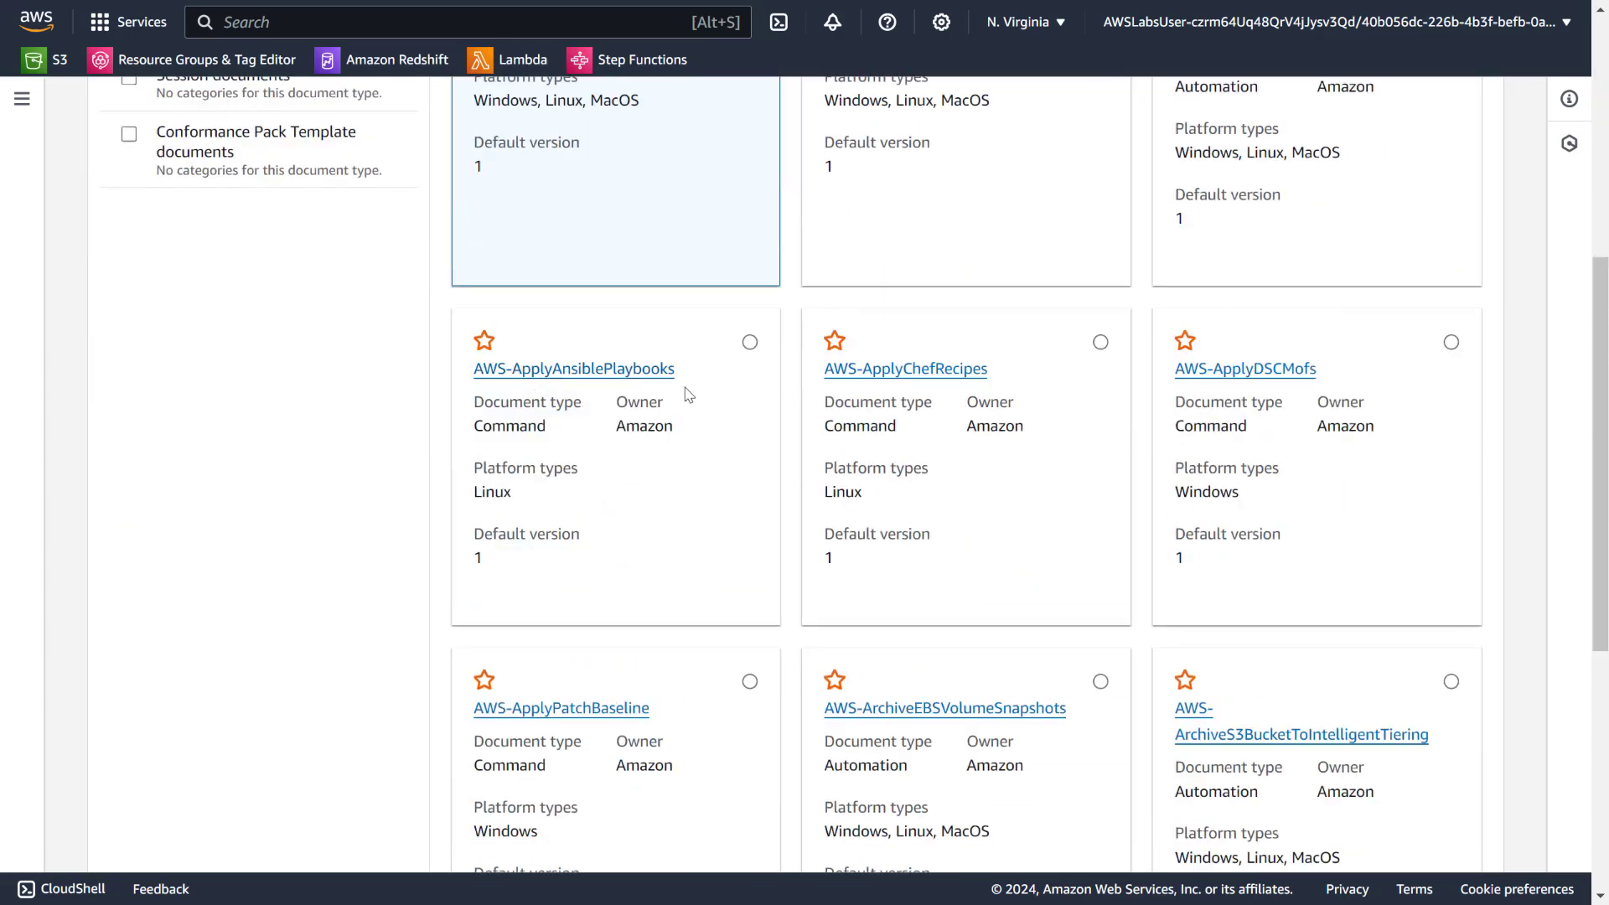
scroll(682, 395, "up", 5)
Start creating an Automation document and dismiss the Getting started introduction.
left_click(1318, 377)
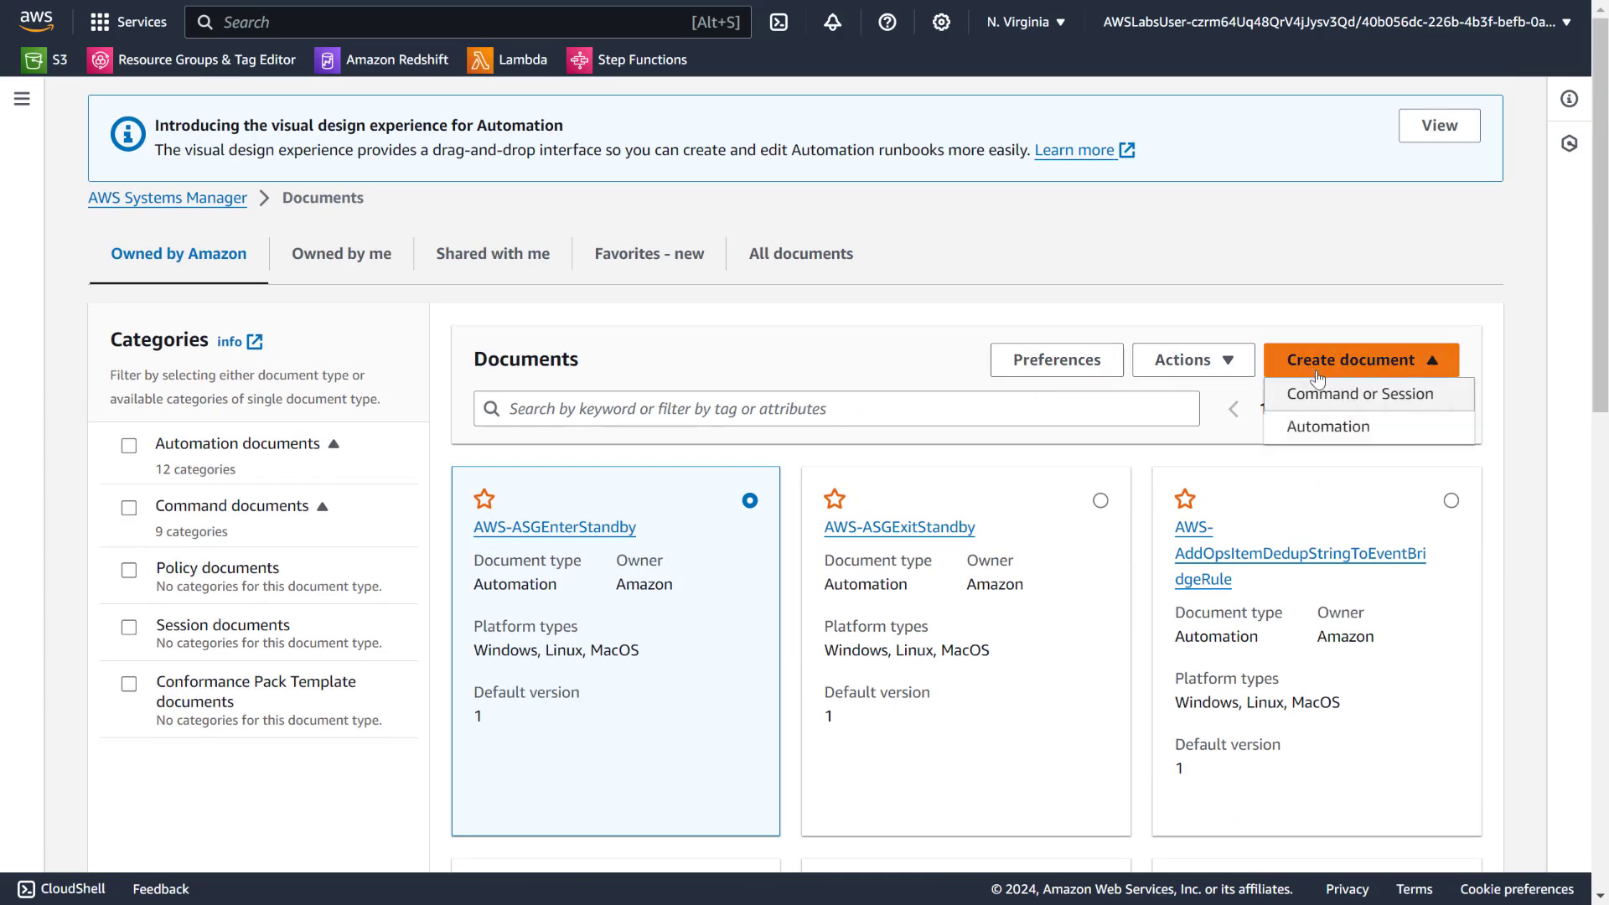
left_click(1331, 428)
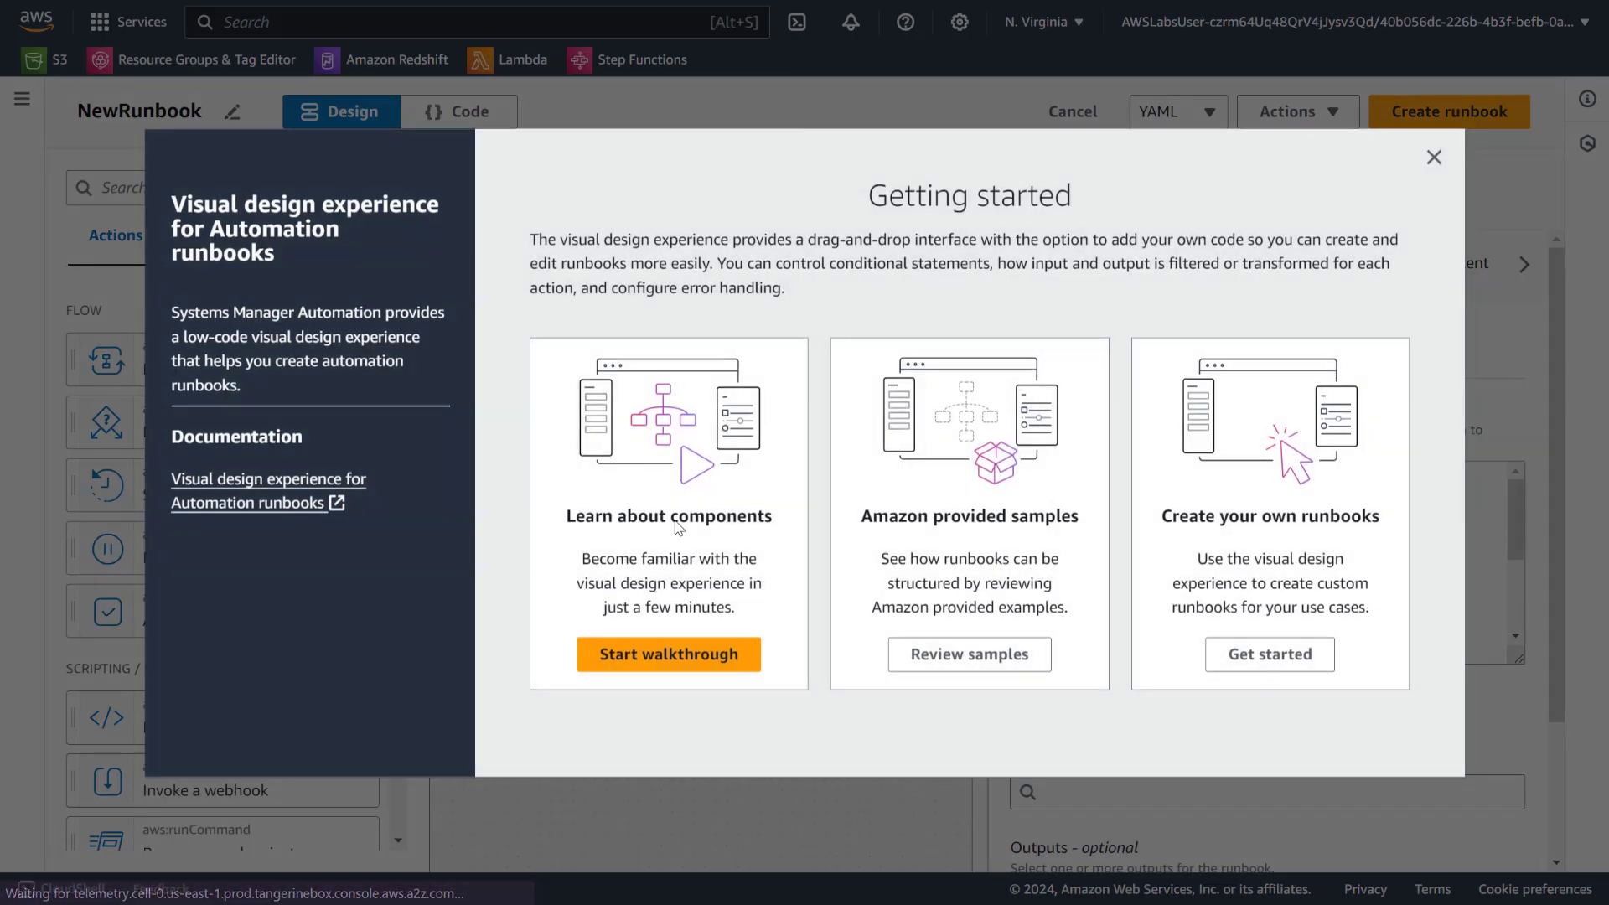
left_click(1434, 157)
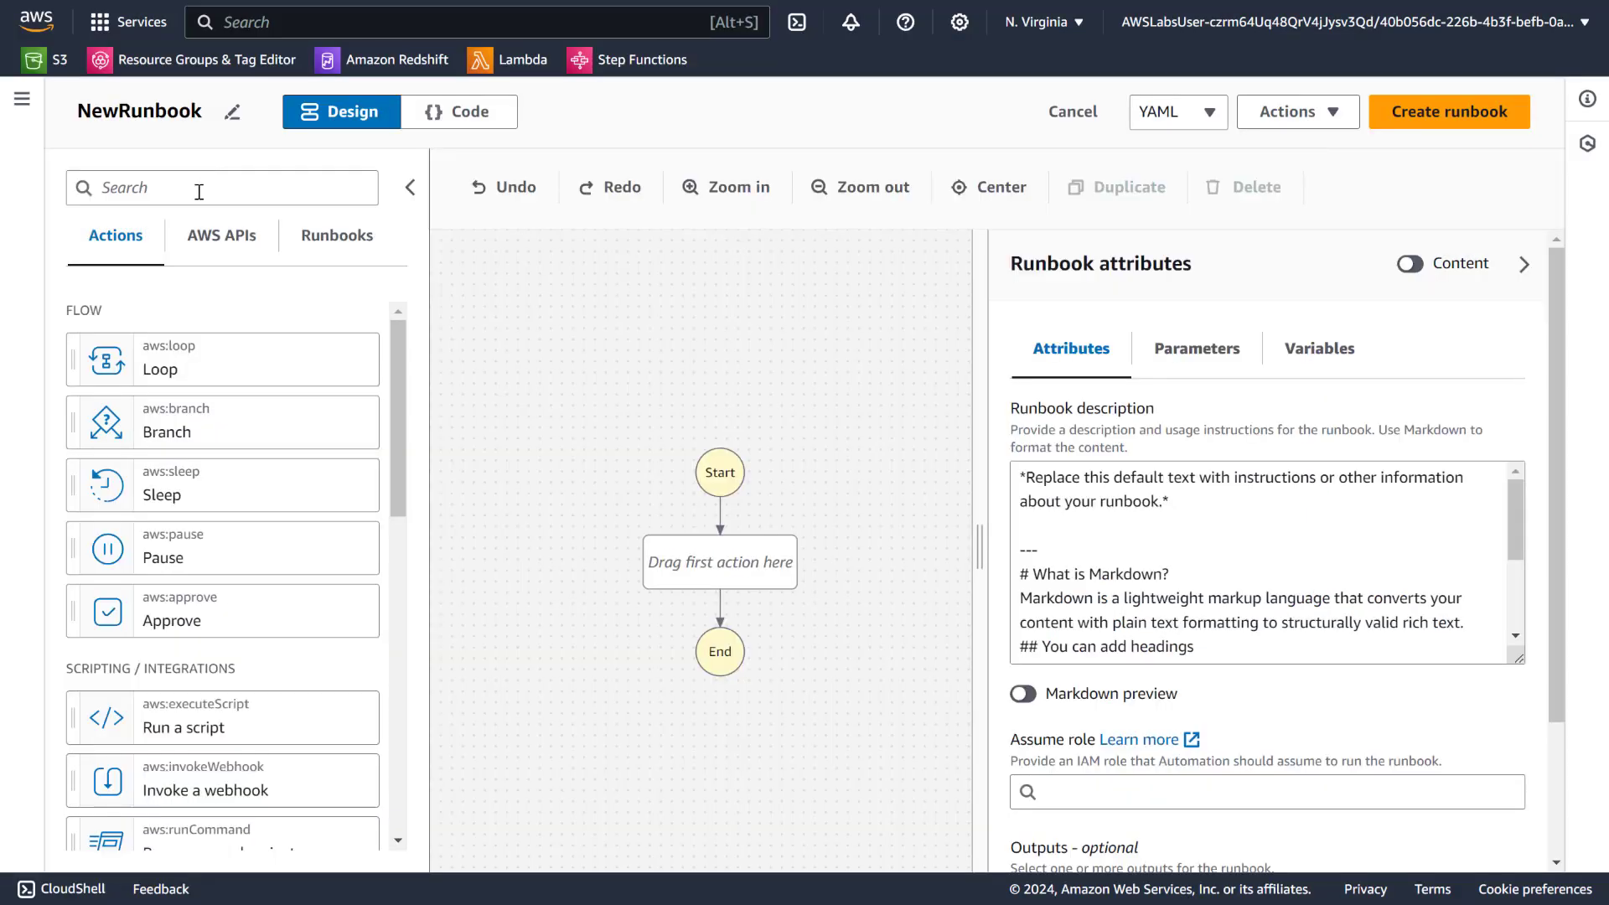
Rename the new runbook as Lab-TagProdInstances.
left_click(199, 188)
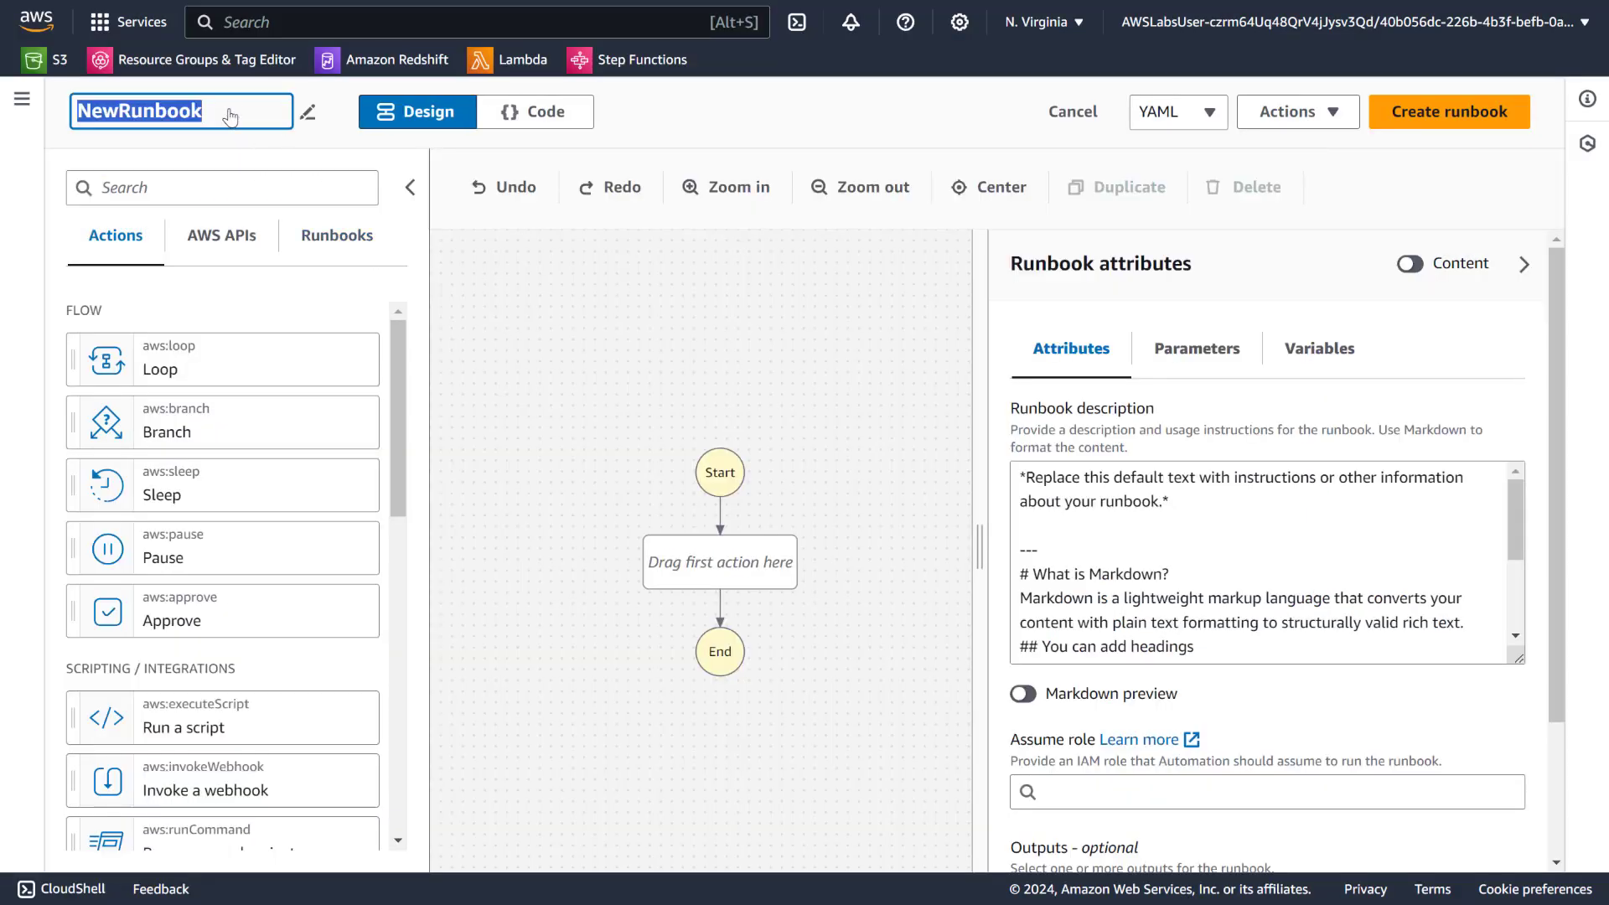
left_click(232, 112)
type("Lab-TagProdInstances")
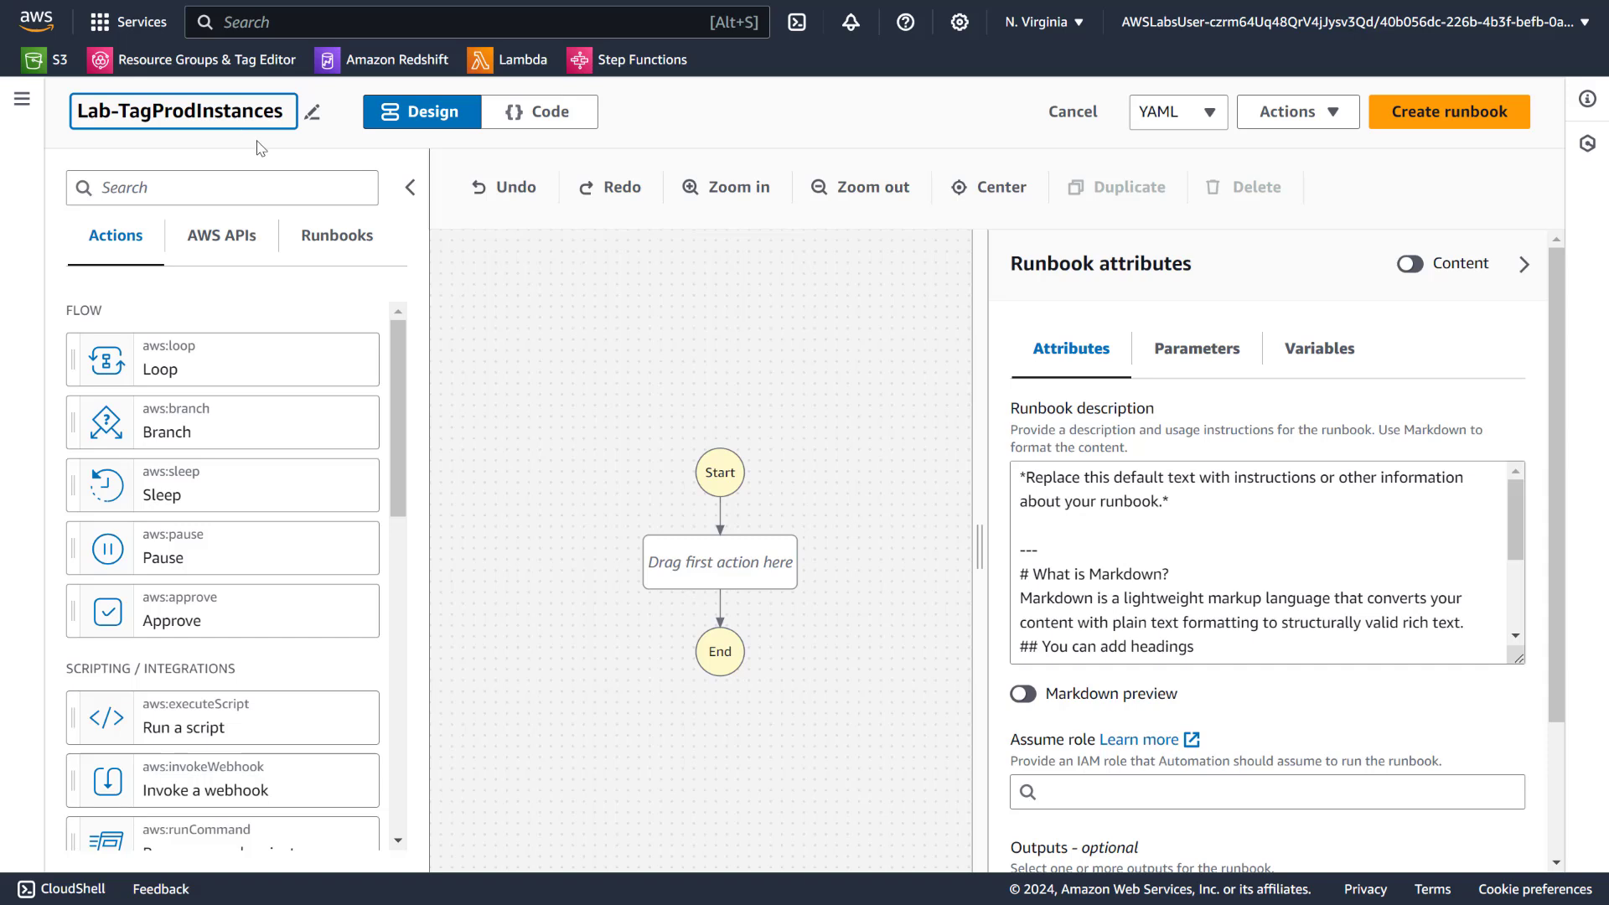
left_click(262, 147)
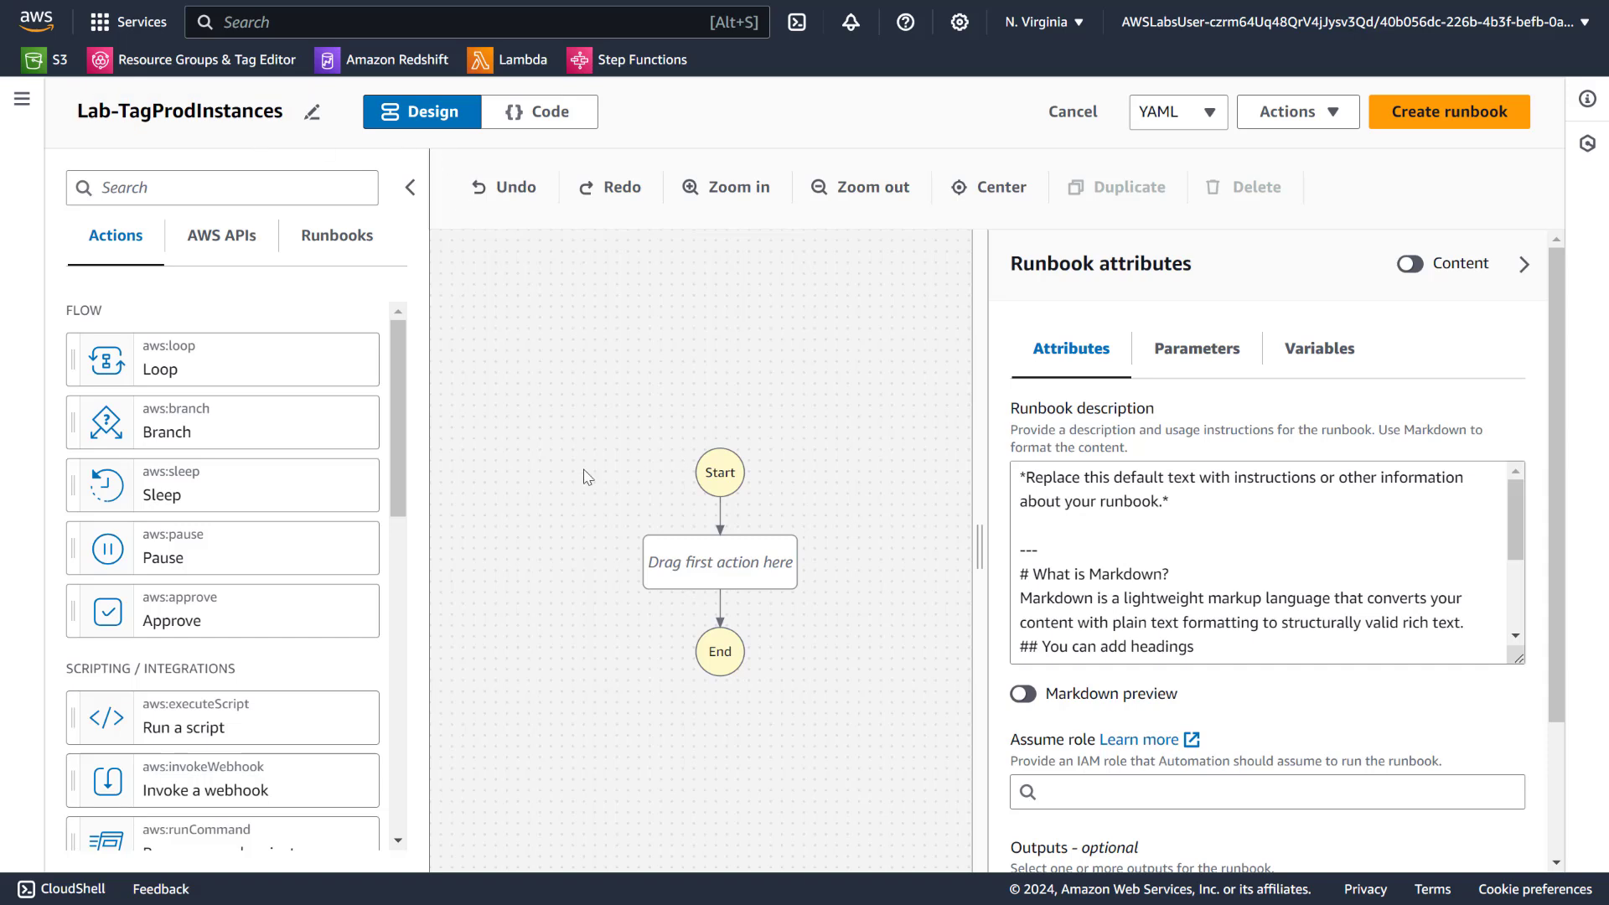
Switch the runbook to its code view and replace all the default YAML with the copied lab runbook code.
left_click(539, 112)
left_click(438, 442)
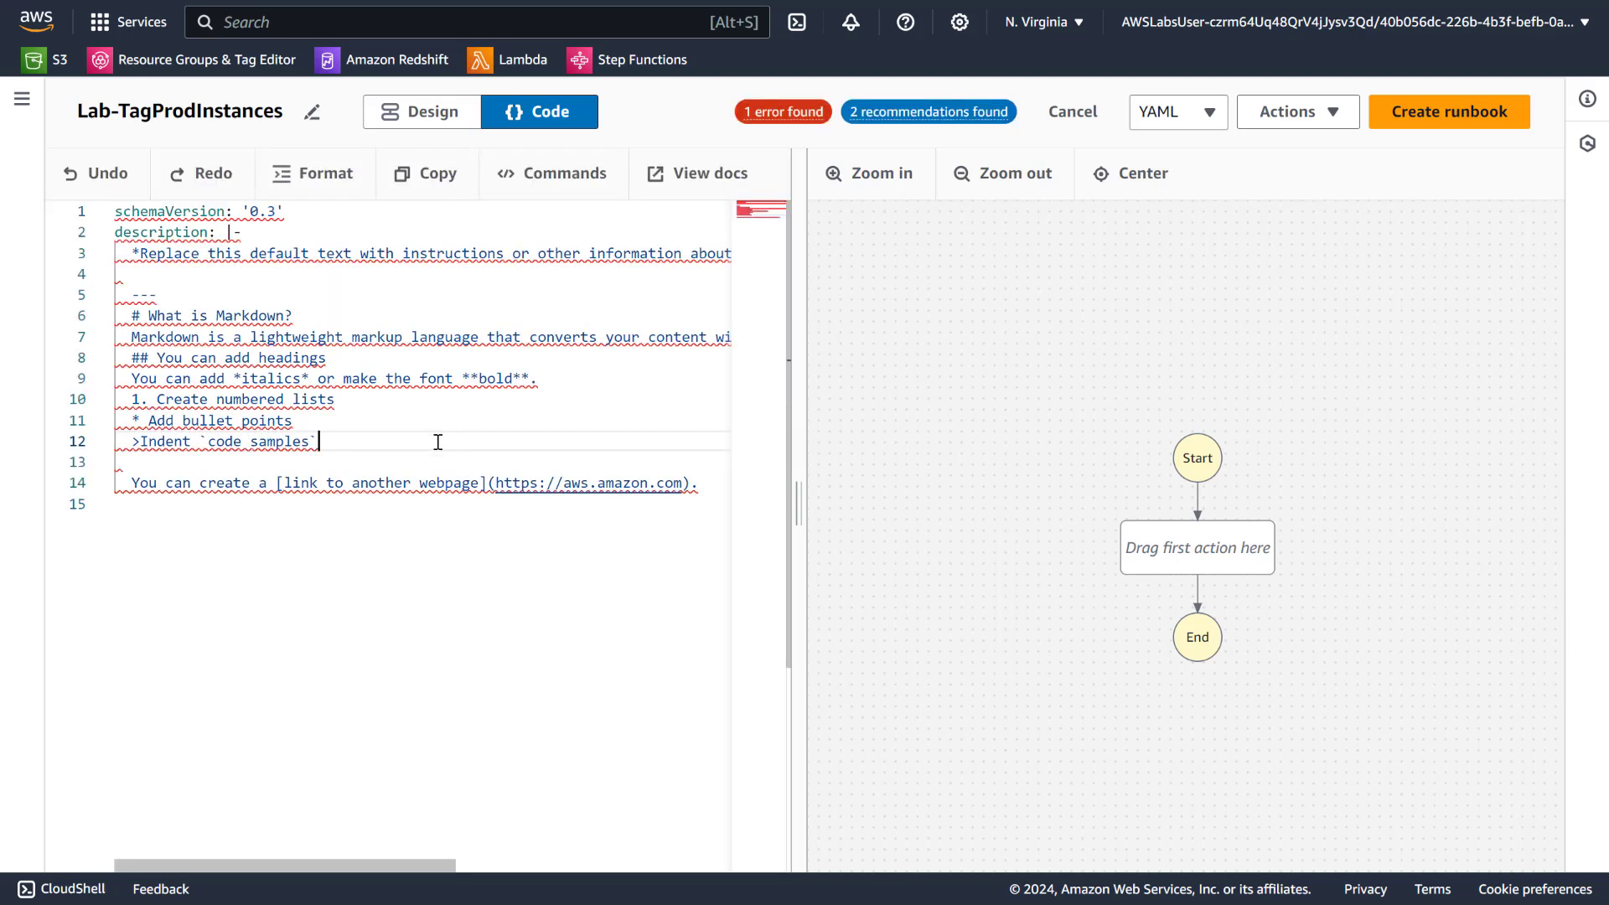
key("ctrl+a")
key("Delete")
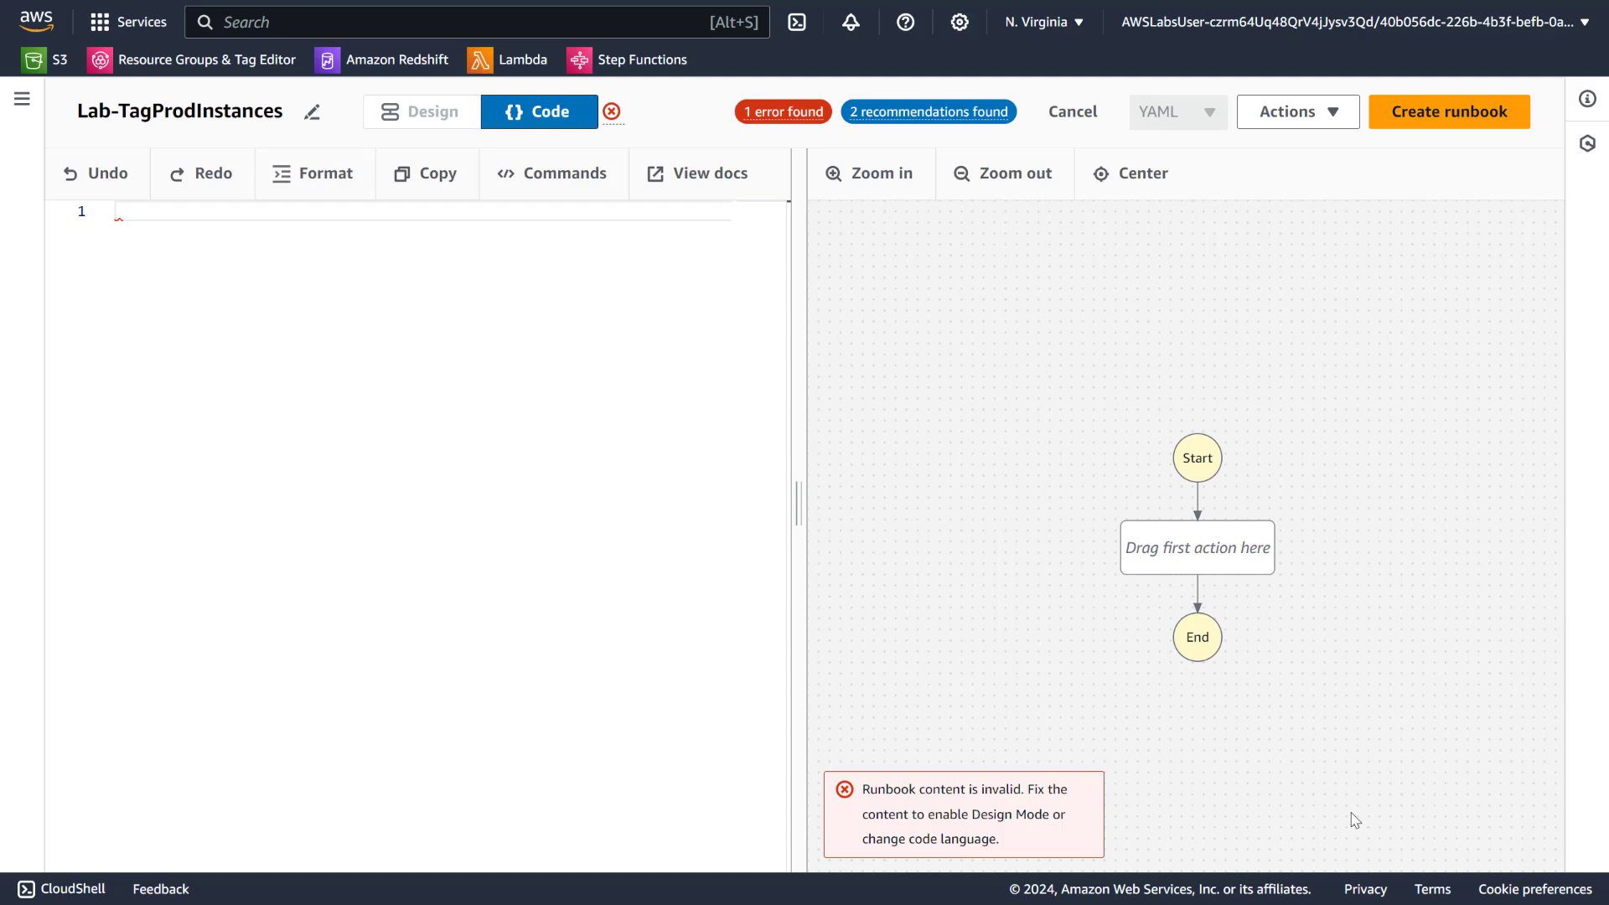
key("ctrl+v")
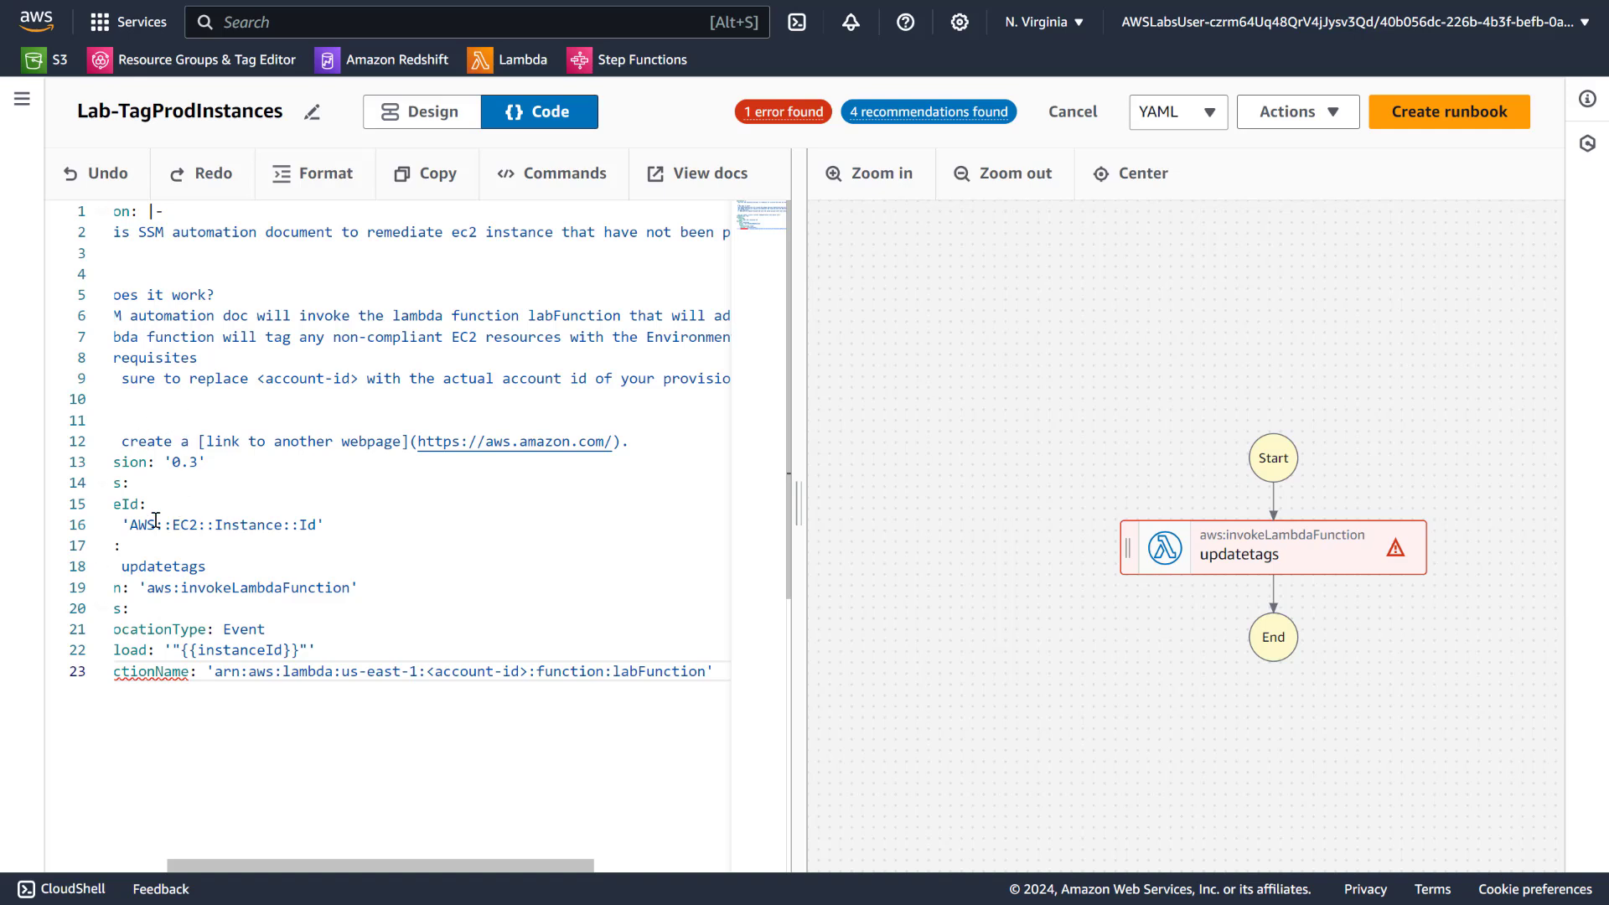
Examine the instanceId parameter and the updatetags step's action, invocation type and payload in the YAML.
left_click_drag(207, 587, 2, 581)
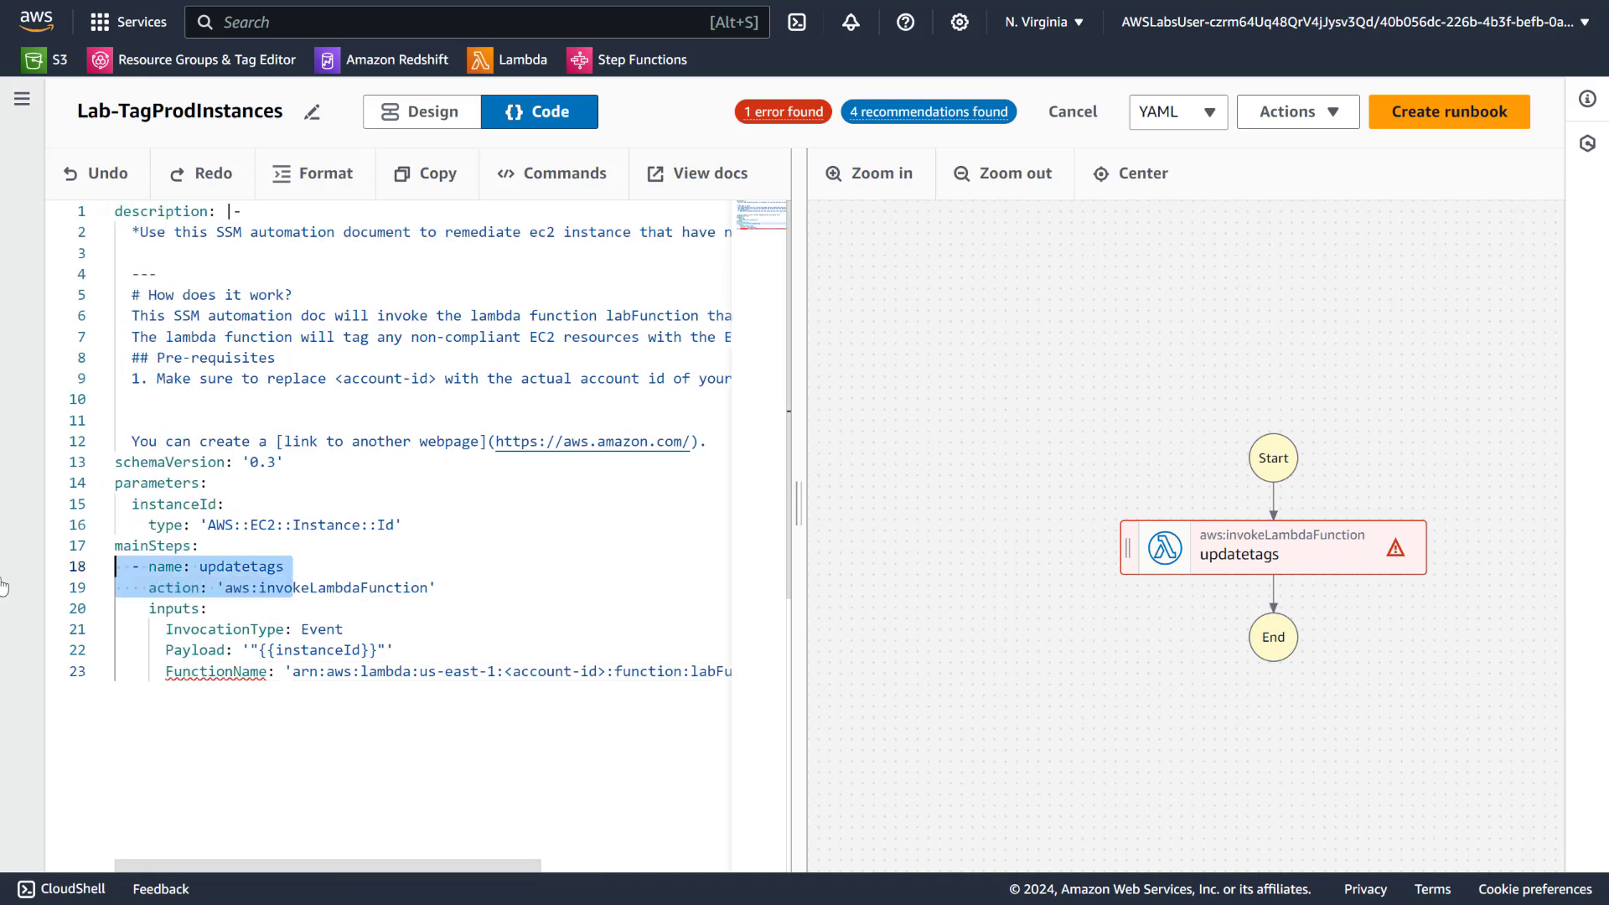
left_click(396, 502)
left_click_drag(410, 518, 118, 503)
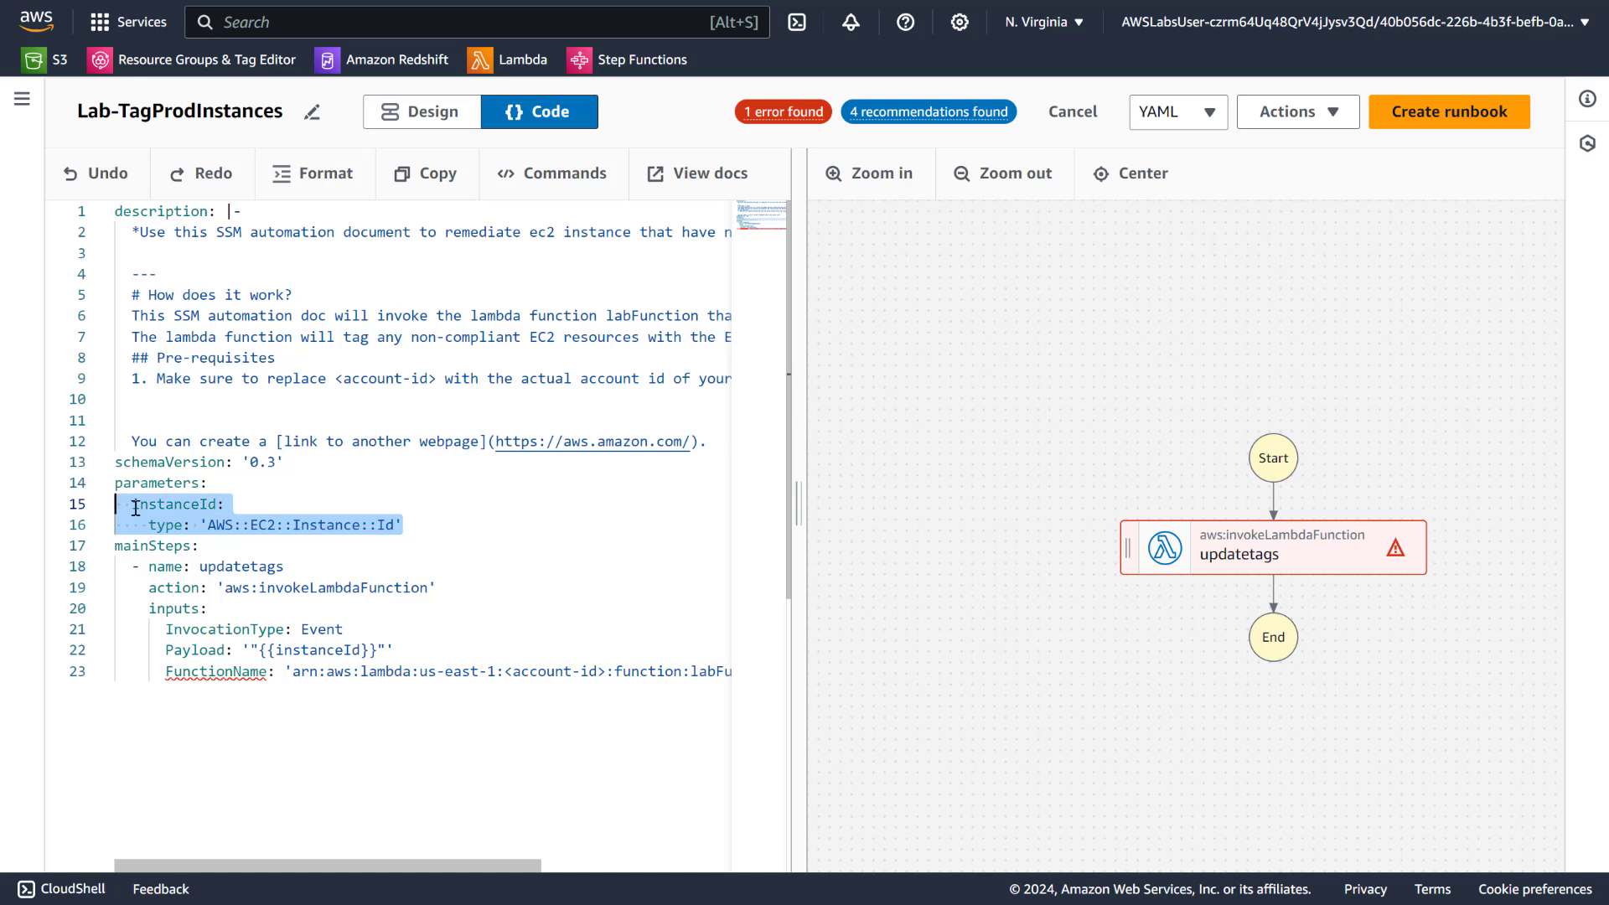
double_click(143, 504)
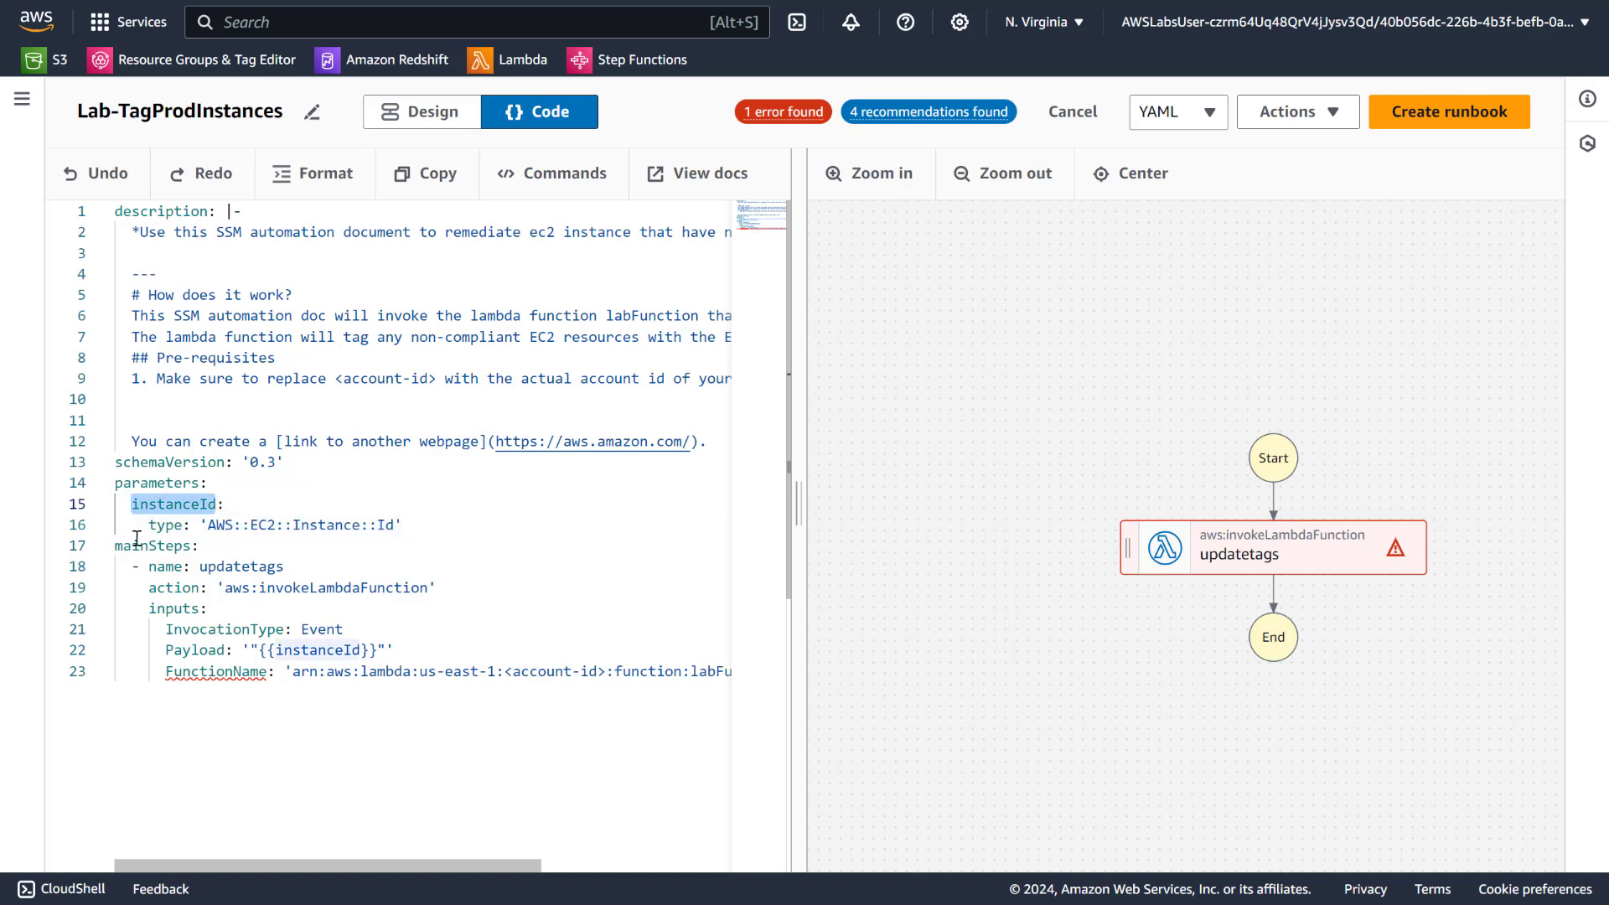
double_click(254, 568)
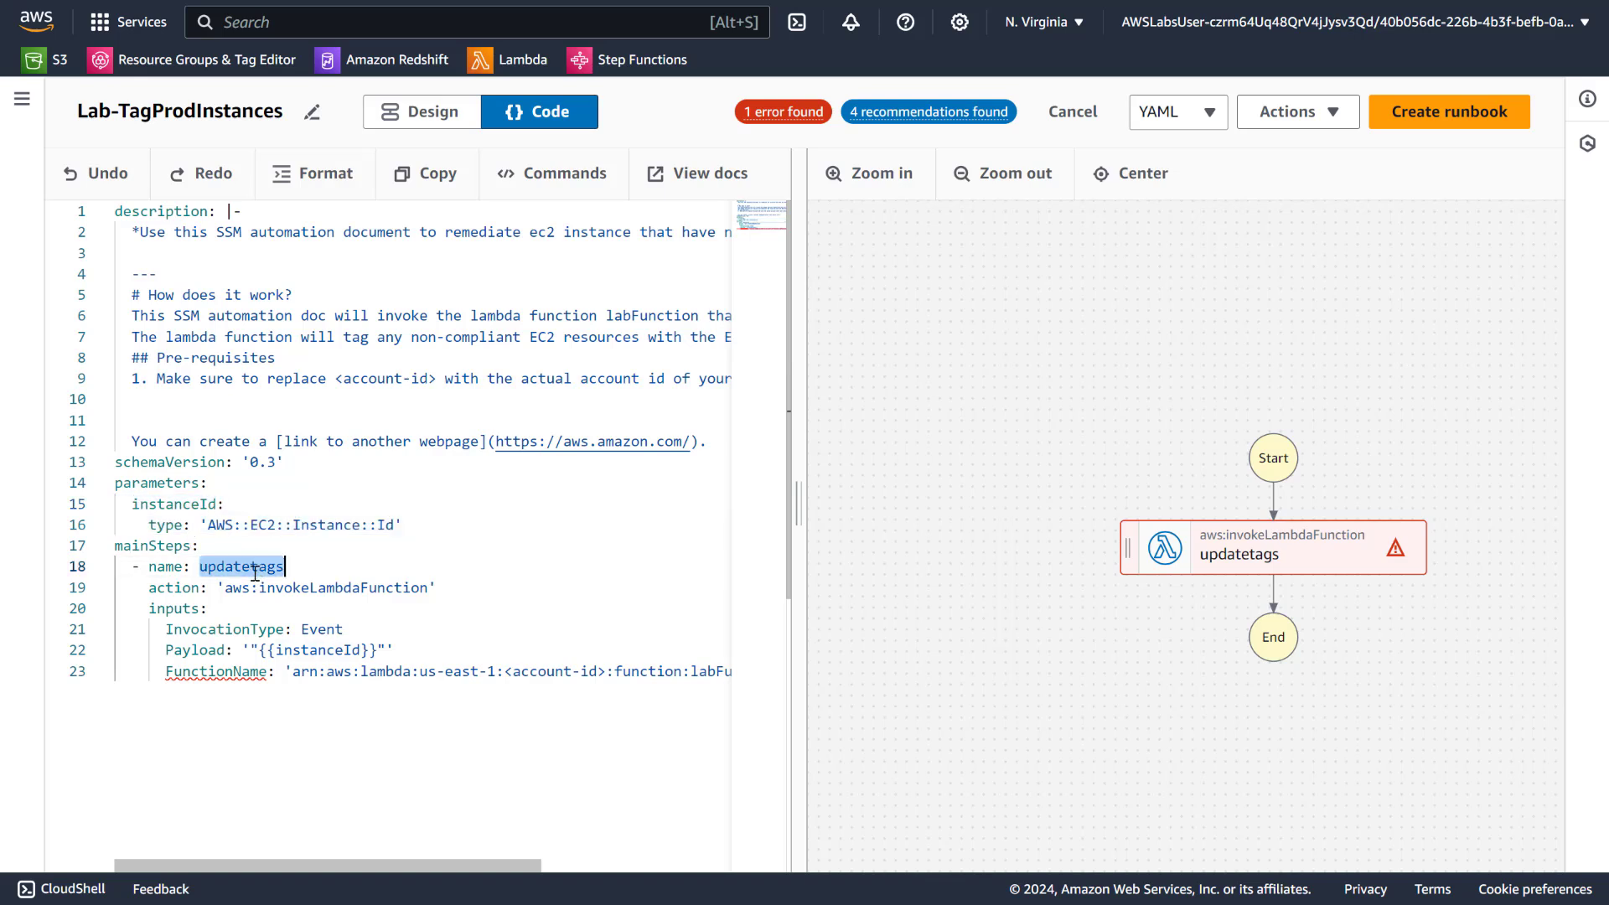
double_click(360, 588)
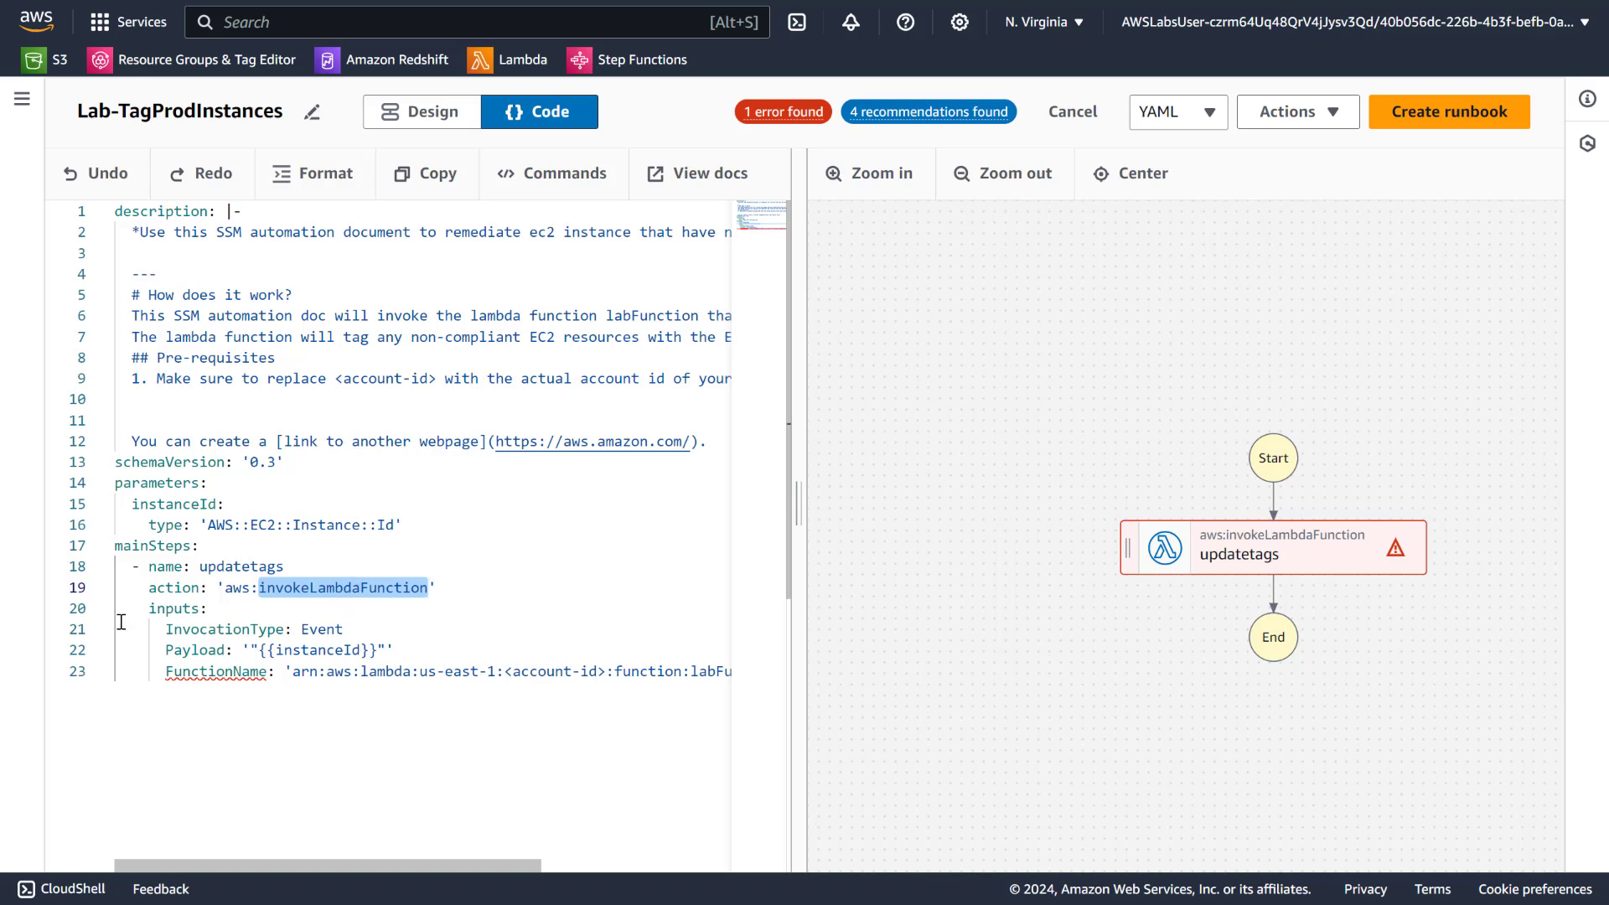
double_click(255, 631)
double_click(359, 649)
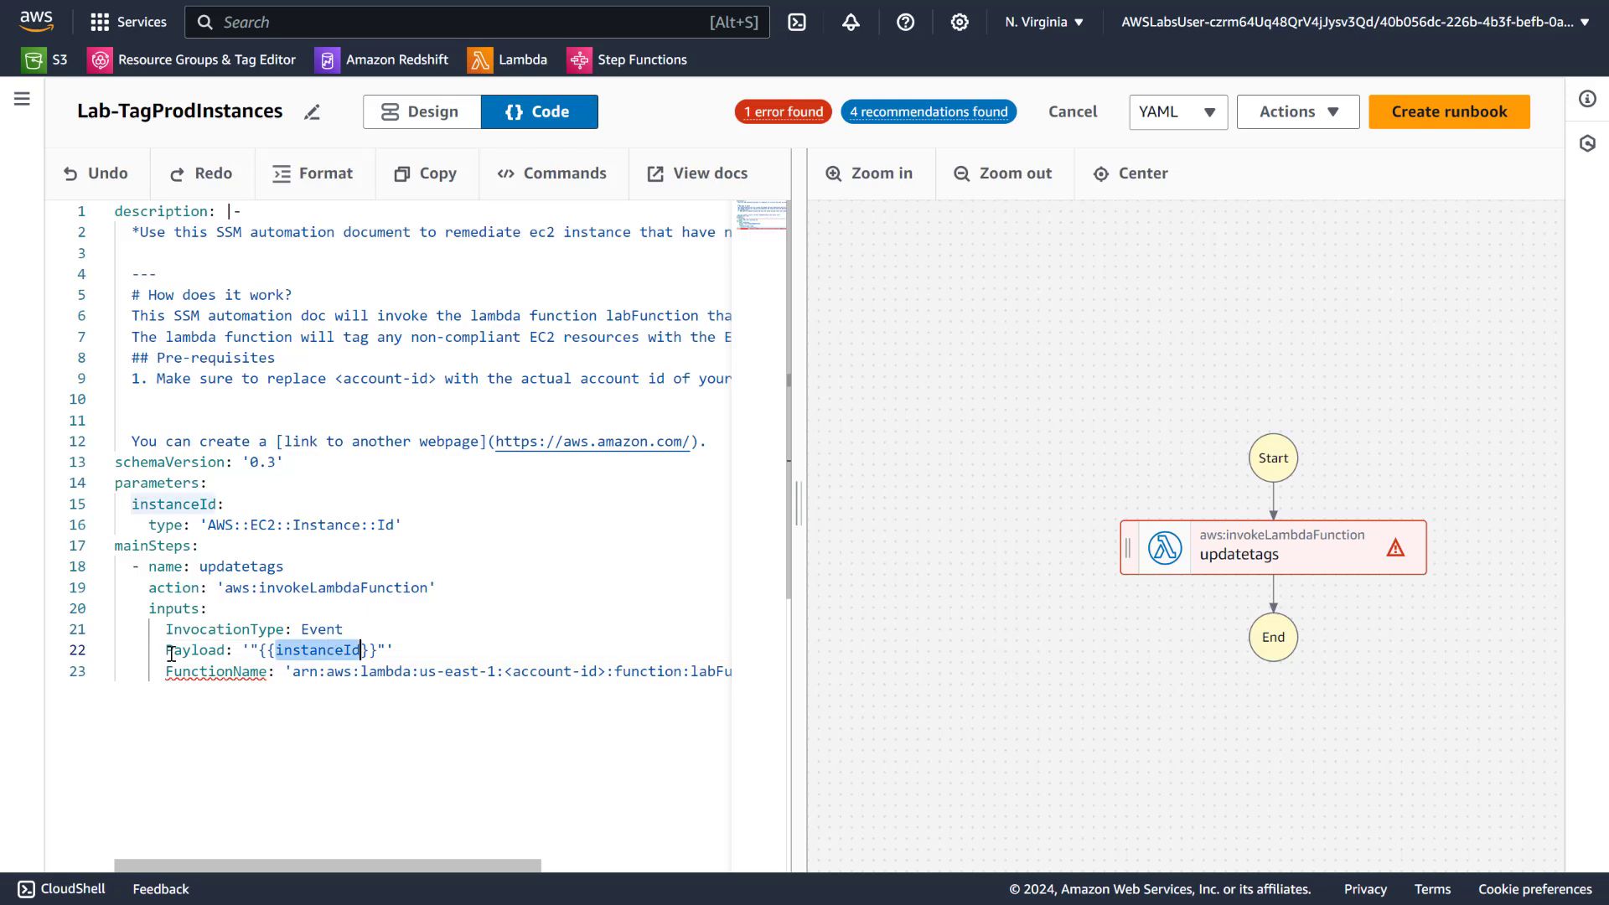
Find the <account-id> placeholder in the FunctionName ARN and copy the account ID from the signed-in account's details.
left_click_drag(319, 875, 440, 859)
left_click(353, 671)
double_click(353, 670)
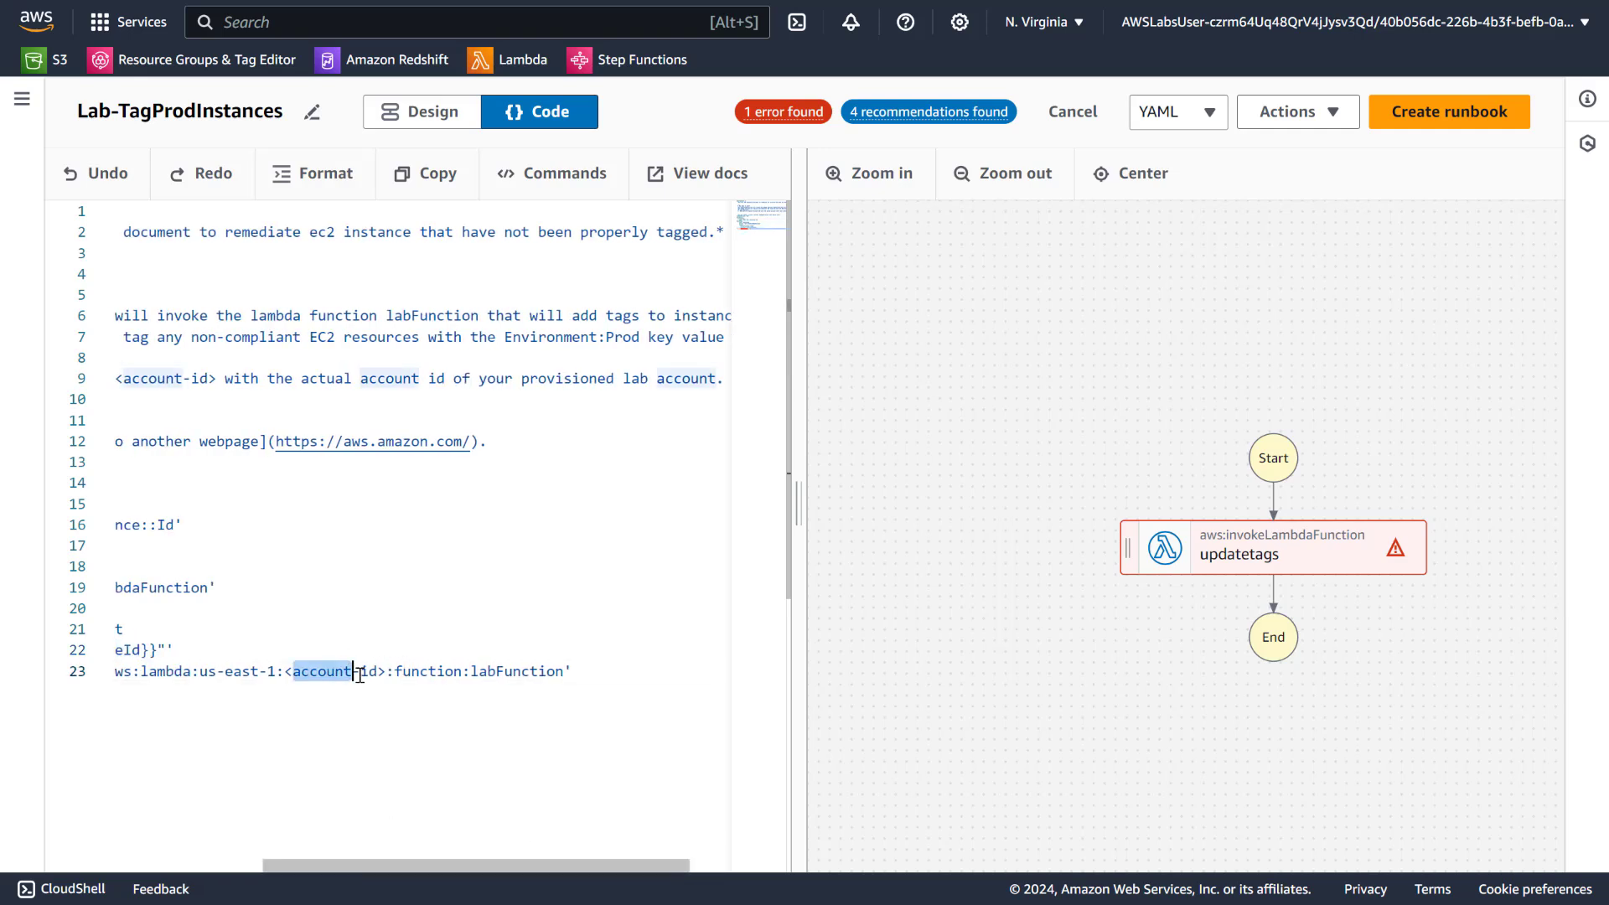
left_click(1439, 24)
left_click(1496, 78)
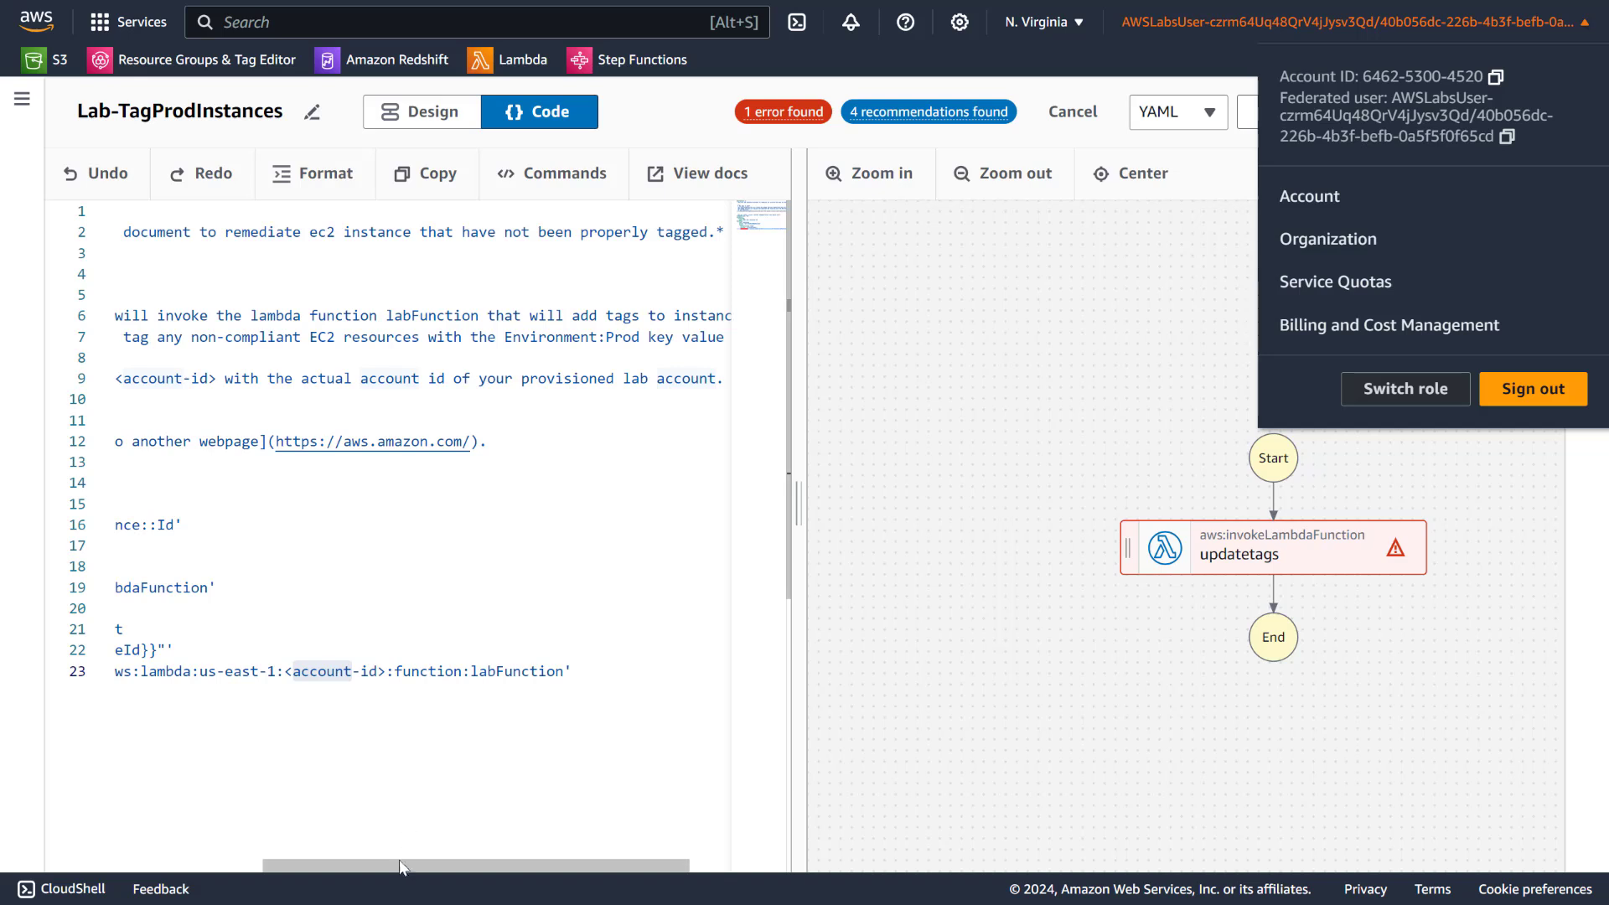
Replace the <account-id> placeholder in the FunctionName ARN on line 23 with the copied account ID.
left_click_drag(406, 866, 277, 863)
left_click(487, 669)
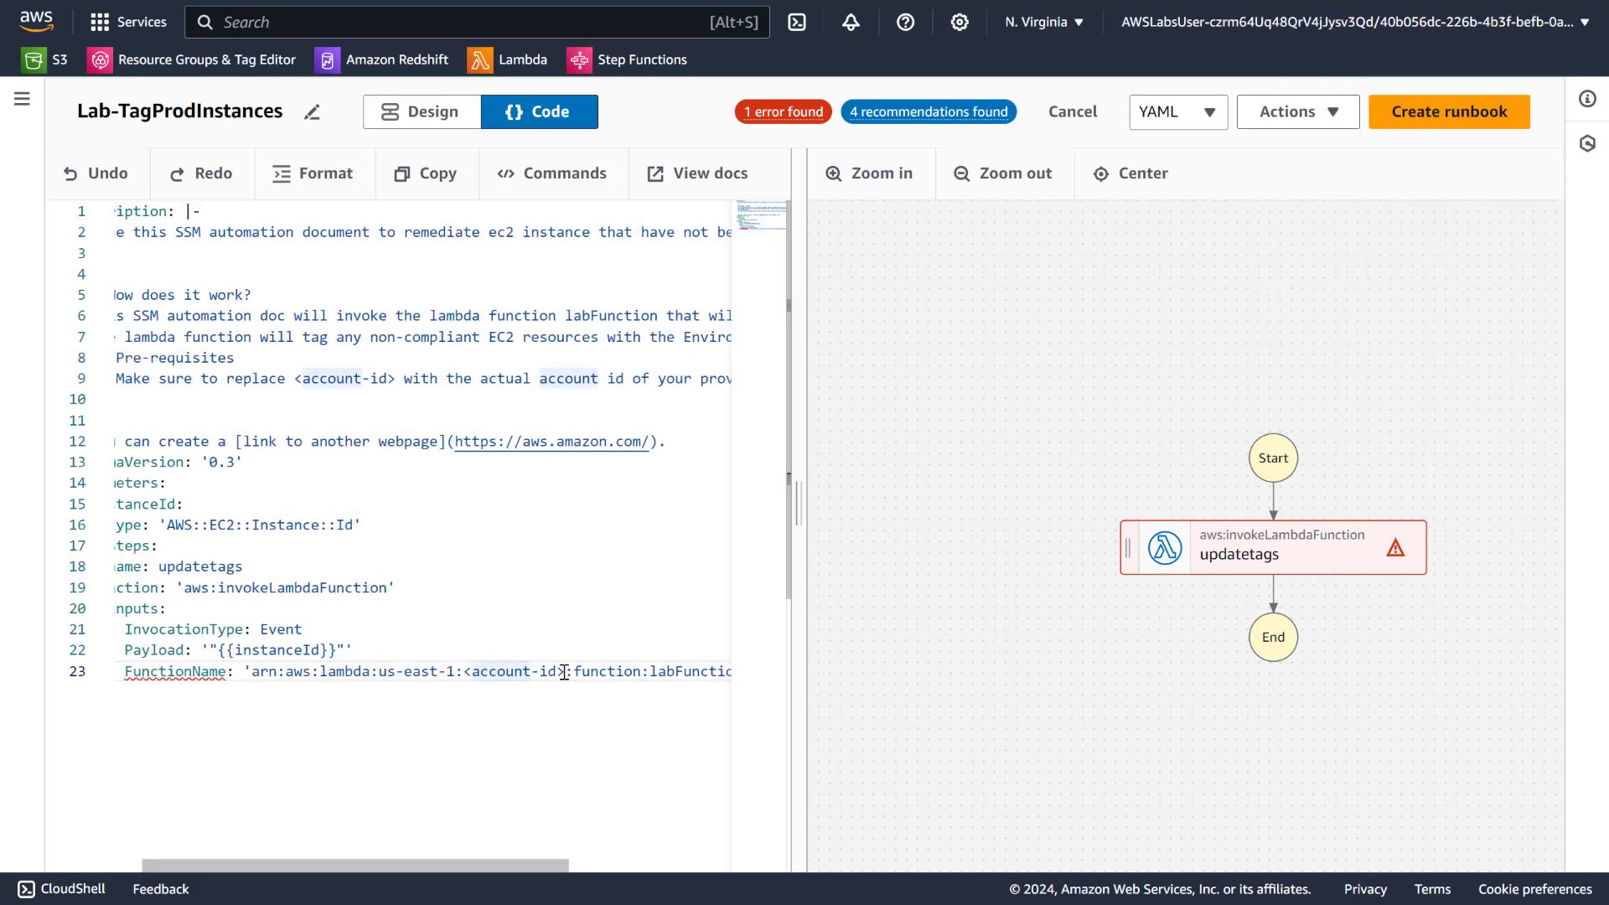
mouse_move(557, 671)
left_mouse_down()
mouse_move(521, 671)
mouse_move(567, 671)
left_mouse_up()
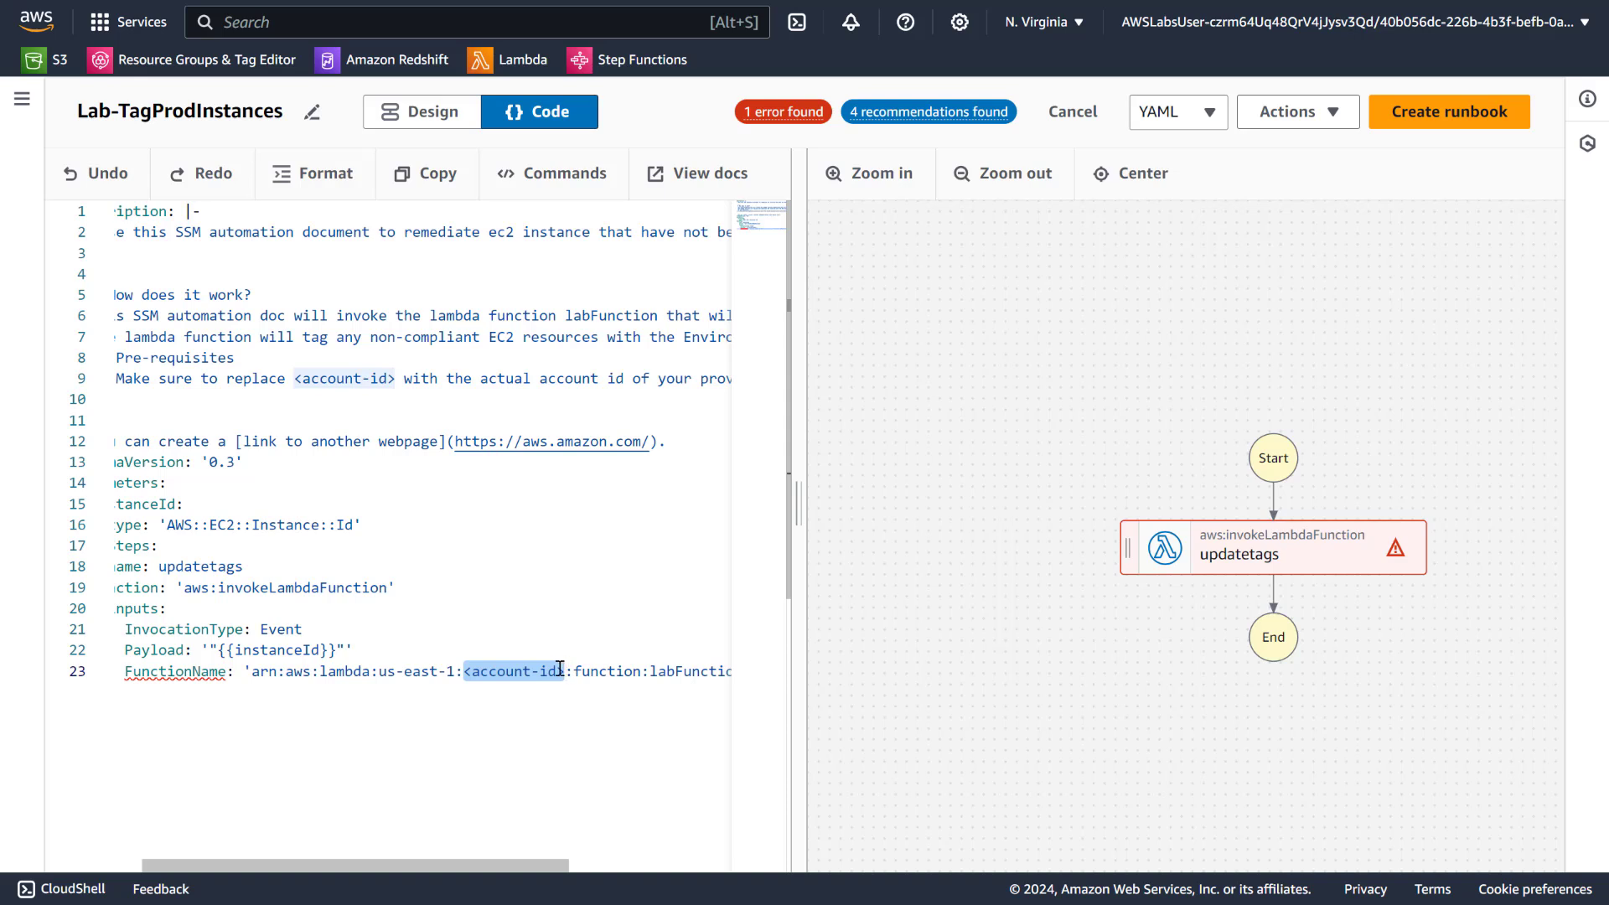
key("ctrl+v")
left_click(485, 587)
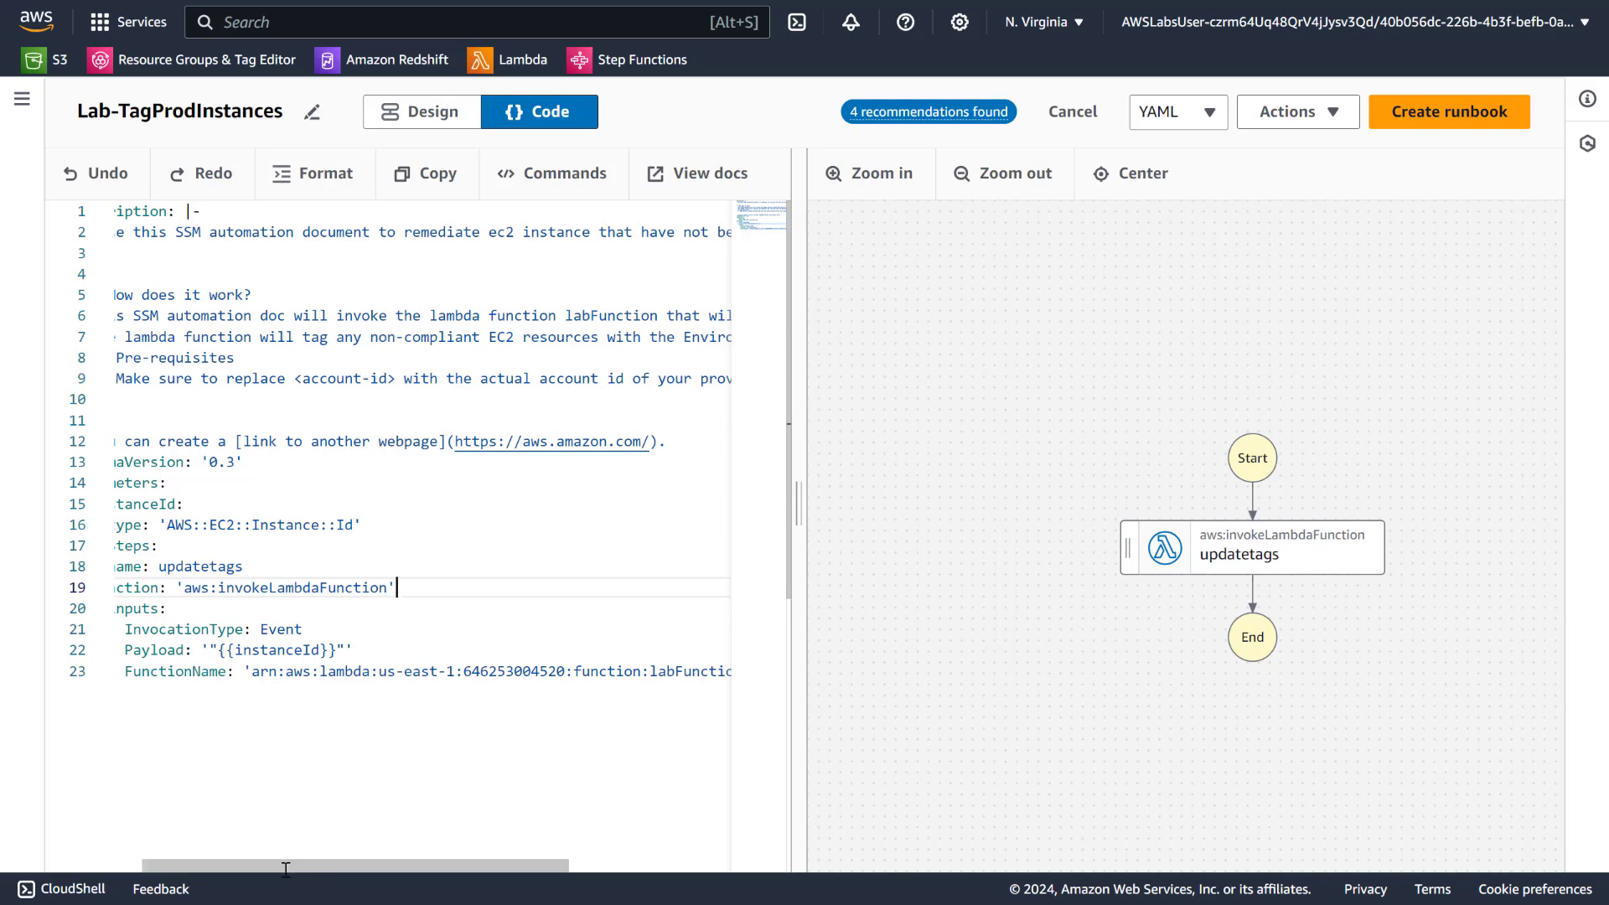
Create the Lab-TagProdInstances runbook, accepting it without applying the recommendations.
left_click_drag(286, 869, 126, 864)
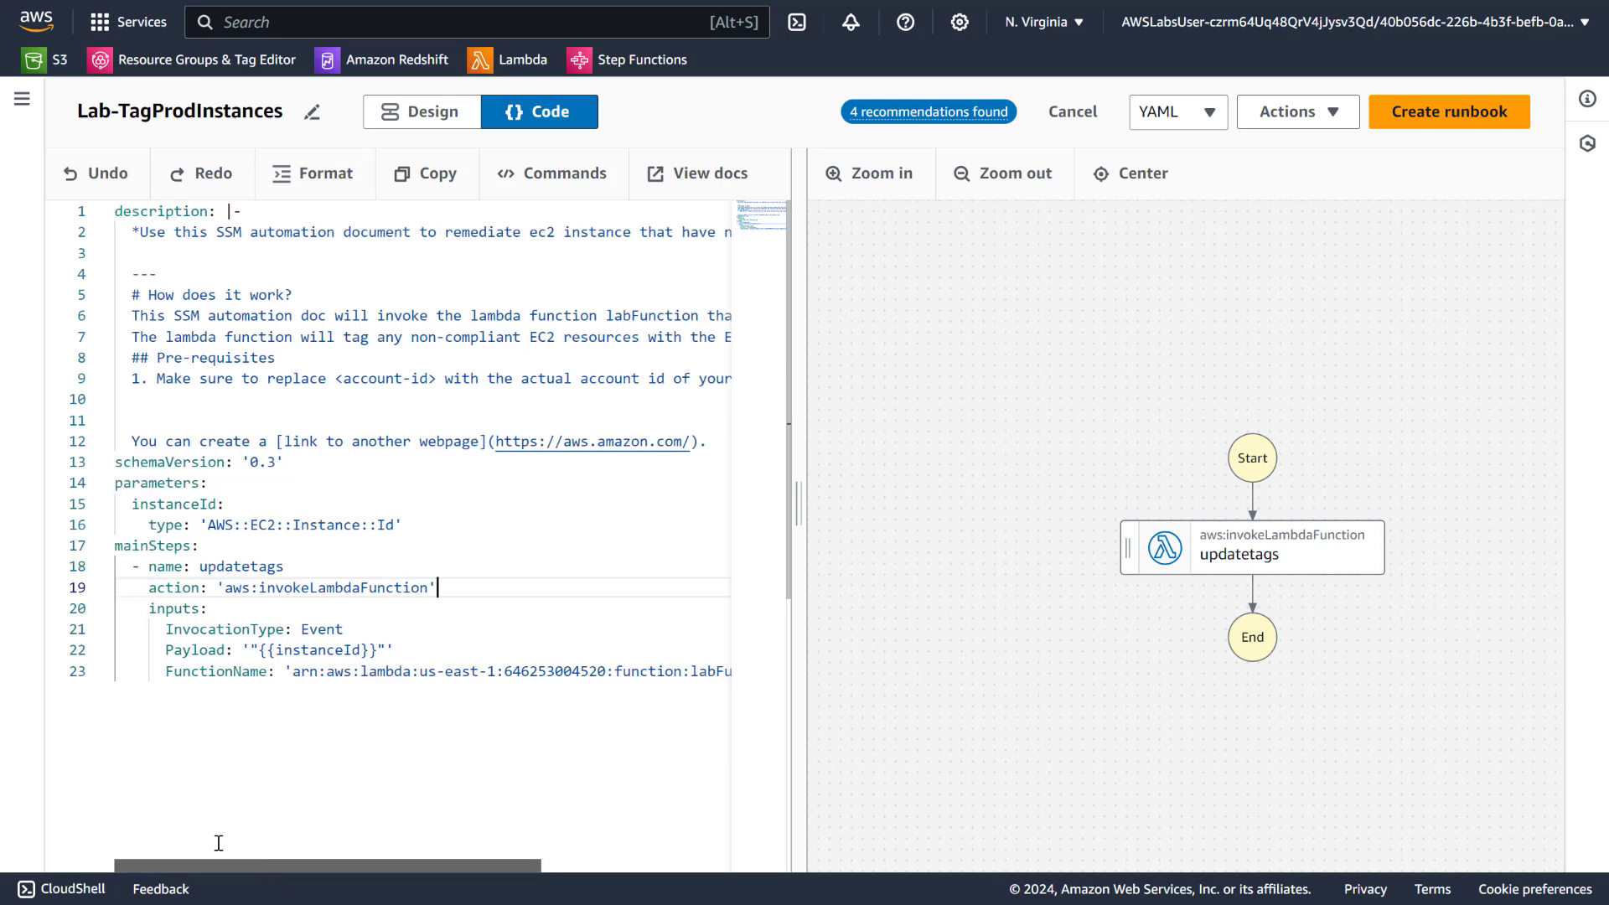
left_click_drag(219, 843, 91, 800)
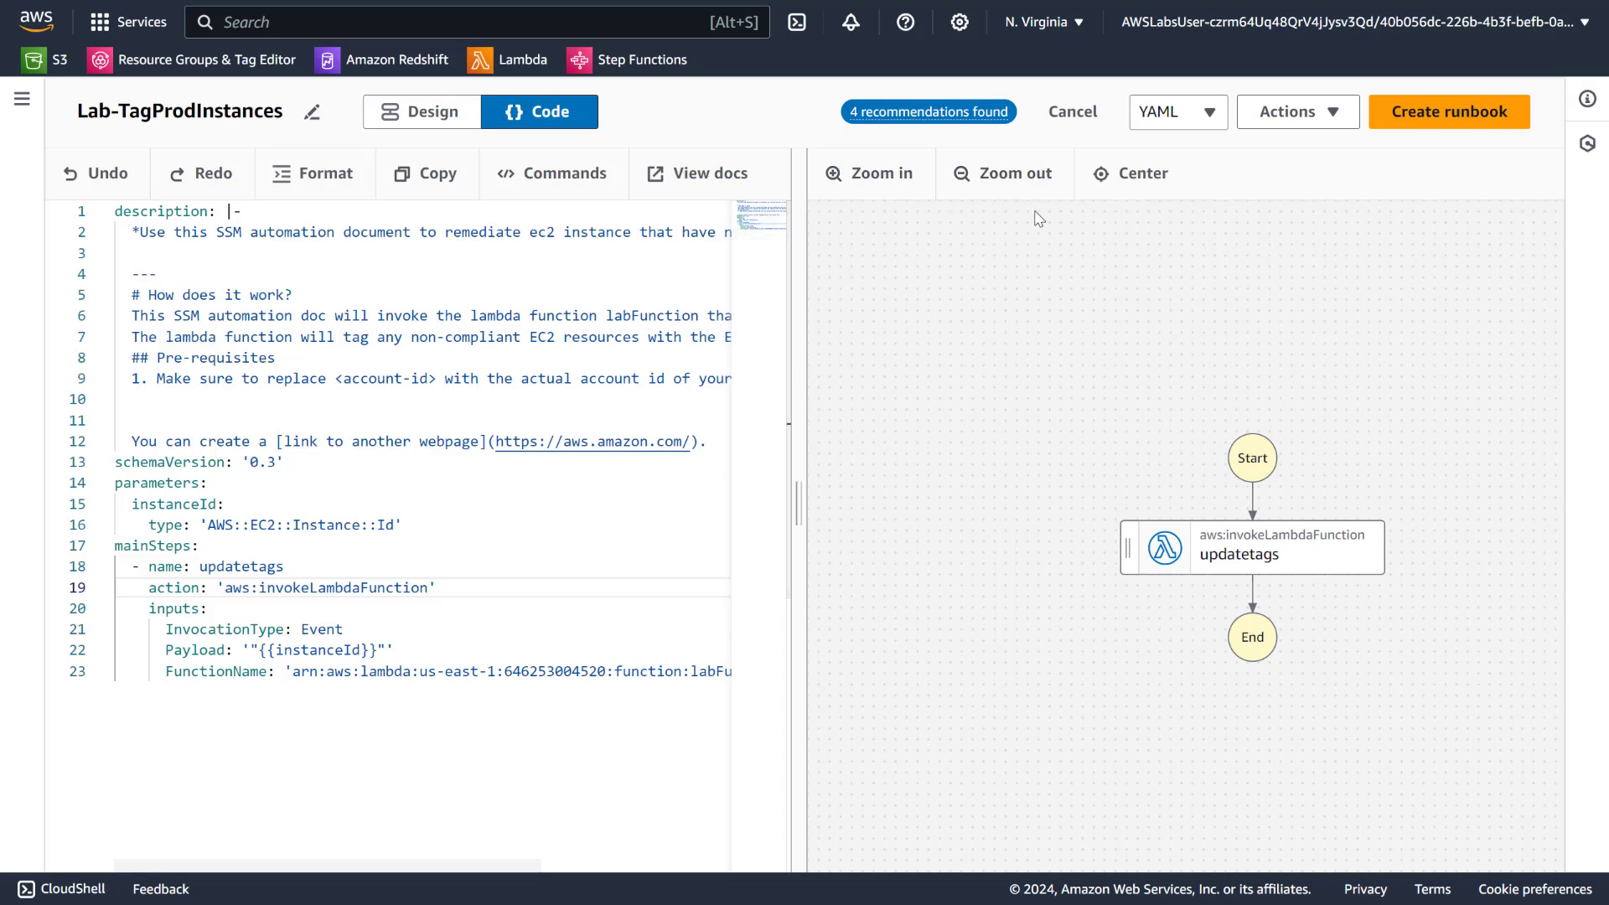
left_click(1465, 115)
left_click(1465, 114)
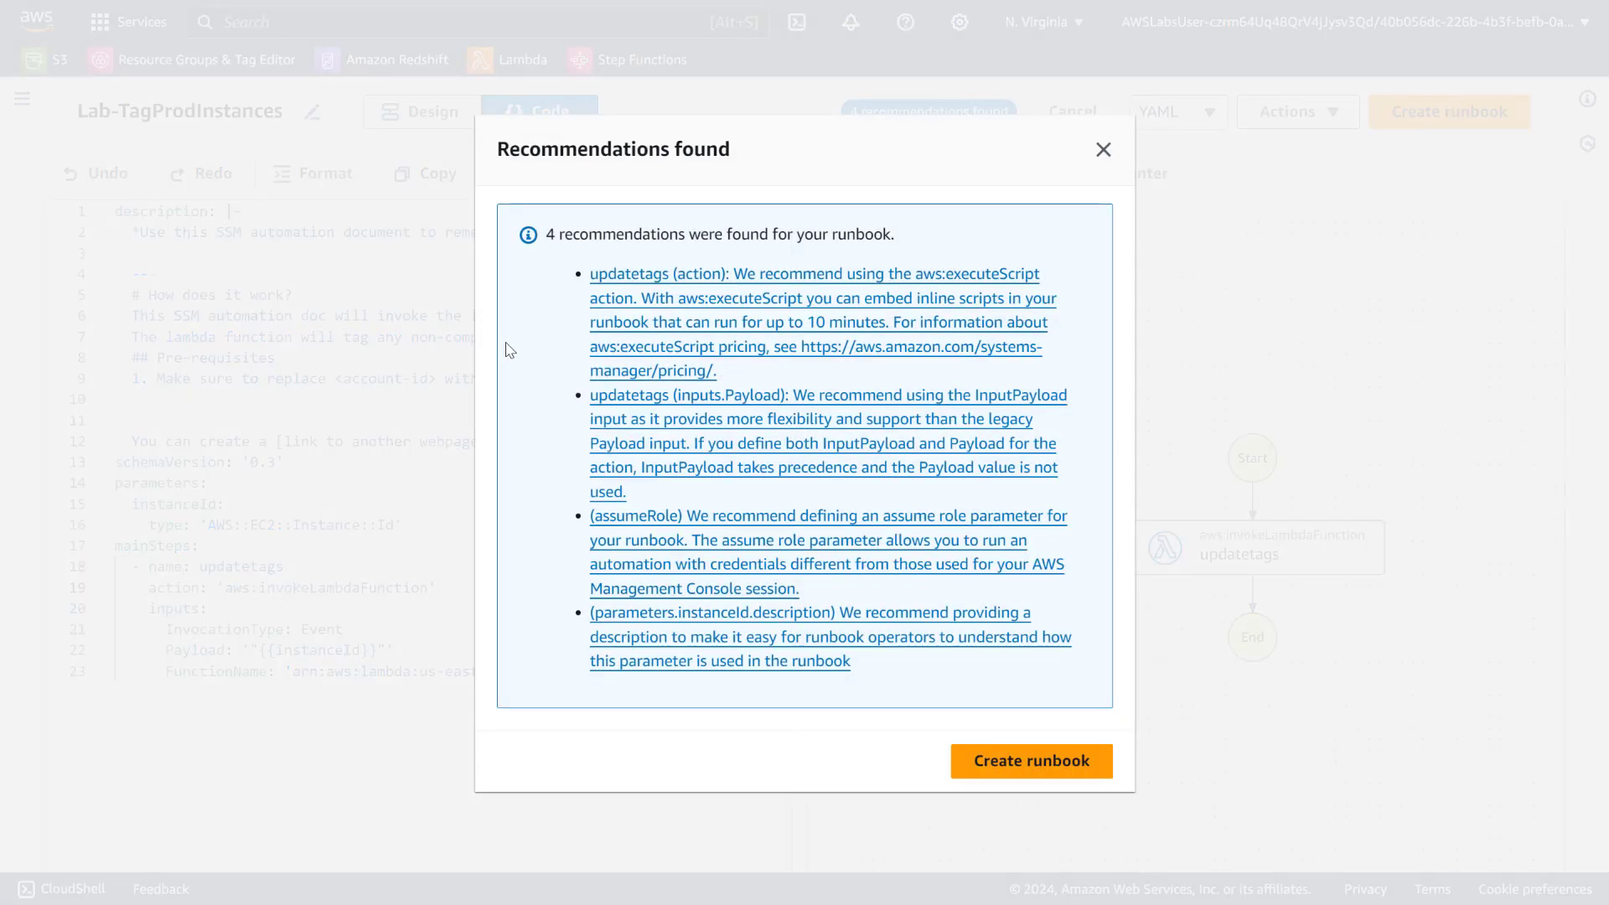
left_click(1052, 759)
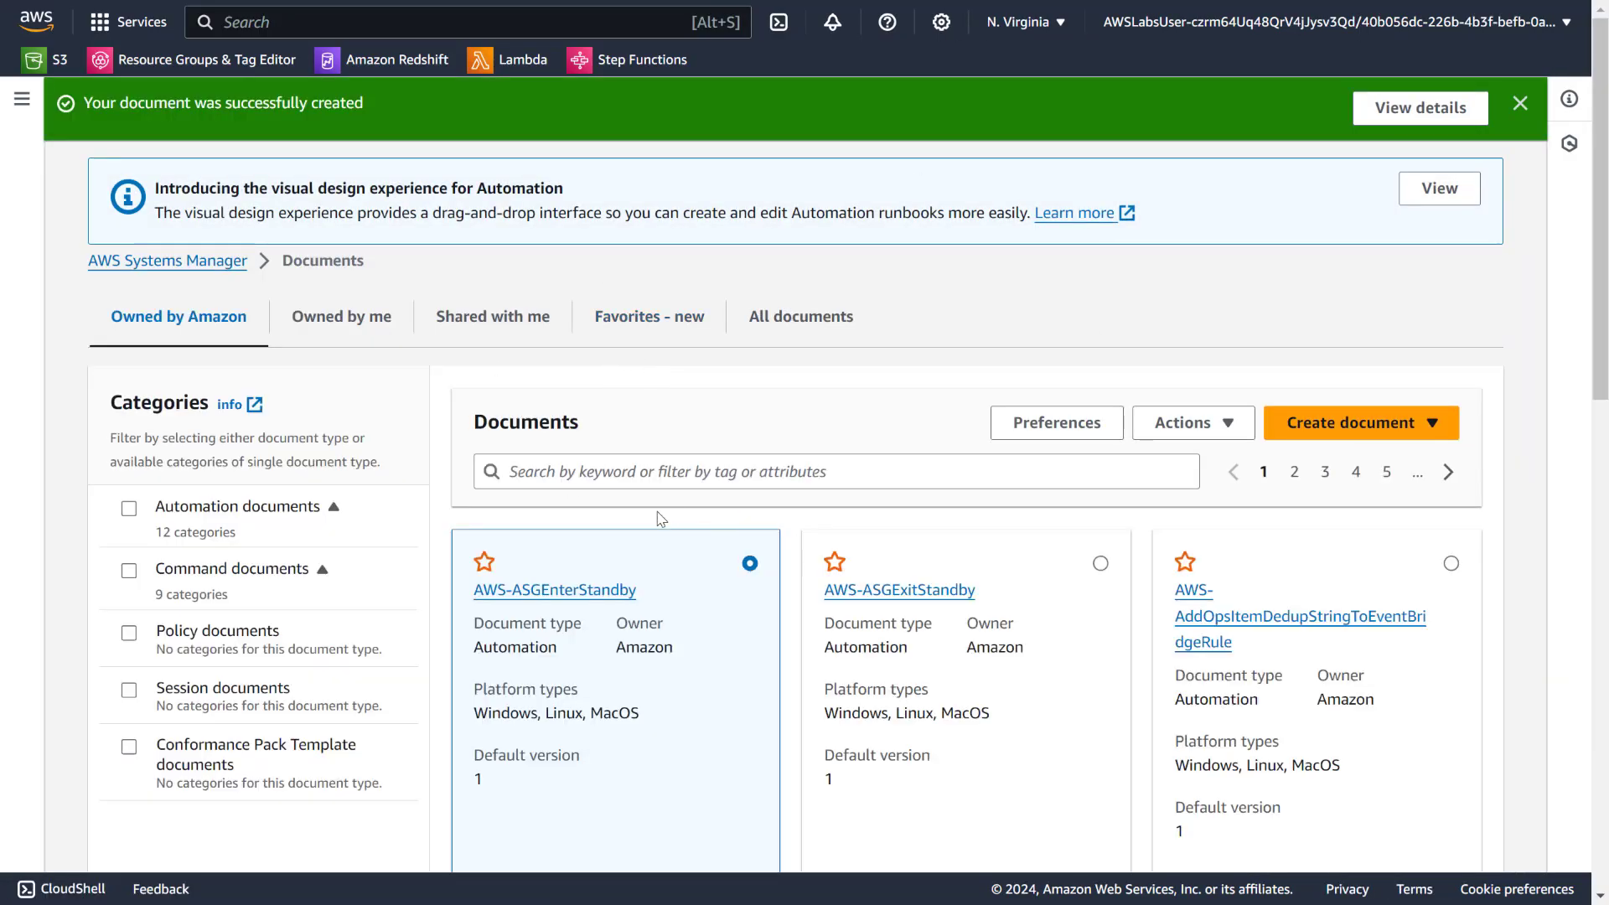
Open Lab-TagProdInstances among the documents owned by me and review its versions, content, parameters, permissions and tags.
left_click(360, 317)
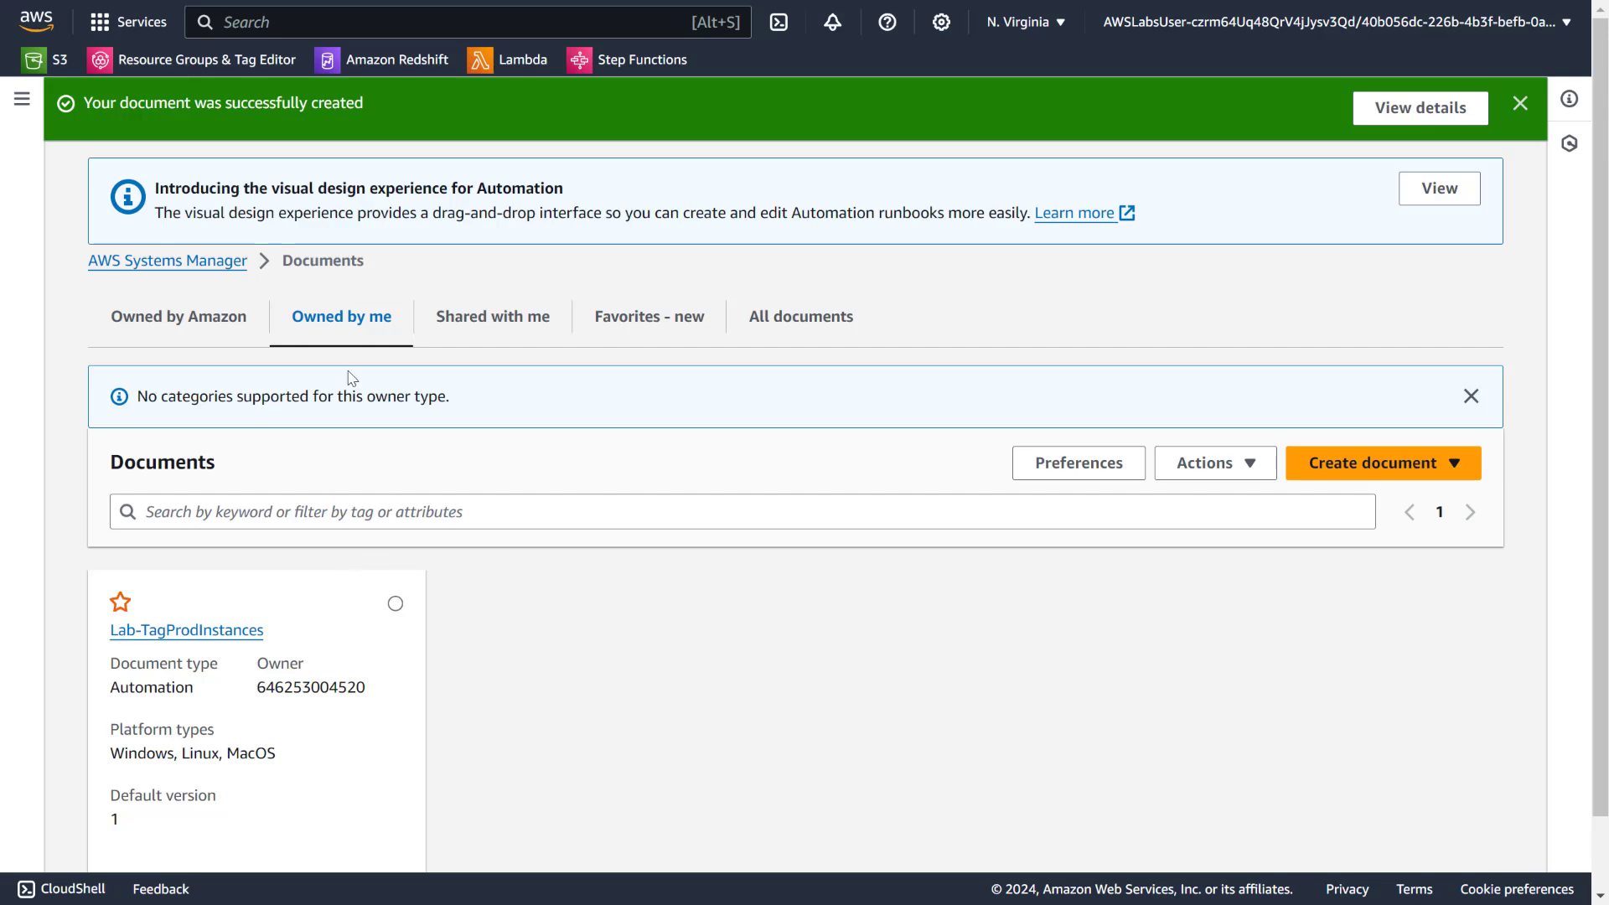
left_click(183, 637)
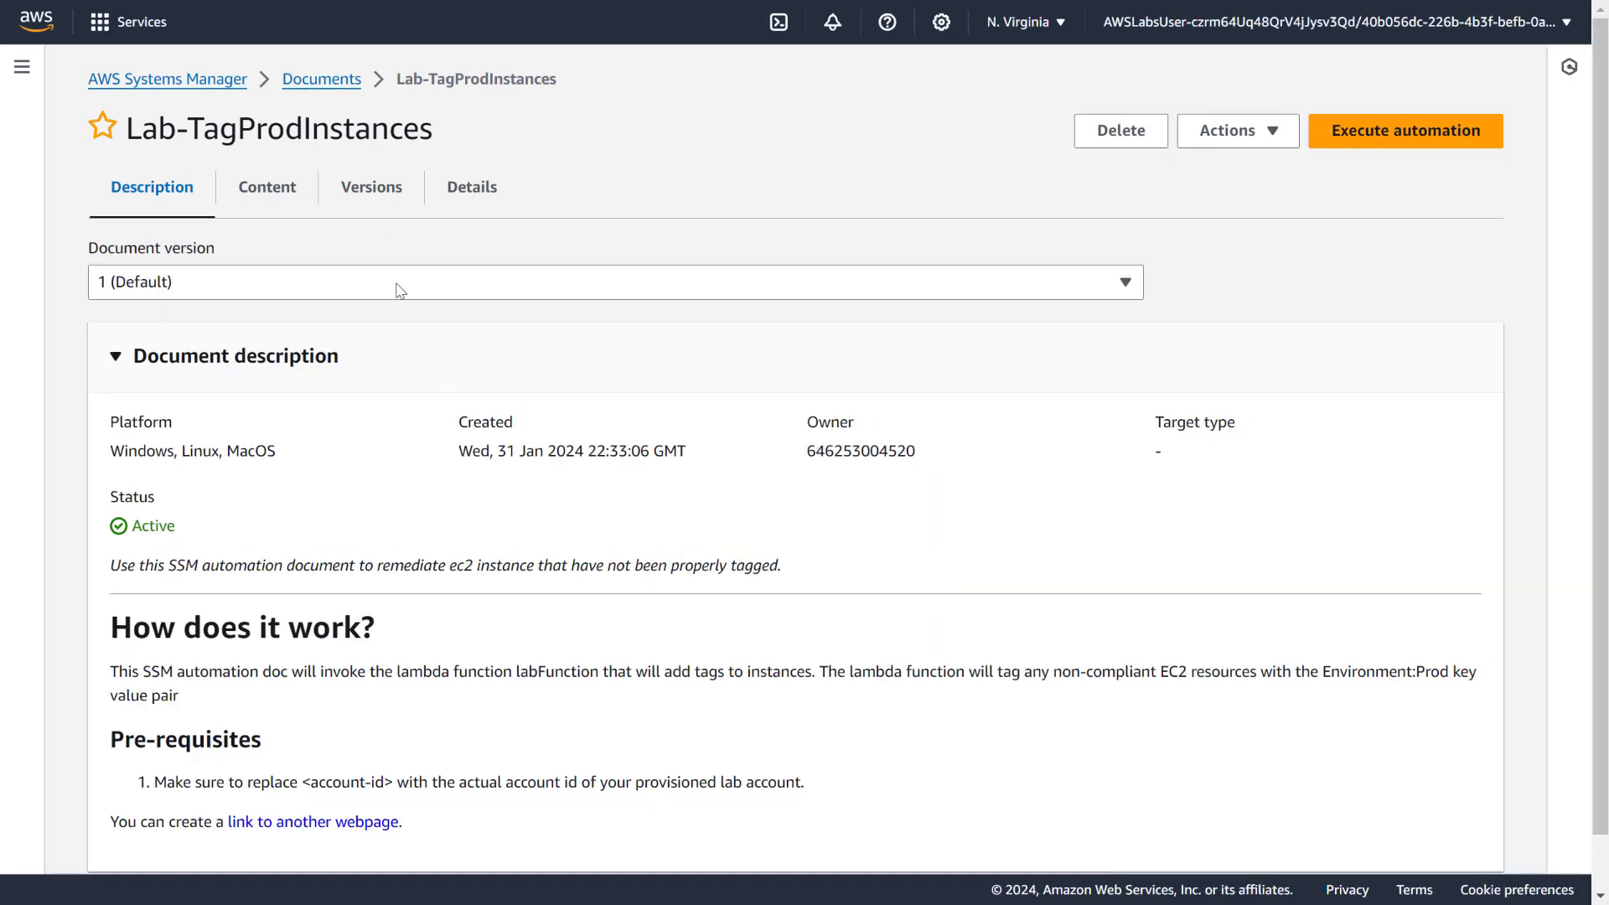
left_click(386, 189)
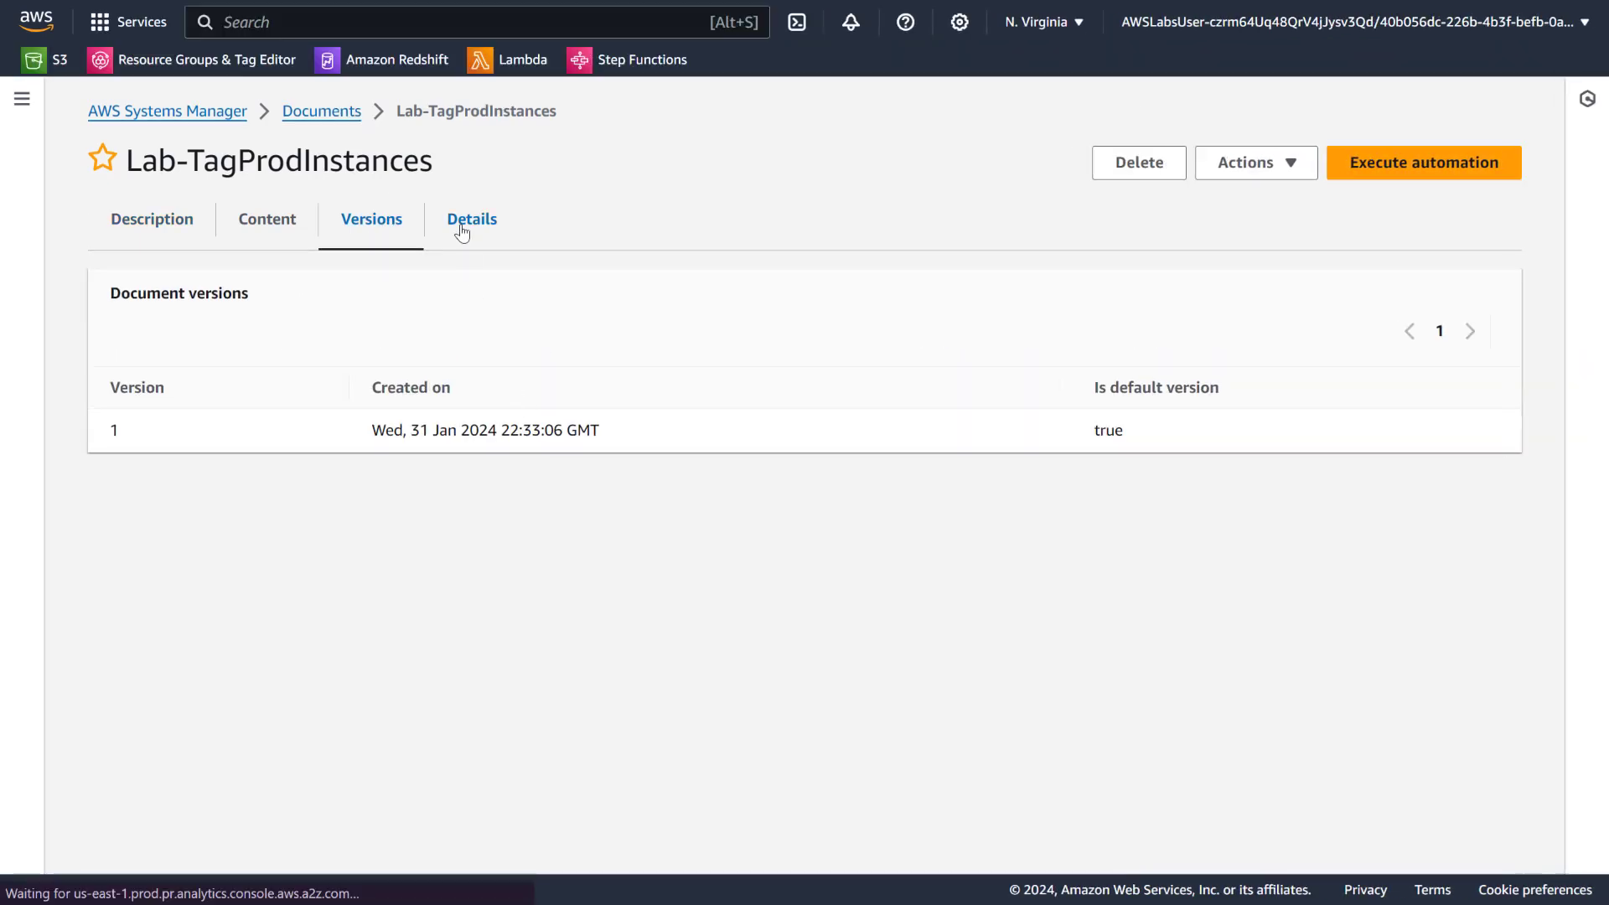
left_click(250, 223)
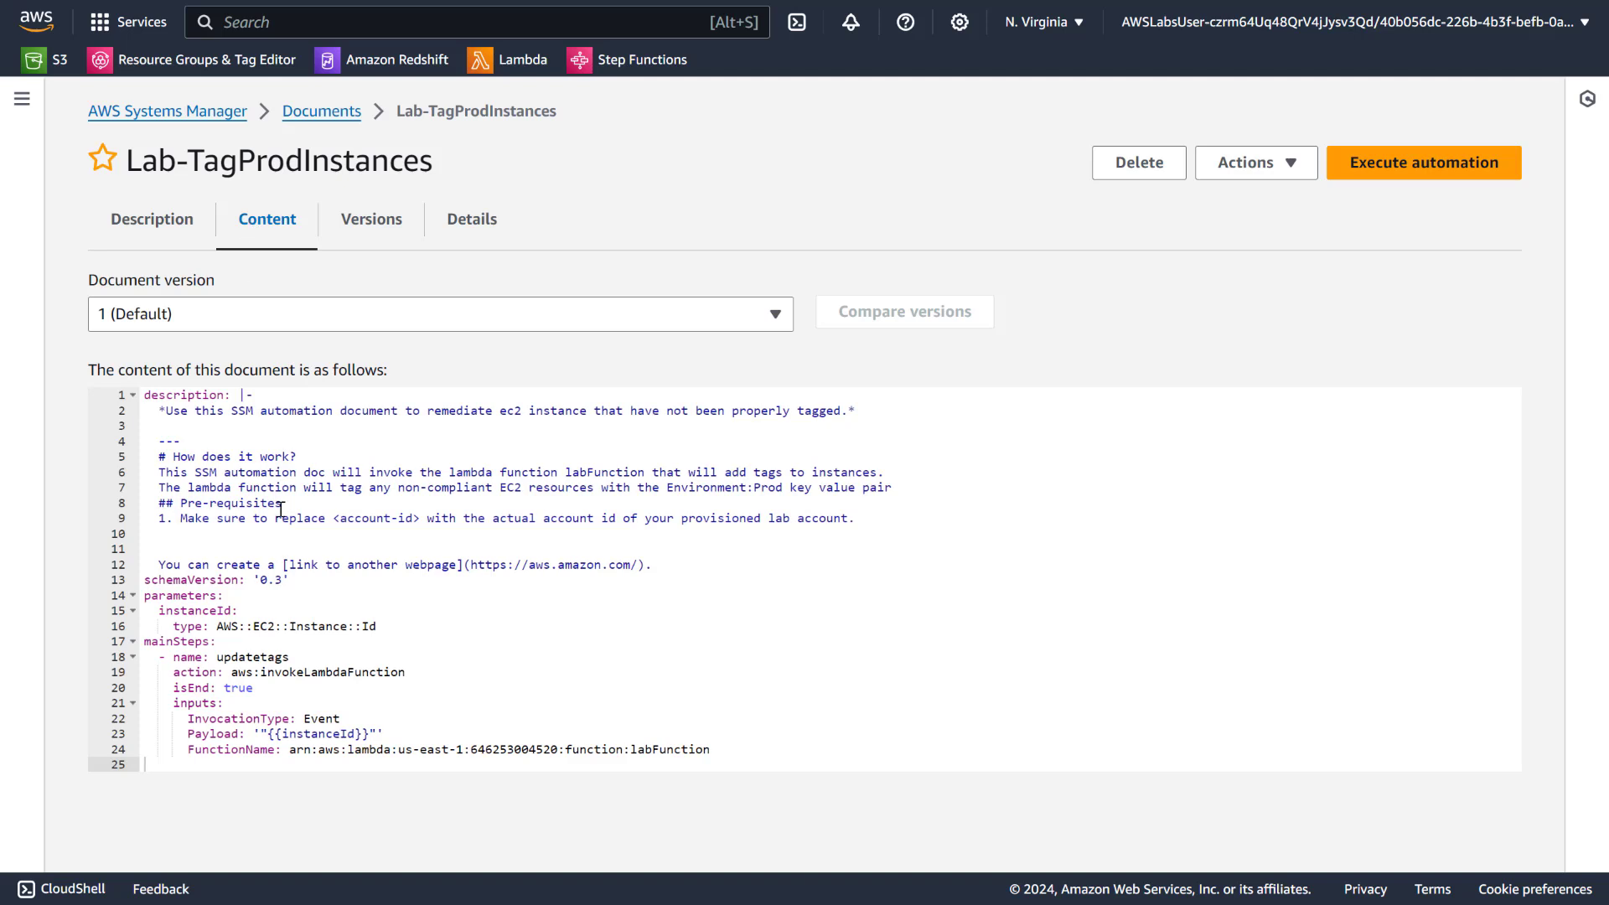
left_click(319, 614)
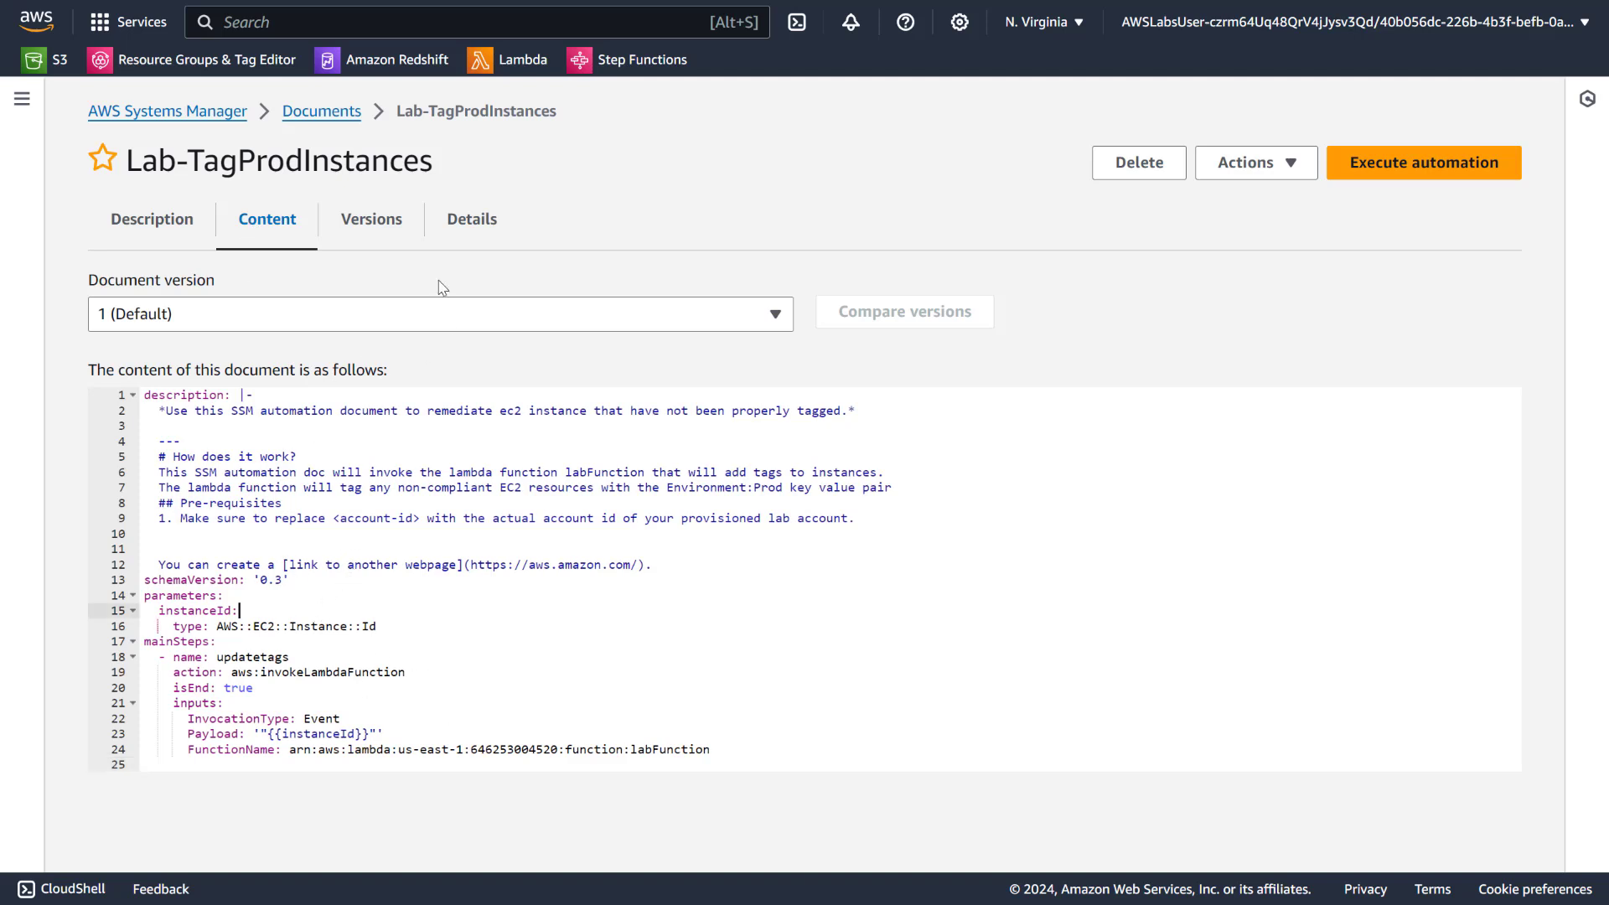
left_click(463, 219)
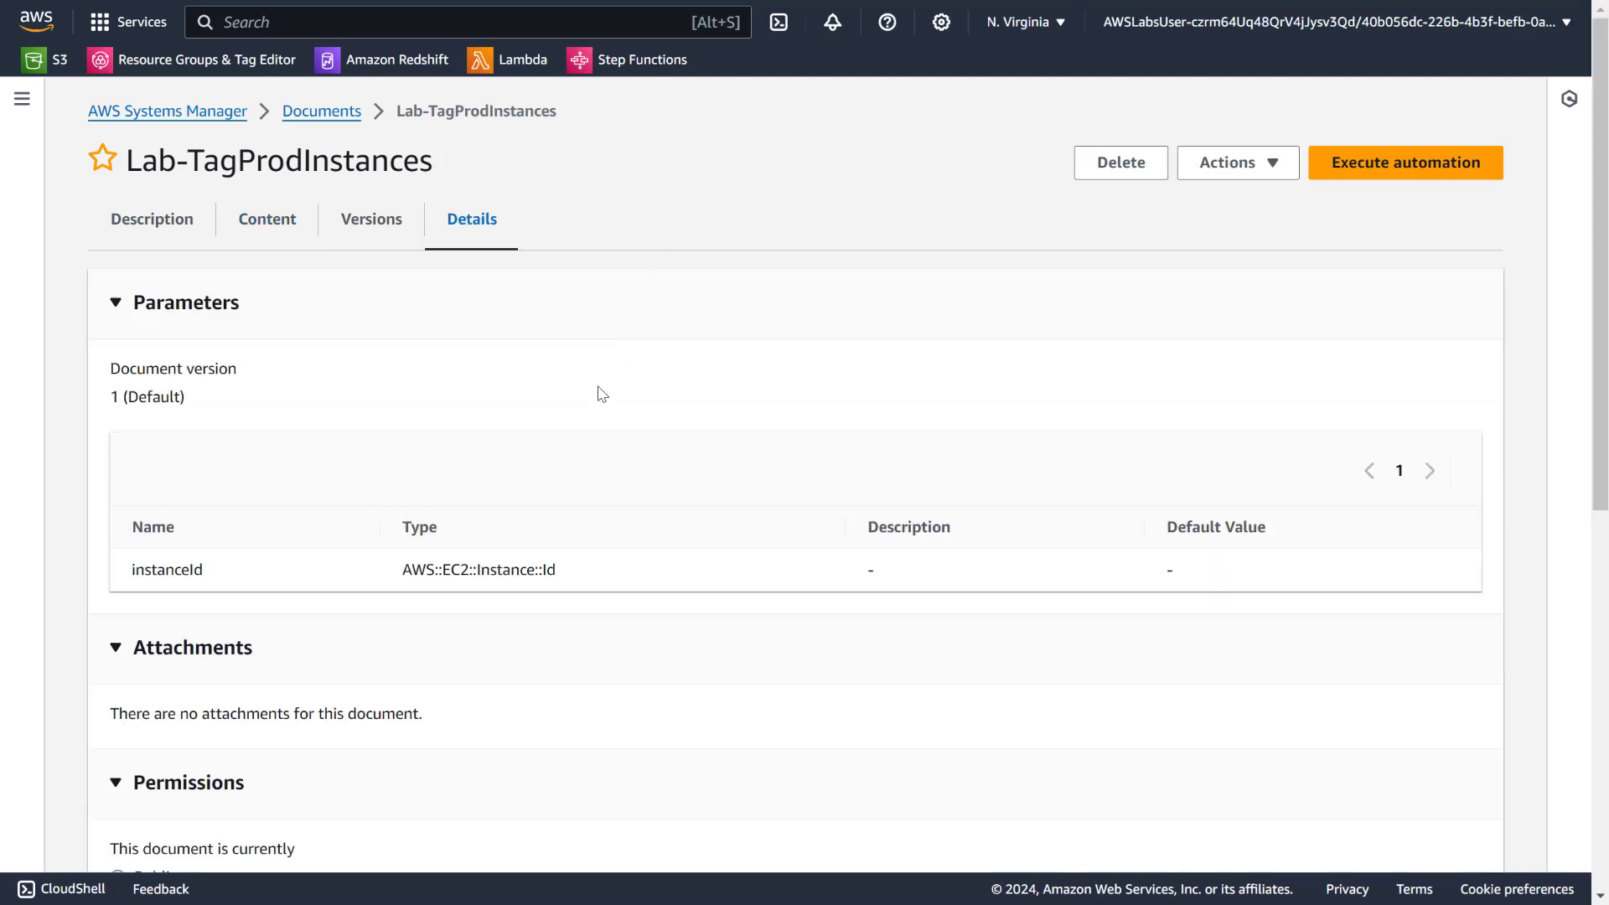
scroll(325, 528, "down", 3)
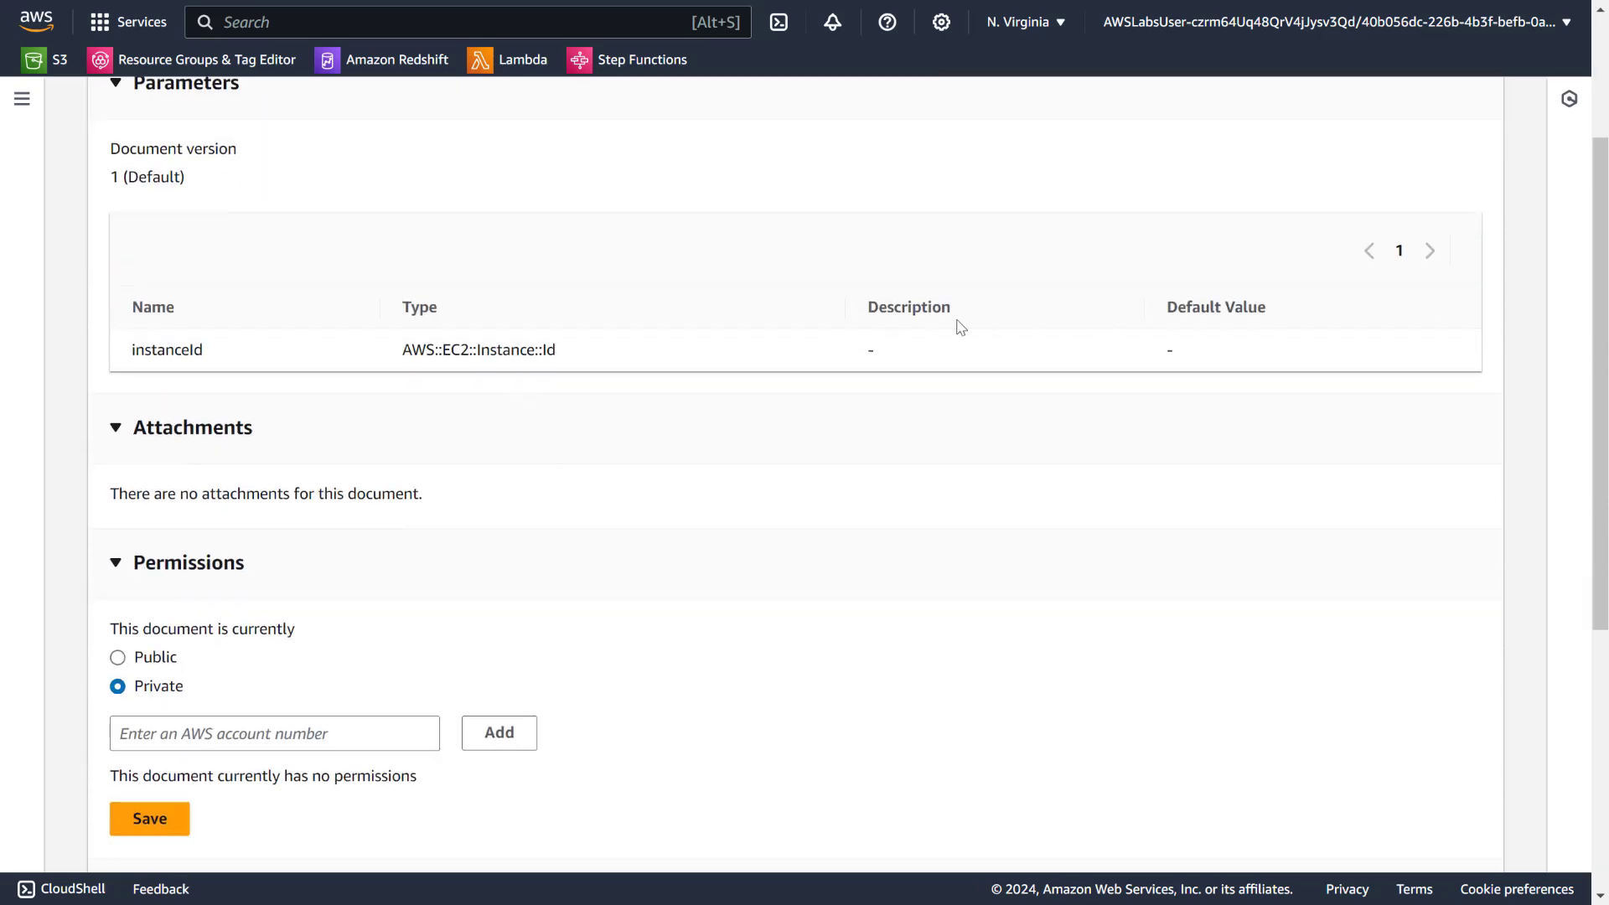
scroll(430, 439, "down", 4)
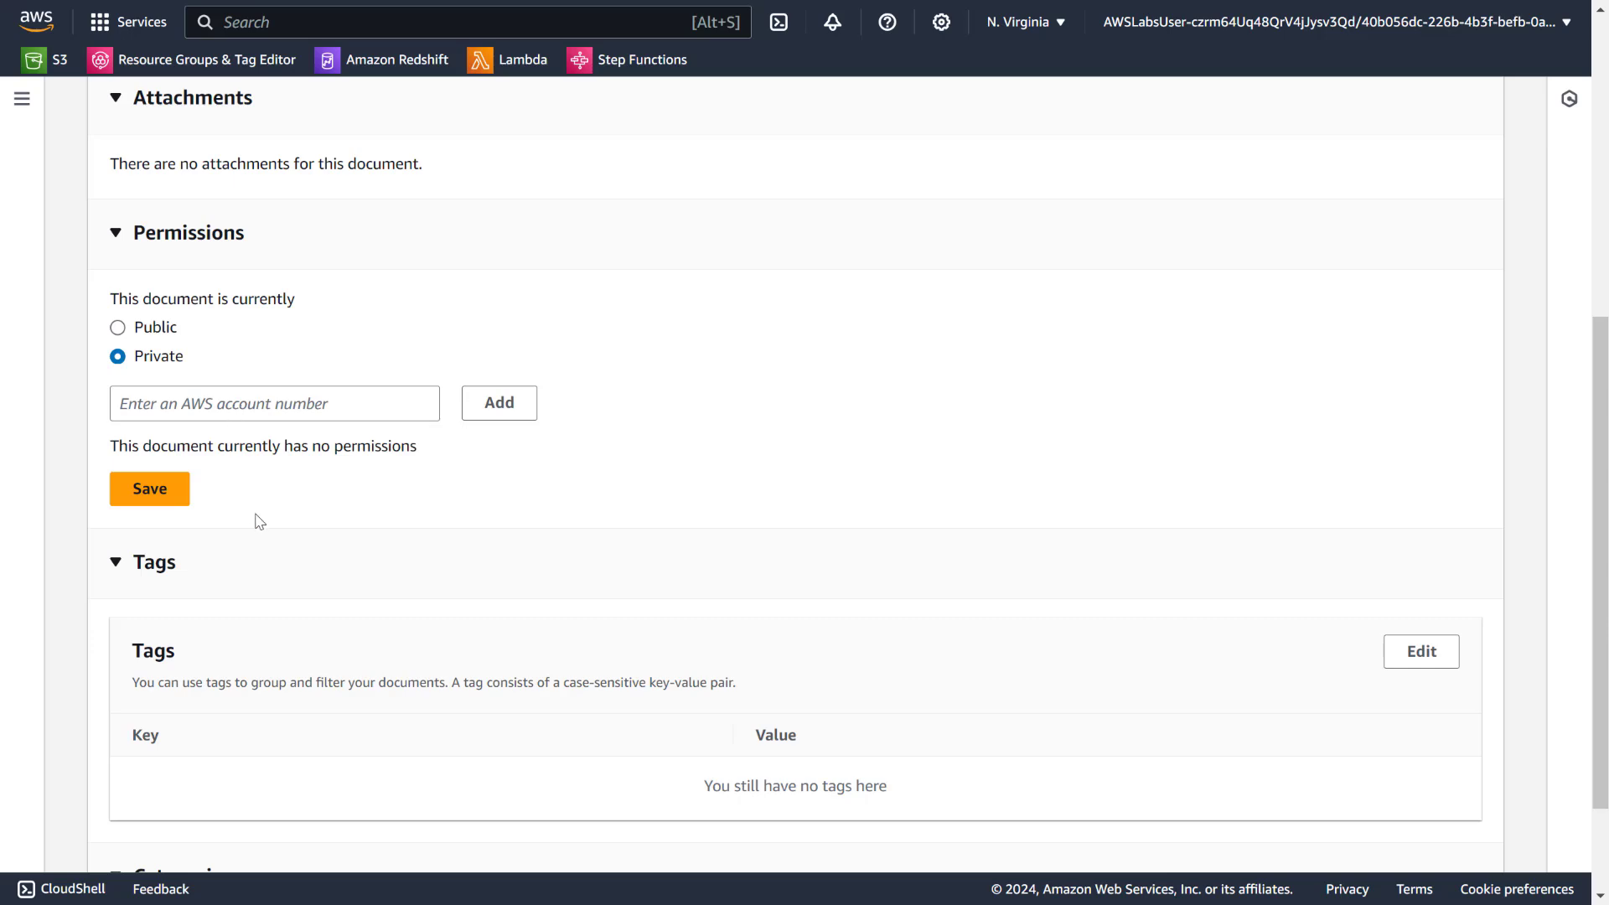
scroll(280, 509, "down", 2)
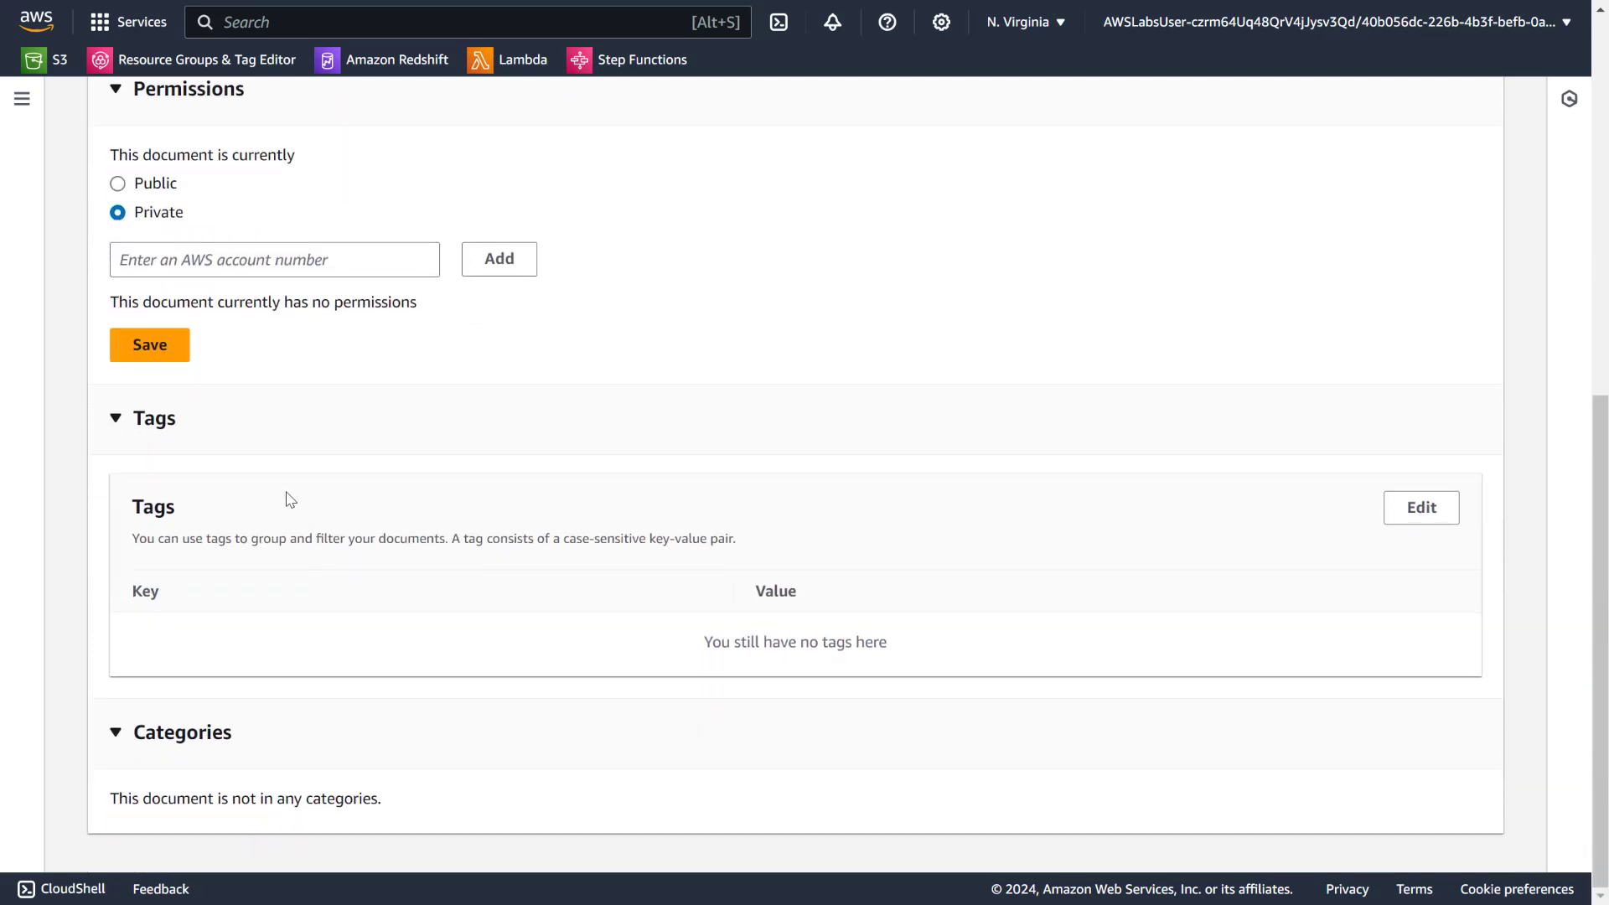
scroll(298, 498, "up", 9)
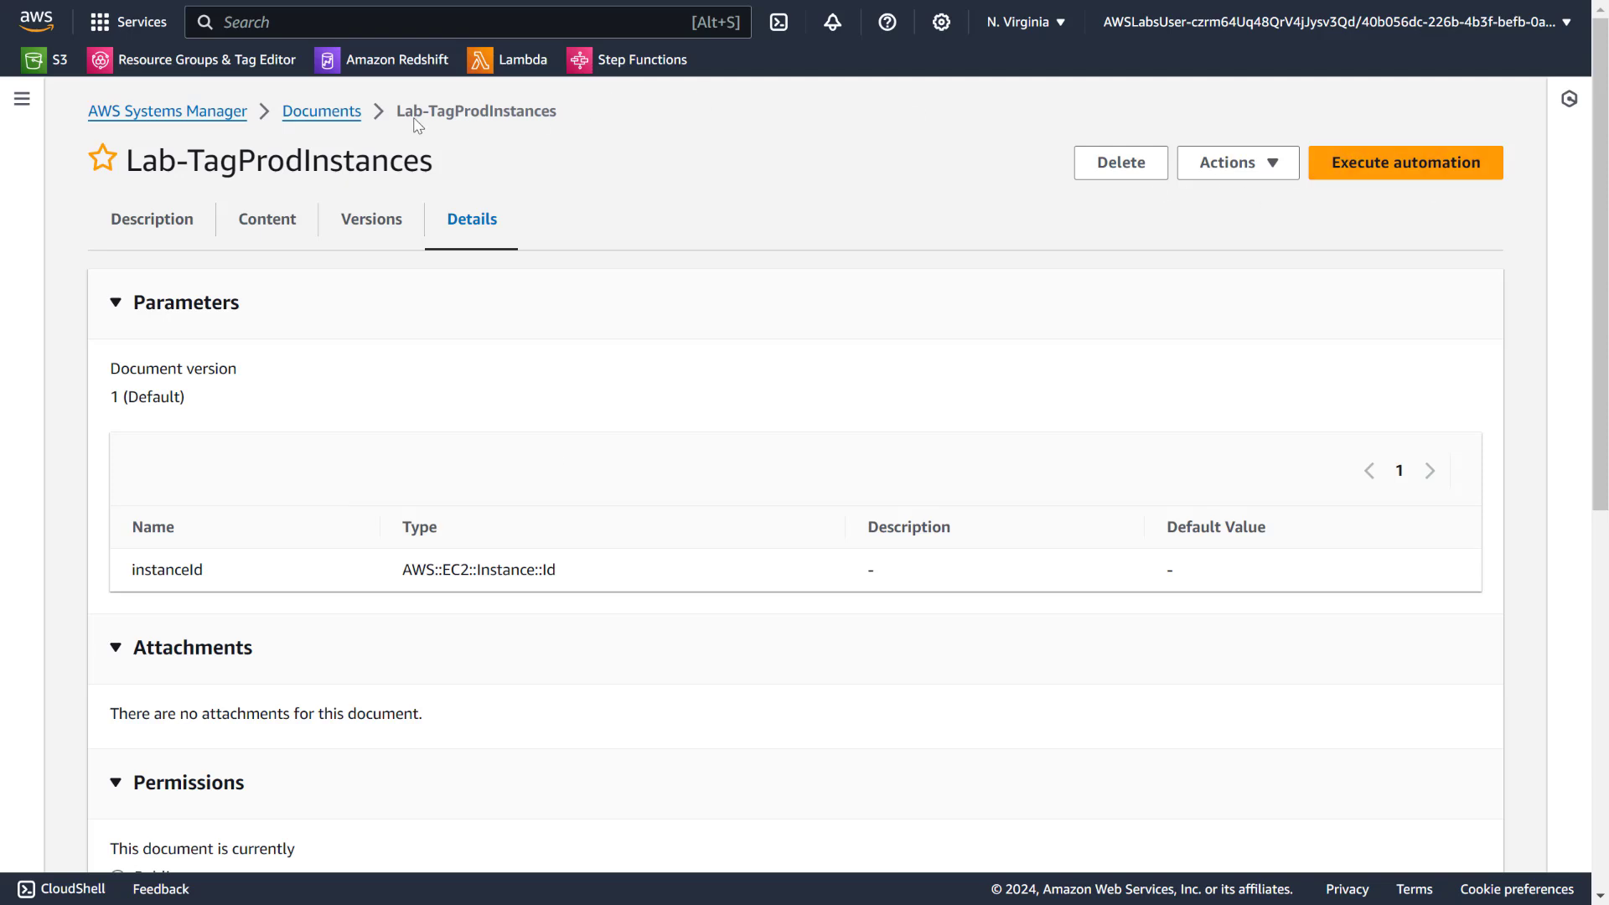
Search the console for "aws config" and look through the listed services and features.
left_click(523, 20)
type("aws")
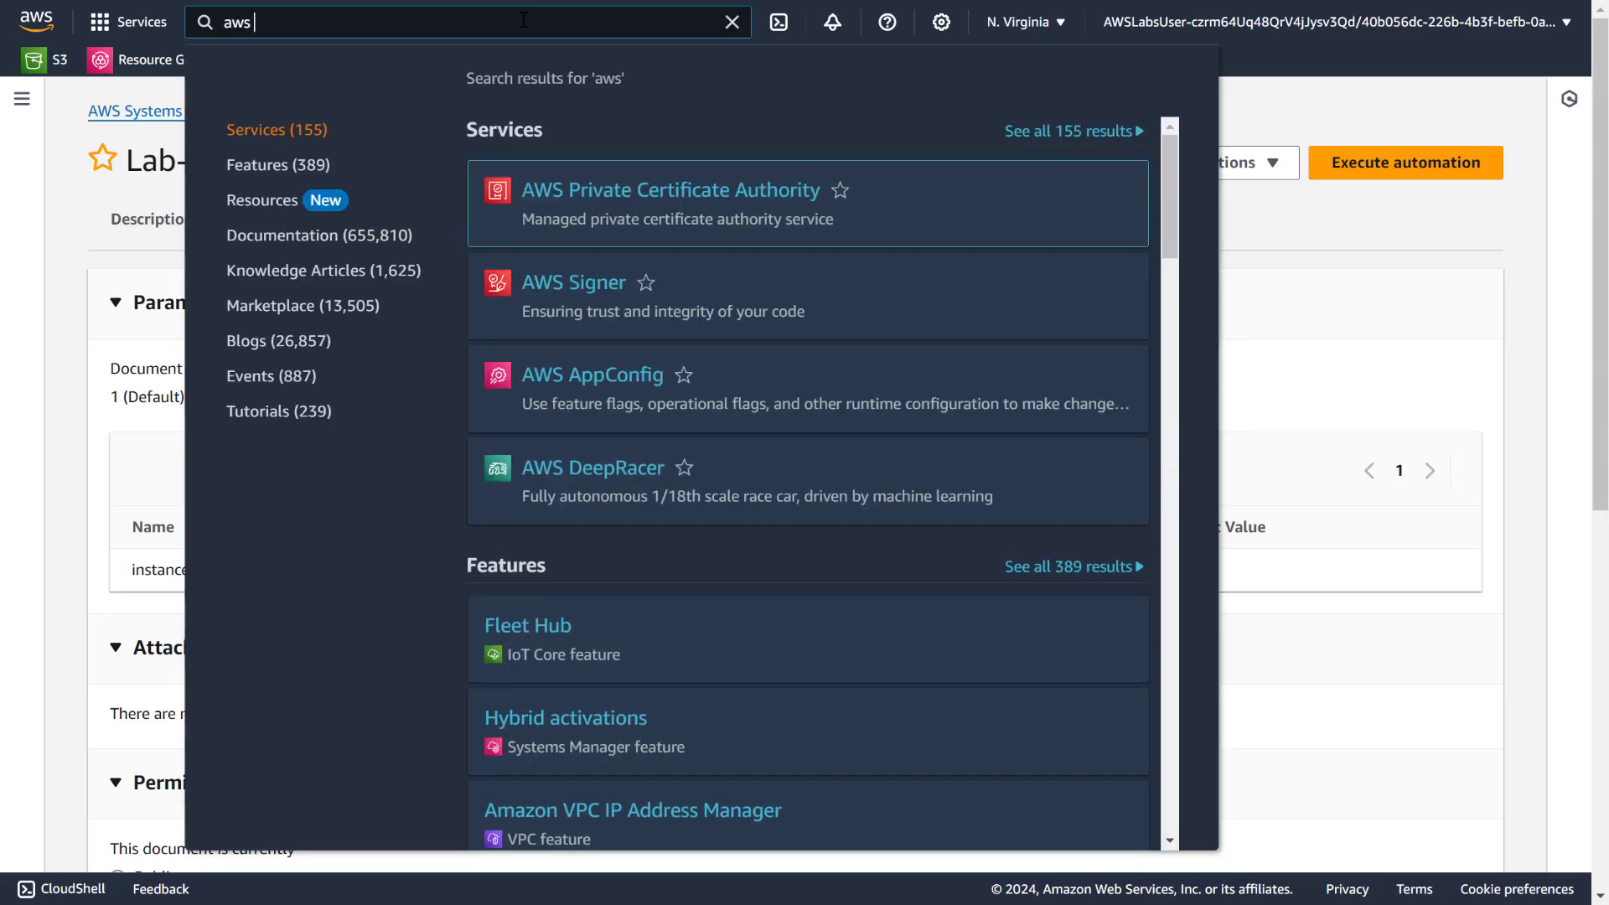
type(" config")
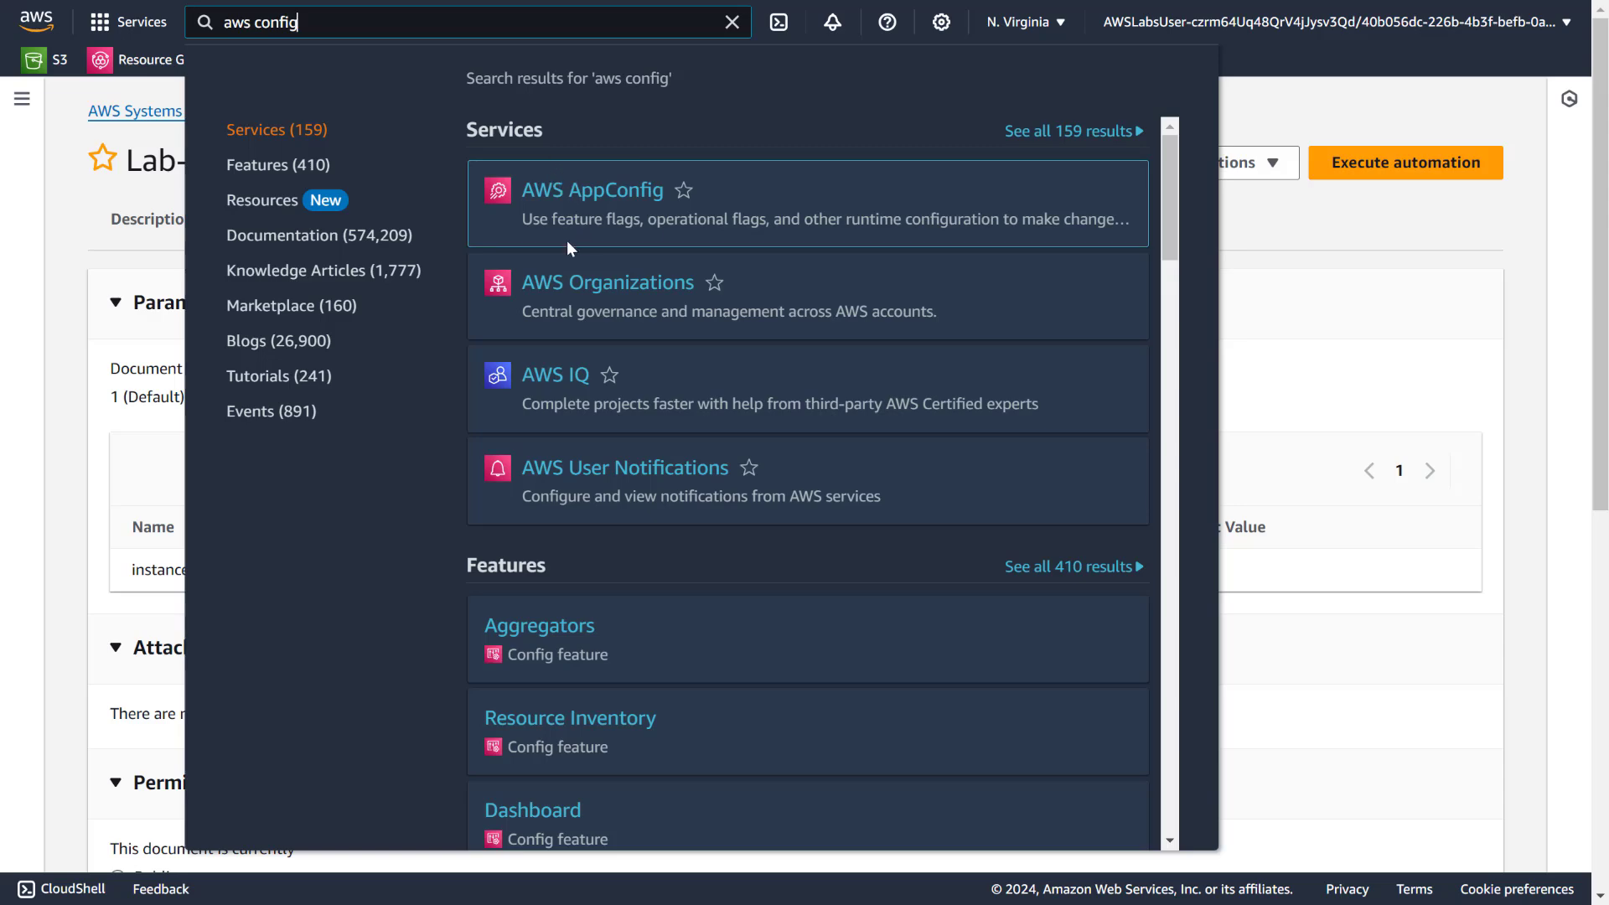
scroll(598, 414, "down", 5)
scroll(609, 408, "up", 5)
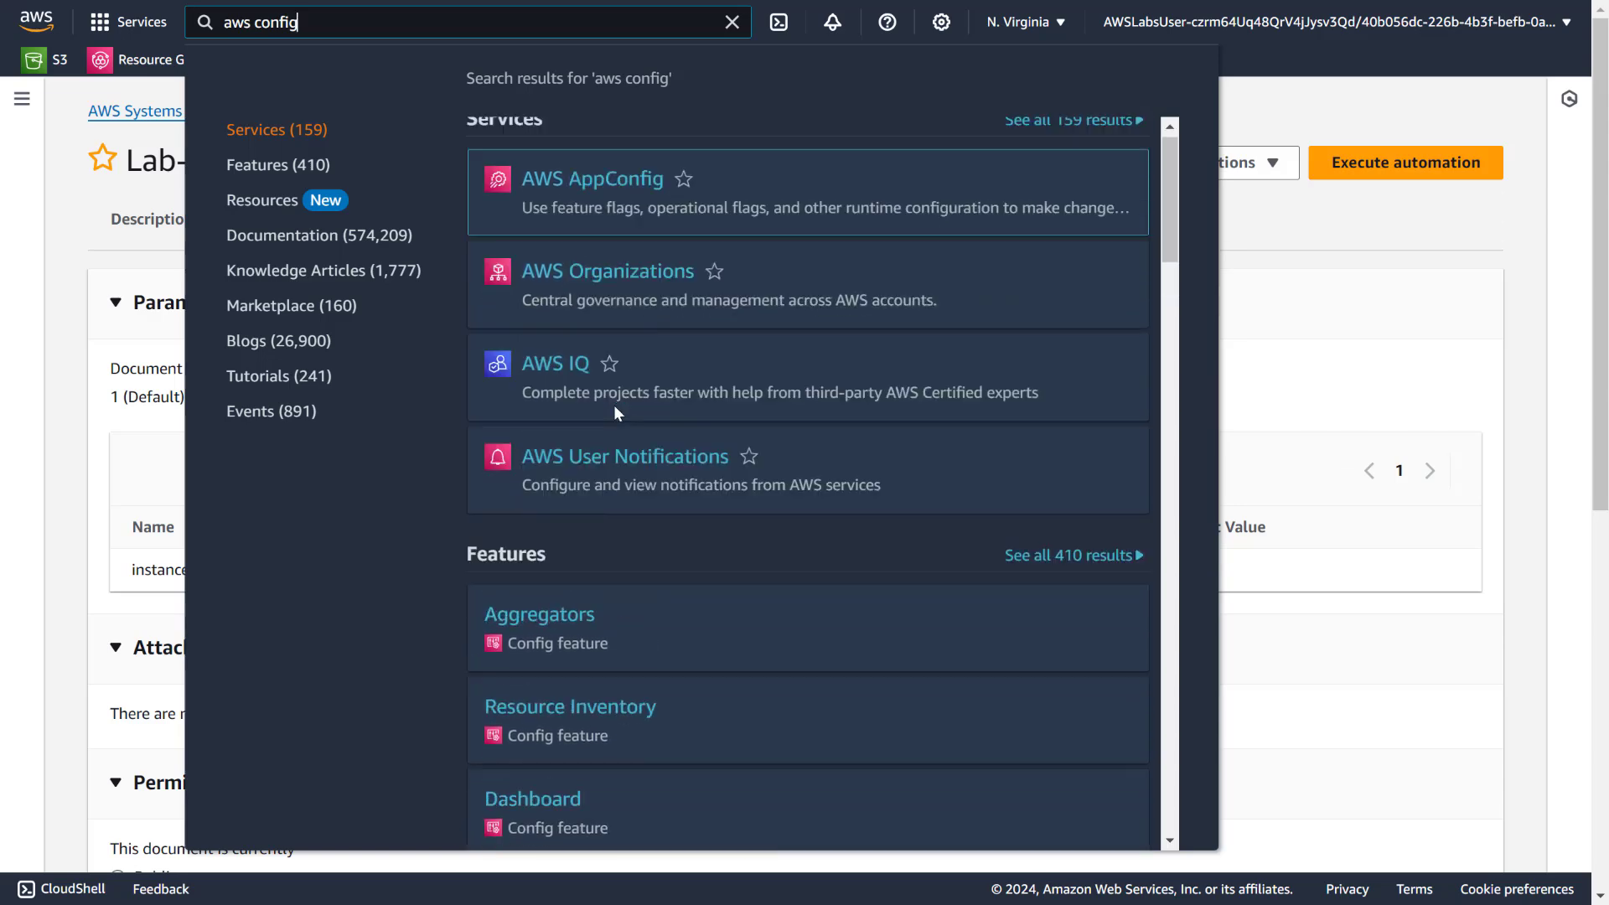
scroll(614, 410, "up", 1)
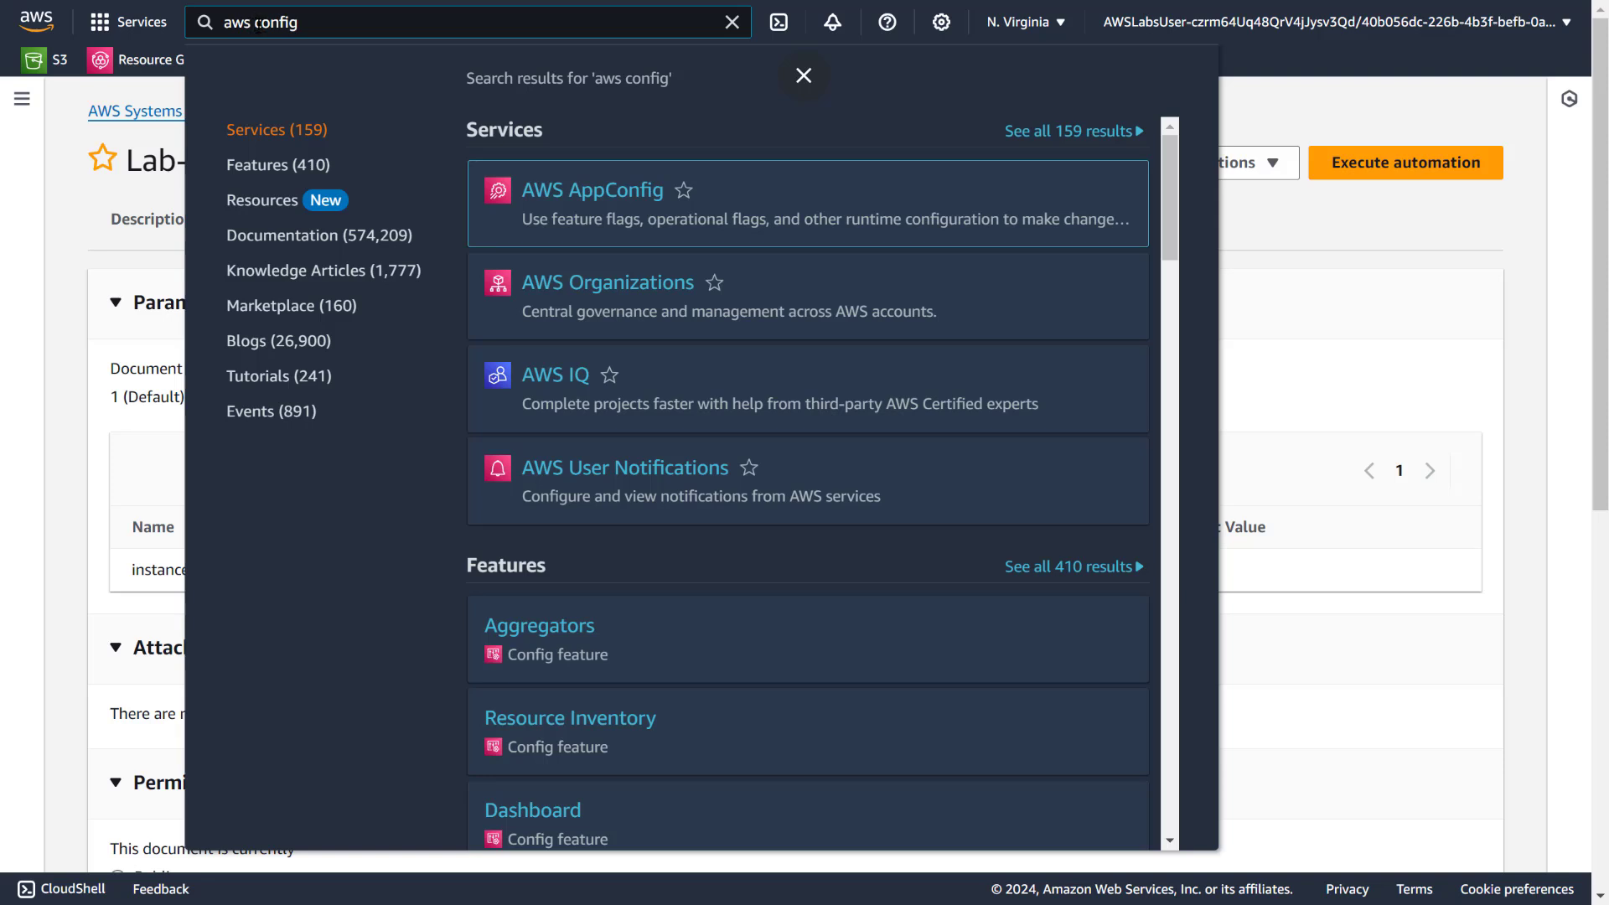
Search the console for "config" and open the Config service.
key("BackSpace")
type("mazon")
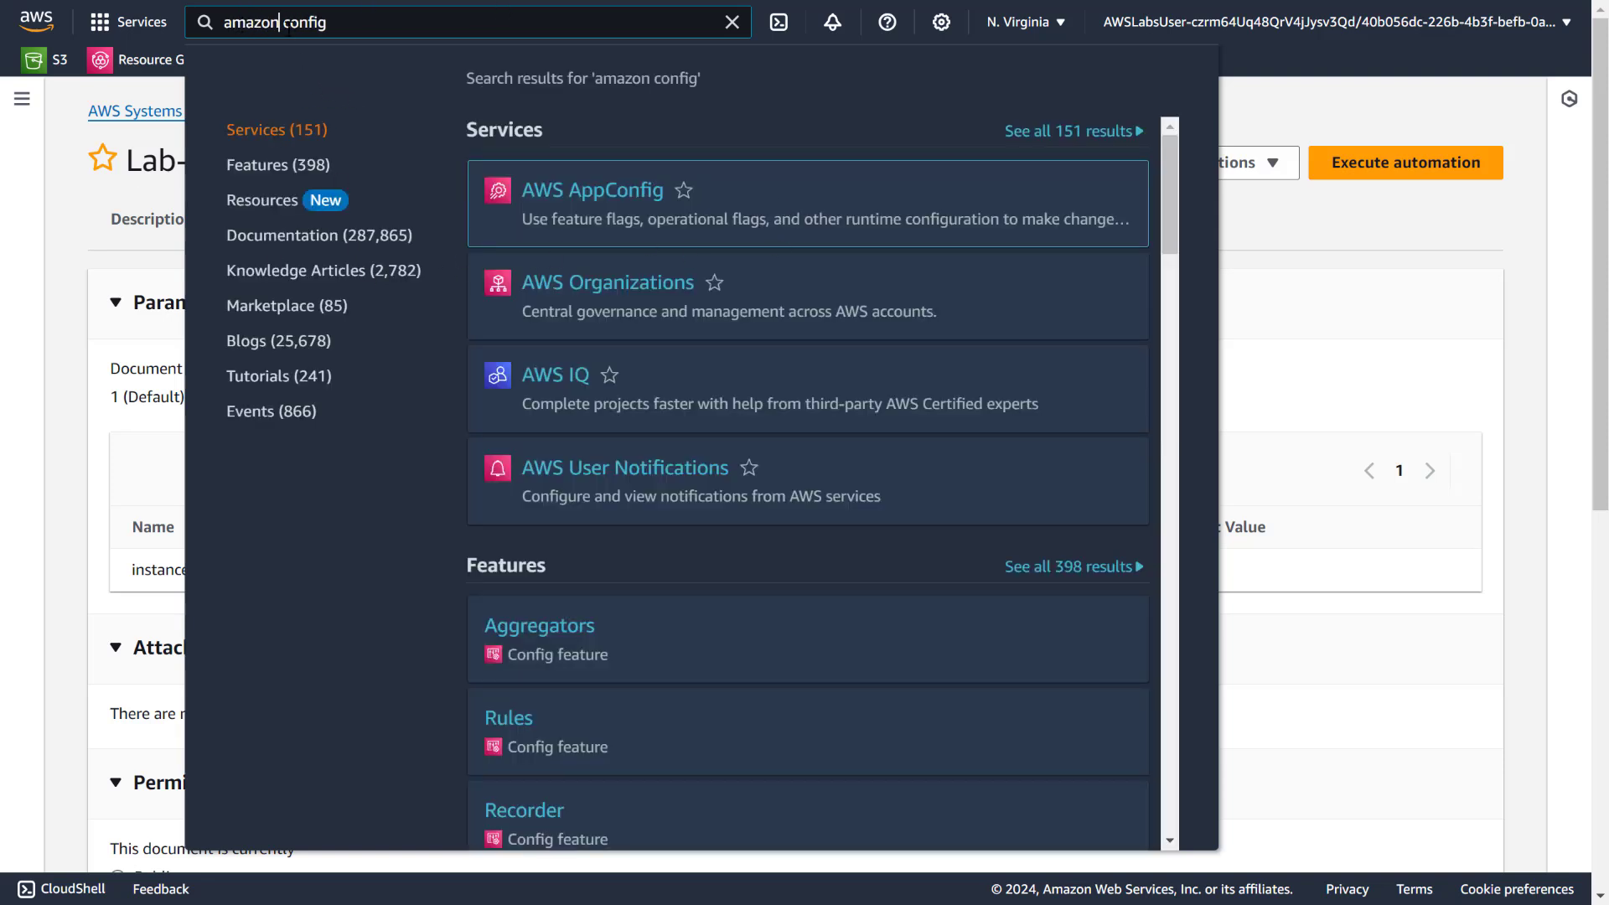
left_click_drag(283, 22, 224, 21)
key("BackSpace")
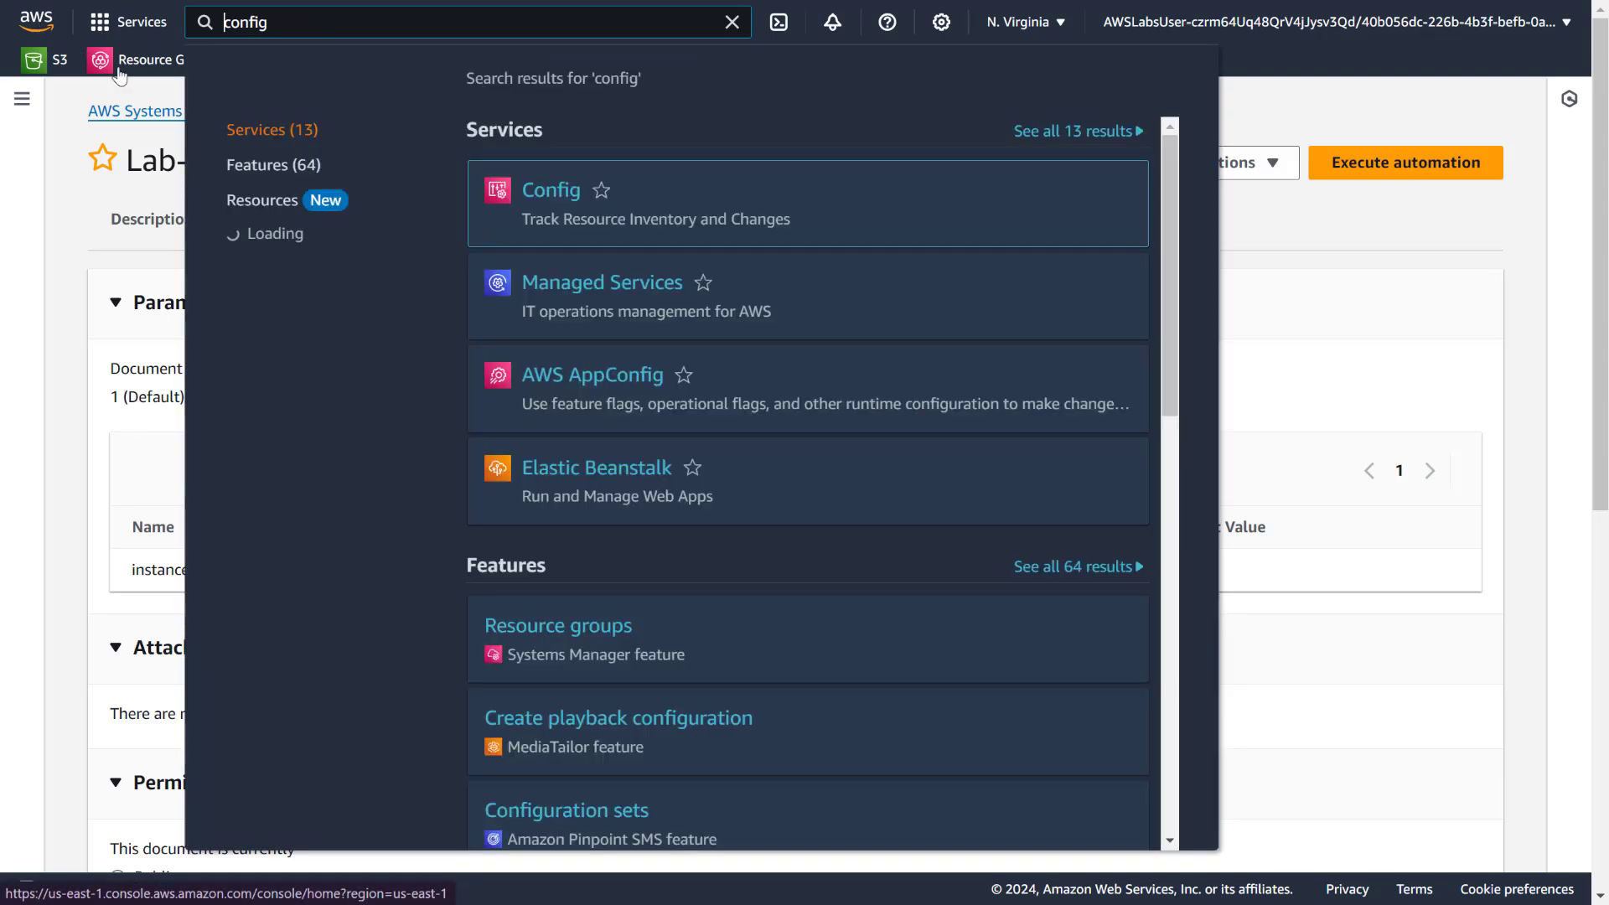
mouse_move(582, 189)
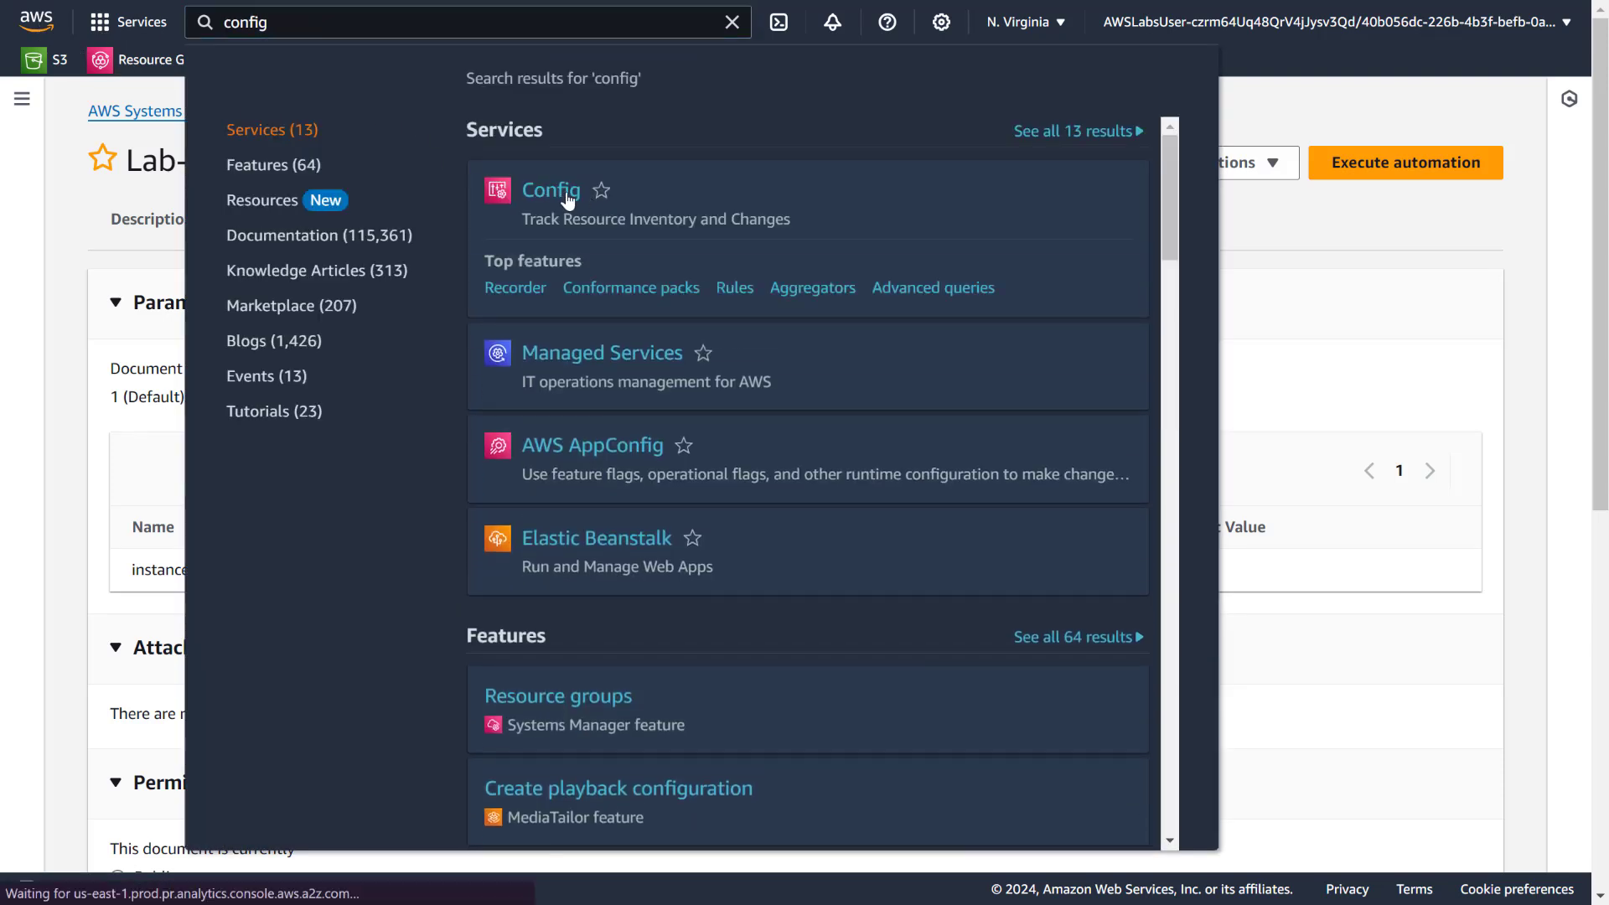
left_click(652, 211)
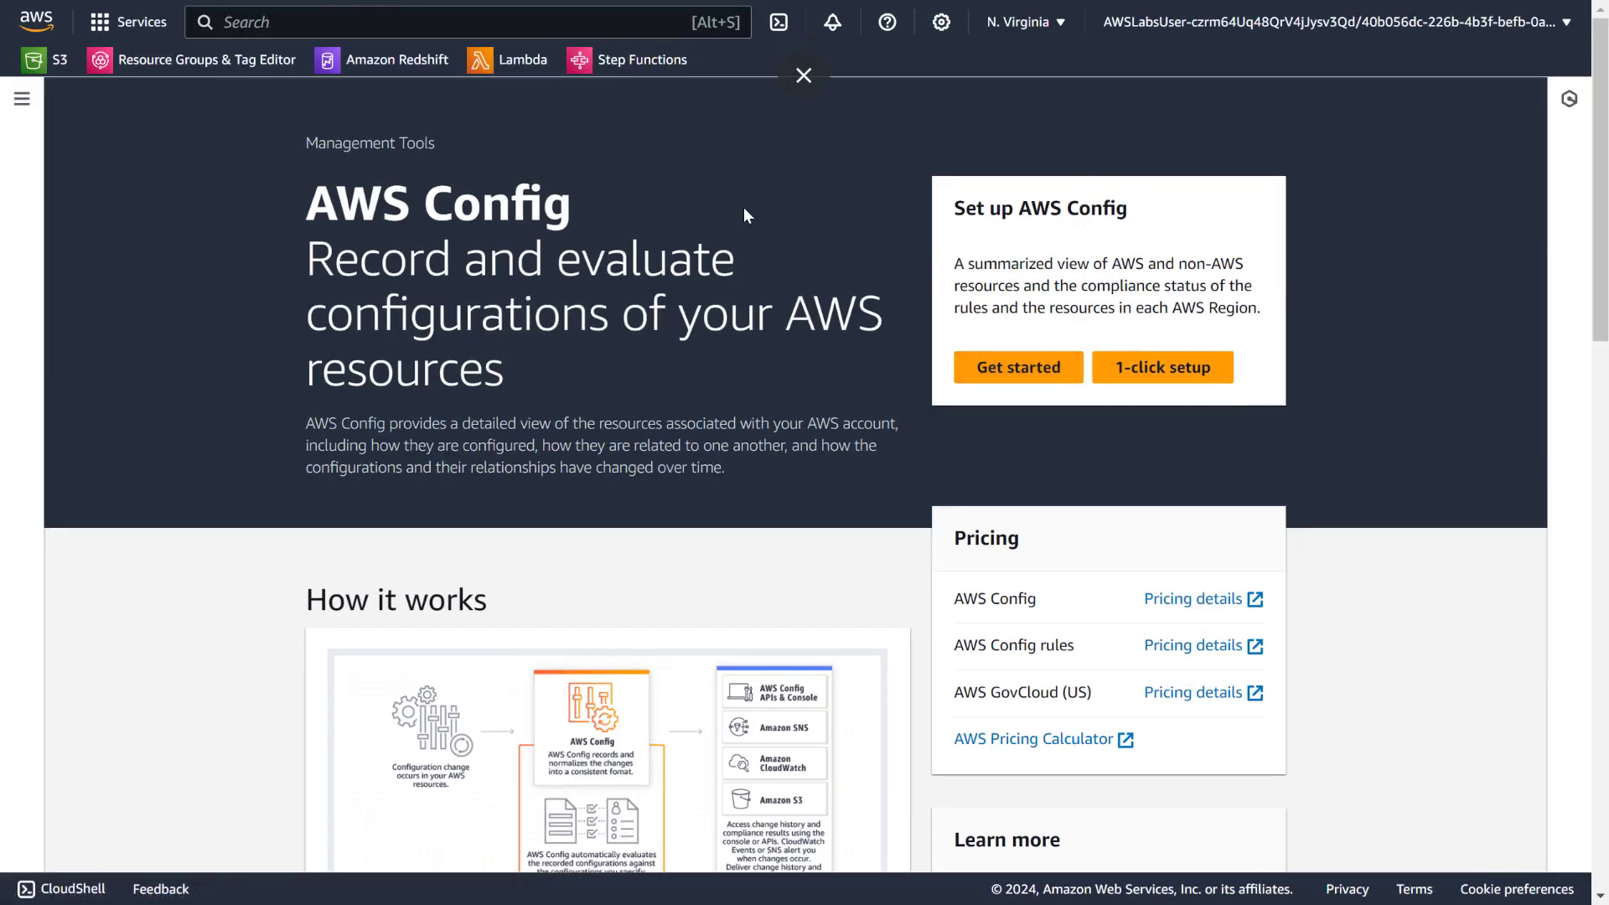
Glance at the AWS Config navigation links and start the full guided setup instead of the 1-click setup.
left_click(22, 98)
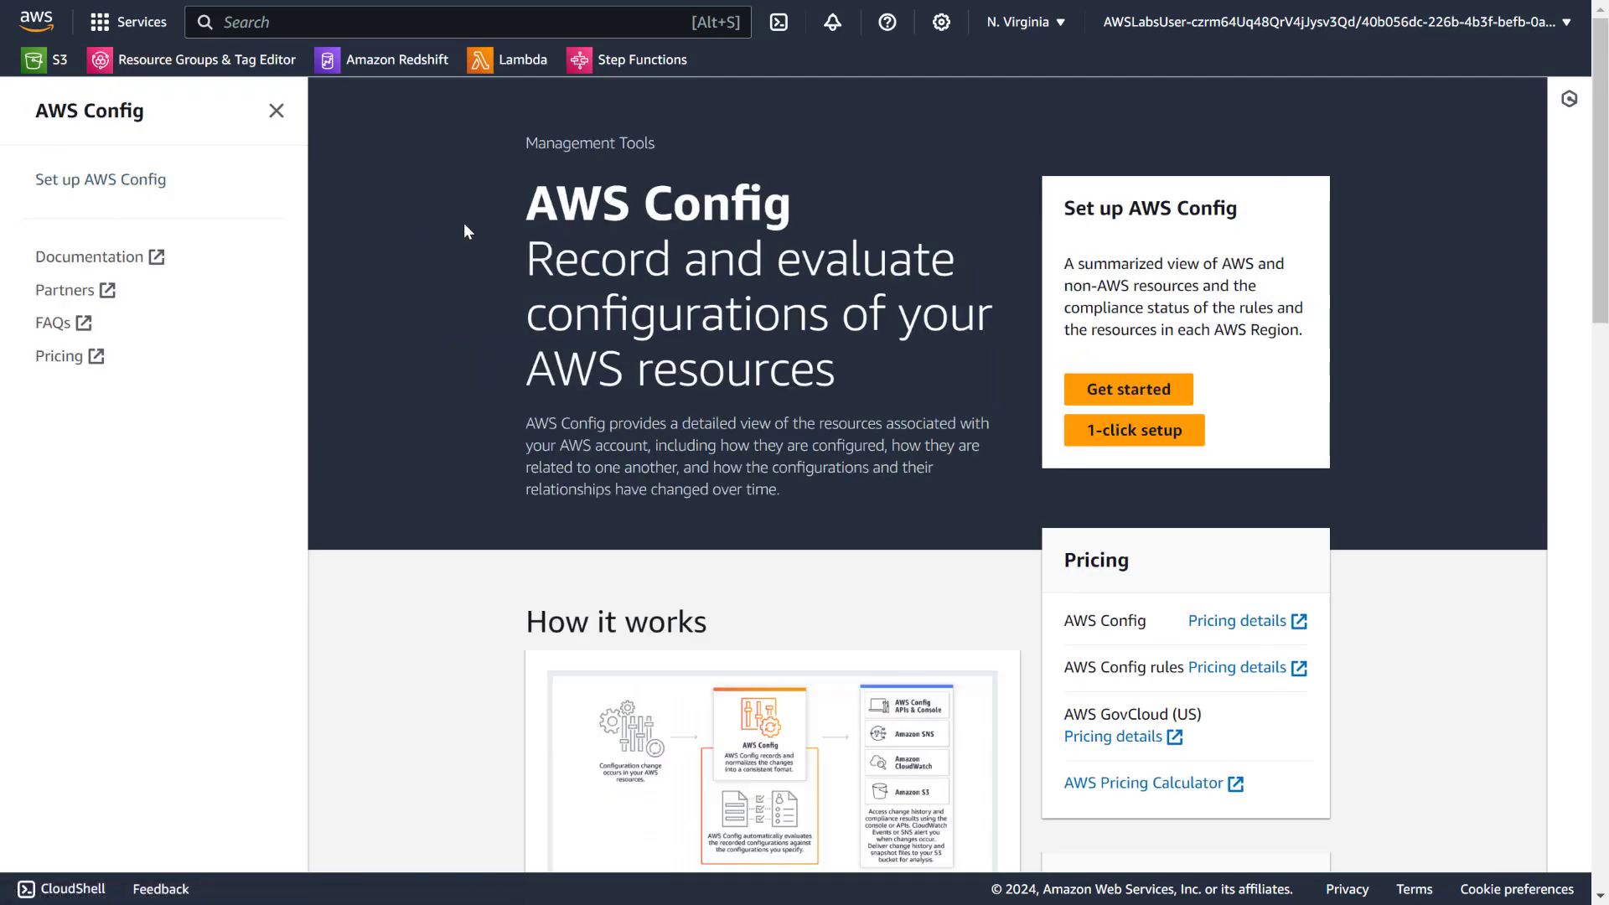
left_click(275, 111)
left_click(1039, 372)
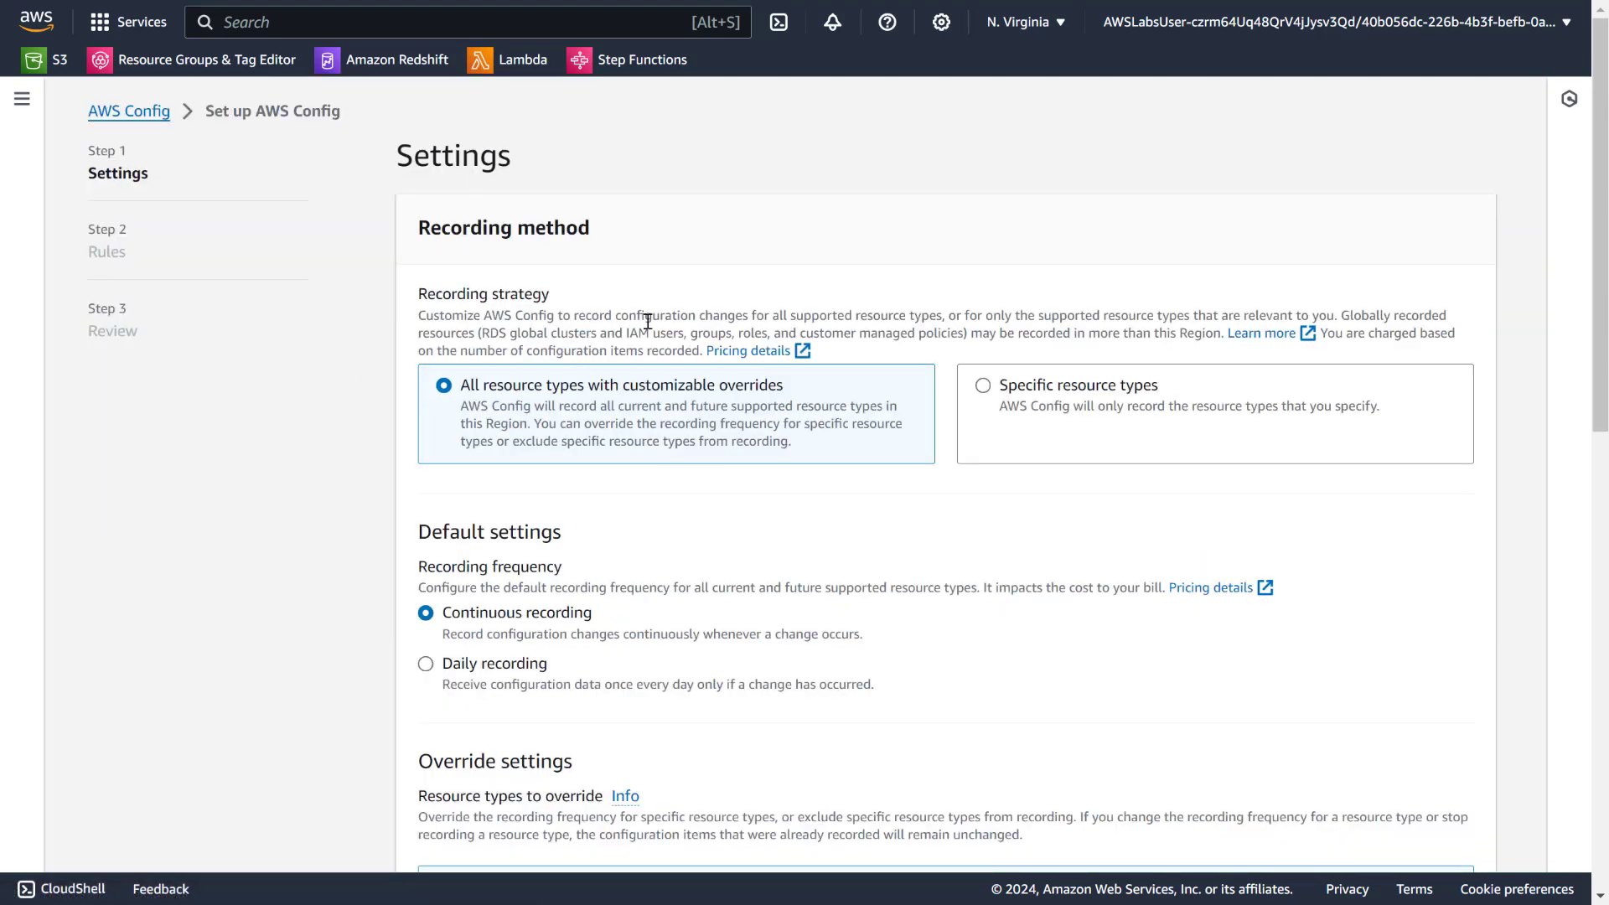
Try the Specific resource types recording strategy, look at its resource type choices, and return to All resource types with customizable overrides.
scroll(648, 319, "down", 1)
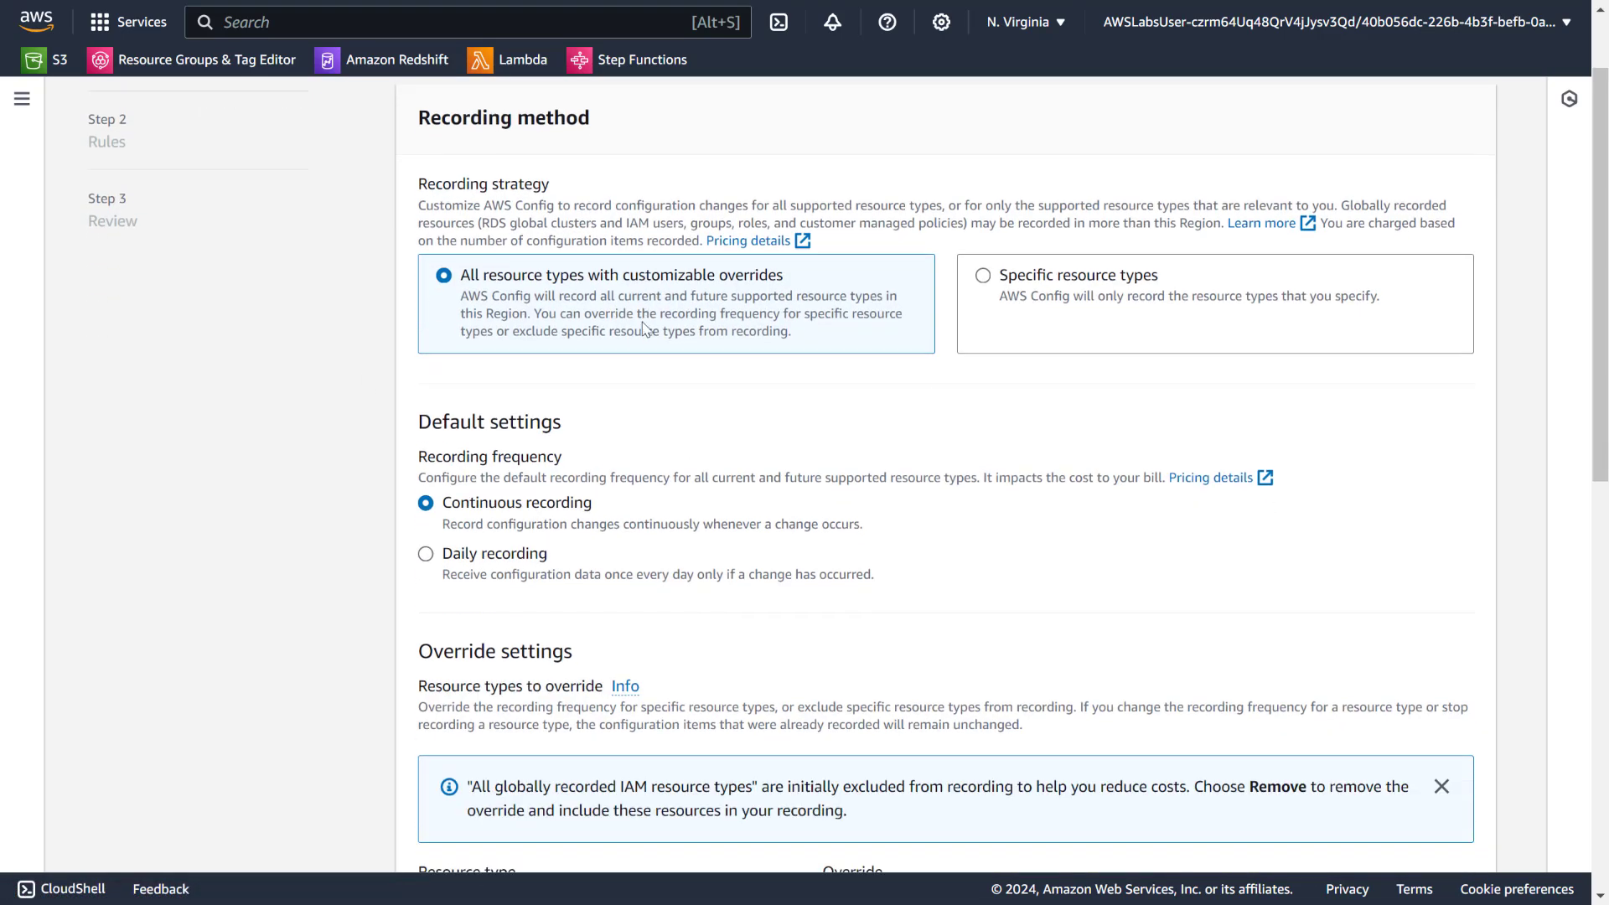
left_click(1119, 280)
left_click(675, 515)
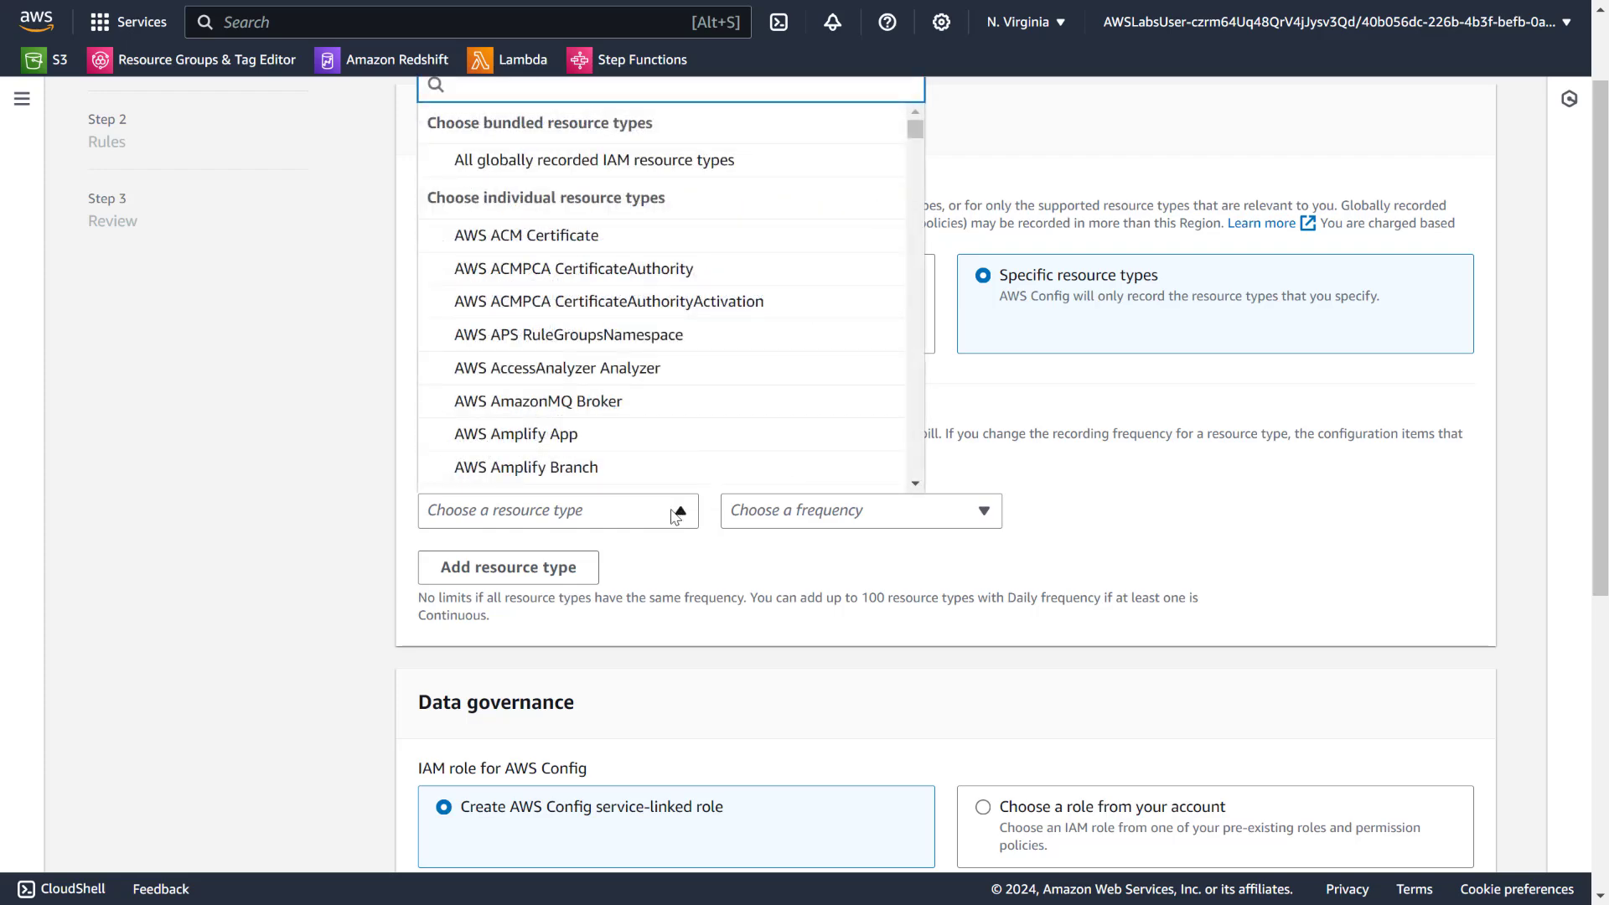
left_click(676, 514)
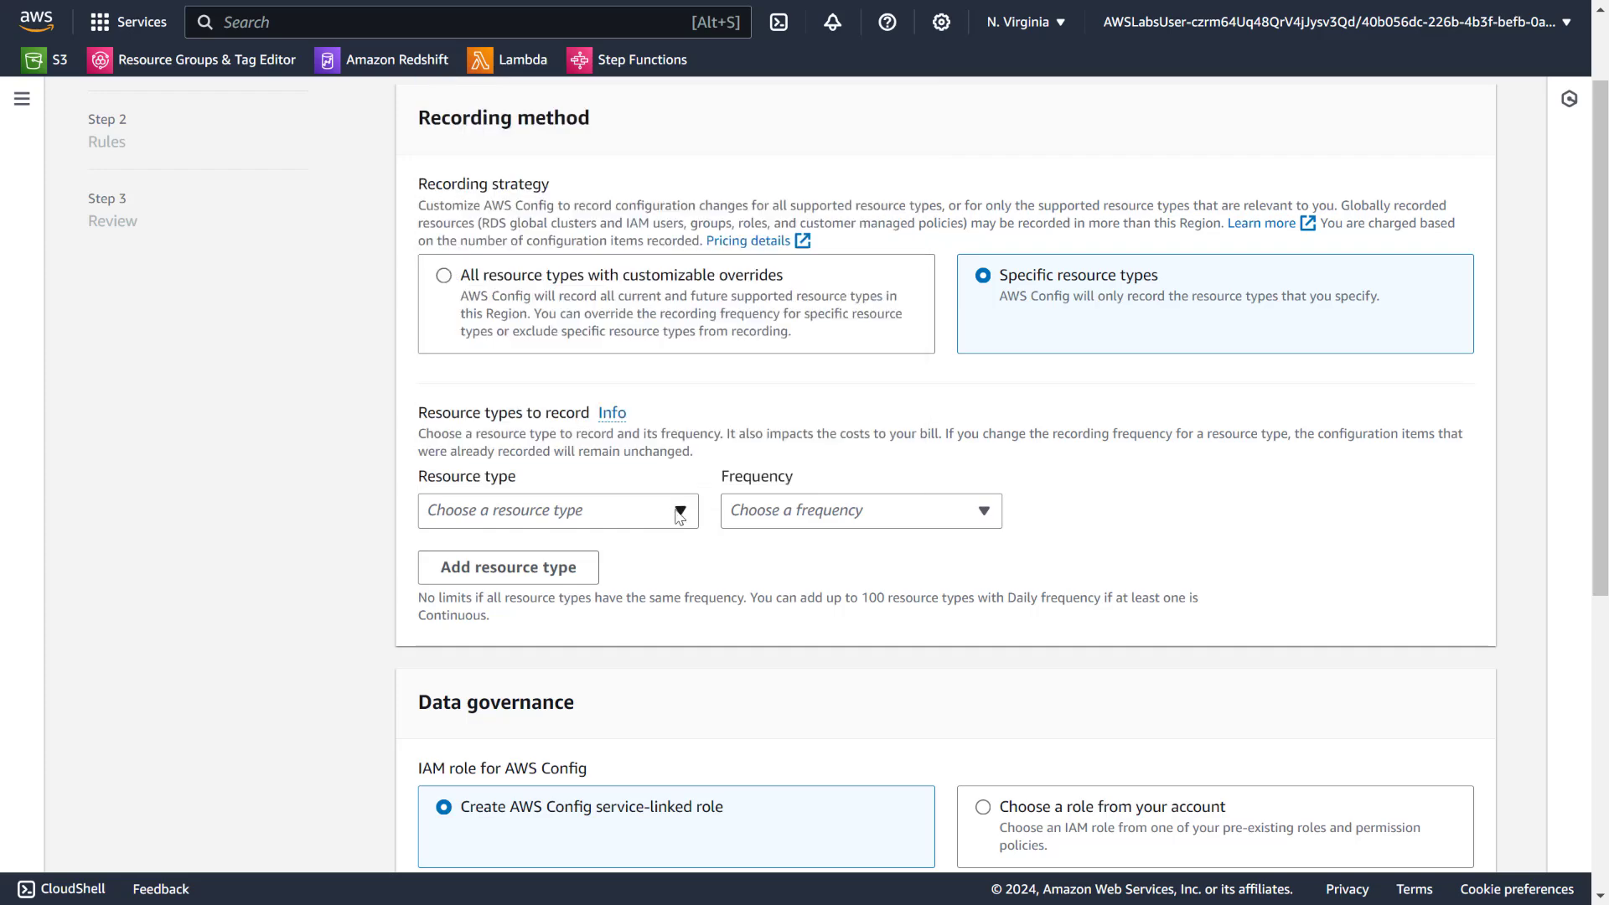
scroll(804, 510, "down", 3)
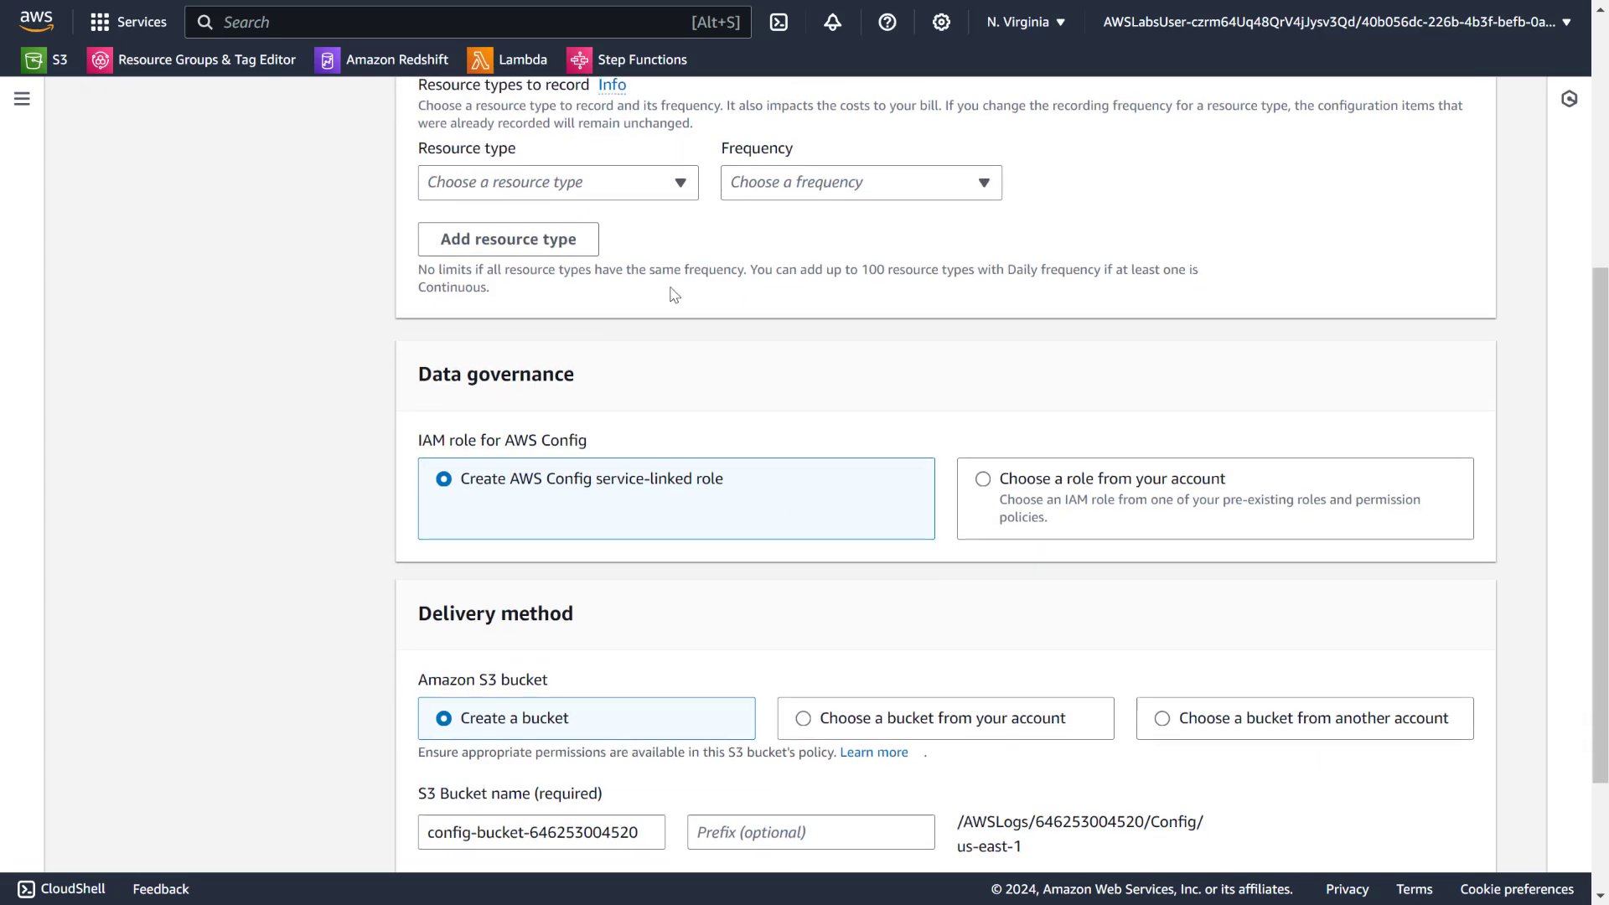
scroll(672, 294, "up", 1)
left_click(813, 302)
scroll(656, 364, "up", 3)
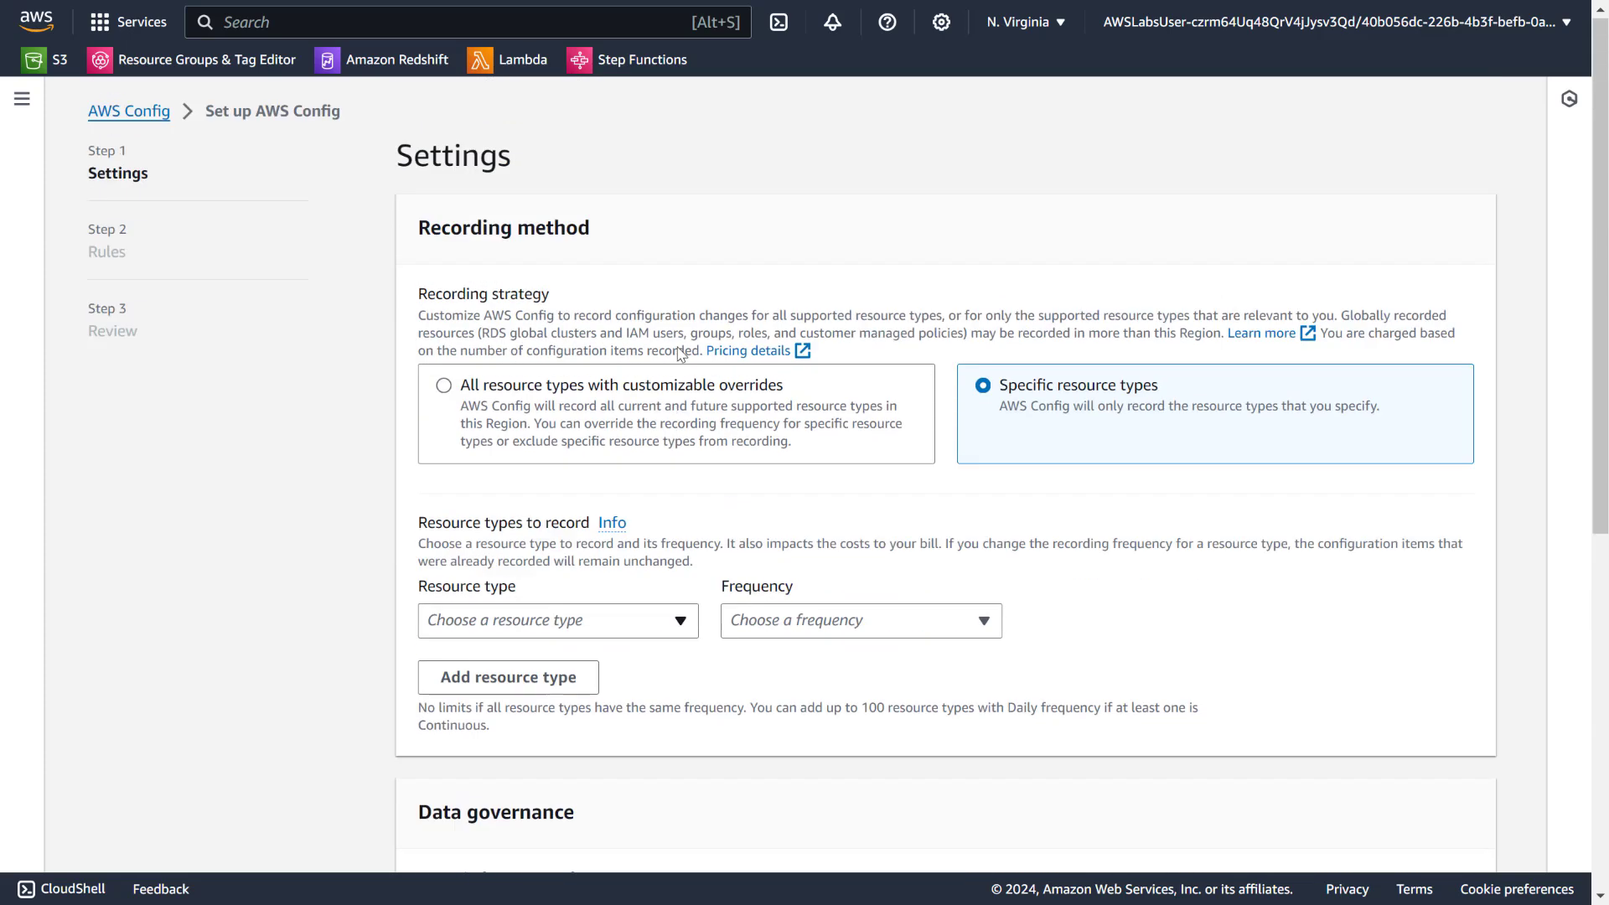
left_click(603, 387)
Switch the default recording frequency to Daily recording and back to Continuous recording.
scroll(605, 386, "down", 1)
scroll(605, 386, "down", 1)
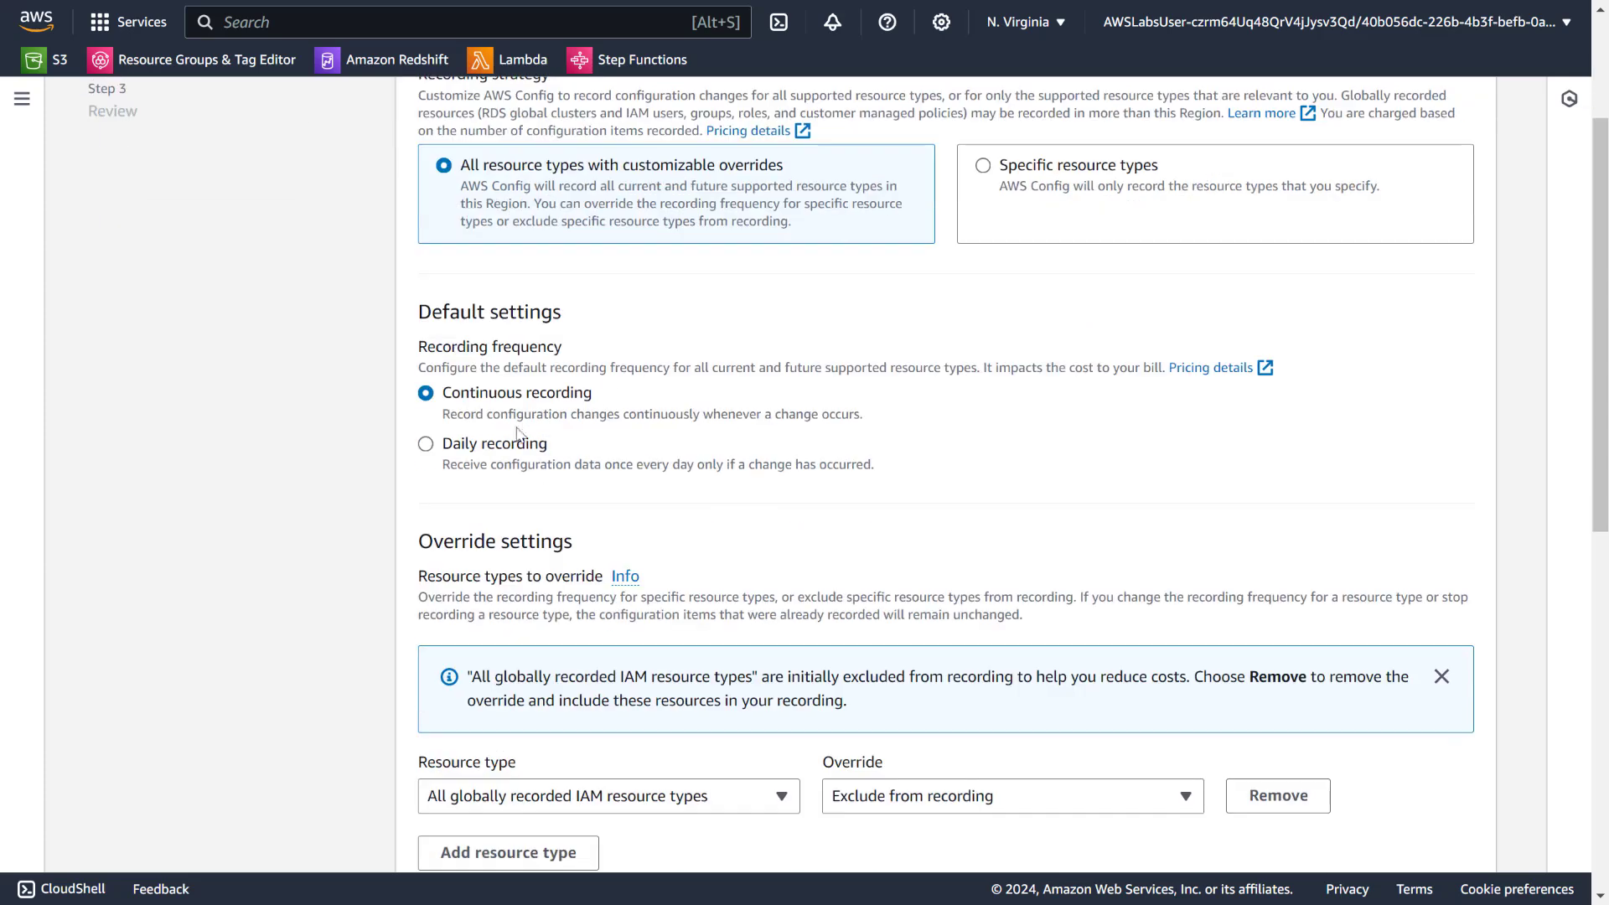
left_click(509, 451)
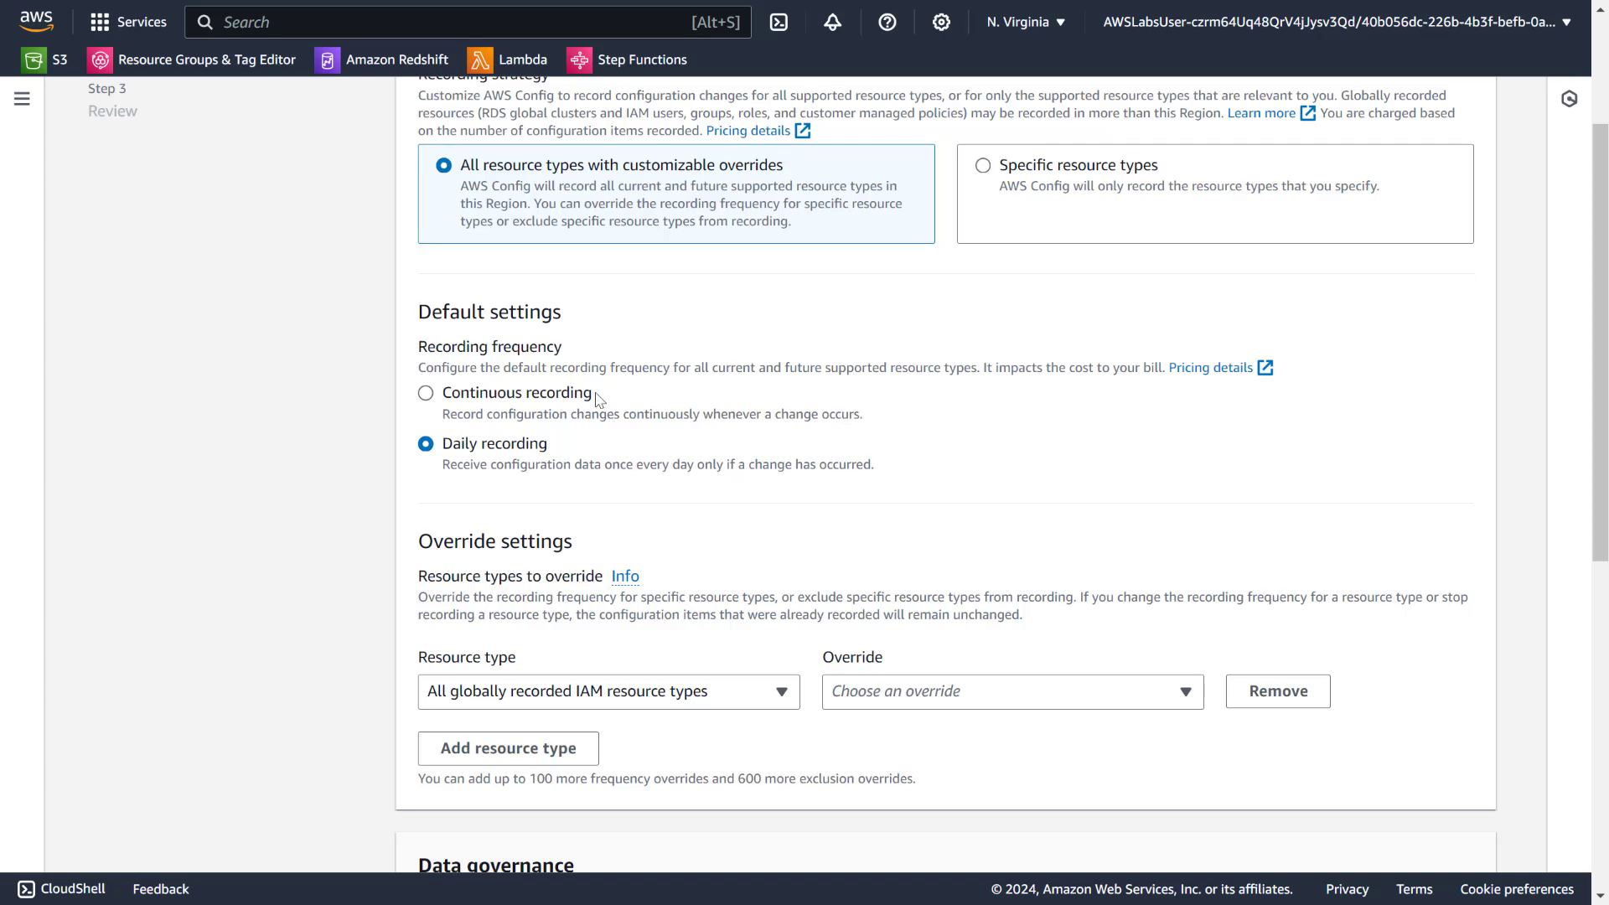
left_click(563, 393)
scroll(575, 374, "down", 4)
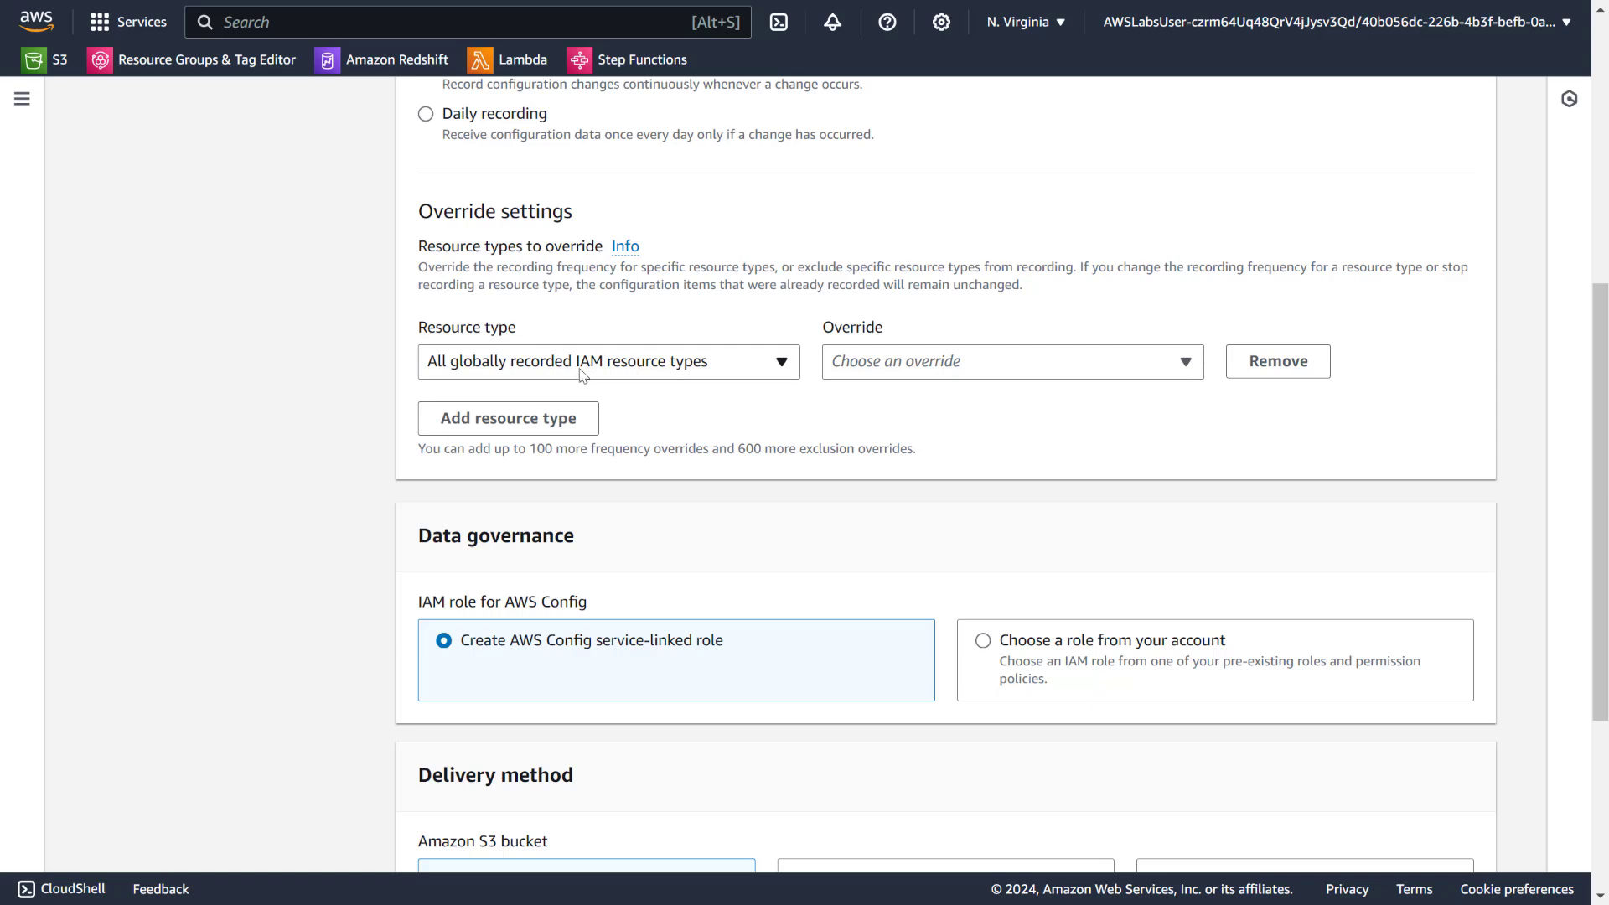
Find the EC2 resource types by searching for "ec2" and set the override's resource type to AWS EC2 Instance.
left_click(656, 377)
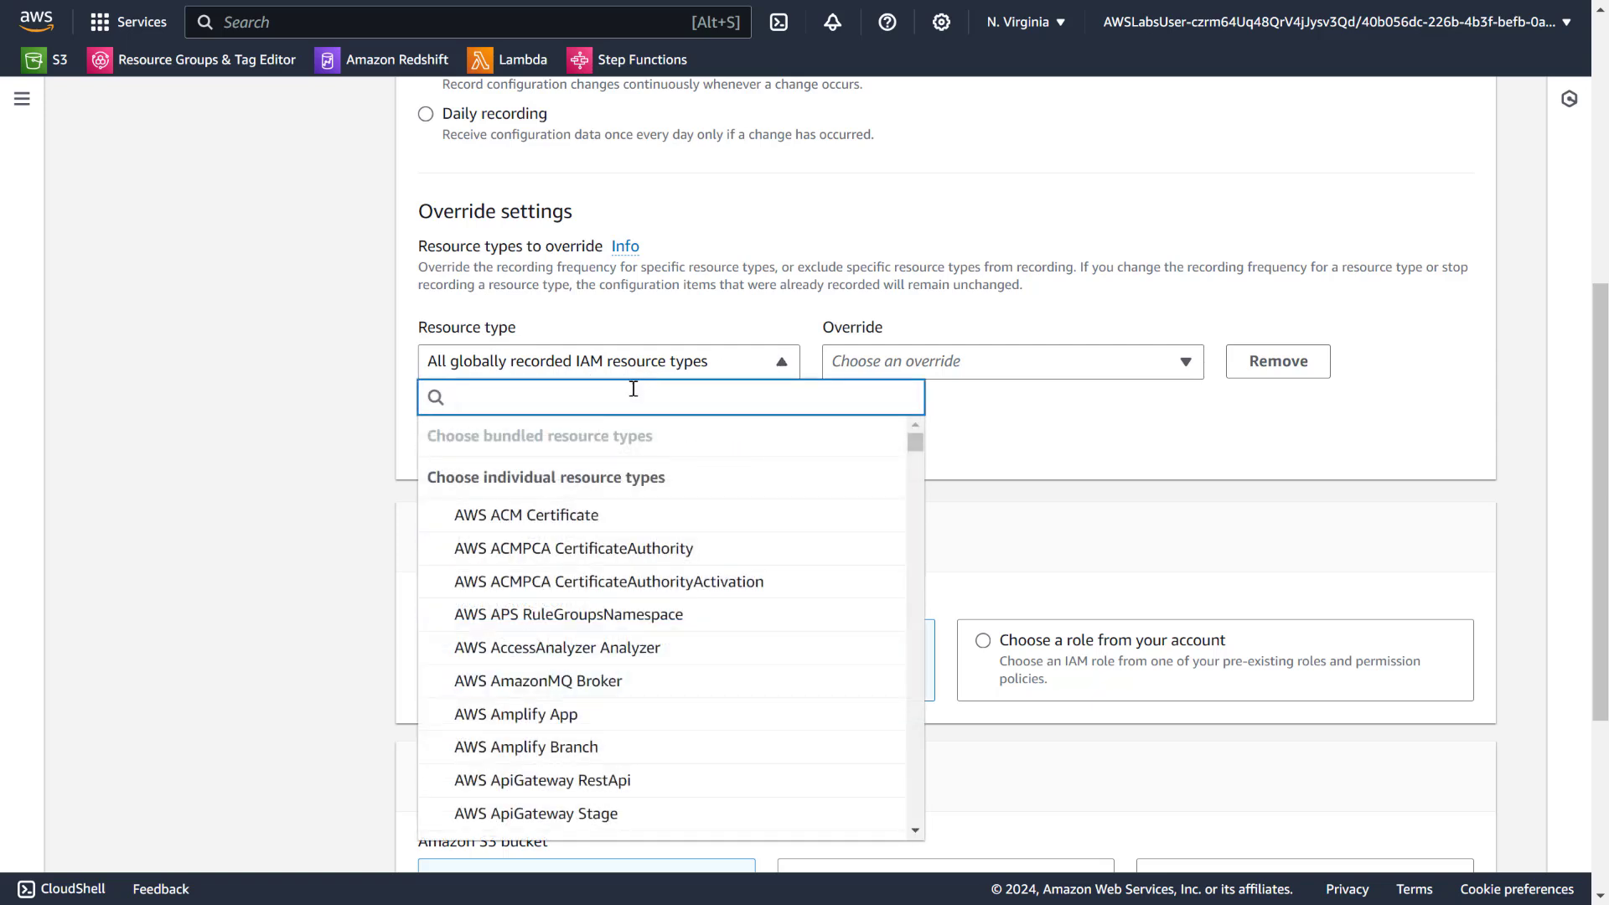
type("requ")
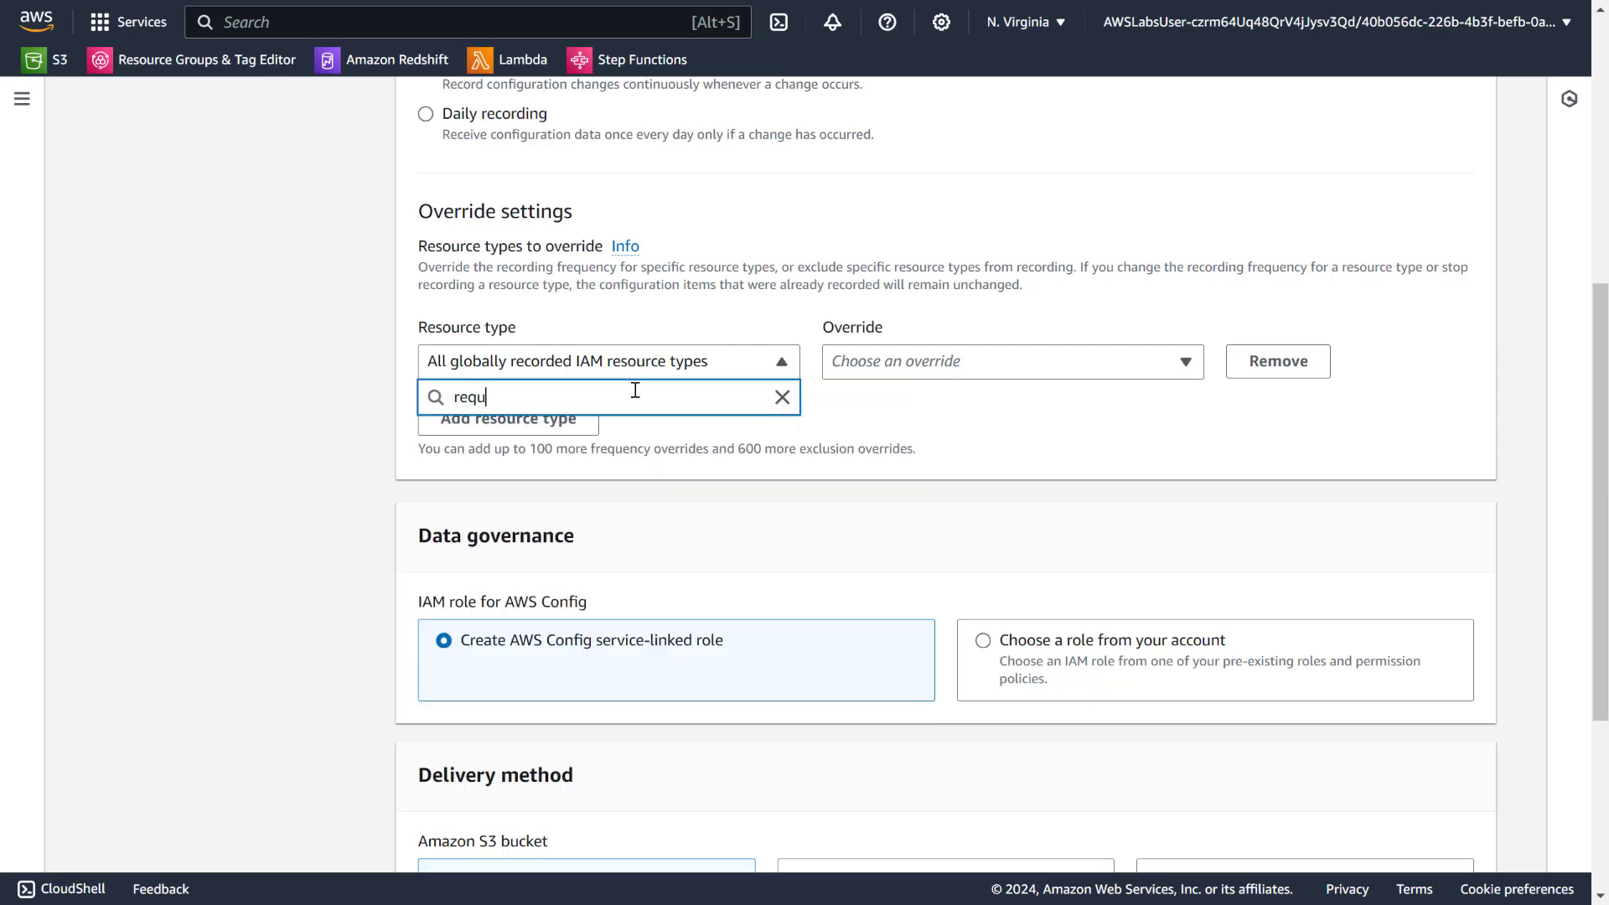
key("BackSpace")
key("BackSpace")
key("BackSpace")
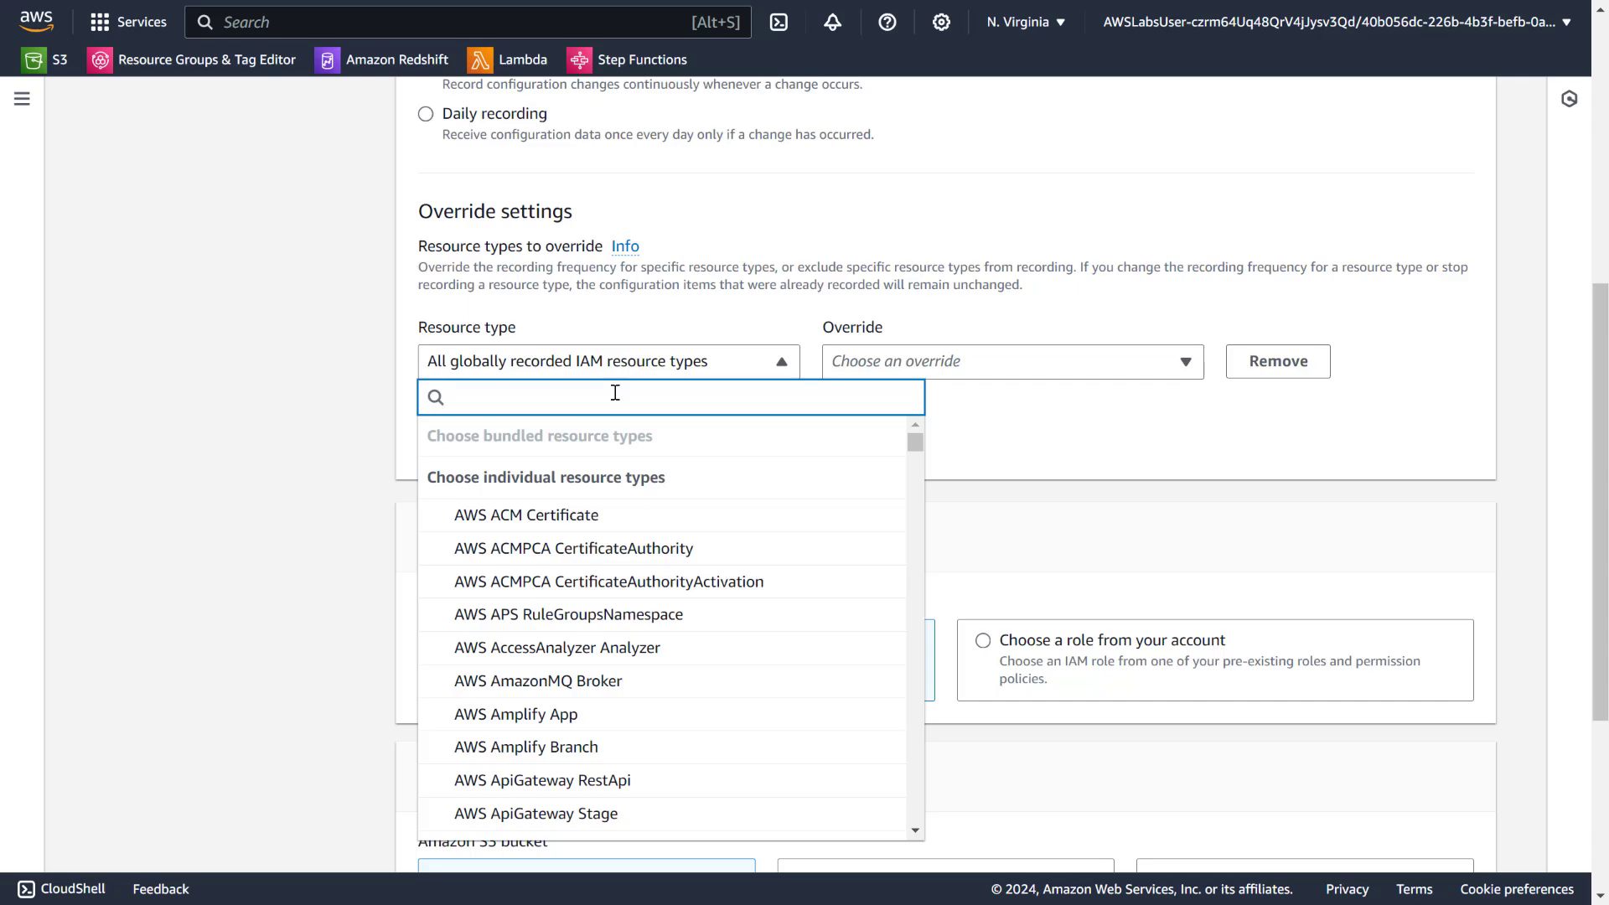
type("ec2")
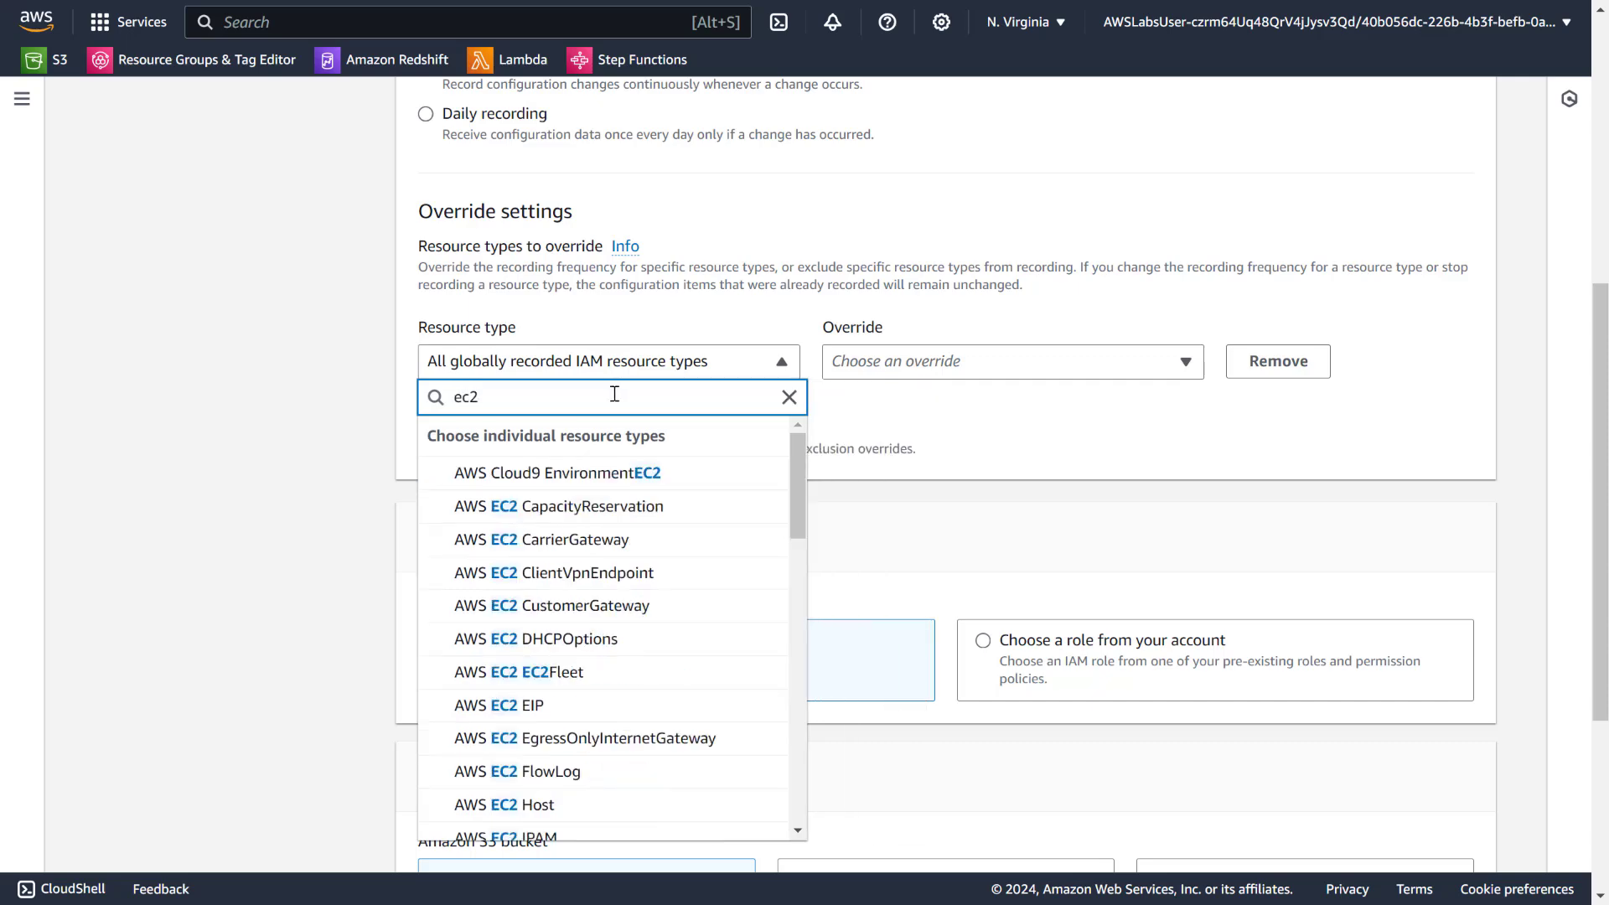
scroll(695, 593, "down", 4)
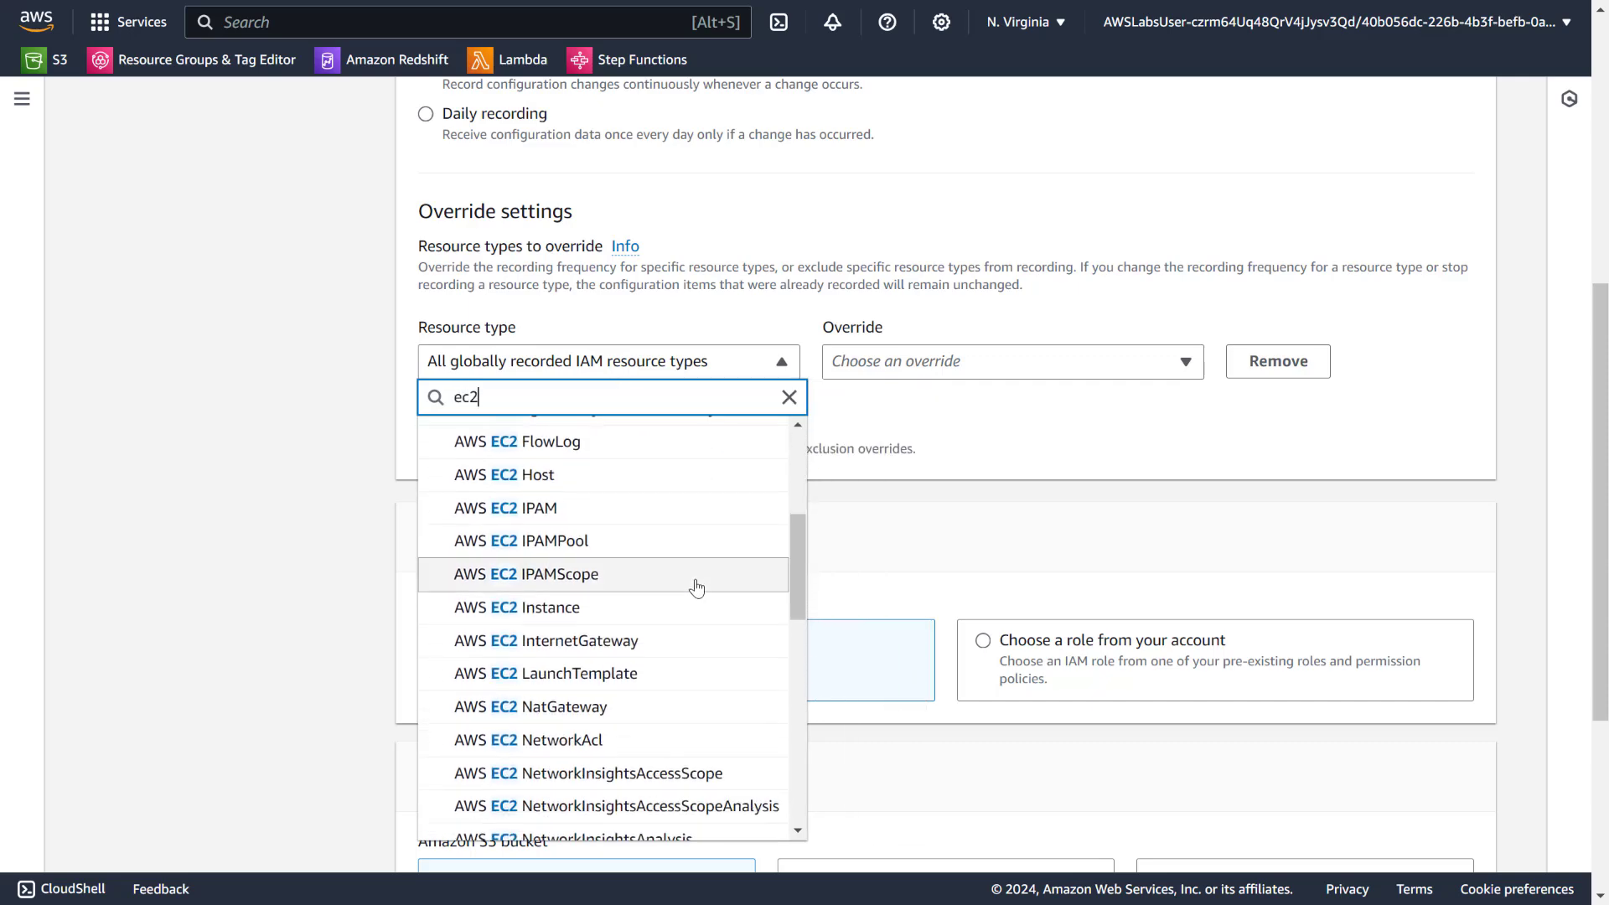
left_click(595, 609)
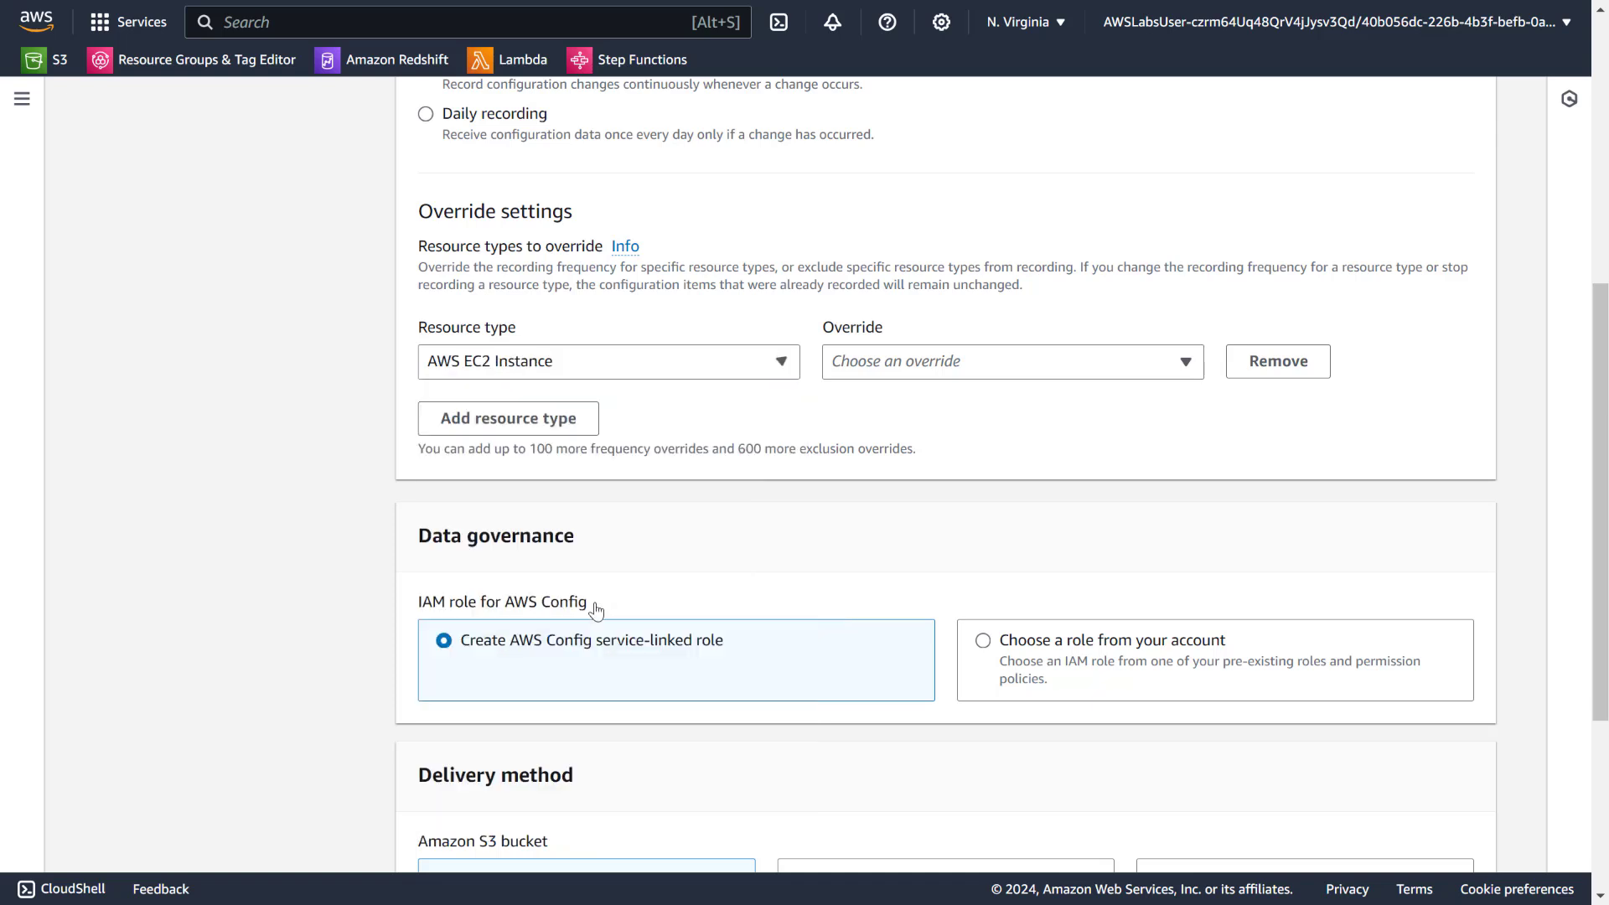
Look at the available override choices and examine the Data governance and Delivery method settings.
left_click(998, 369)
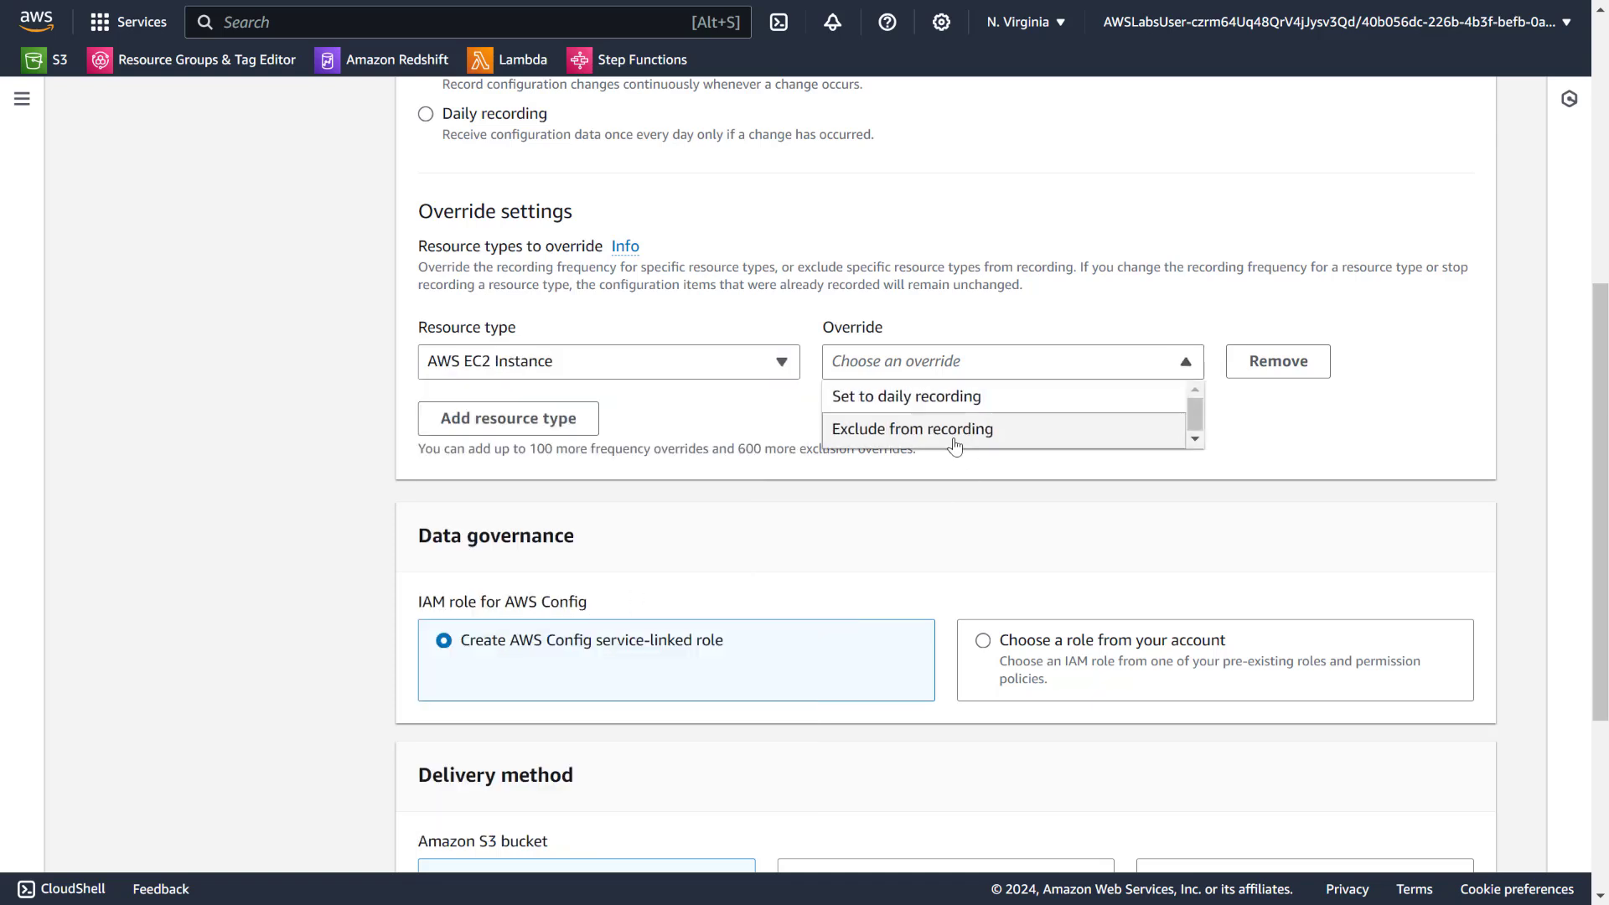
left_click(751, 442)
scroll(754, 438, "down", 3)
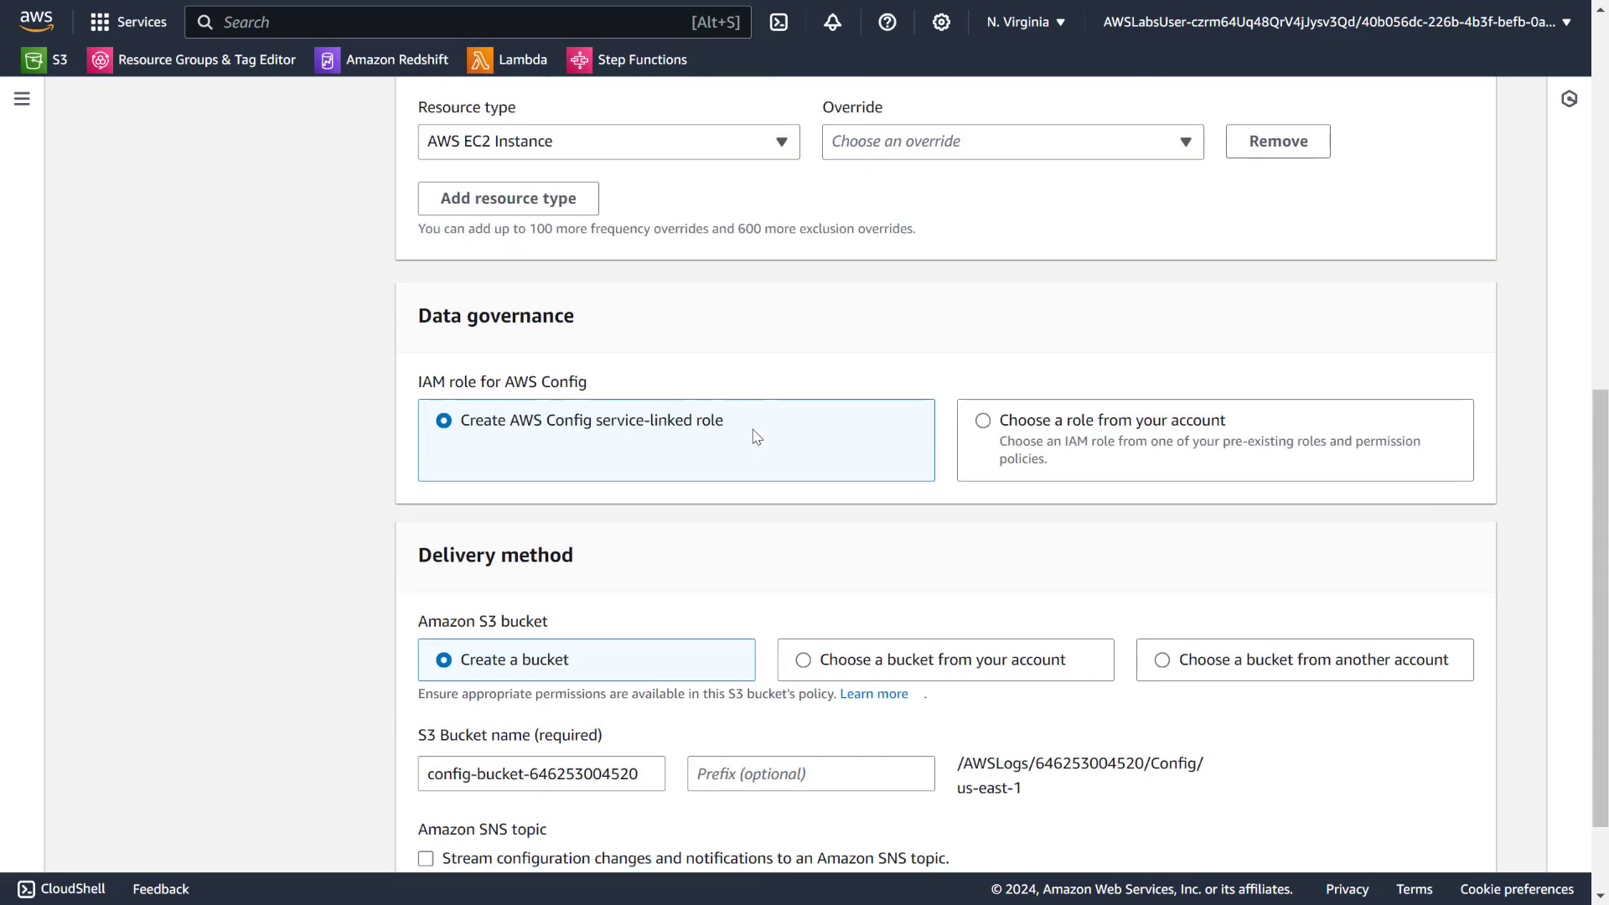
scroll(759, 434, "down", 2)
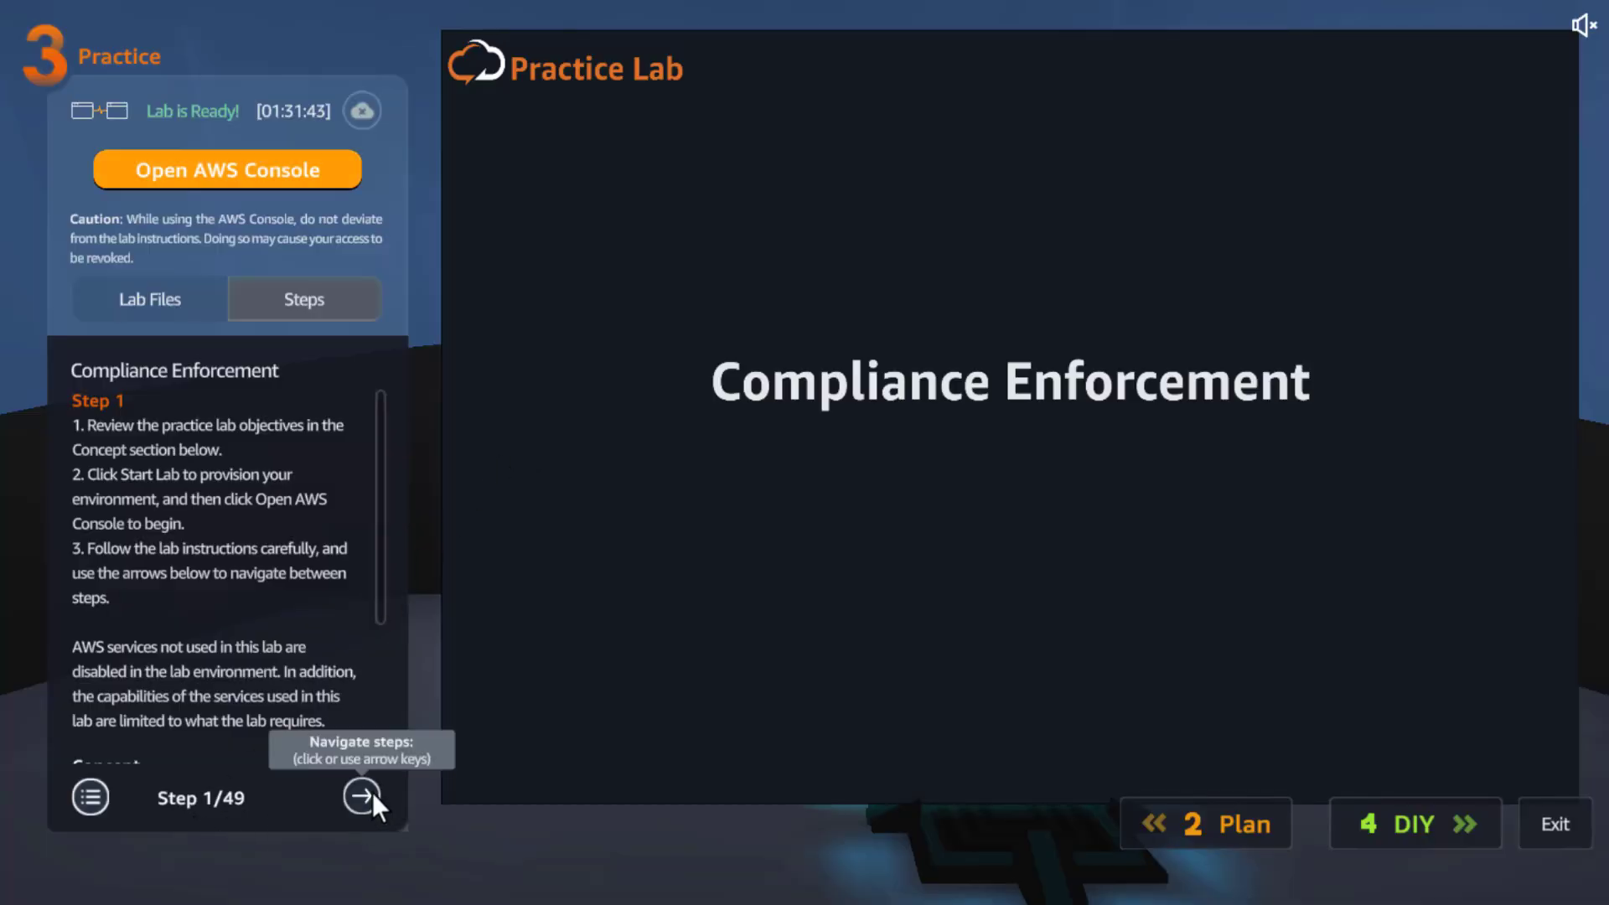
Switch to the lab instructions, advance to Step 24, and read its guidance on the data governance and delivery settings.
triple_click(371, 792)
double_click(369, 792)
triple_click(369, 792)
double_click(370, 792)
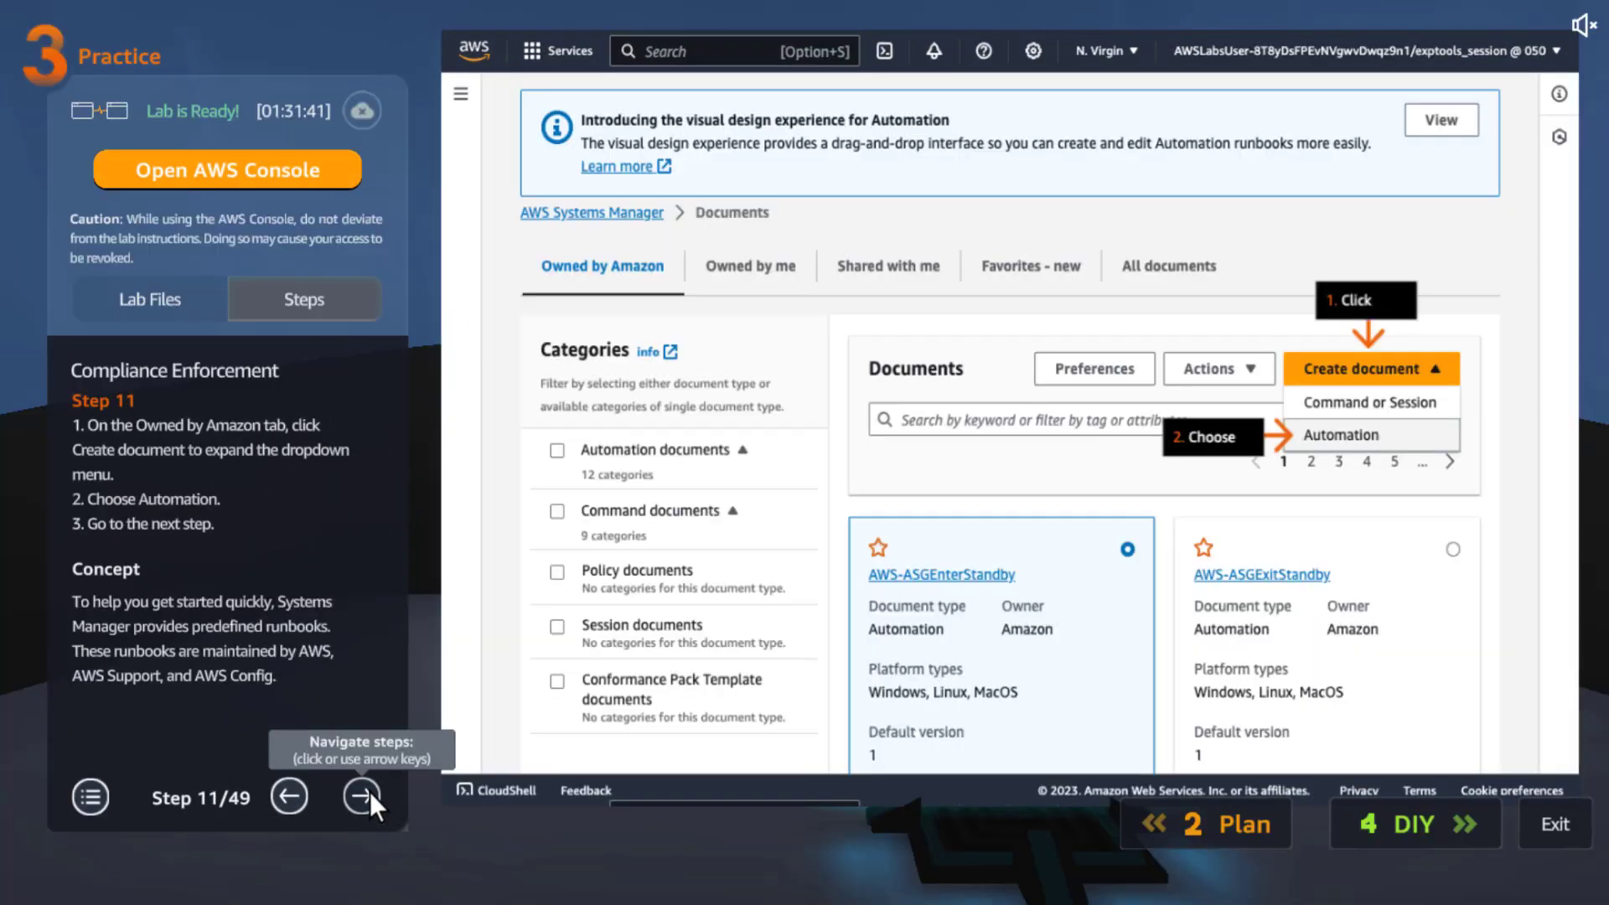
double_click(370, 793)
double_click(370, 792)
left_click(370, 792)
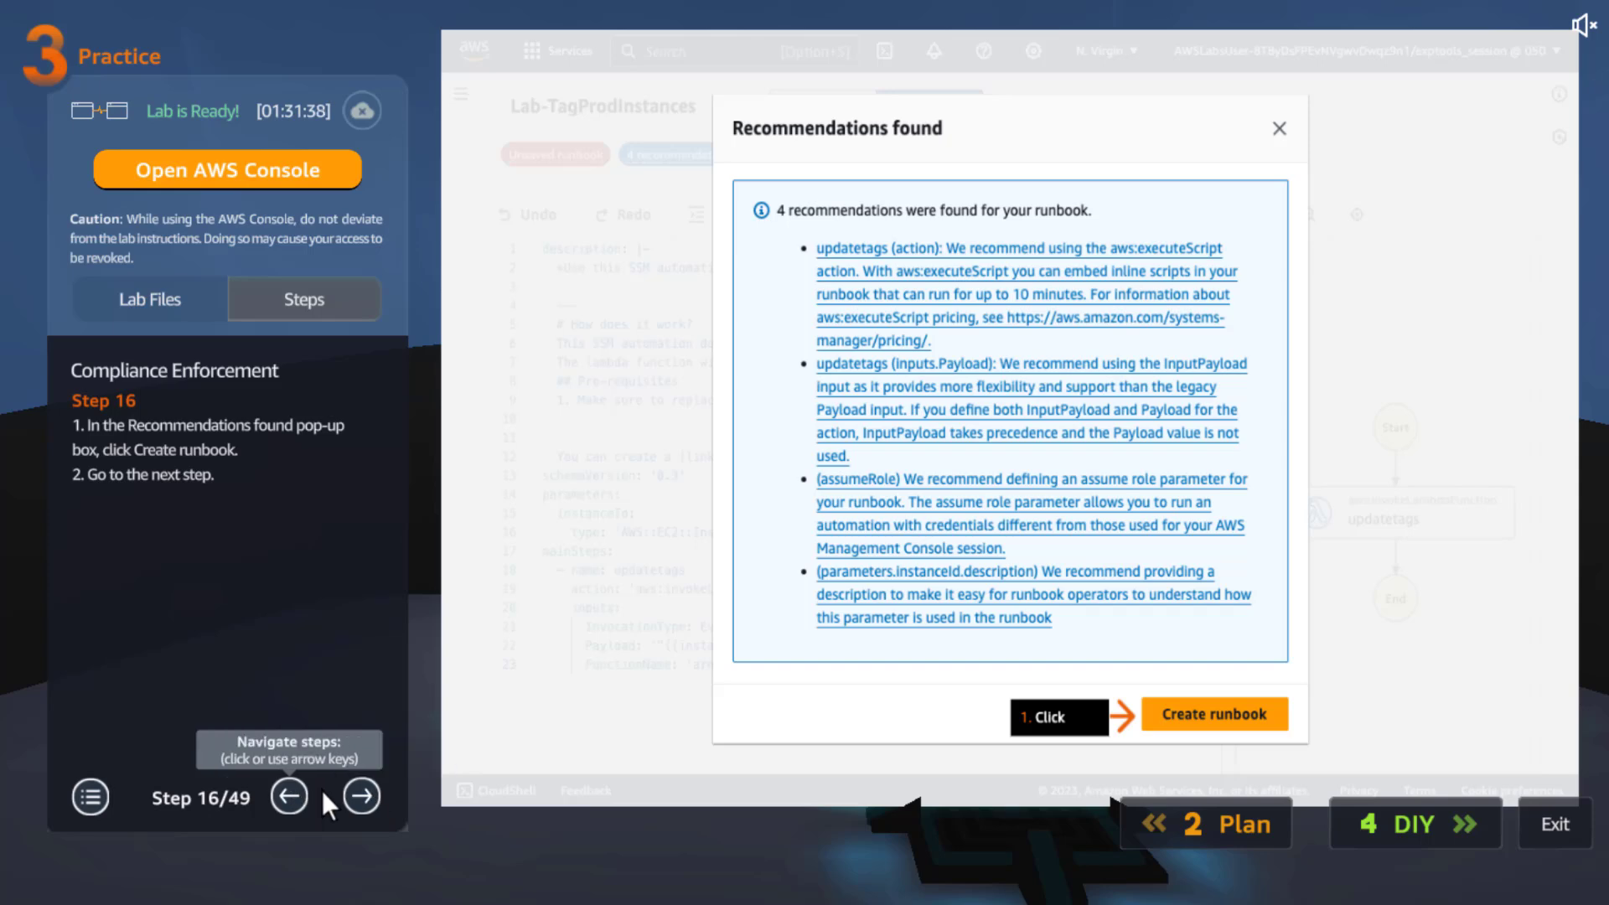
triple_click(361, 789)
double_click(361, 790)
left_click(360, 792)
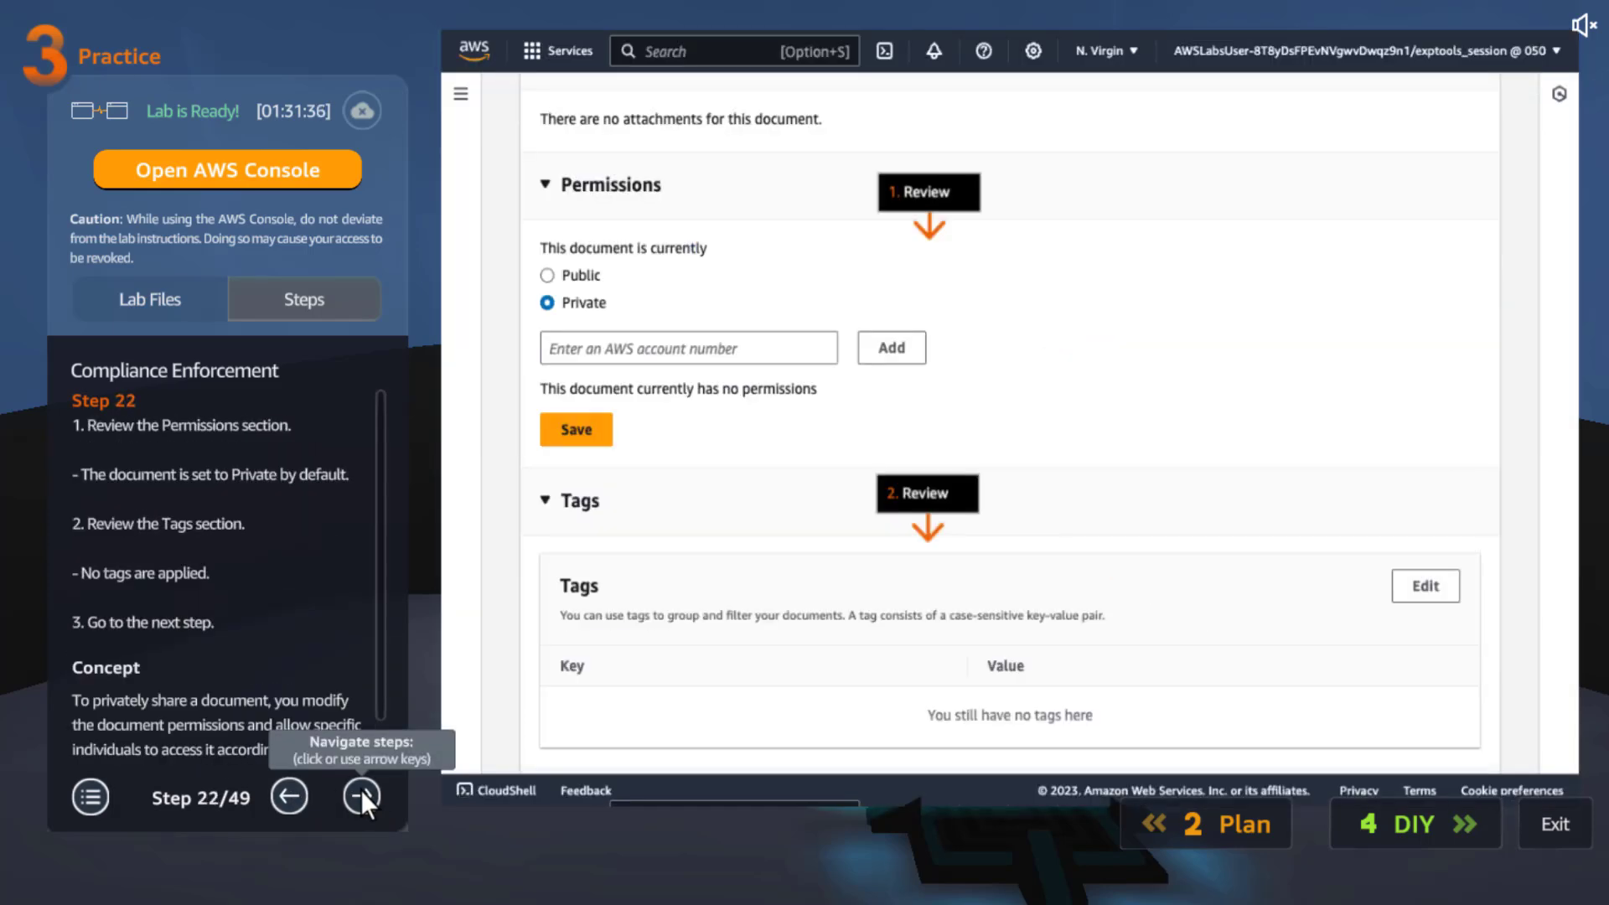
left_click(360, 793)
left_click(360, 793)
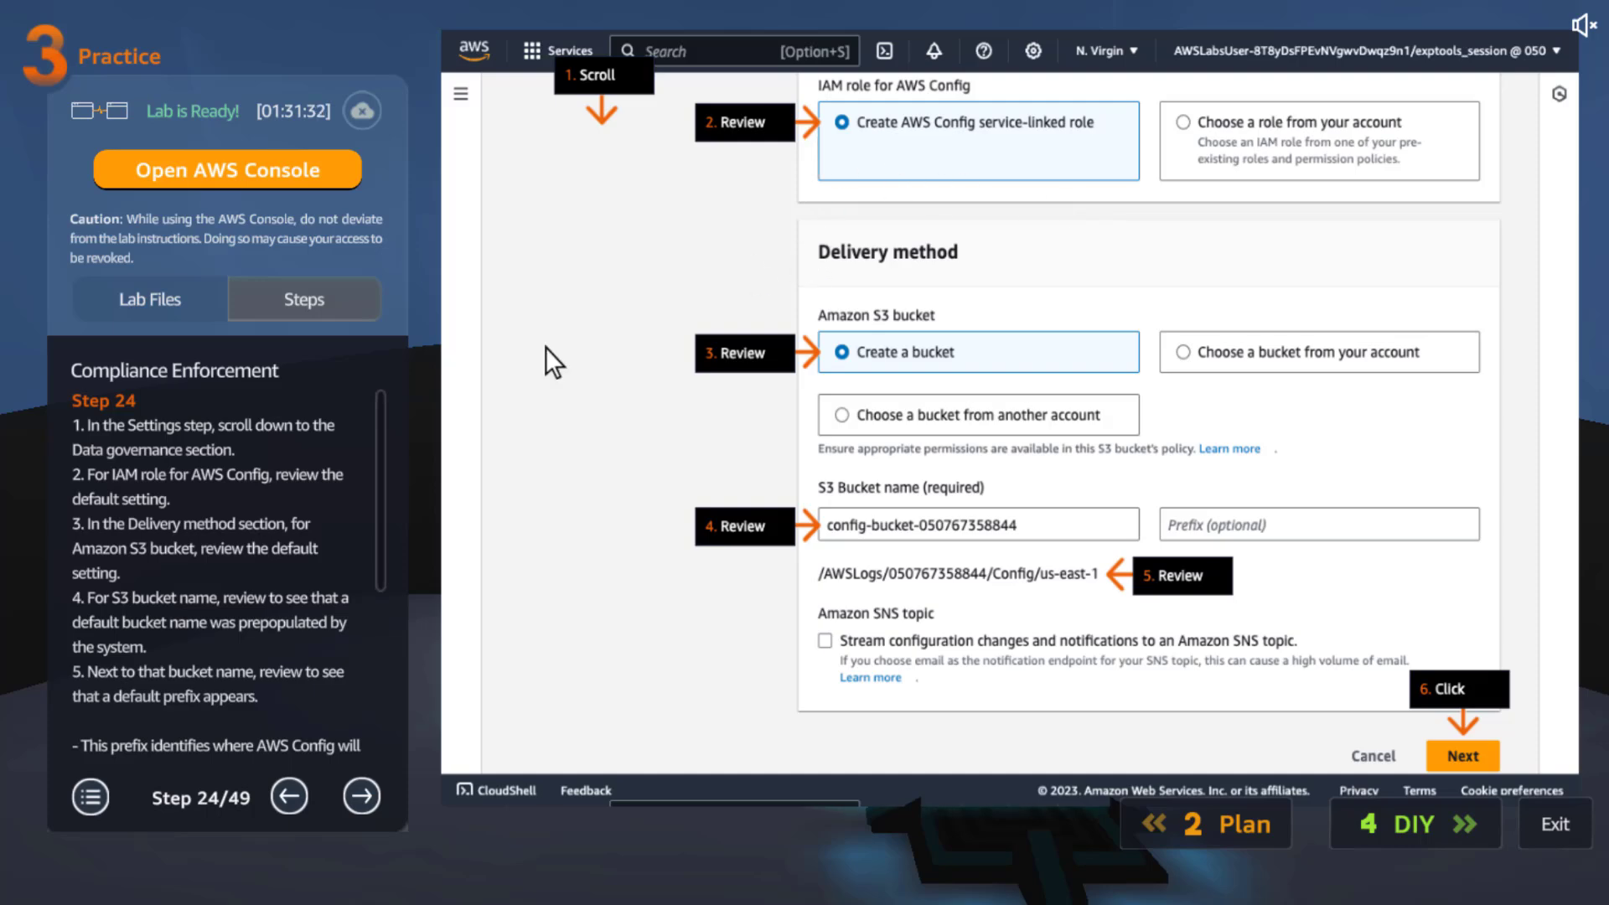
left_click_drag(379, 469, 391, 371)
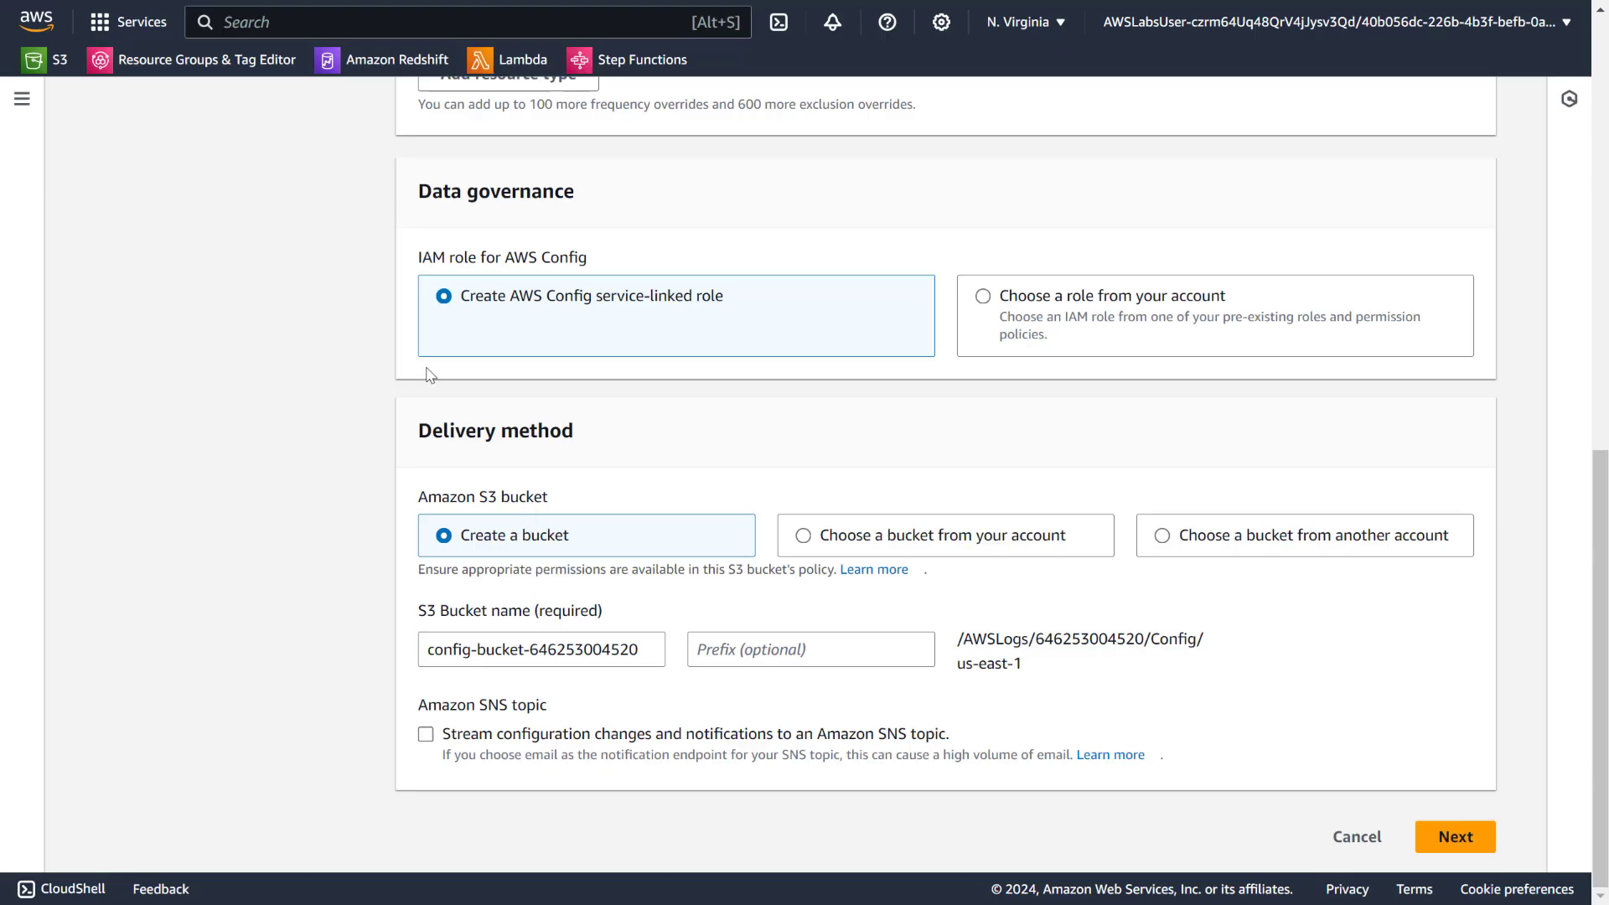
Back in the AWS Config setup, set the override's resource type to All globally recorded IAM resource types.
scroll(440, 396, "up", 3)
scroll(440, 397, "up", 8)
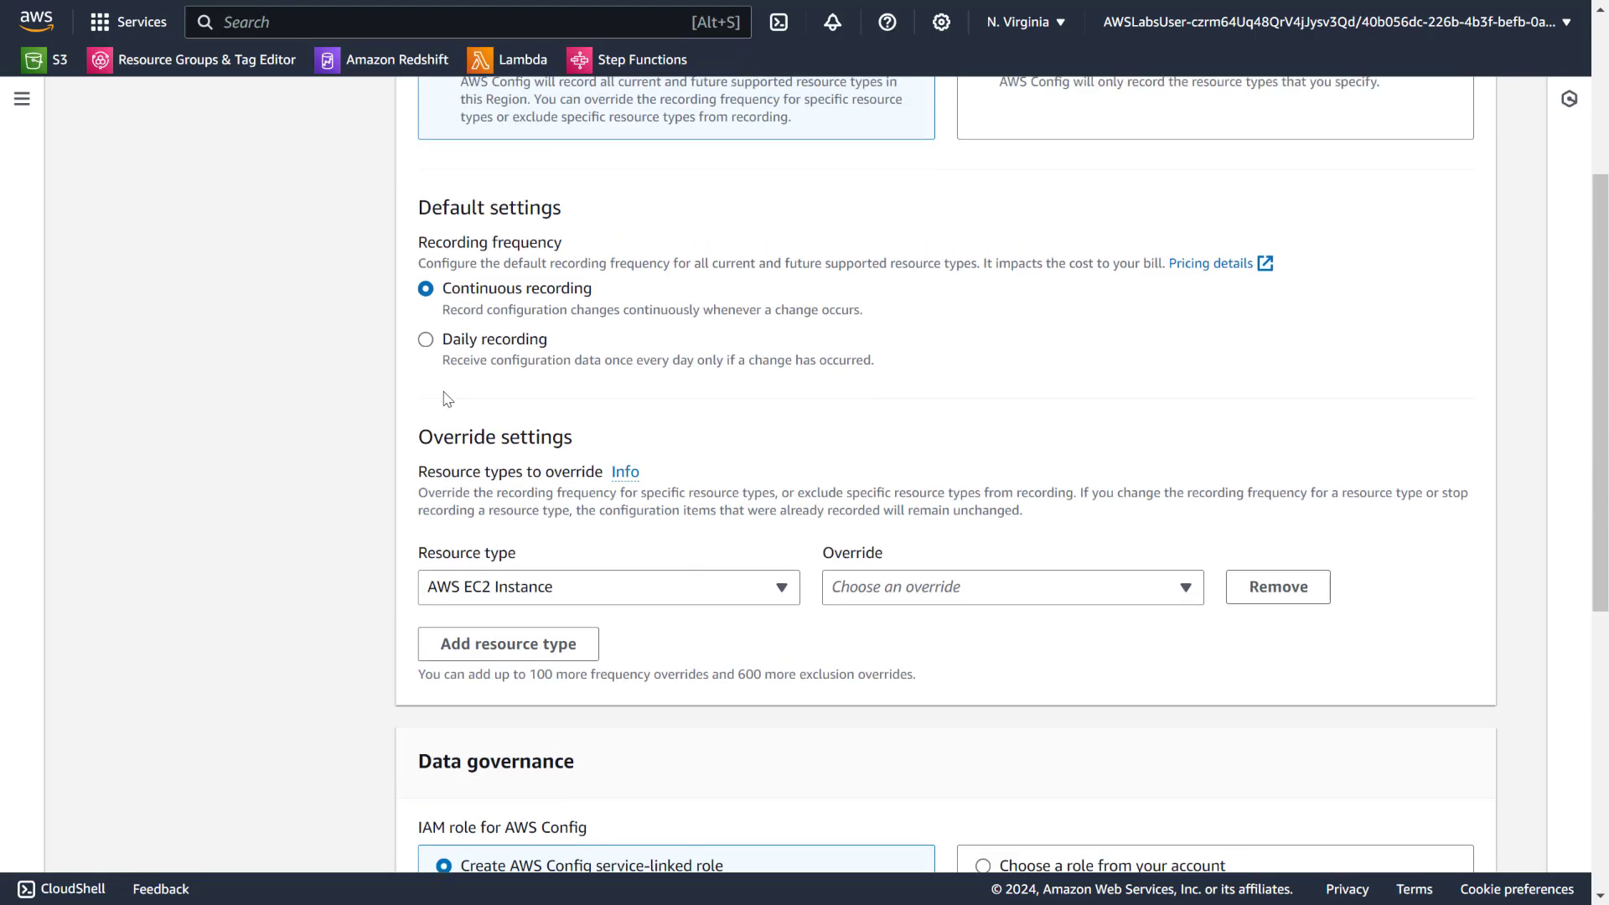
scroll(580, 415, "down", 4)
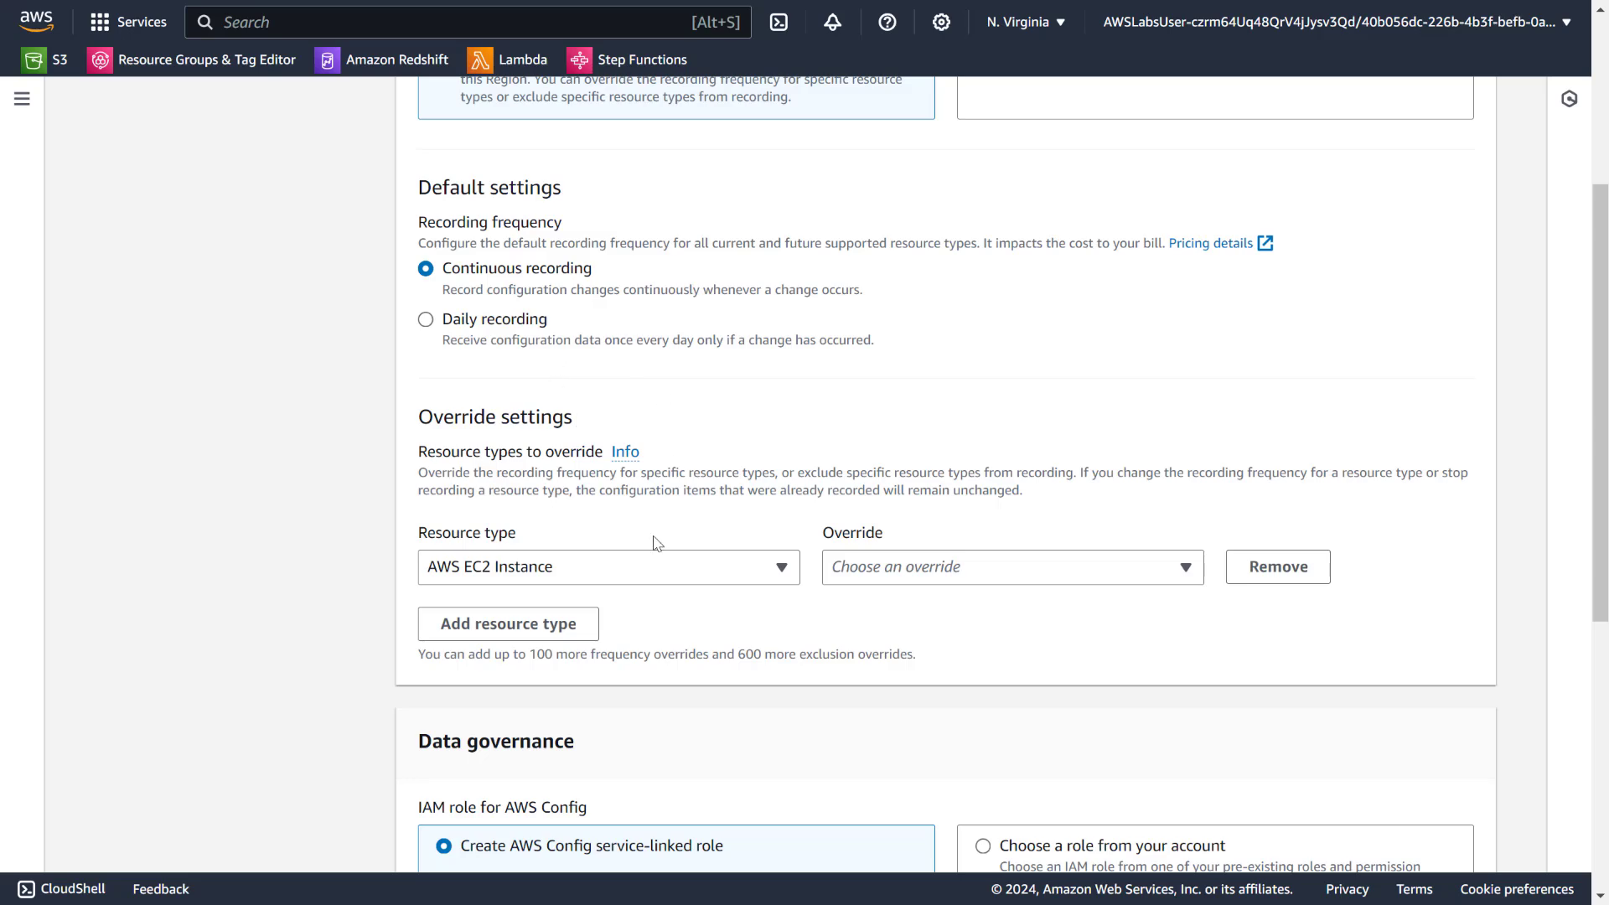
left_click(784, 569)
scroll(696, 384, "up", 3)
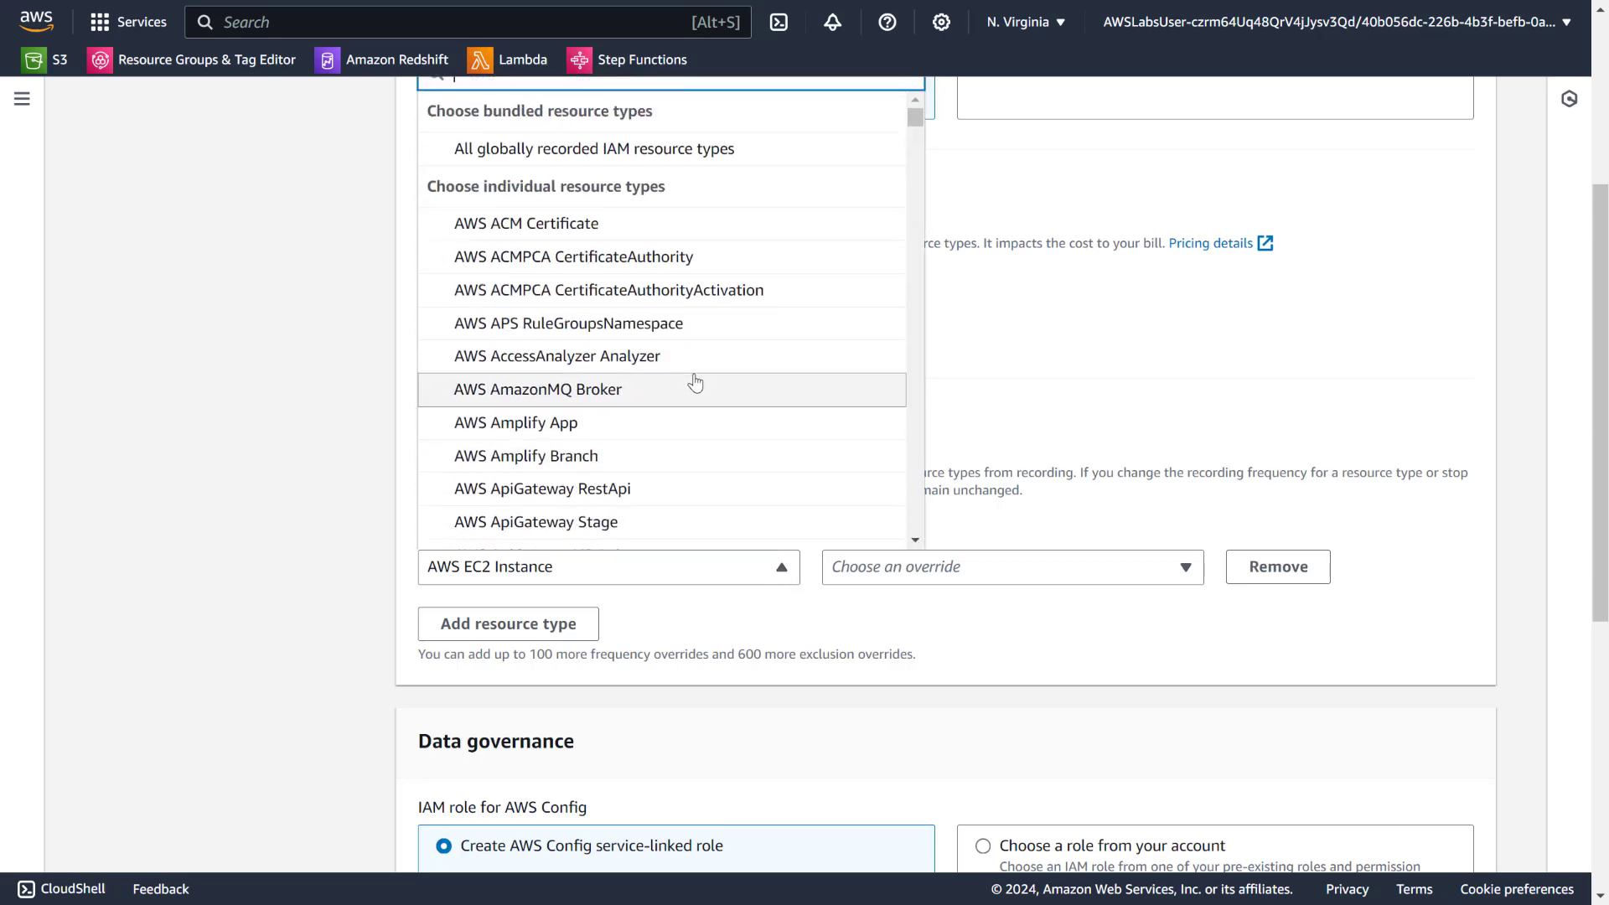
left_click(480, 165)
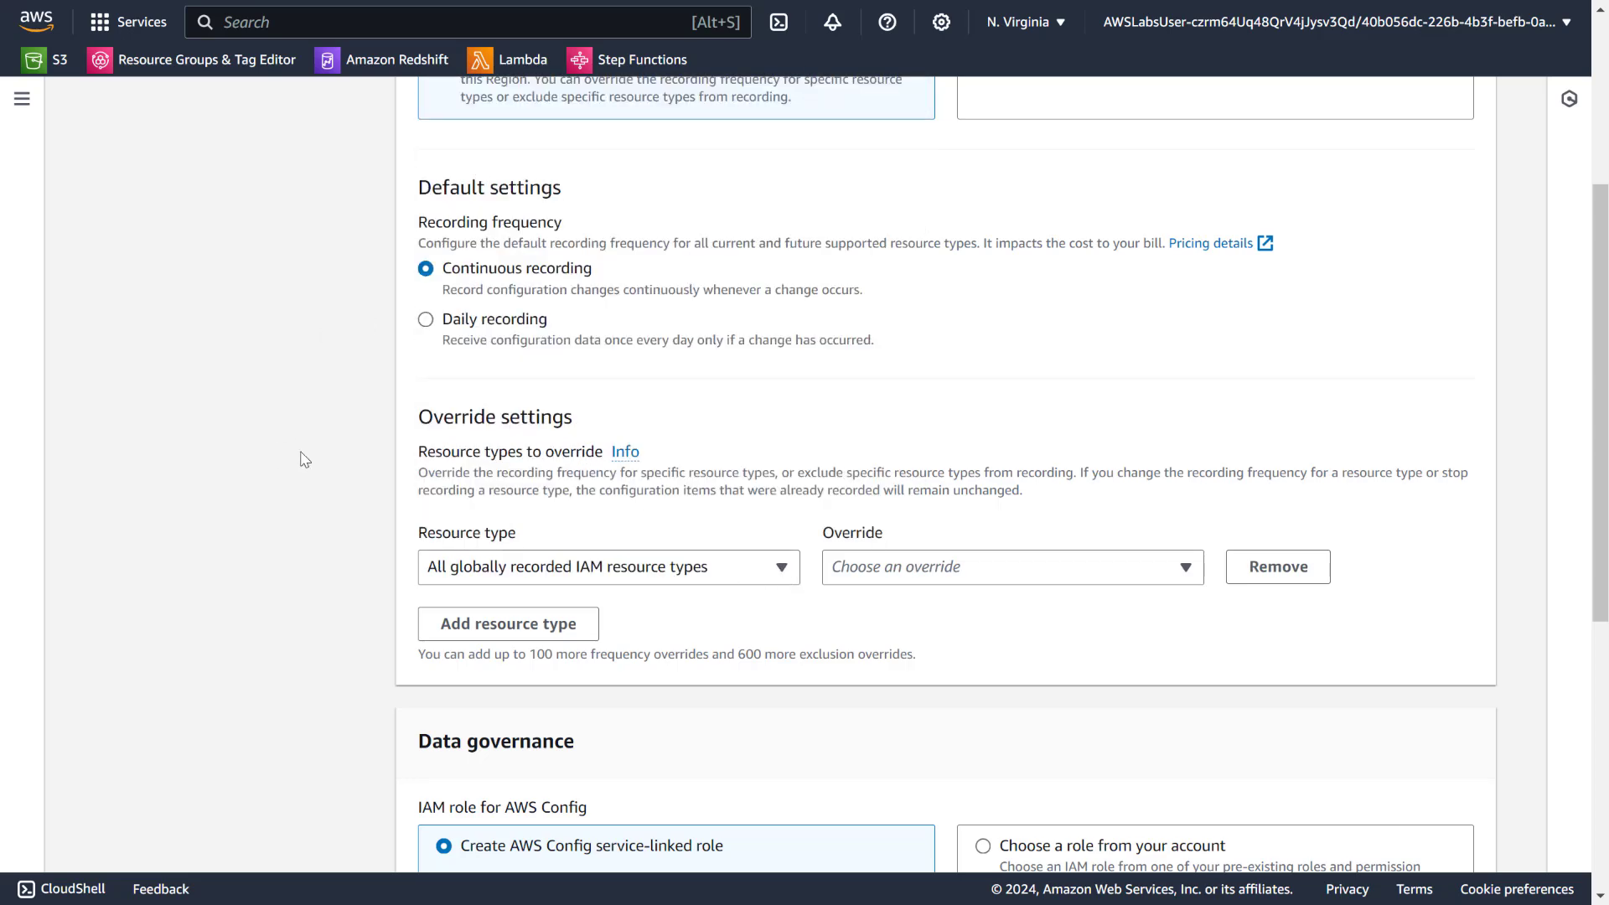
Set the override for the globally recorded IAM resource types to daily recording and continue to the Rules stage of the setup.
scroll(302, 457, "down", 6)
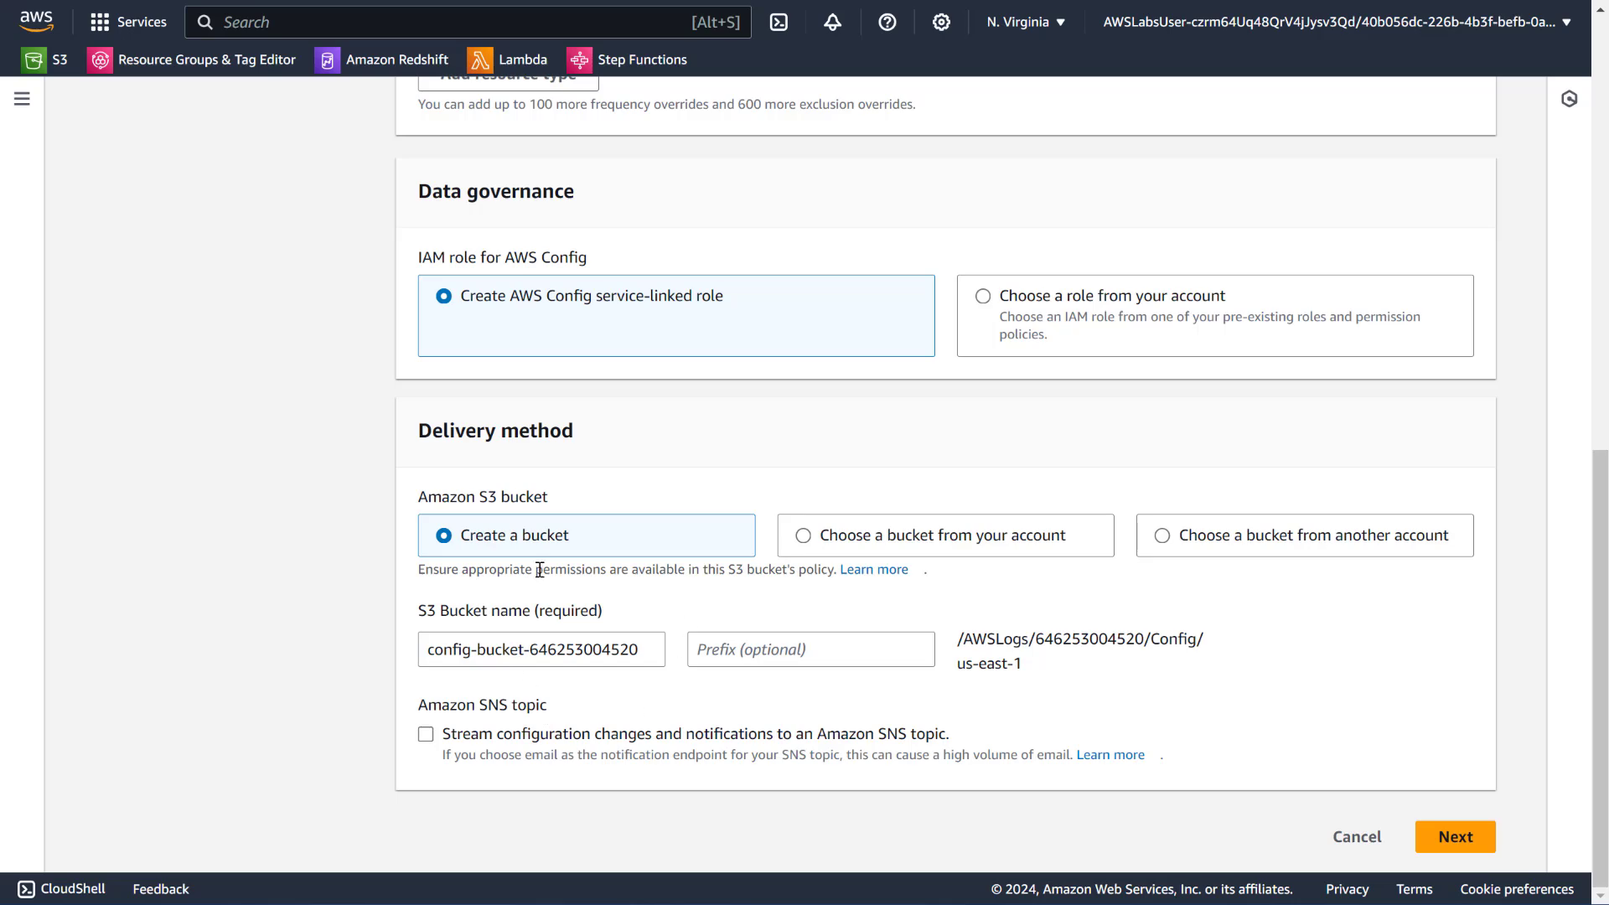
left_click(1479, 853)
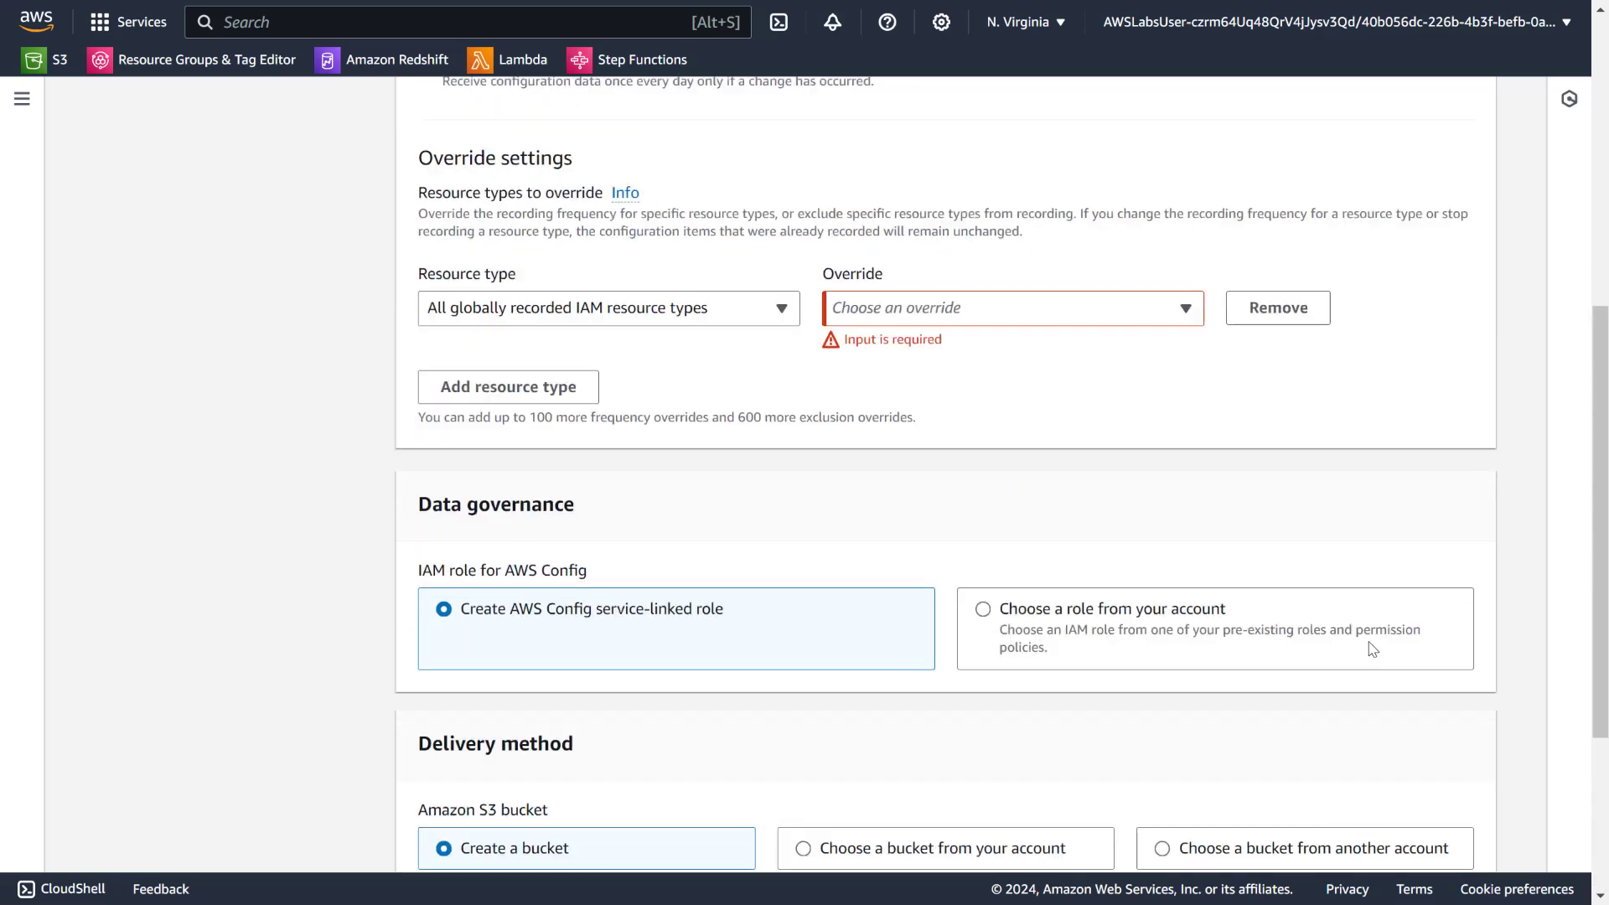
left_click(1171, 445)
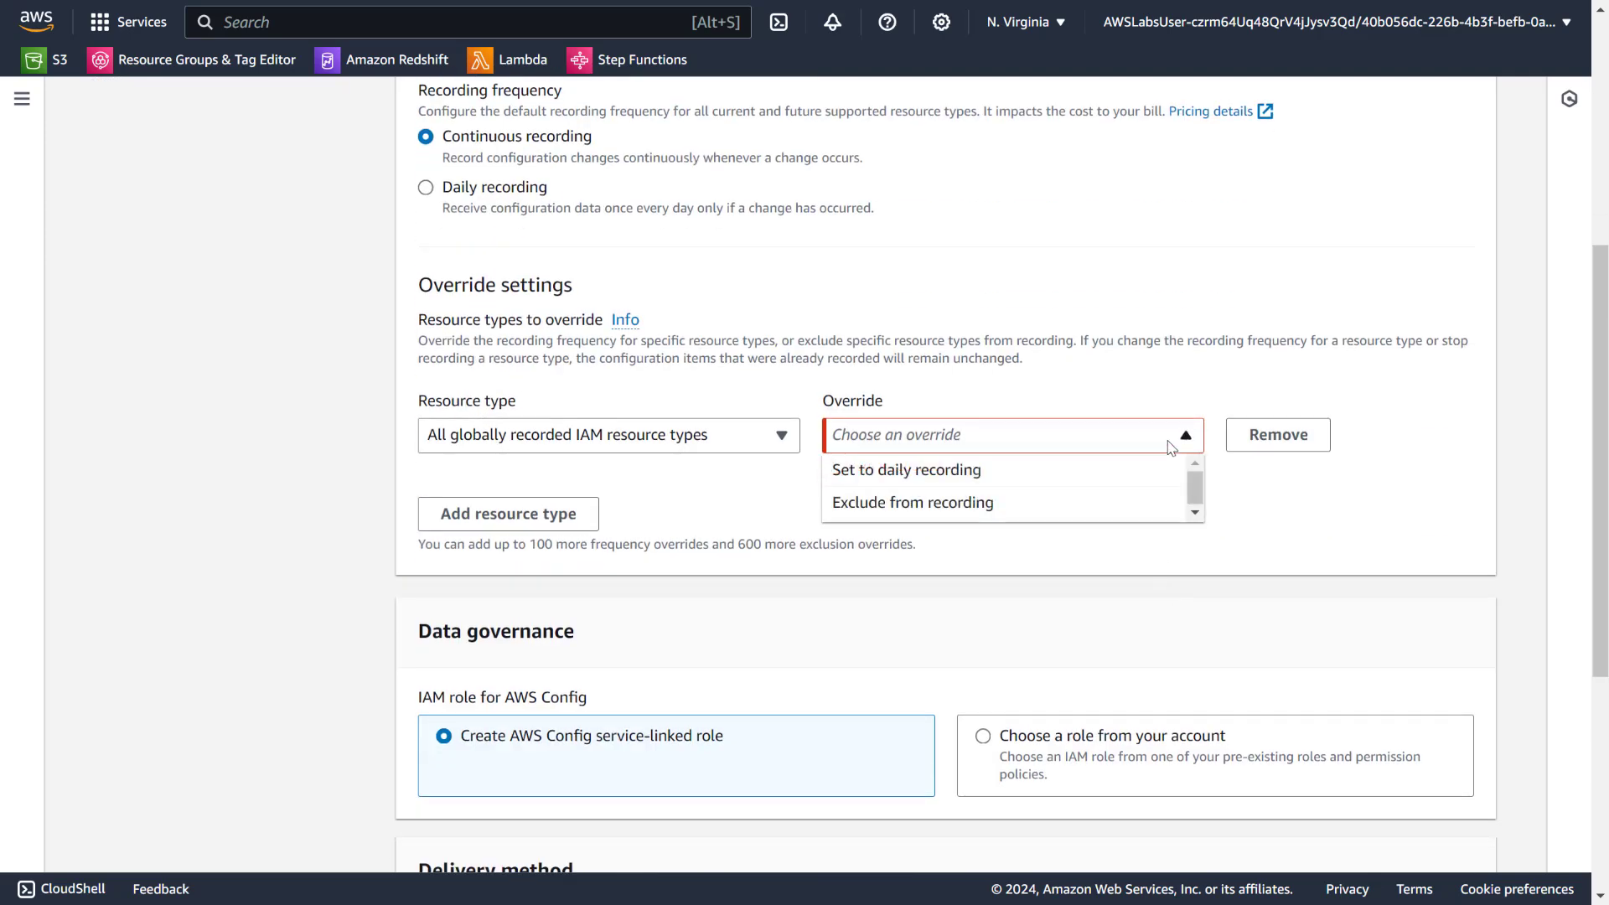
left_click(1085, 471)
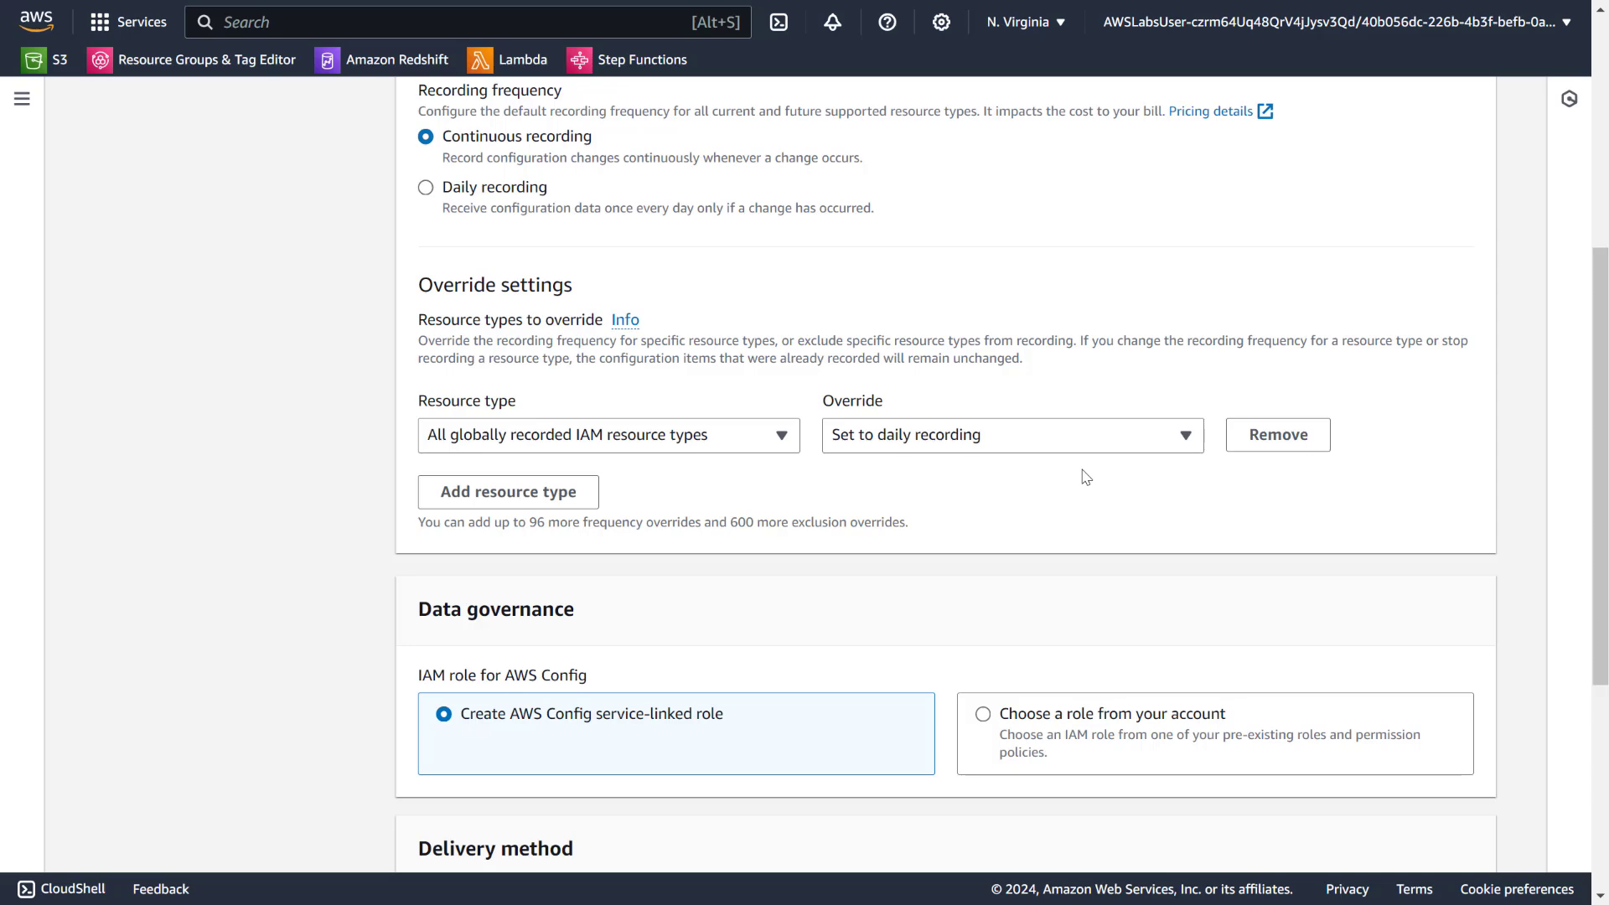
scroll(955, 496, "down", 5)
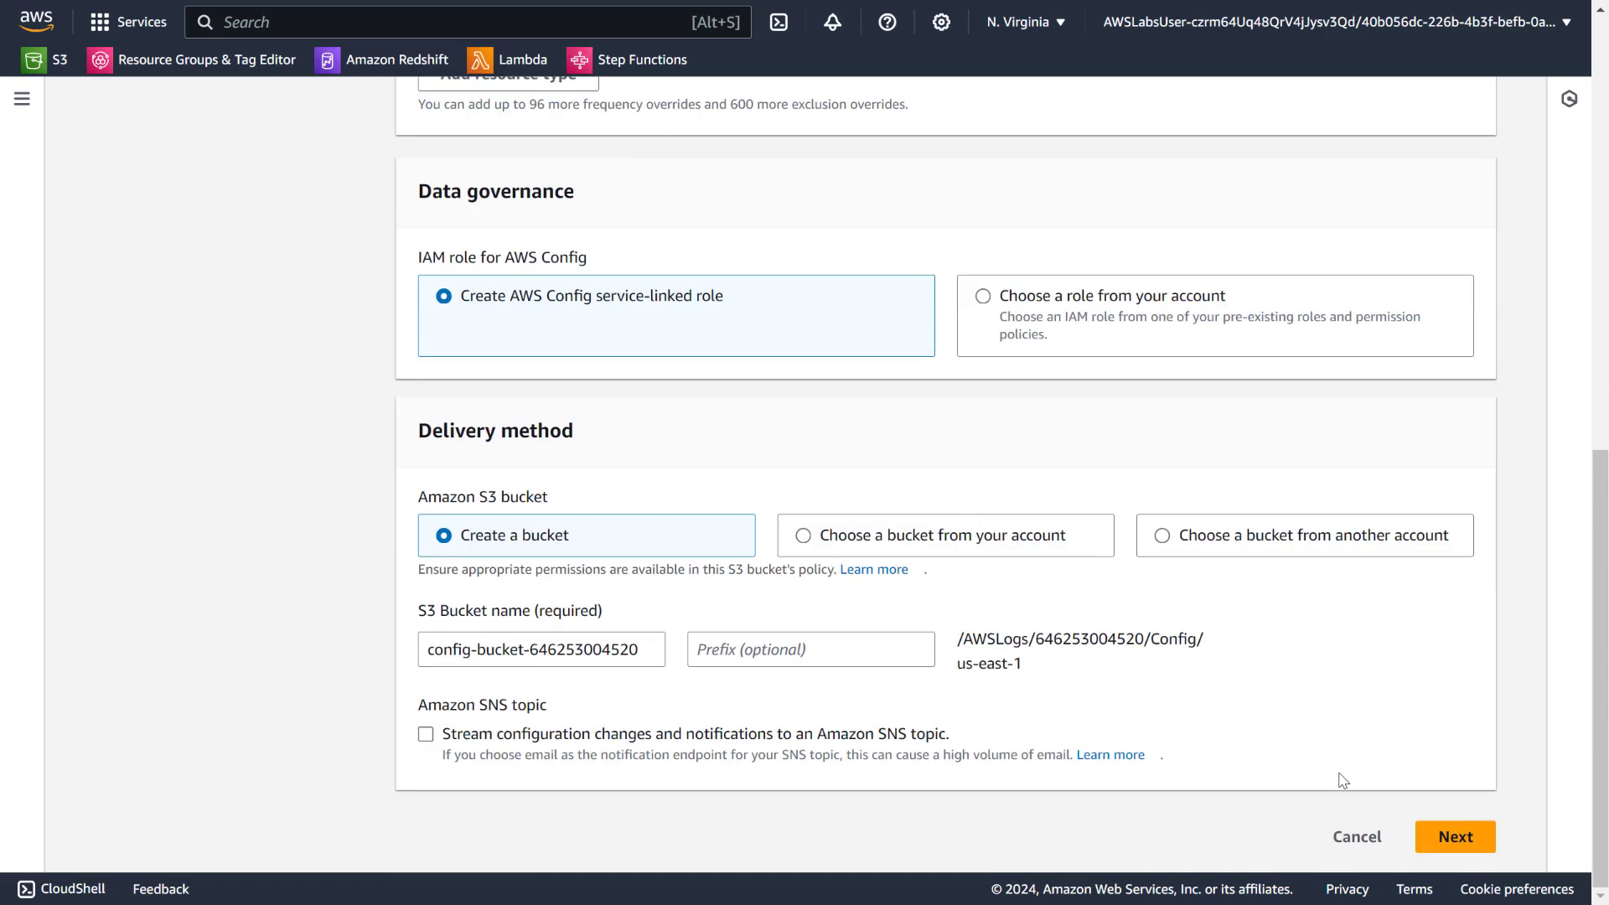
left_click(1469, 840)
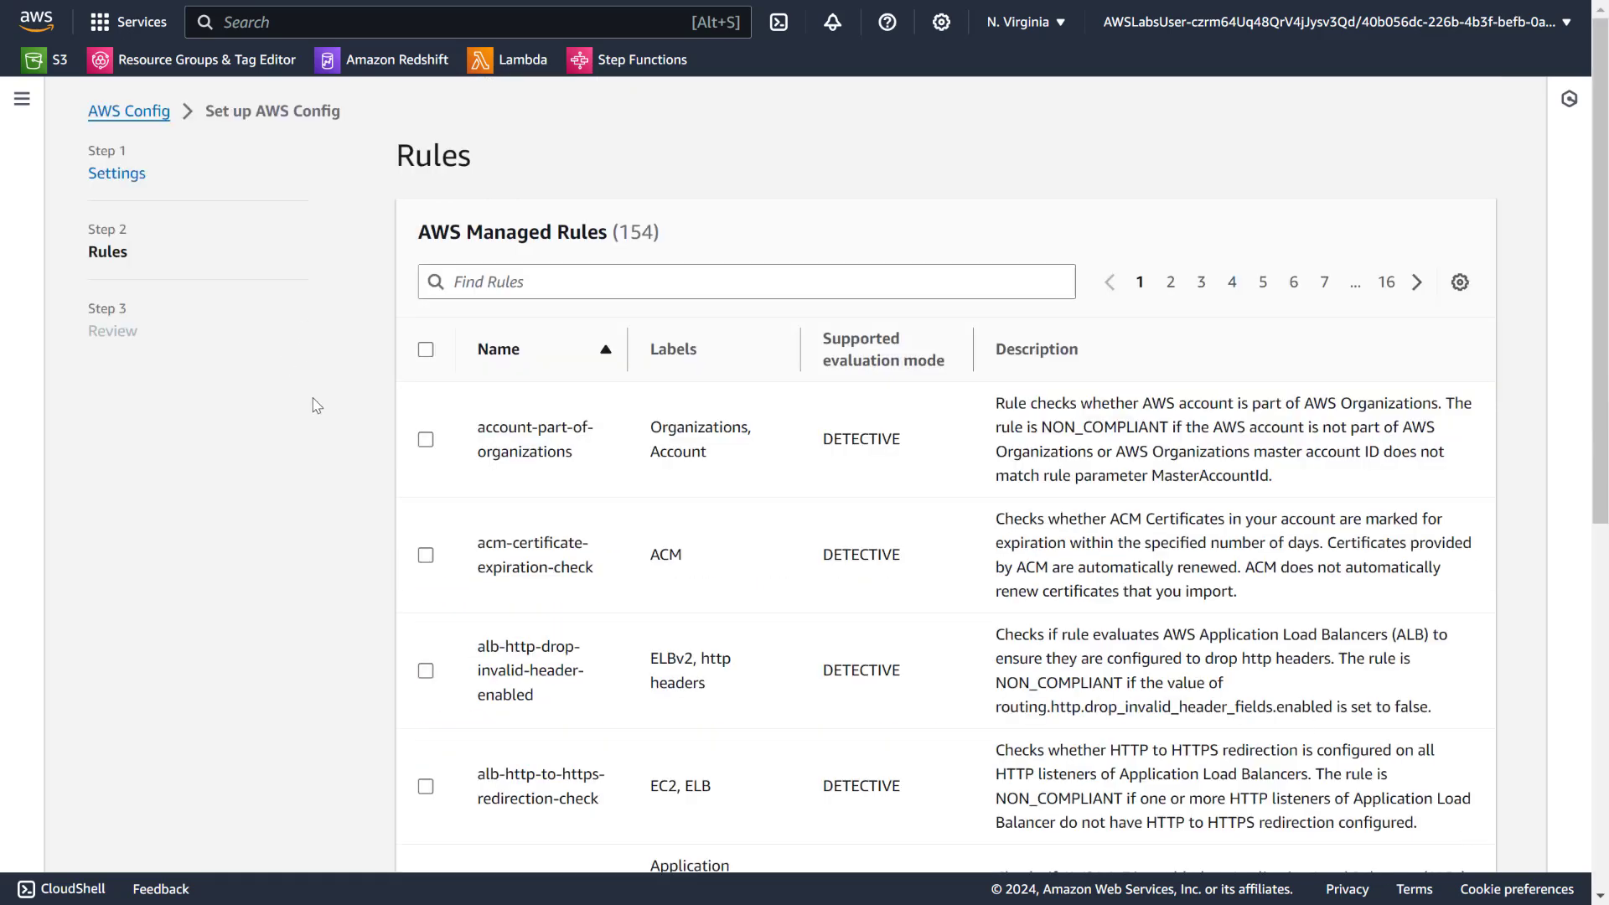
Search the AWS managed rules for "required" and look through the matching rules.
left_click(539, 285)
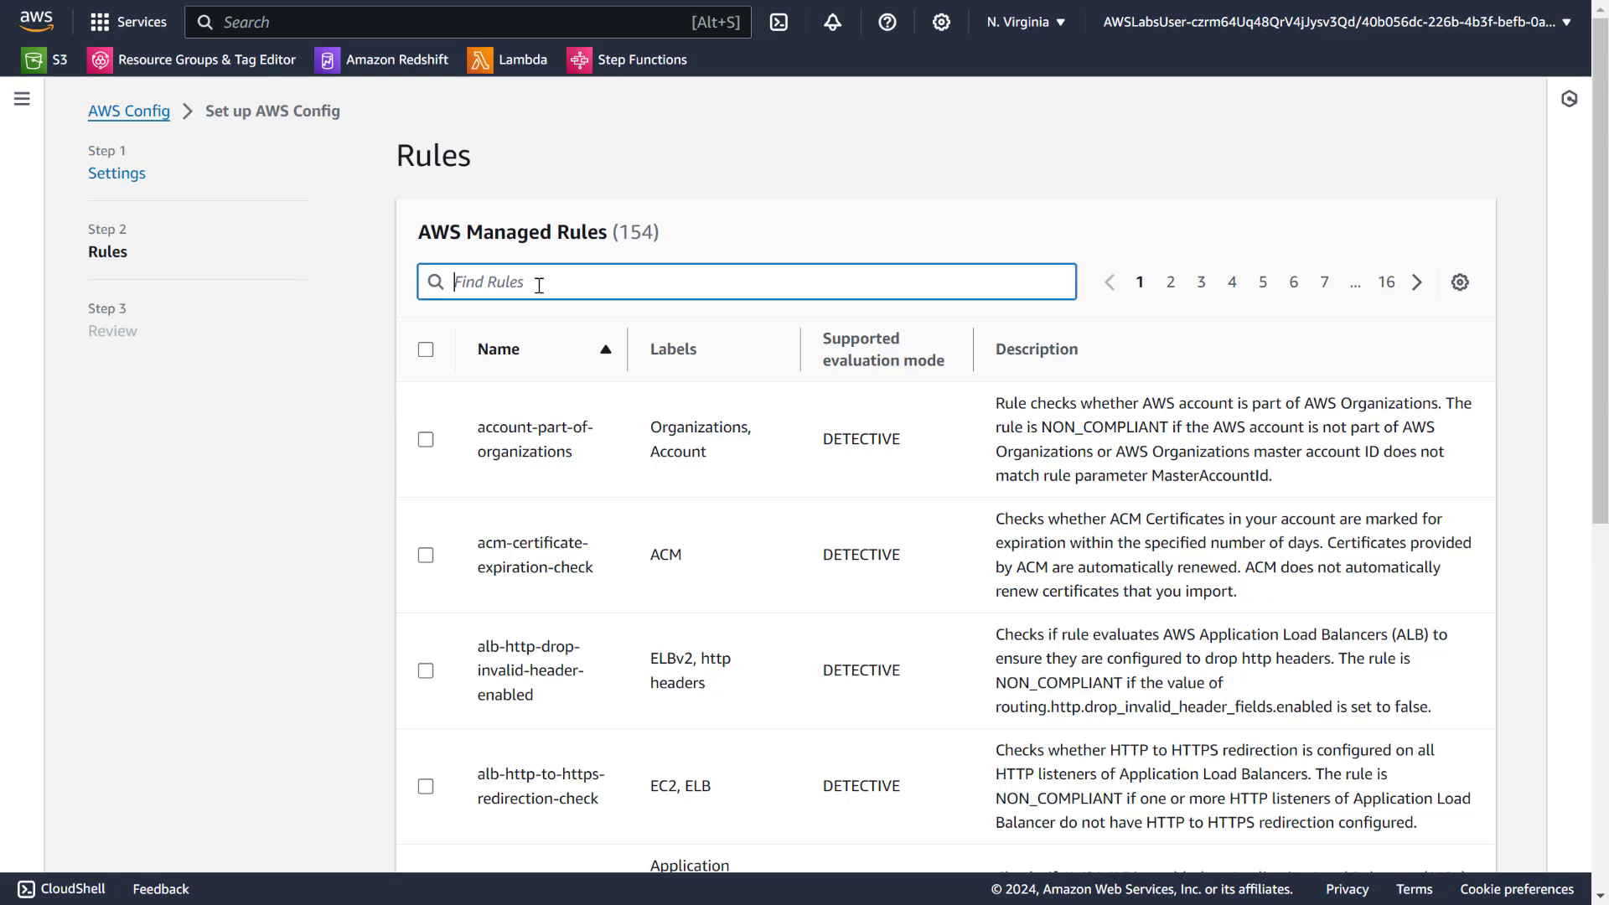
type("required")
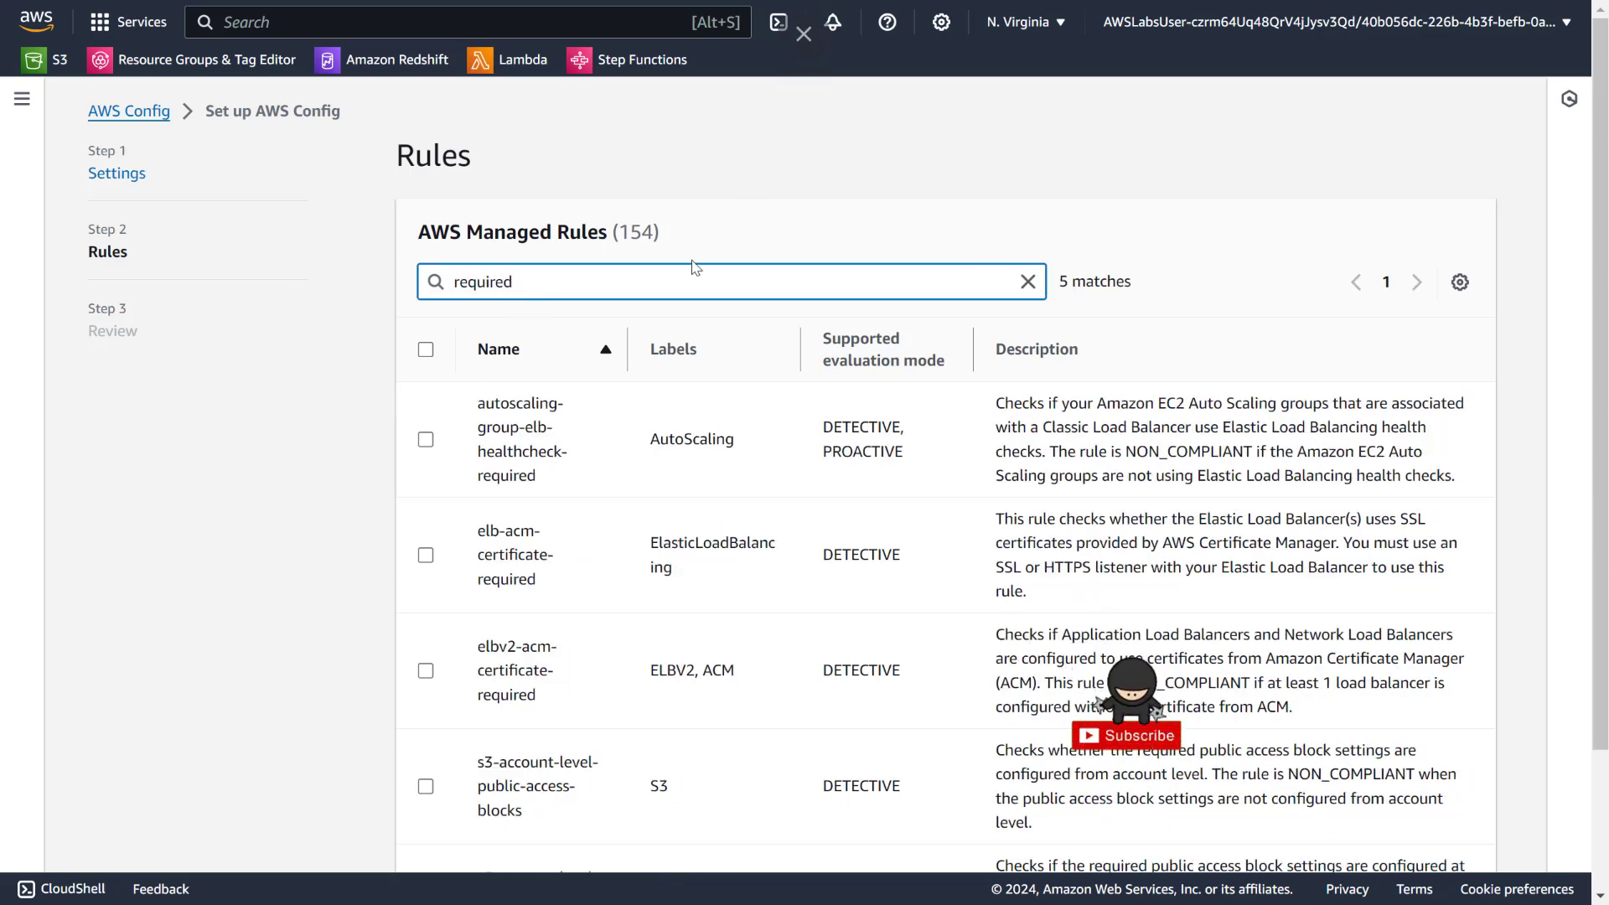
scroll(793, 593, "down", 2)
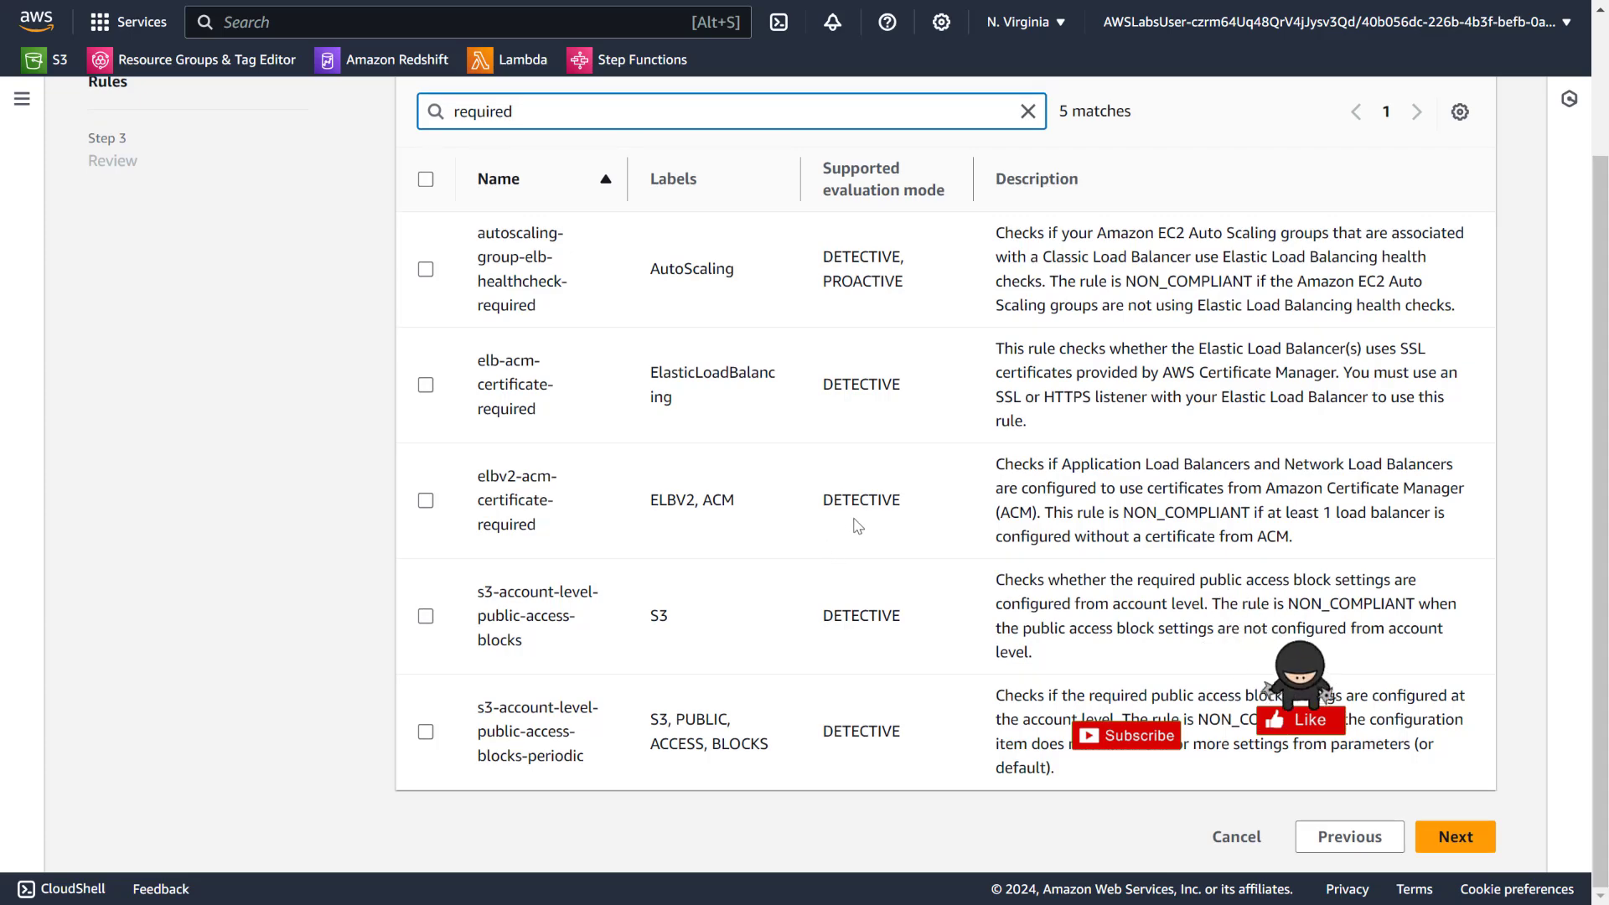
scroll(1171, 569, "up", 2)
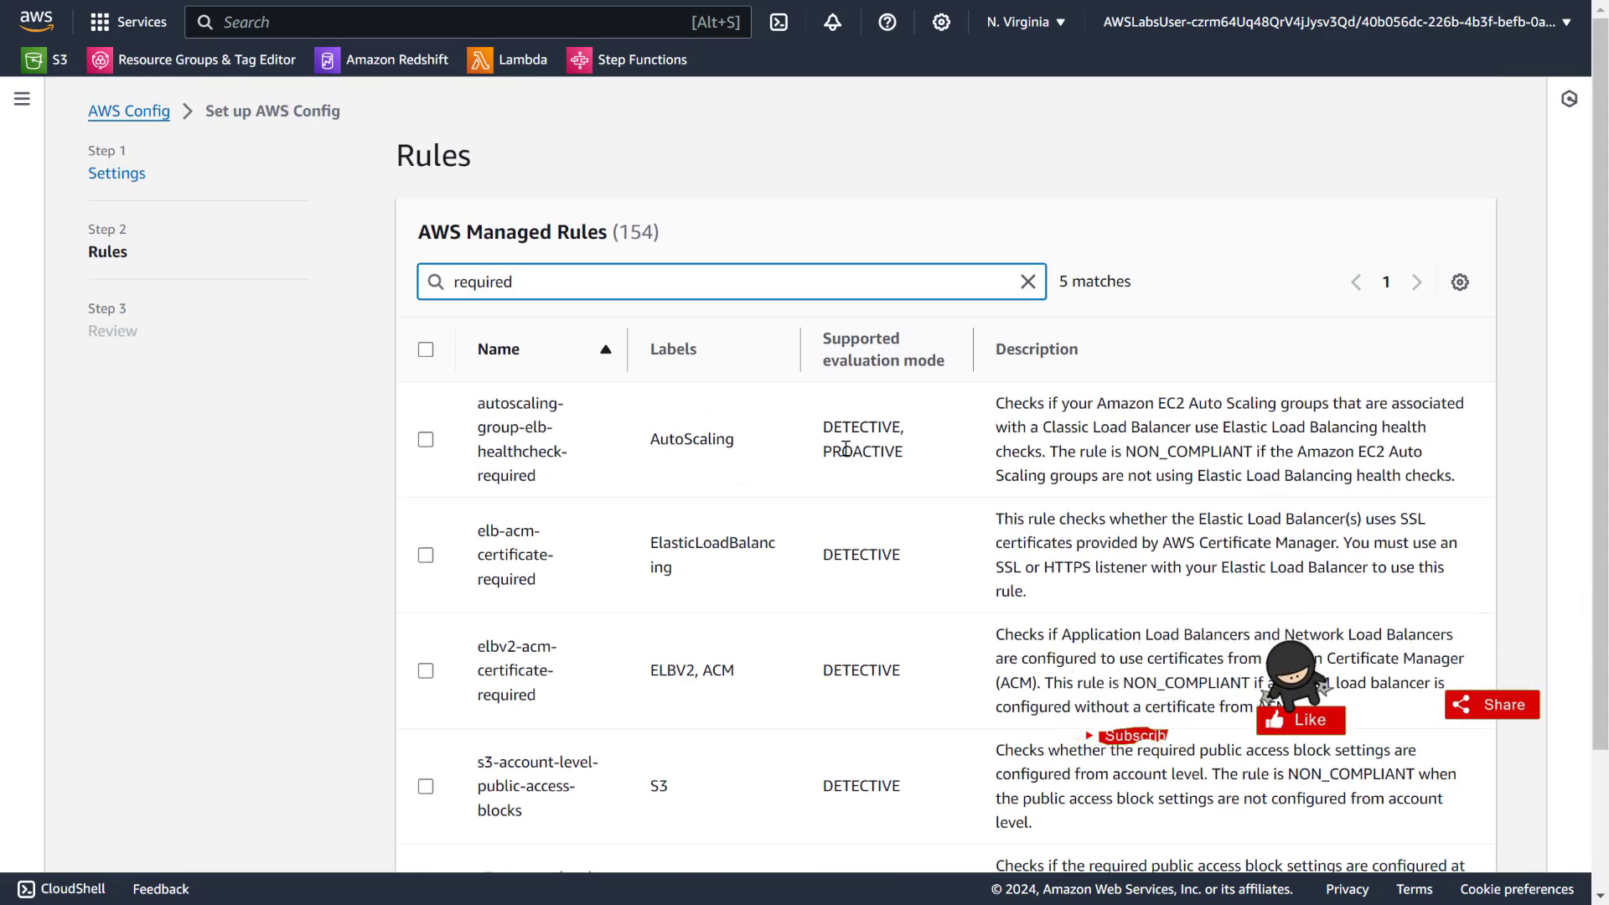
left_click(94, 808)
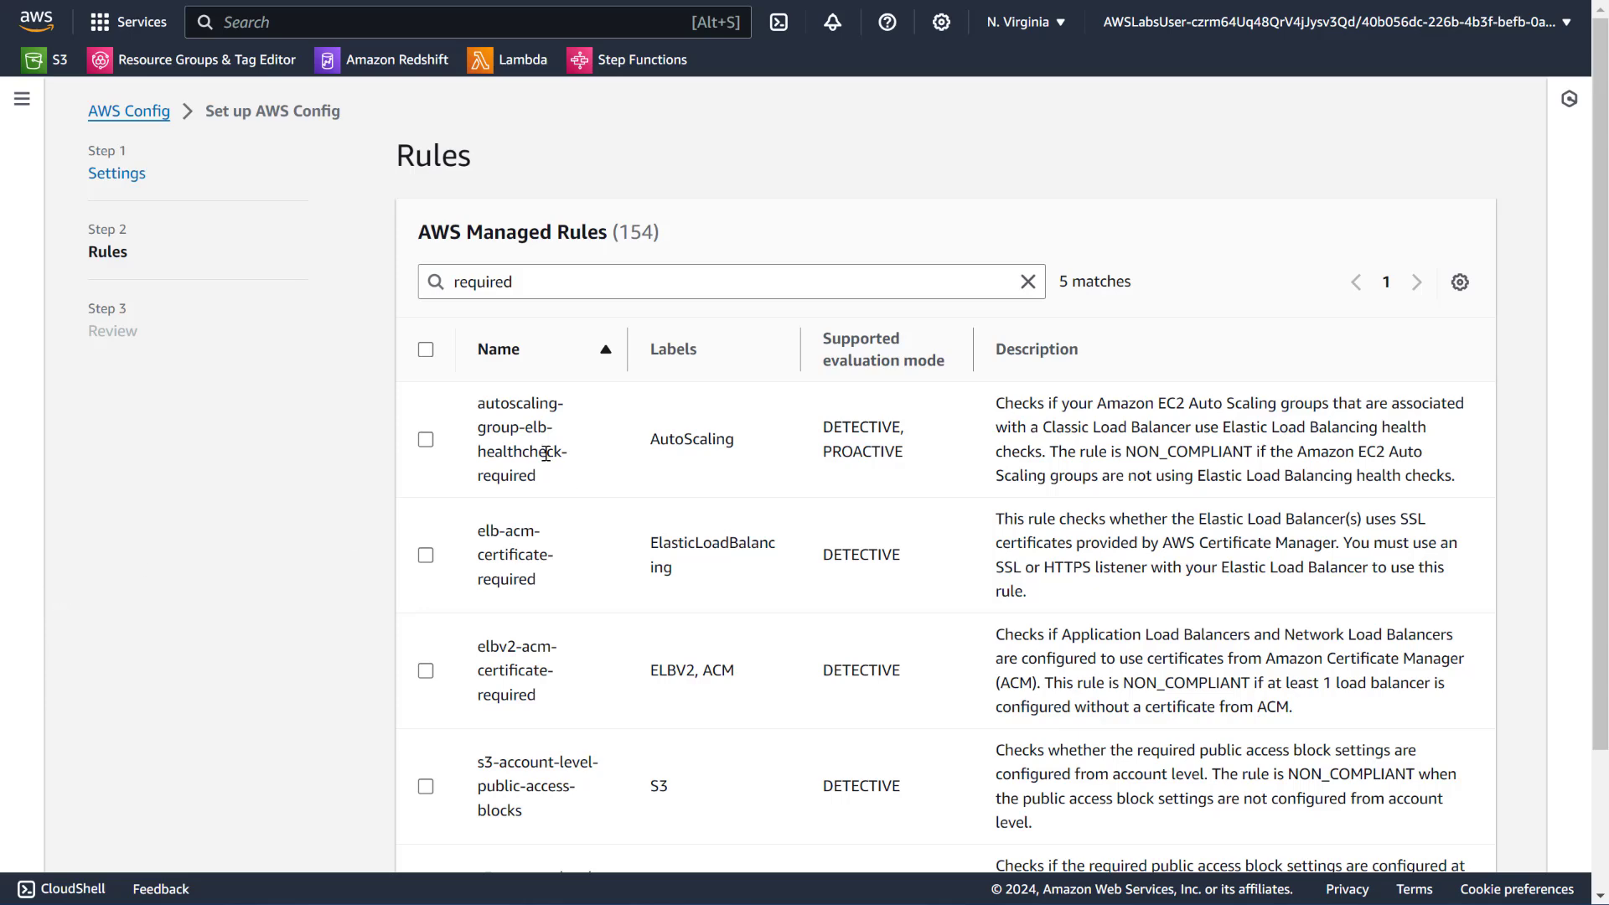
Continue to the review without selecting any managed rule and confirm the AWS Config setup.
scroll(546, 453, "down", 3)
left_click(1459, 832)
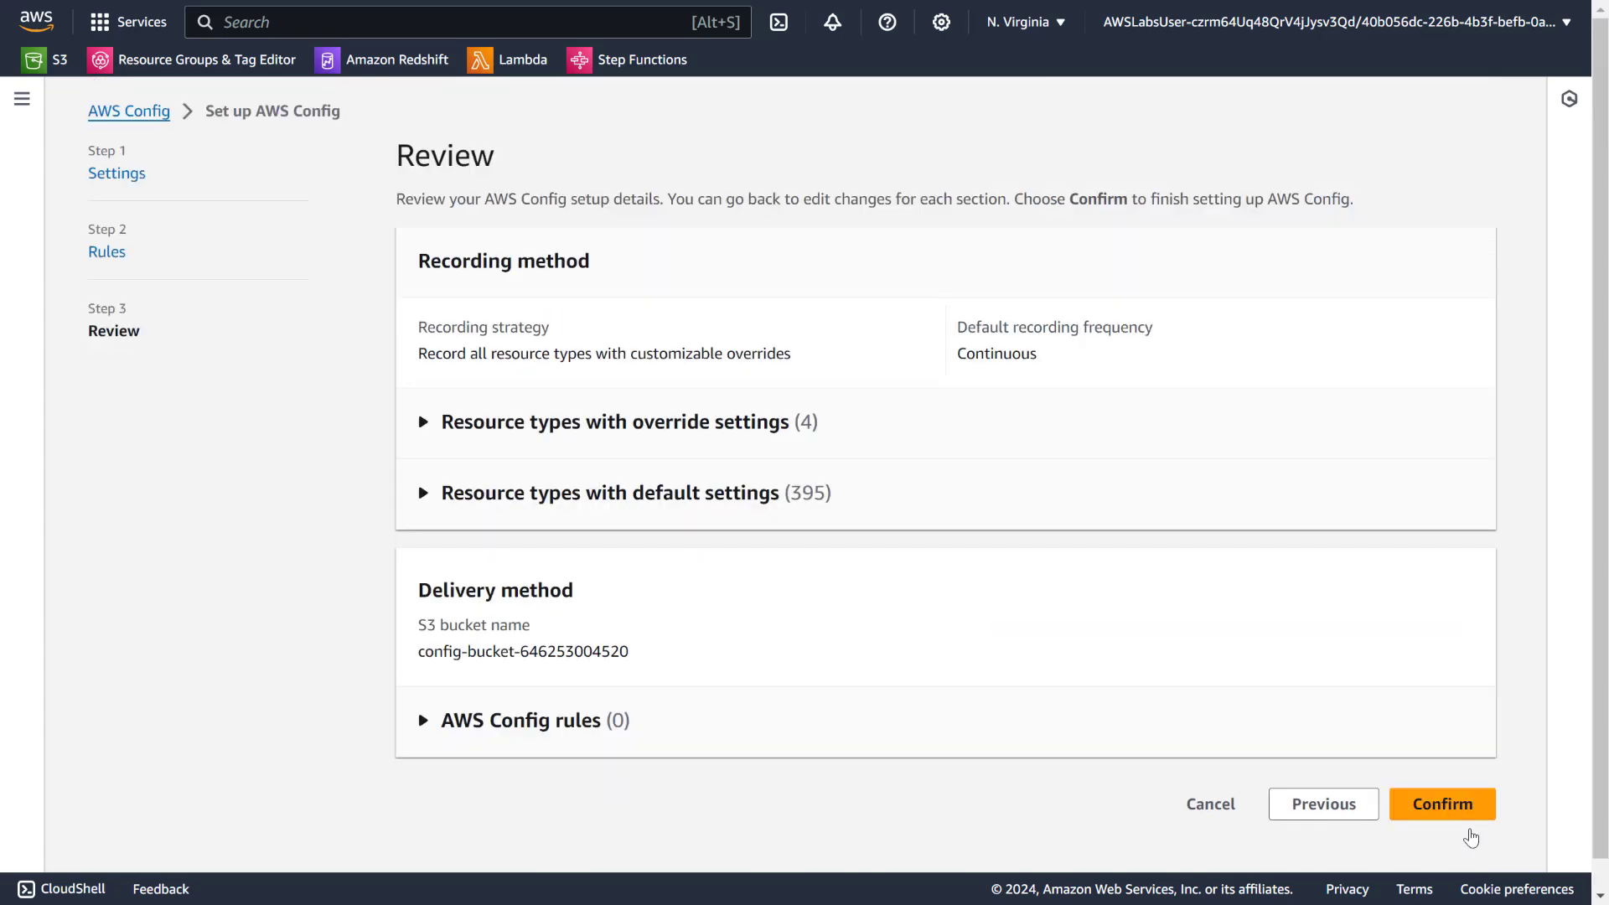
left_click(1471, 815)
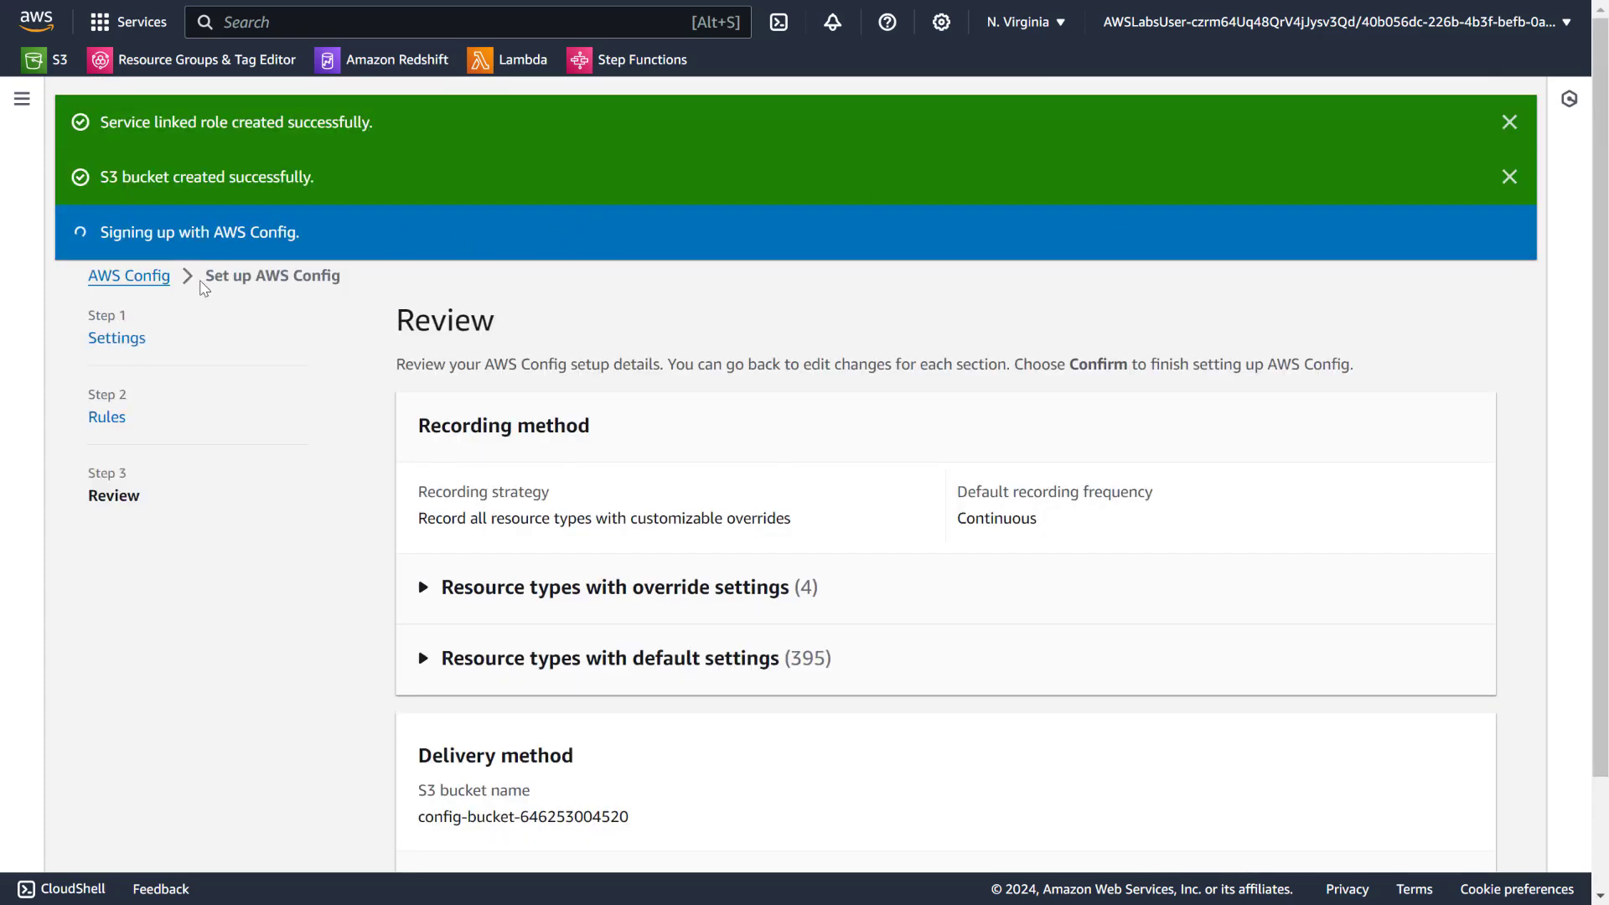
left_click(1509, 175)
left_click(1509, 123)
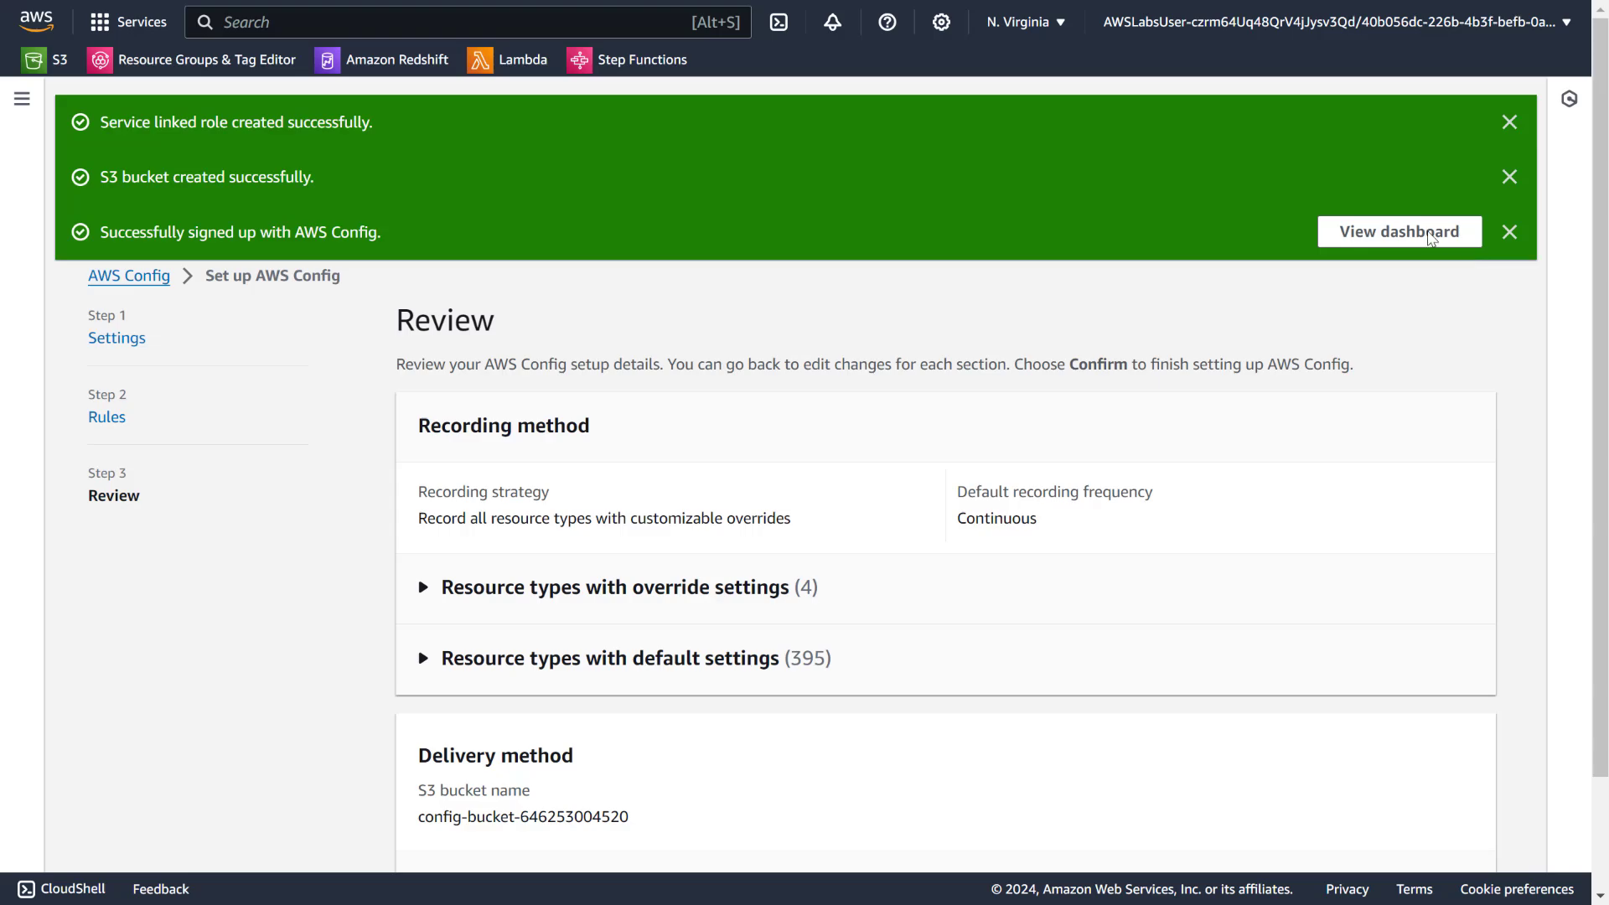
Open the AWS Config dashboard and look over its compliance status and resource inventory sections.
left_click(1366, 240)
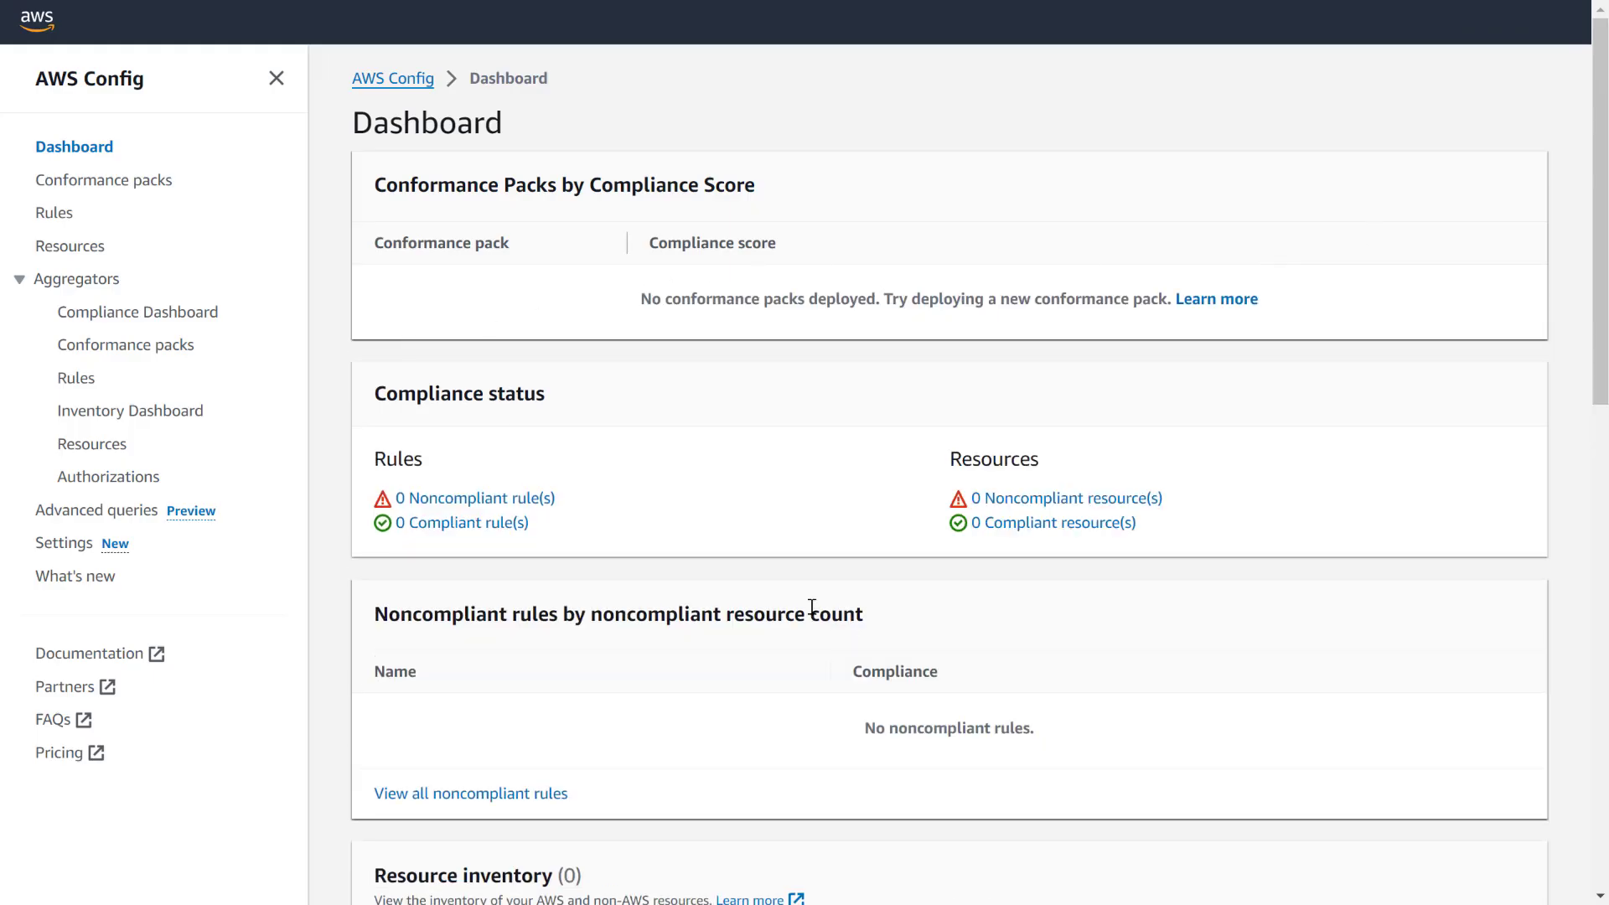
scroll(809, 608, "down", 9)
scroll(674, 545, "up", 10)
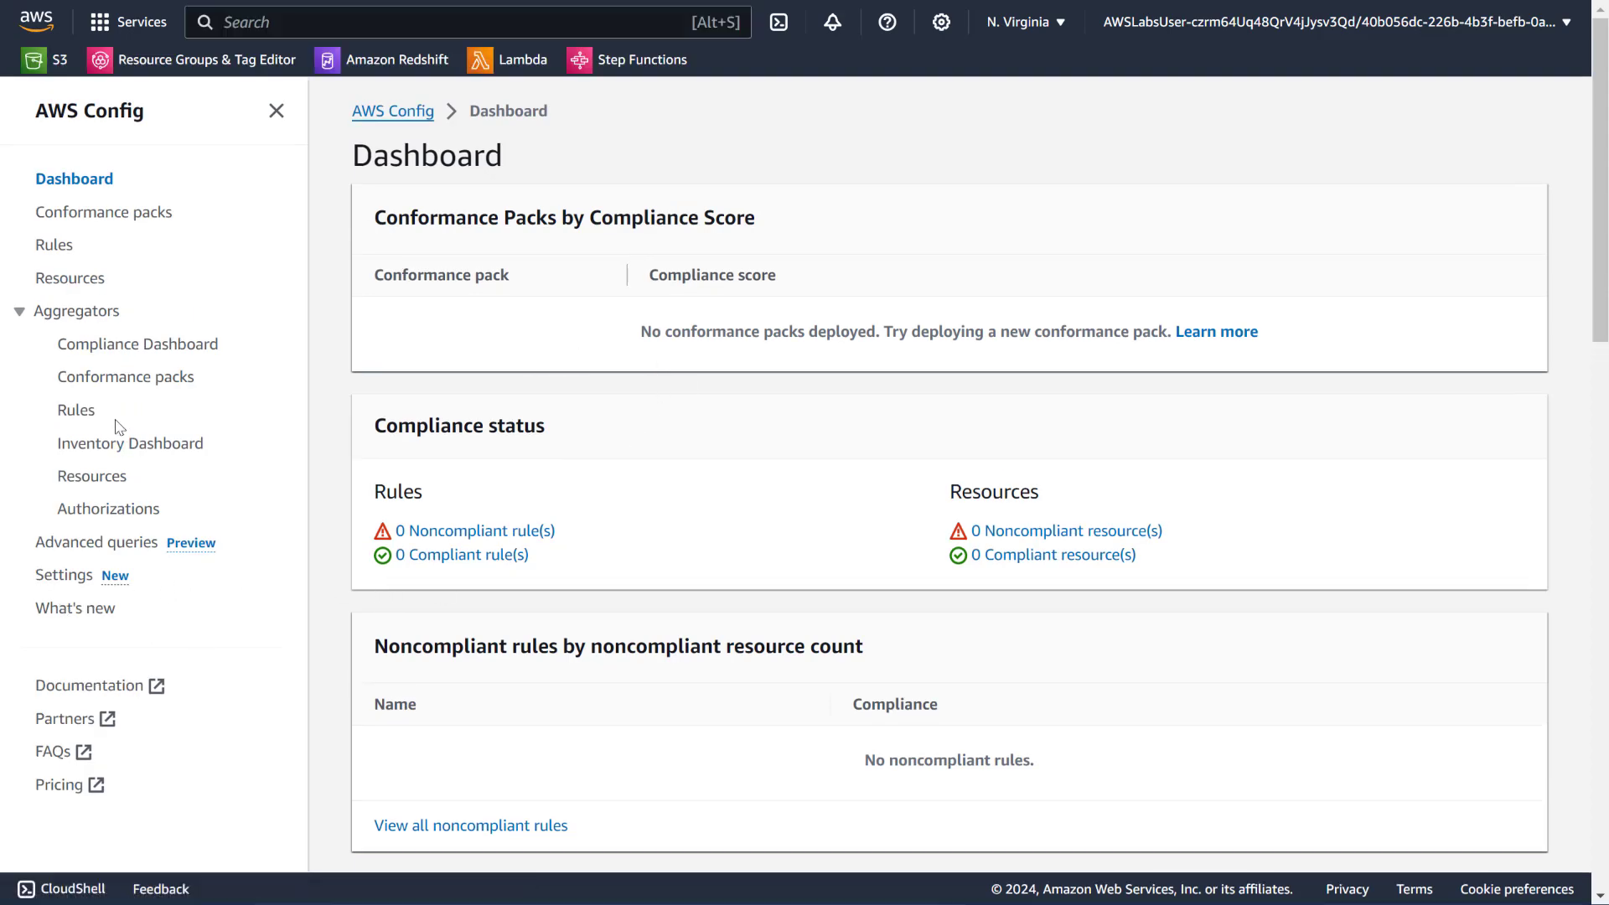
left_click(76, 410)
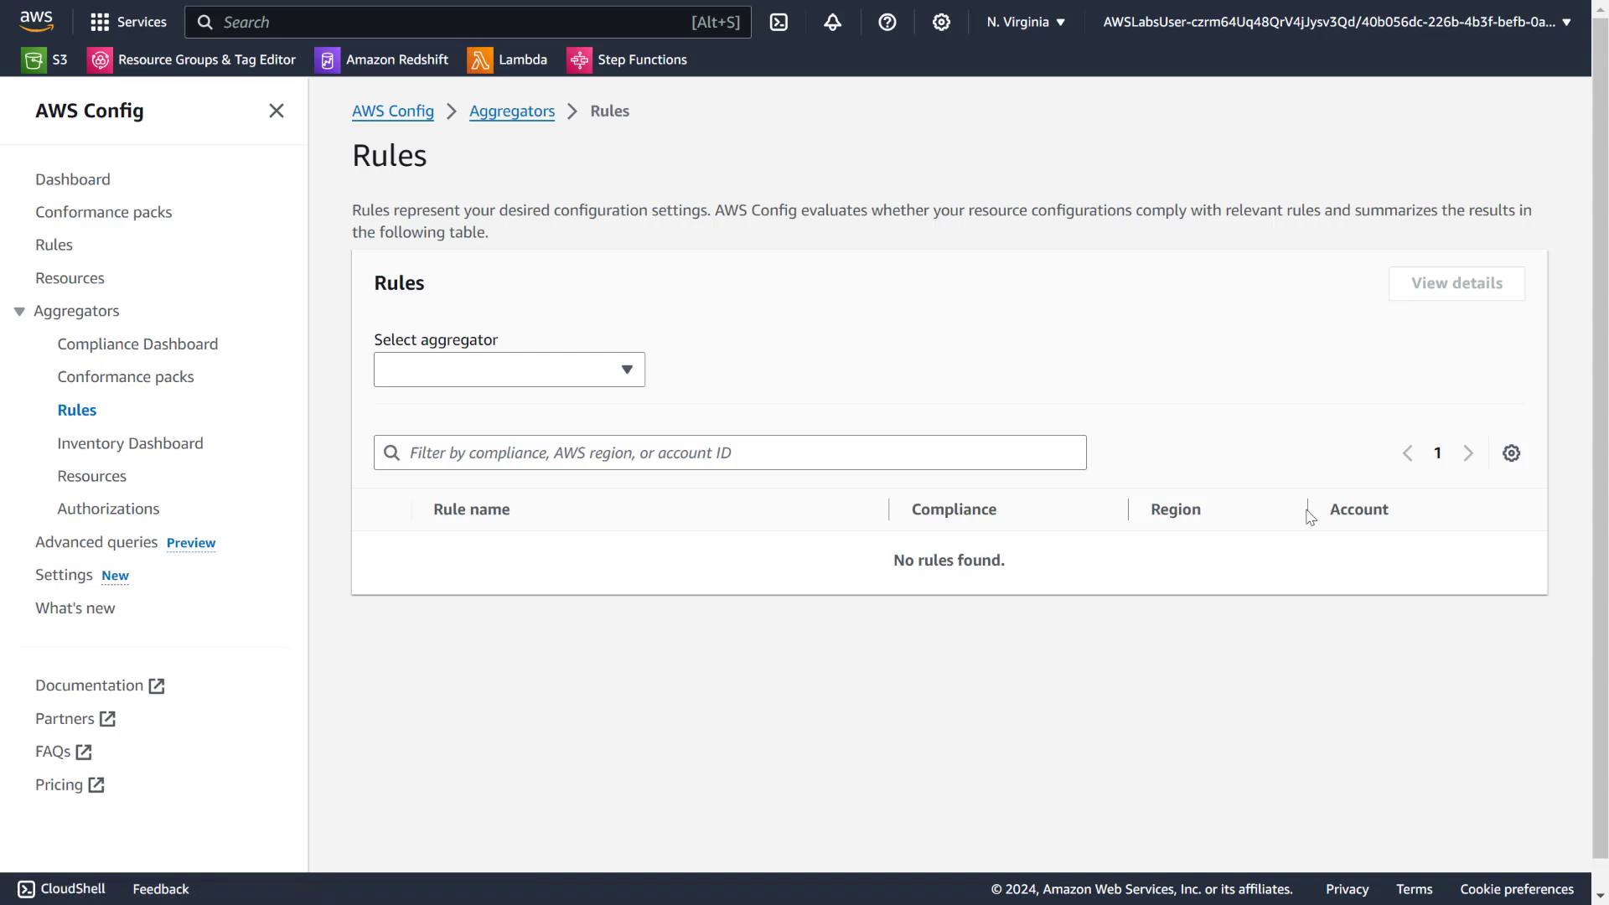
scroll(1060, 554, "down", 1)
scroll(1065, 552, "up", 1)
right_click(970, 644)
left_click(843, 642)
Start adding an AWS managed rule from the main Rules page and search the managed rules for "required".
left_click(54, 245)
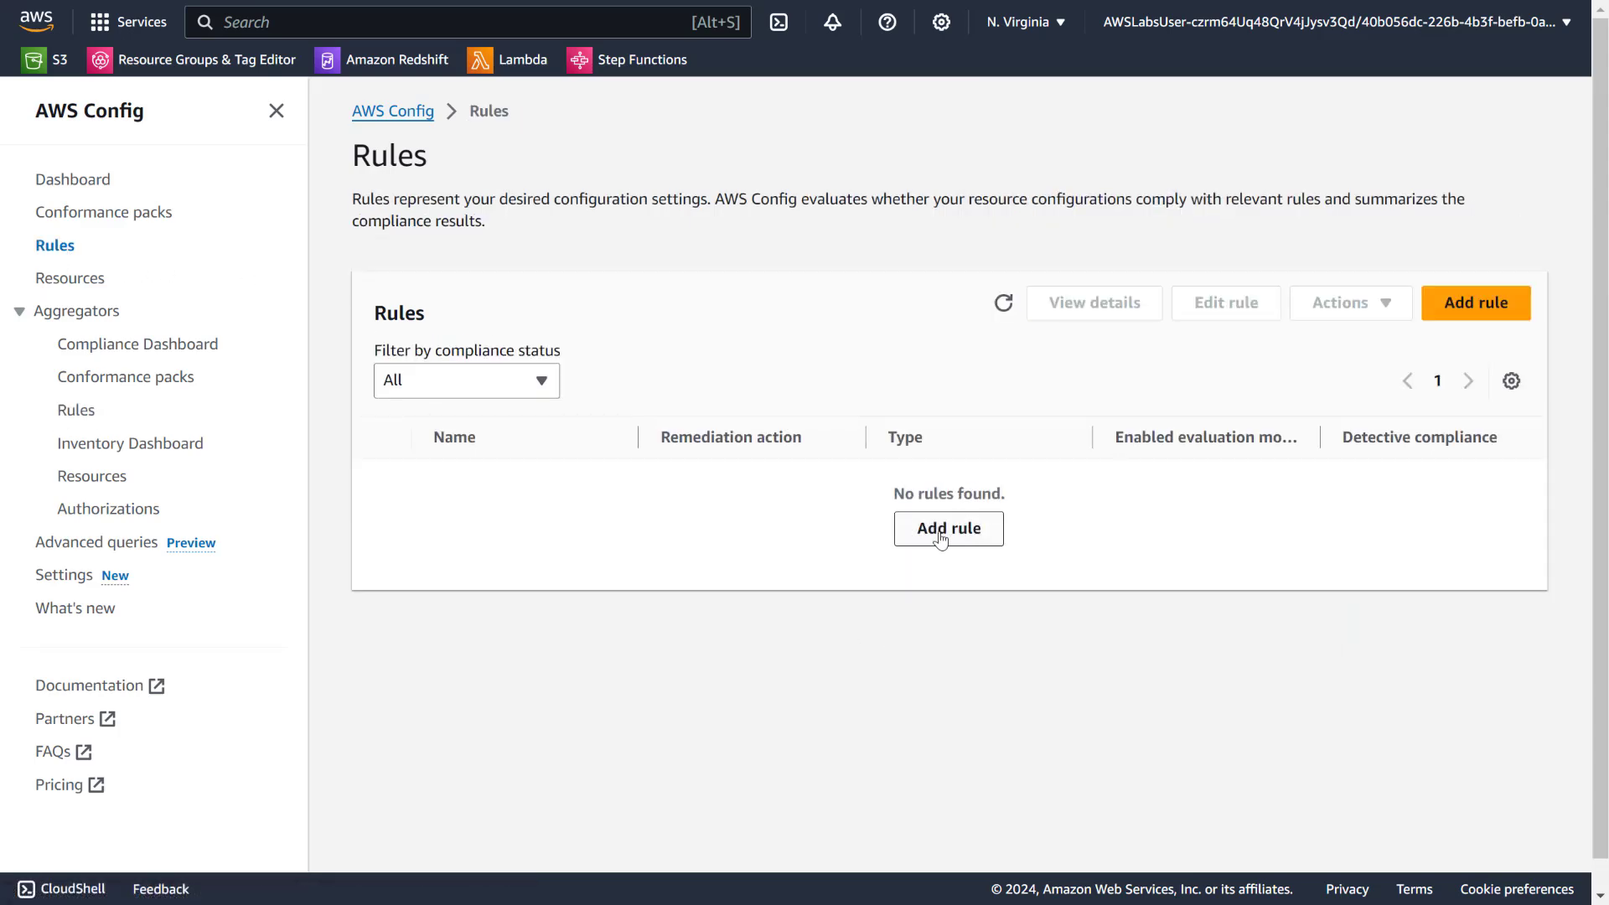
left_click(940, 537)
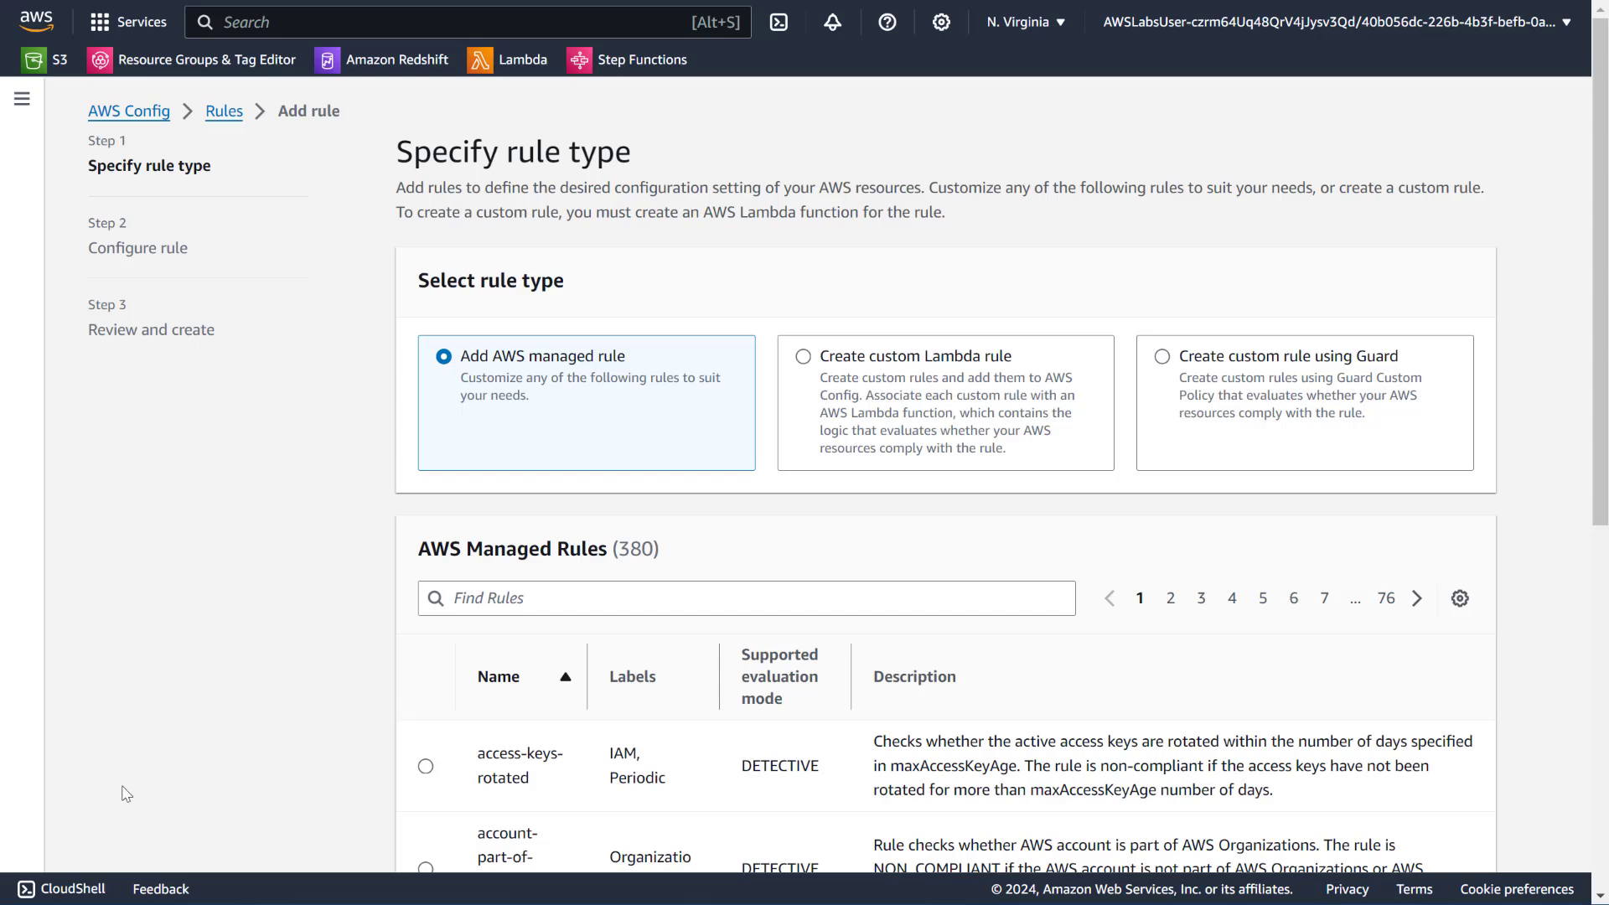
scroll(266, 514, "down", 3)
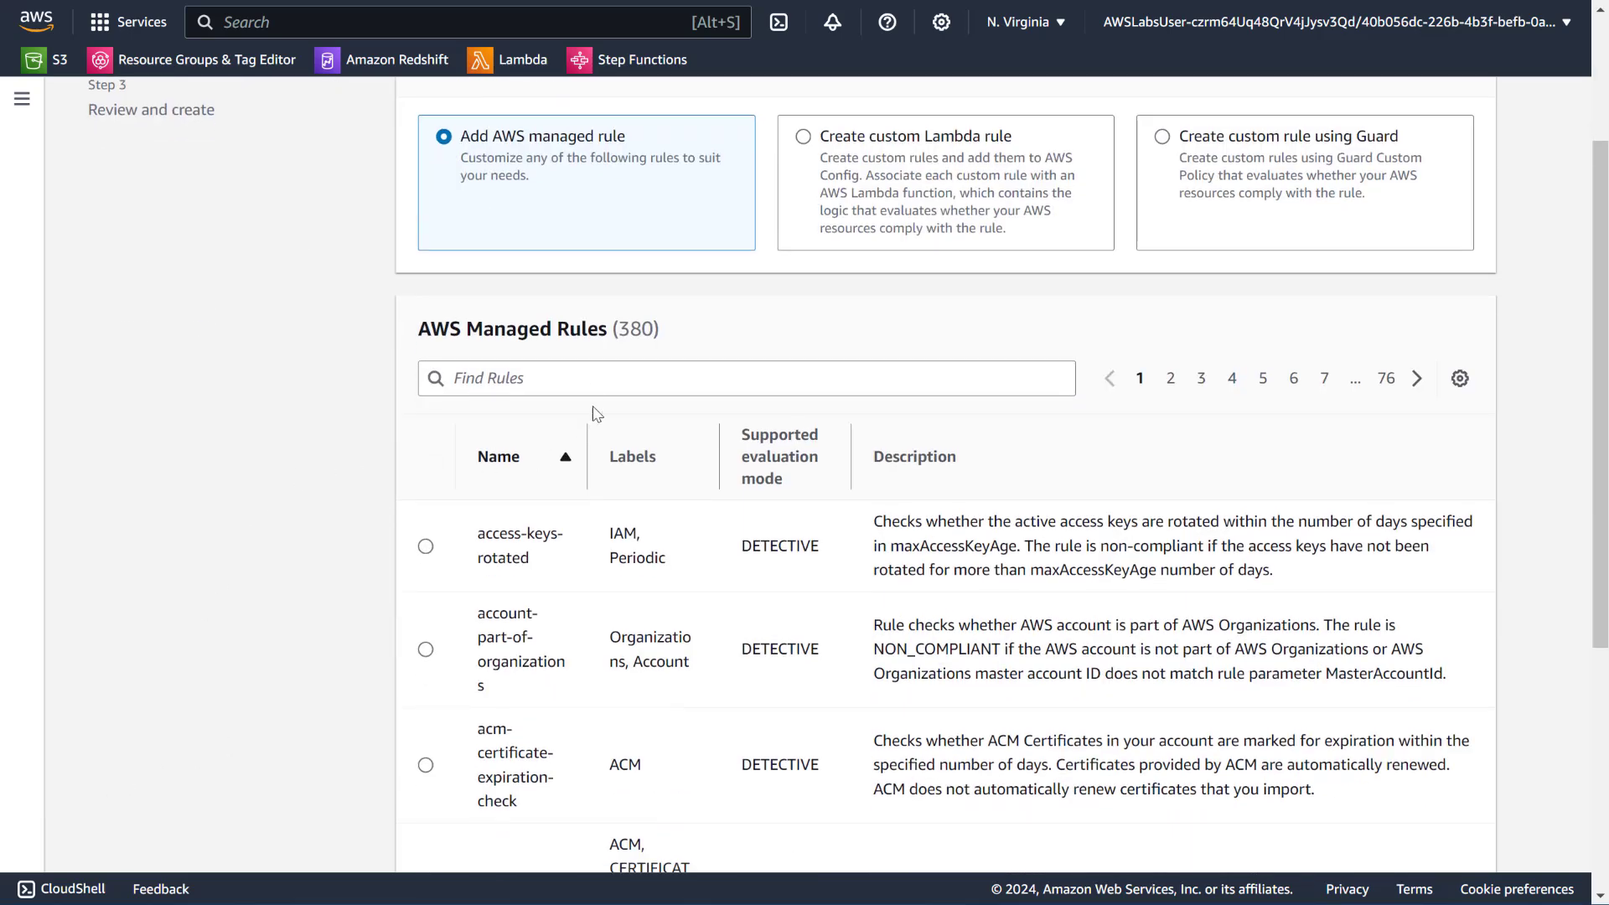
left_click(596, 384)
type("required")
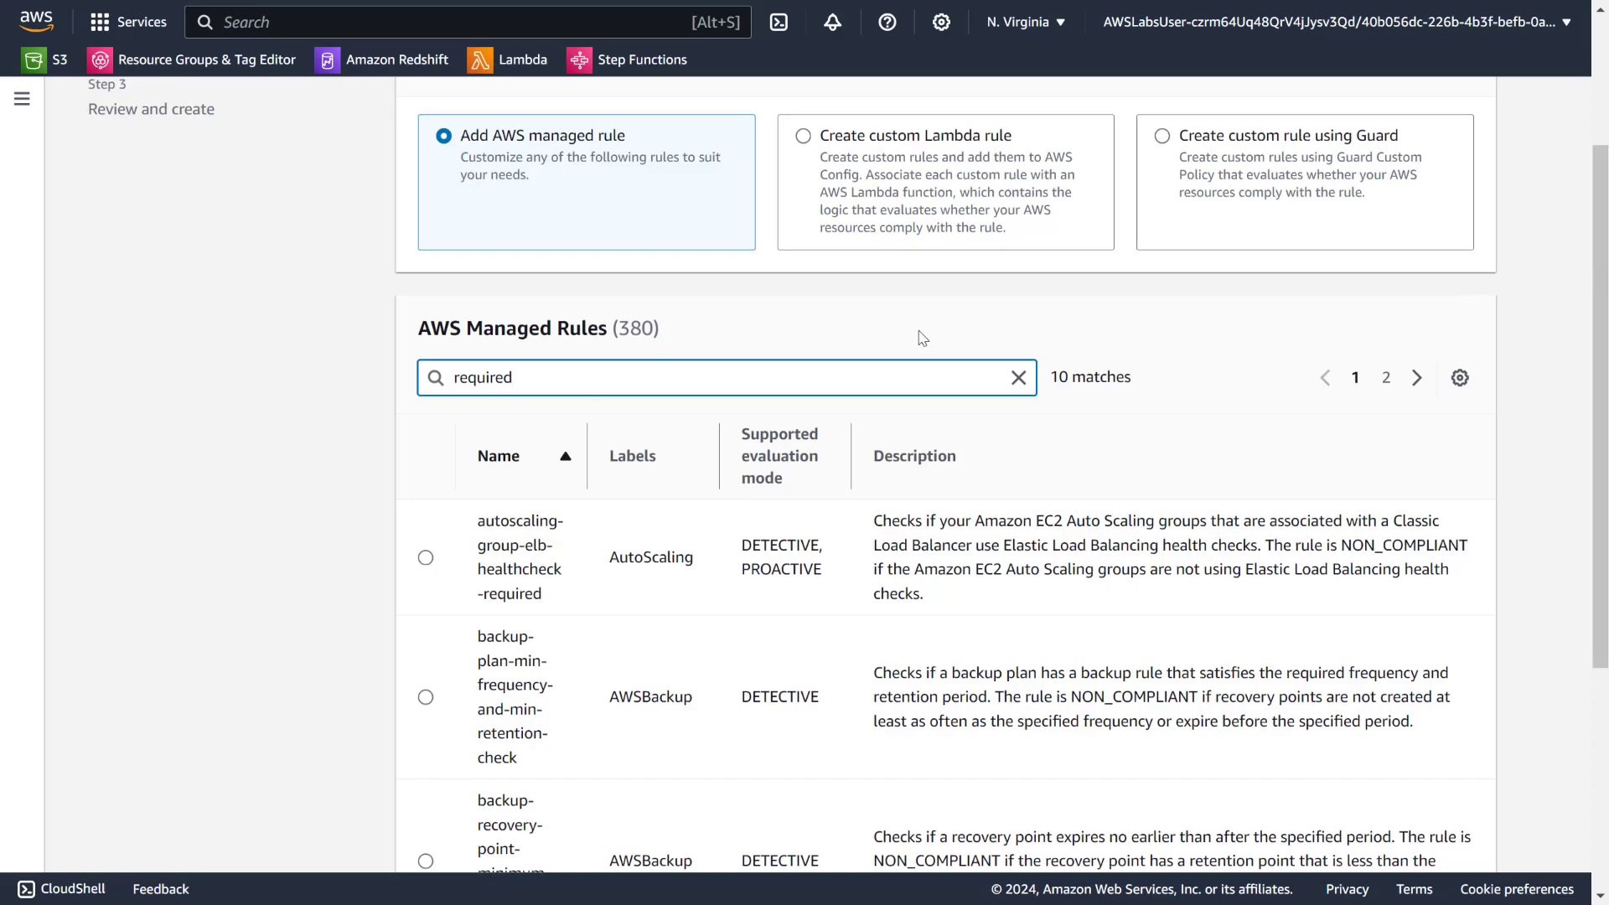
Find the required-tags managed rule among the search results, select it and continue to its configuration.
scroll(922, 338, "down", 5)
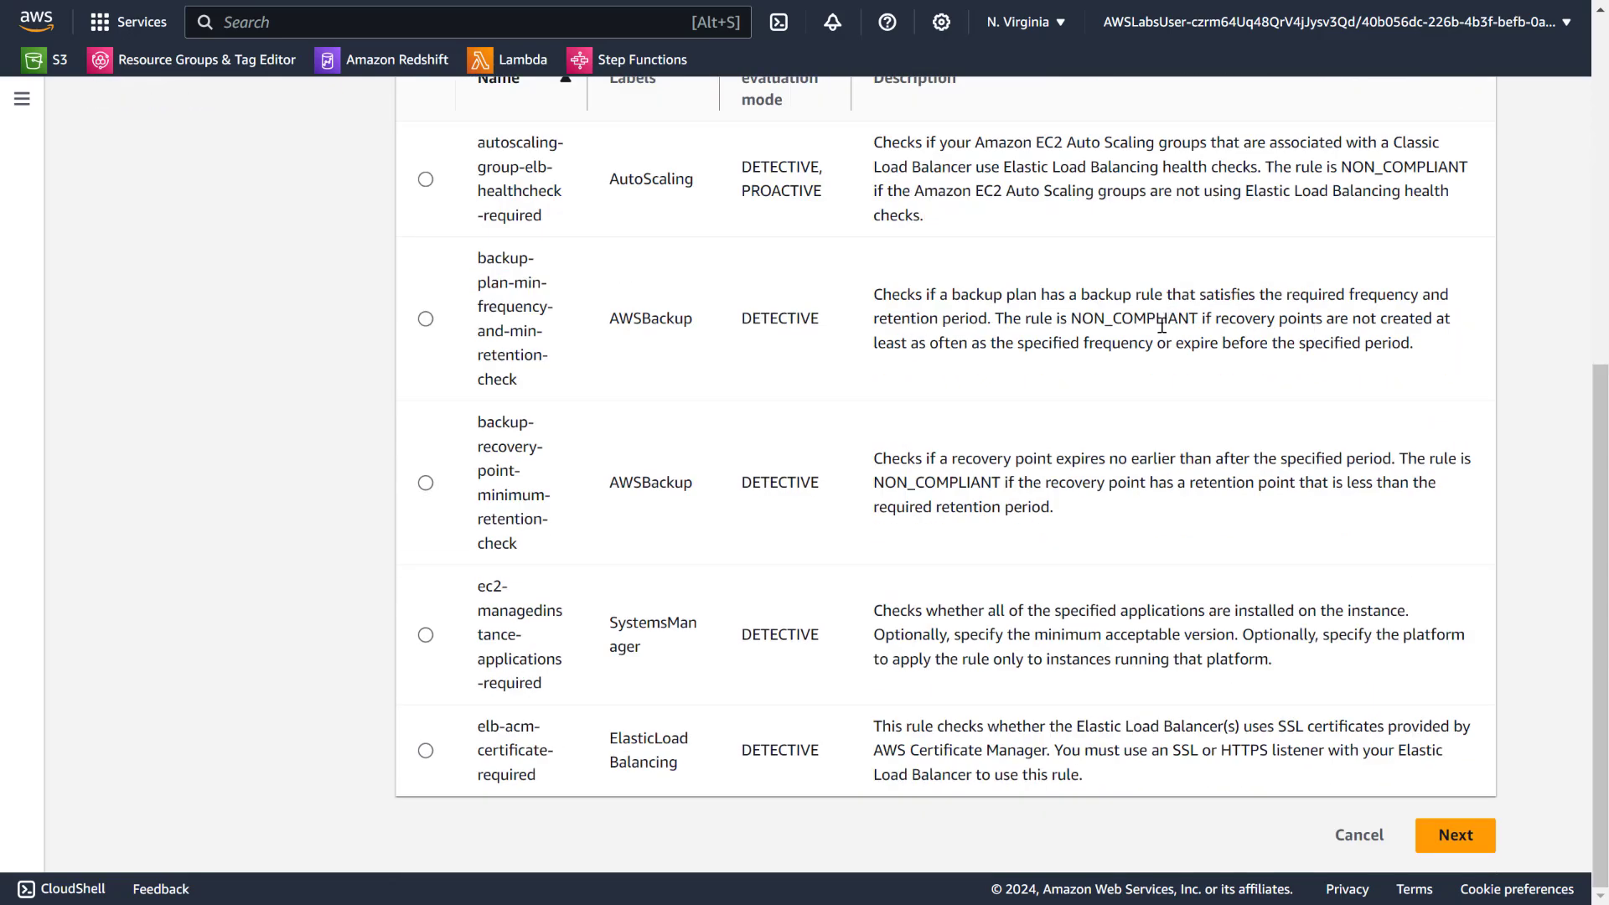
scroll(971, 397, "up", 4)
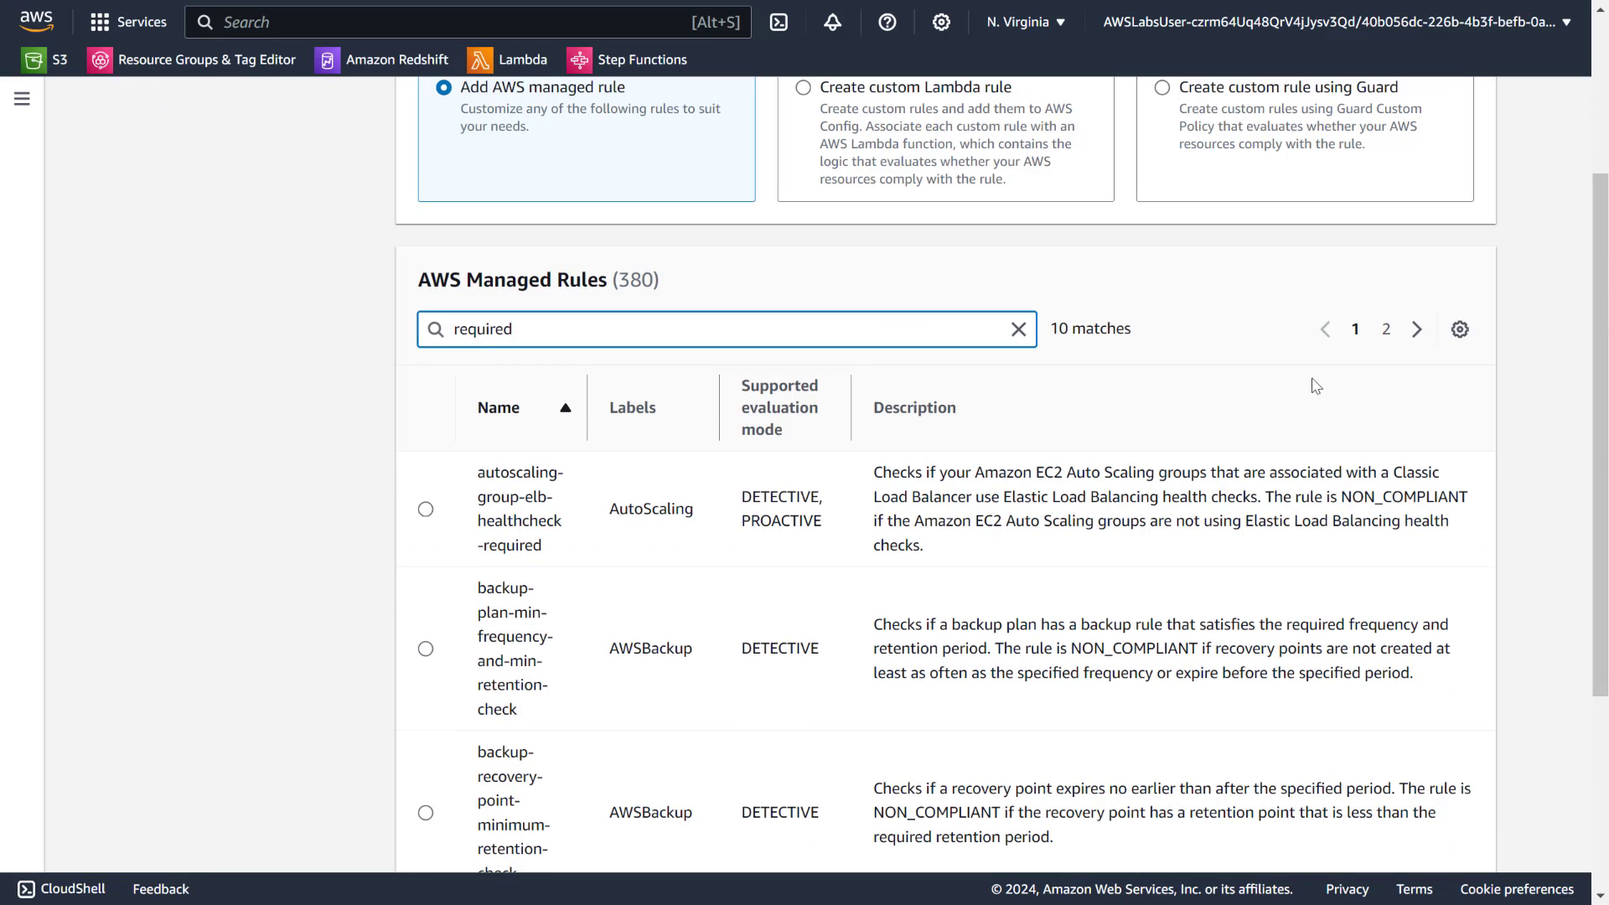
left_click(1386, 329)
scroll(962, 443, "down", 4)
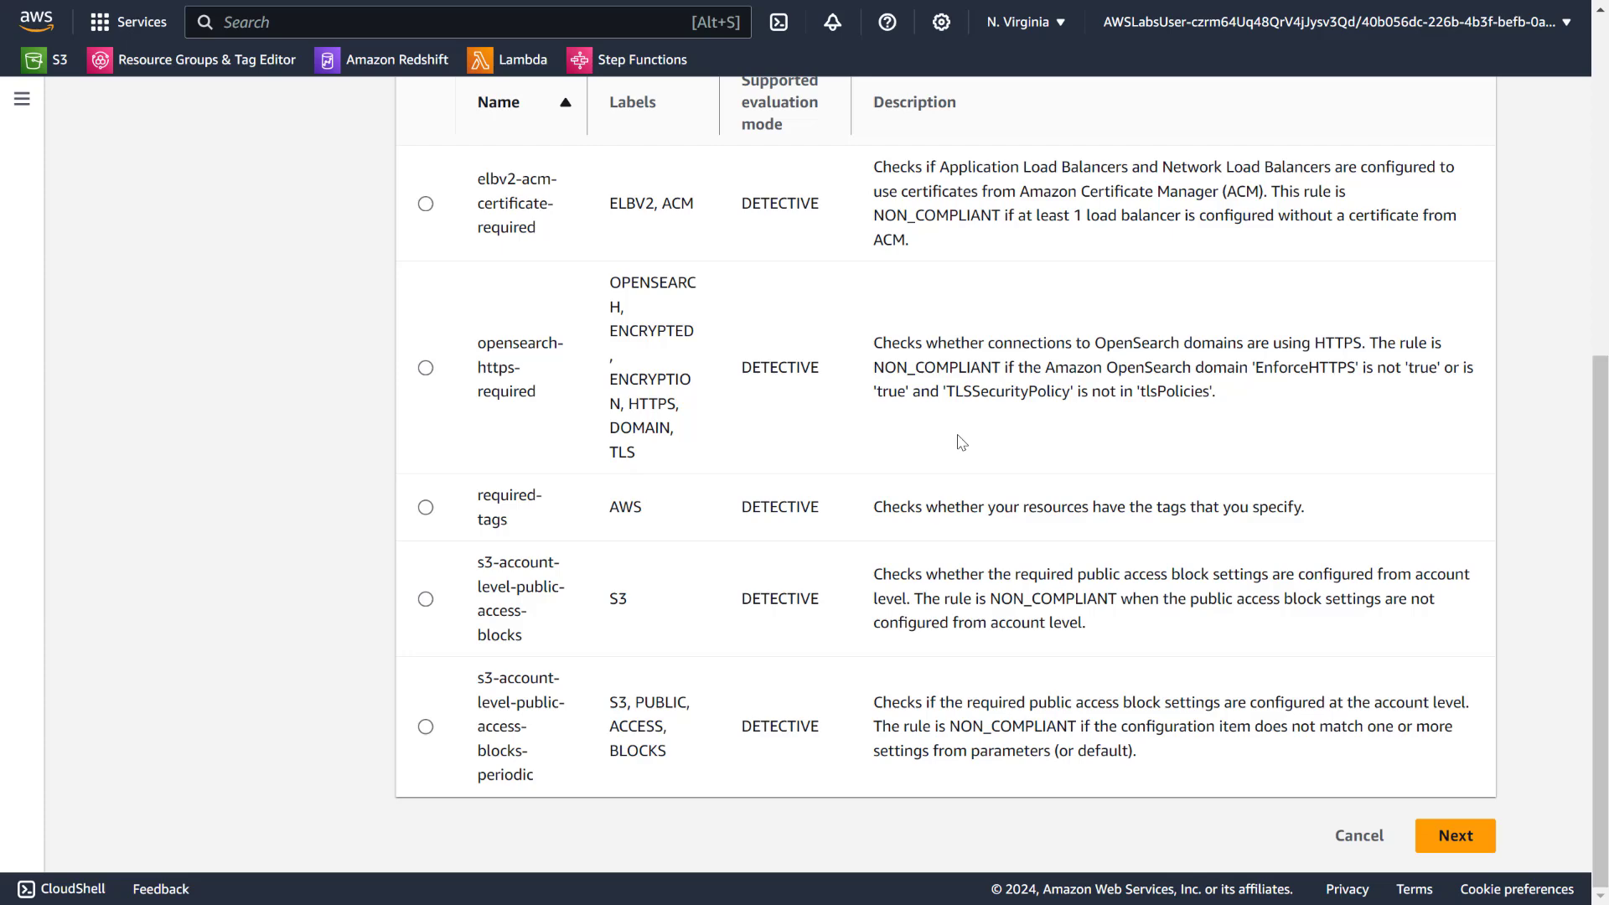
left_click(427, 509)
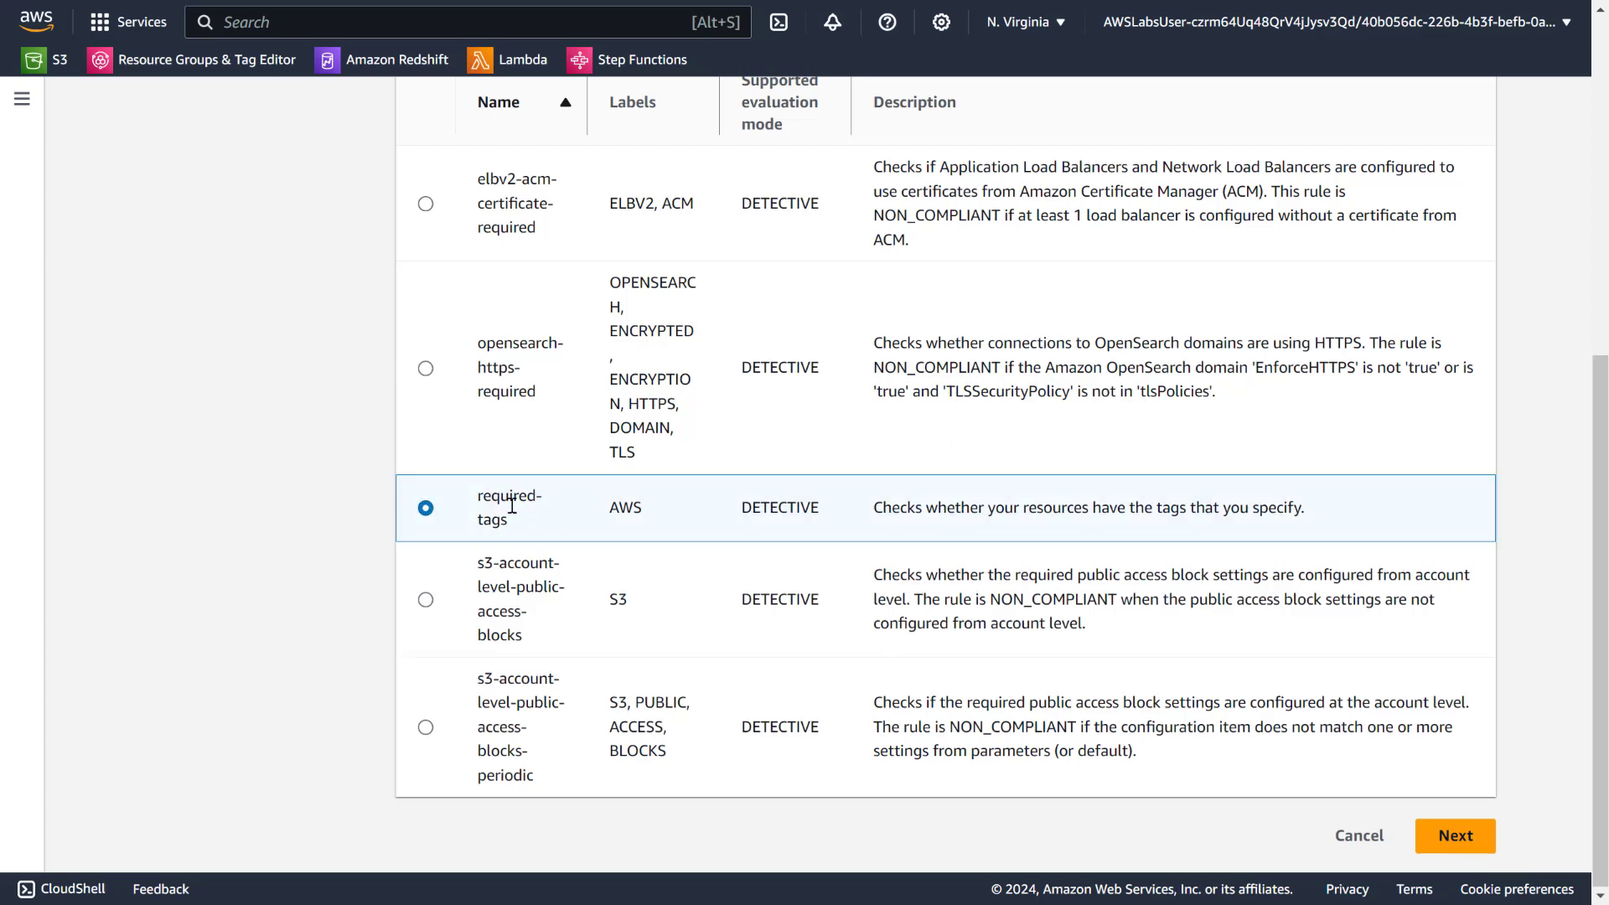
left_click(1456, 836)
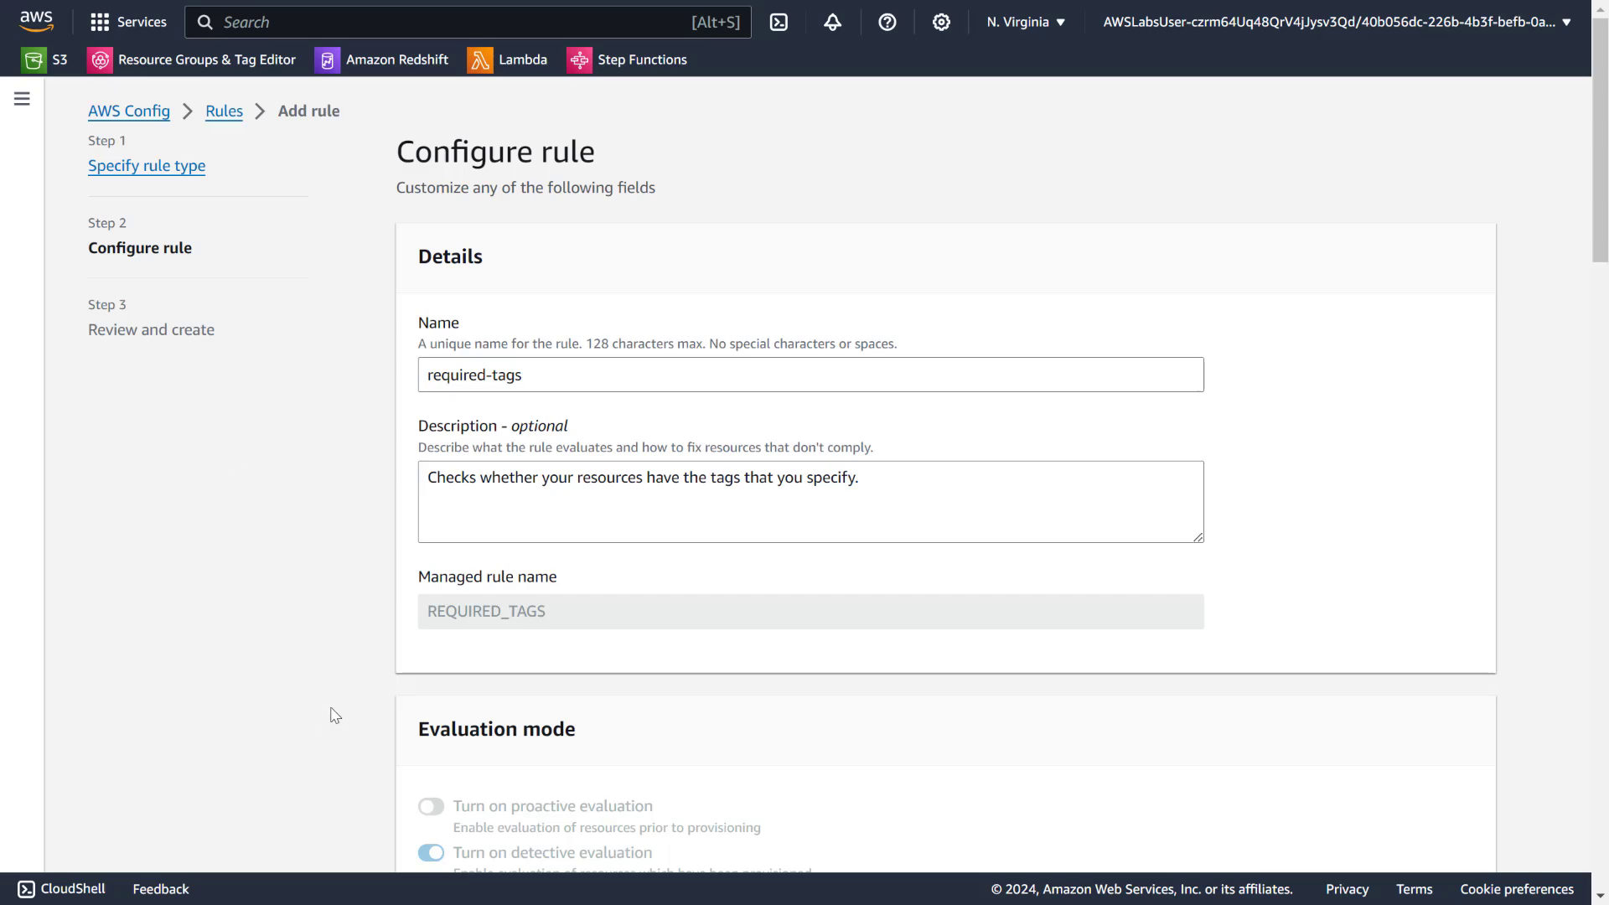
Examine the required-tags rule's details, evaluation mode, scope of changes and selected resource types.
scroll(339, 670, "down", 8)
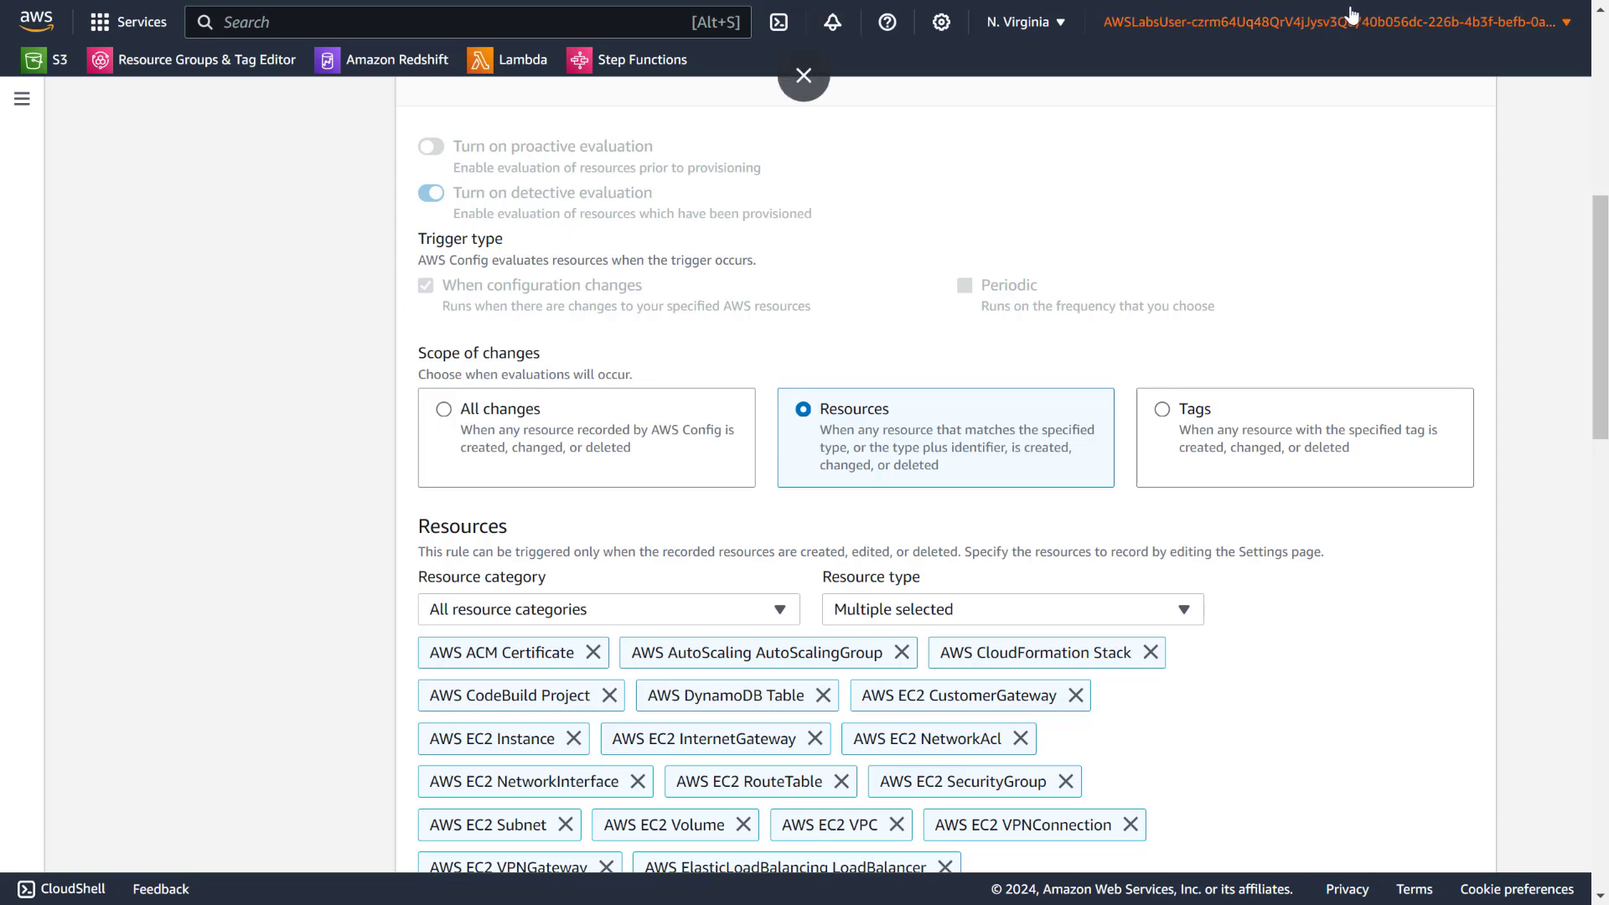
scroll(386, 281, "up", 5)
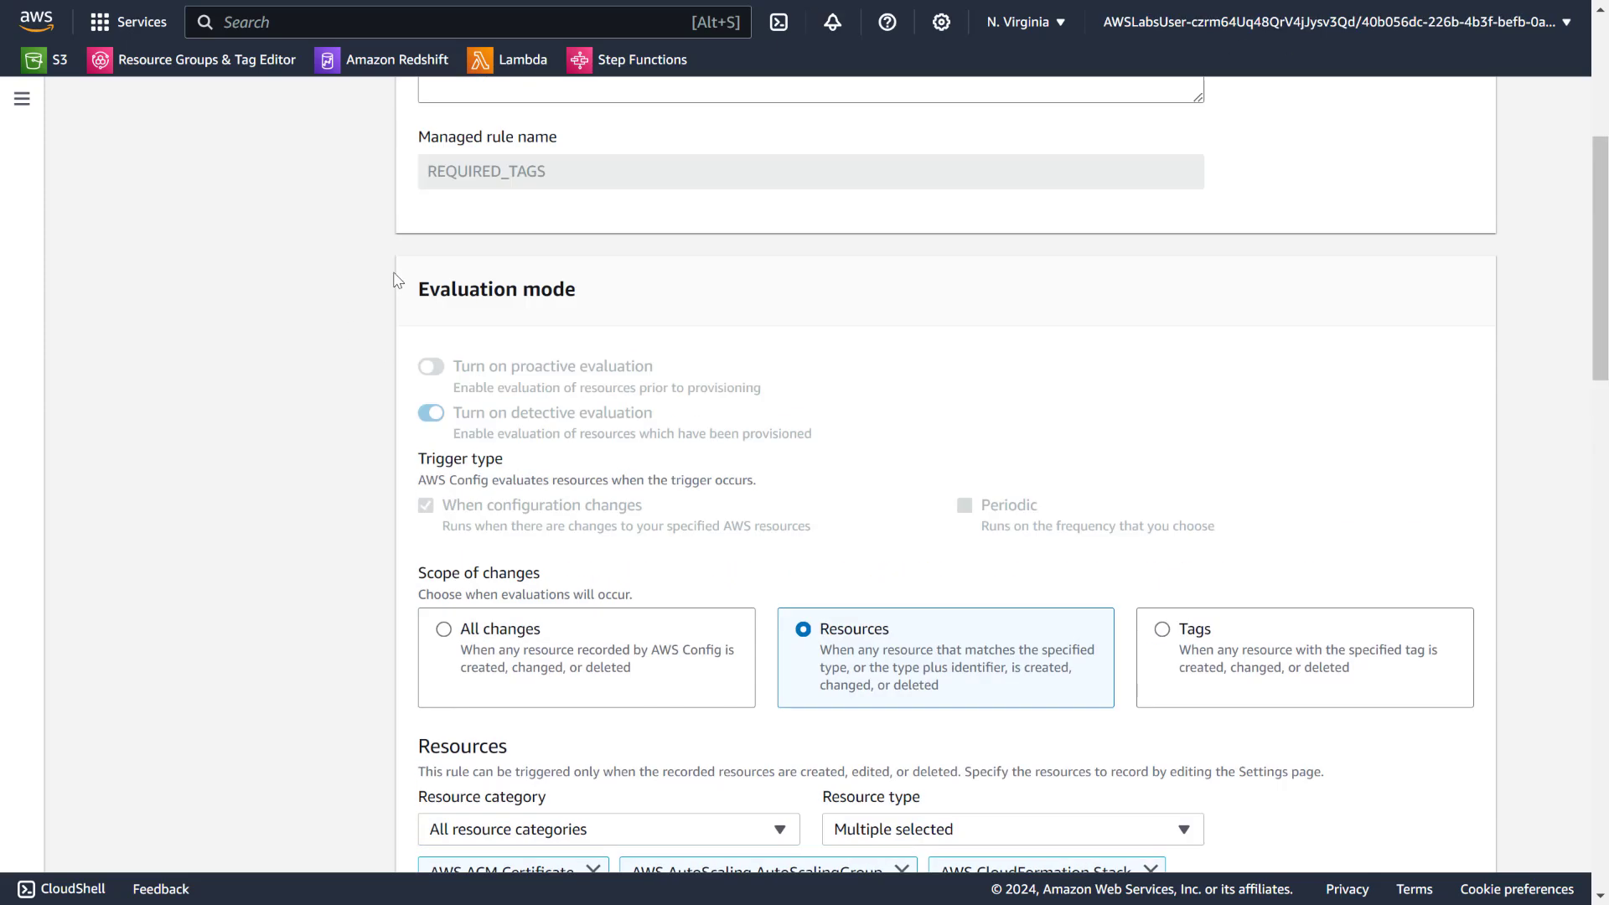
scroll(352, 268, "up", 1)
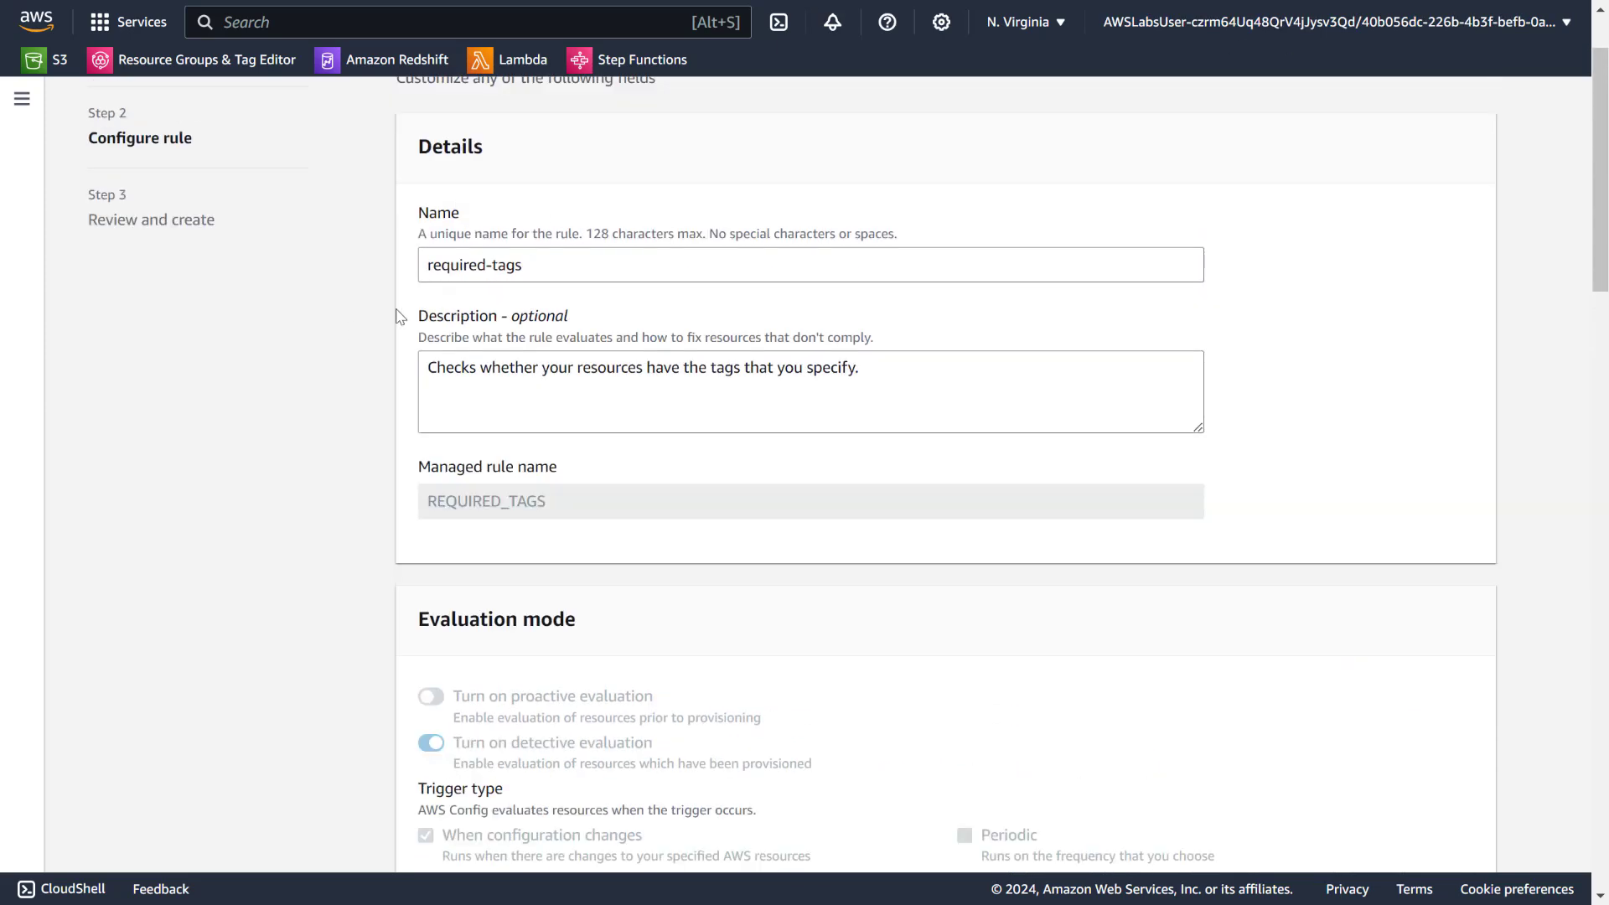
scroll(392, 306, "down", 5)
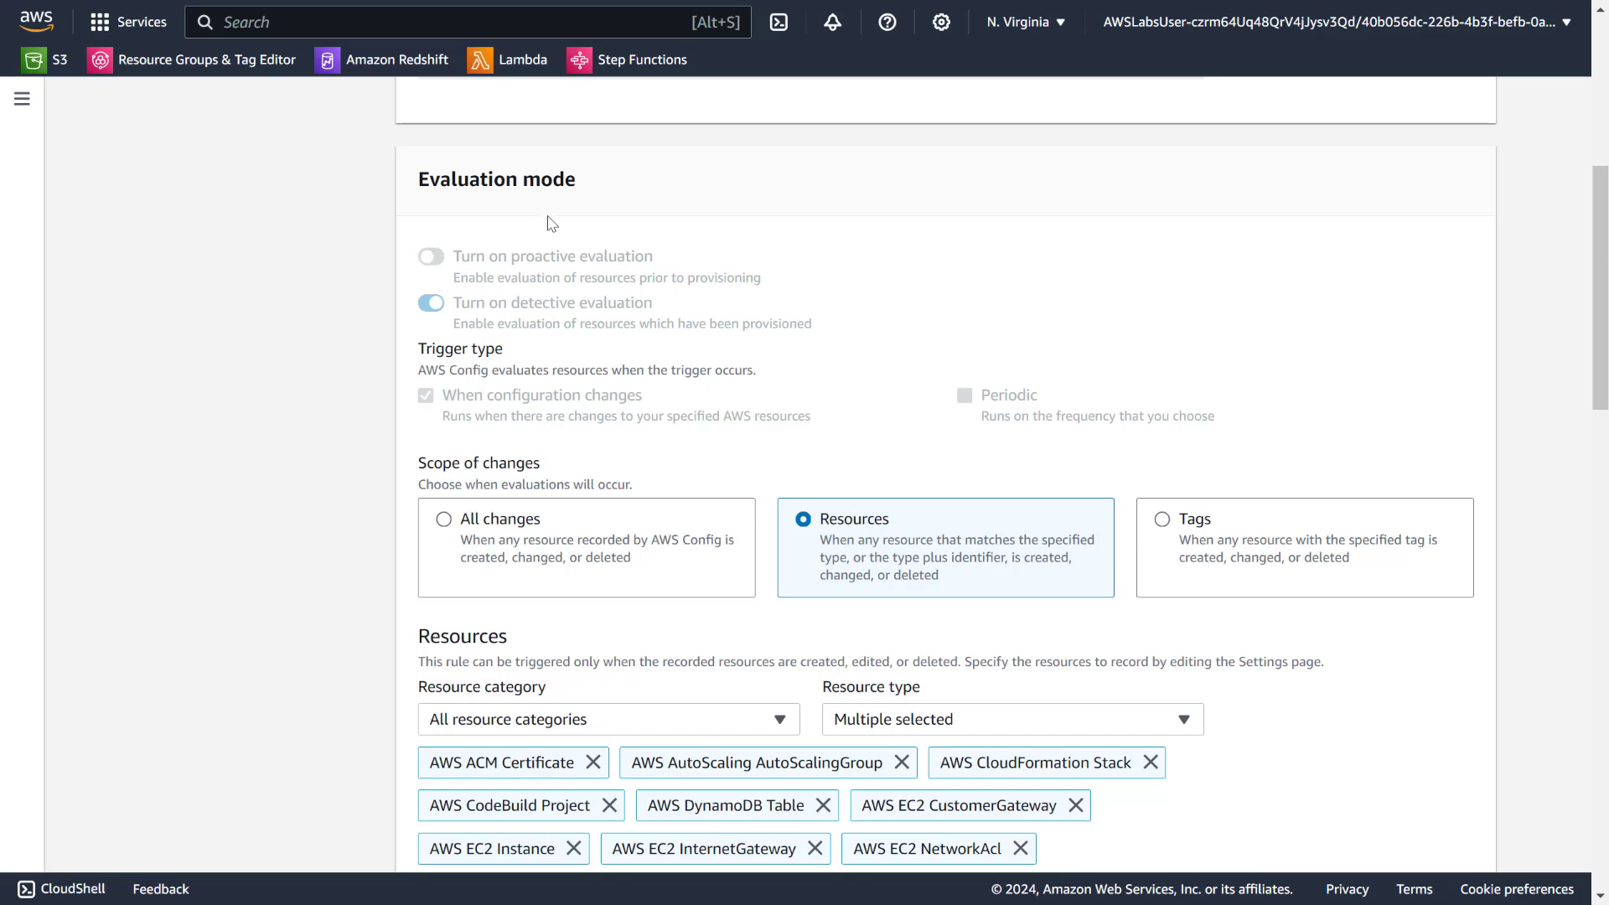
Set the resource category for the rule's scope of changes to AWS resources.
scroll(670, 394, "down", 3)
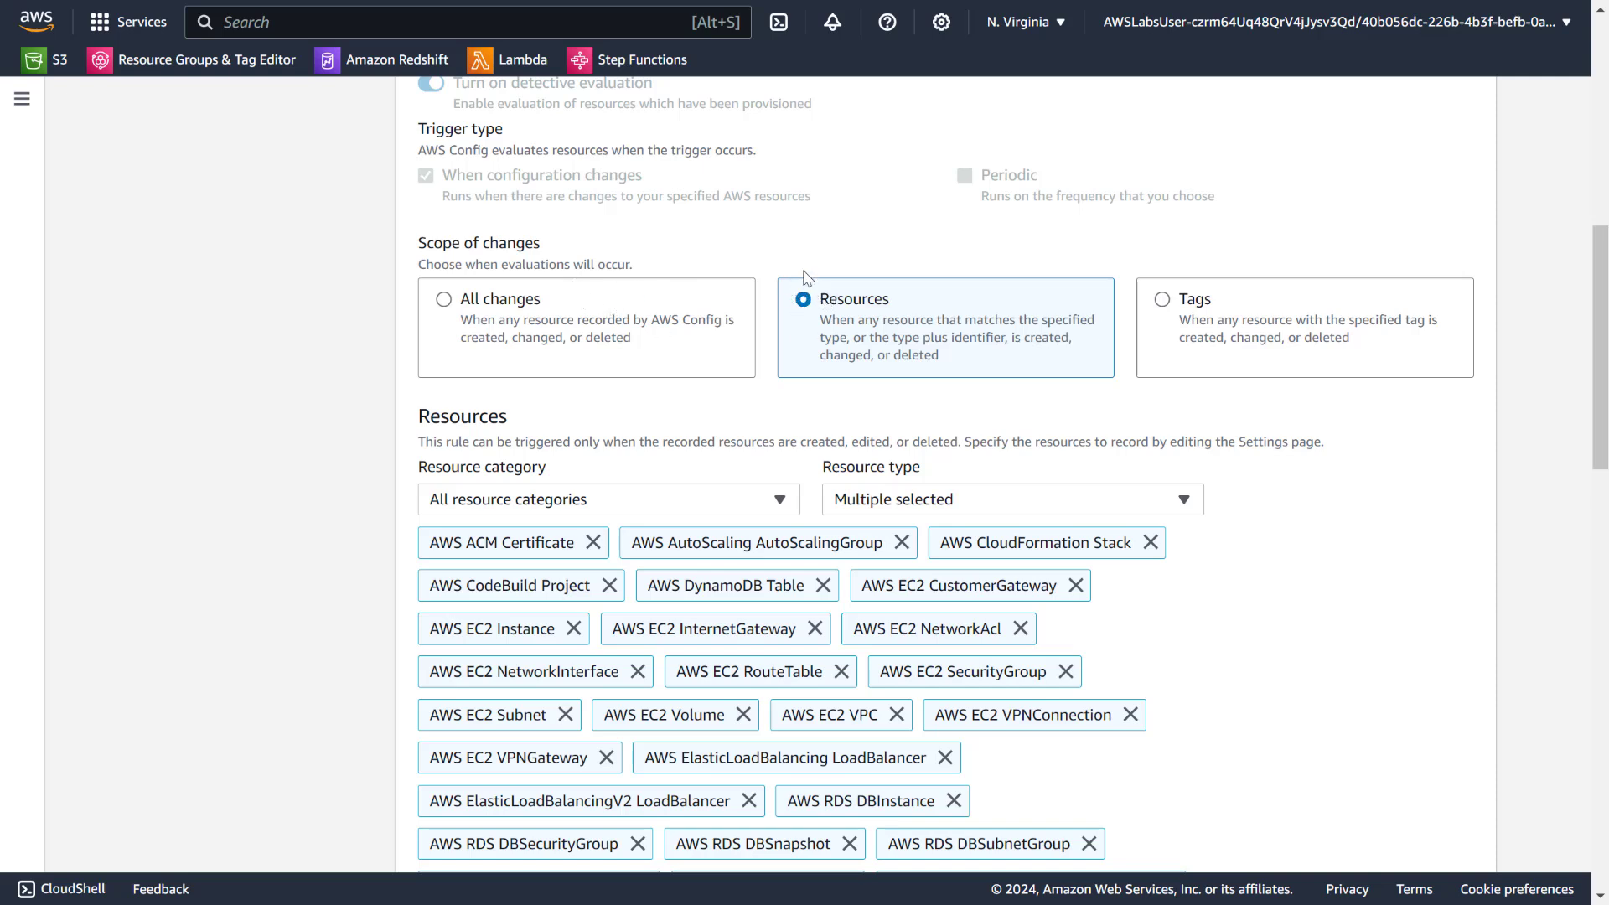
scroll(312, 385, "down", 3)
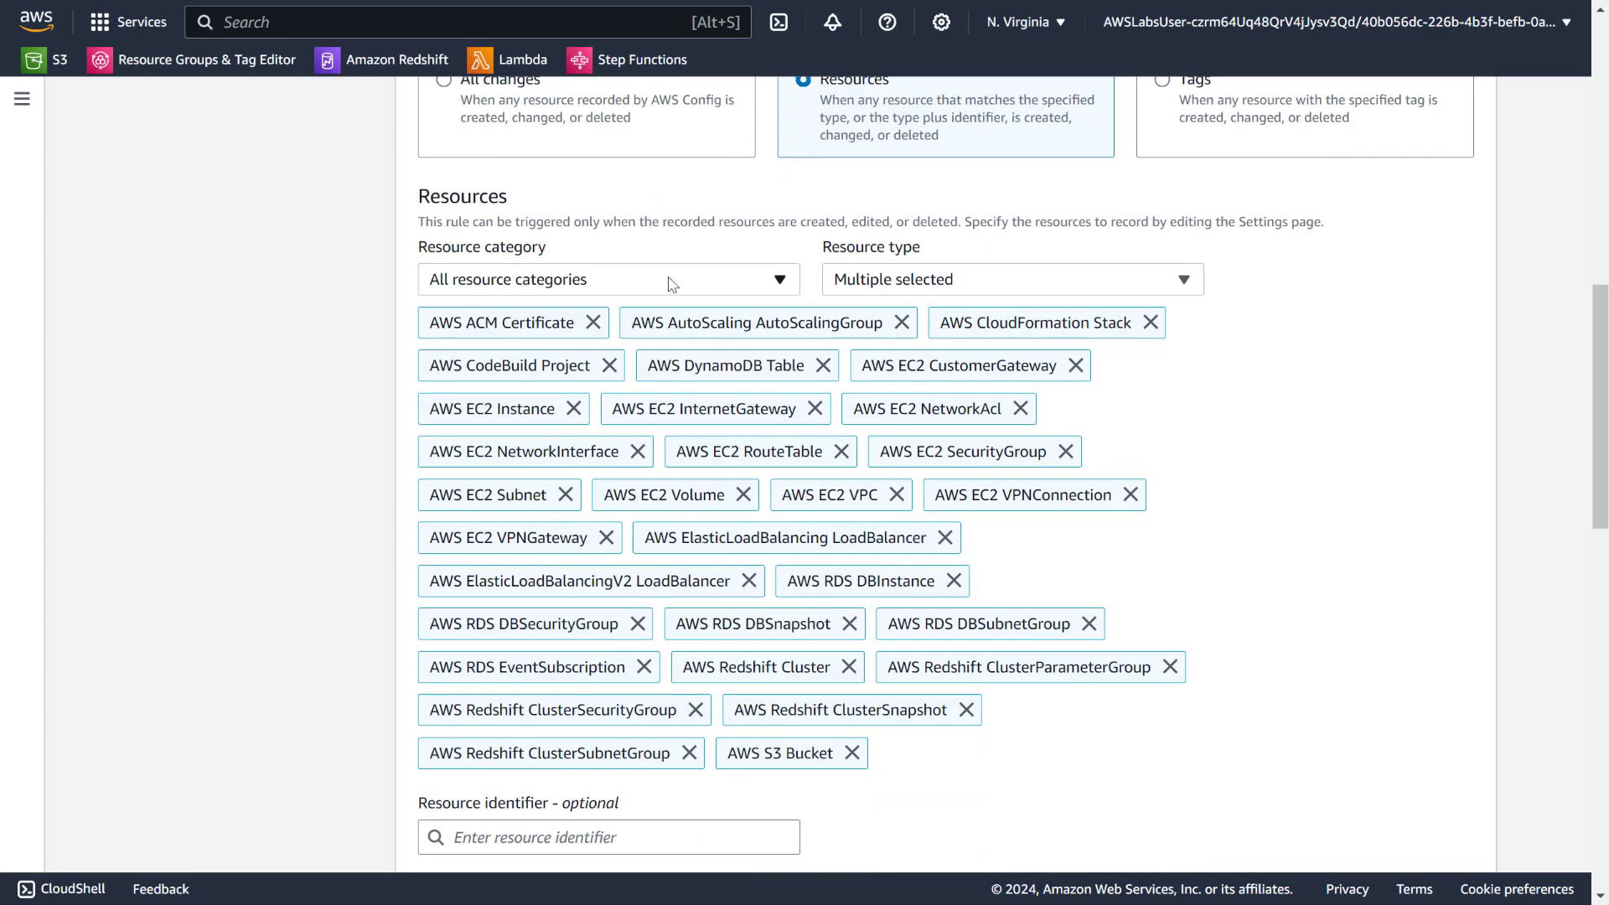
left_click(670, 282)
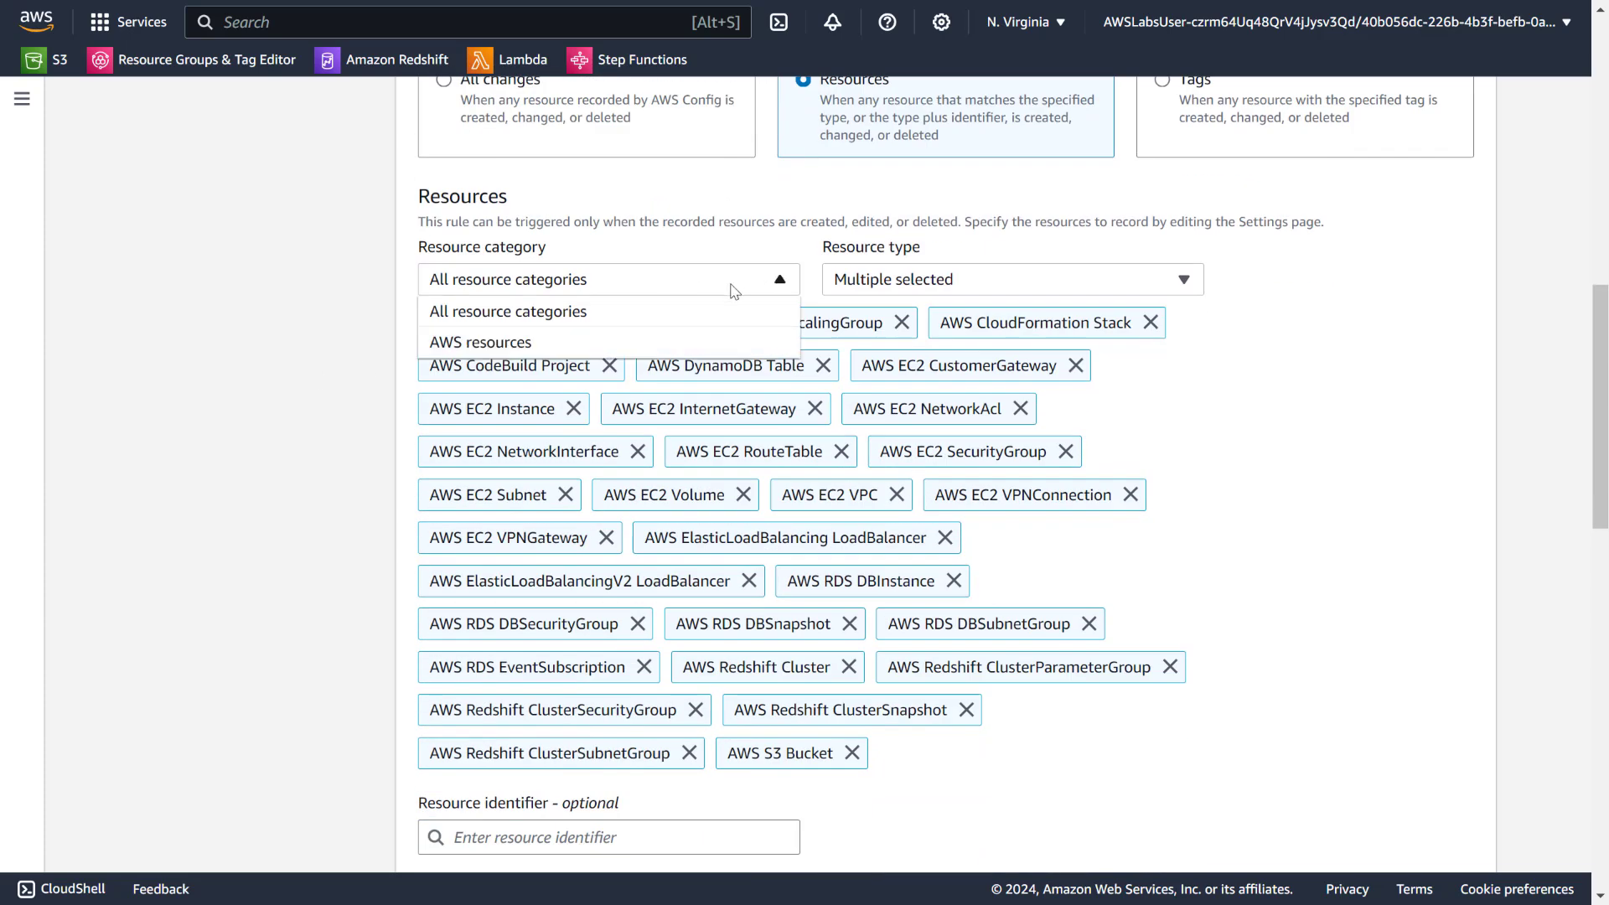
left_click(539, 342)
left_click(534, 369)
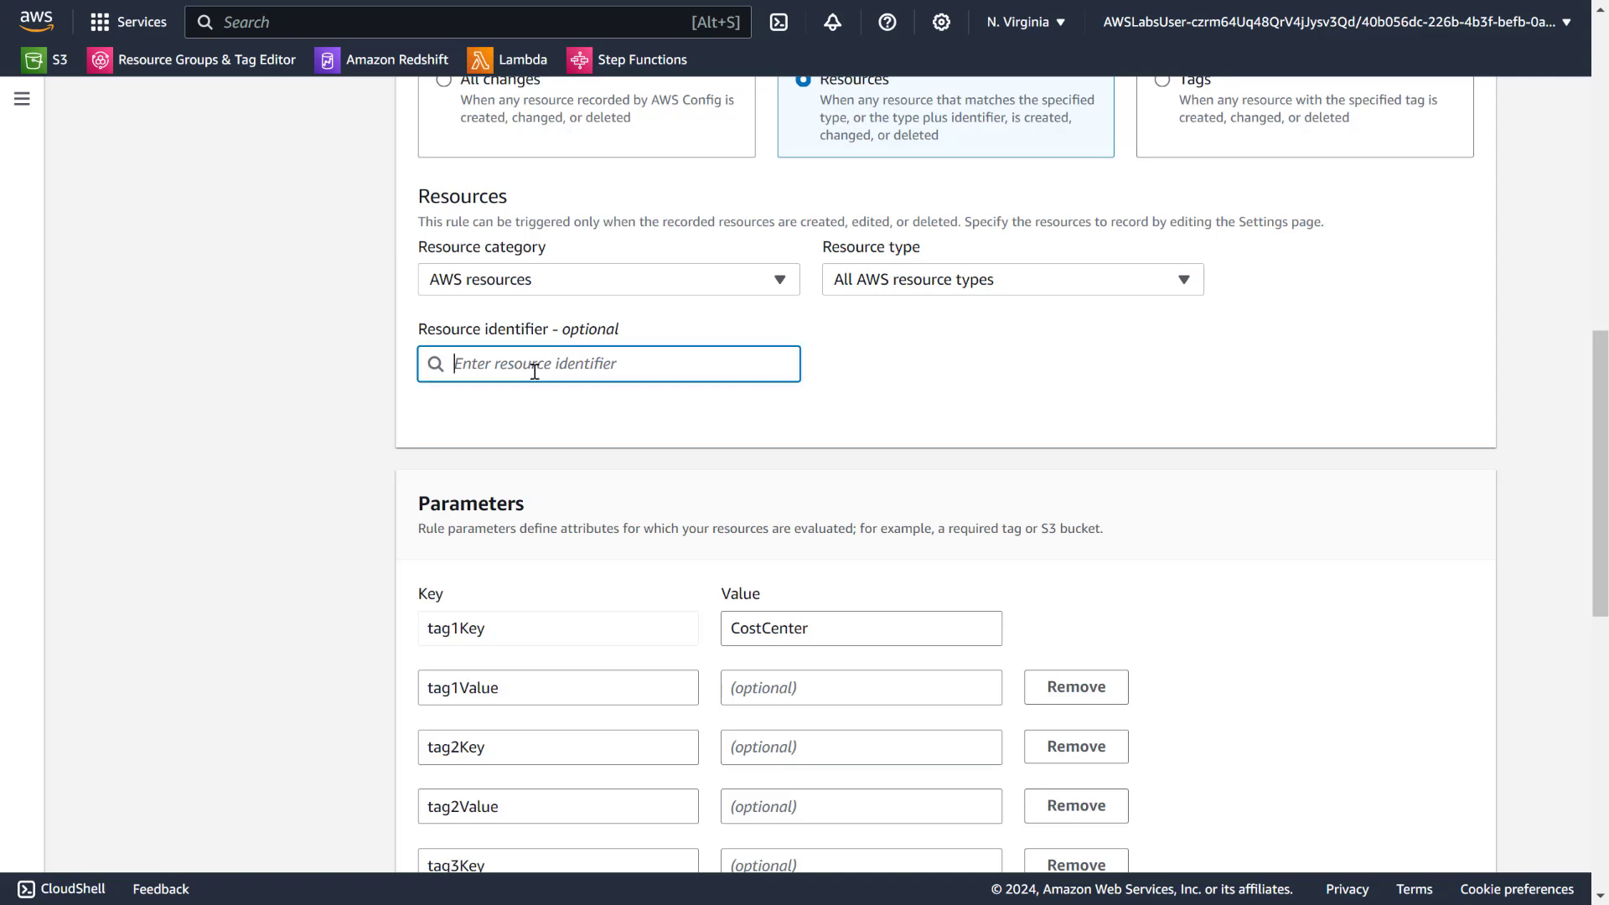
type("ec2 i")
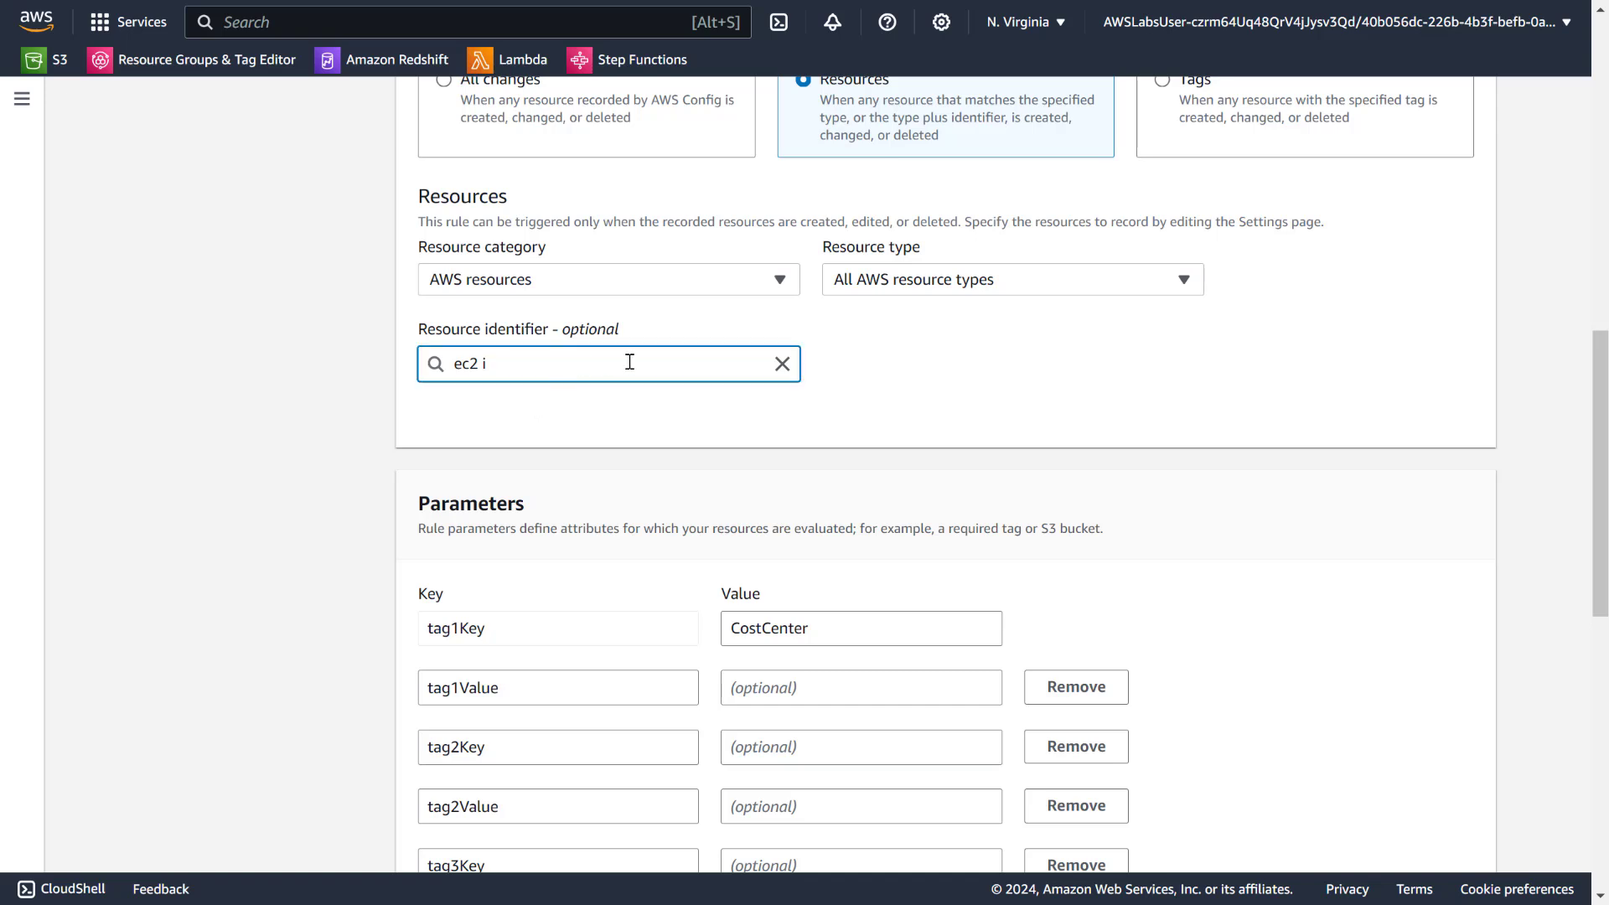
key("BackSpace")
key("BackSpace")
key("BackSpace")
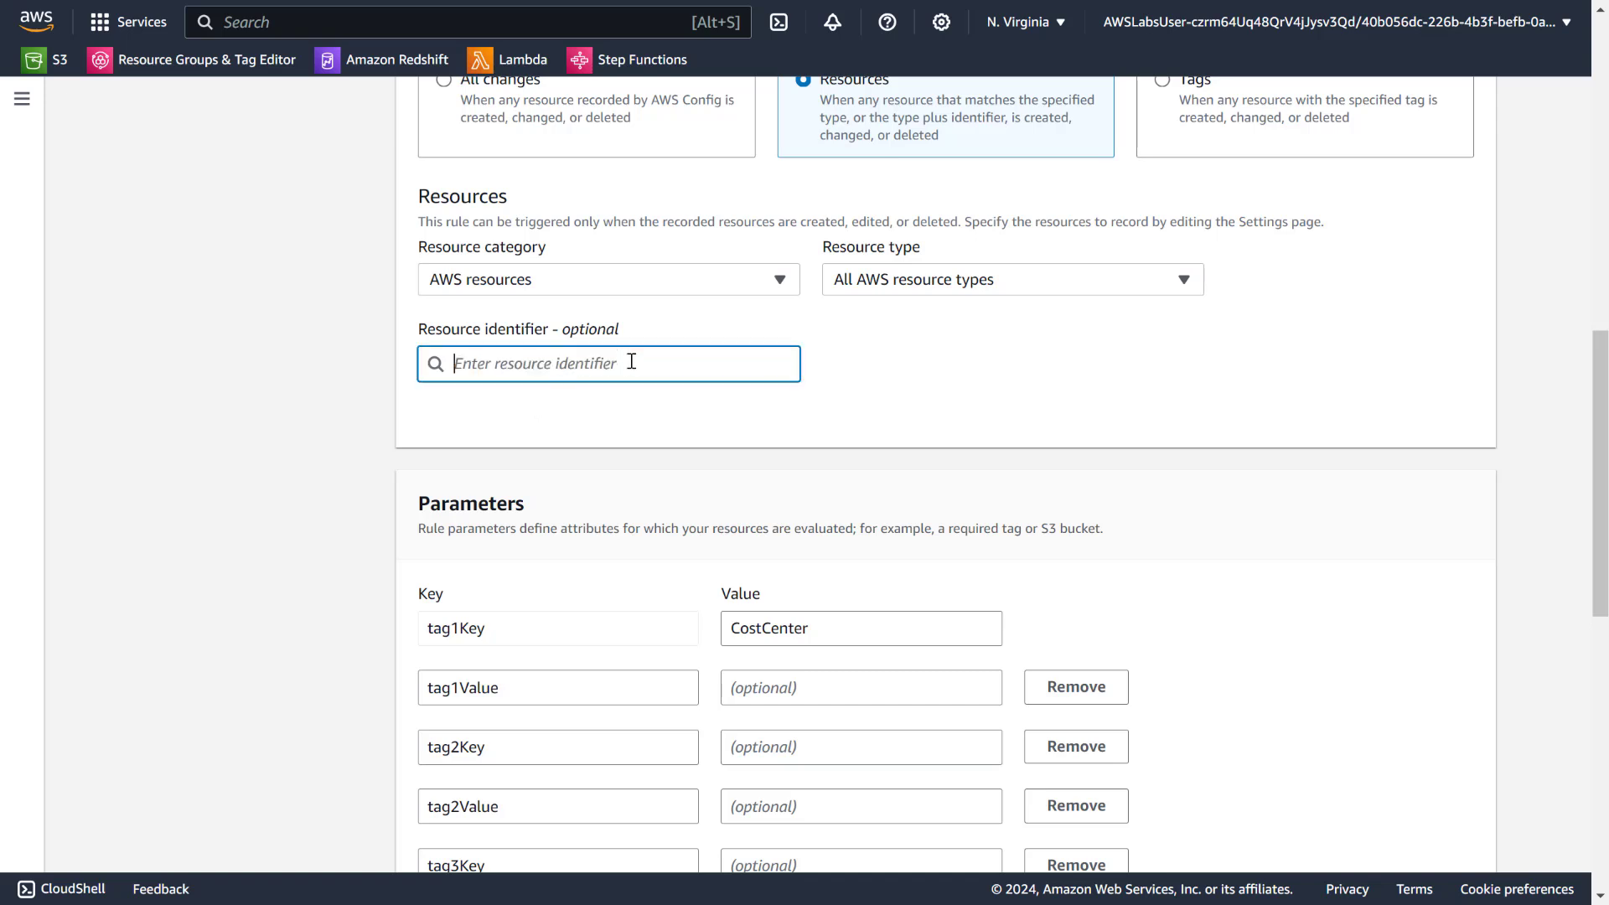
type("EC2")
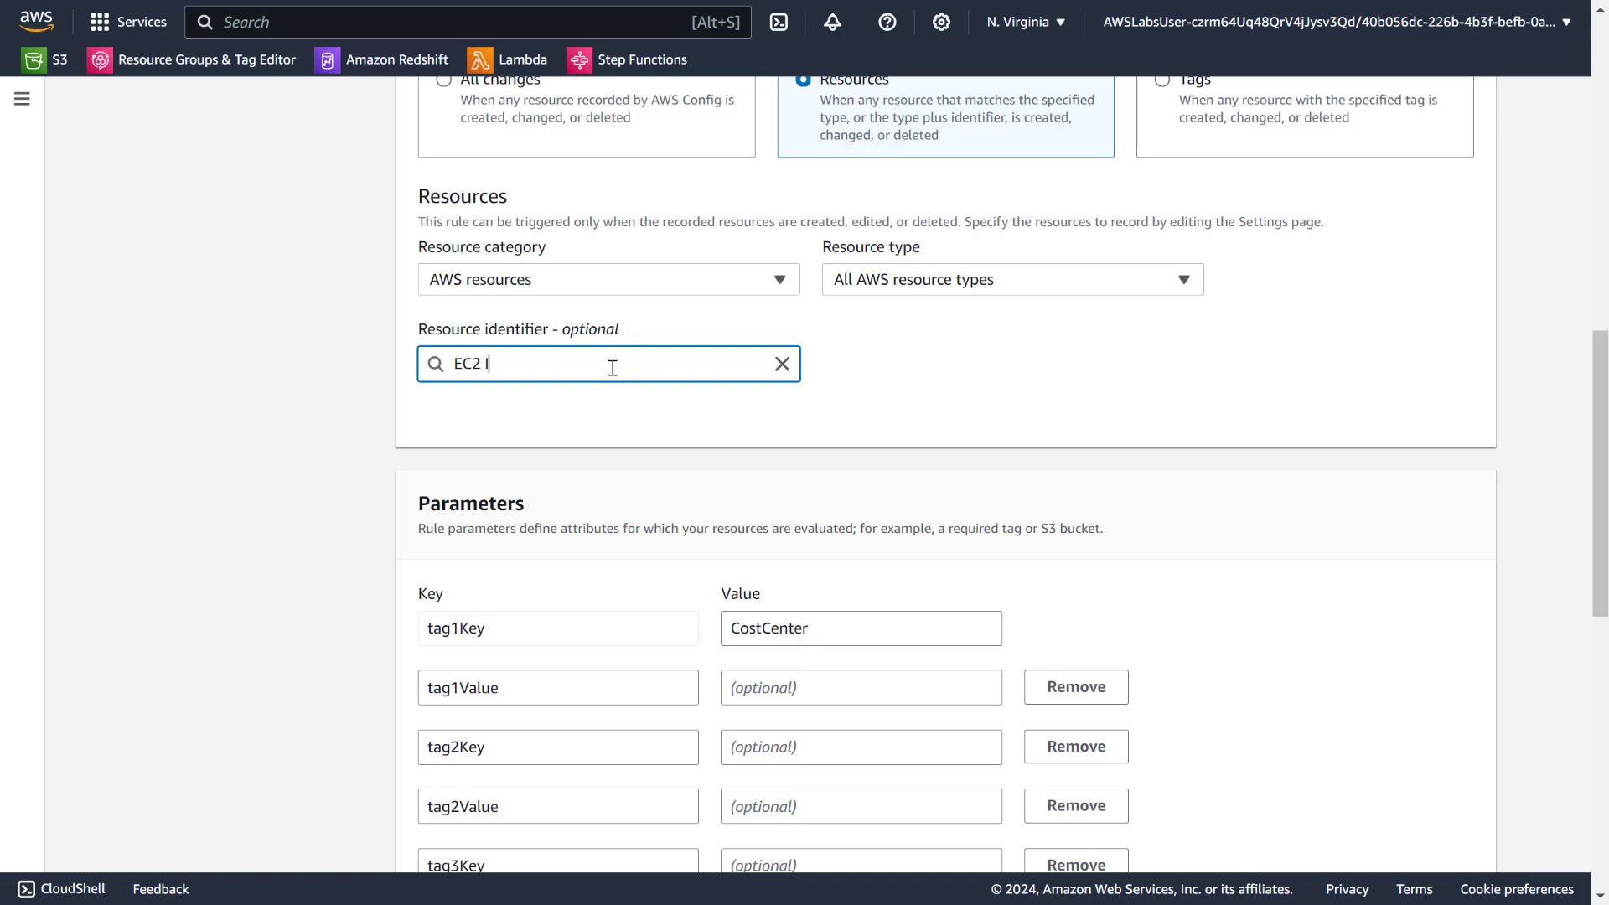
left_click(782, 363)
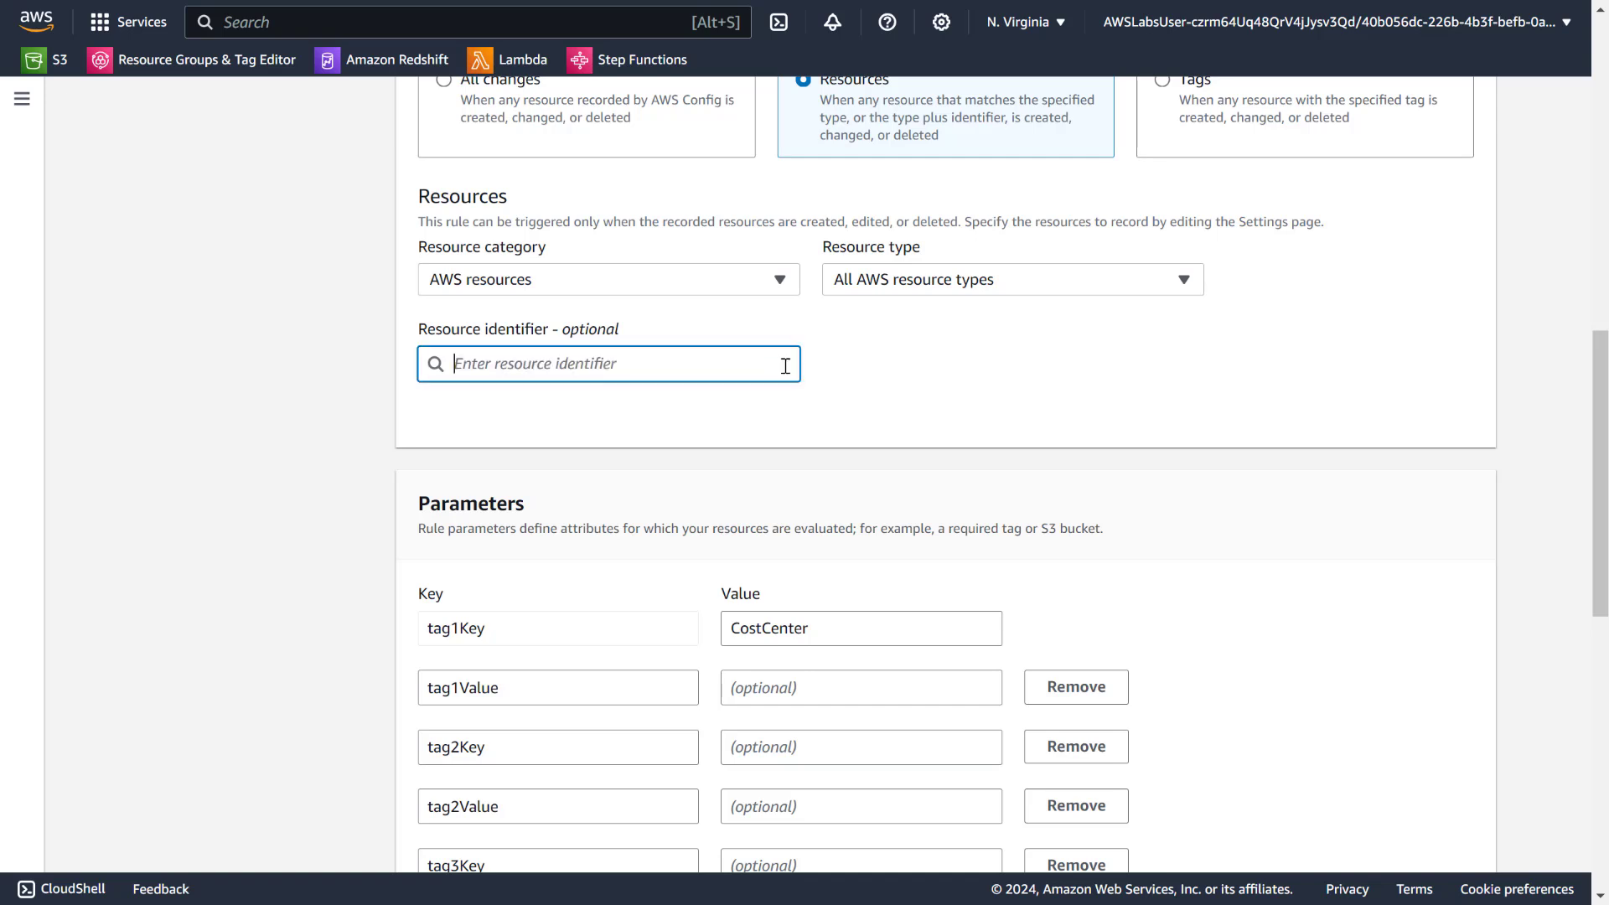
Find AWS EC2 Instance among the resource types and select it as the rule's only resource type.
left_click(964, 284)
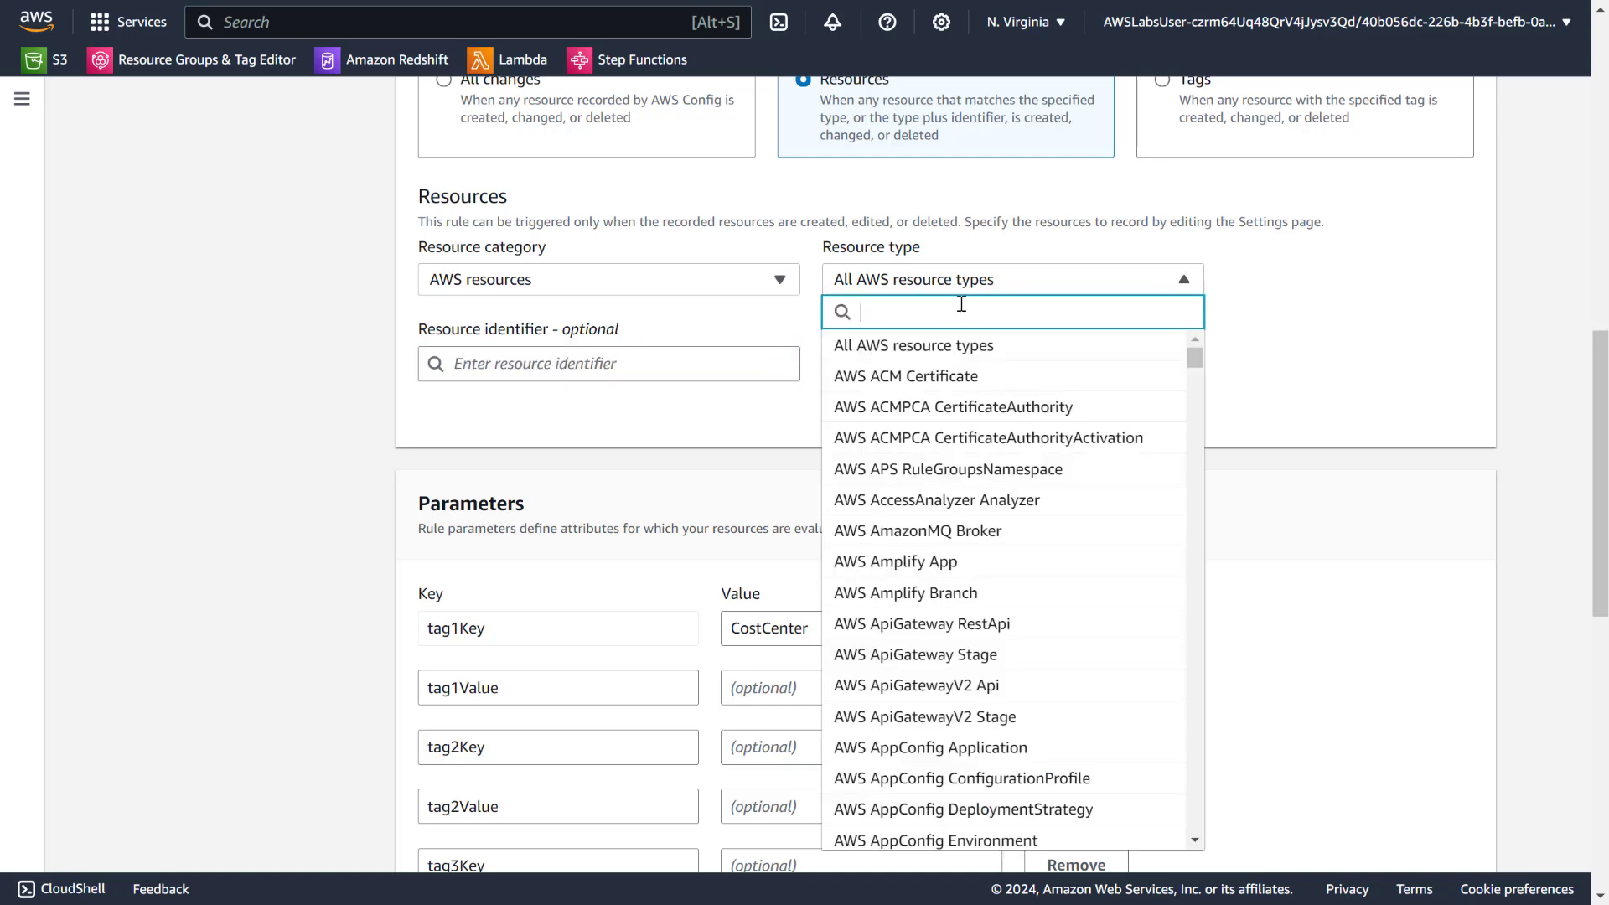
type("EC2 ")
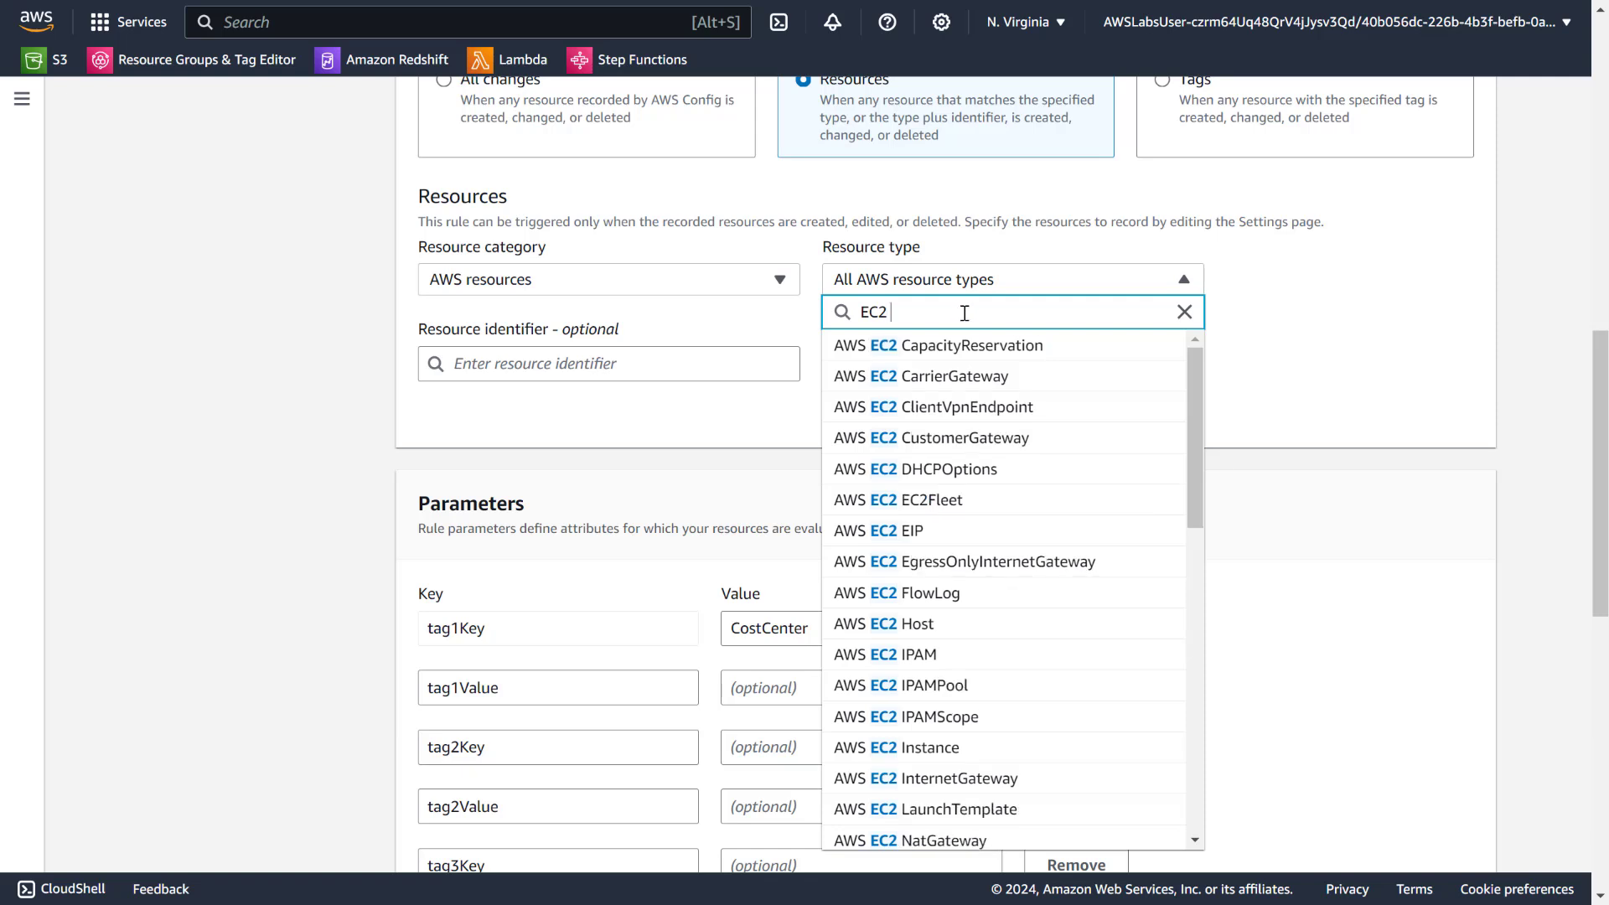
type("I")
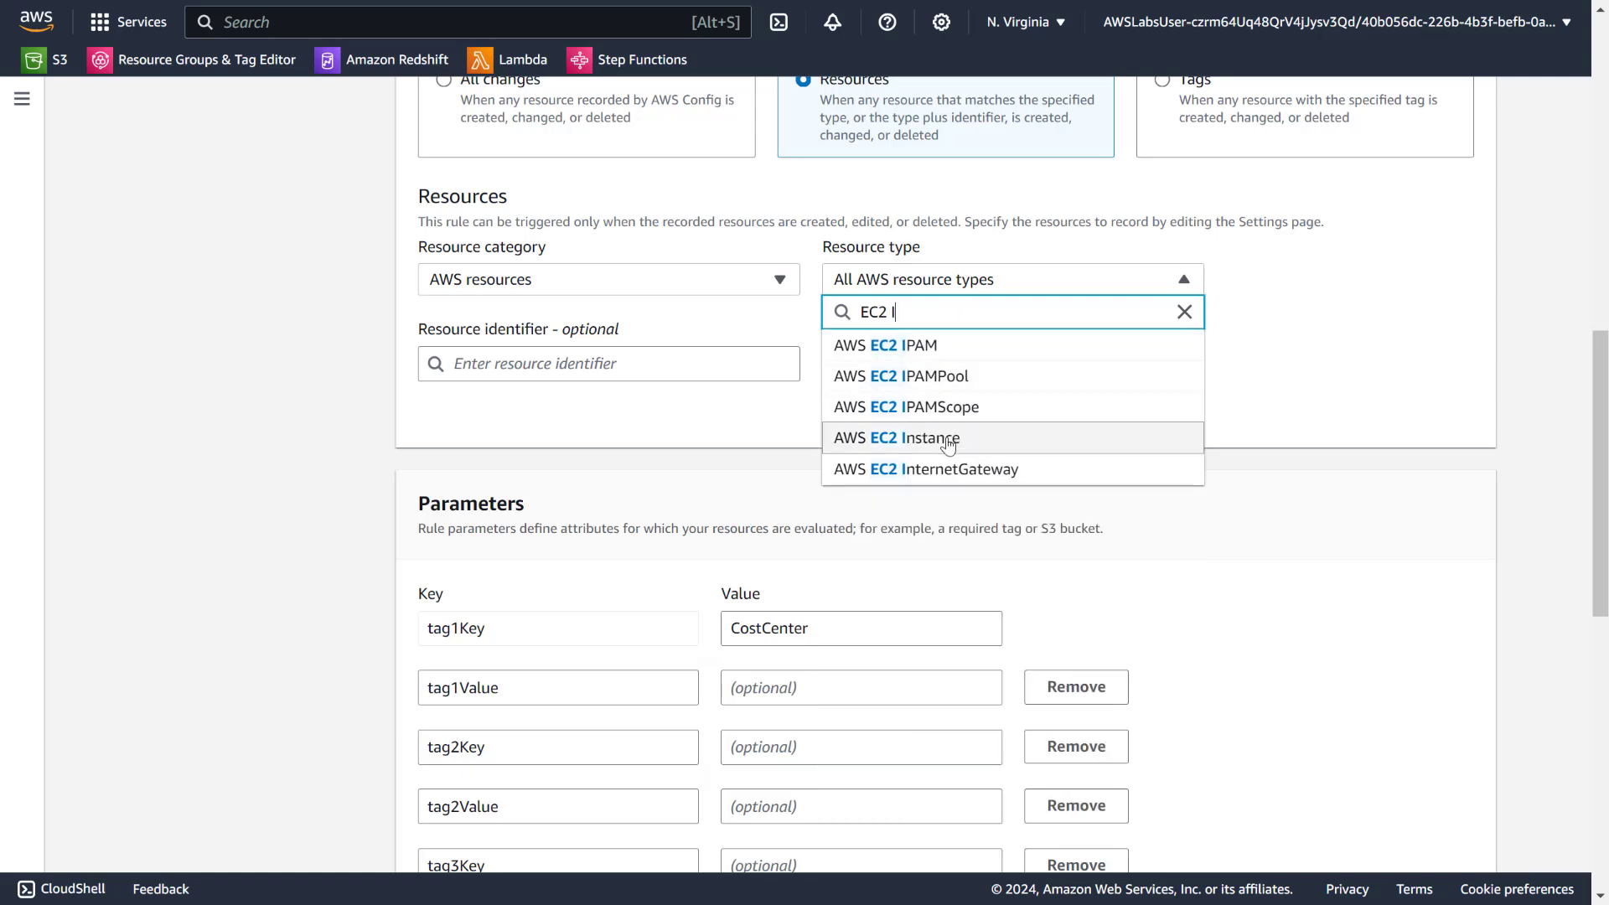
left_click(918, 438)
left_click(669, 484)
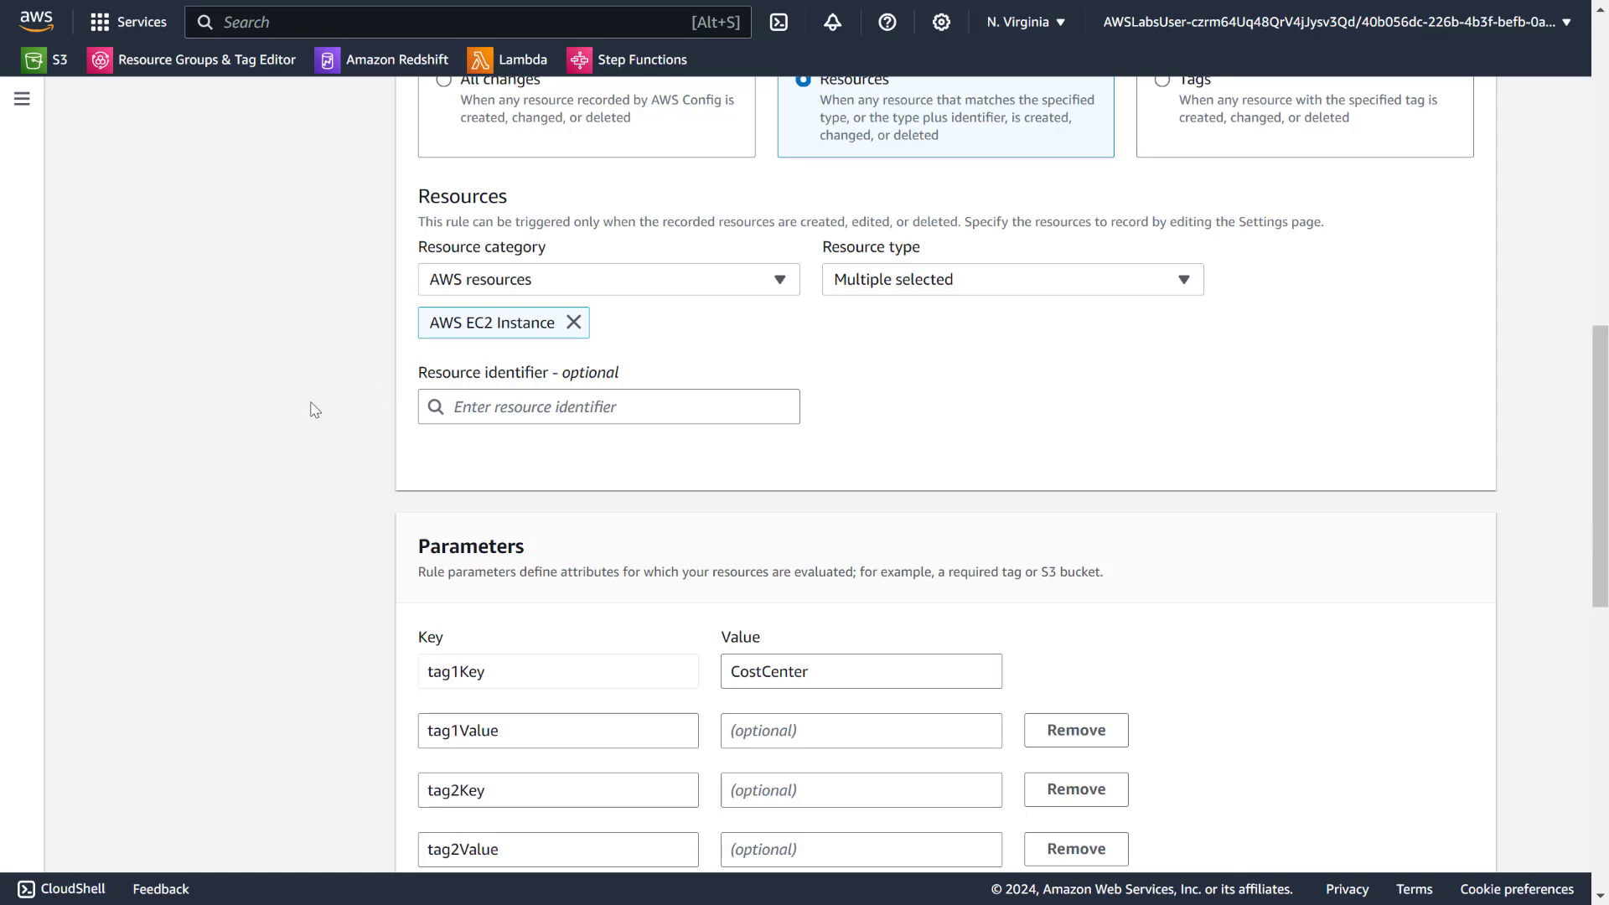
Set the rule parameters tag1Key to Environment and tag1Value to Prod.
scroll(313, 407, "down", 4)
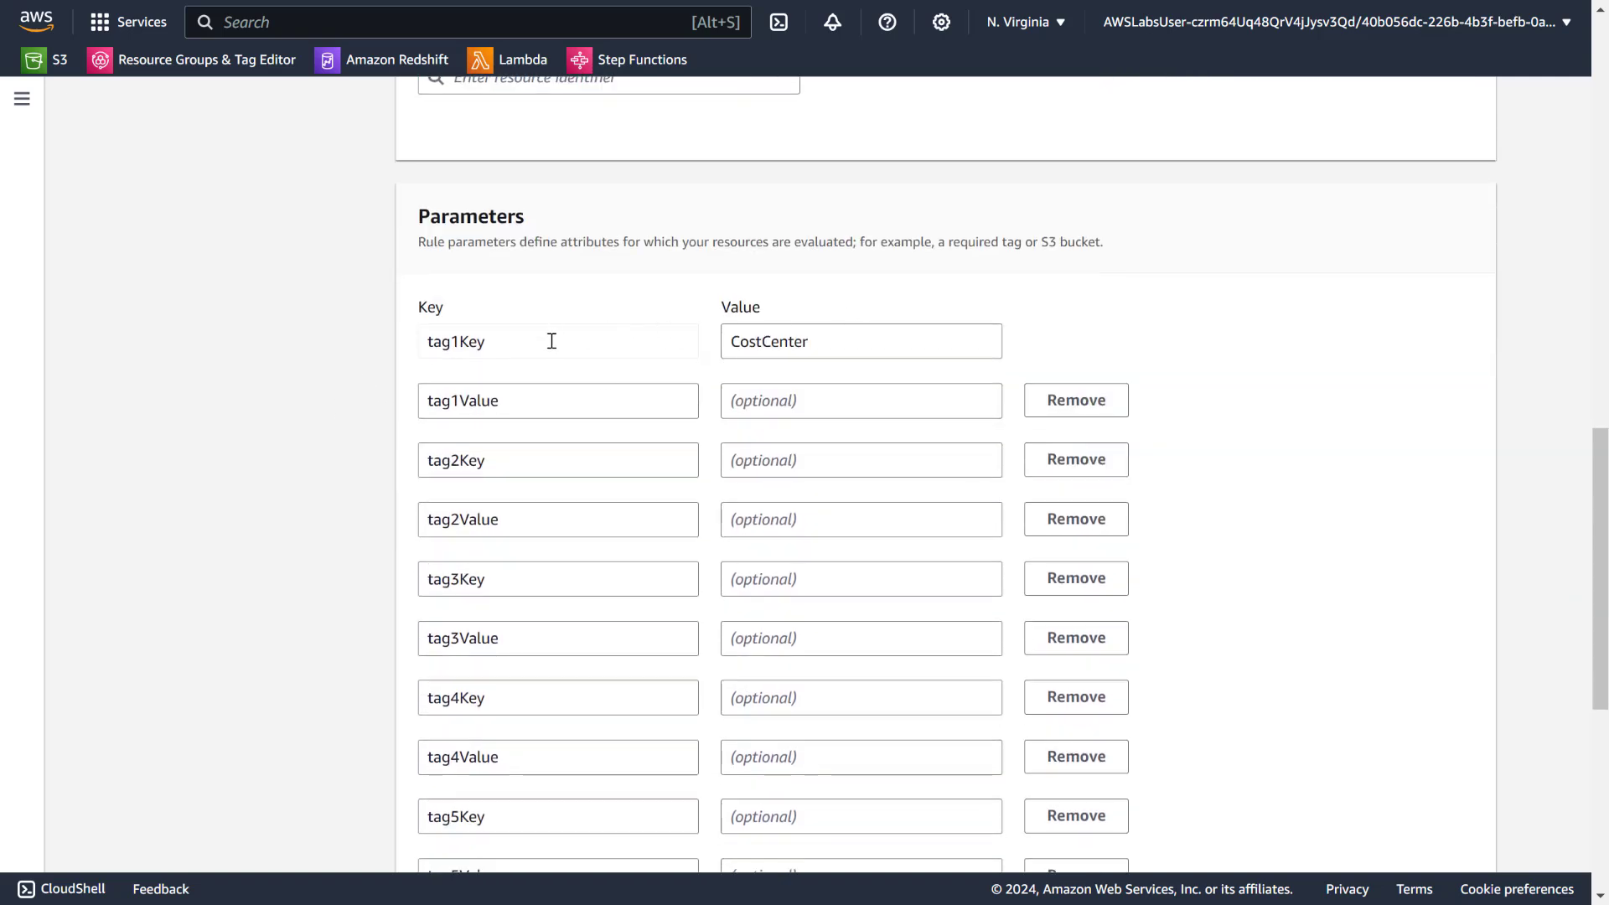
left_click_drag(817, 354, 631, 340)
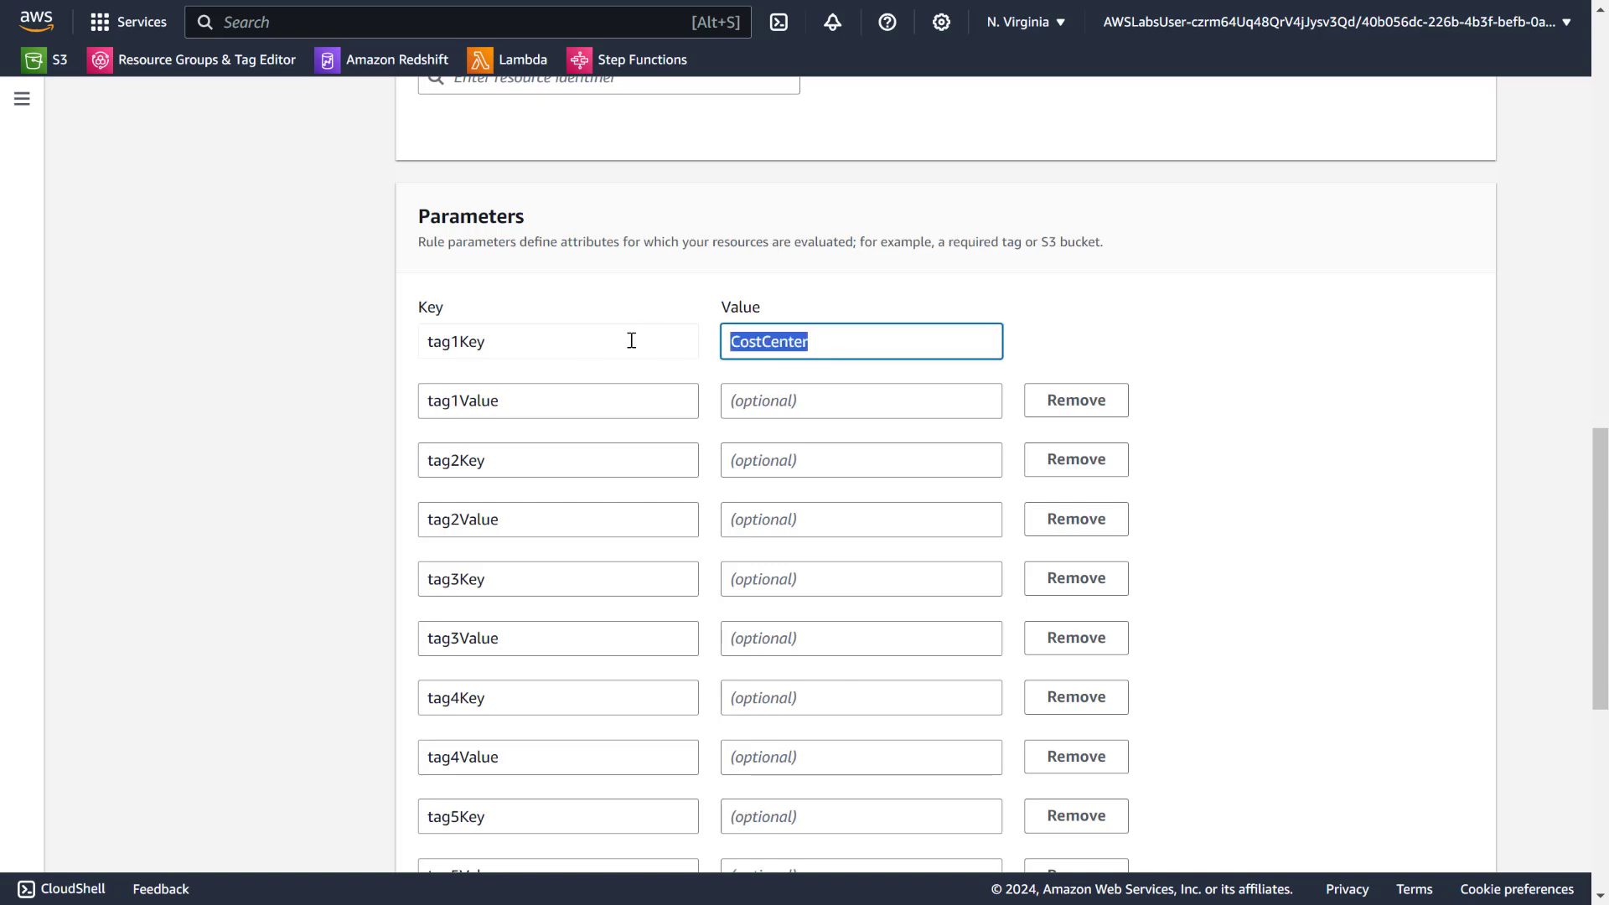
double_click(828, 332)
type("Environment")
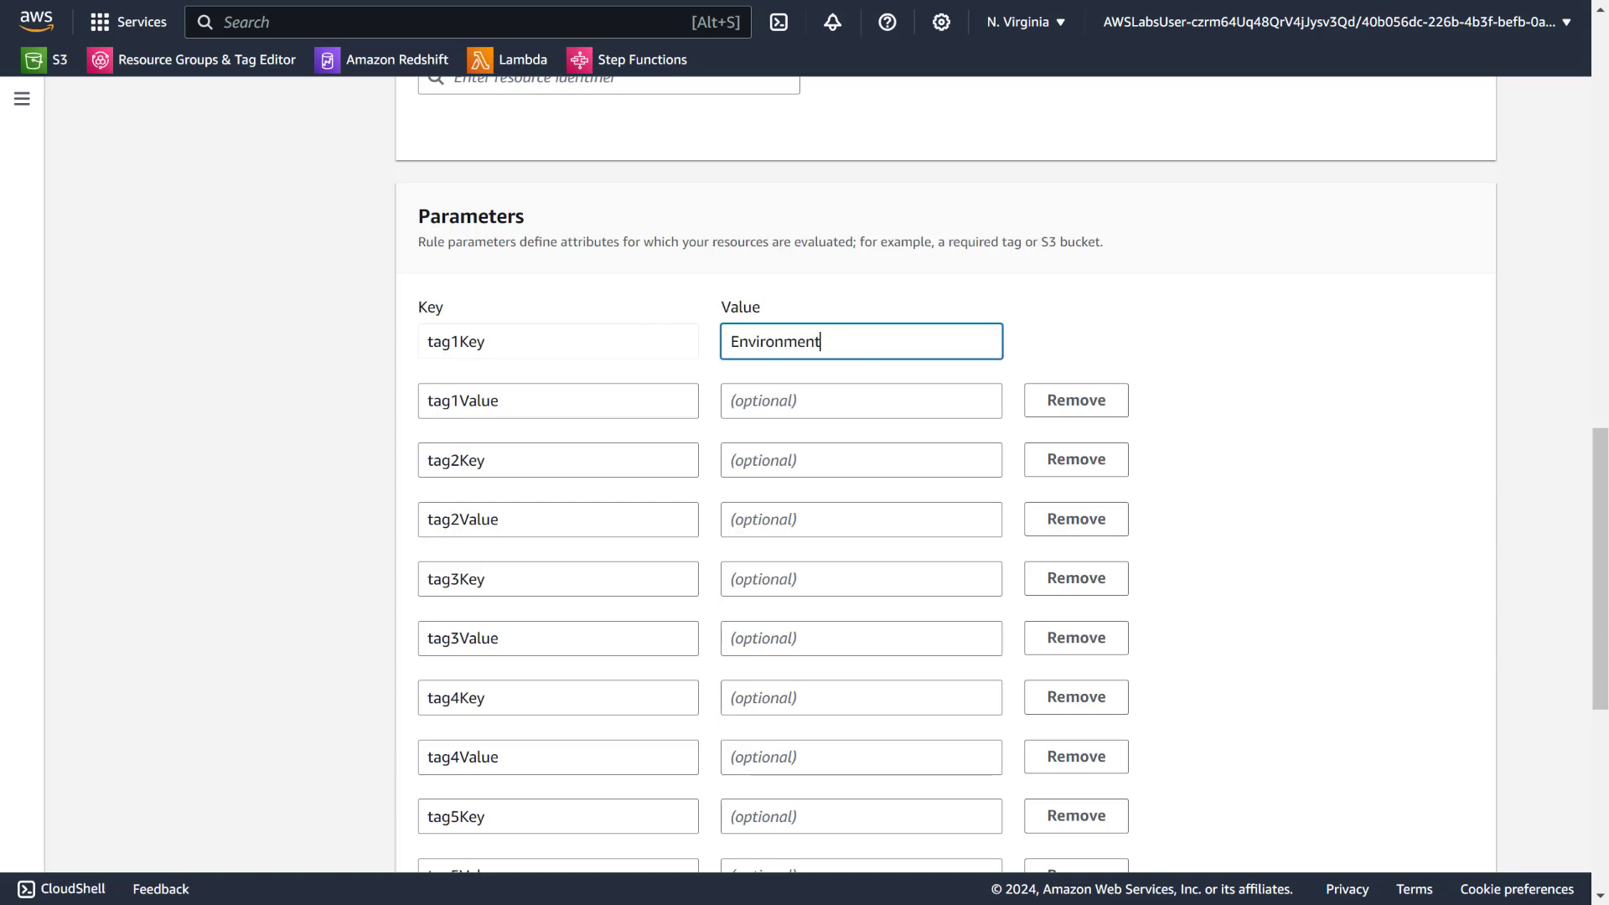
left_click(857, 399)
type("Prod")
left_click(297, 429)
Proceed to the rule review, check the listed parameters and save the required-tags rule.
scroll(308, 419, "down", 1)
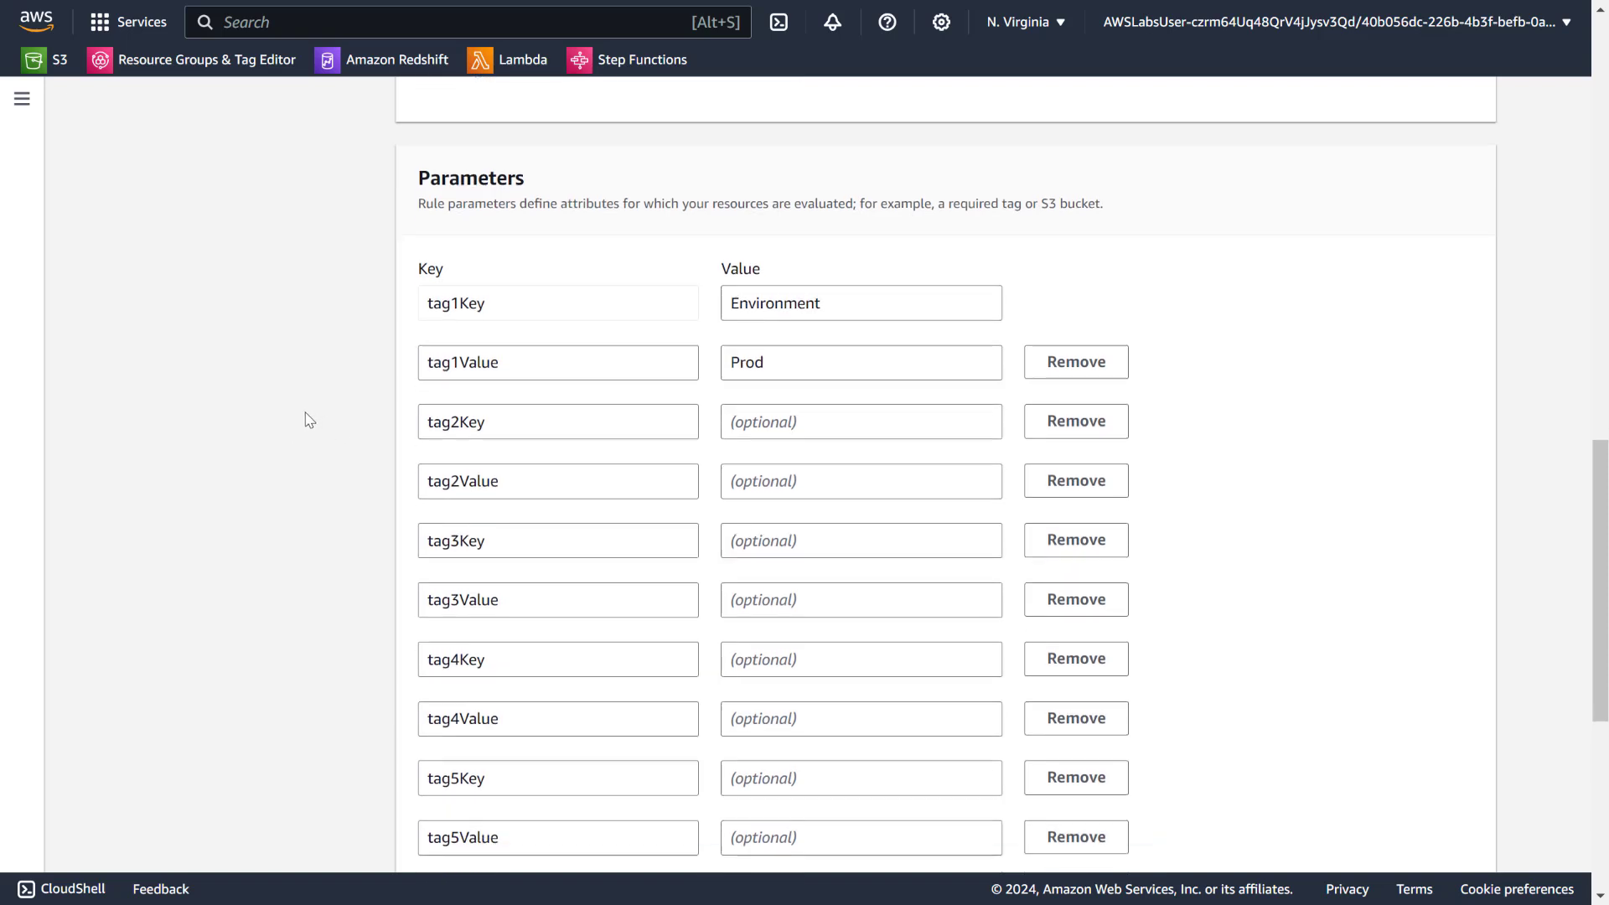
scroll(310, 419, "down", 6)
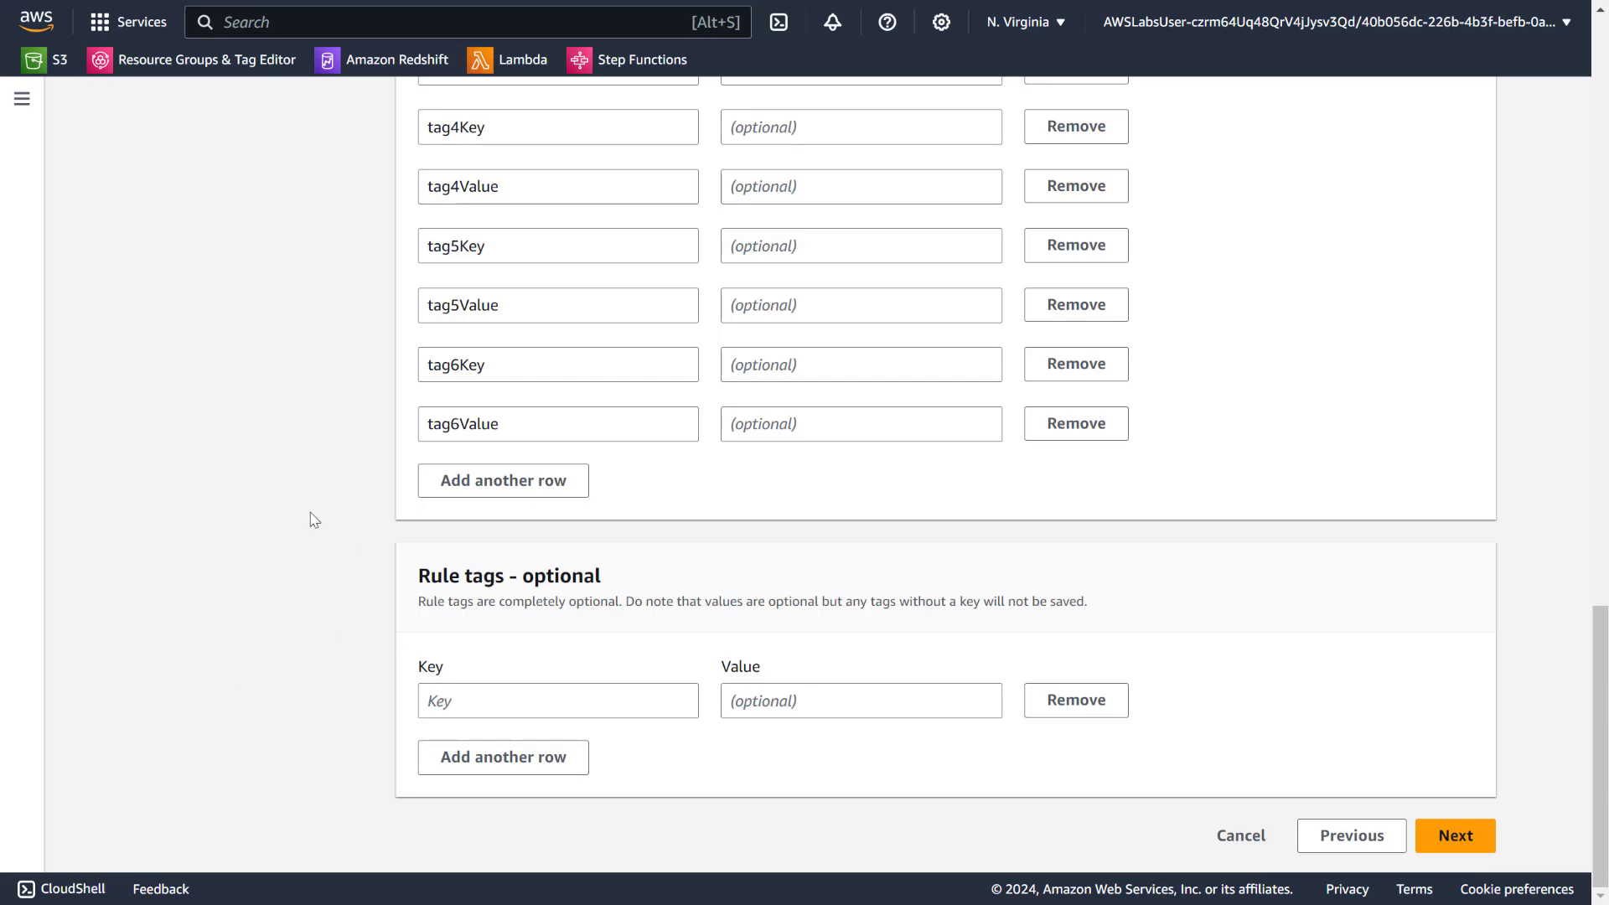
left_click(1459, 837)
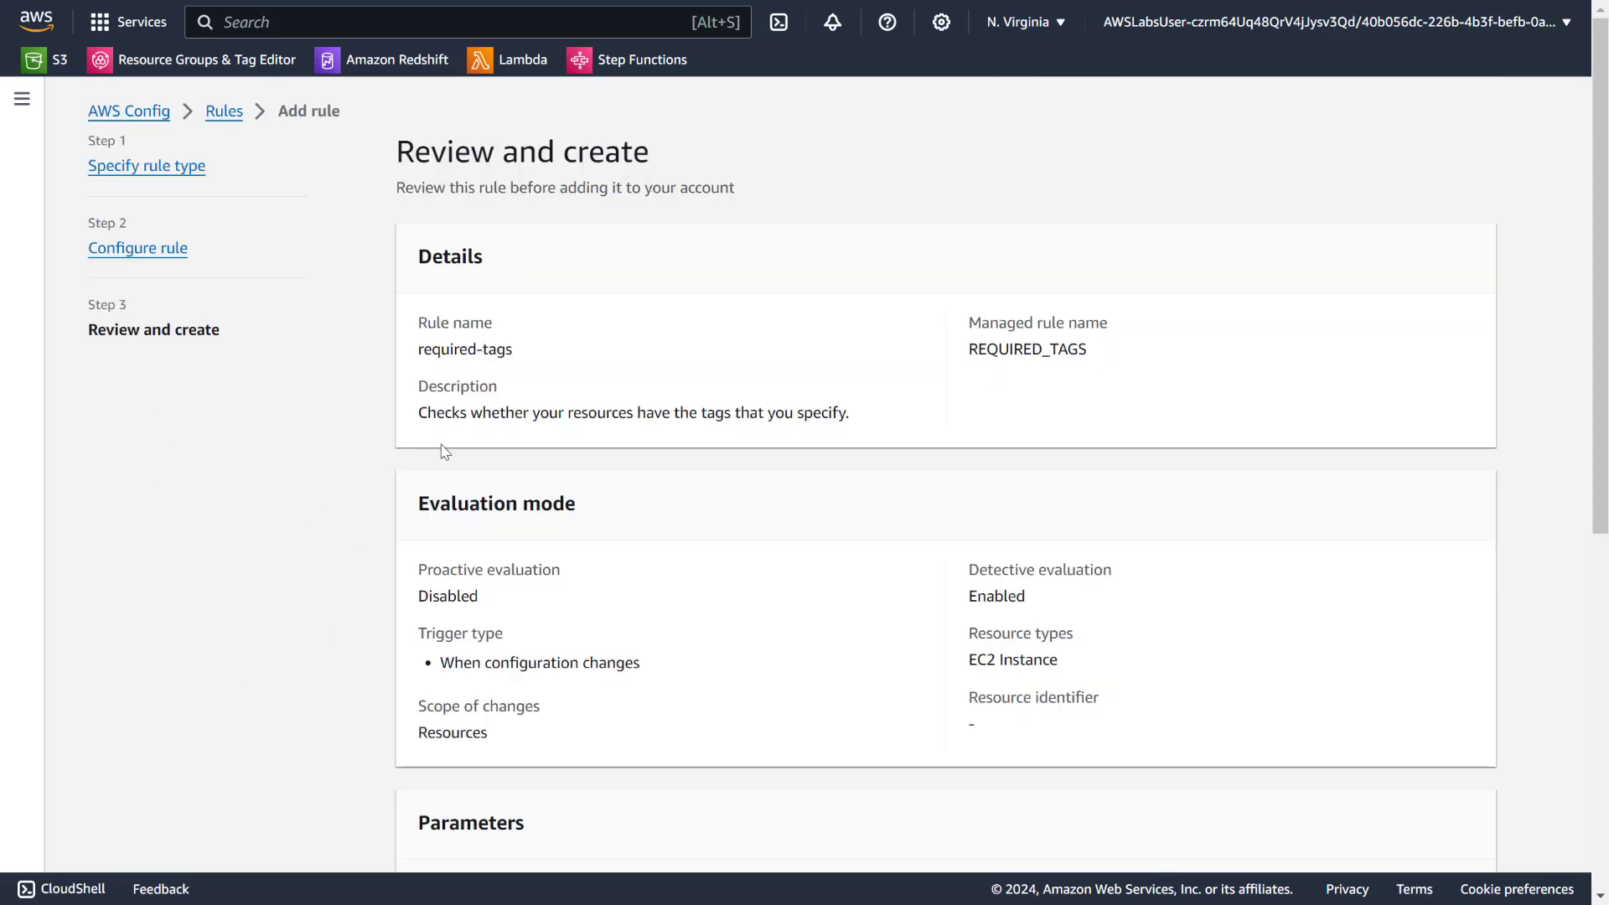
scroll(535, 373, "down", 7)
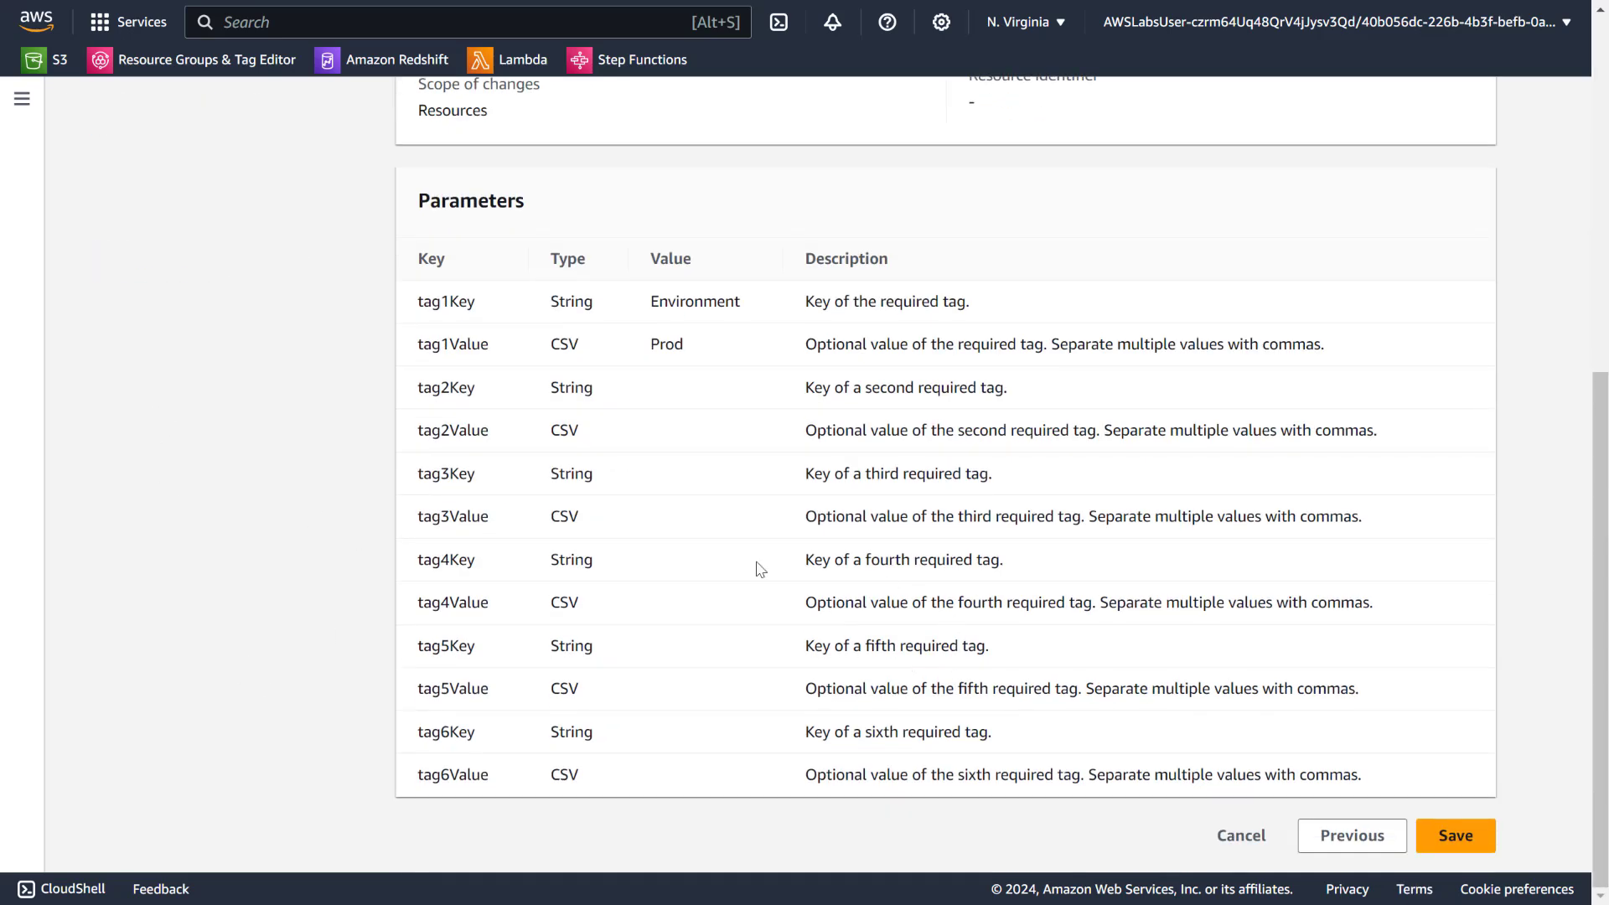
left_click(1456, 837)
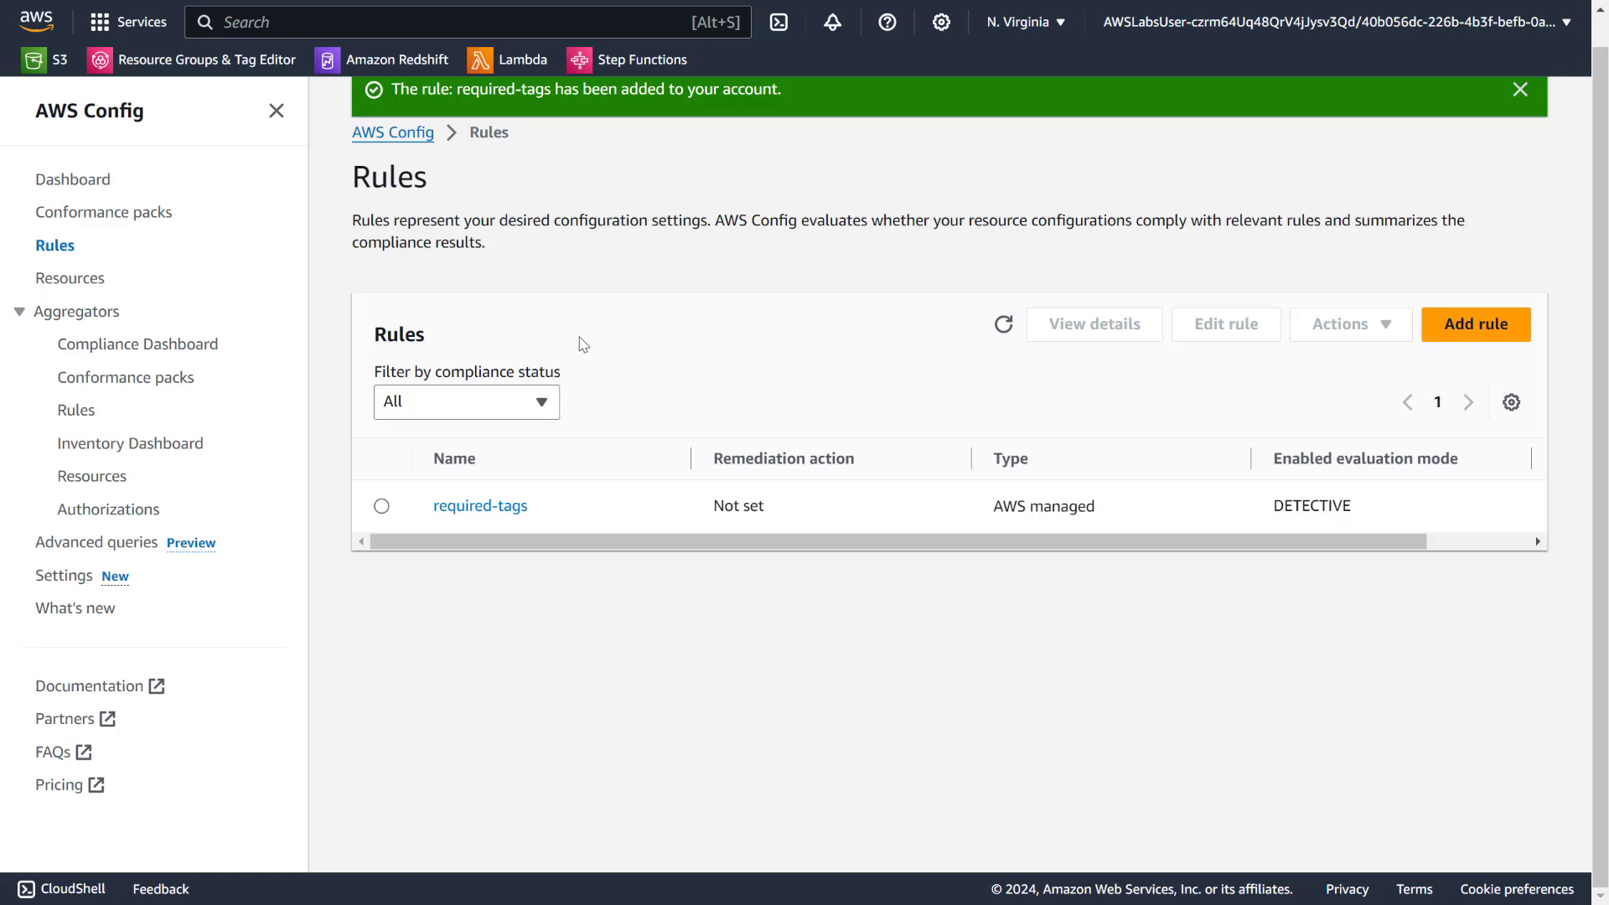
Open the required-tags rule and examine its available actions, parameters and resources in scope.
left_click(453, 510)
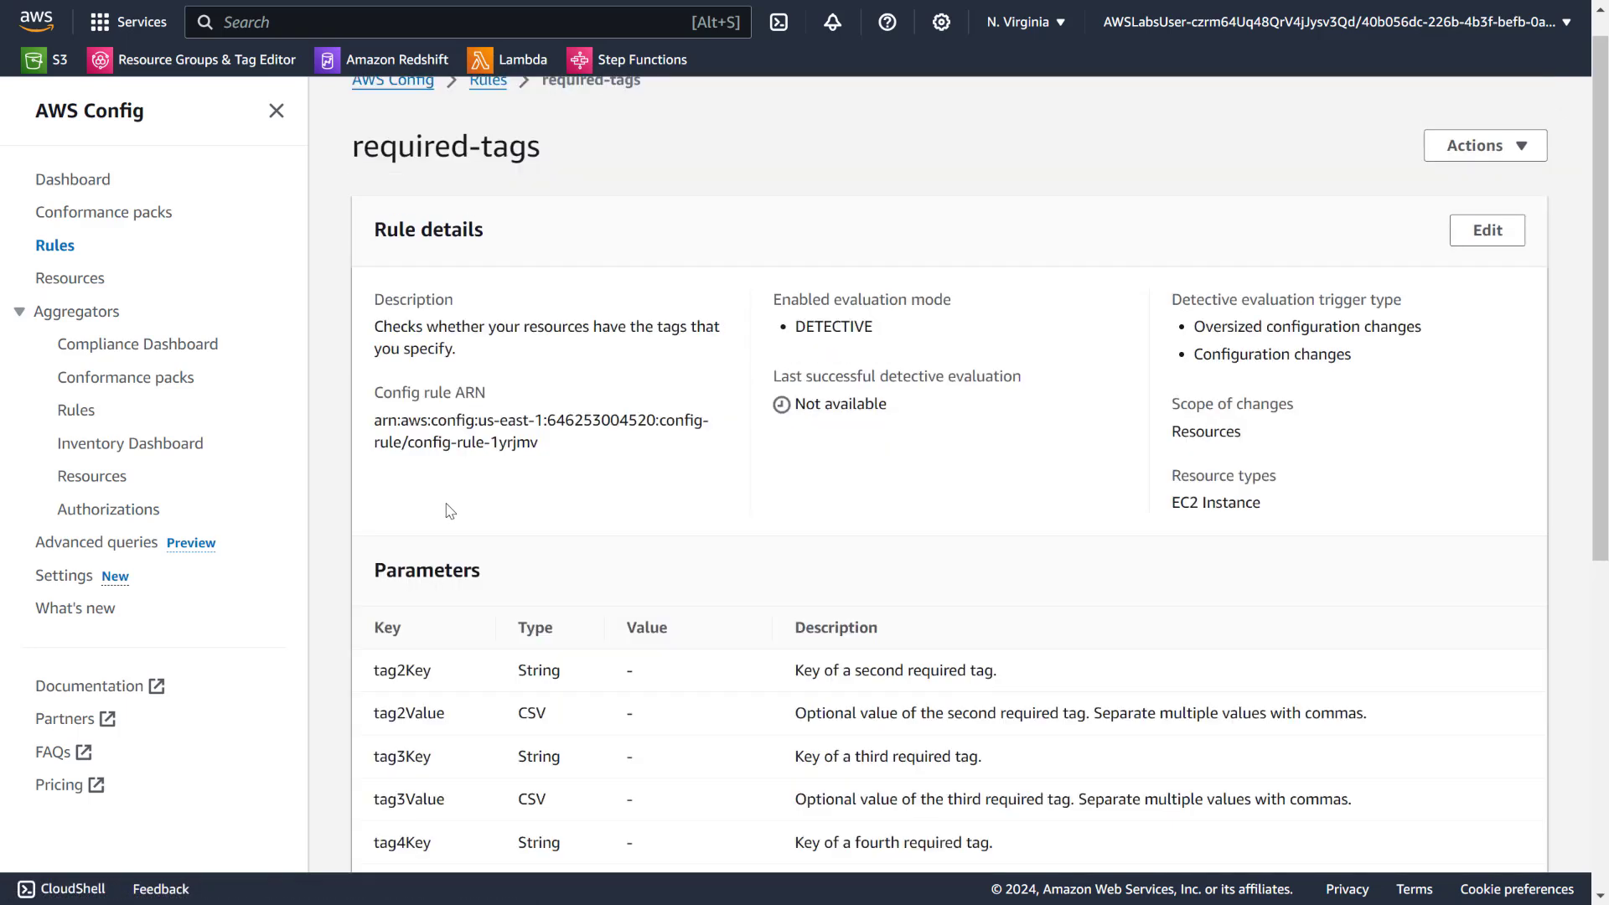
left_click(1480, 147)
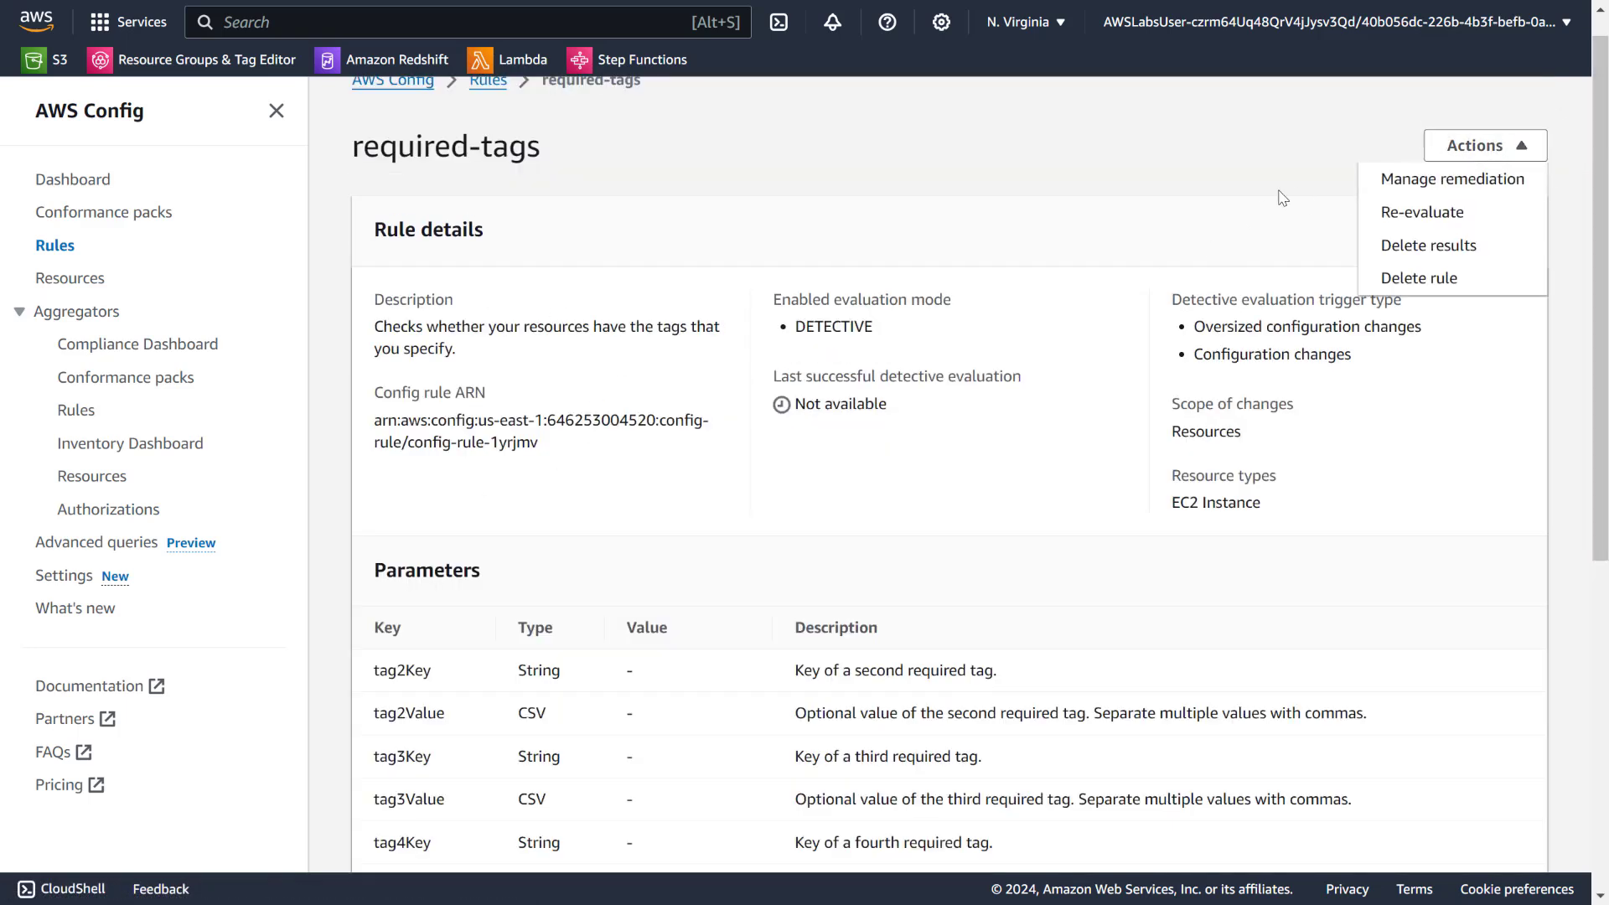
left_click(1073, 256)
scroll(851, 315, "down", 5)
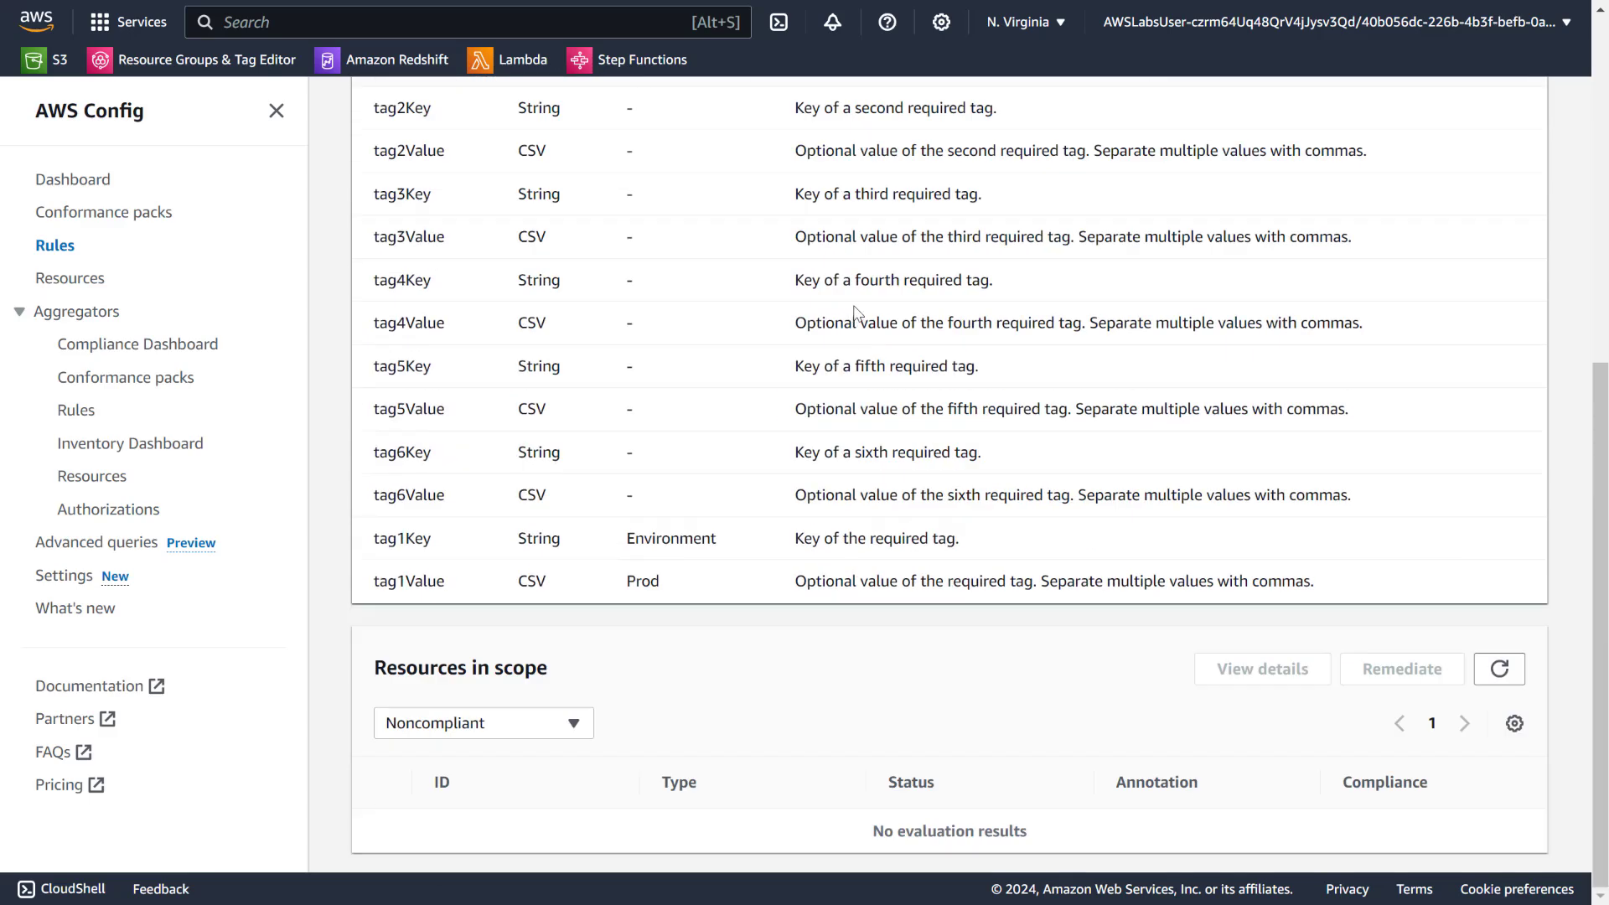
scroll(856, 304, "up", 6)
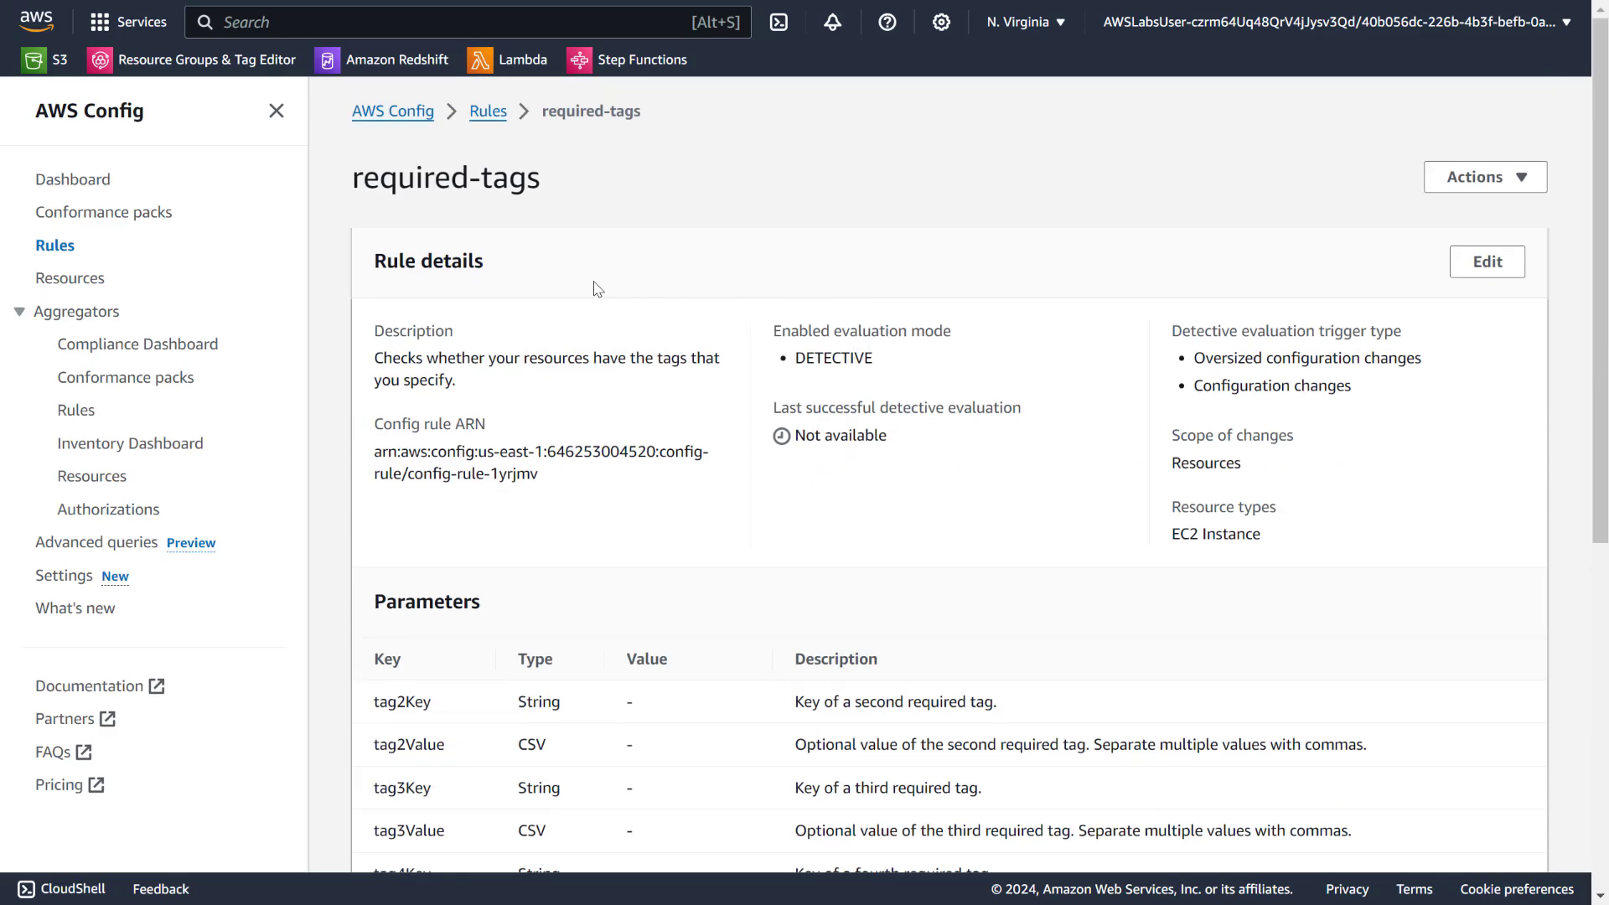
Open the AWS Config dashboard and look through its compliance status, resource inventory and metrics sections.
left_click(88, 180)
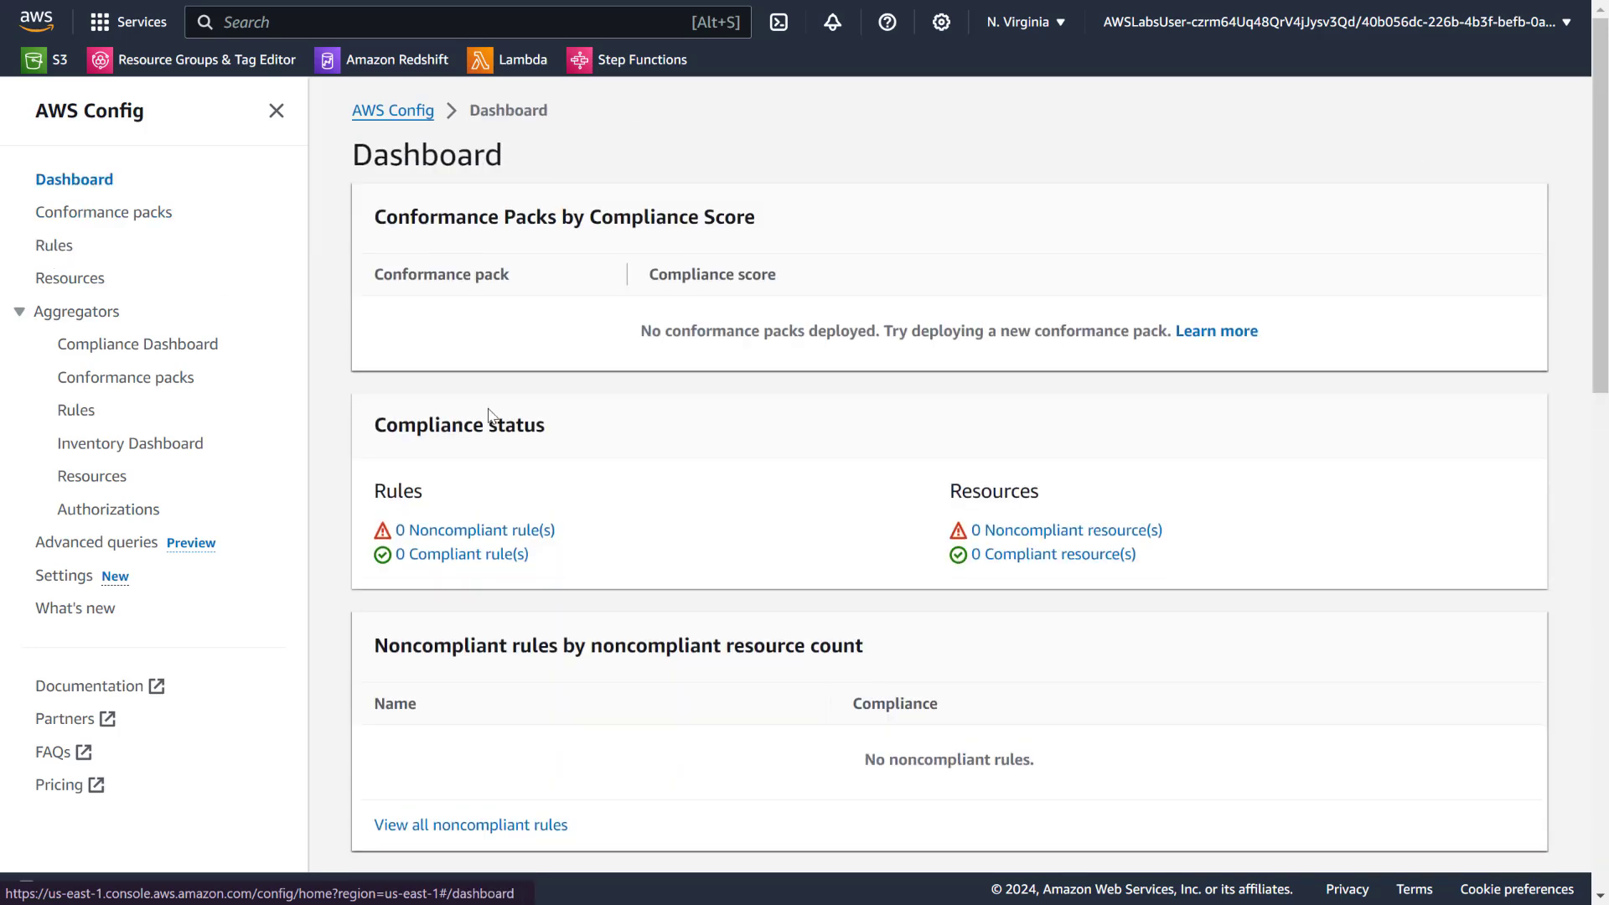
scroll(478, 402, "down", 15)
scroll(467, 385, "down", 4)
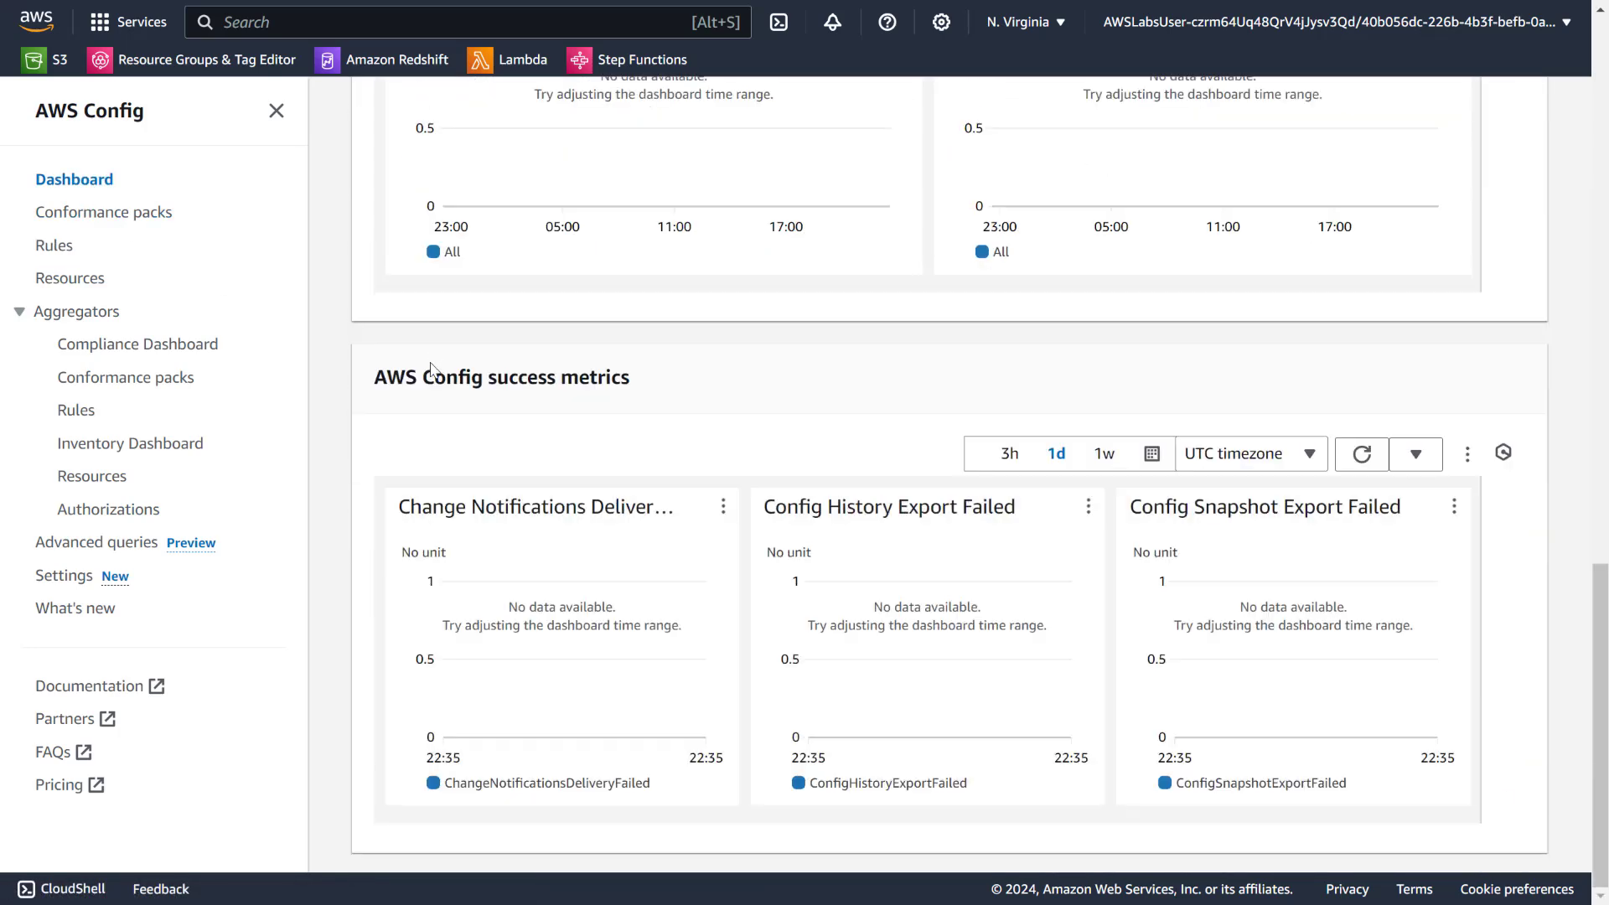
scroll(384, 364, "up", 15)
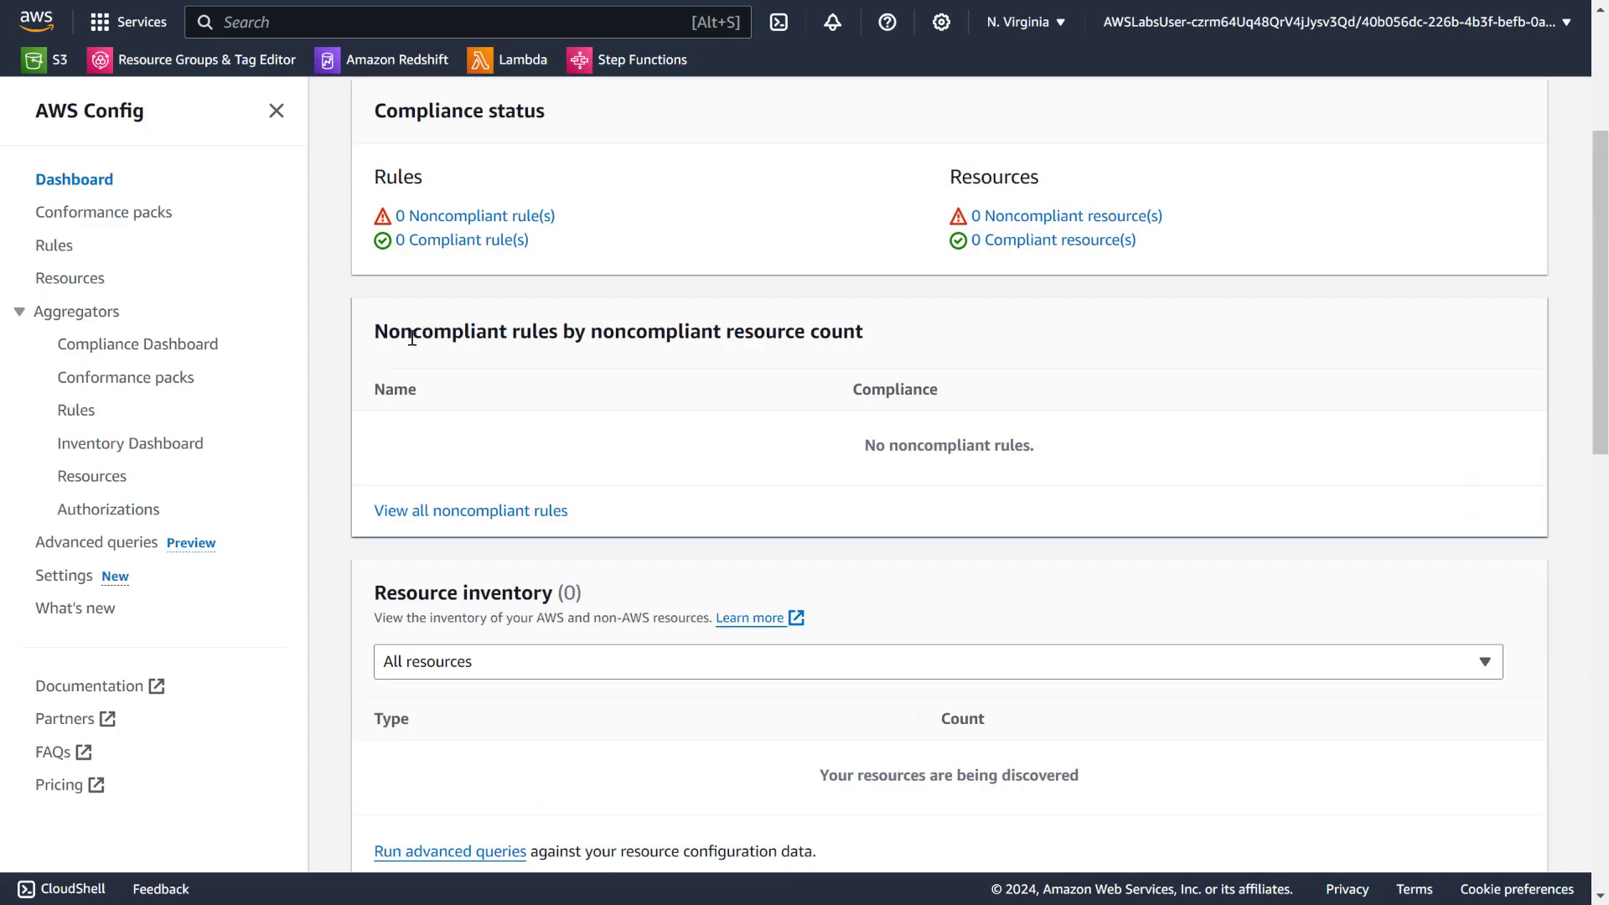
scroll(412, 338, "up", 4)
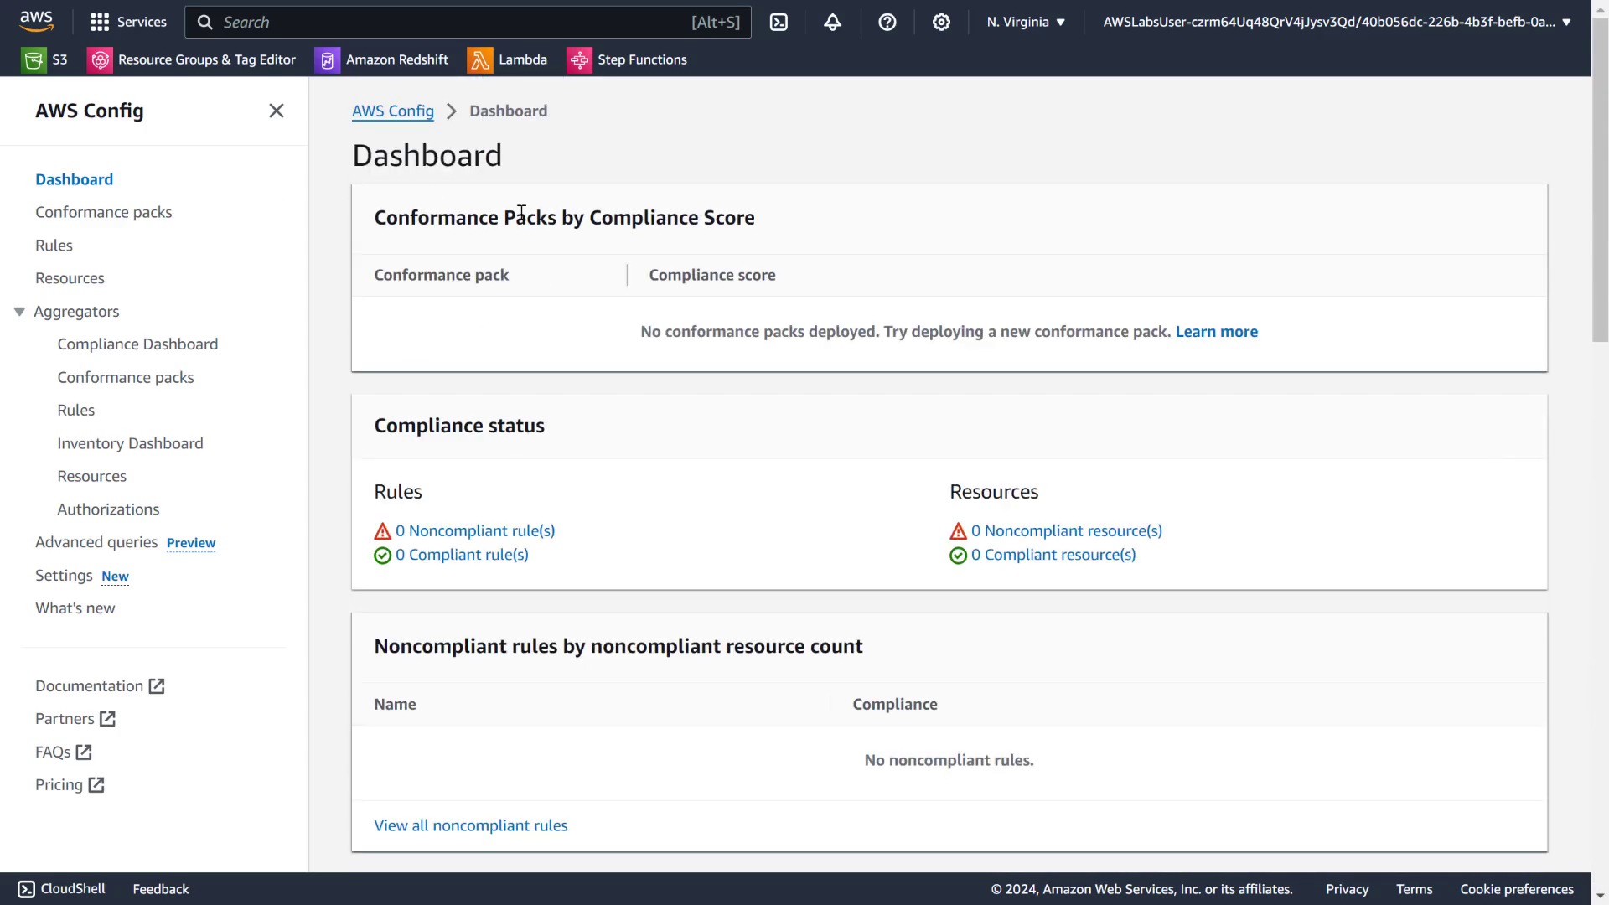
View the resource inventory, return to the account's rules list and refresh it to check for evaluation results.
left_click(58, 278)
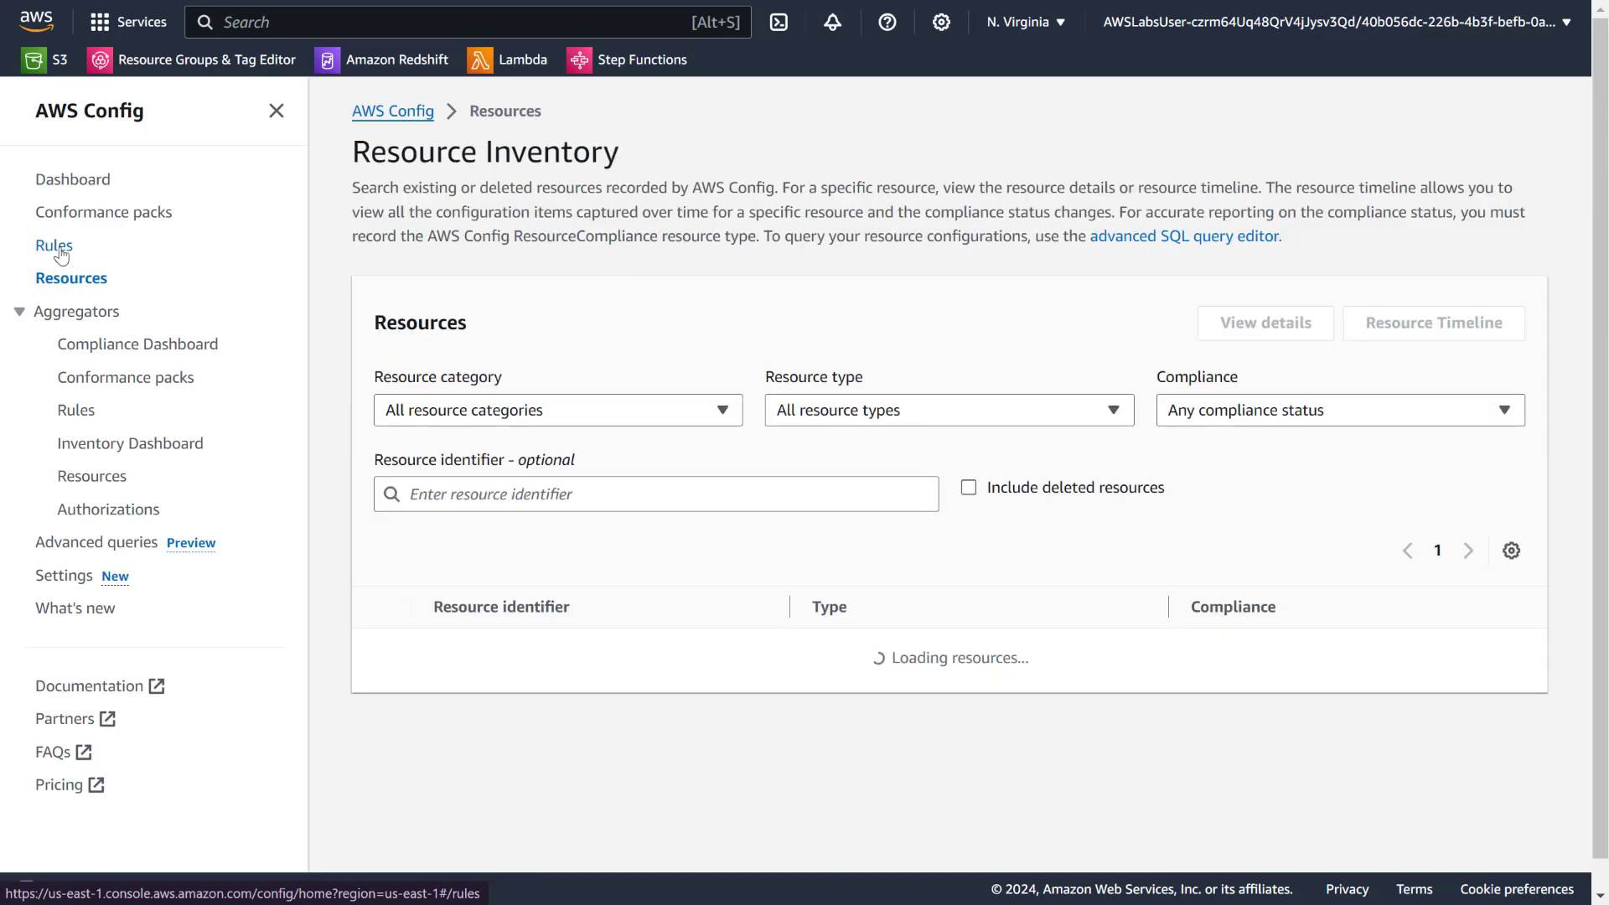
left_click(61, 250)
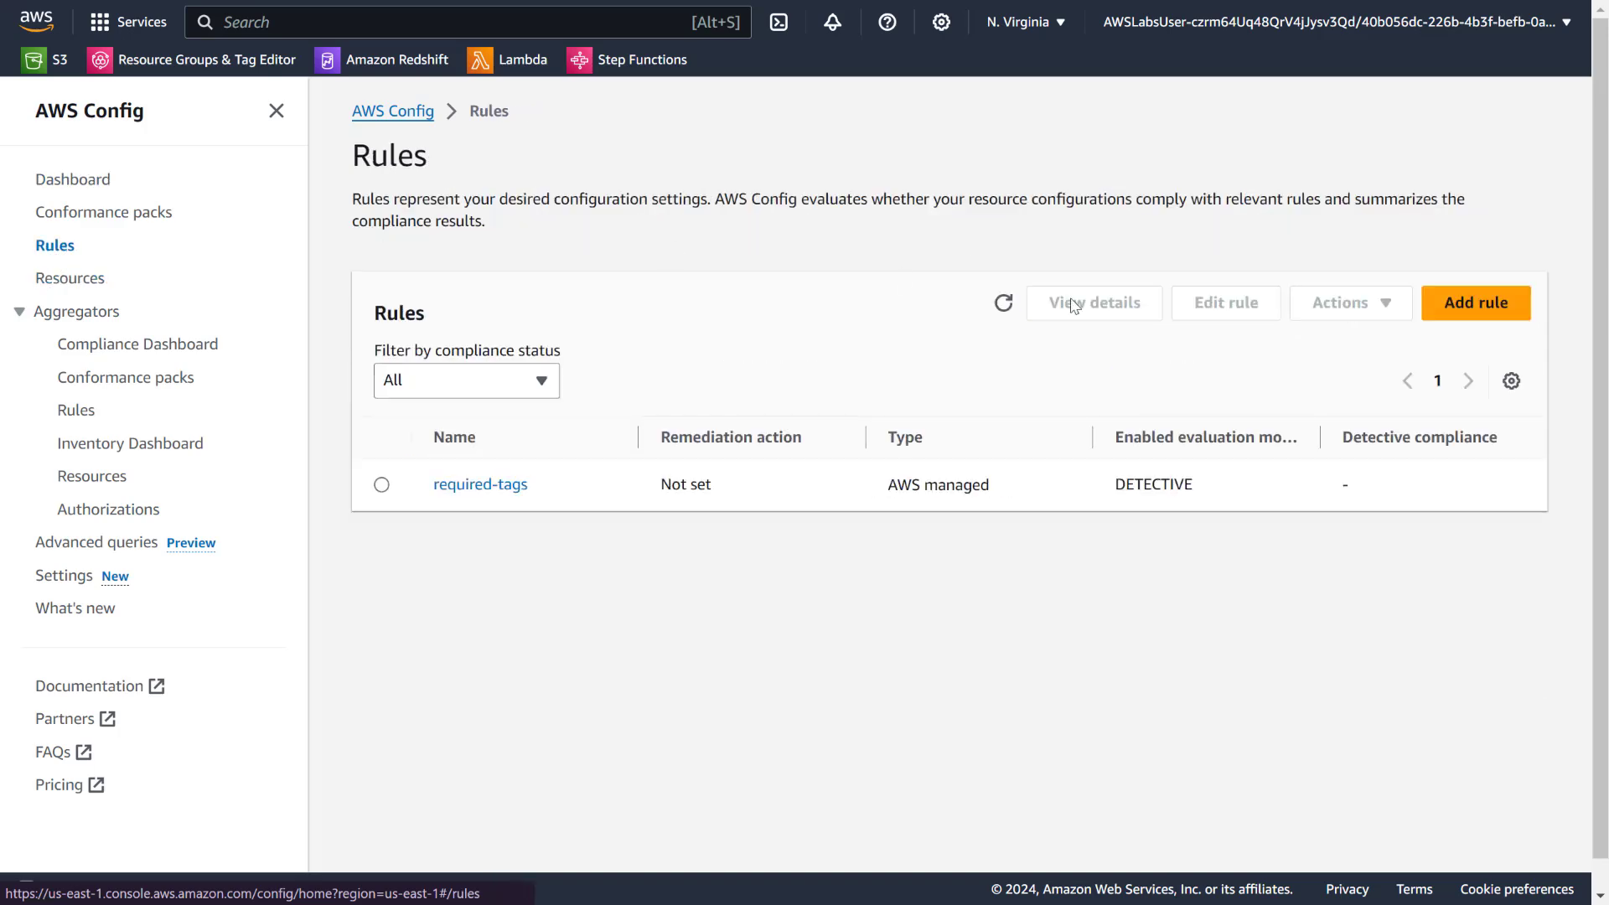
left_click(1002, 305)
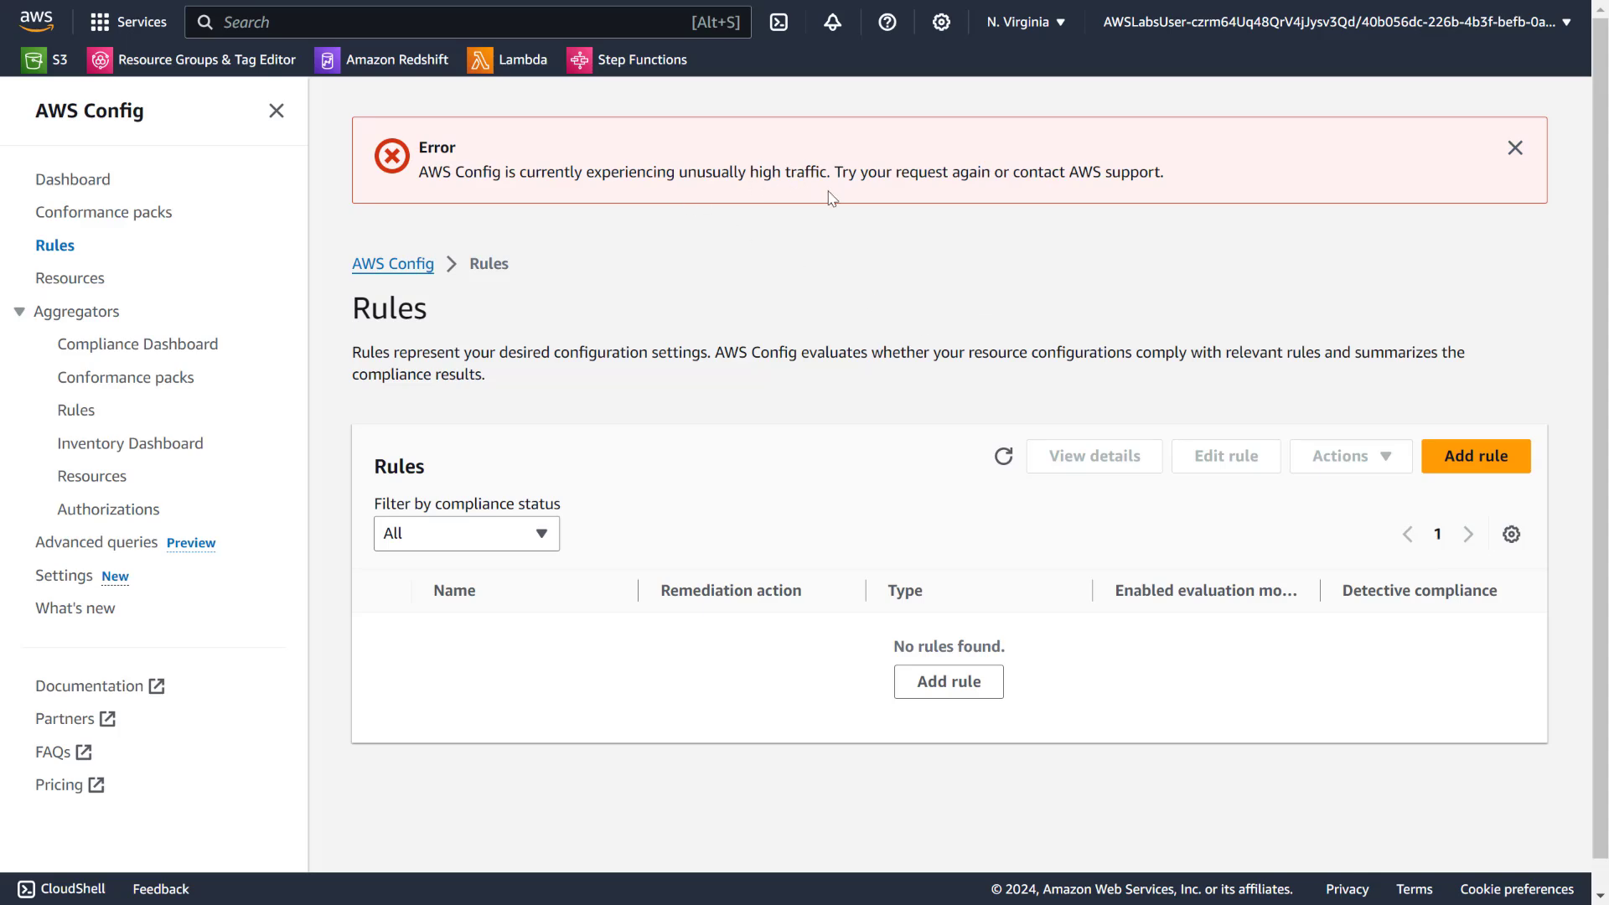
left_click(1005, 459)
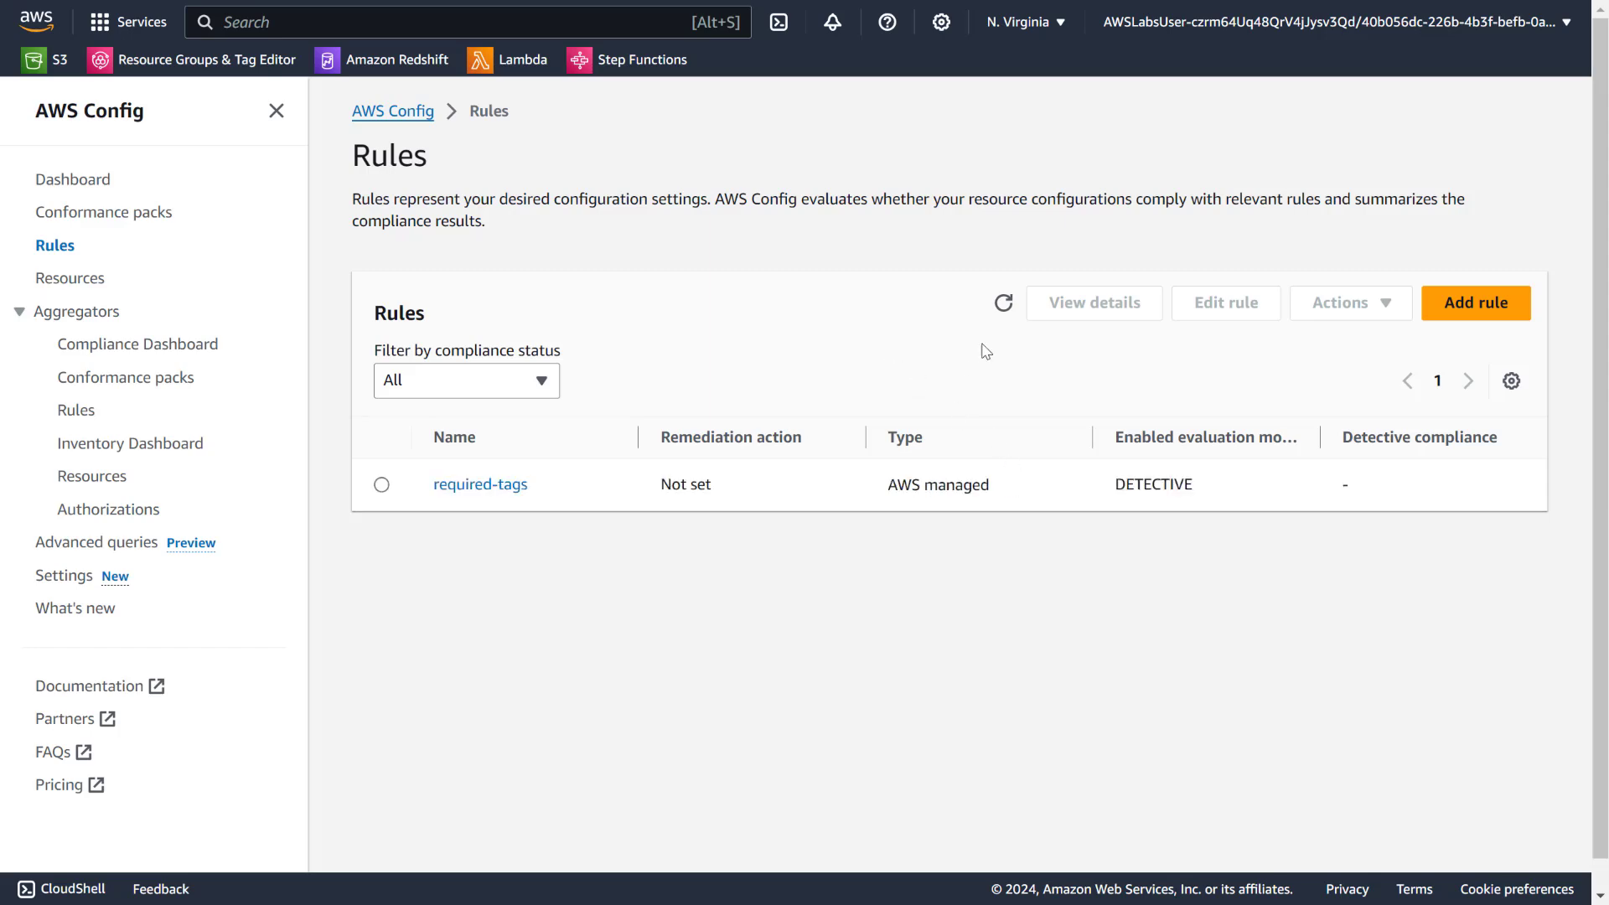
left_click(1003, 303)
Open the required-tags rule's details, return to the rules list and check the rule's detective compliance.
left_click(495, 486)
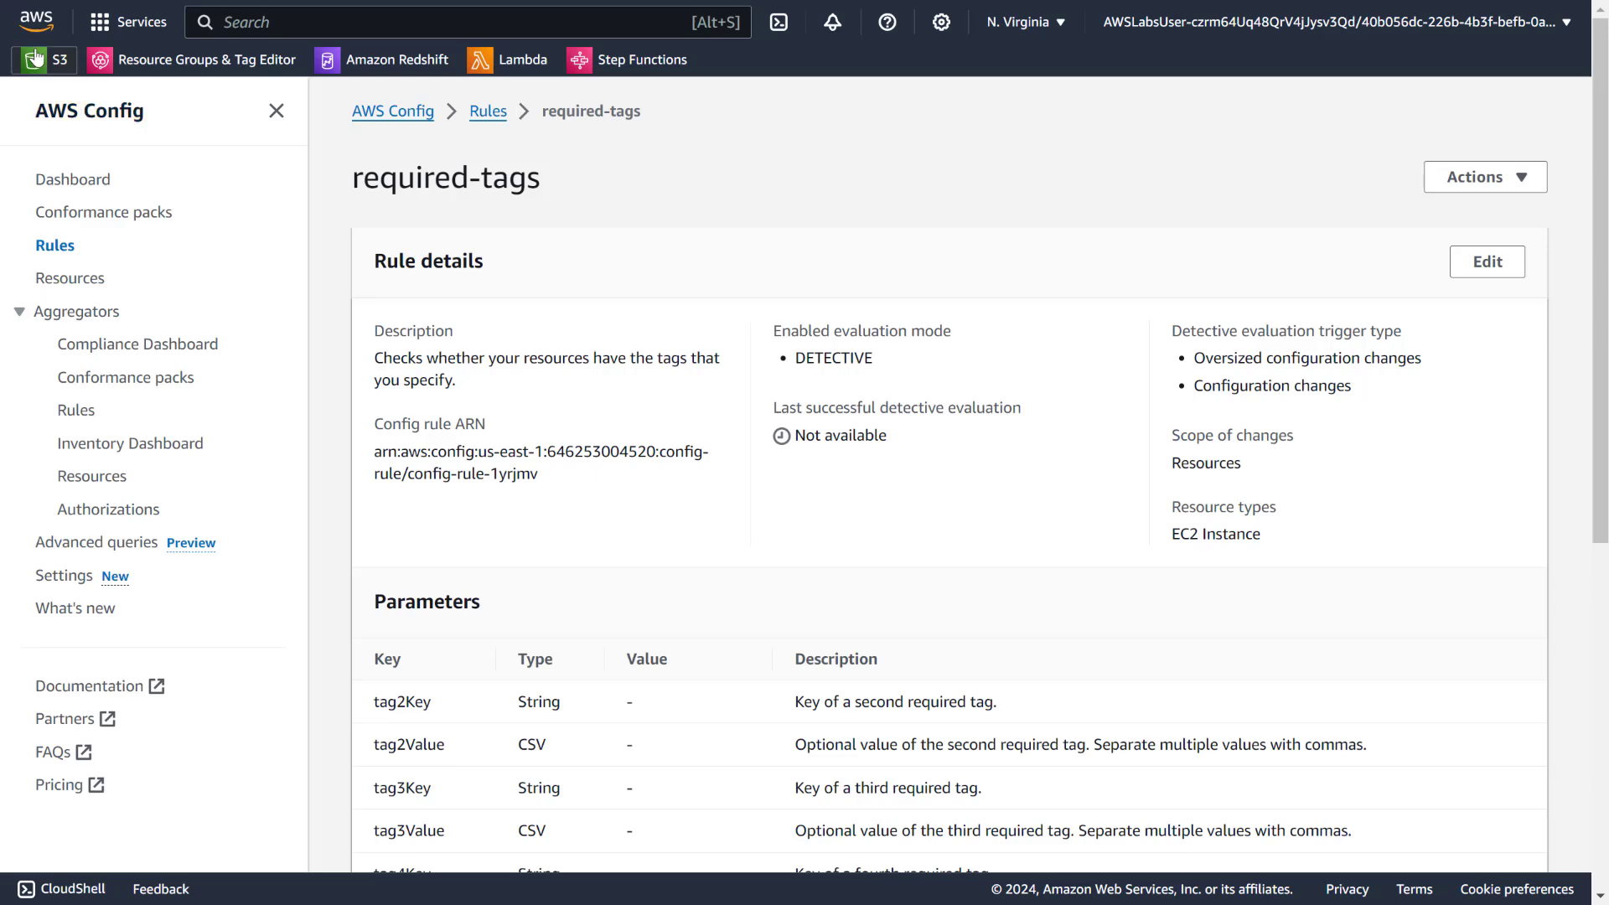
left_click(489, 112)
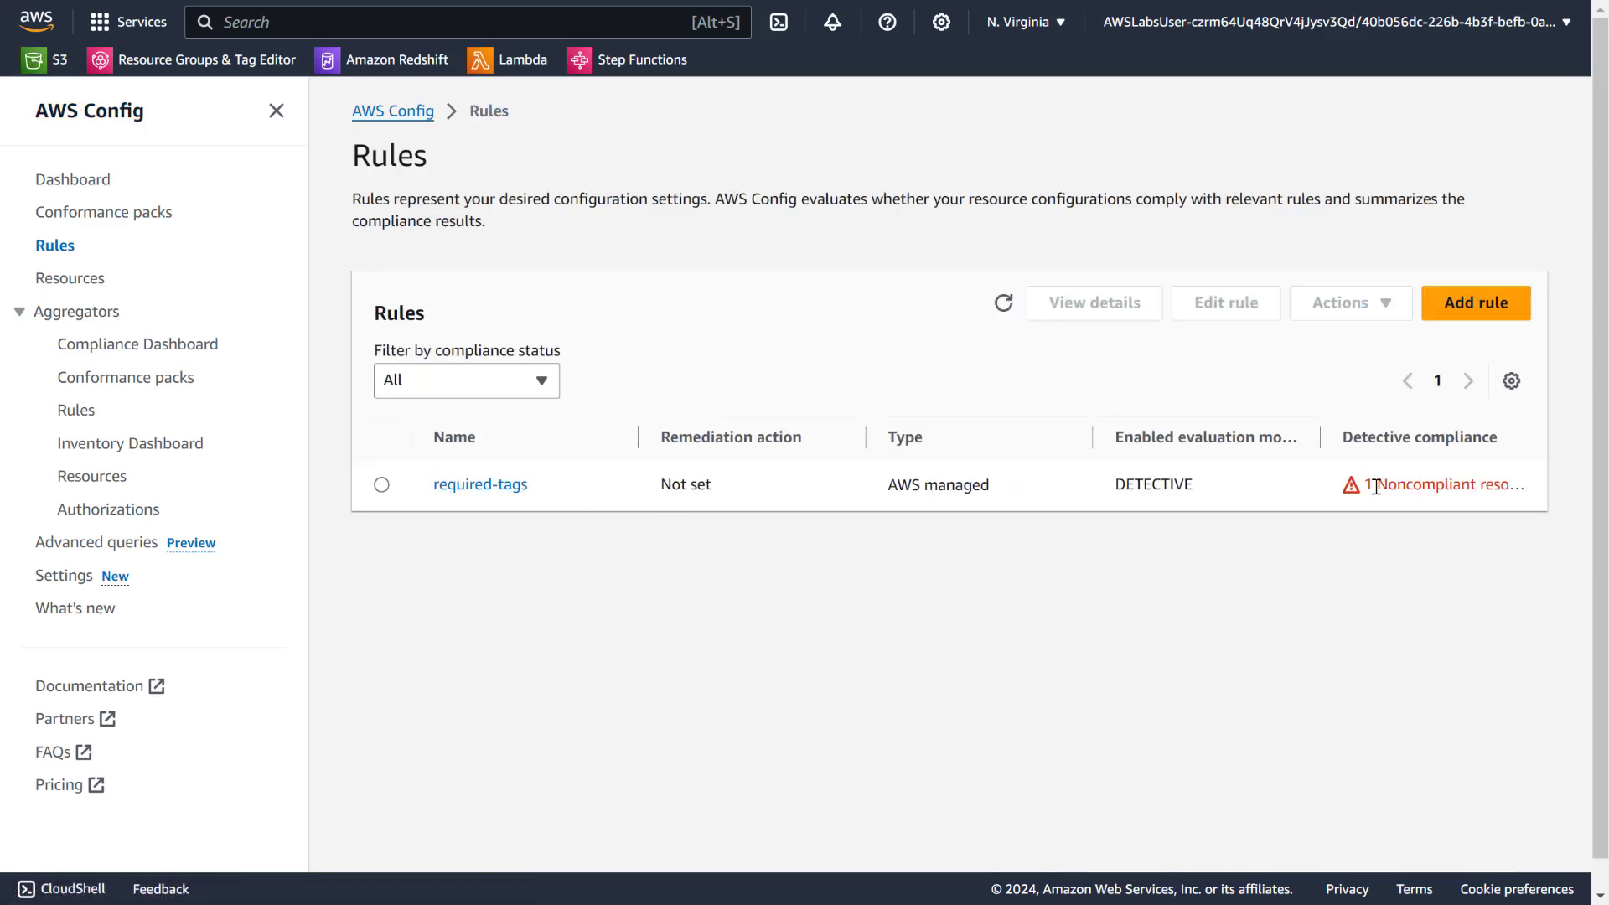
left_click_drag(1349, 486, 1559, 495)
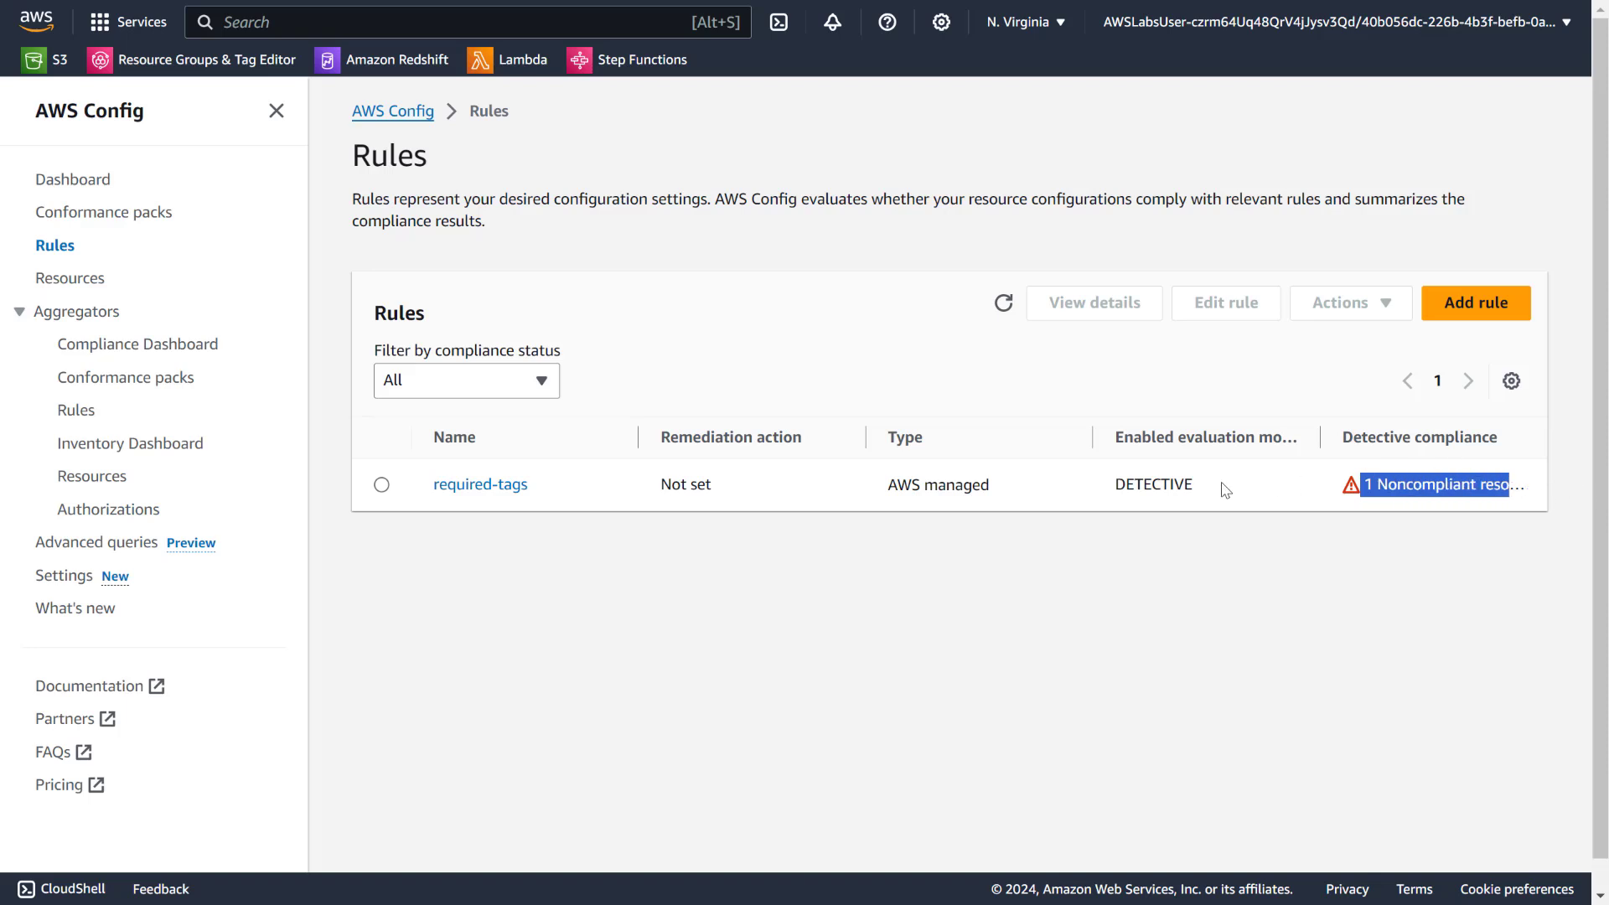
Open the required-tags rule and examine the noncompliant EC2 instances among its resources in scope.
left_click(1163, 530)
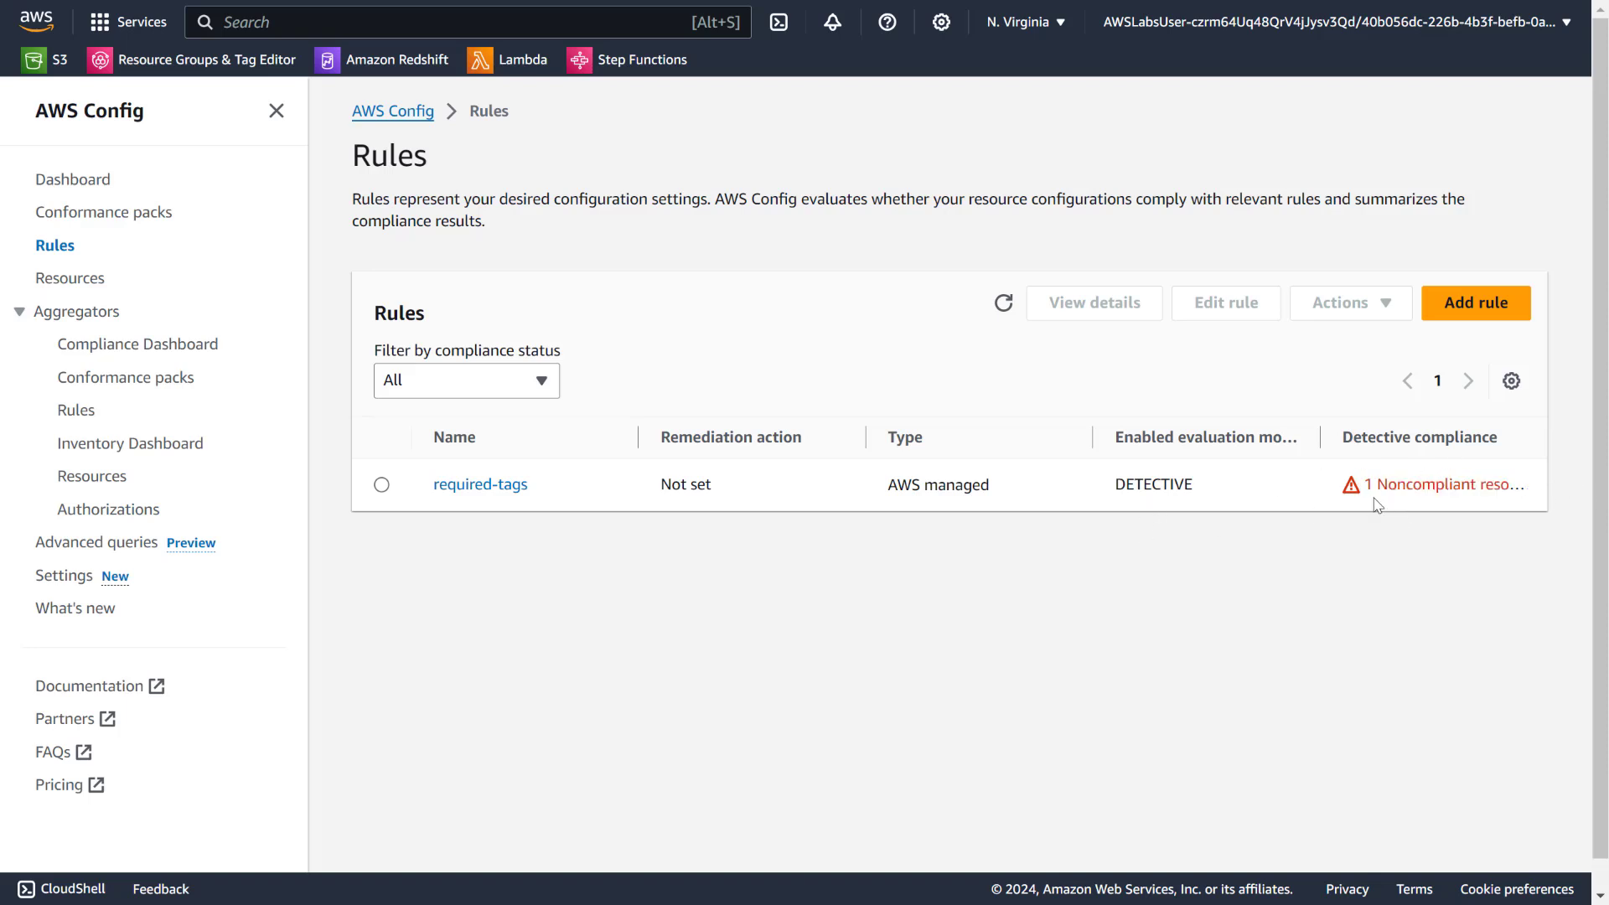
left_click(495, 488)
scroll(912, 440, "down", 8)
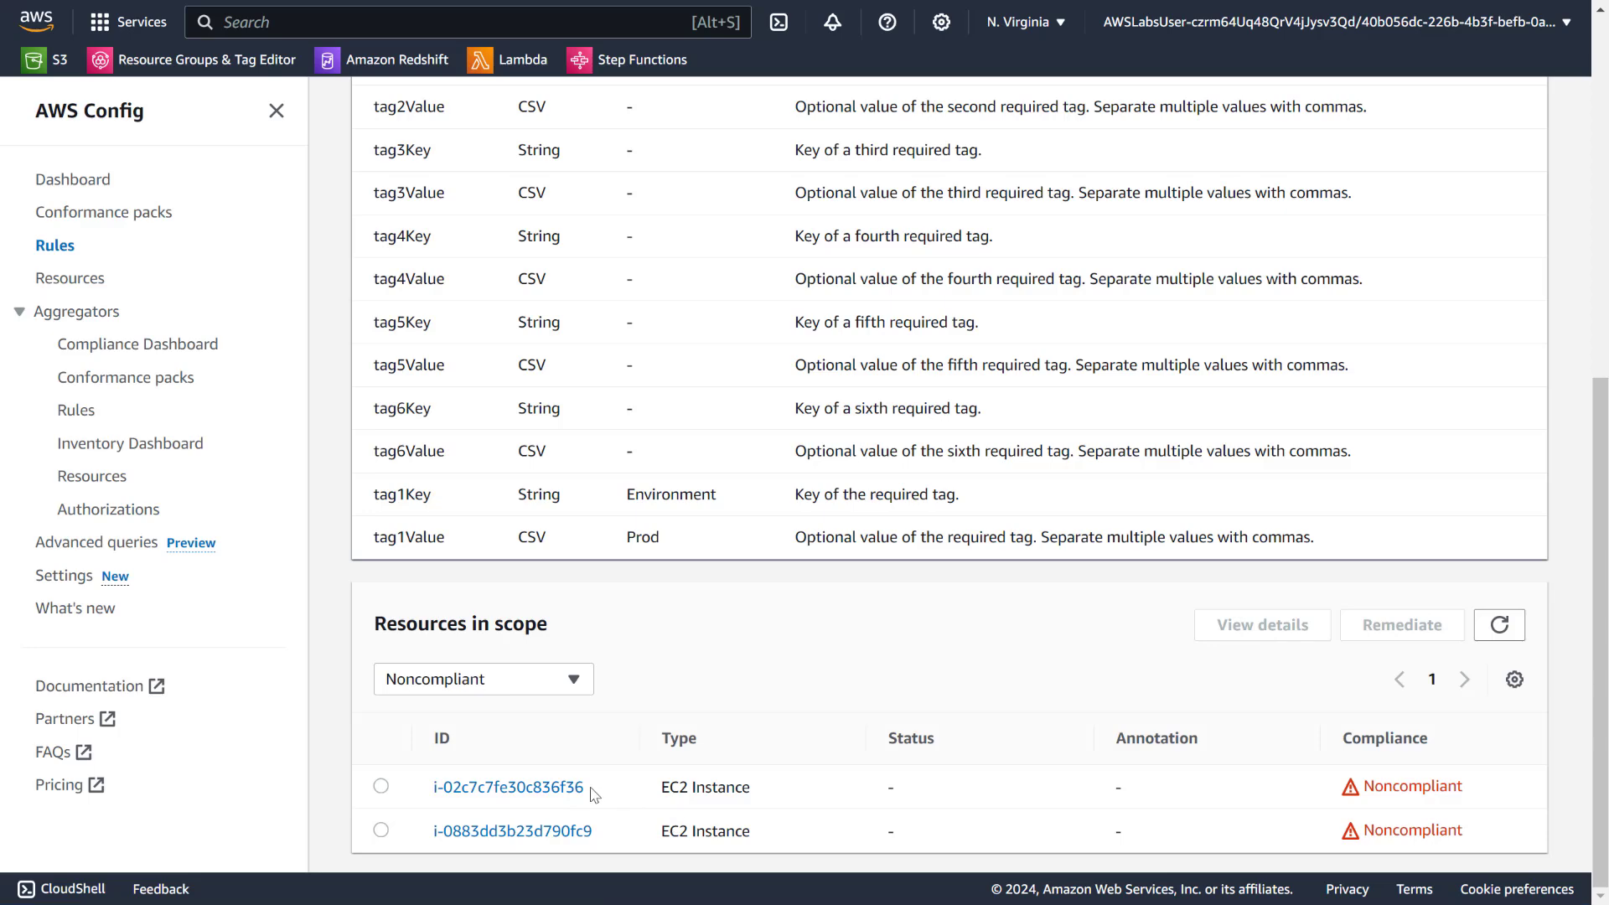
left_click_drag(595, 795, 426, 796)
left_click_drag(634, 845, 432, 832)
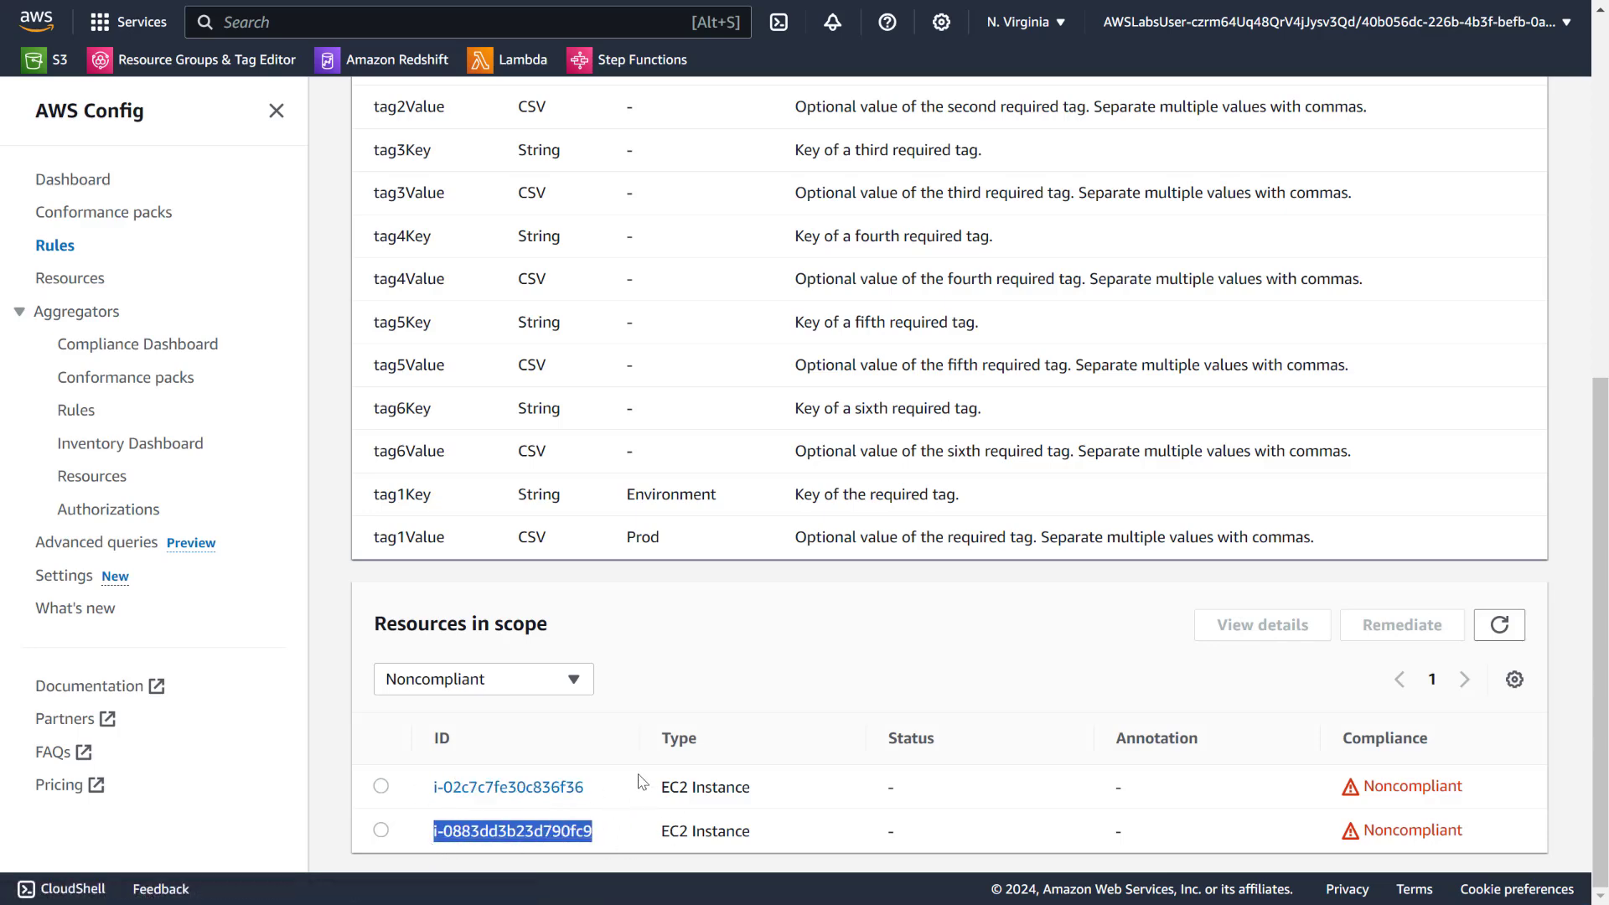
left_click(381, 786)
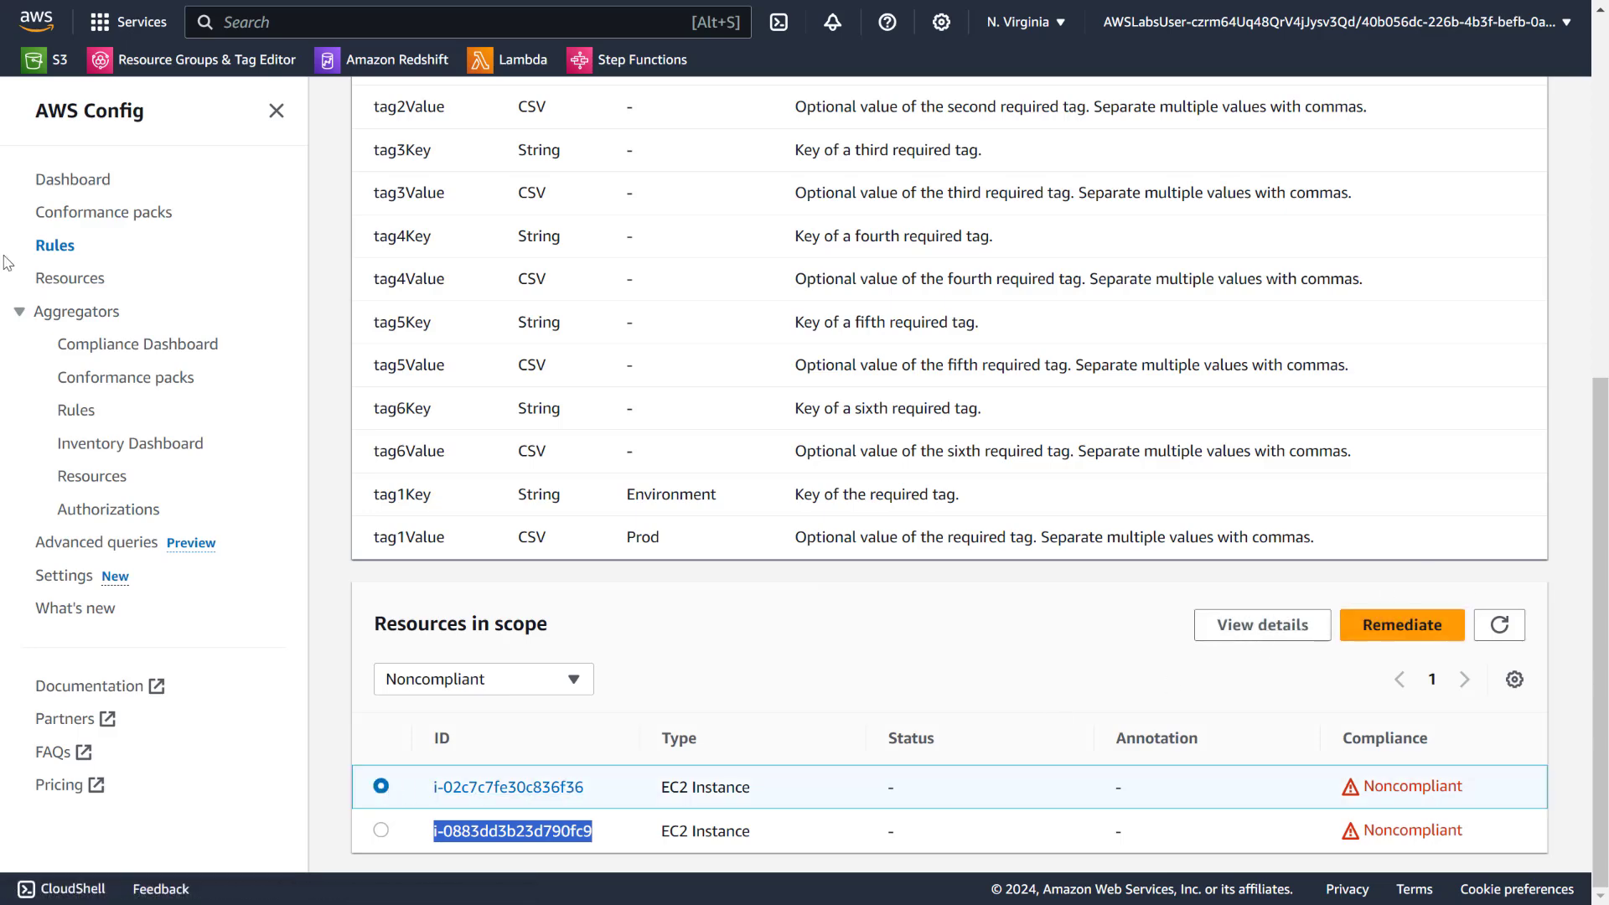
scroll(124, 323, "up", 5)
scroll(251, 293, "up", 2)
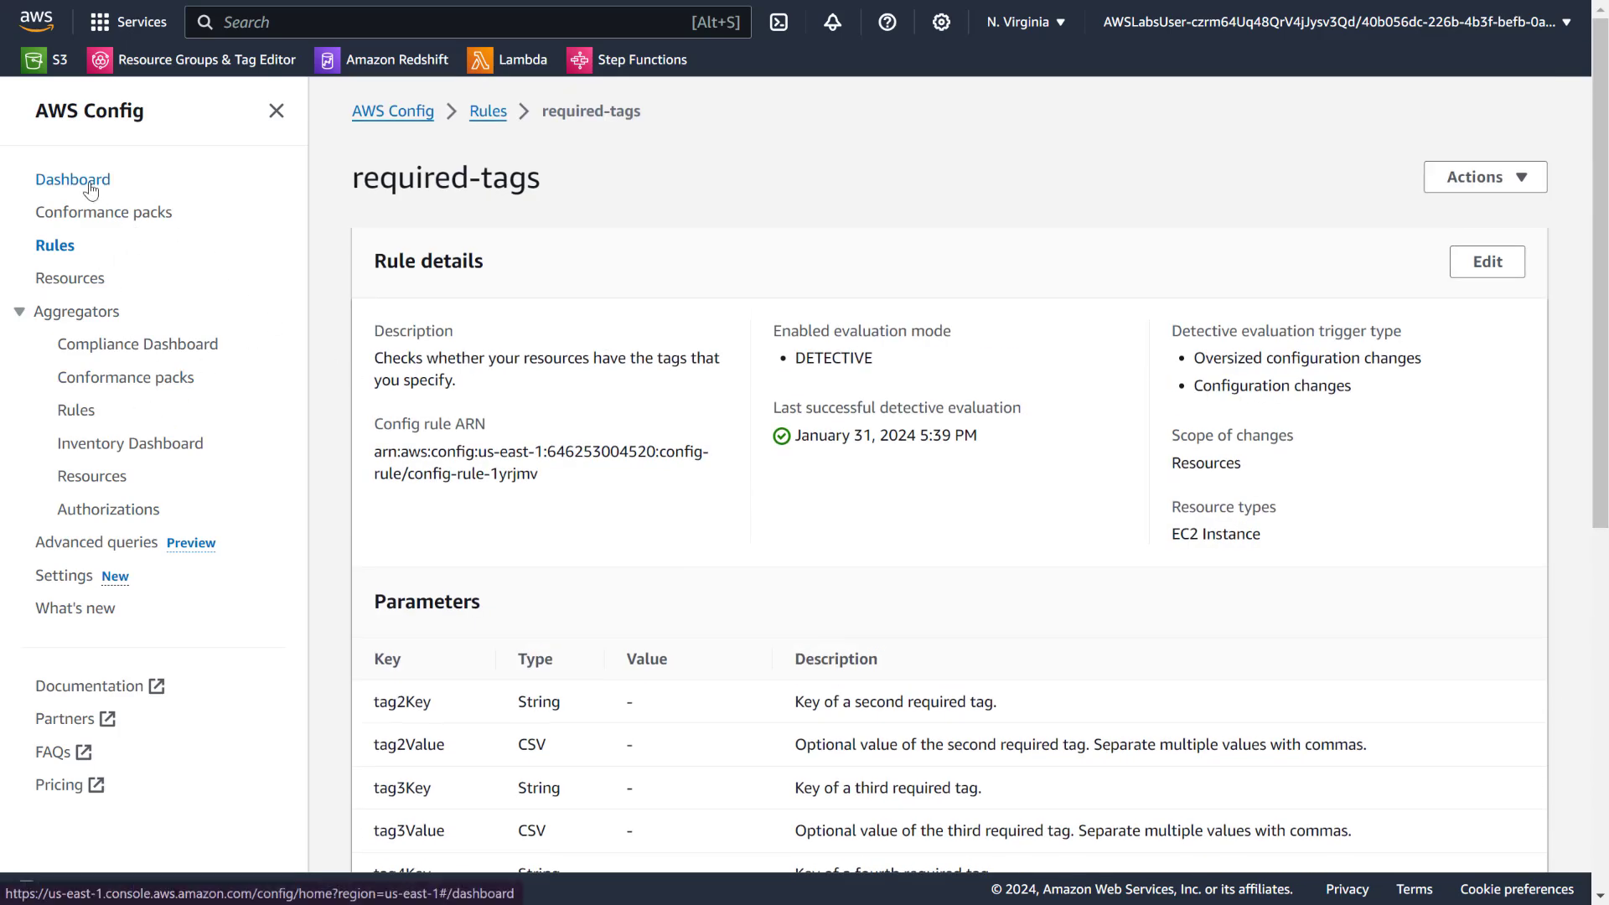
Return to the rules list and open remediation management for the required-tags rule.
left_click(57, 246)
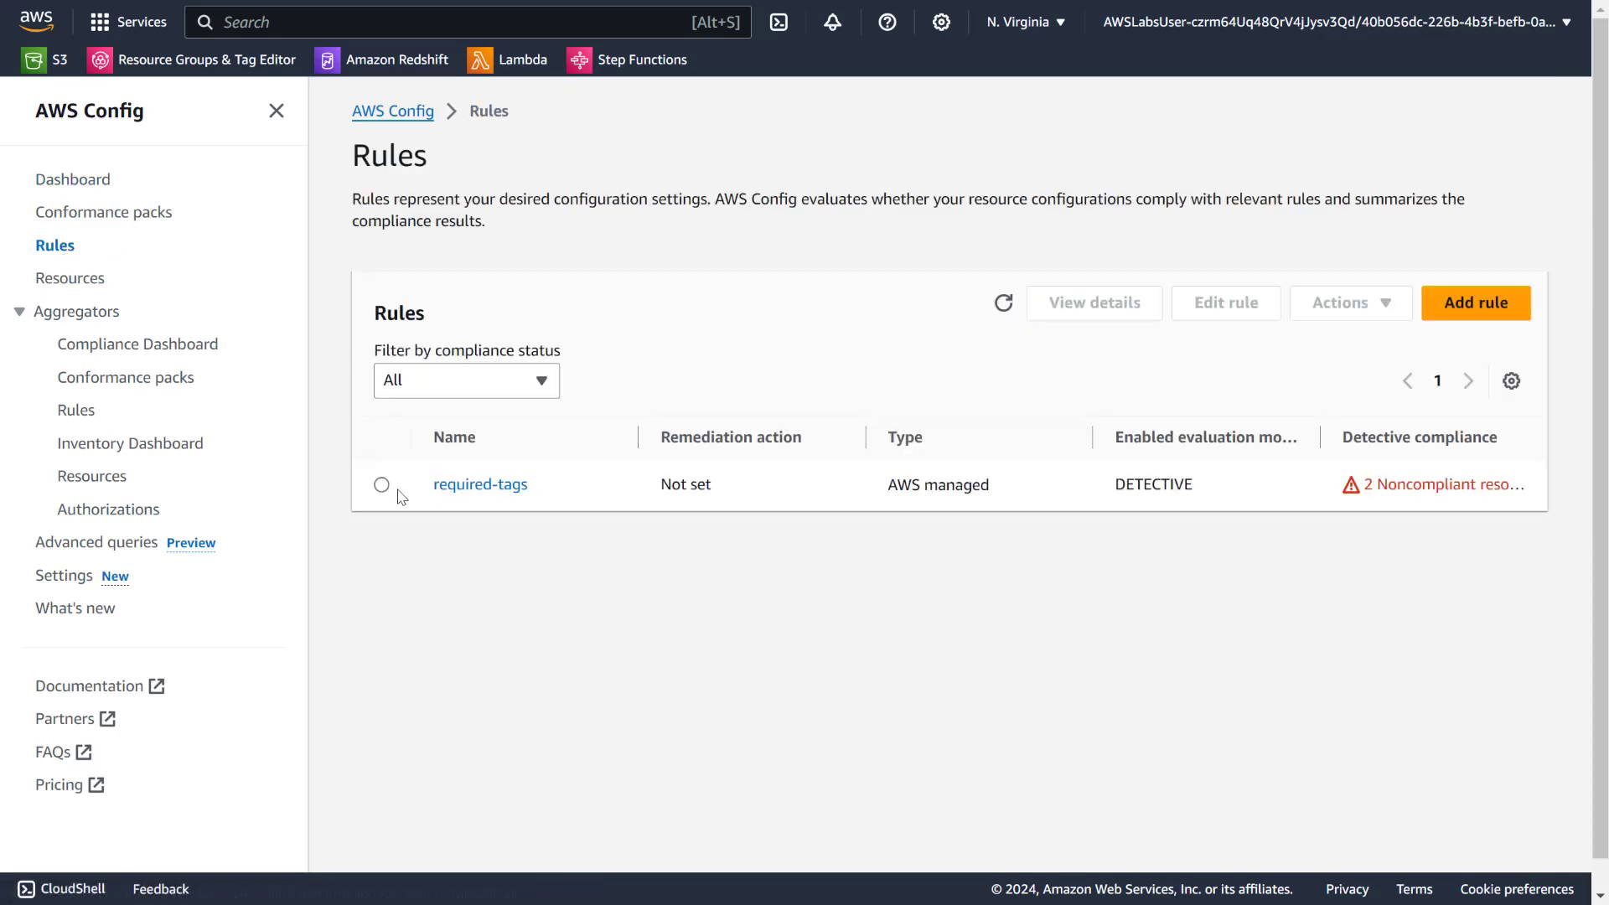
left_click(383, 486)
left_click(1348, 304)
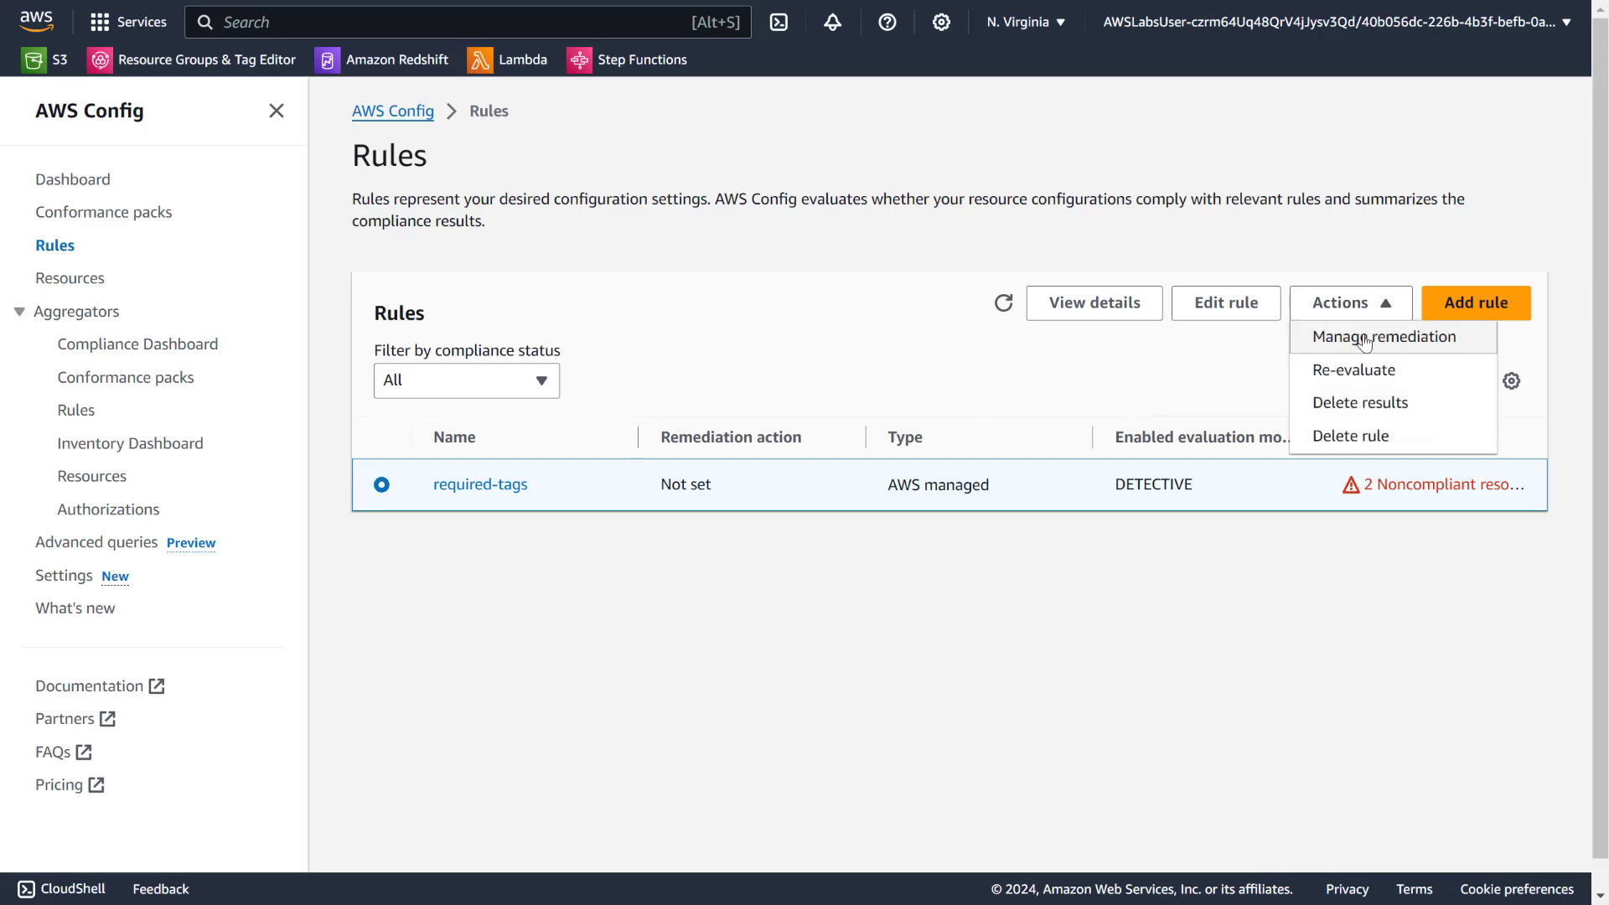
left_click(1362, 339)
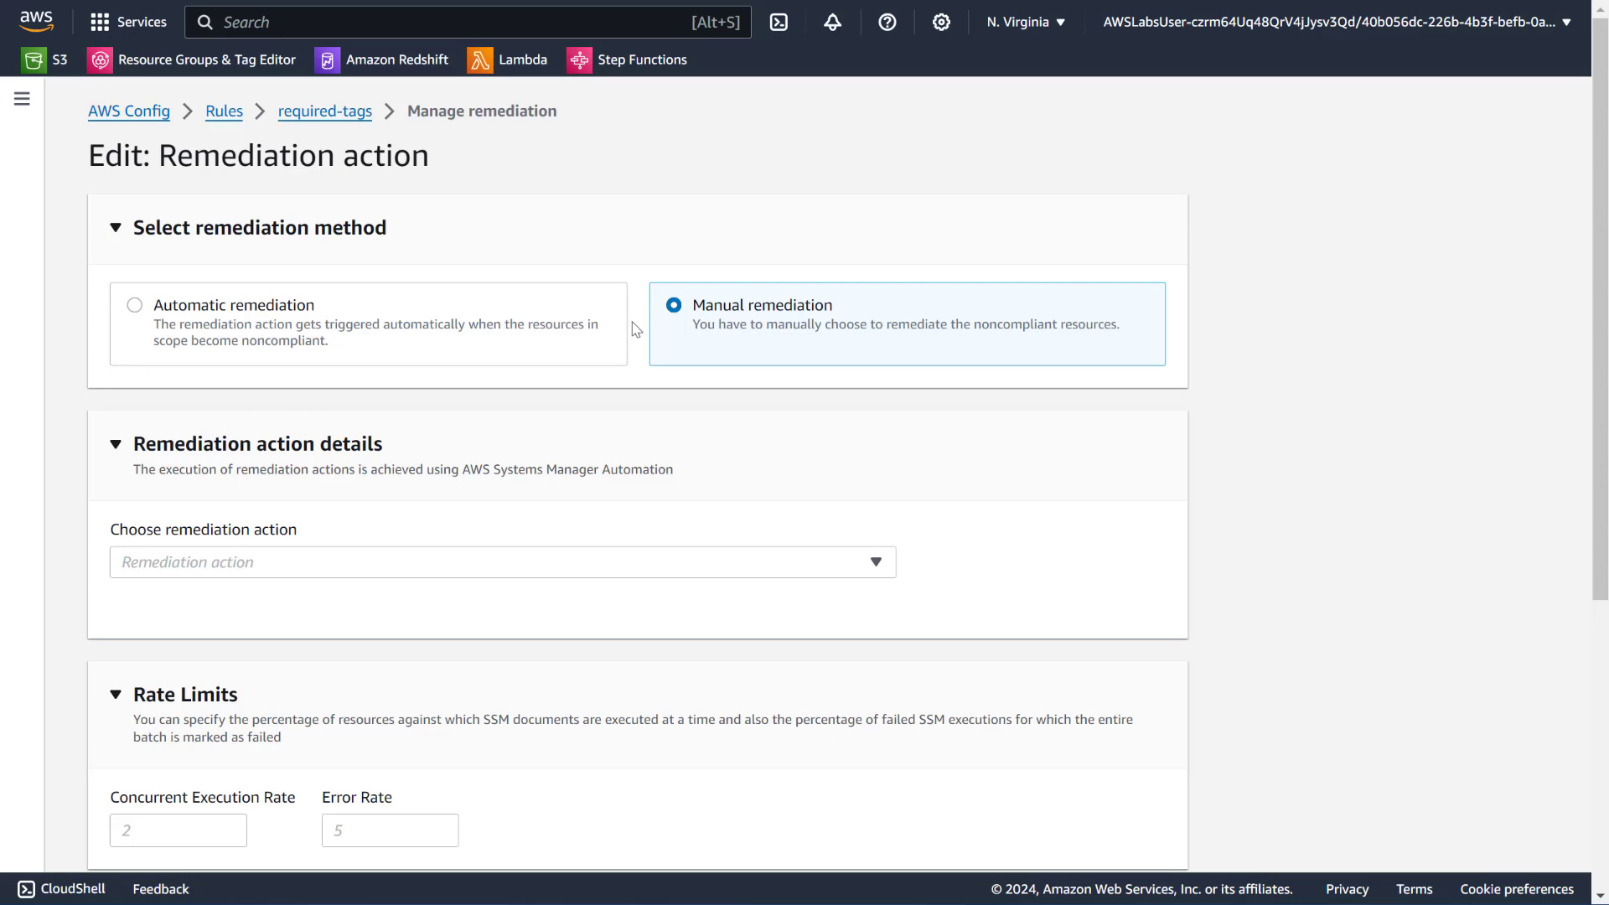
Choose Lab-TagProdInstances as the manual remediation action, read its description and try to save the changes.
scroll(237, 424, "down", 3)
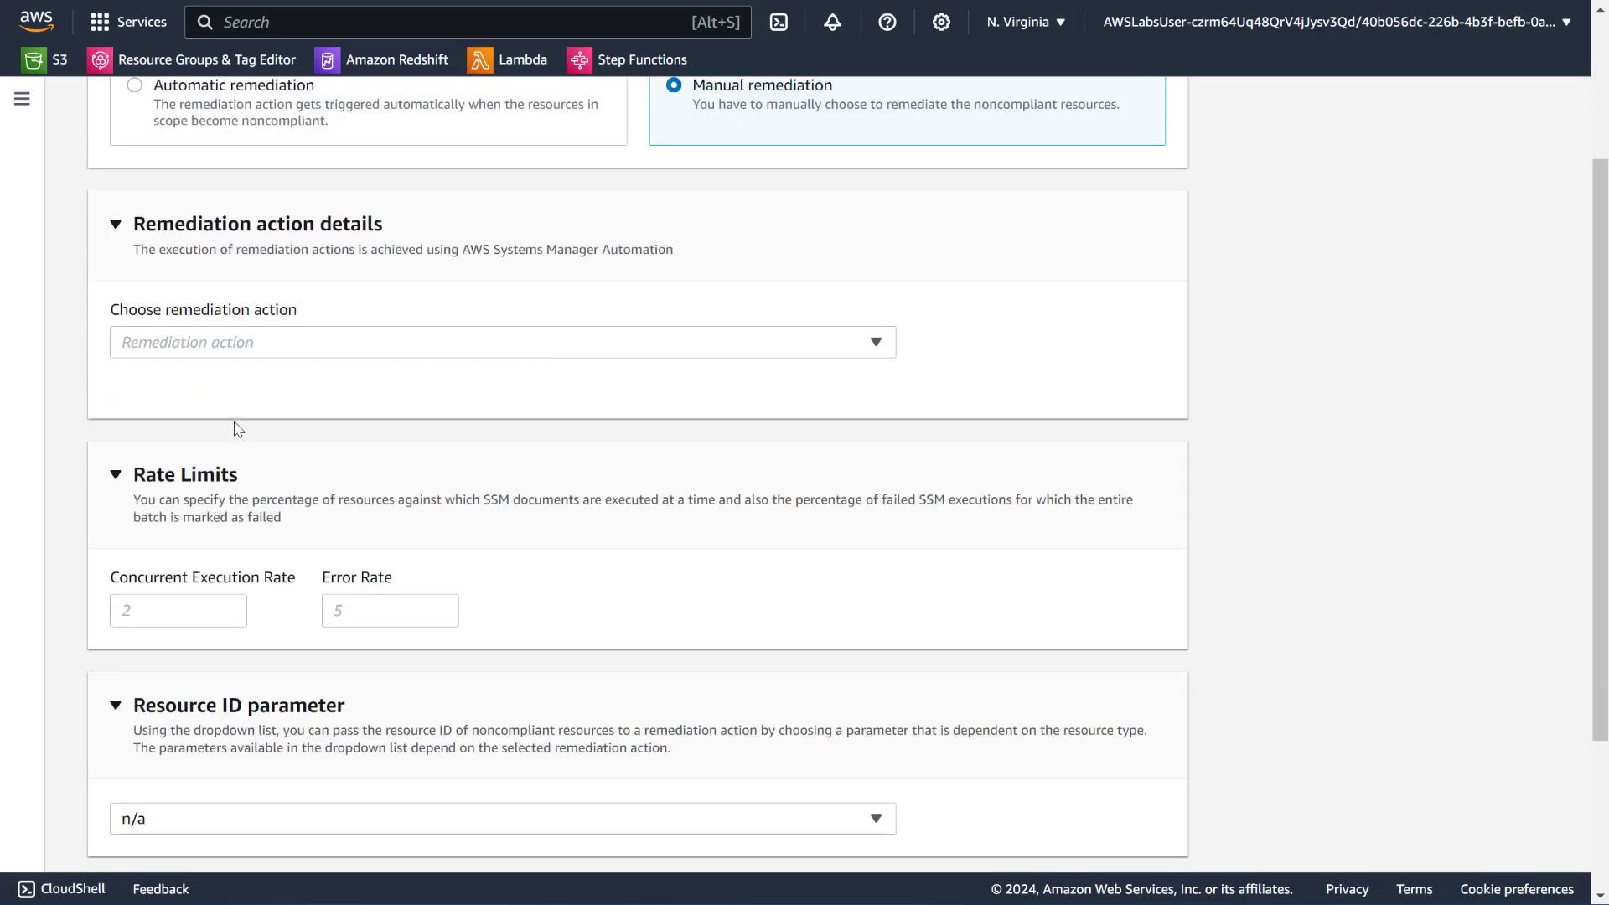
left_click(235, 350)
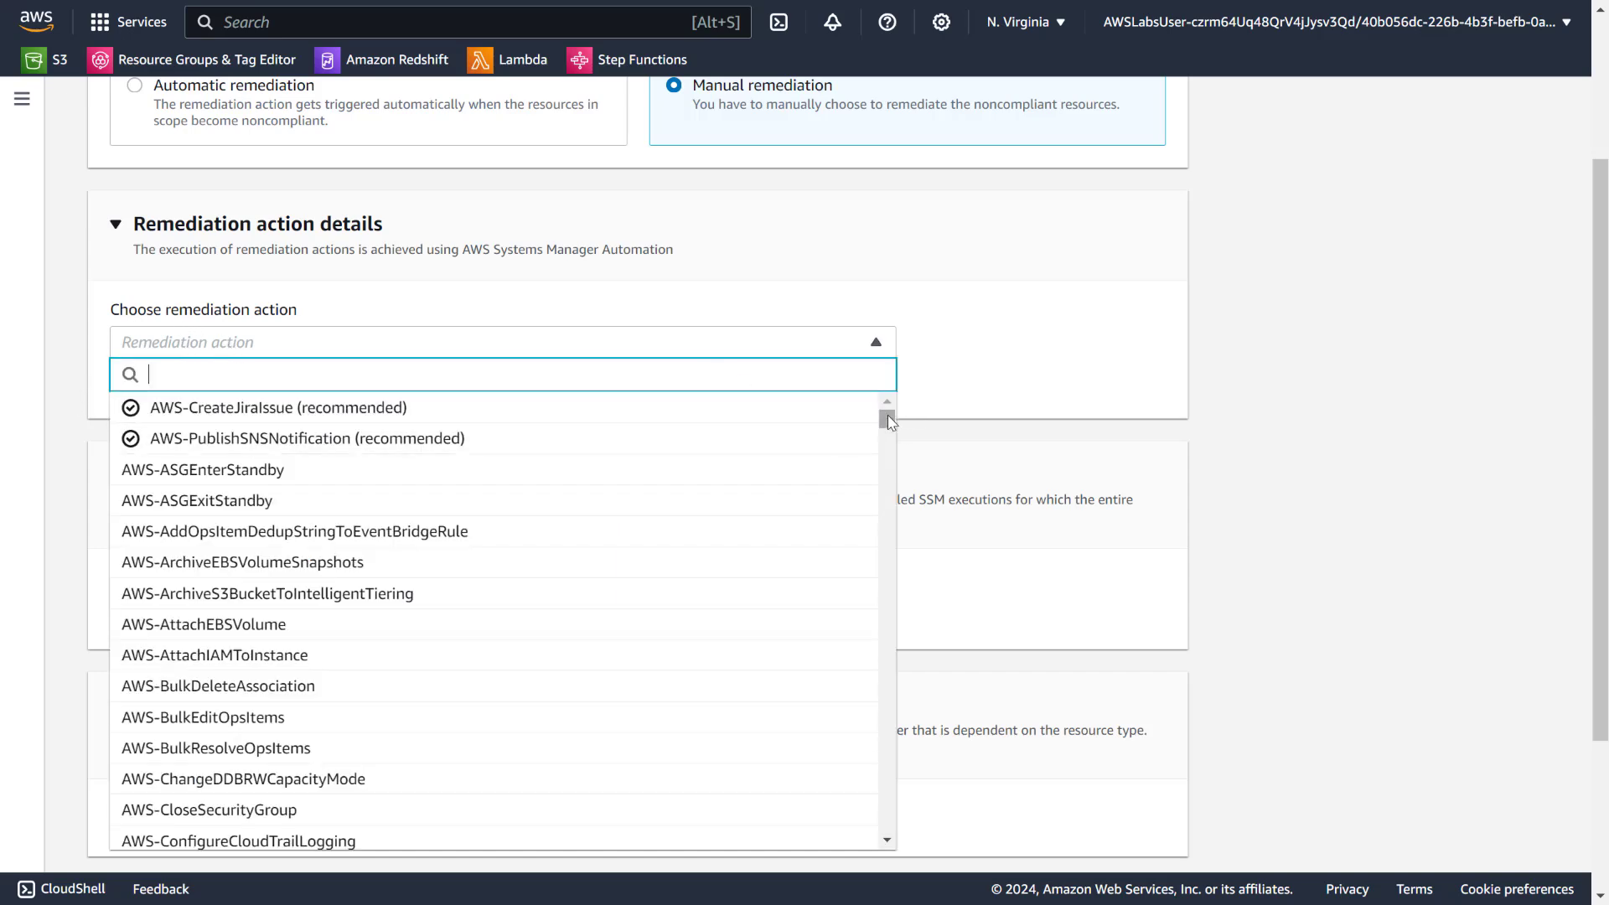
left_click_drag(888, 415, 888, 817)
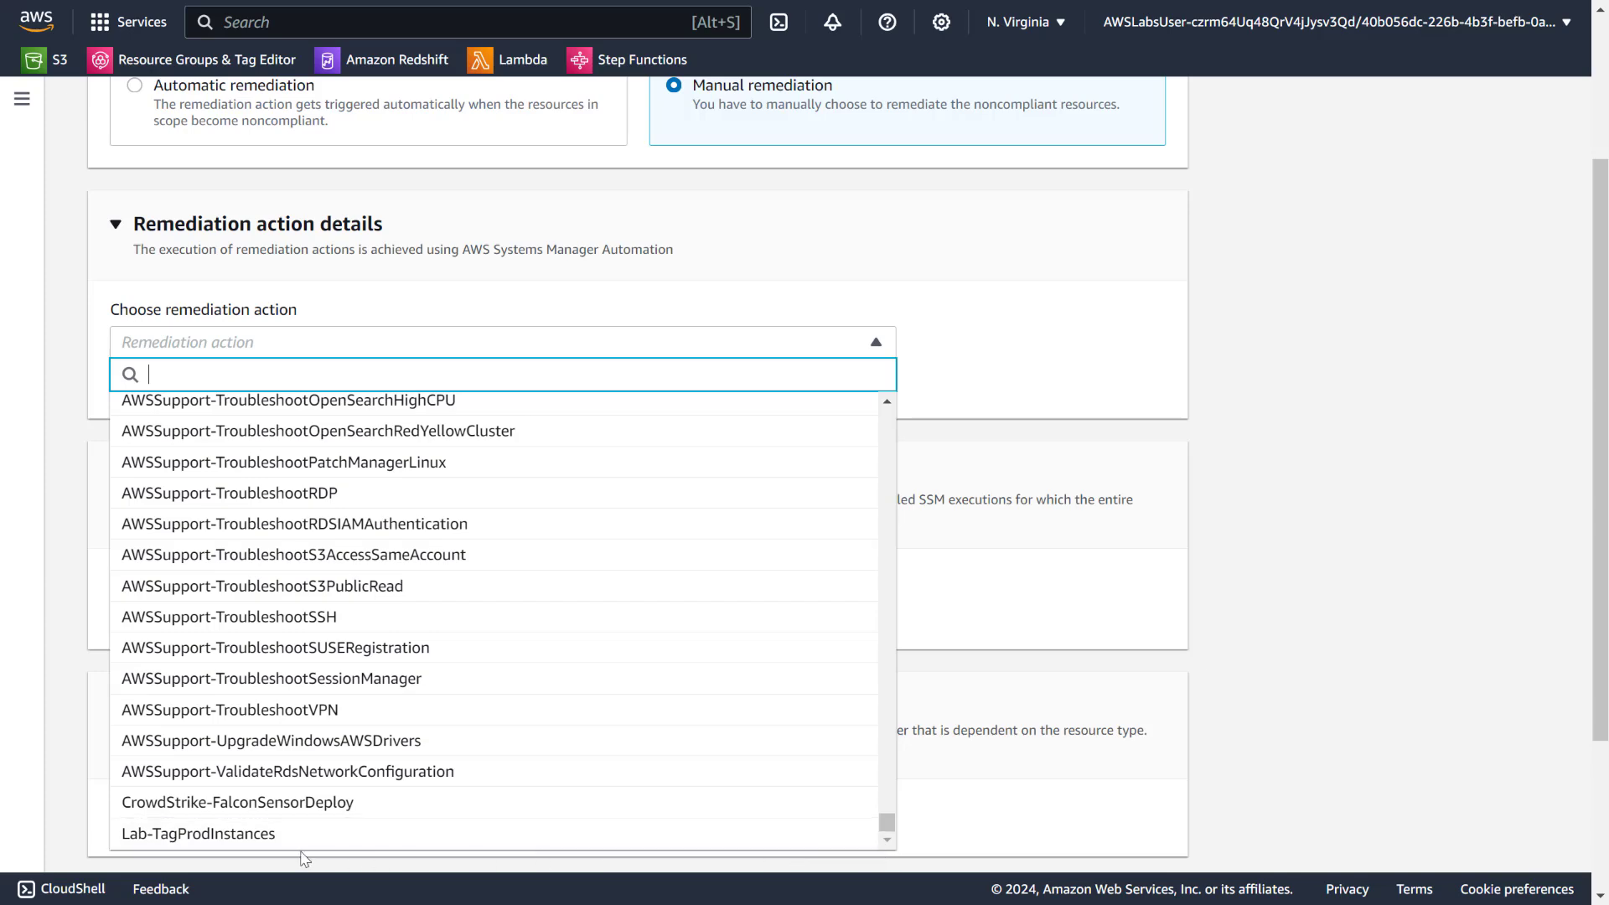
left_click(177, 836)
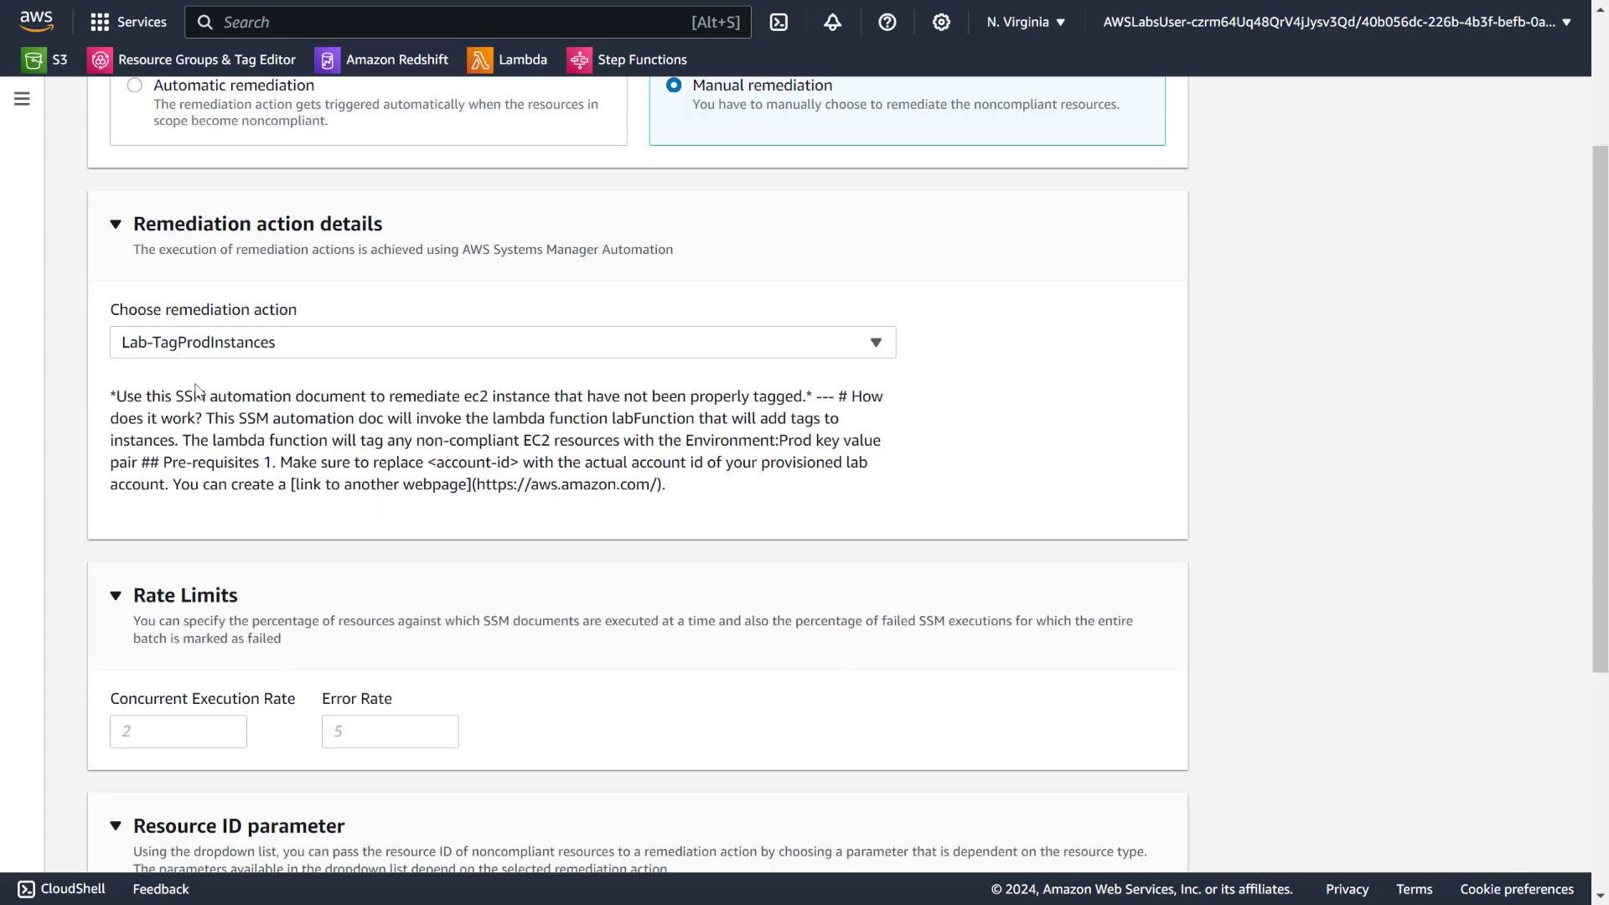
left_click_drag(173, 396, 326, 397)
scroll(326, 398, "down", 5)
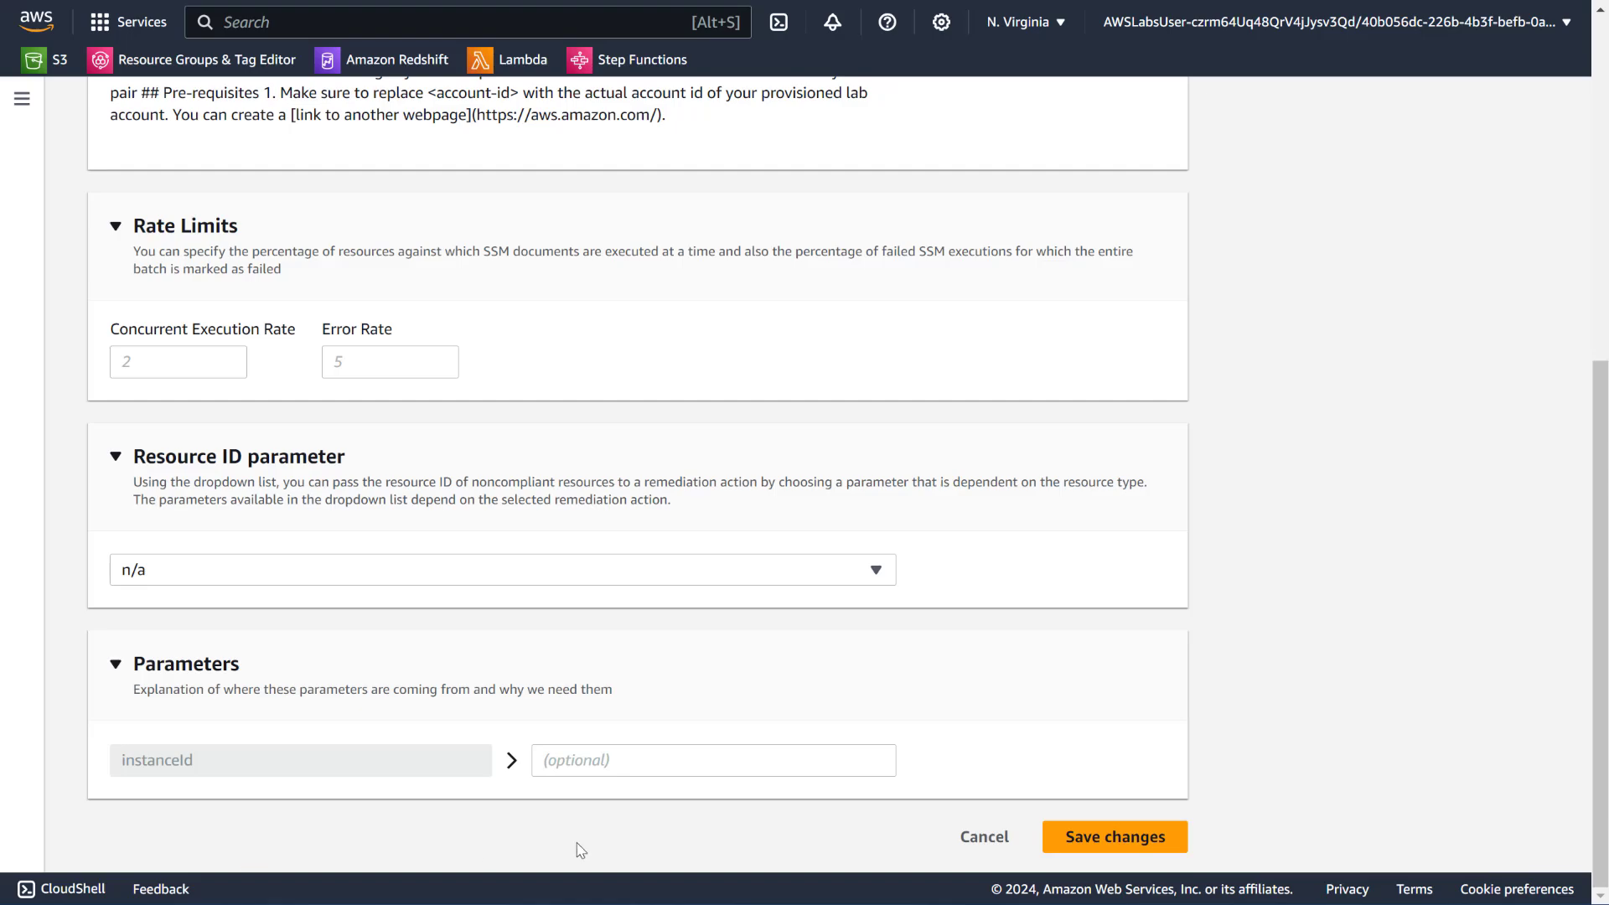
left_click(1145, 838)
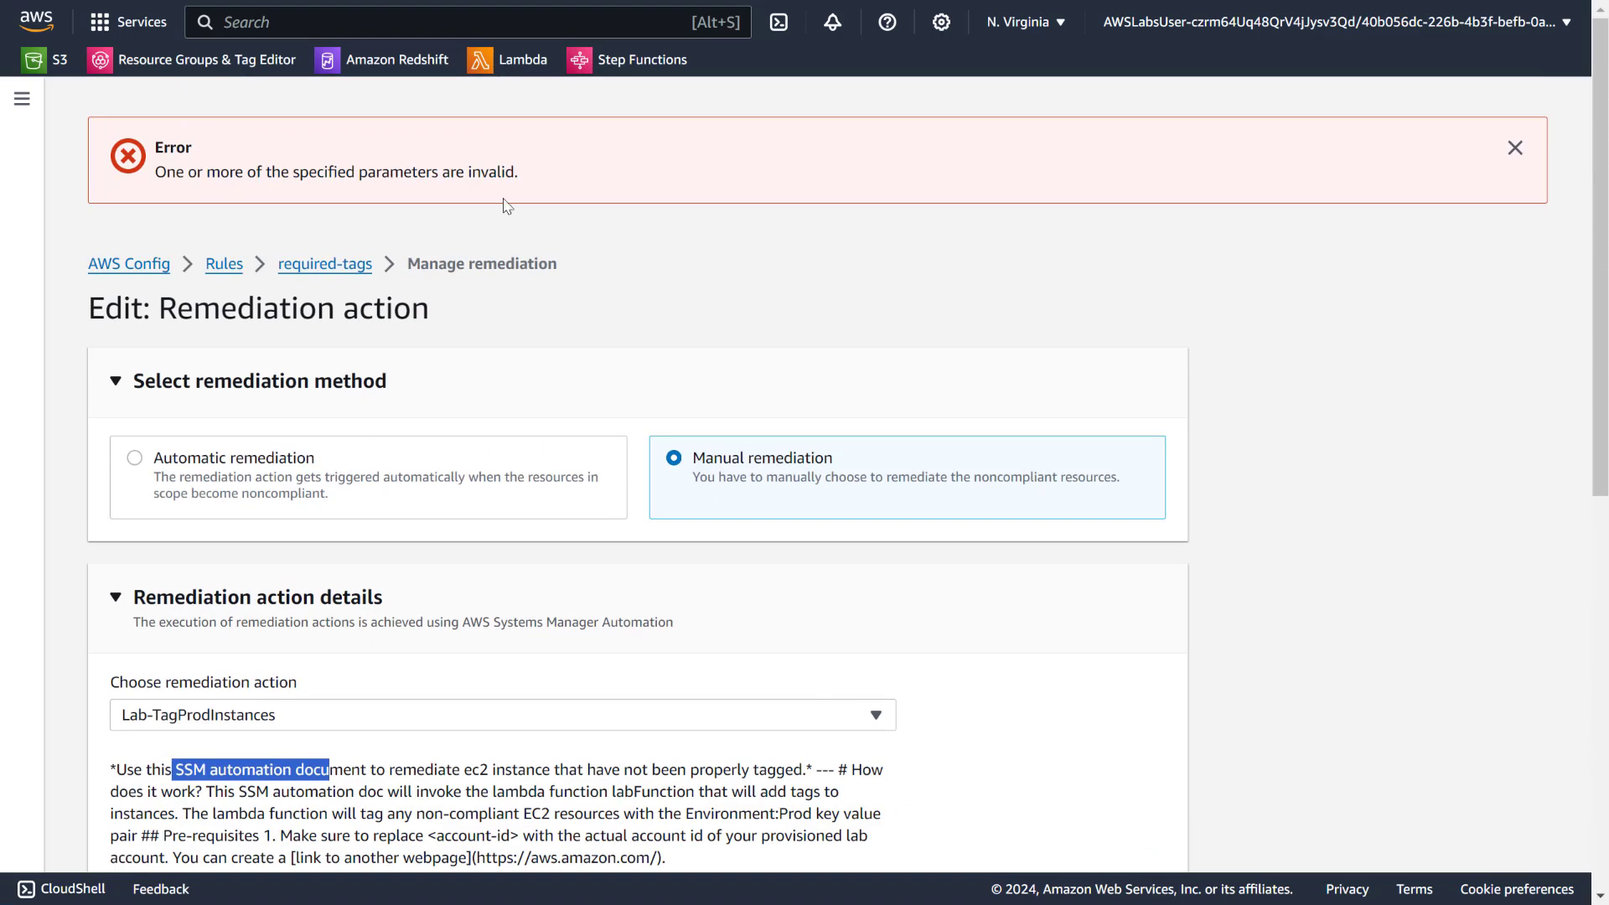
Set the remediation's resource ID parameter to instanceId and save the changes.
scroll(487, 248, "down", 9)
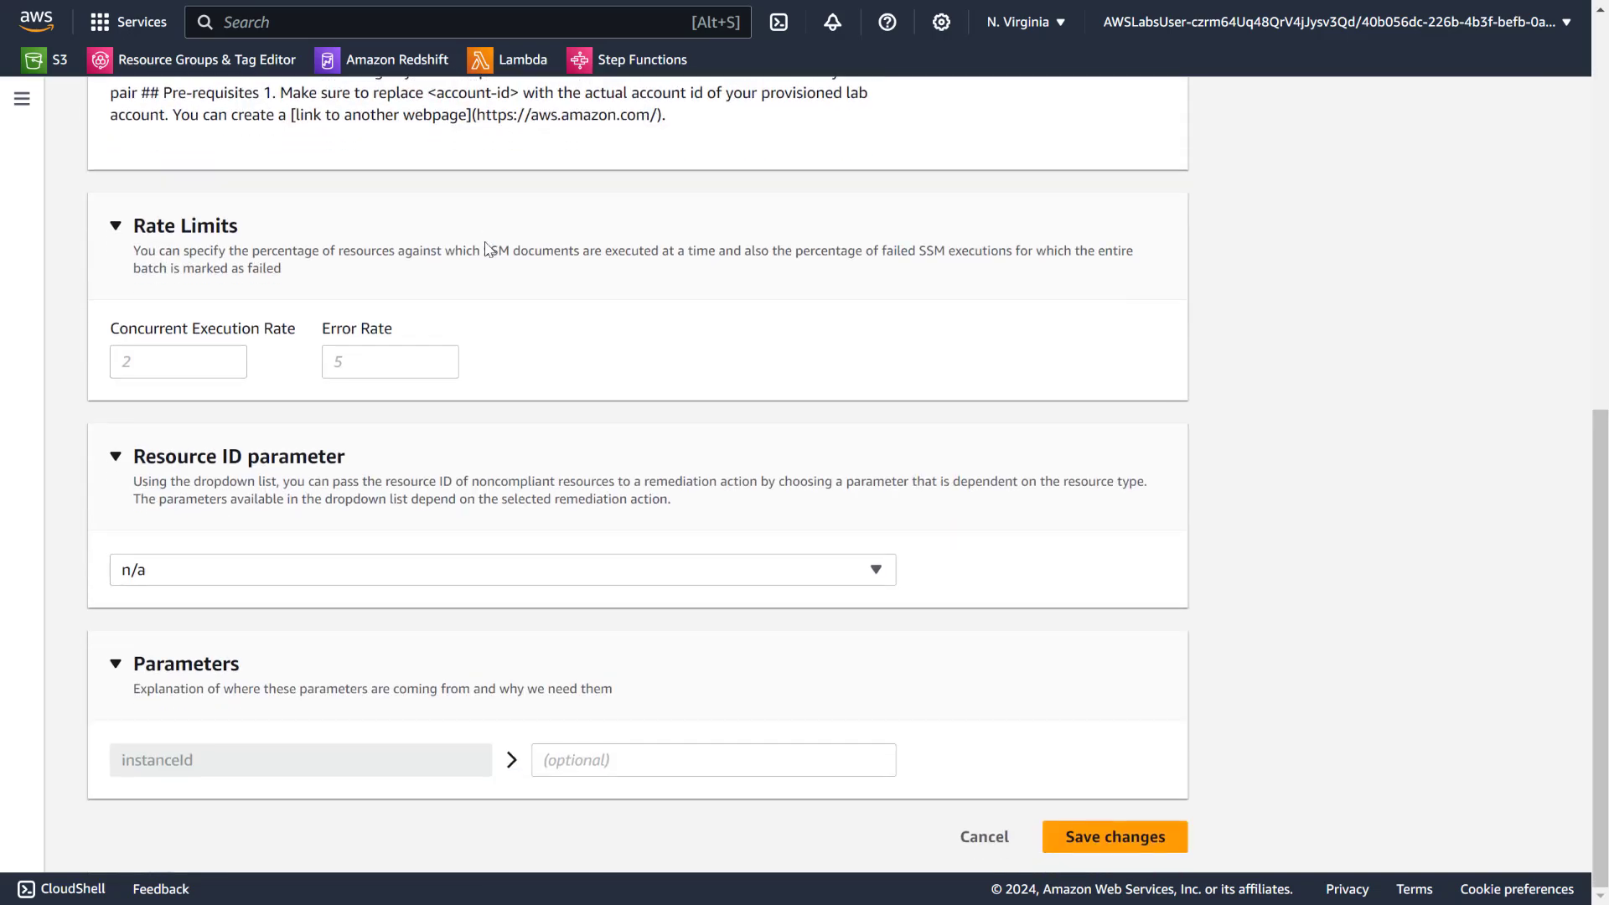
left_click(243, 571)
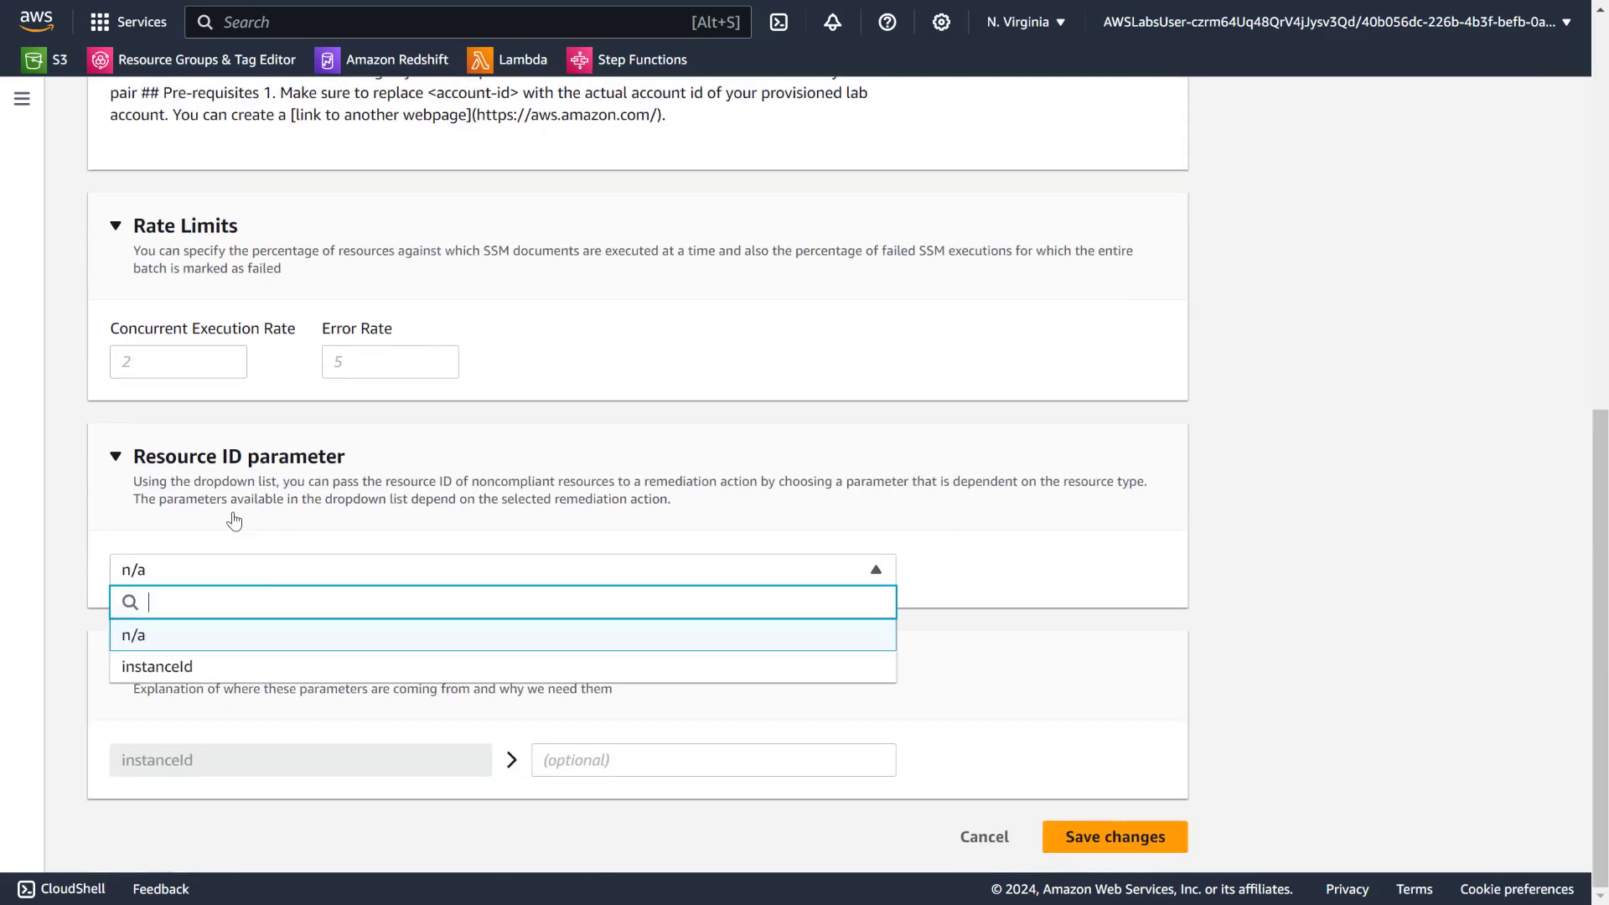
left_click(232, 667)
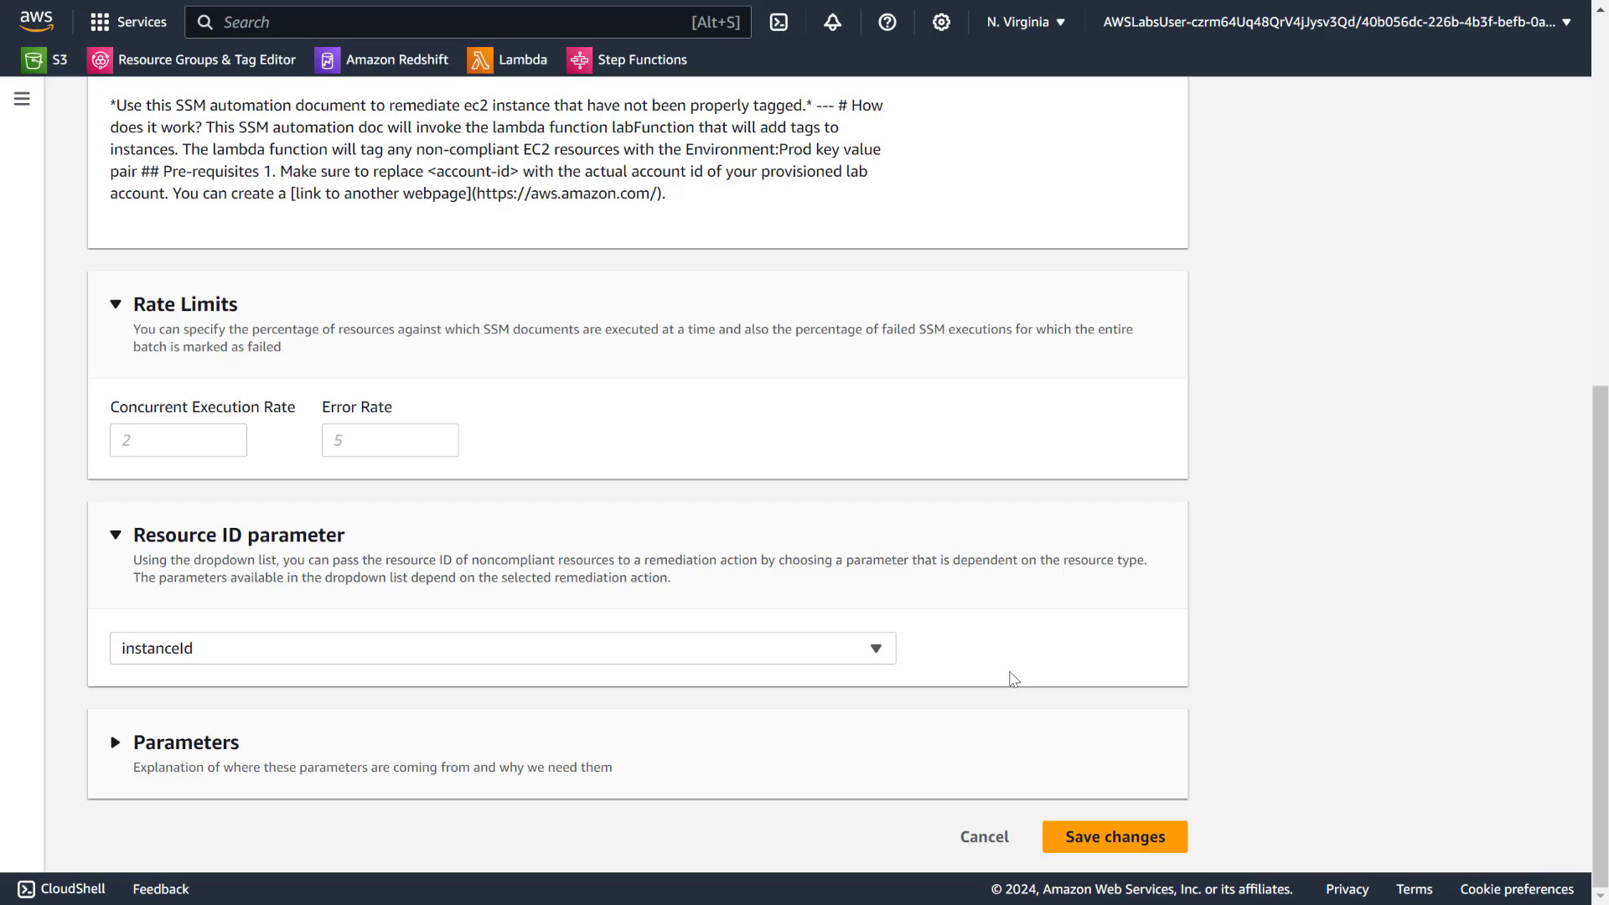
left_click(1105, 836)
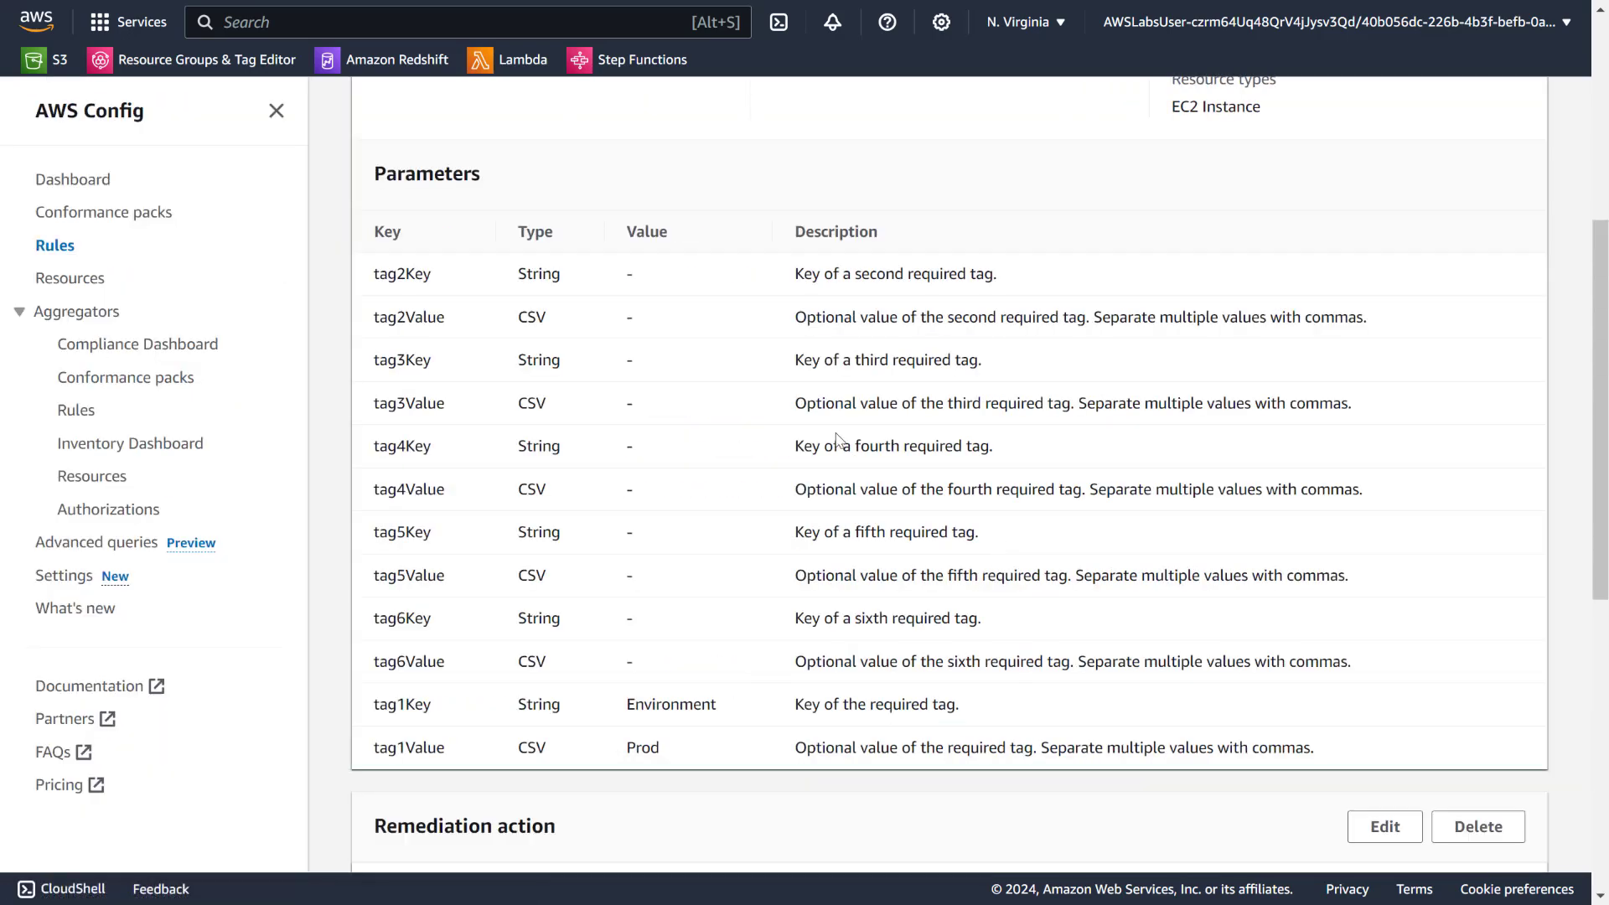
Review the rule's saved remediation action, then remediate noncompliant EC2 instance i-02c7c7fe30c836f36.
scroll(894, 438, "down", 8)
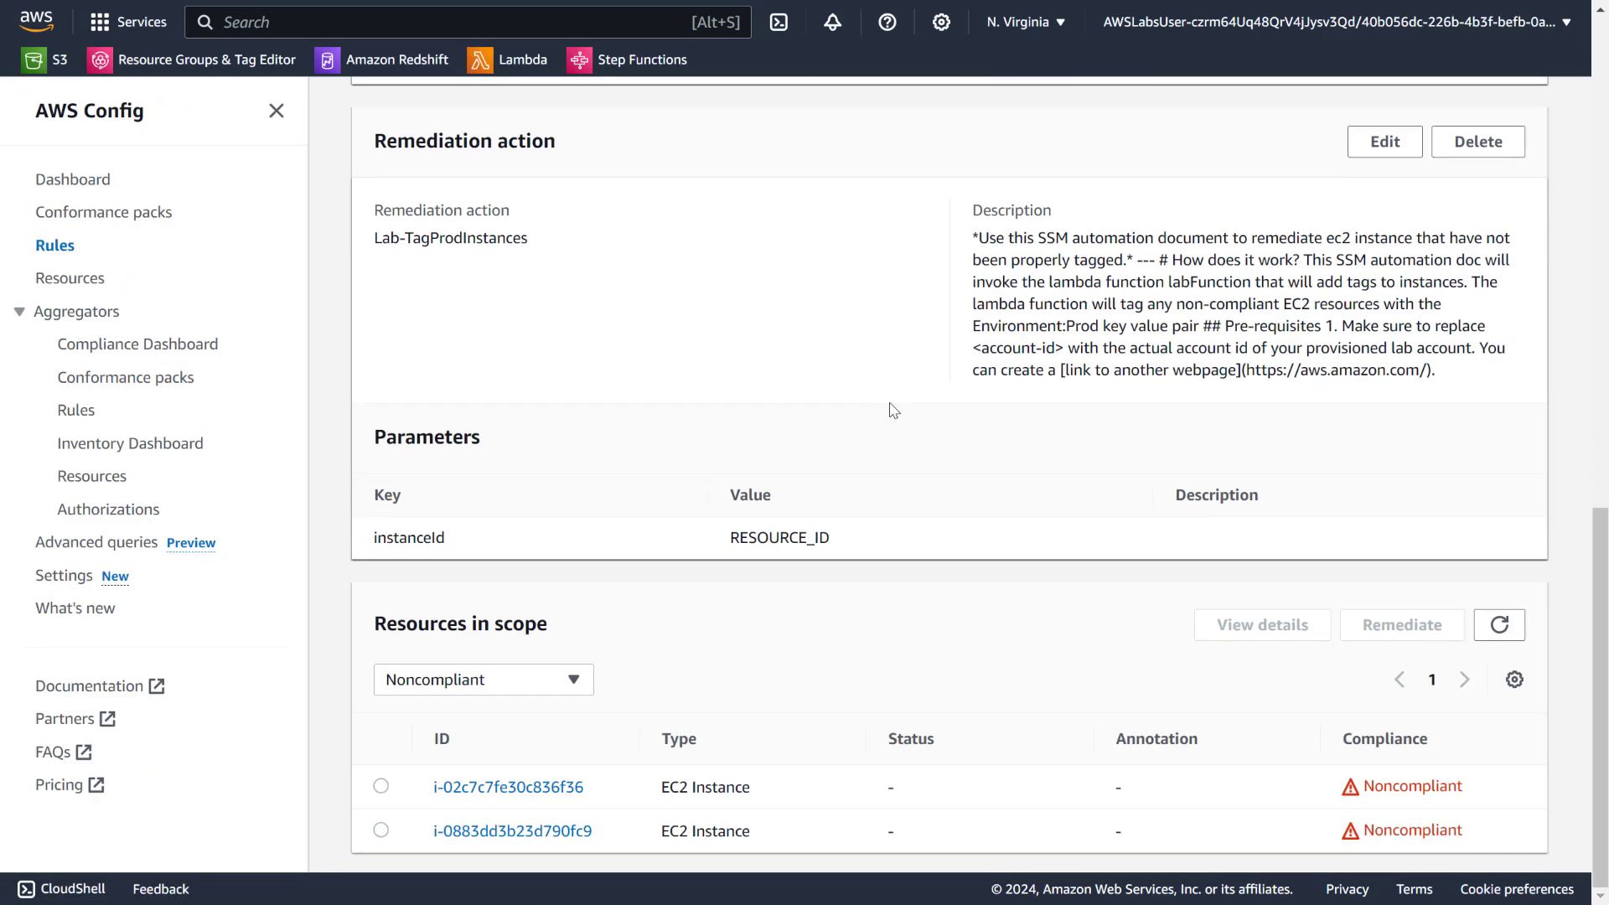
scroll(894, 411, "up", 10)
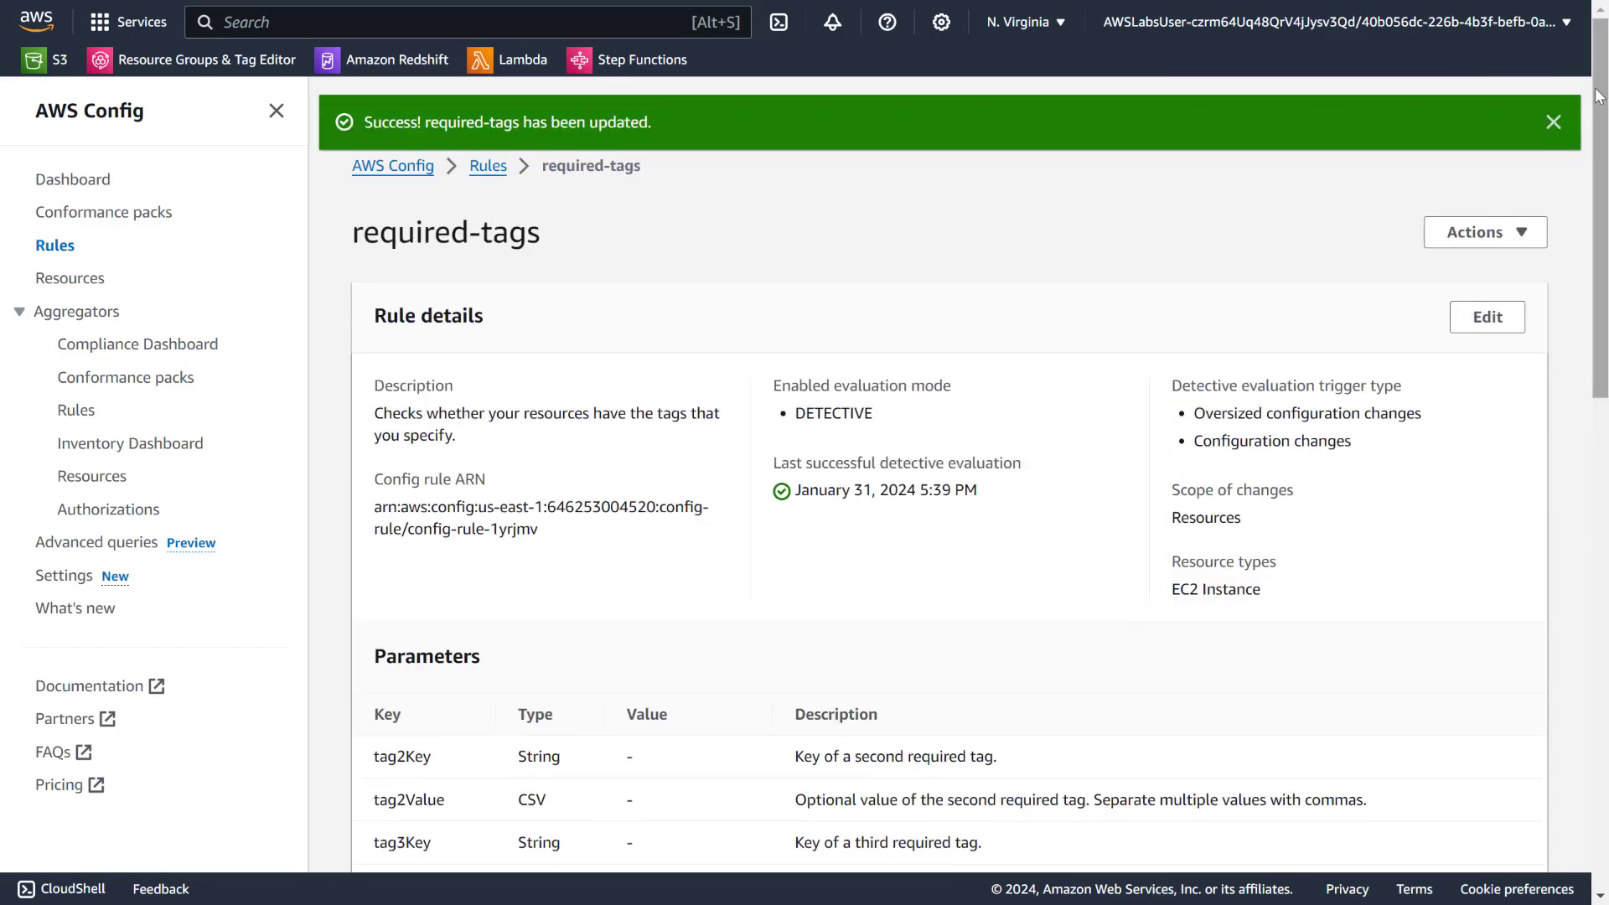
left_click(1553, 122)
scroll(1038, 663, "down", 10)
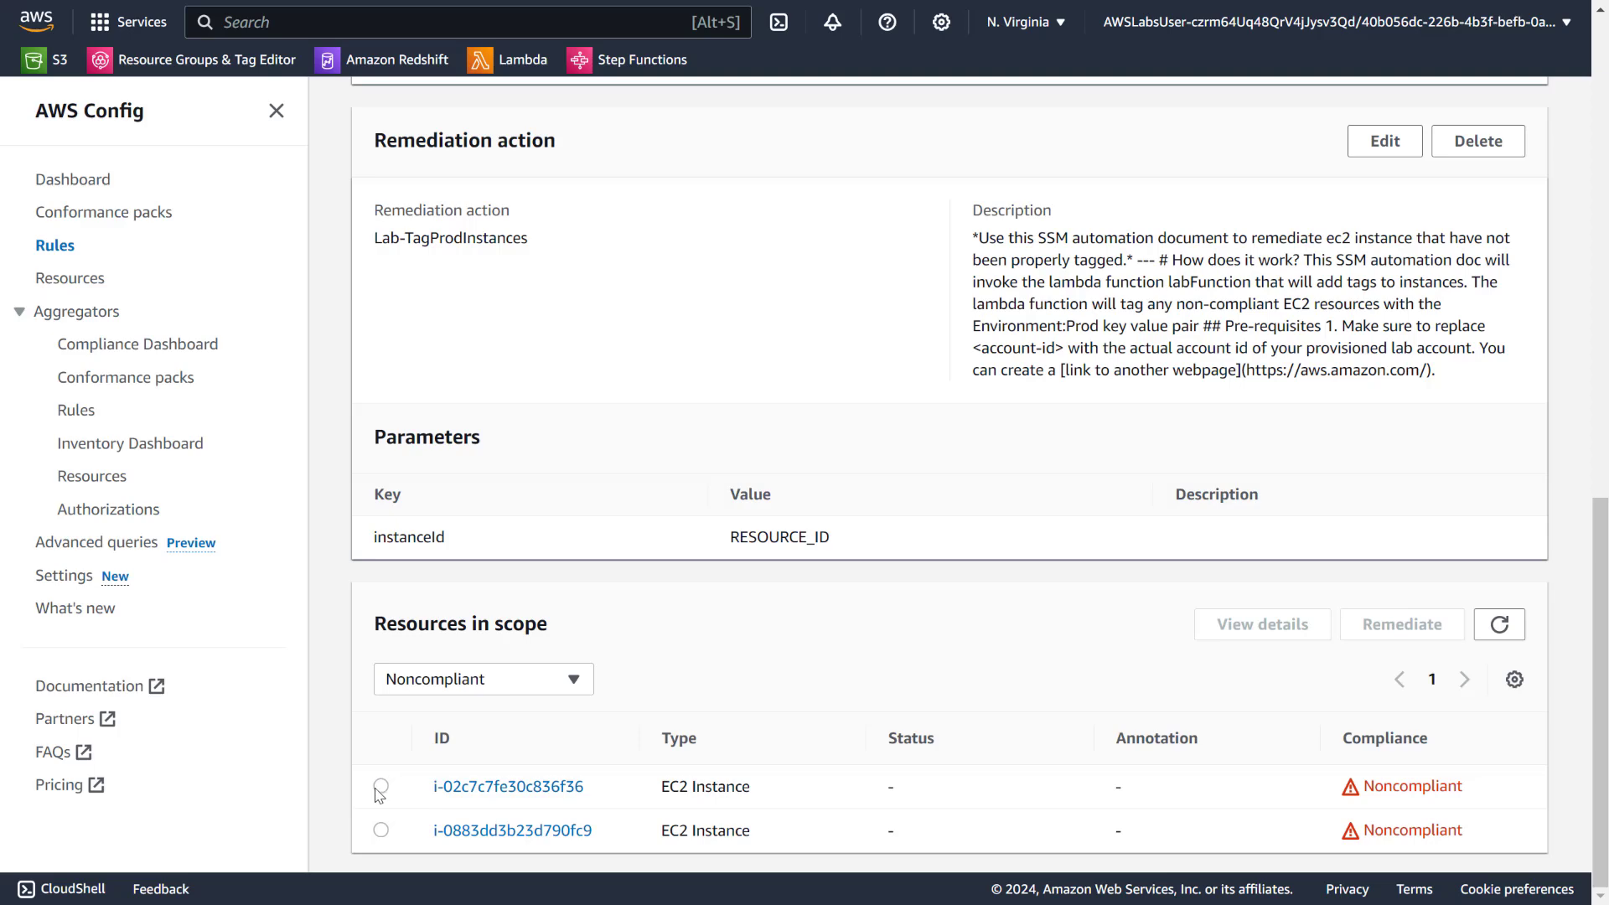
left_click(383, 786)
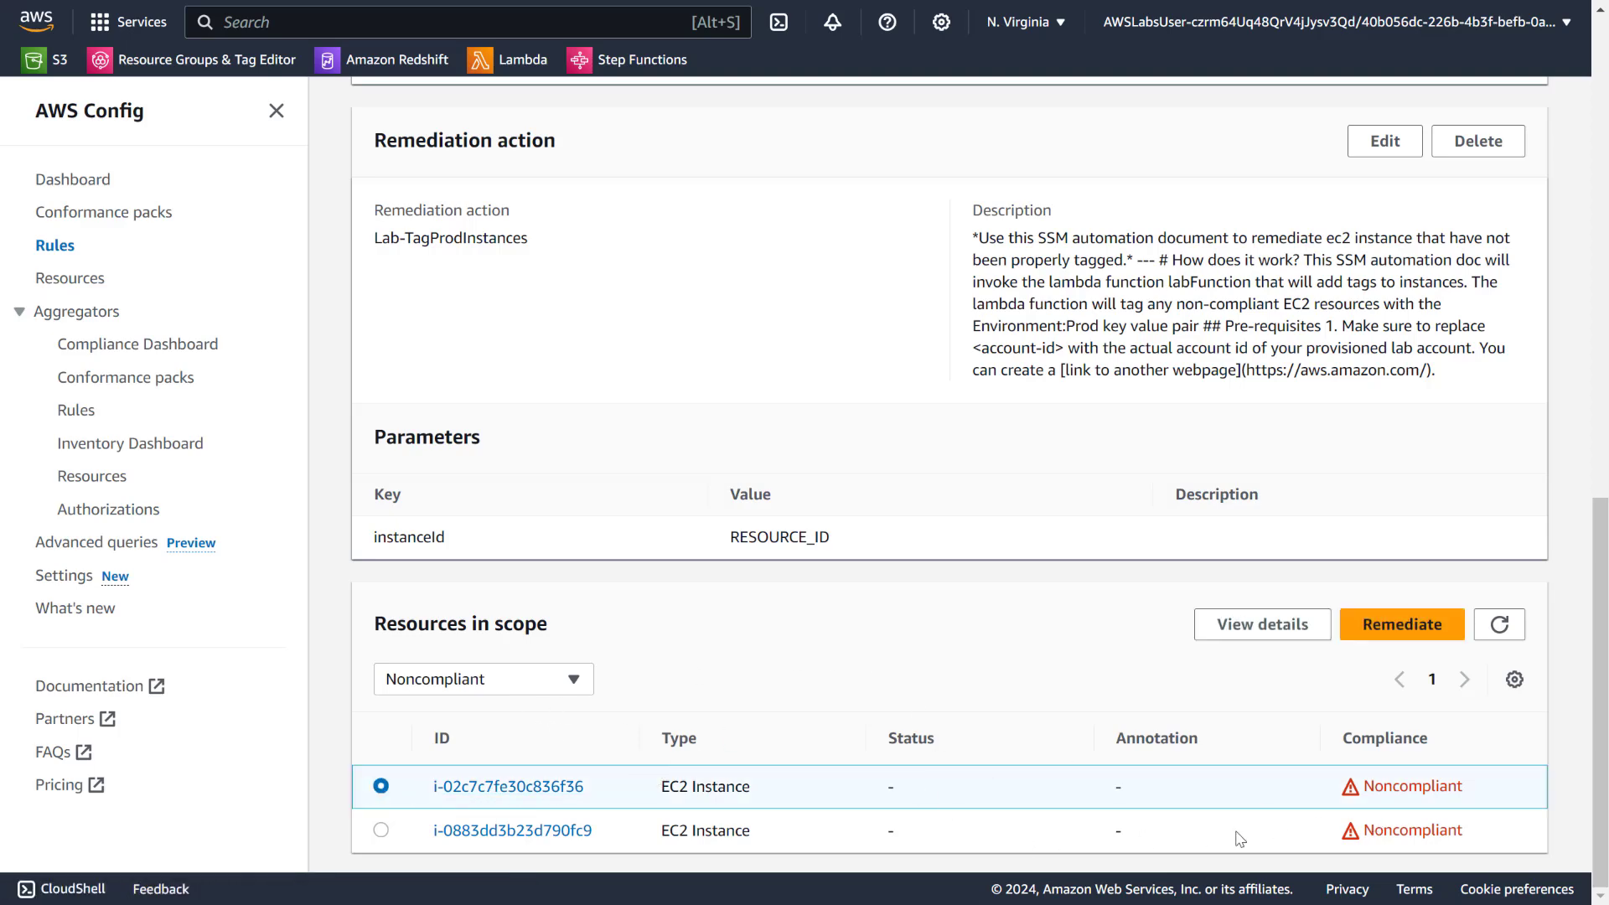
left_click(1410, 627)
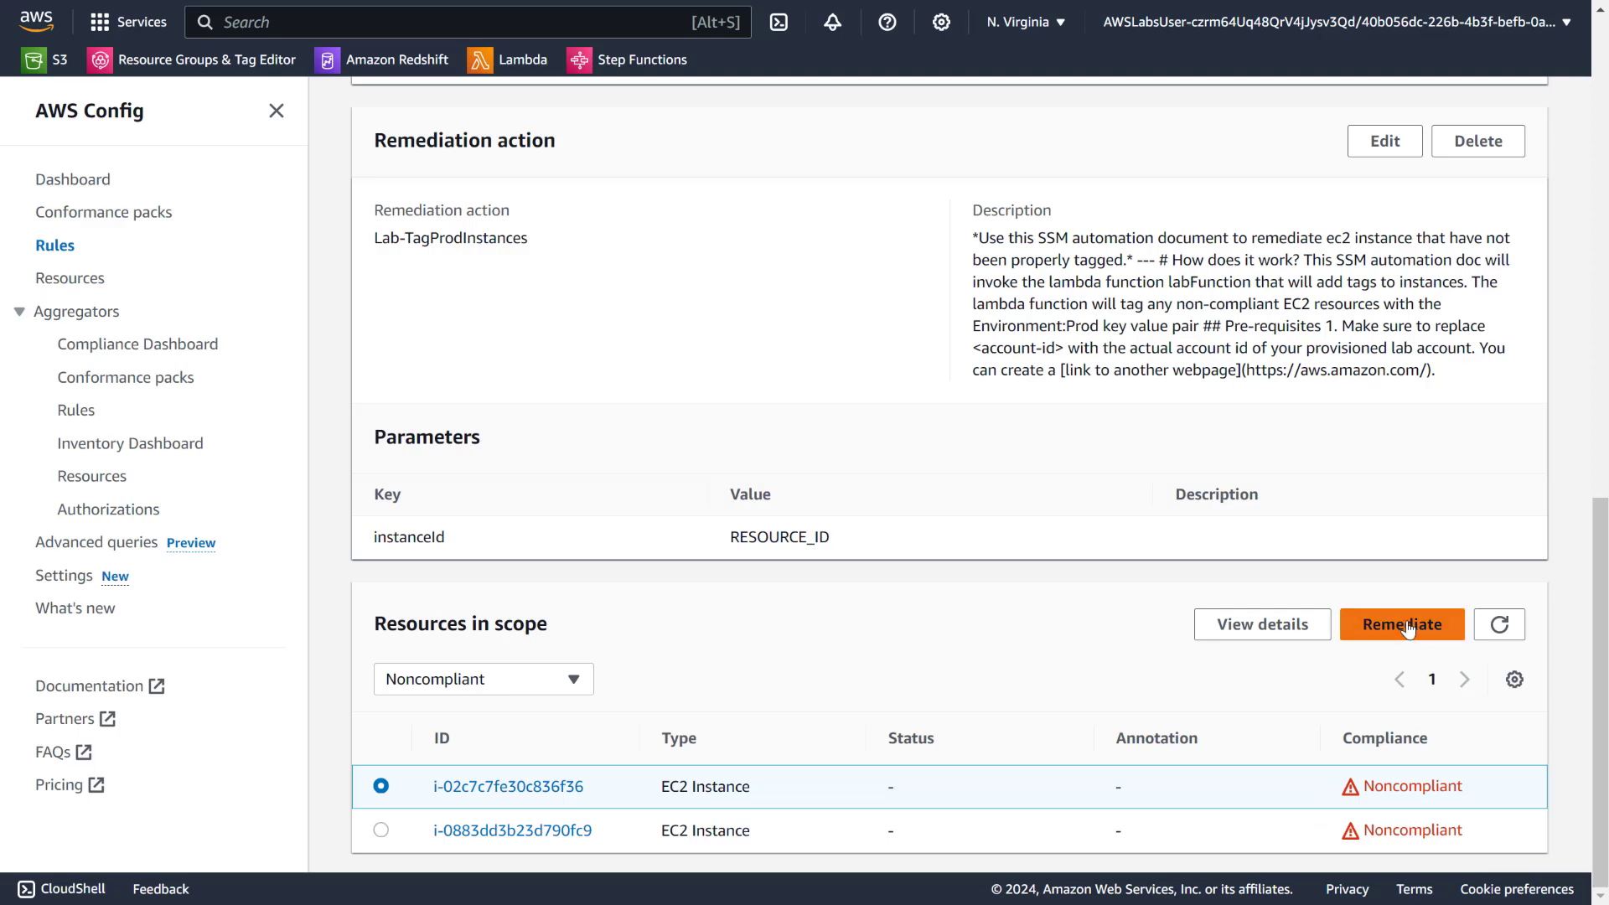
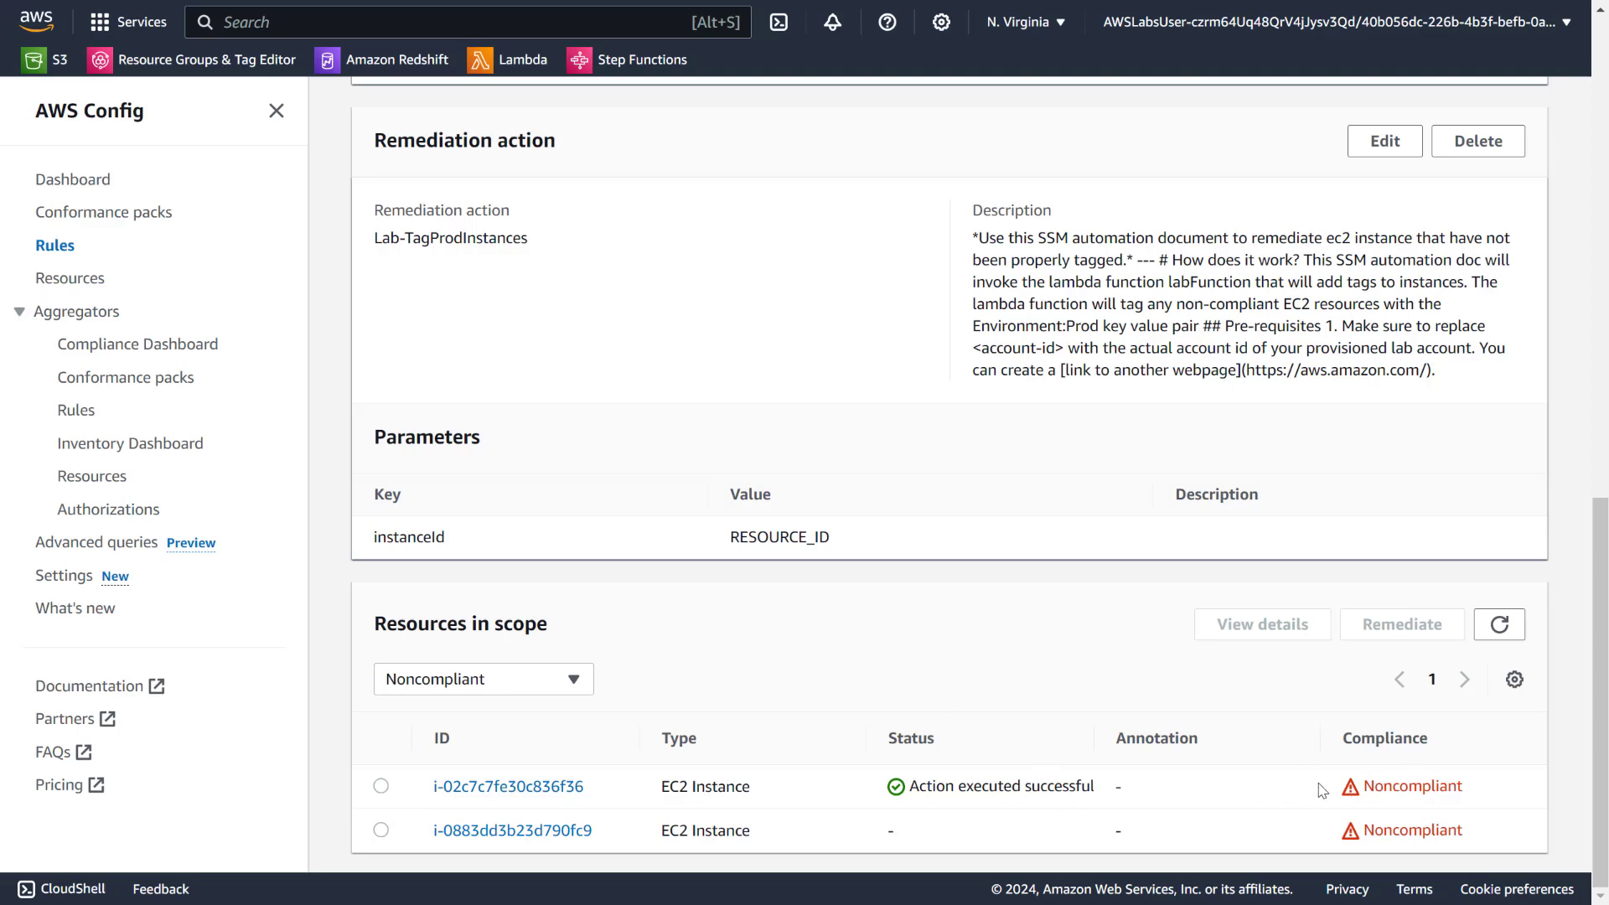
Check the remediated instance's status and compliance, refreshing the rule's resources in scope.
left_click_drag(1479, 796, 1358, 788)
double_click(1056, 788)
left_click(1056, 788)
left_click(1275, 757)
left_click(1498, 629)
left_click(1496, 626)
Switch to the EC2 instances page, refresh it and check HR-AppServer's tags for the Environment tag.
key("F11")
left_click(400, 25)
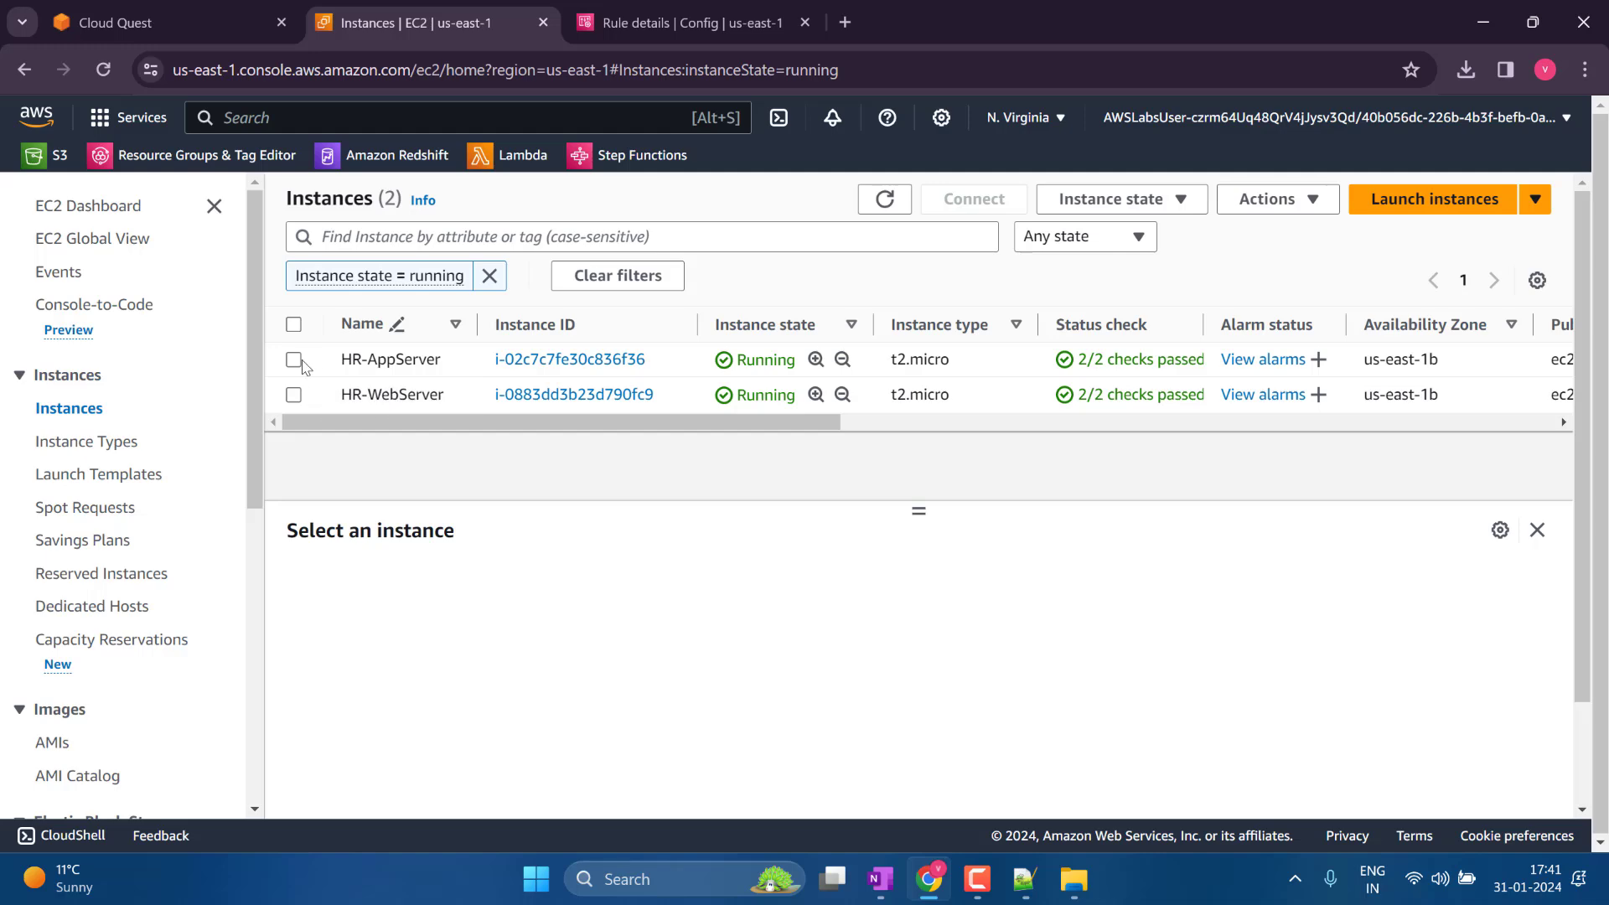
left_click(335, 360)
left_click(1066, 578)
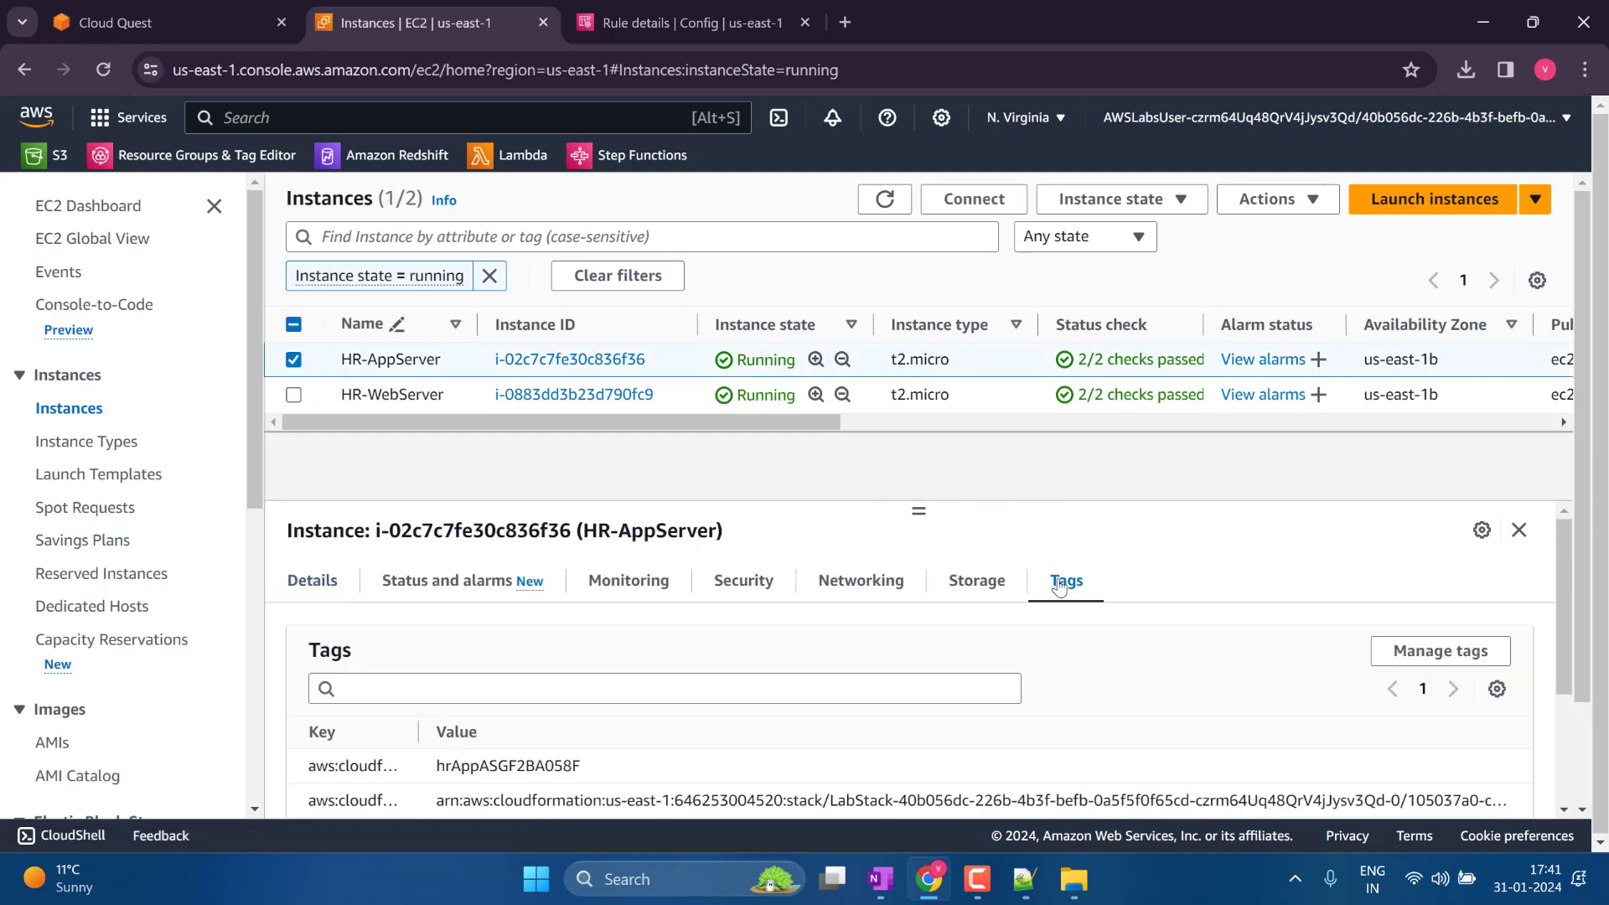
scroll(1058, 570, "down", 3)
scroll(658, 726, "down", 1)
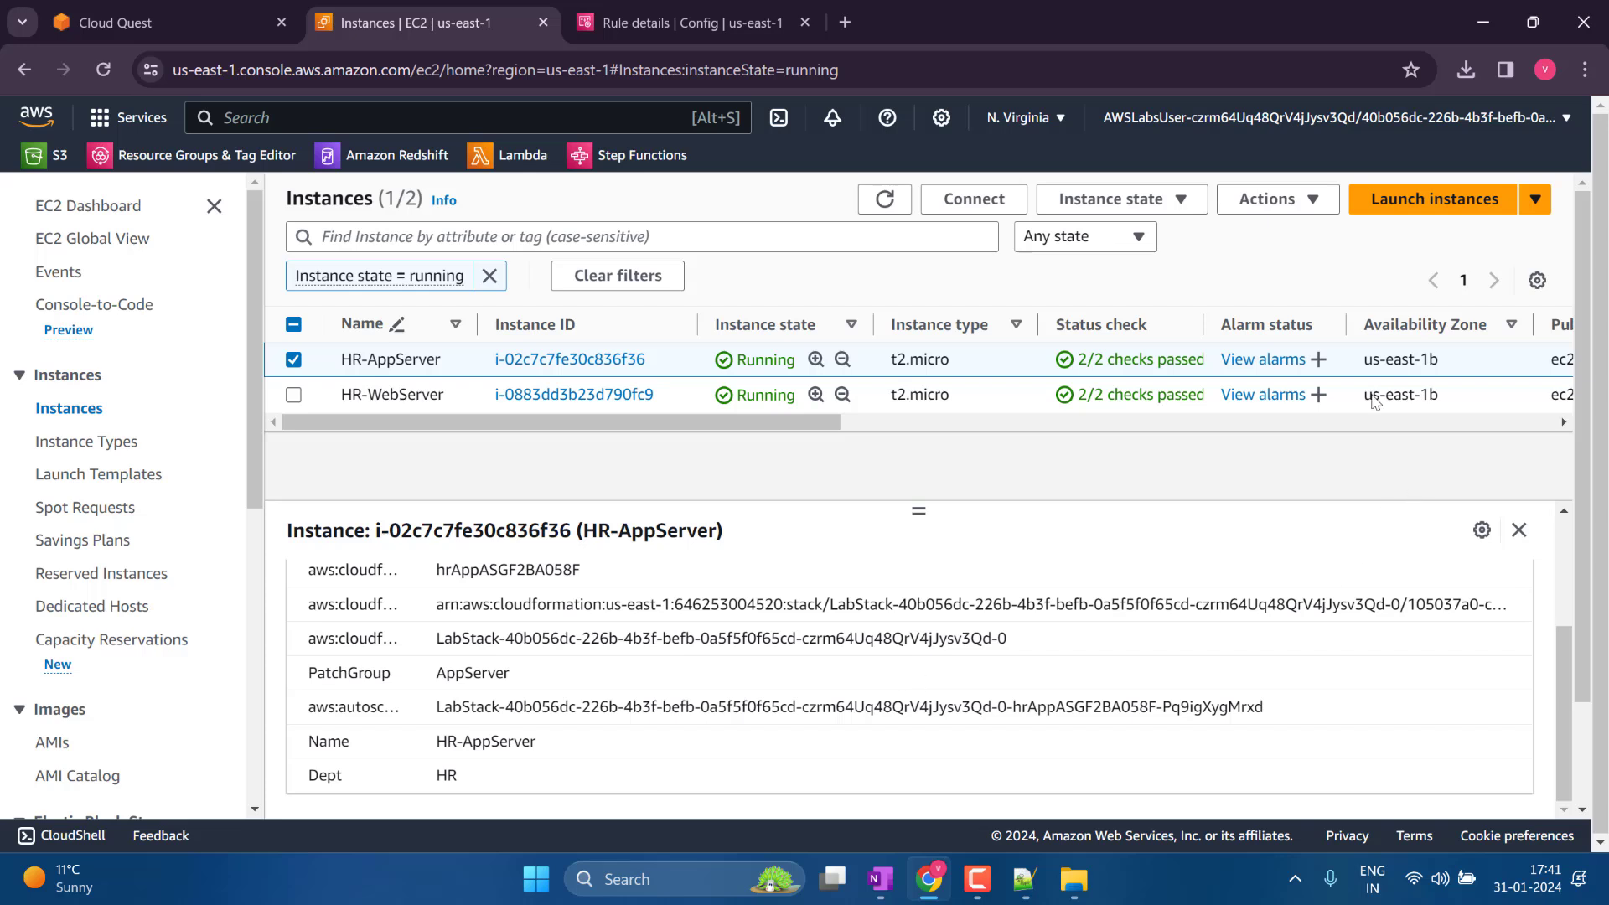
left_click(885, 199)
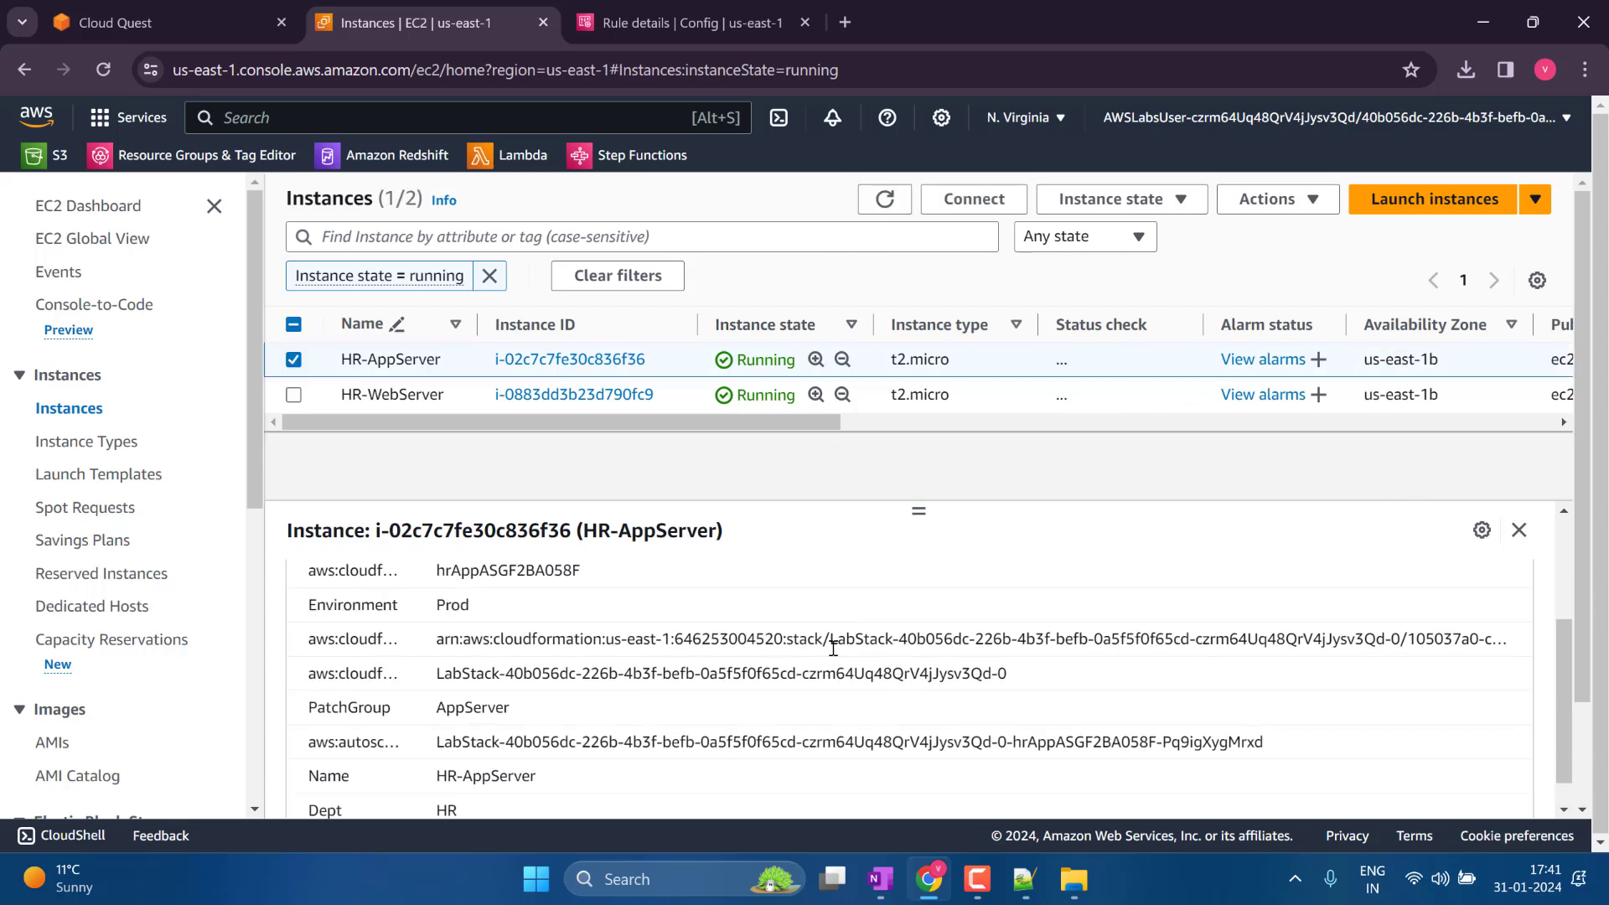
scroll(833, 647, "down", 1)
left_click_drag(517, 584, 291, 568)
Return to the required-tags rule, refresh its resources in scope and compare them with the instances listed in EC2.
left_click(592, 23)
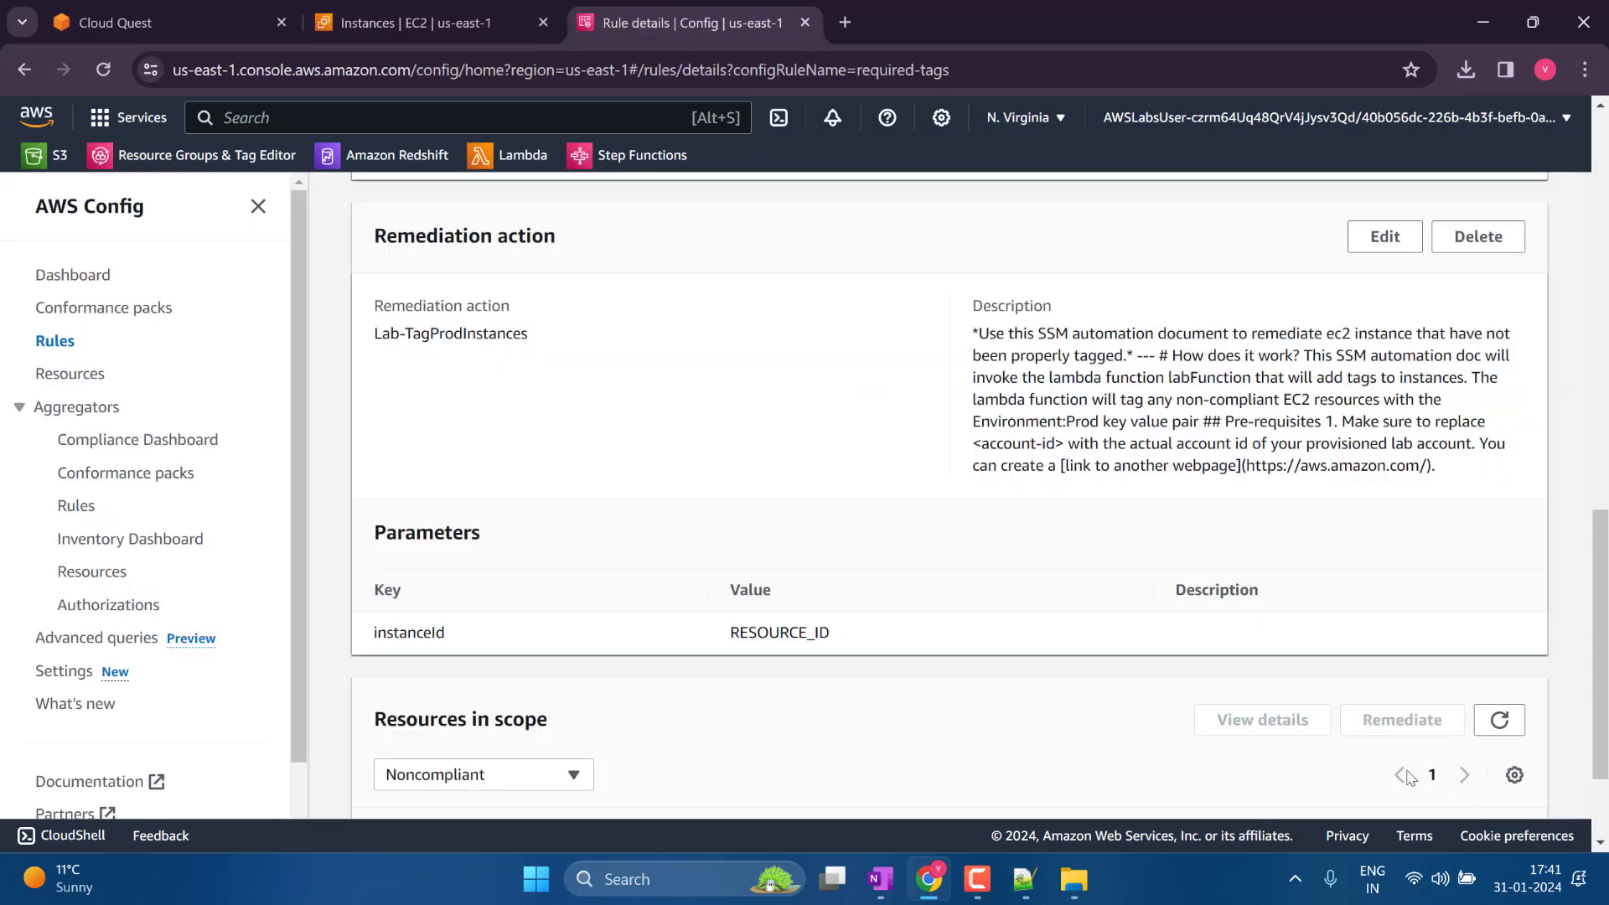
scroll(1425, 737, "down", 2)
left_click(1500, 569)
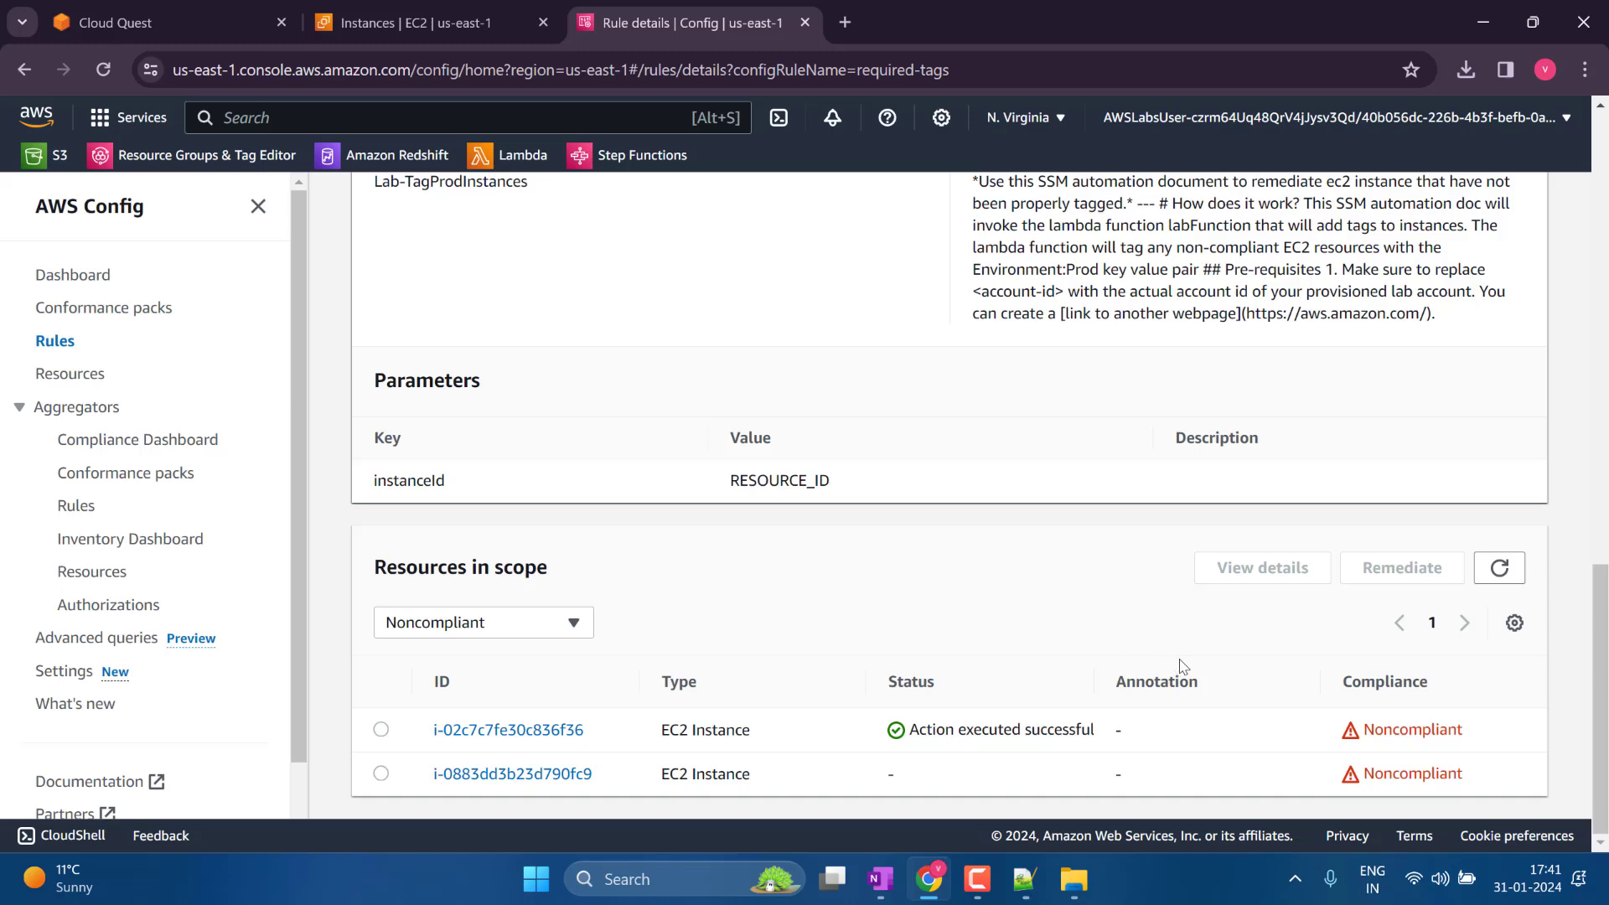
left_click(357, 16)
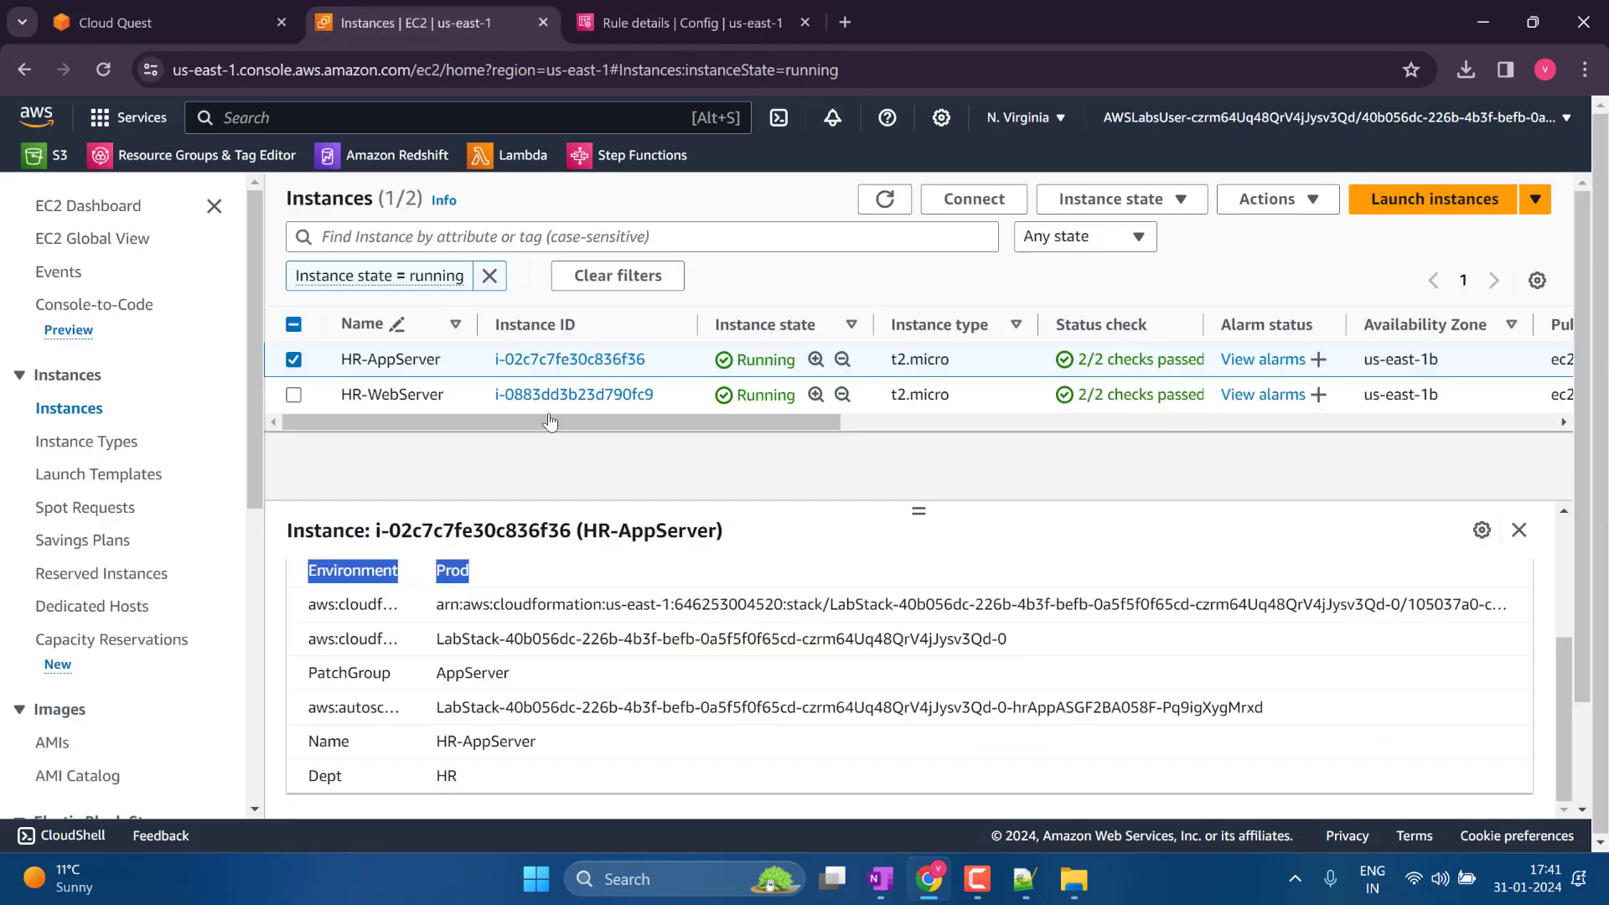
left_click(676, 34)
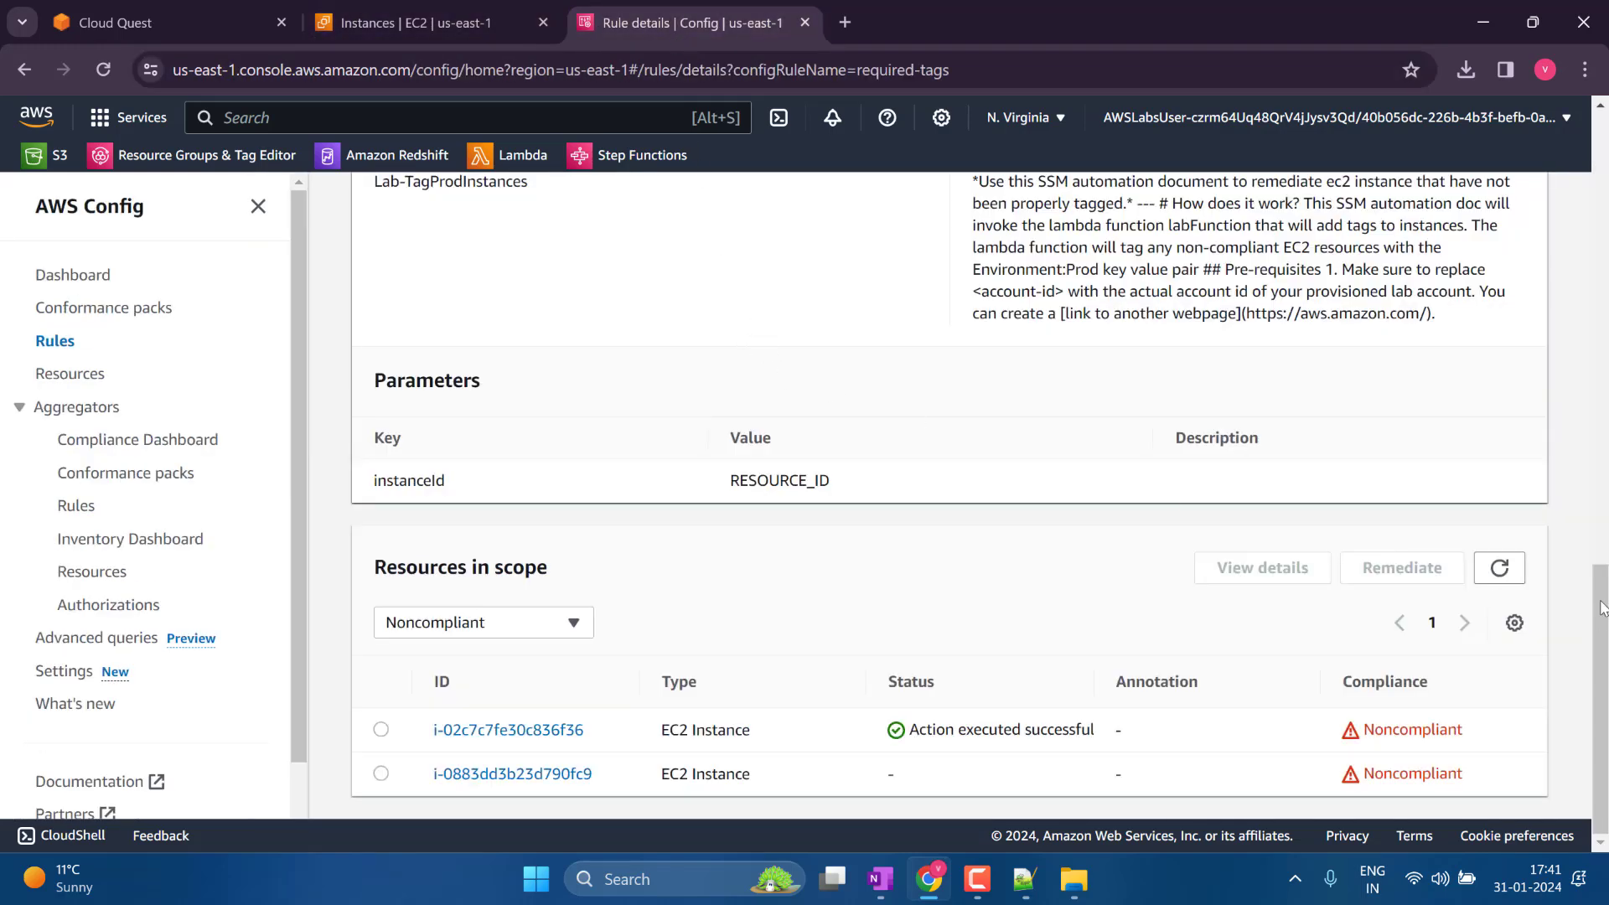
Refresh the noncompliant resources repeatedly to check for updated compliance, then return to the rule details.
left_click(1500, 570)
left_click(1500, 570)
left_click(1500, 570)
left_click(381, 730)
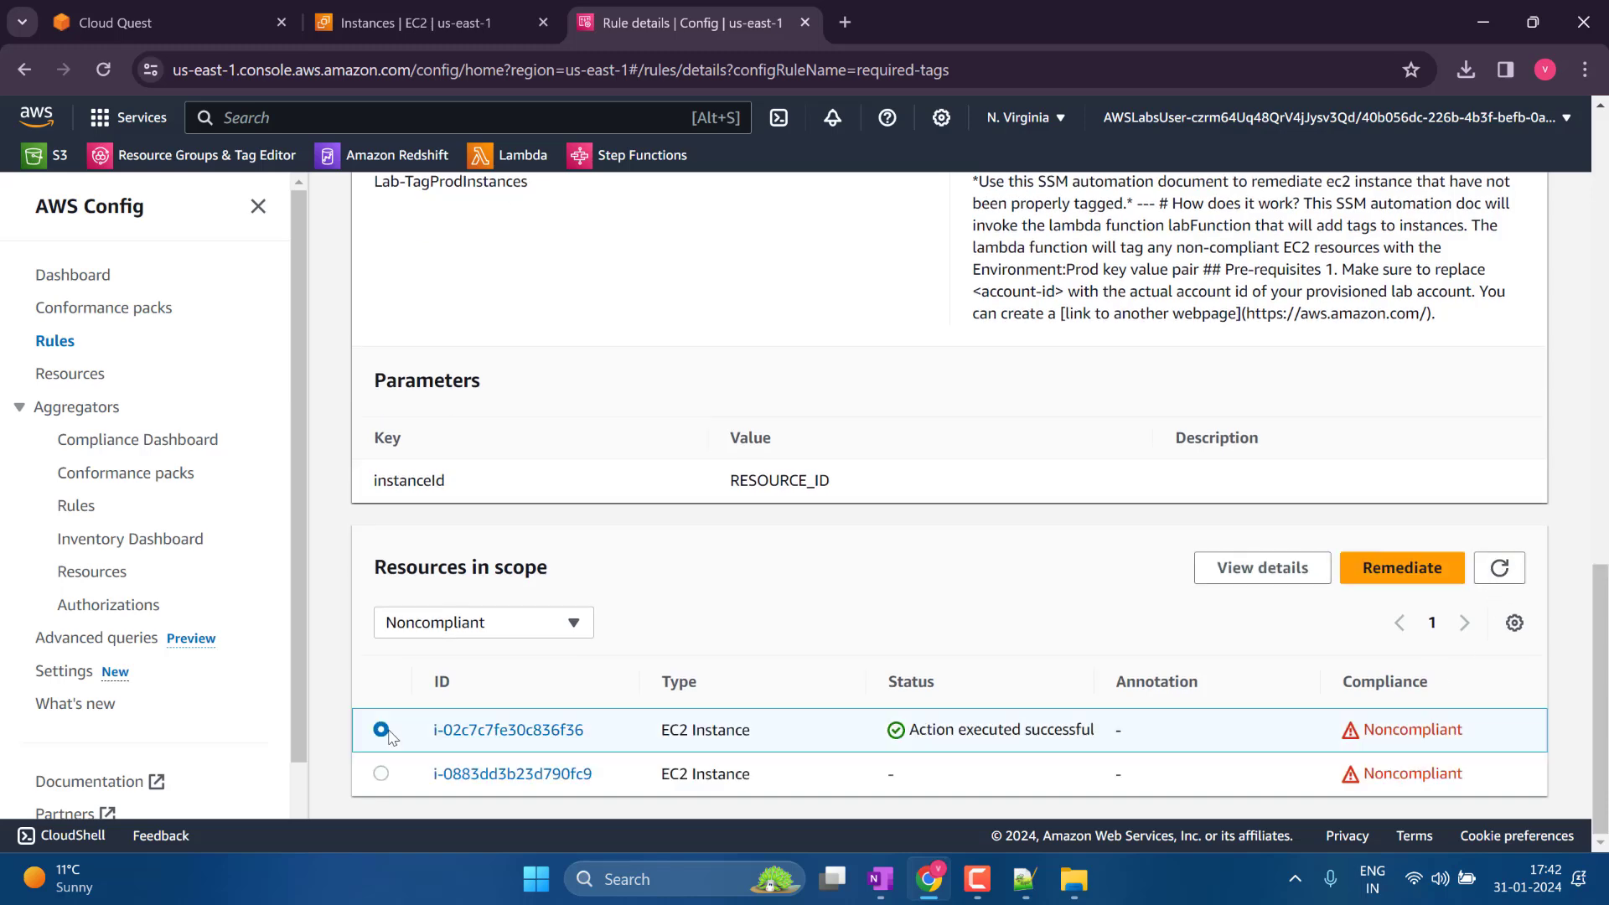
left_click(1516, 576)
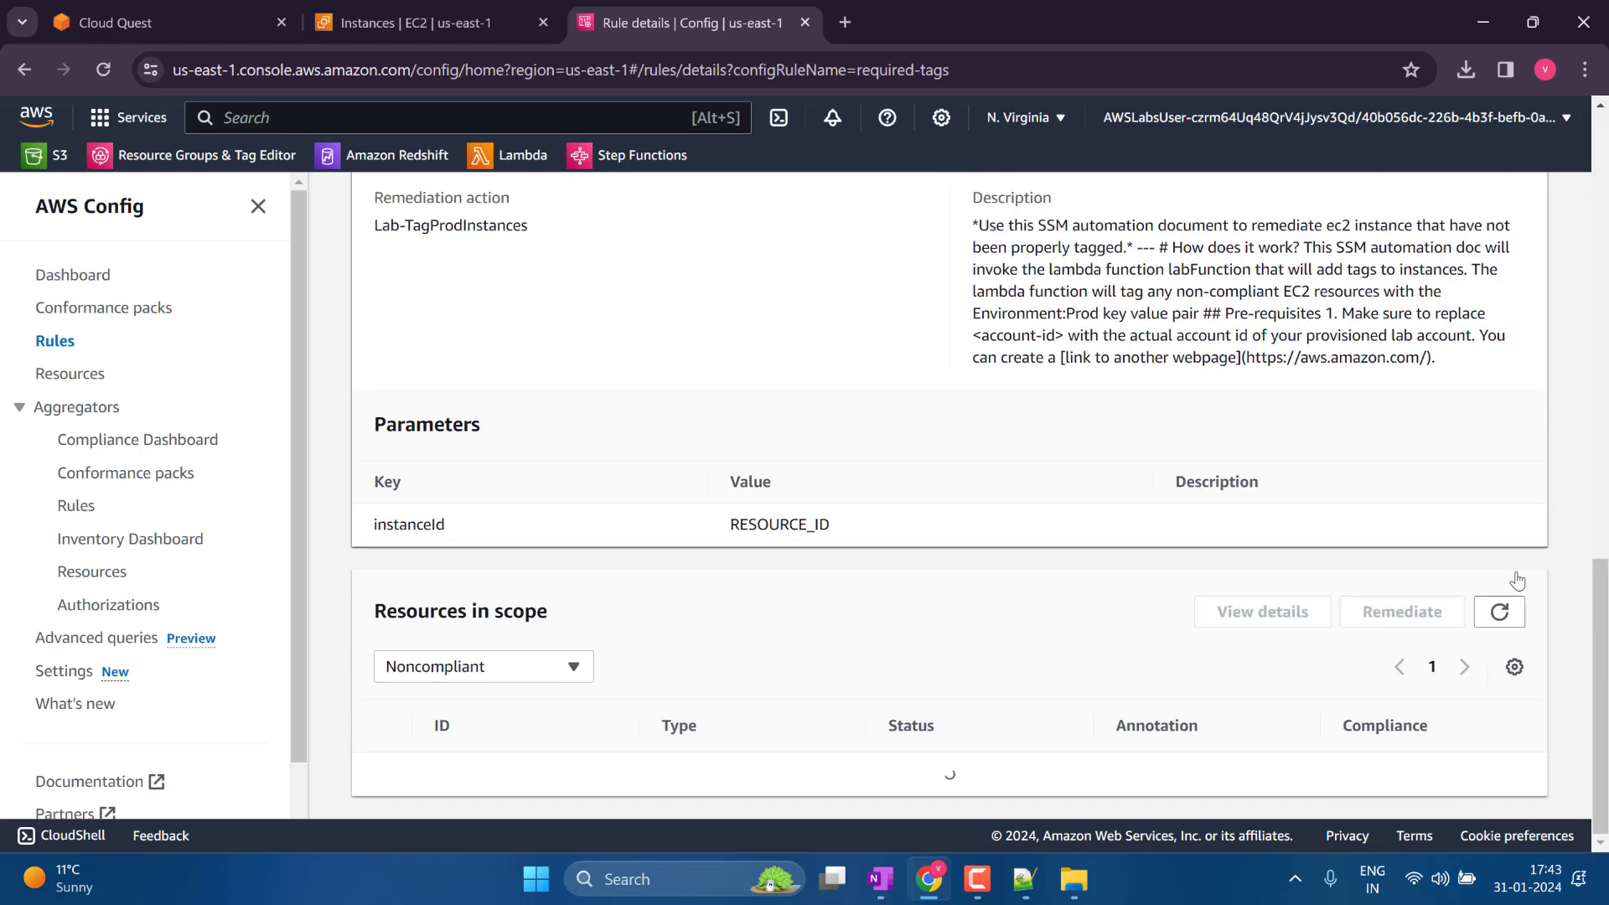
left_click(1502, 570)
scroll(1160, 640, "up", 10)
scroll(1073, 578, "up", 5)
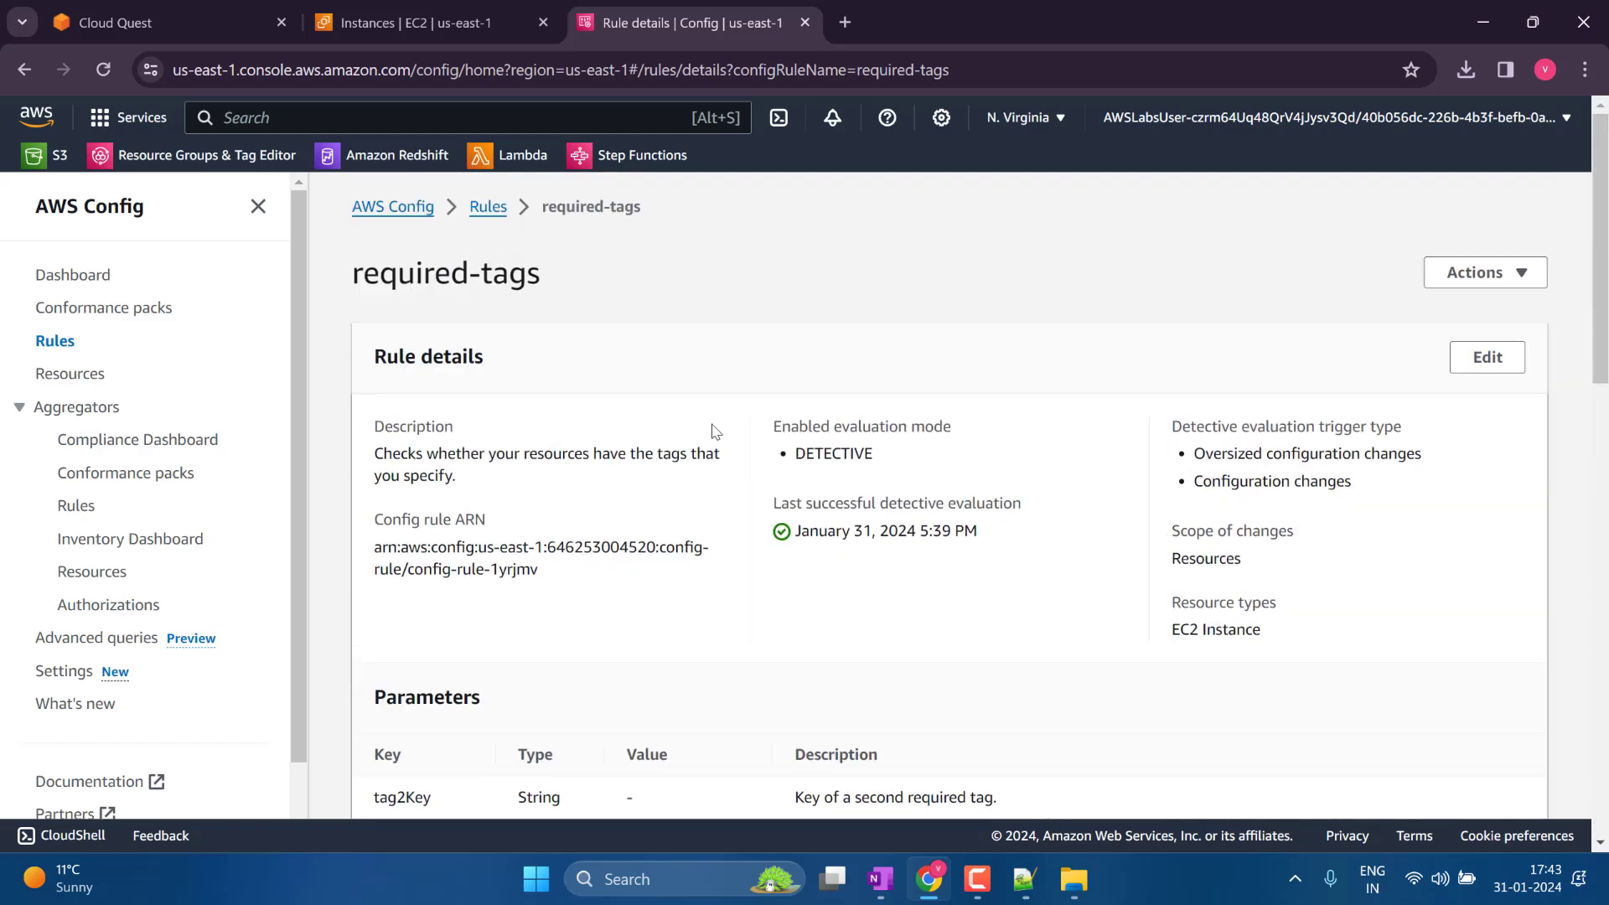
Refresh the rules list to check required-tags compliance, then open the compliant resources from the AWS Config dashboard.
left_click(484, 220)
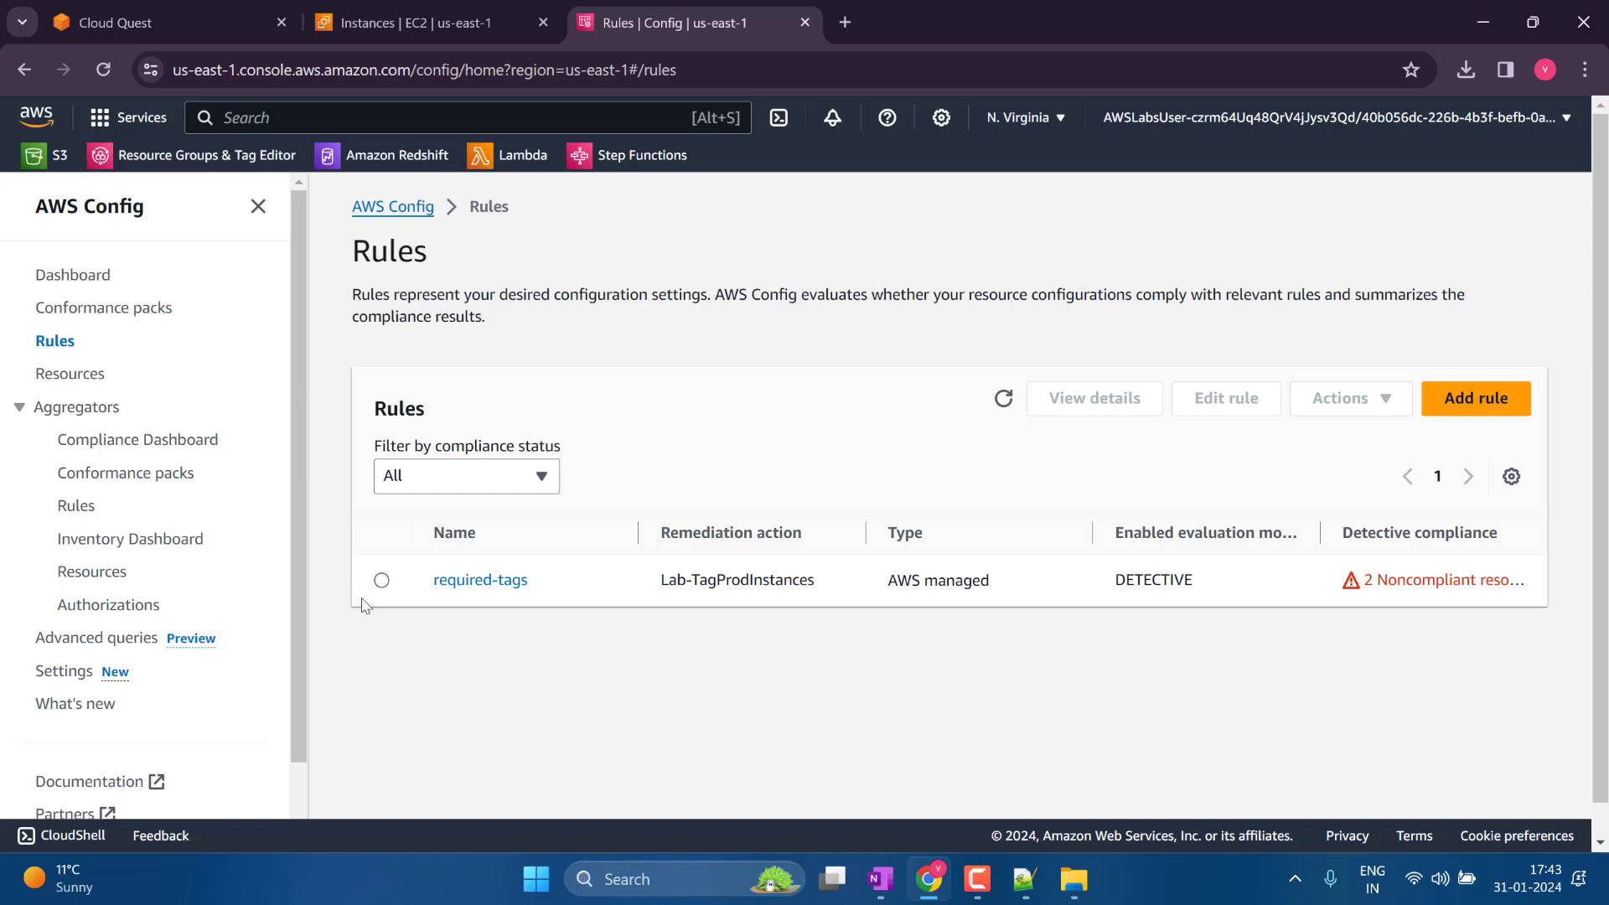
left_click(383, 581)
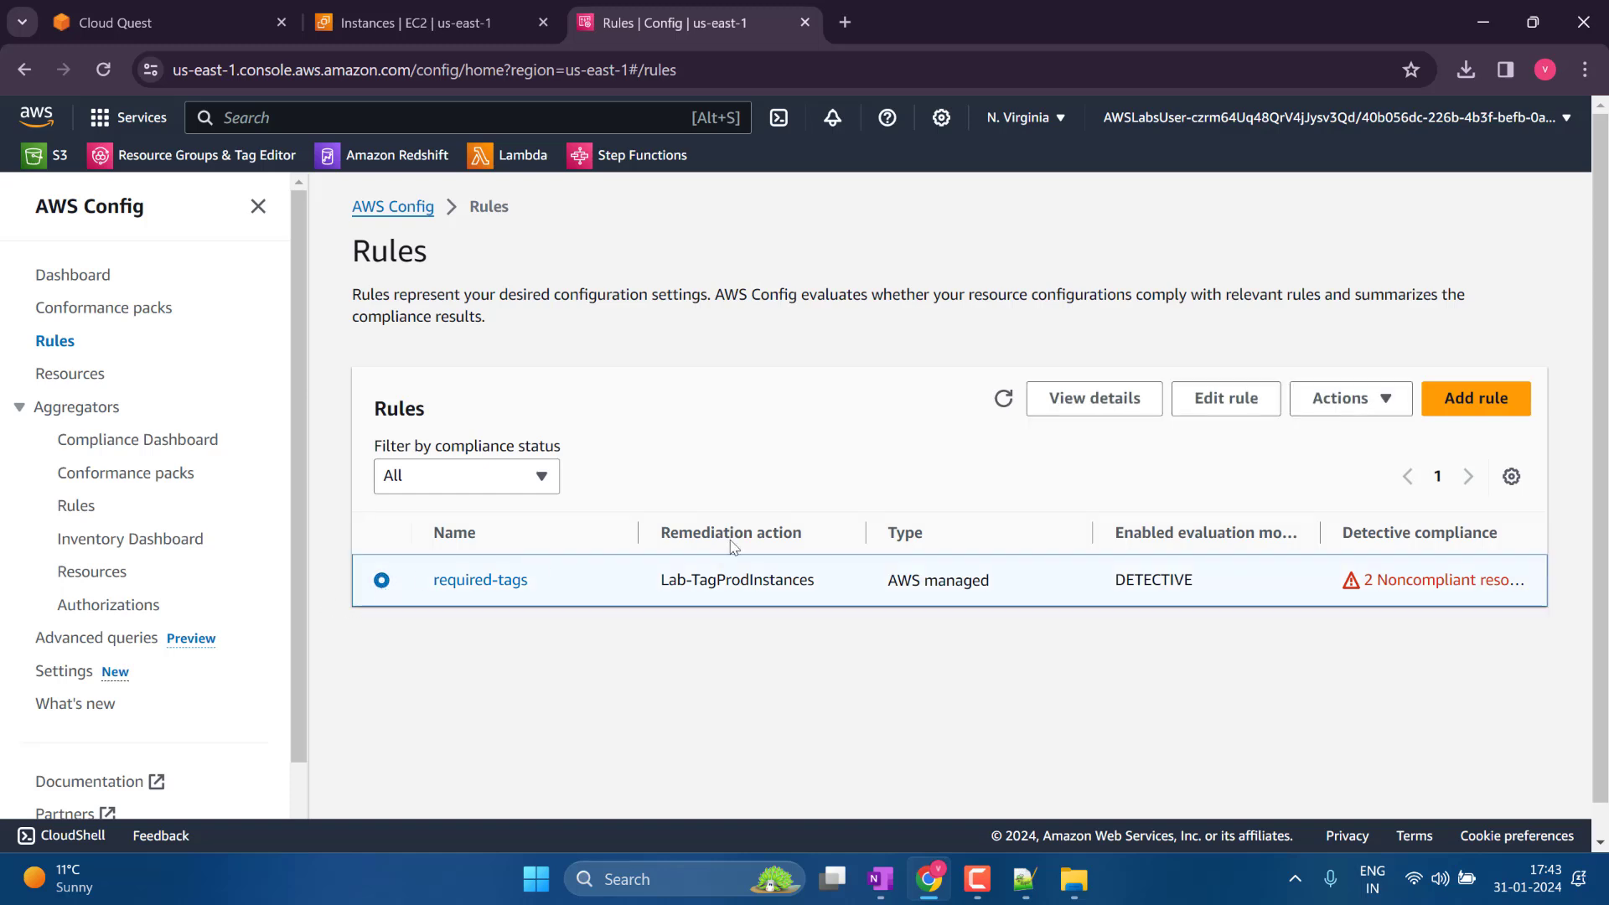
left_click(1003, 400)
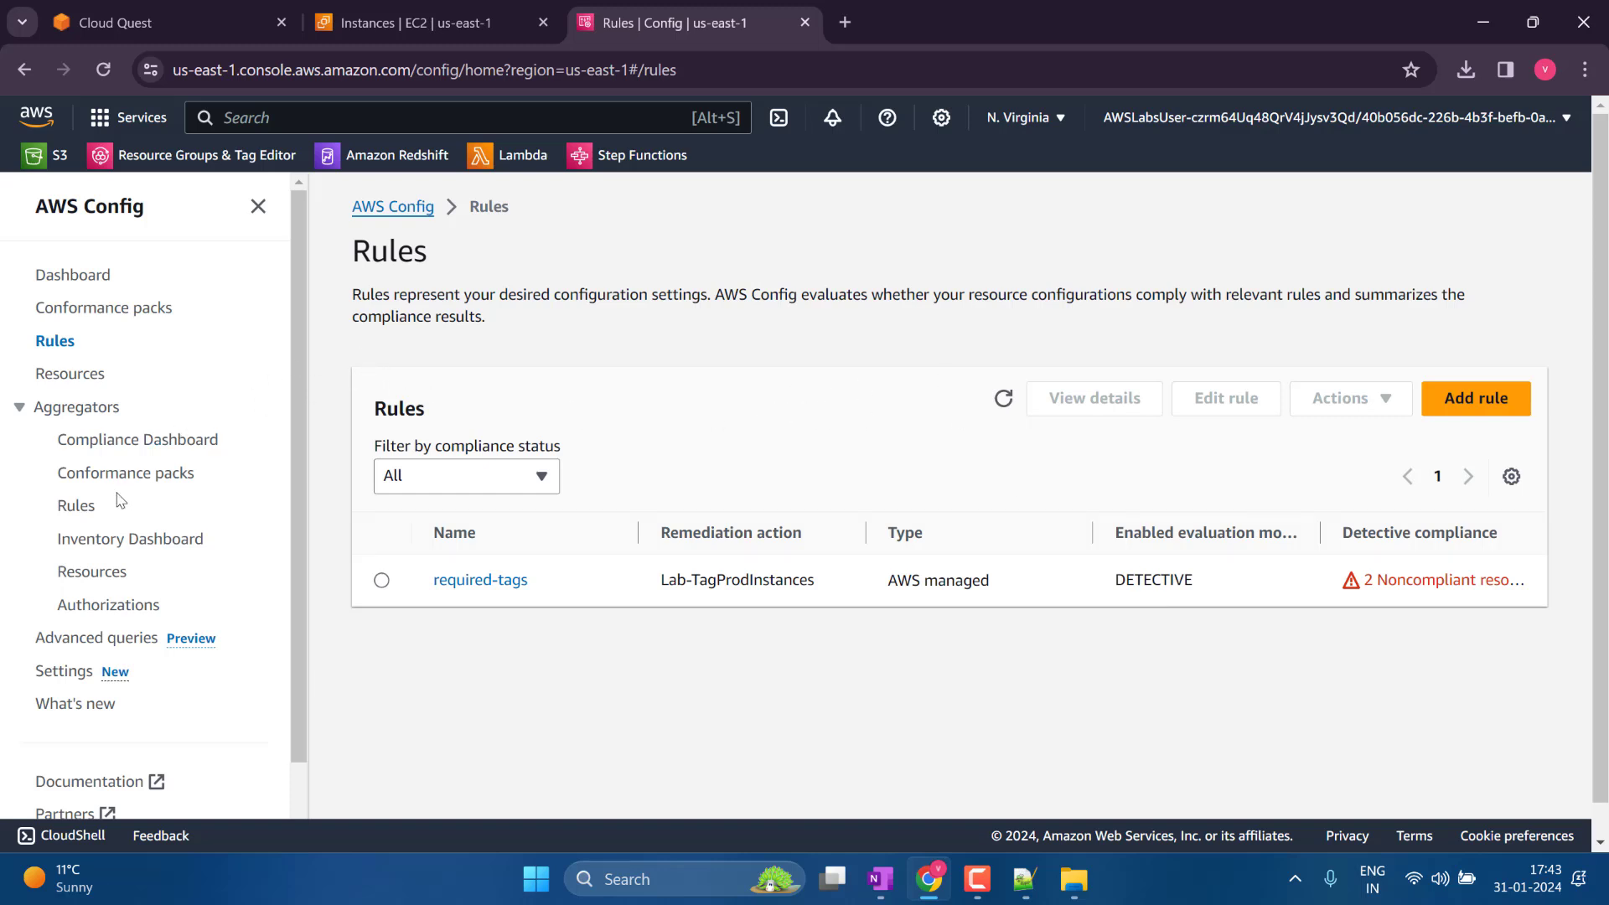
left_click(95, 279)
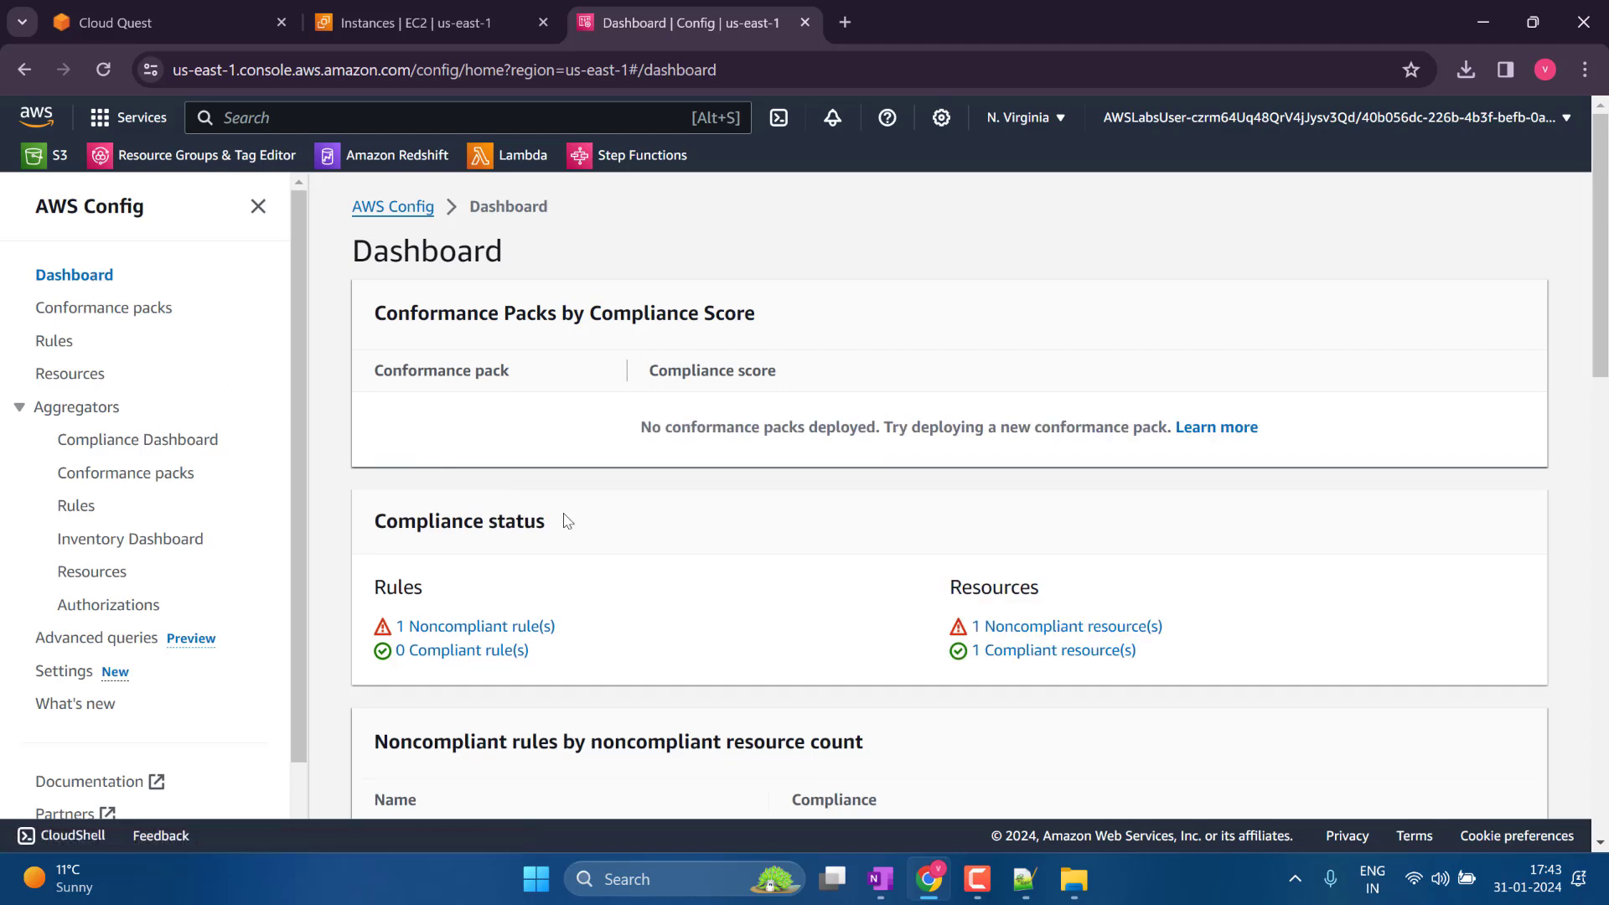
left_click(1044, 652)
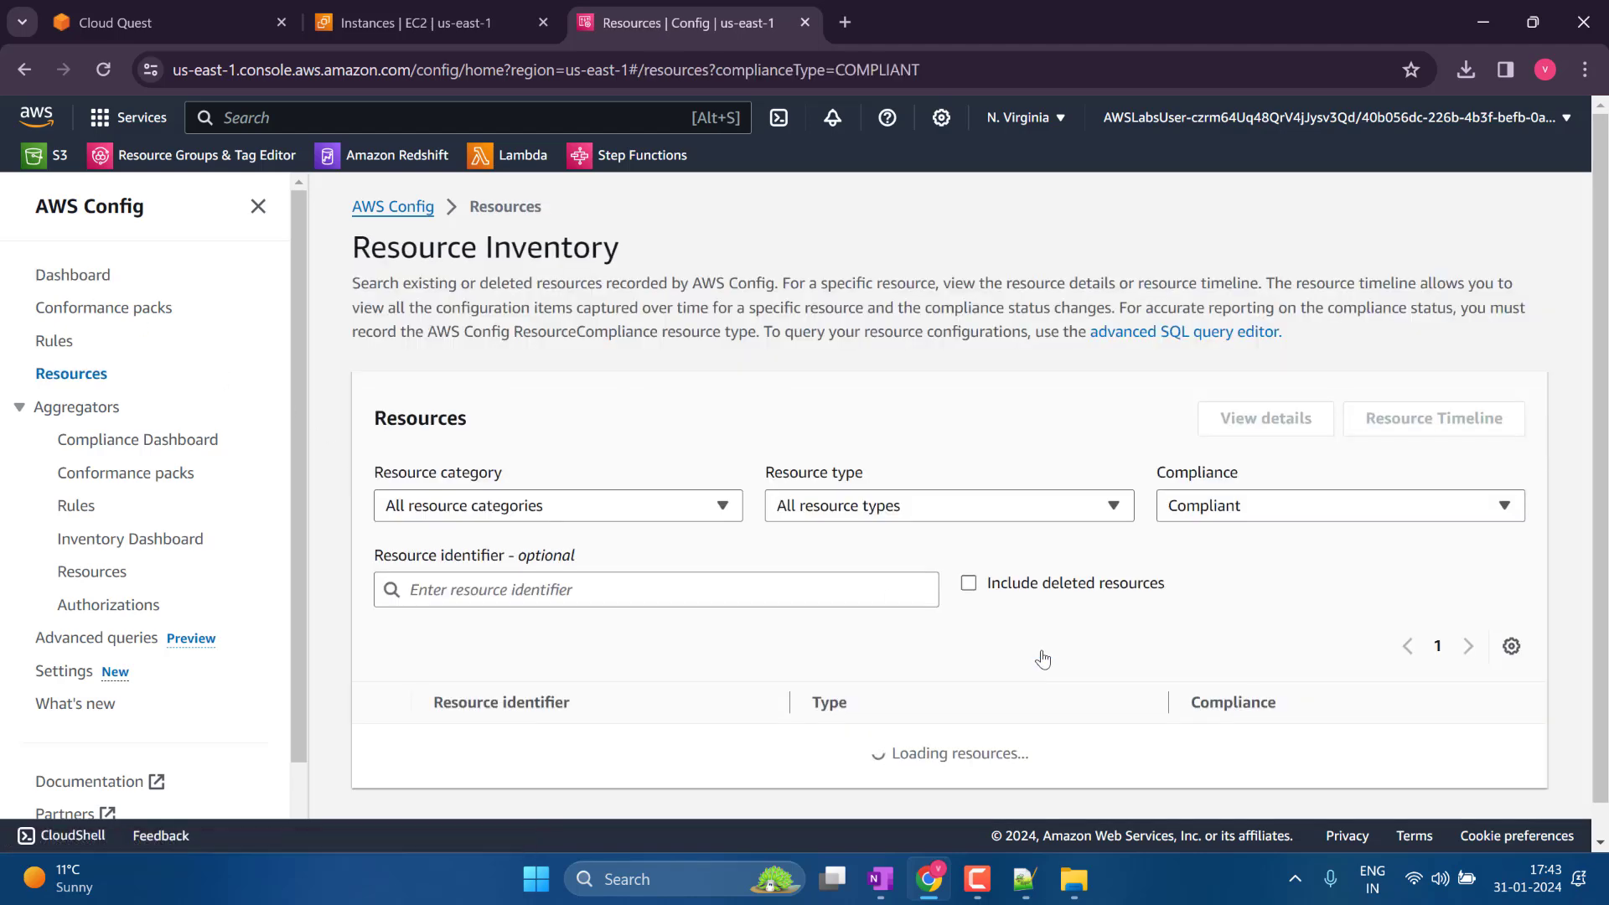
scroll(1046, 650, "down", 1)
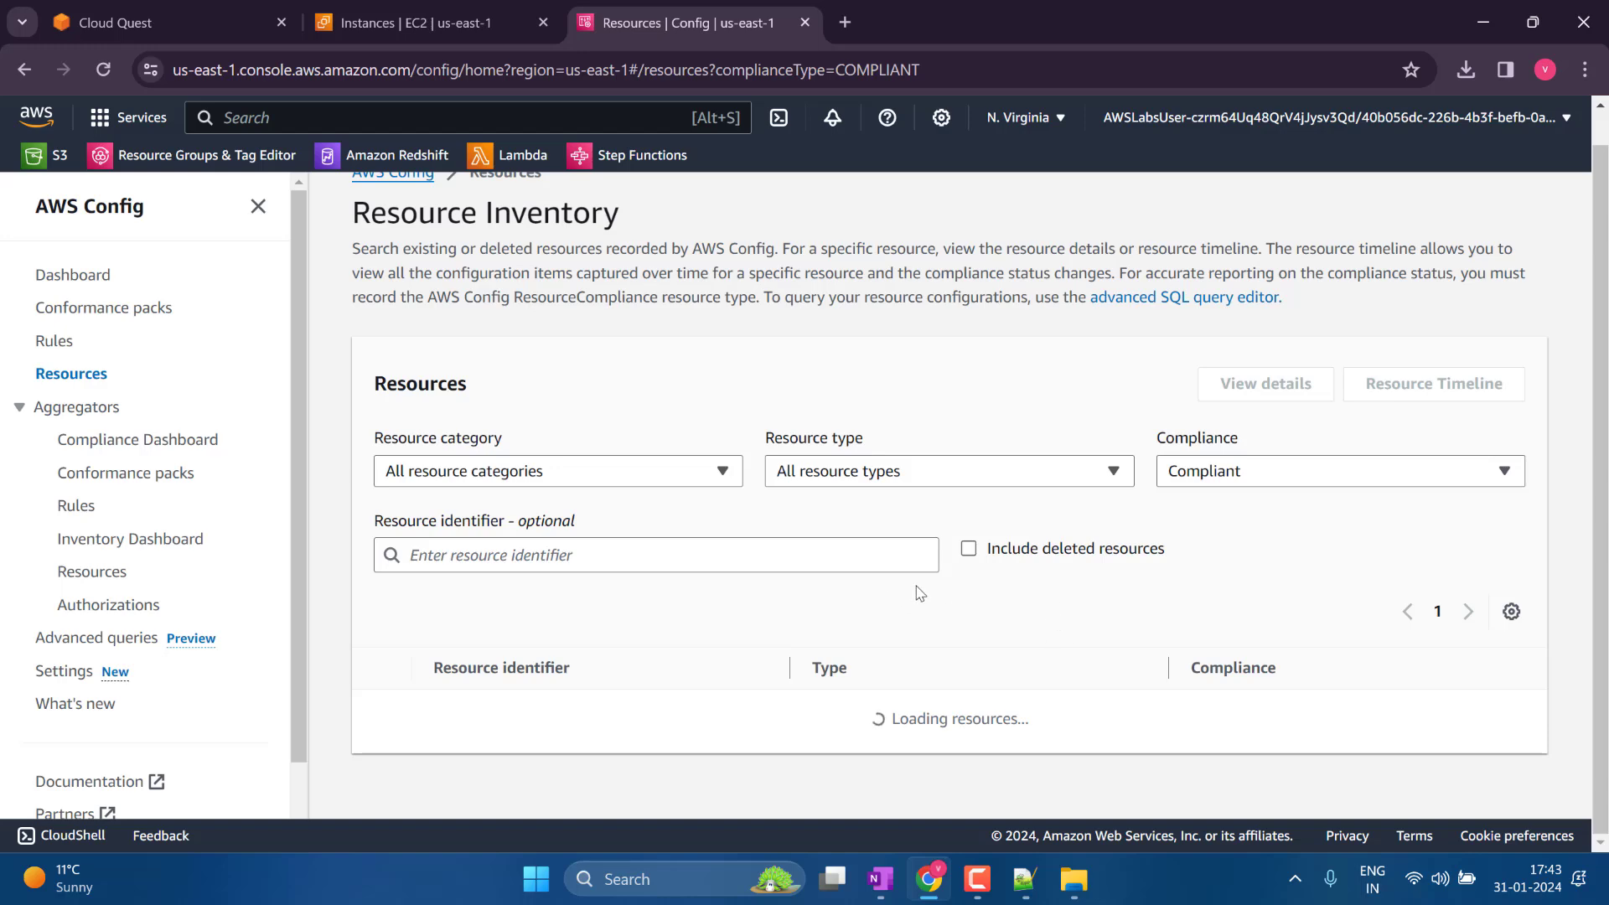
Show resources with any compliance status in the resource inventory and browse through to page 3.
left_click(1297, 472)
left_click(1211, 513)
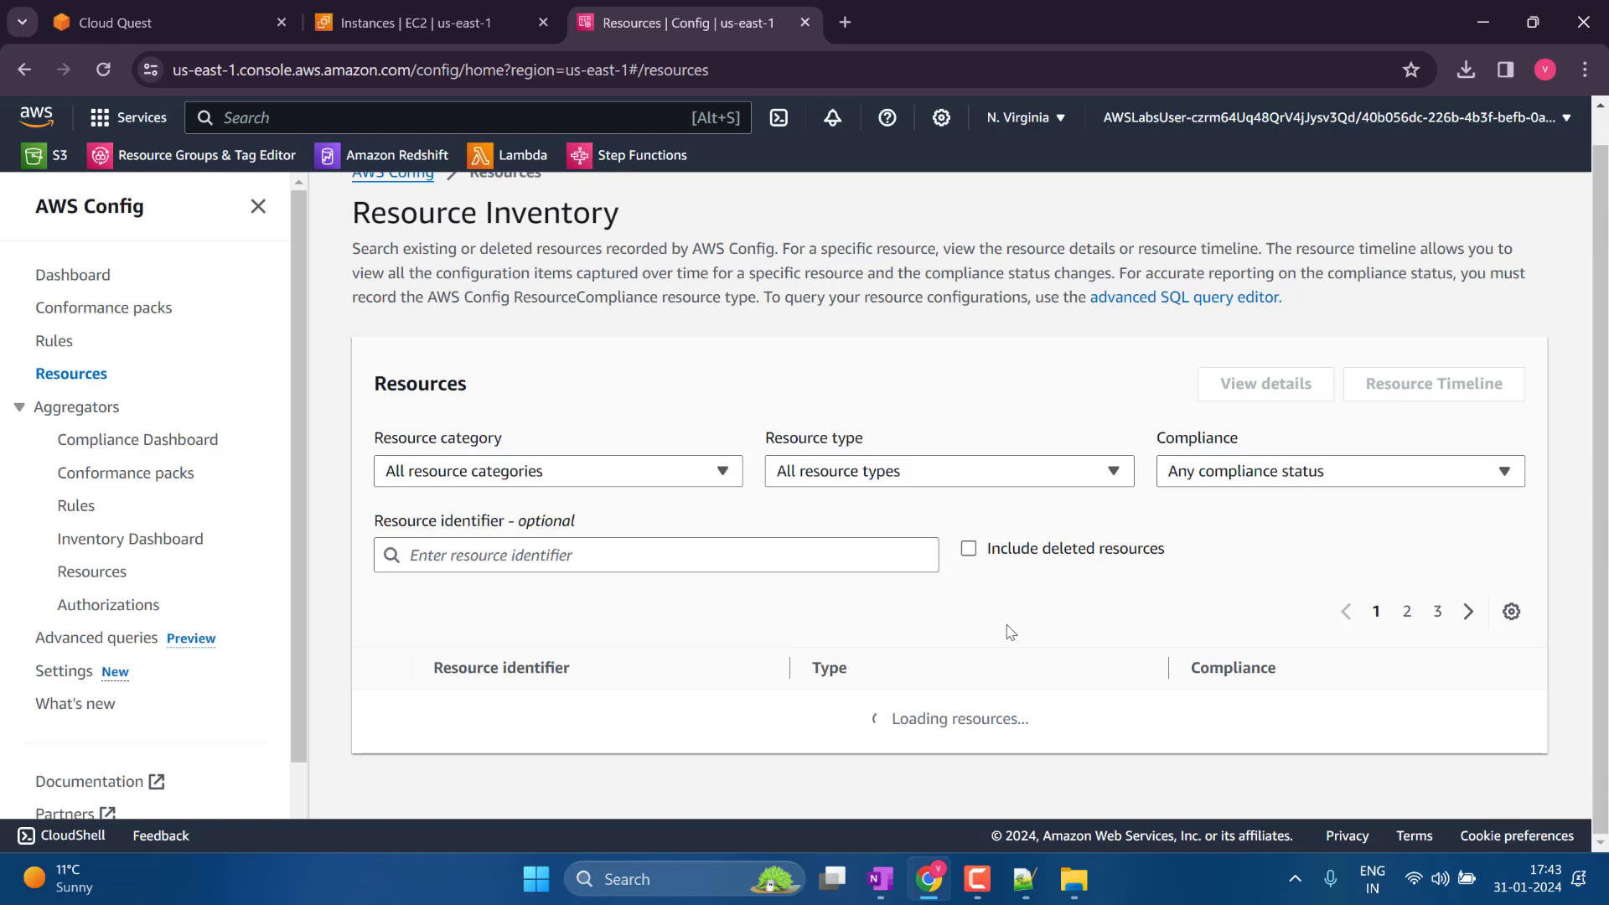
scroll(1031, 618, "down", 4)
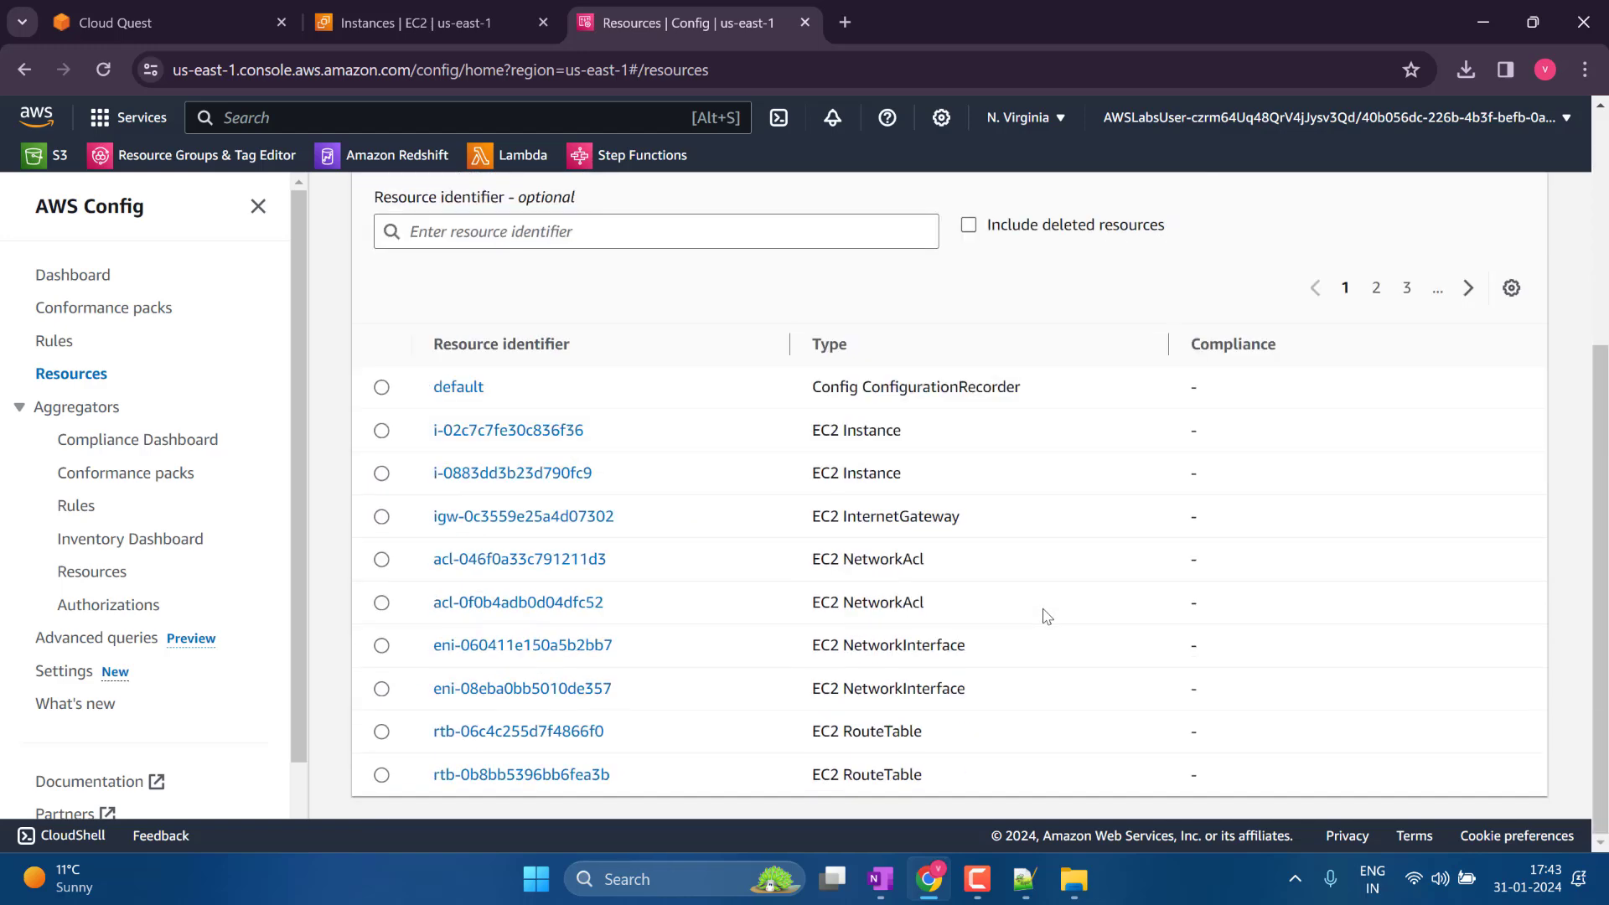
left_click(1378, 290)
left_click(1406, 292)
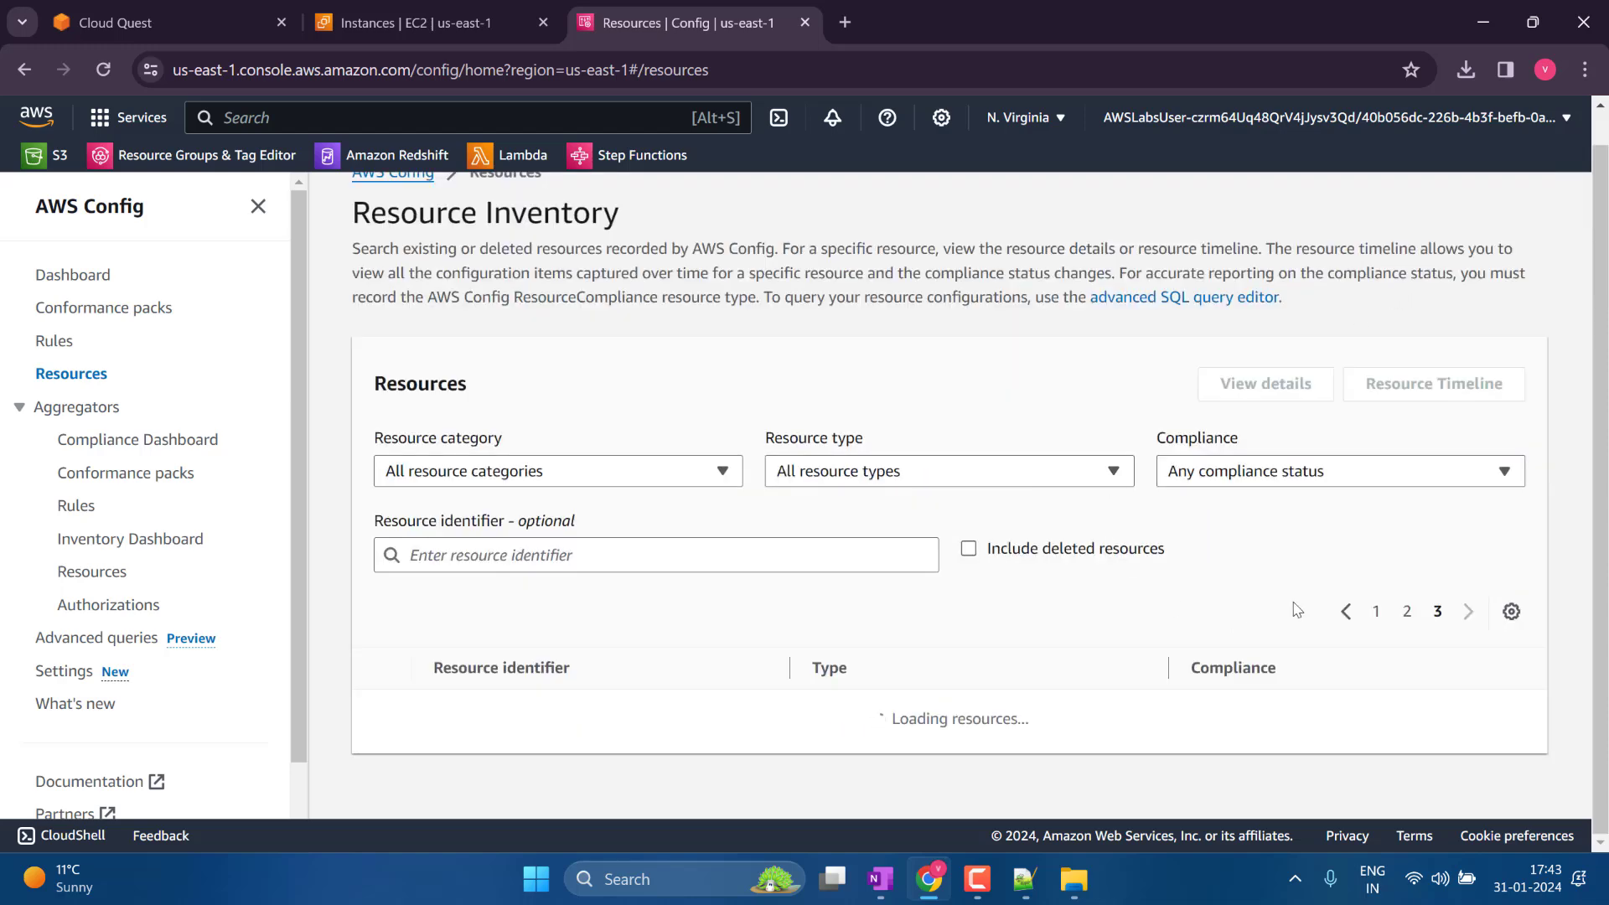
Filter the resource inventory by resource type AWS EC2 Instance and compare the compliance of the listed instances.
left_click(1180, 510)
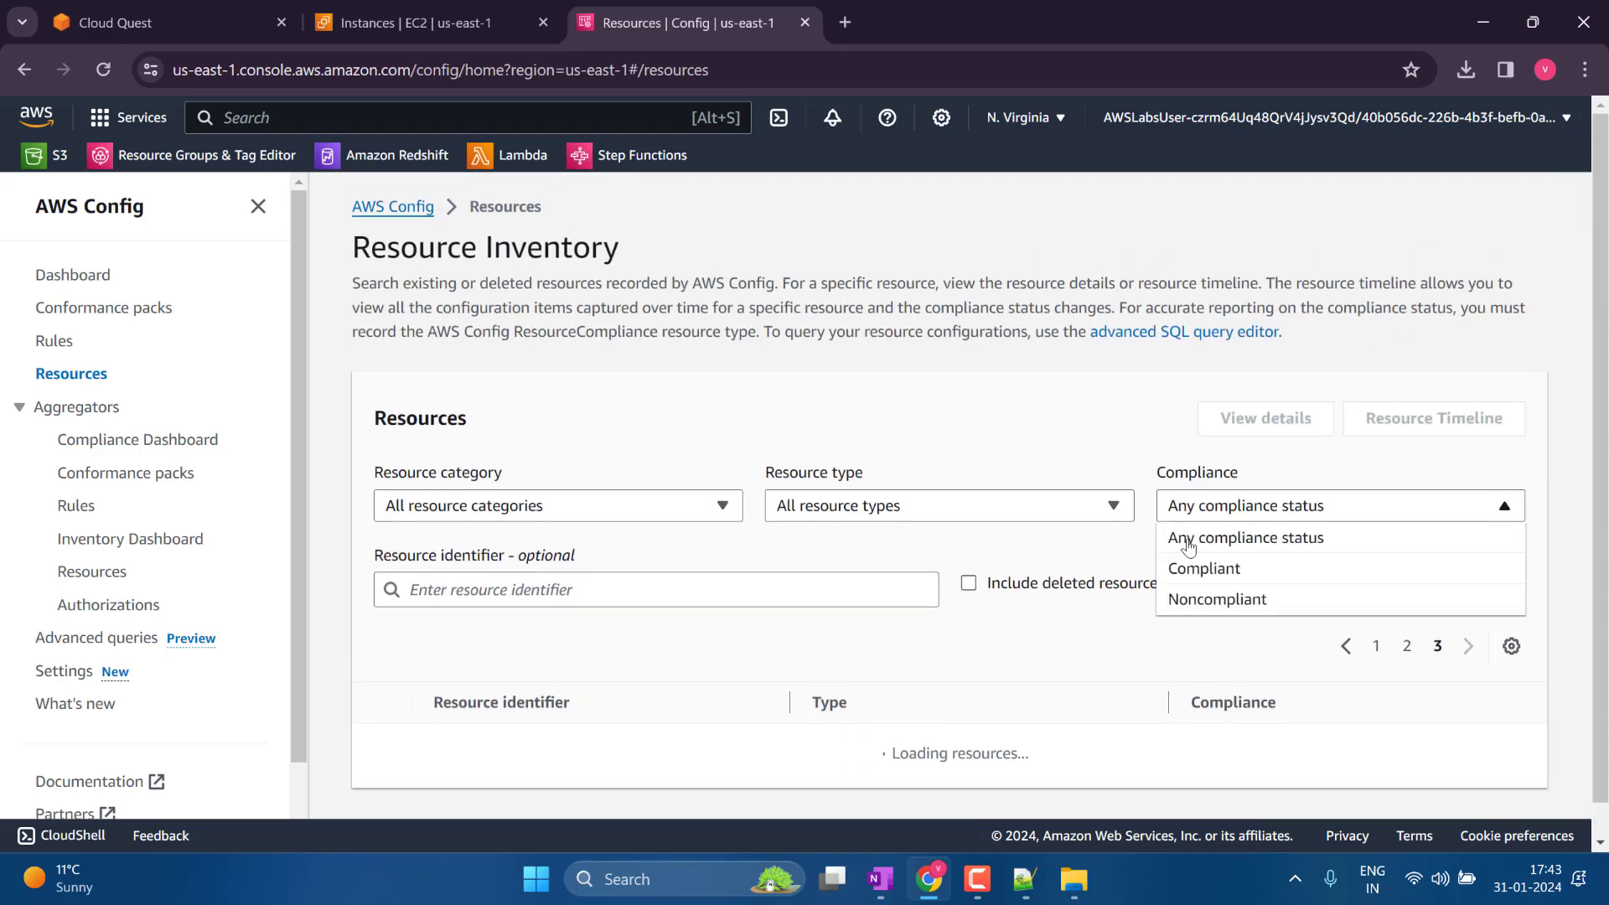
left_click(949, 508)
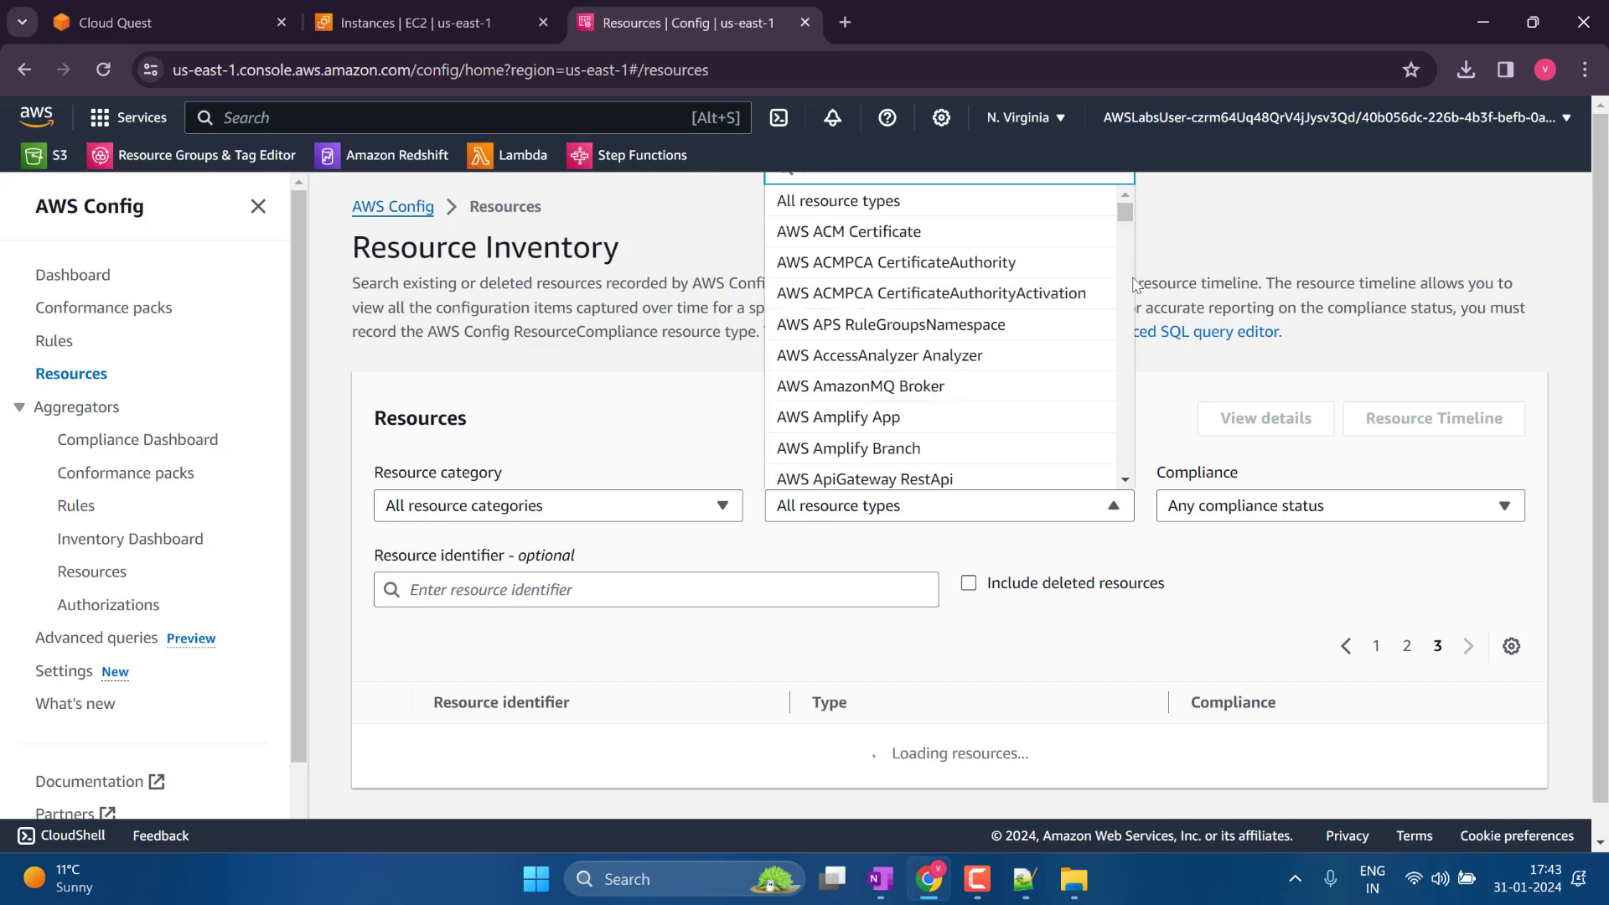
type("ec2 i")
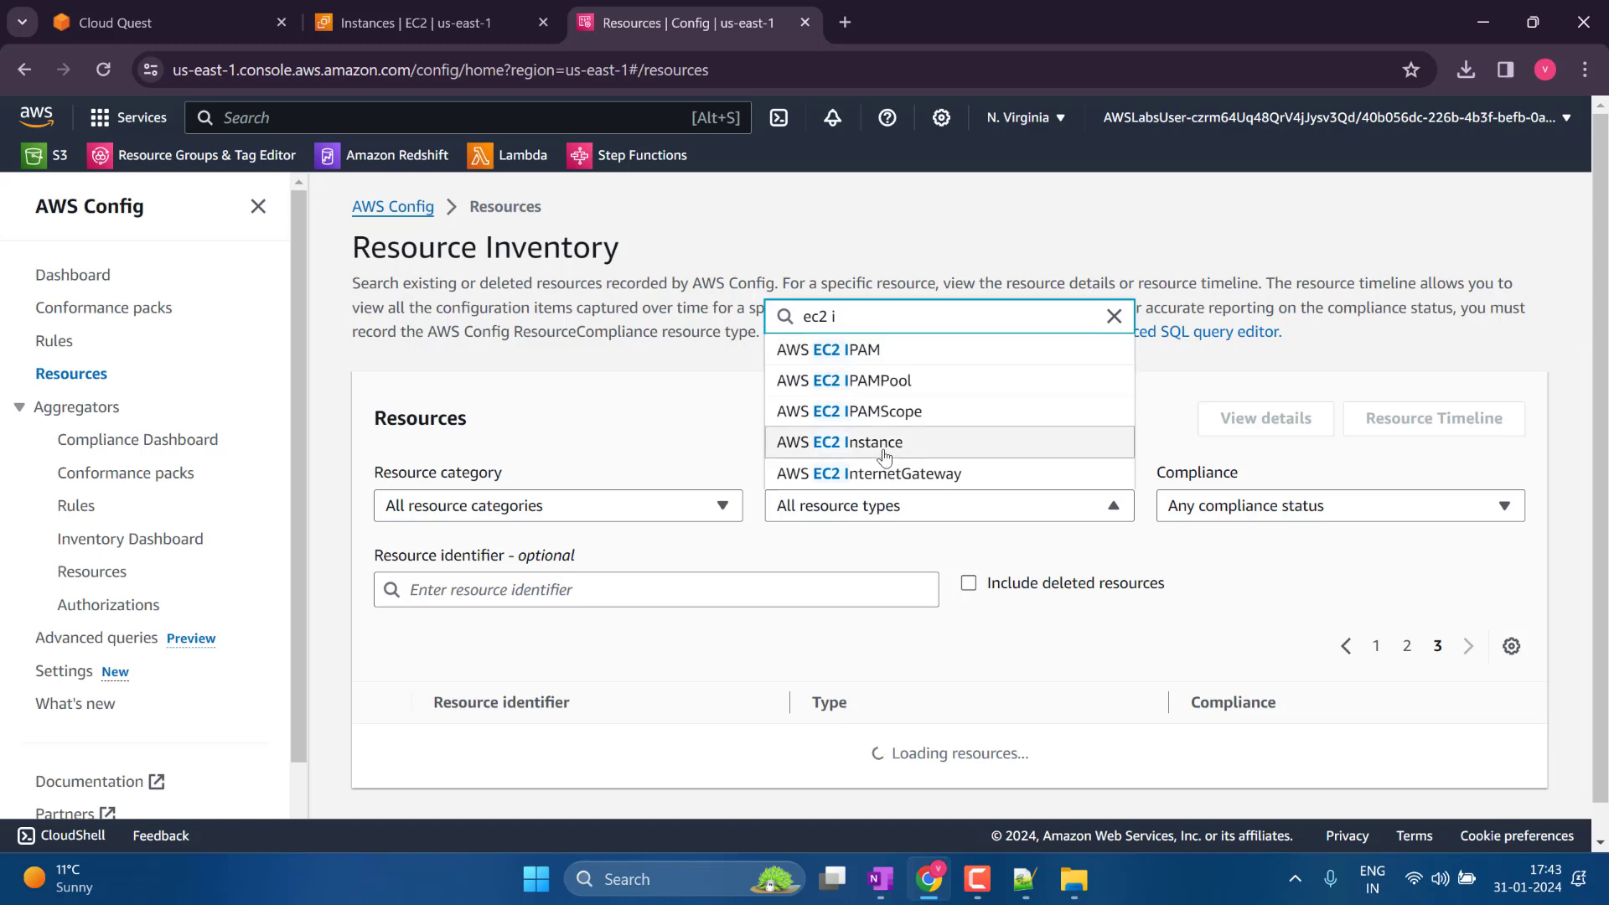
left_click(887, 444)
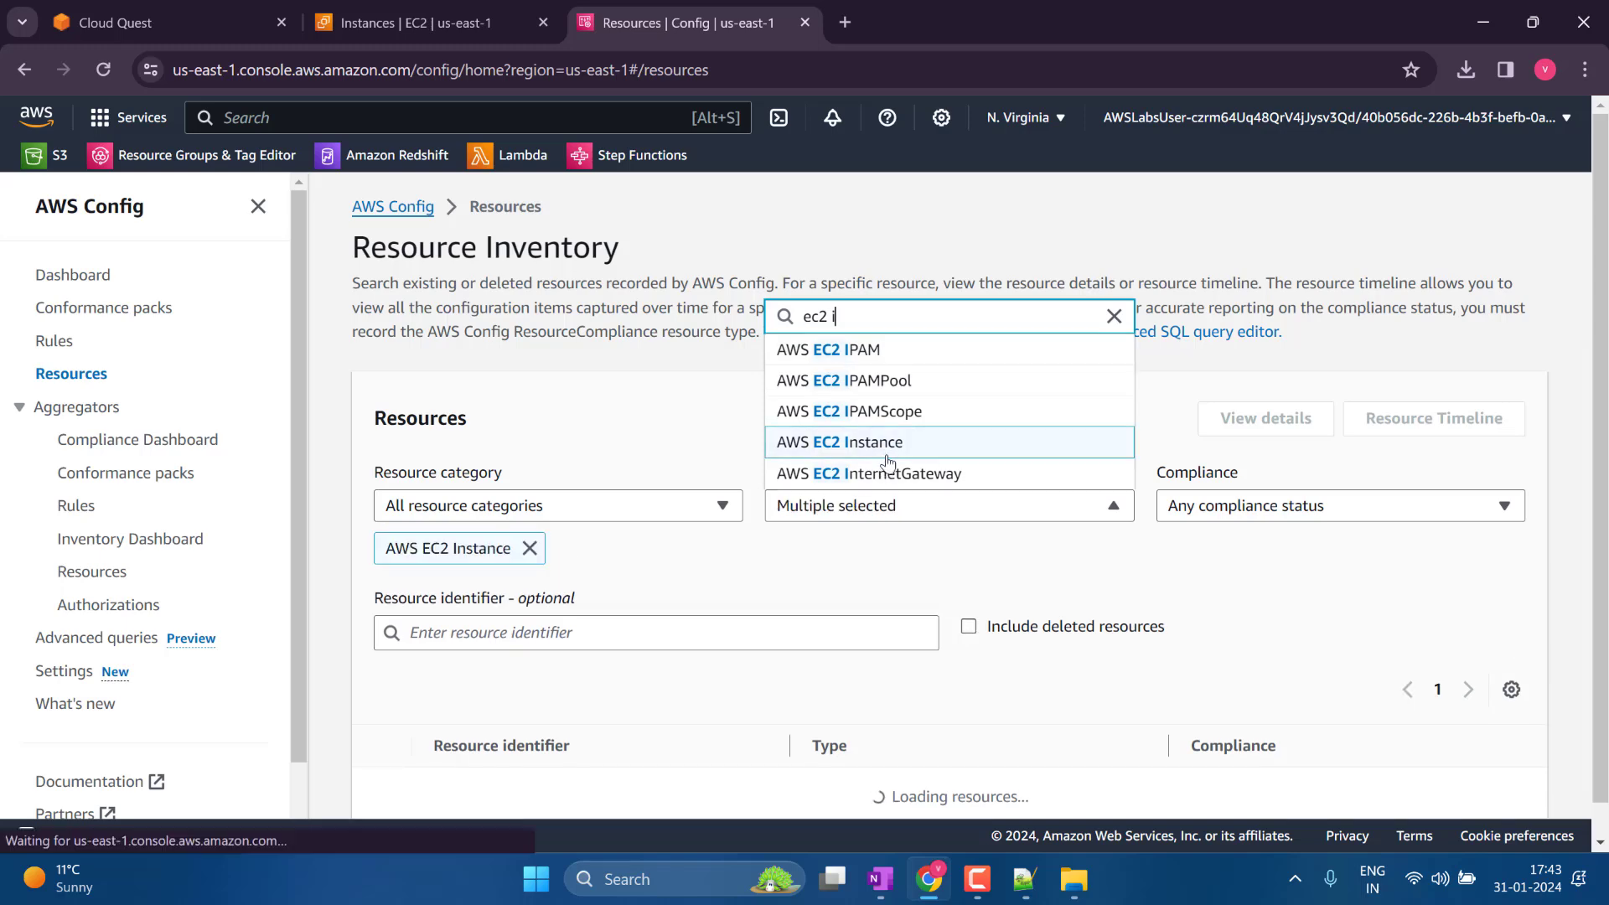
scroll(969, 586, "down", 1)
scroll(970, 587, "down", 1)
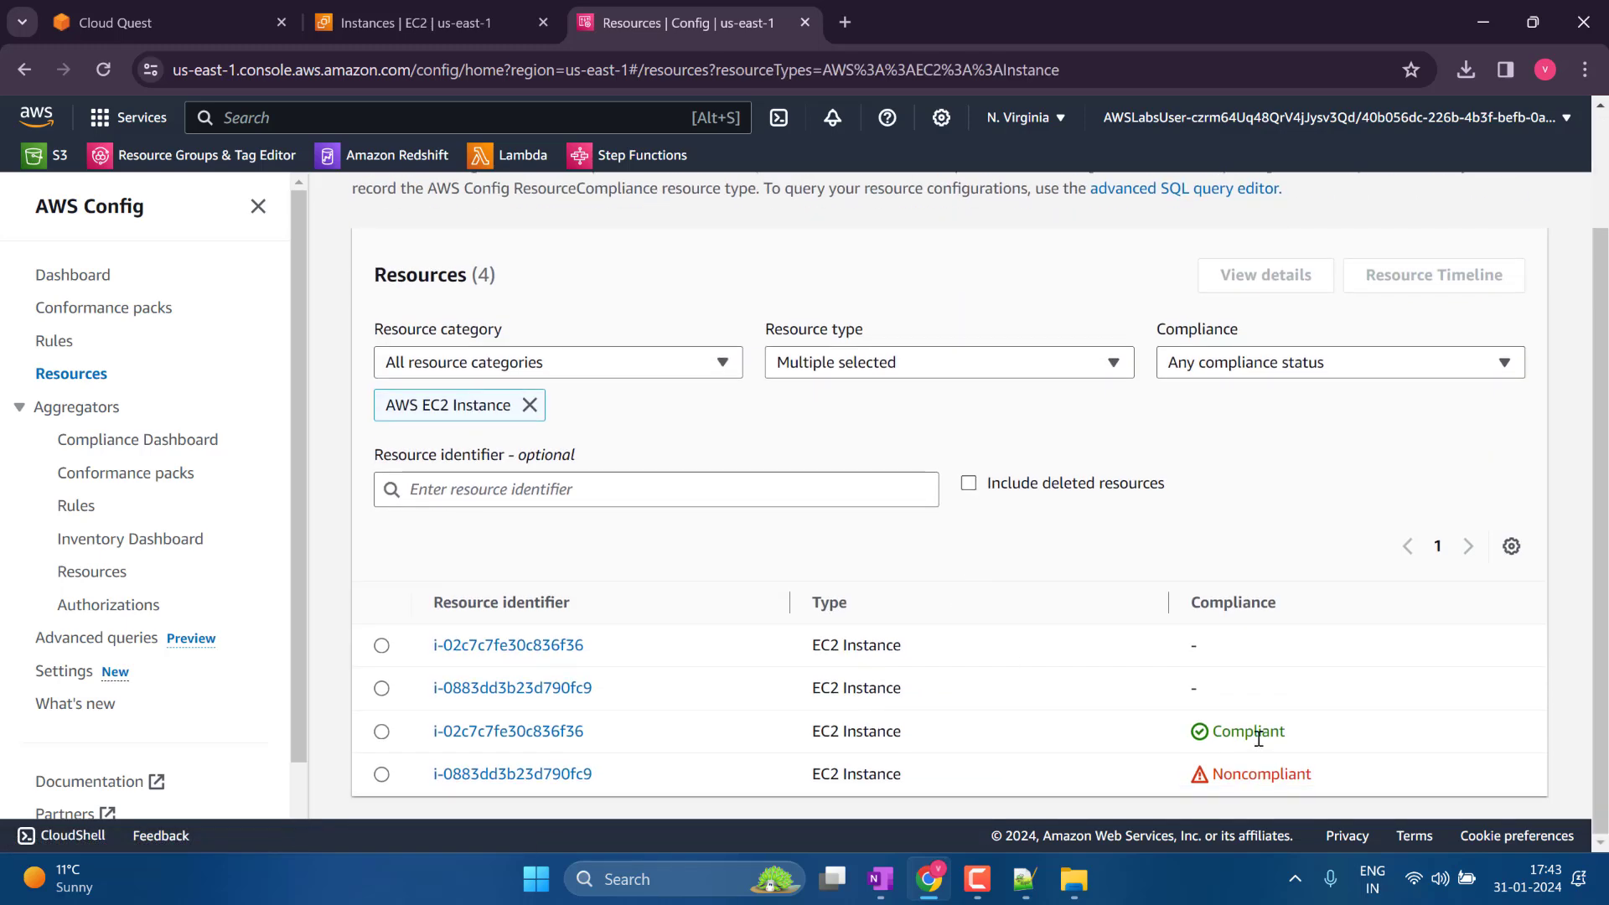
double_click(1220, 733)
left_click_drag(633, 733, 413, 737)
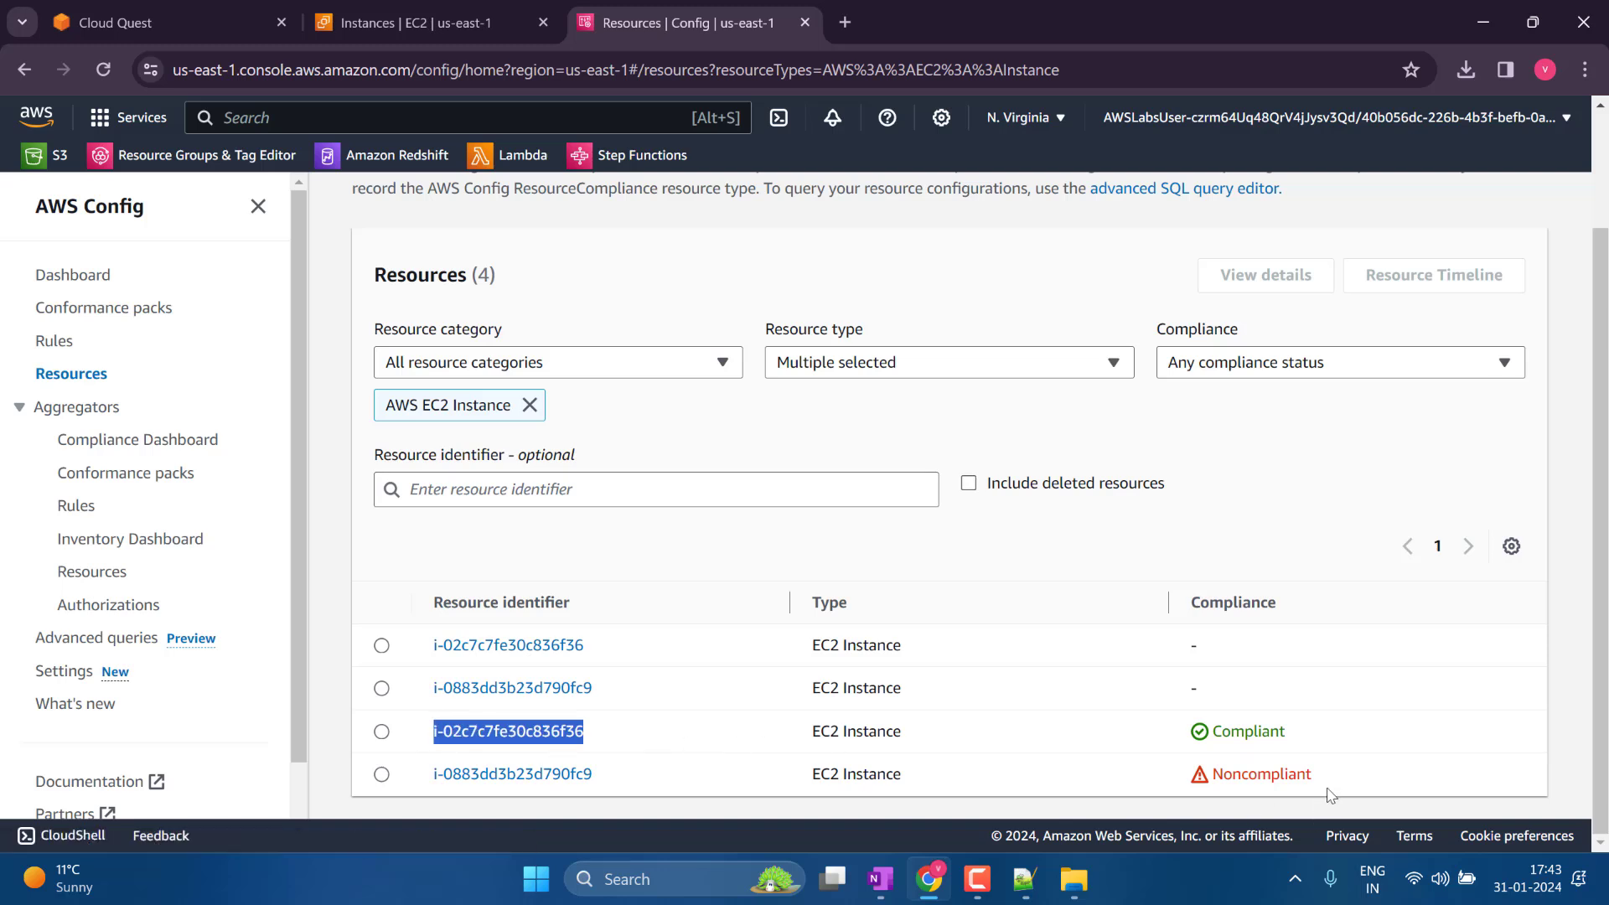
left_click_drag(1330, 783, 429, 770)
left_click(645, 745)
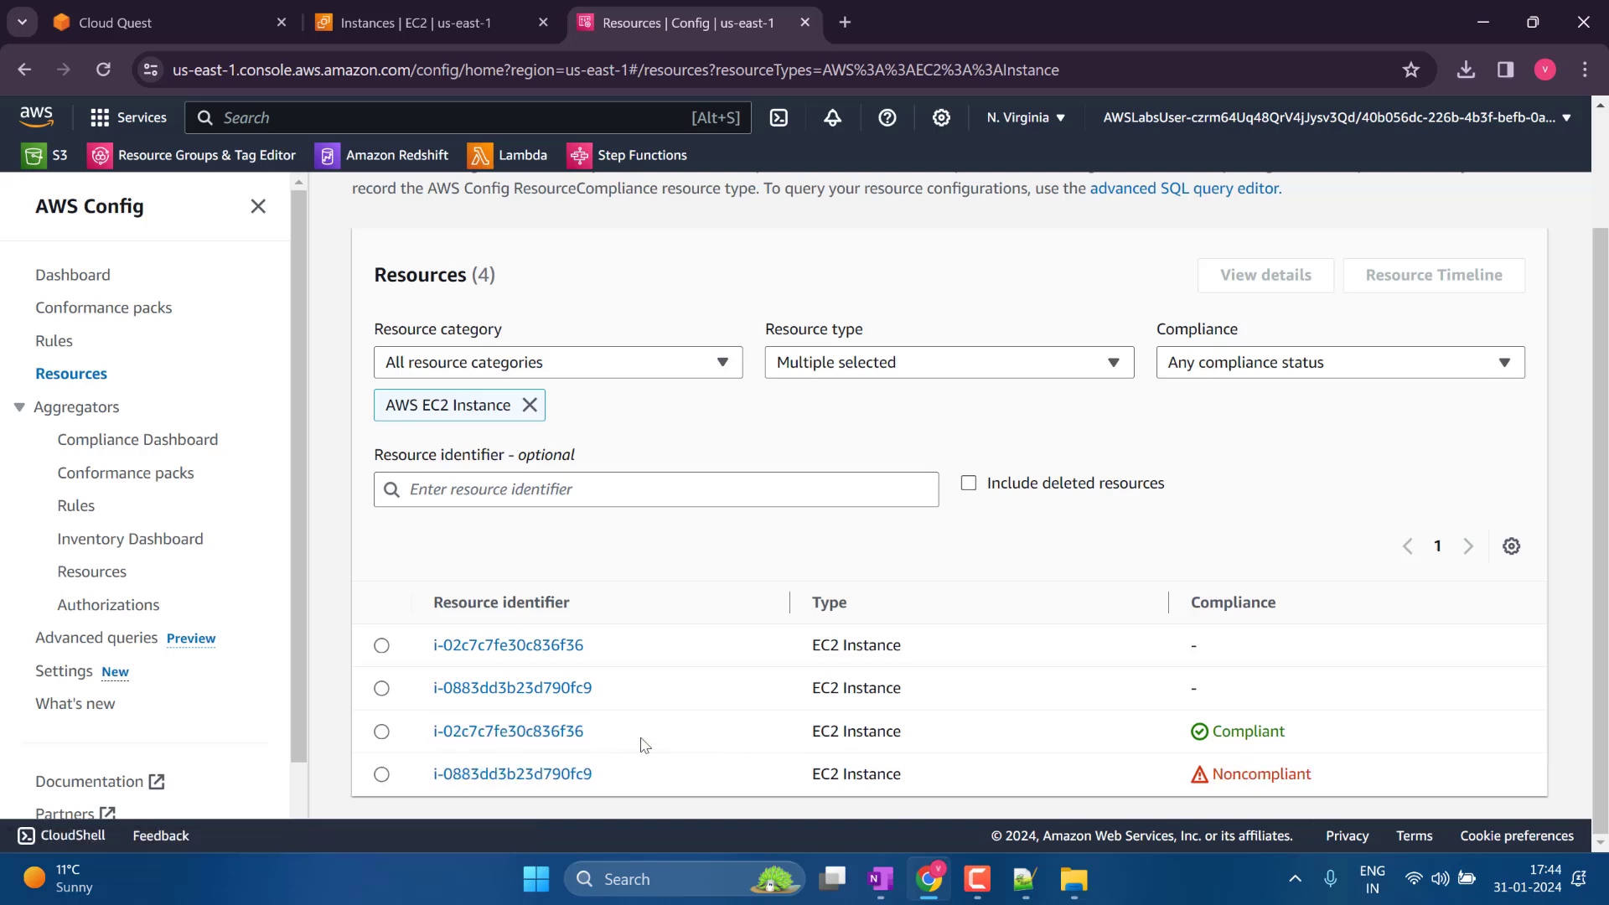
Switch to Cloud Quest in full screen, advance the practice instructions to step 49 and open the DIY section.
left_click(191, 39)
left_click(1584, 70)
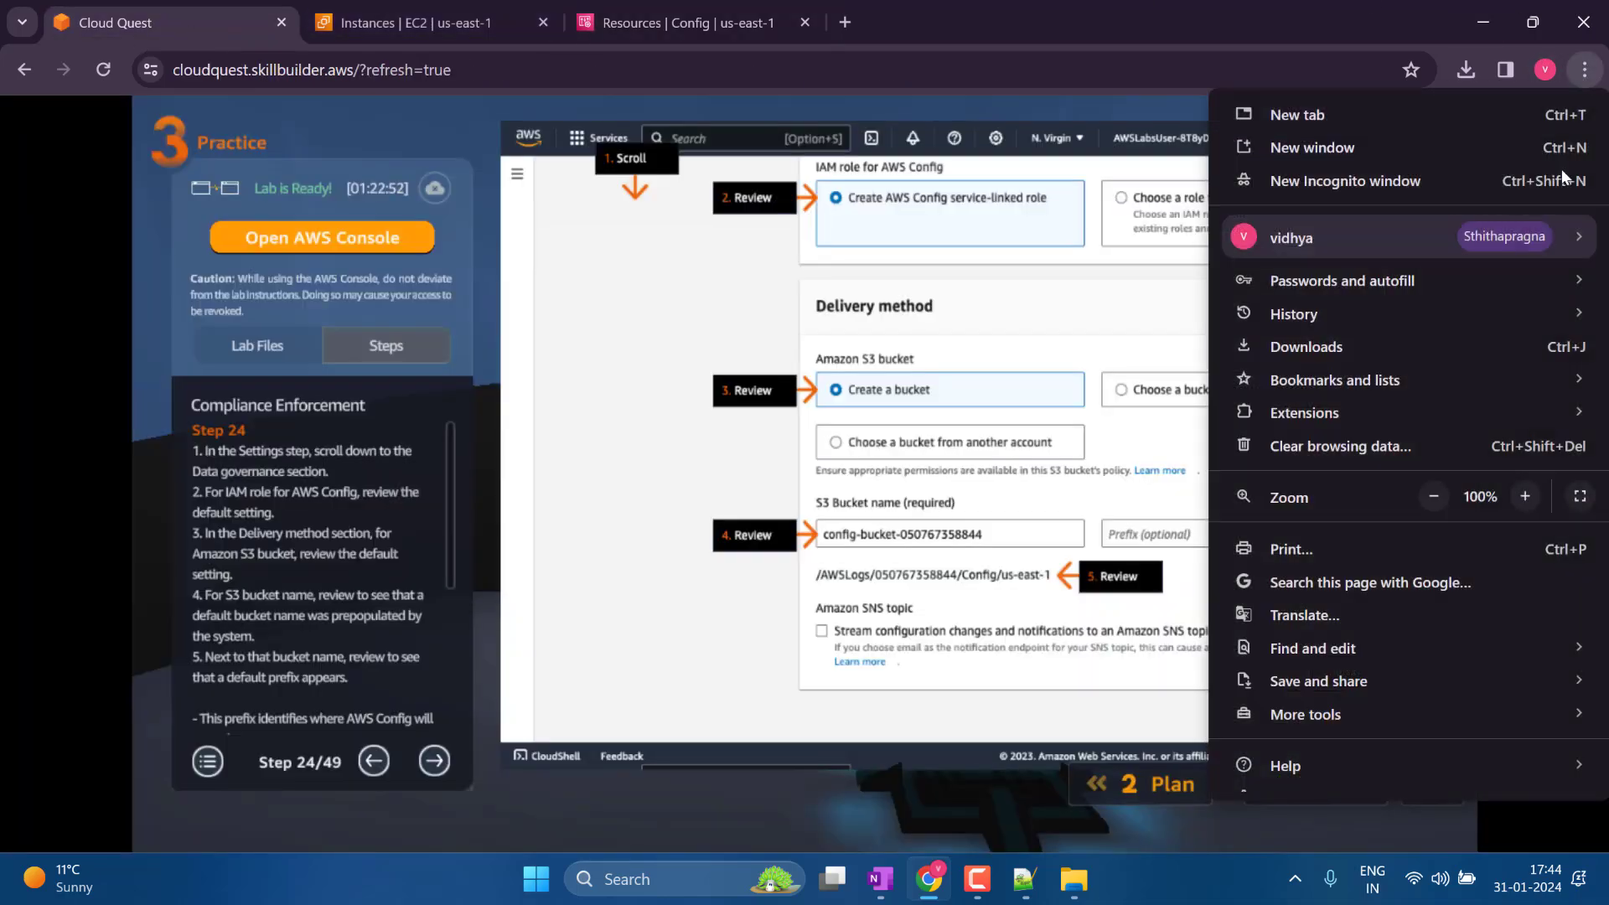
left_click(1581, 497)
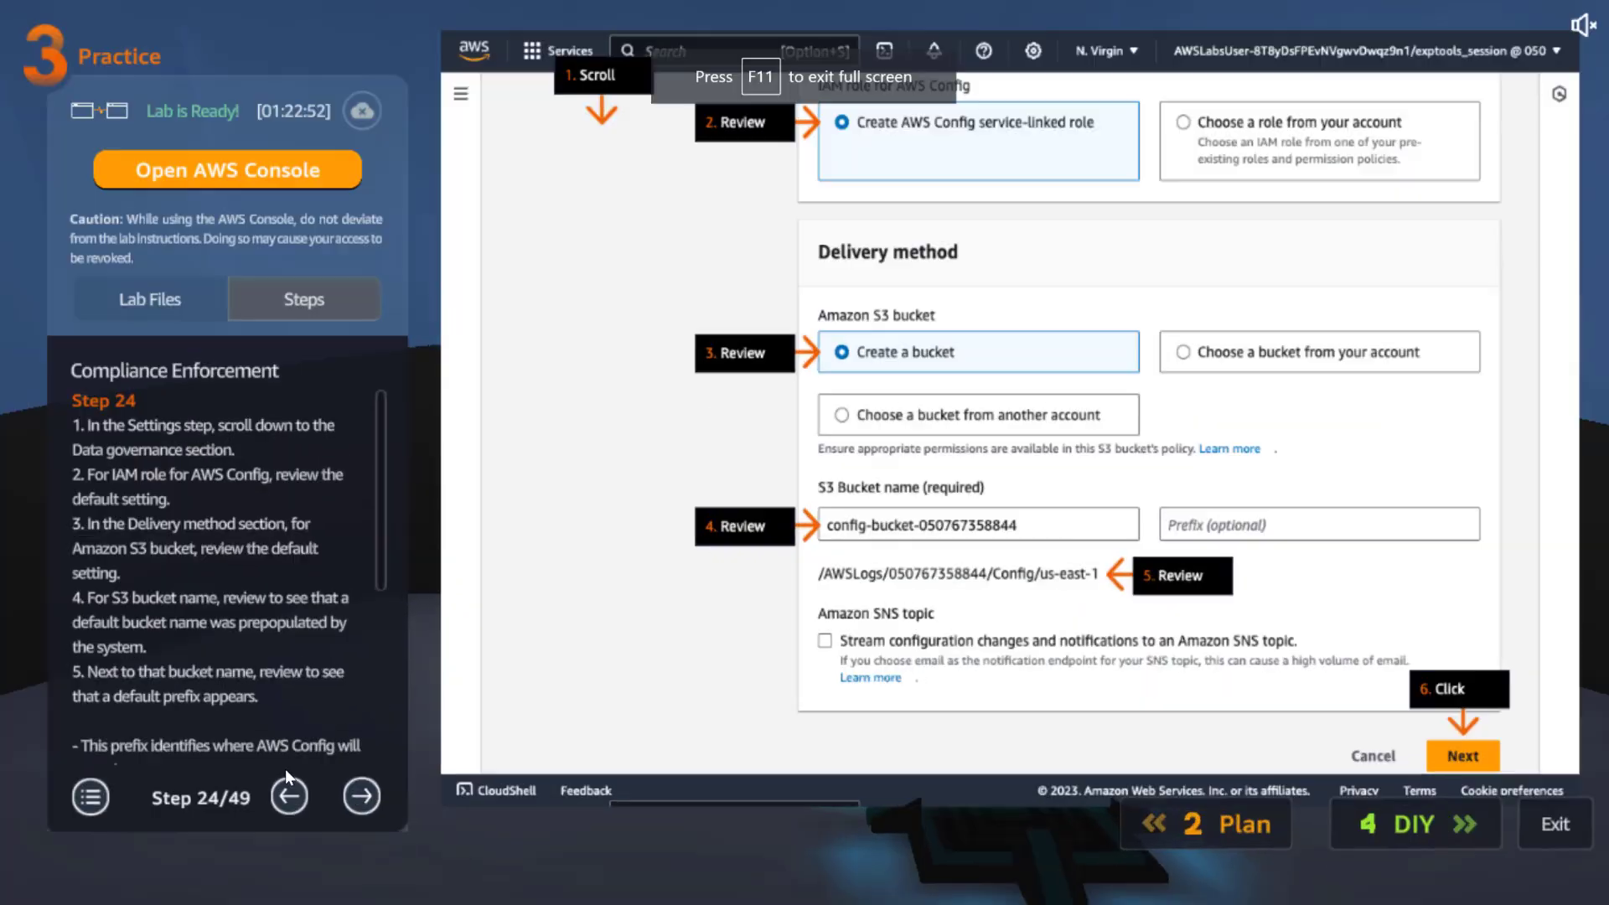
left_click(358, 796)
left_click(358, 796)
left_click(359, 796)
left_click(359, 797)
left_click(359, 796)
left_click(359, 796)
left_click(359, 796)
left_click(359, 796)
left_click(359, 796)
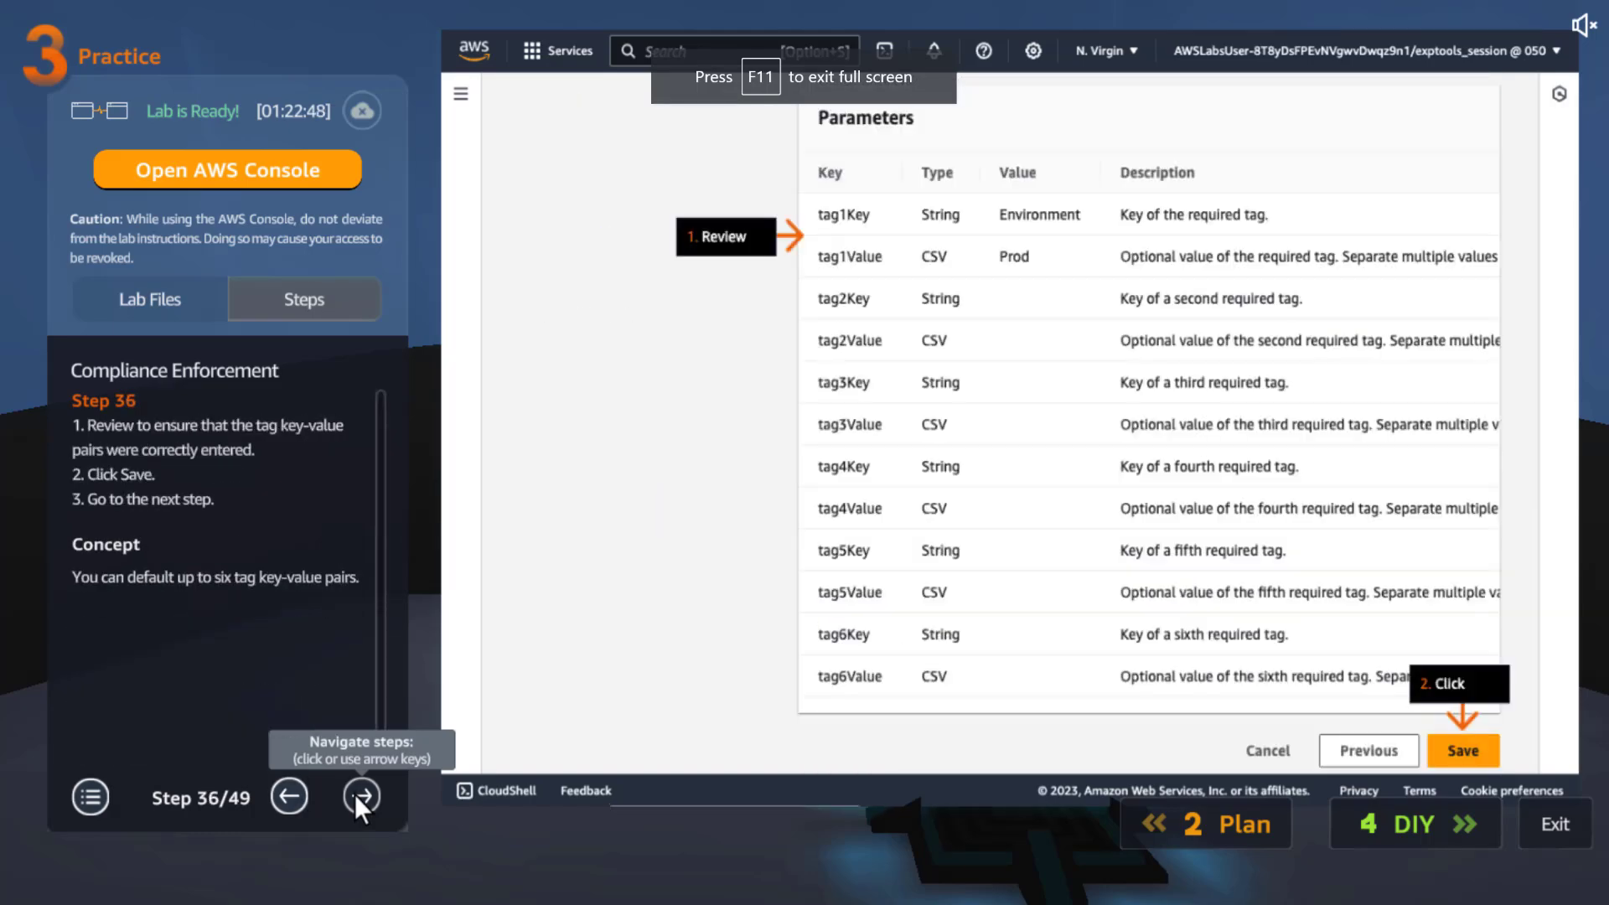
left_click(359, 796)
left_click(359, 796)
left_click(355, 793)
left_click(355, 793)
left_click(354, 793)
left_click(354, 793)
left_click(355, 793)
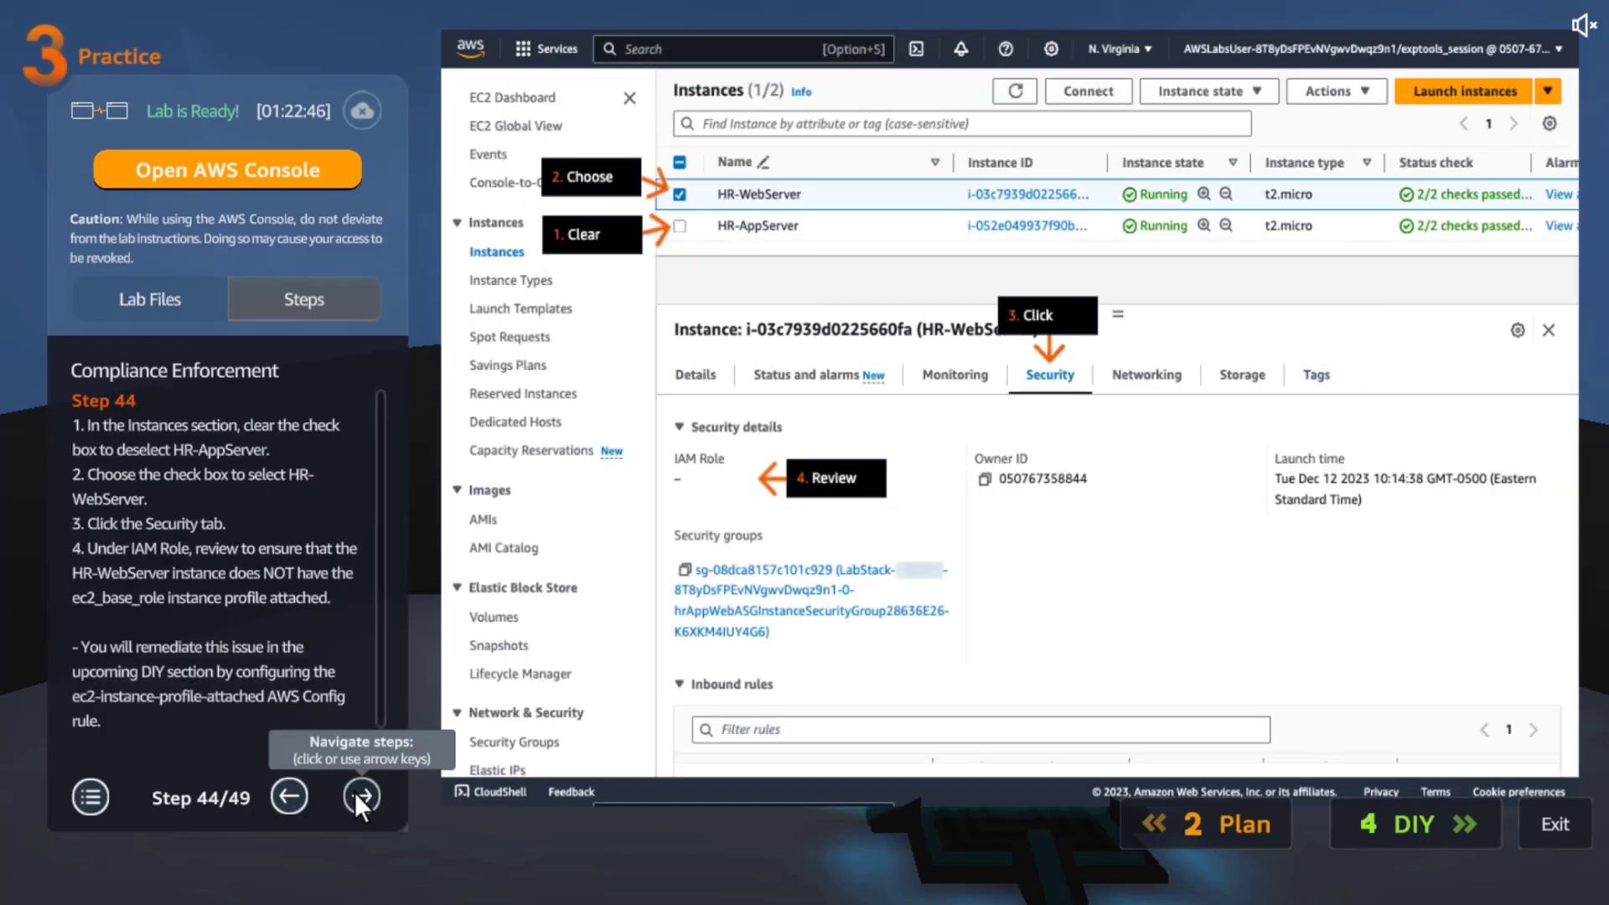
left_click(354, 793)
left_click(354, 793)
left_click(355, 793)
left_click(355, 793)
left_click(355, 793)
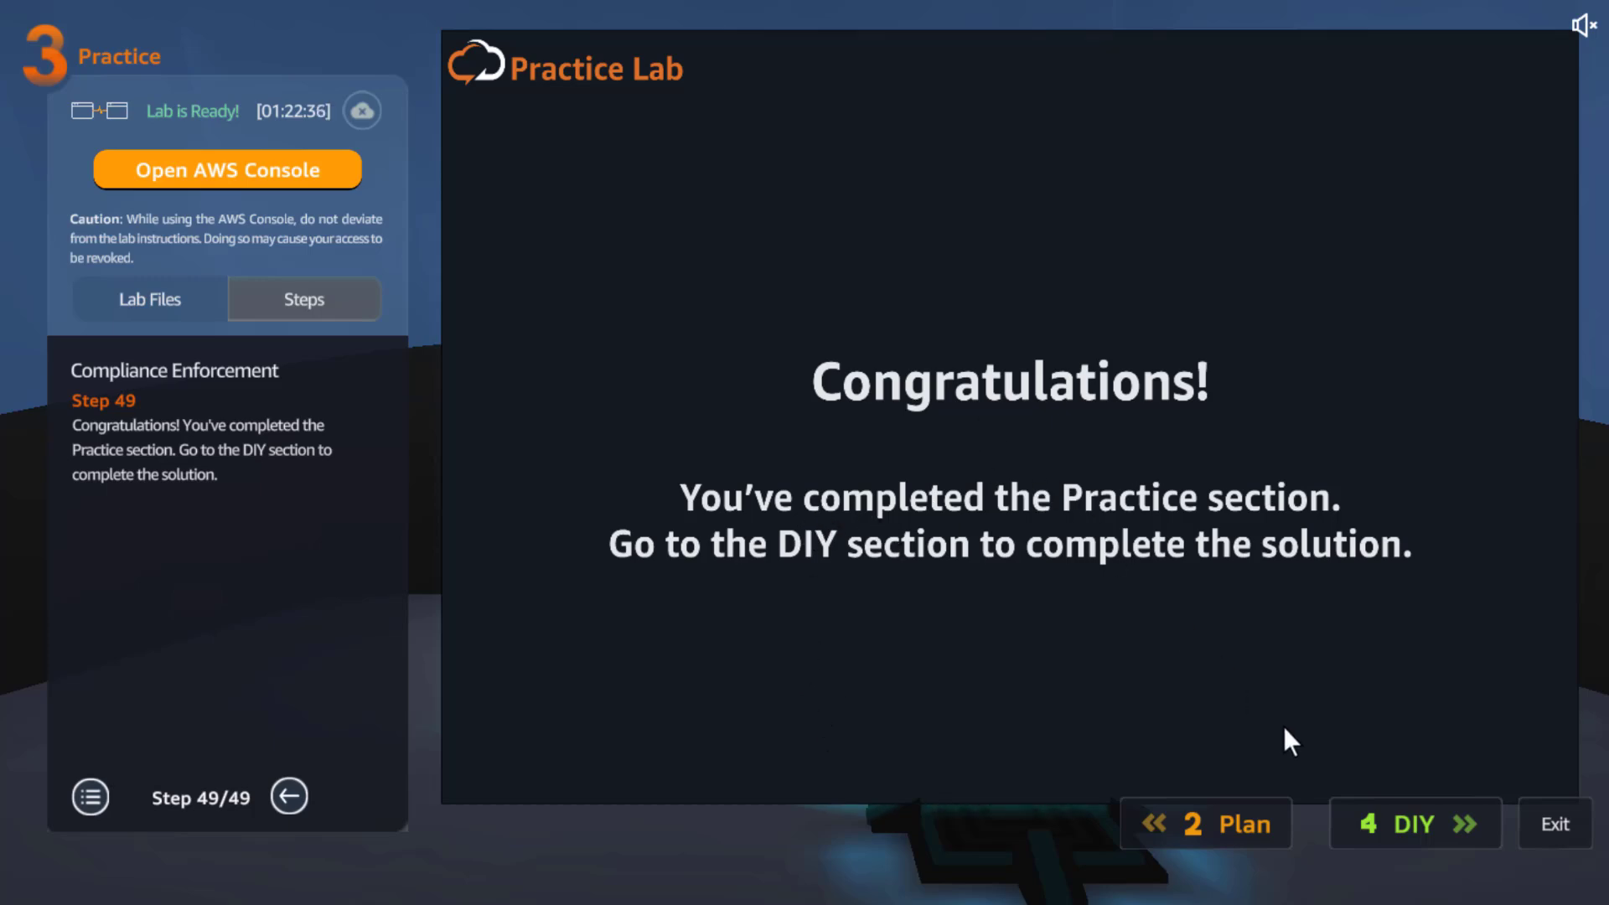
left_click(1394, 806)
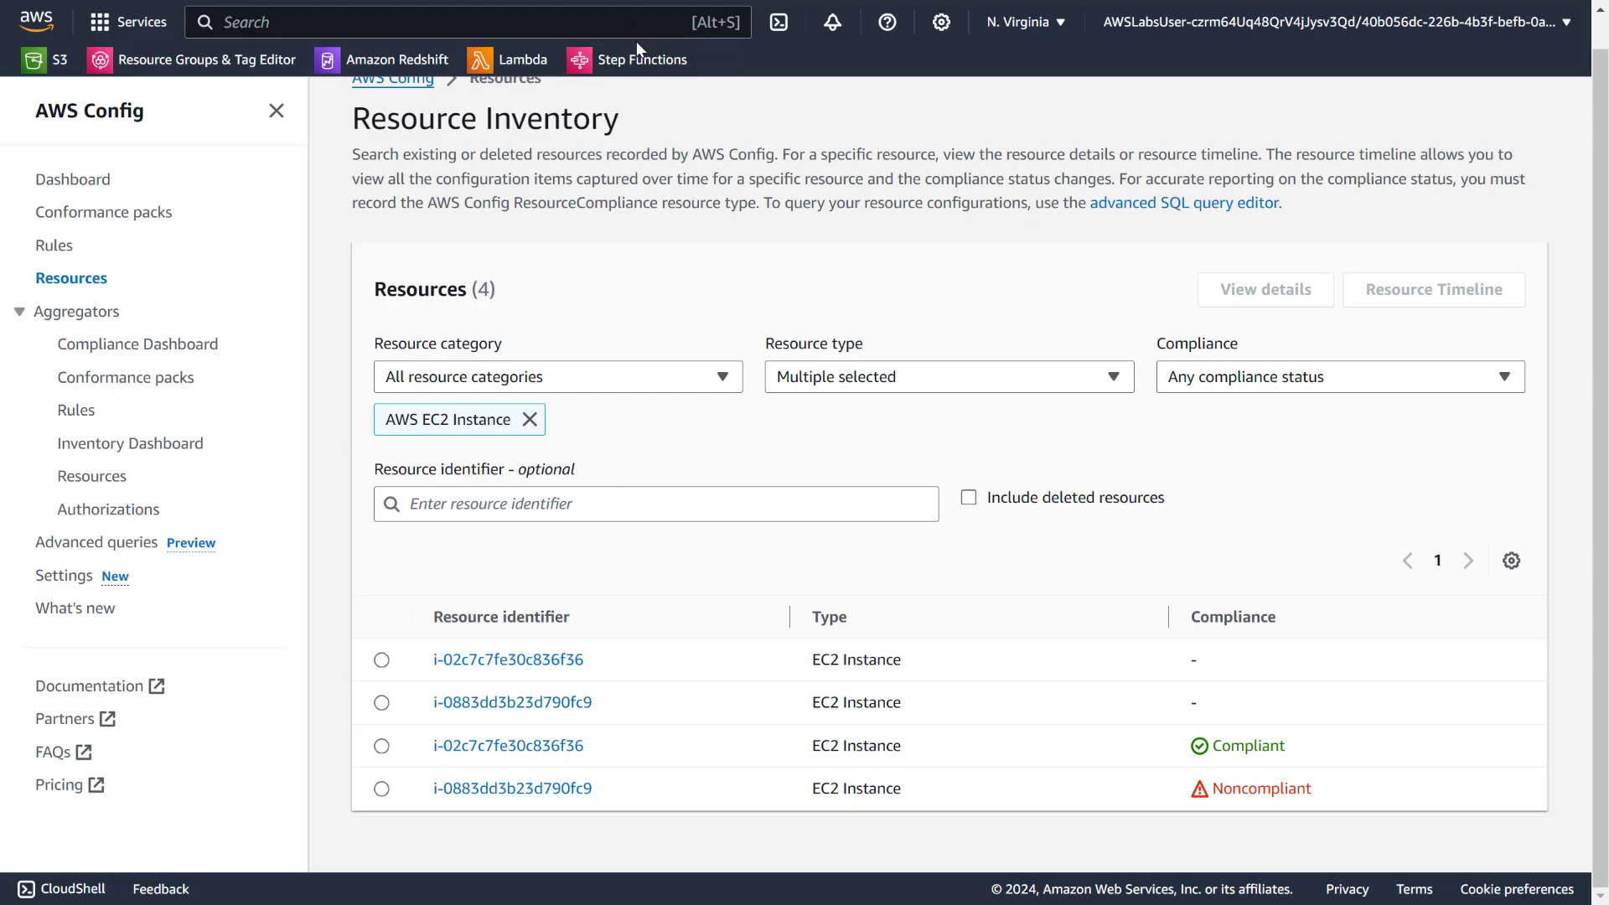
Return to the AWS console, search for Systems Manager and open it in a new tab placed before the Config tab.
left_click(796, 82)
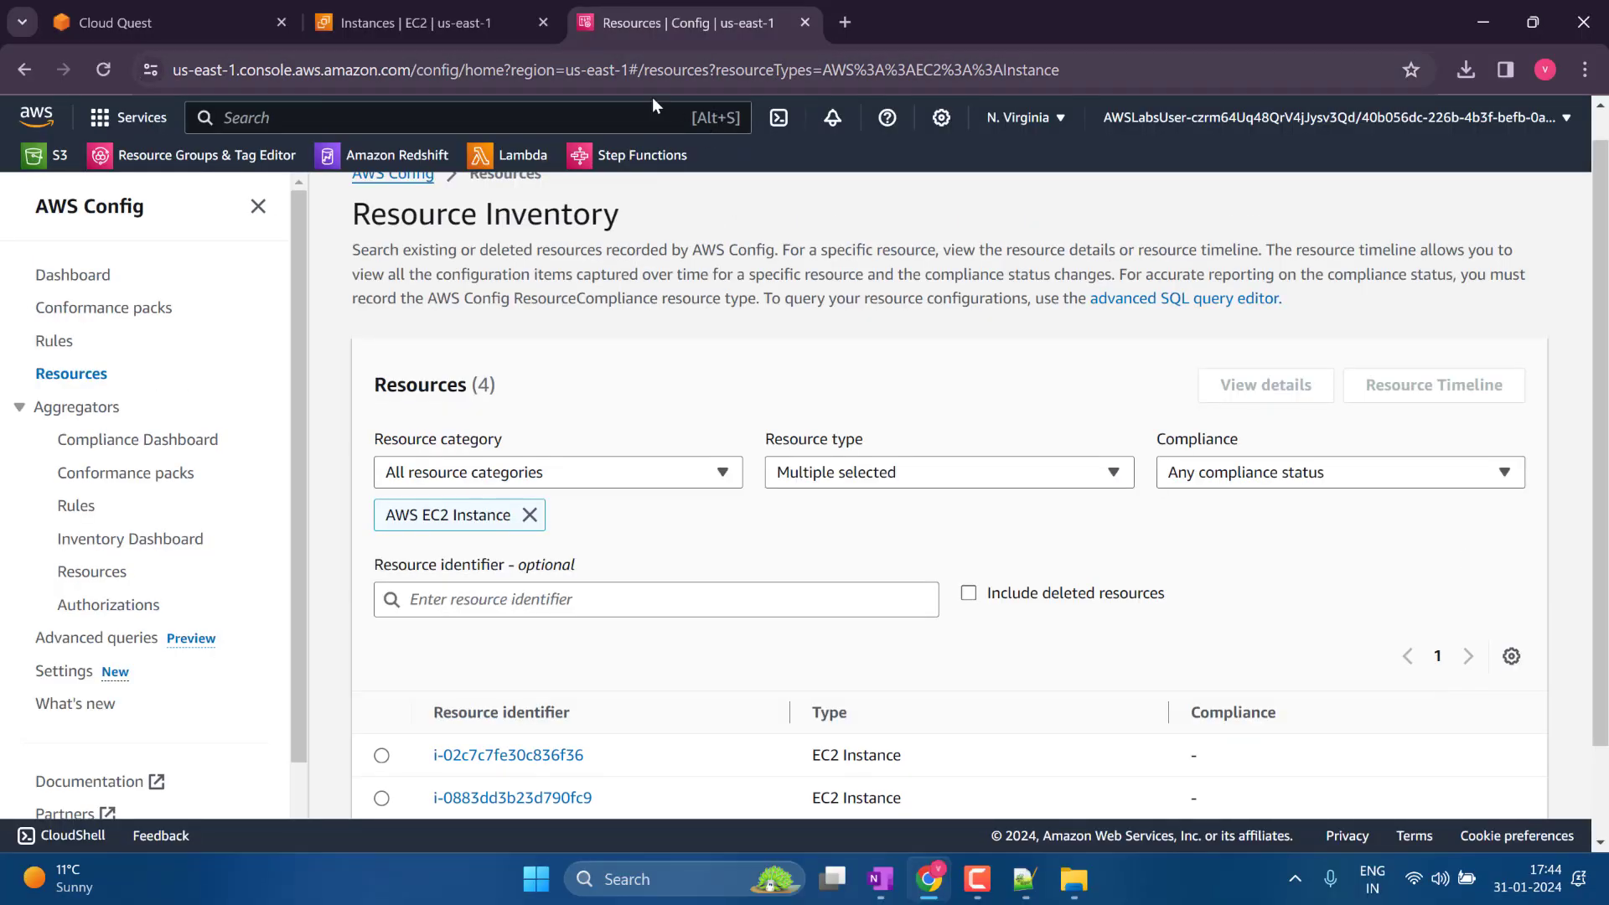
left_click(602, 115)
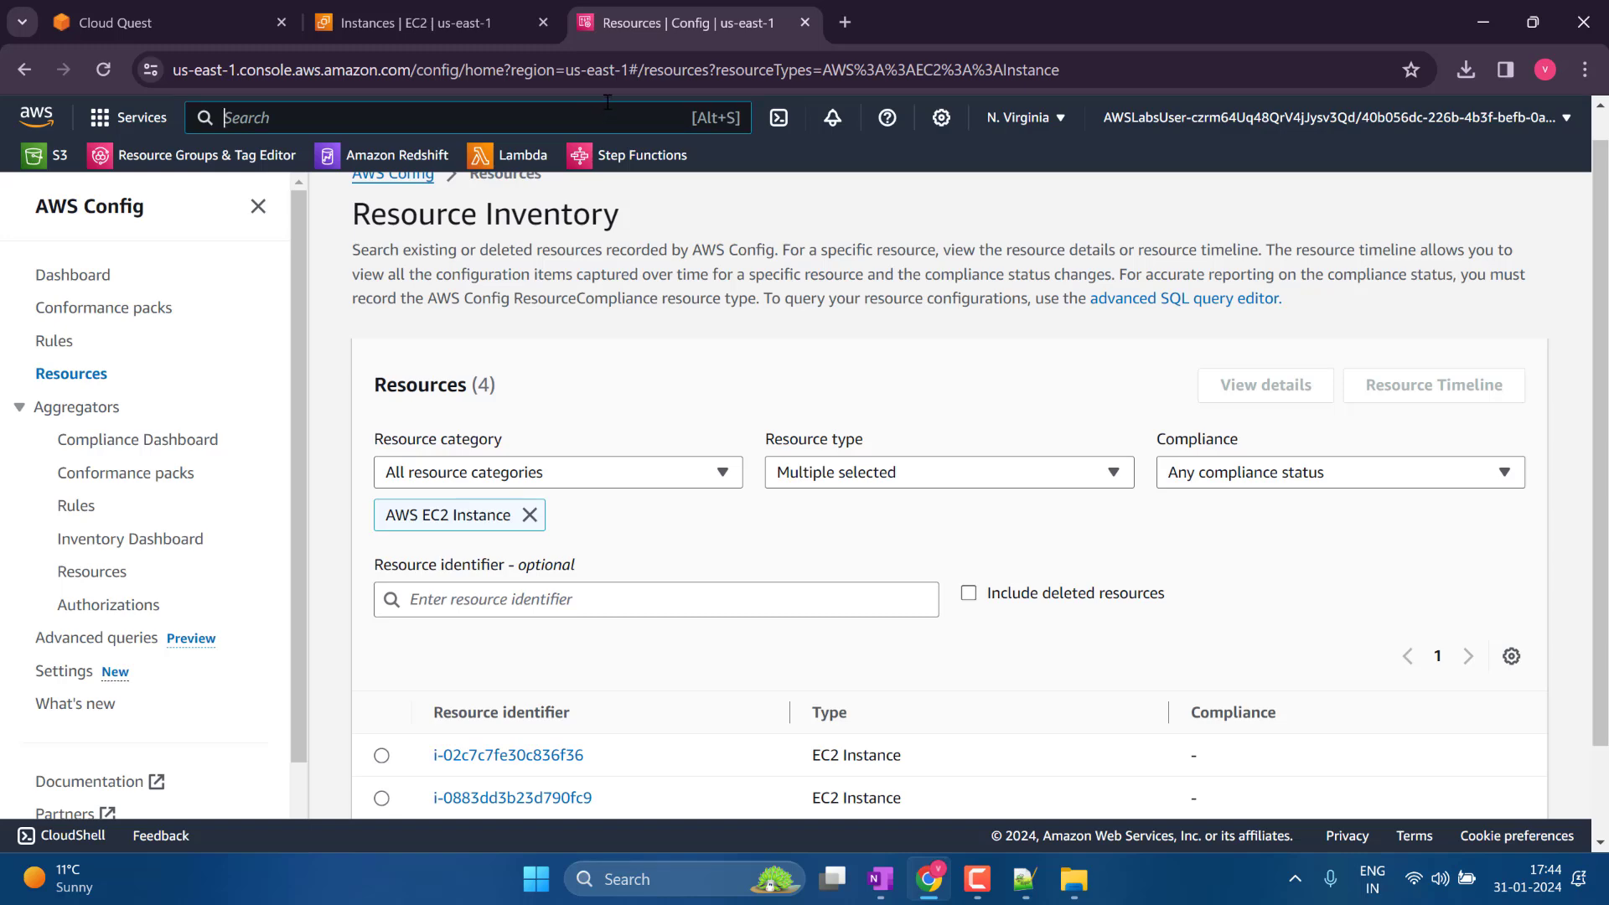
type("system")
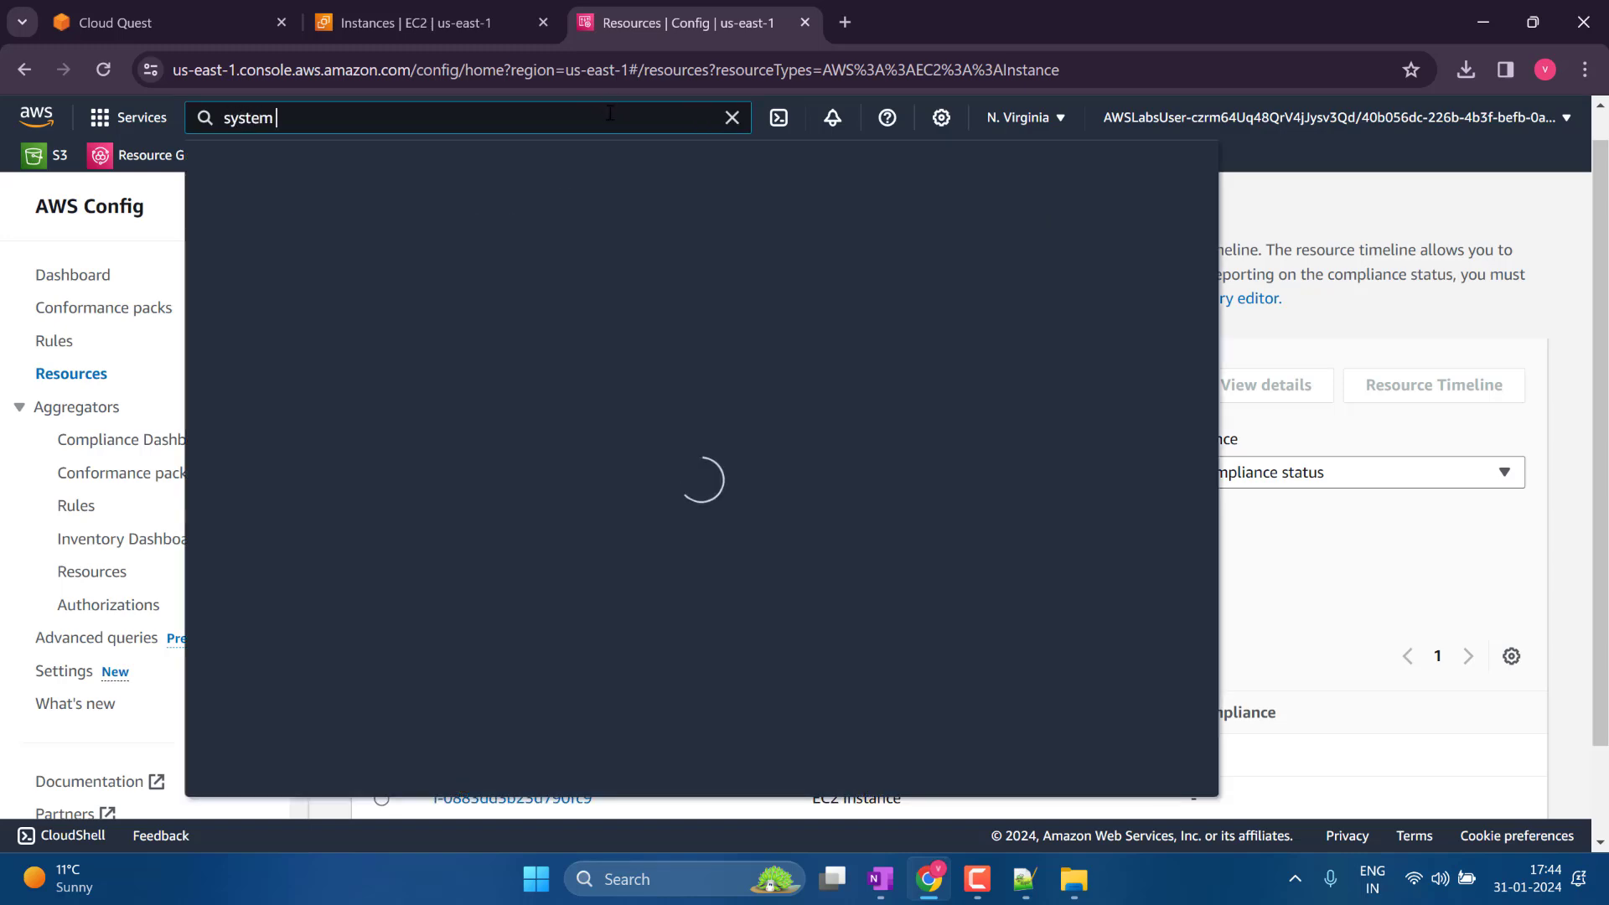
type(" managher")
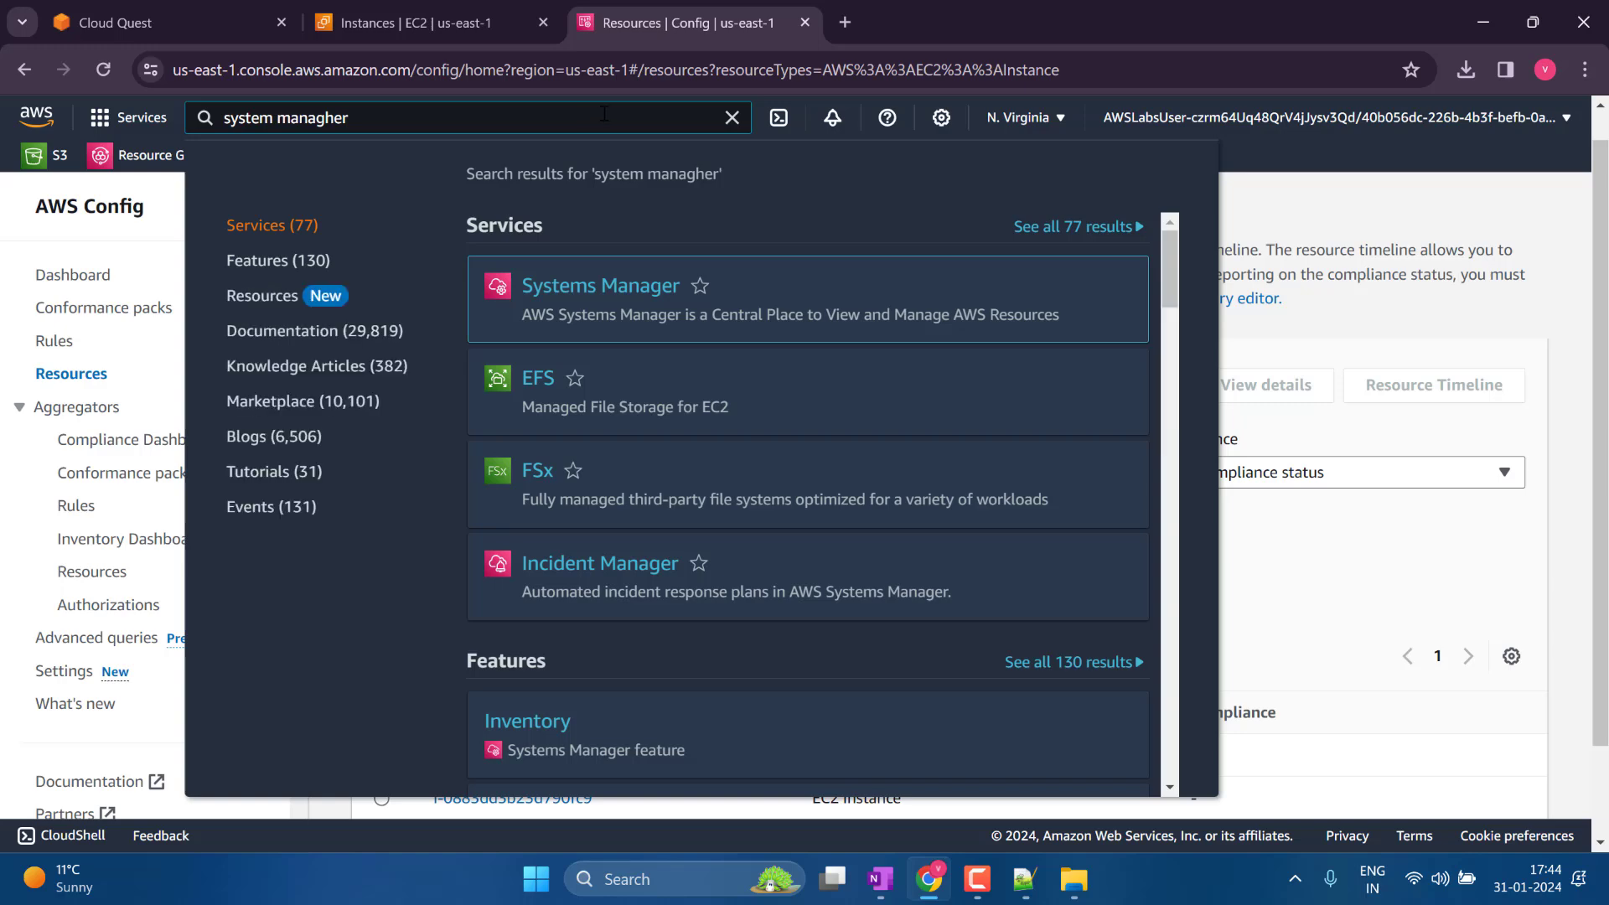
right_click(625, 289)
left_click(675, 312)
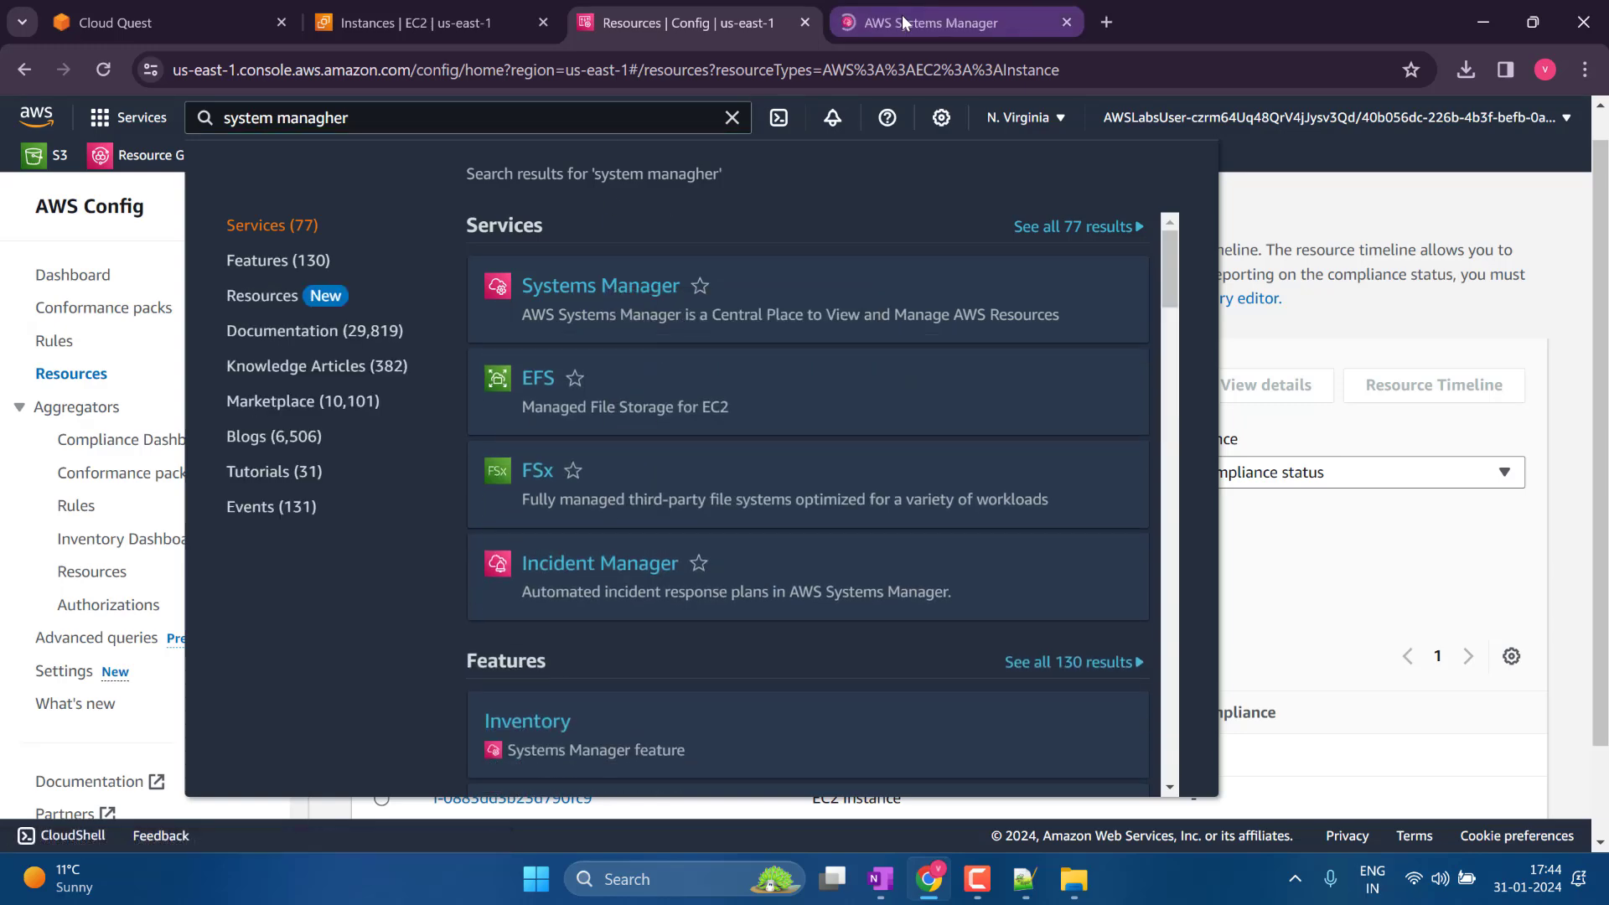
left_click_drag(902, 22, 671, 23)
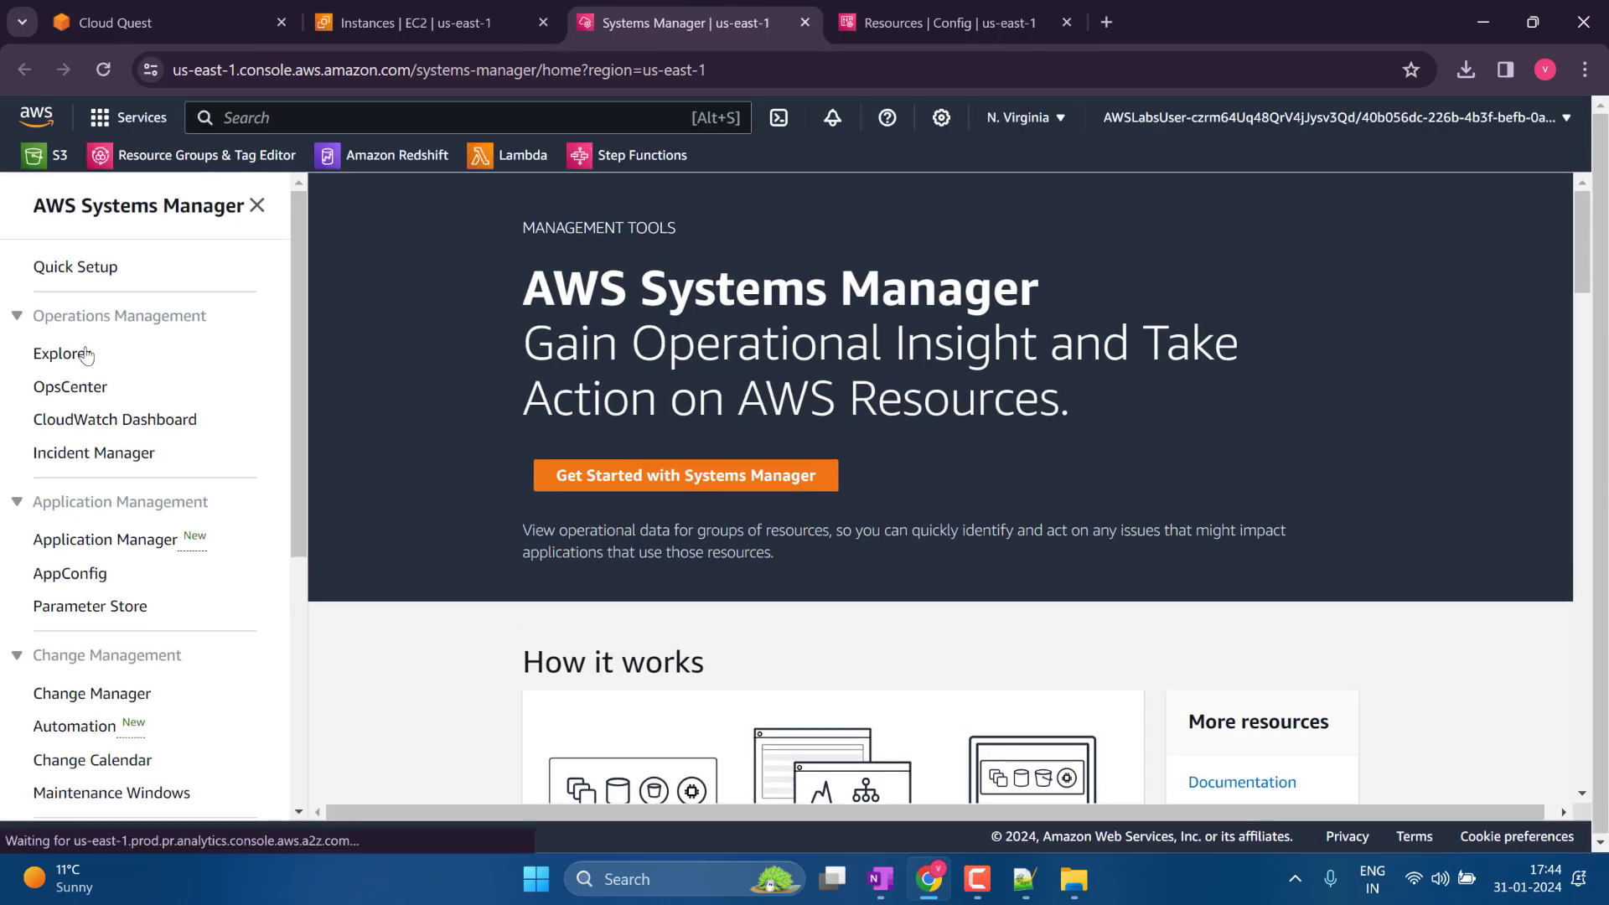
Open the Systems Manager documents and start creating an Automation document.
scroll(118, 470, "down", 5)
left_click(99, 793)
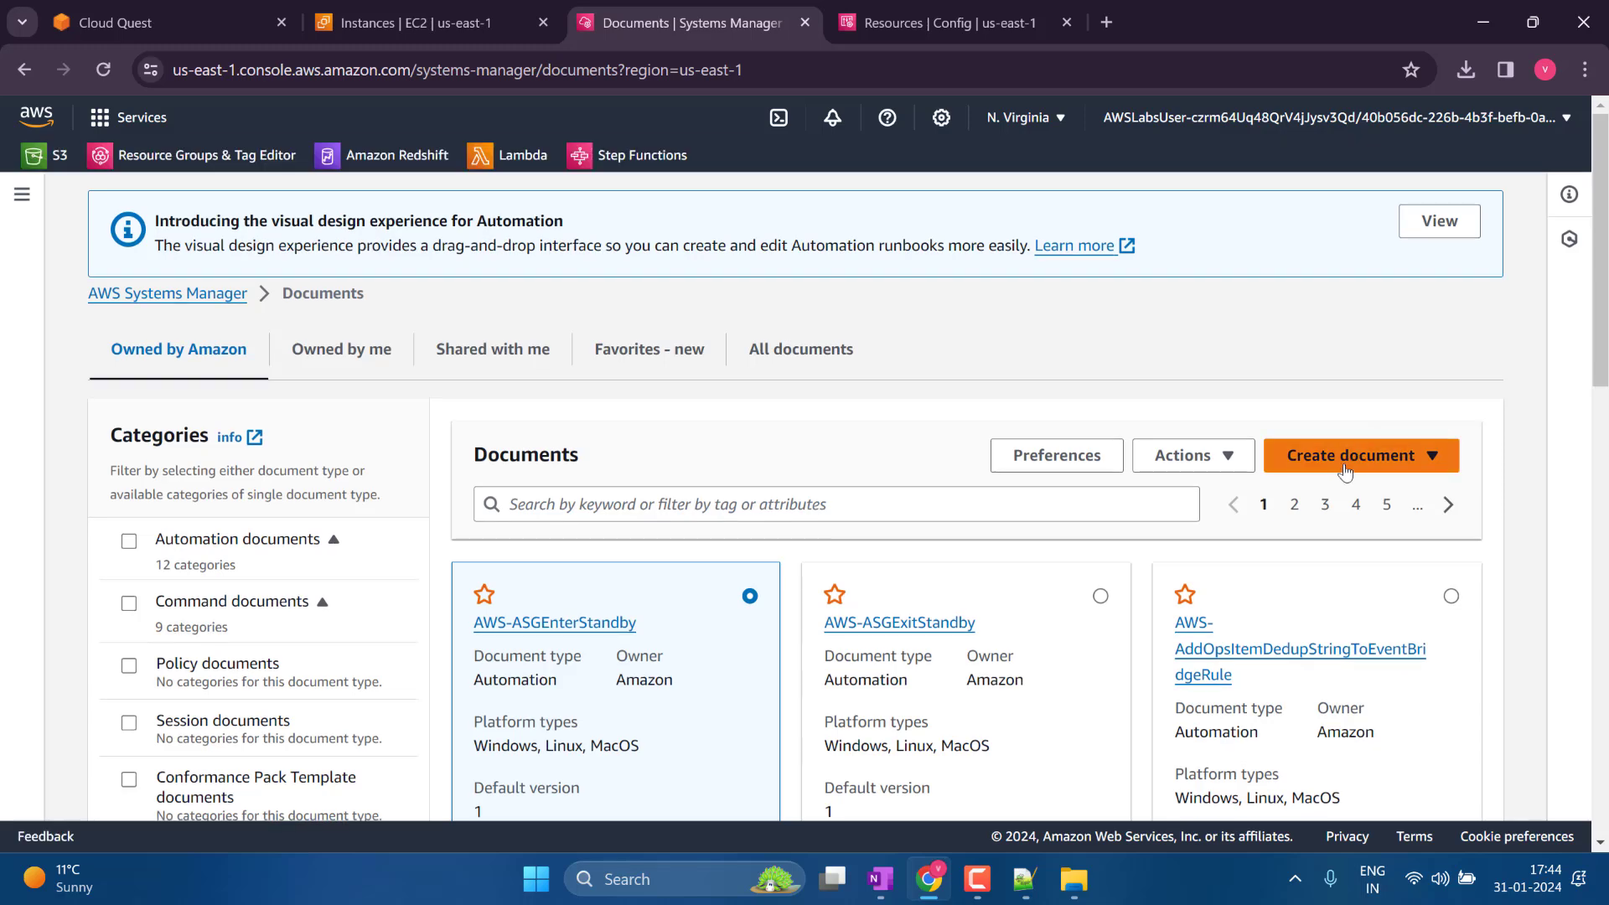
left_click(1350, 457)
left_click(1329, 525)
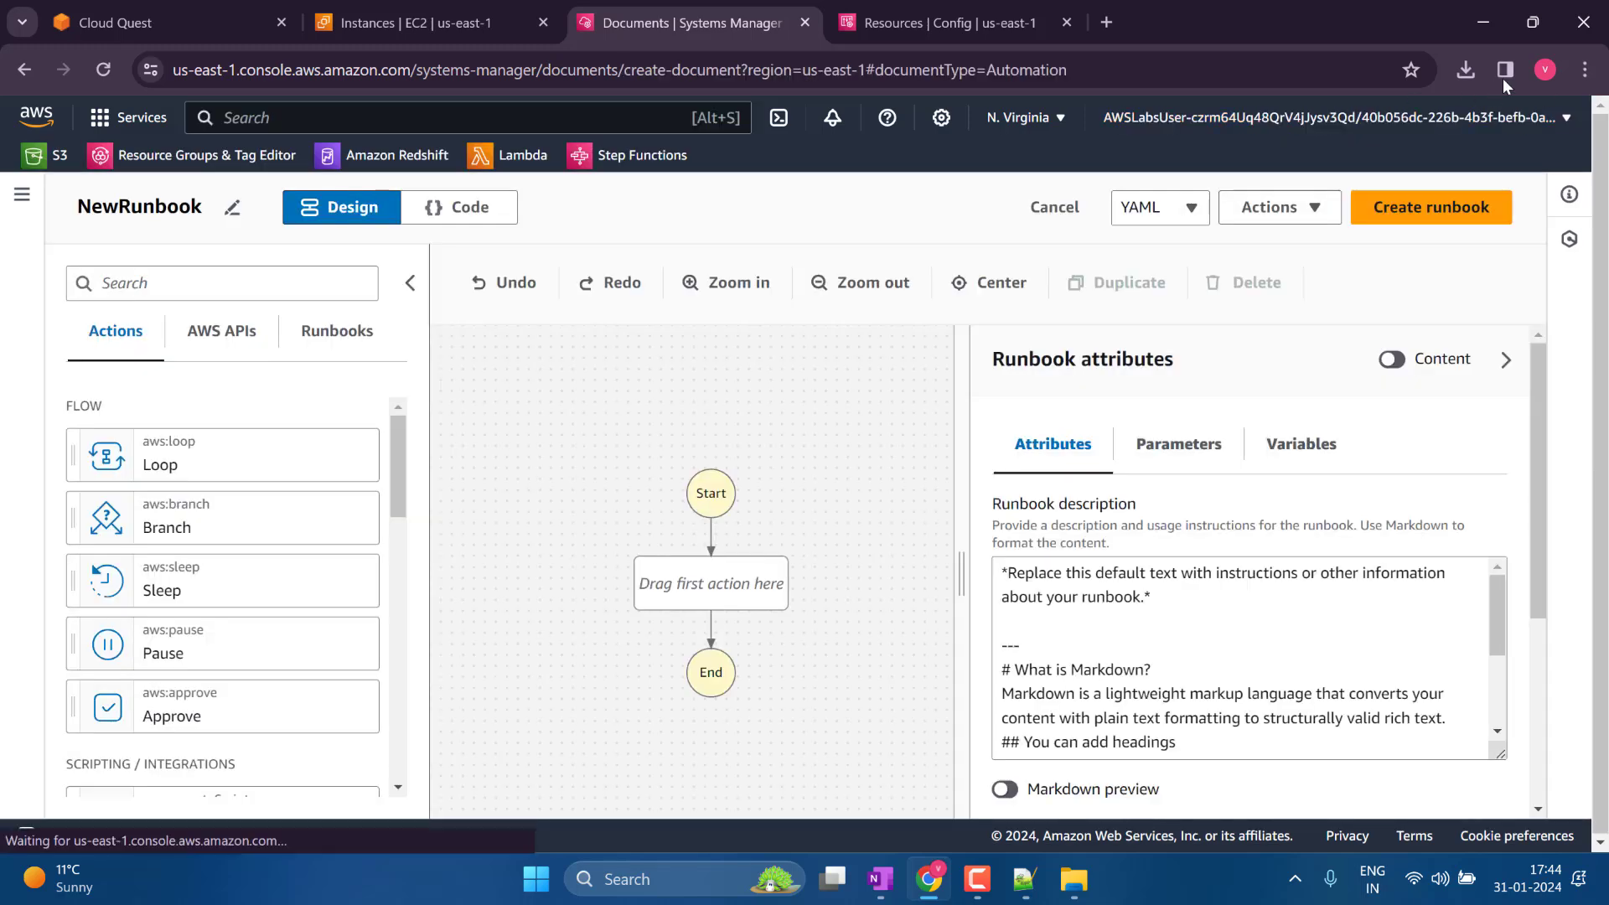
Show the runbook editor in full screen and rename the new runbook Lab-TagProdInstances.
left_click(1584, 70)
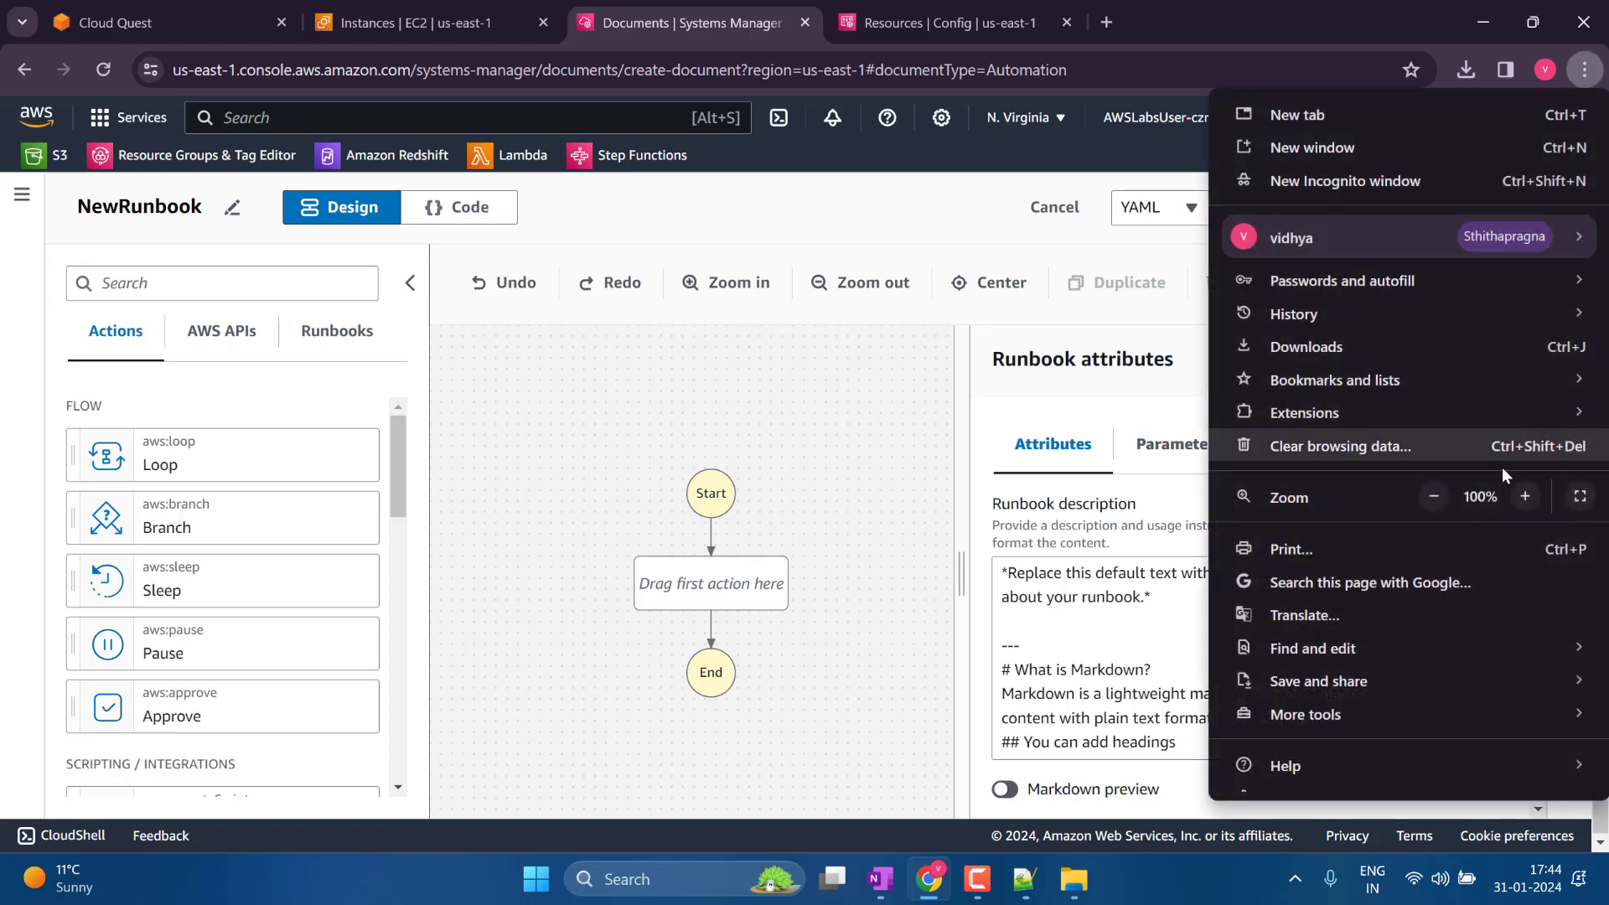
left_click(1580, 496)
left_click(231, 114)
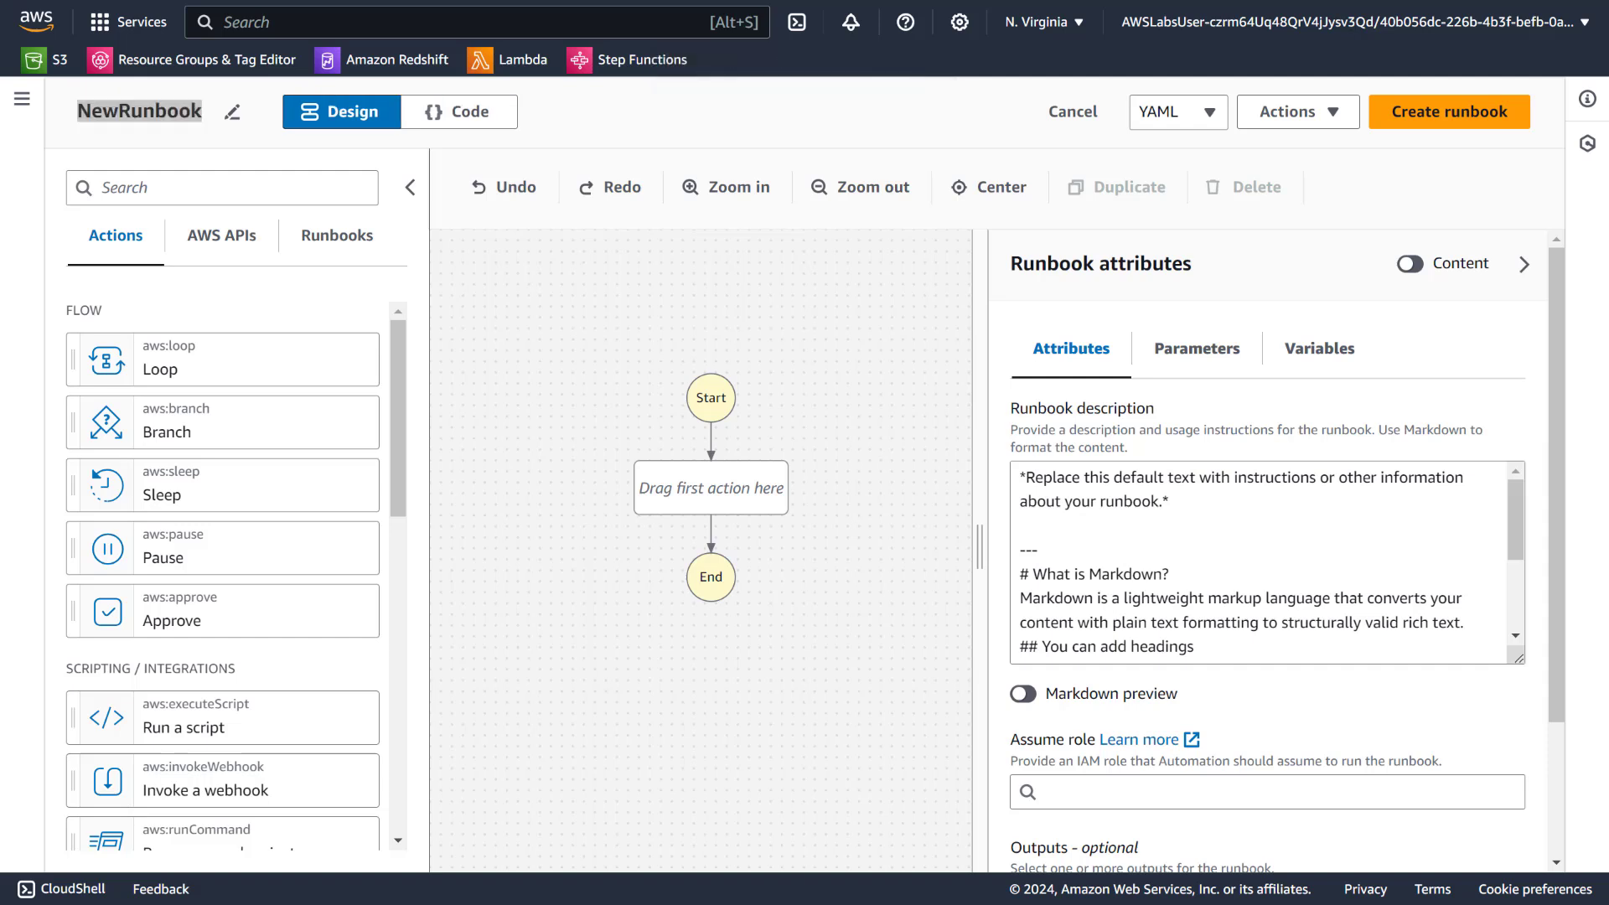
left_click(213, 110)
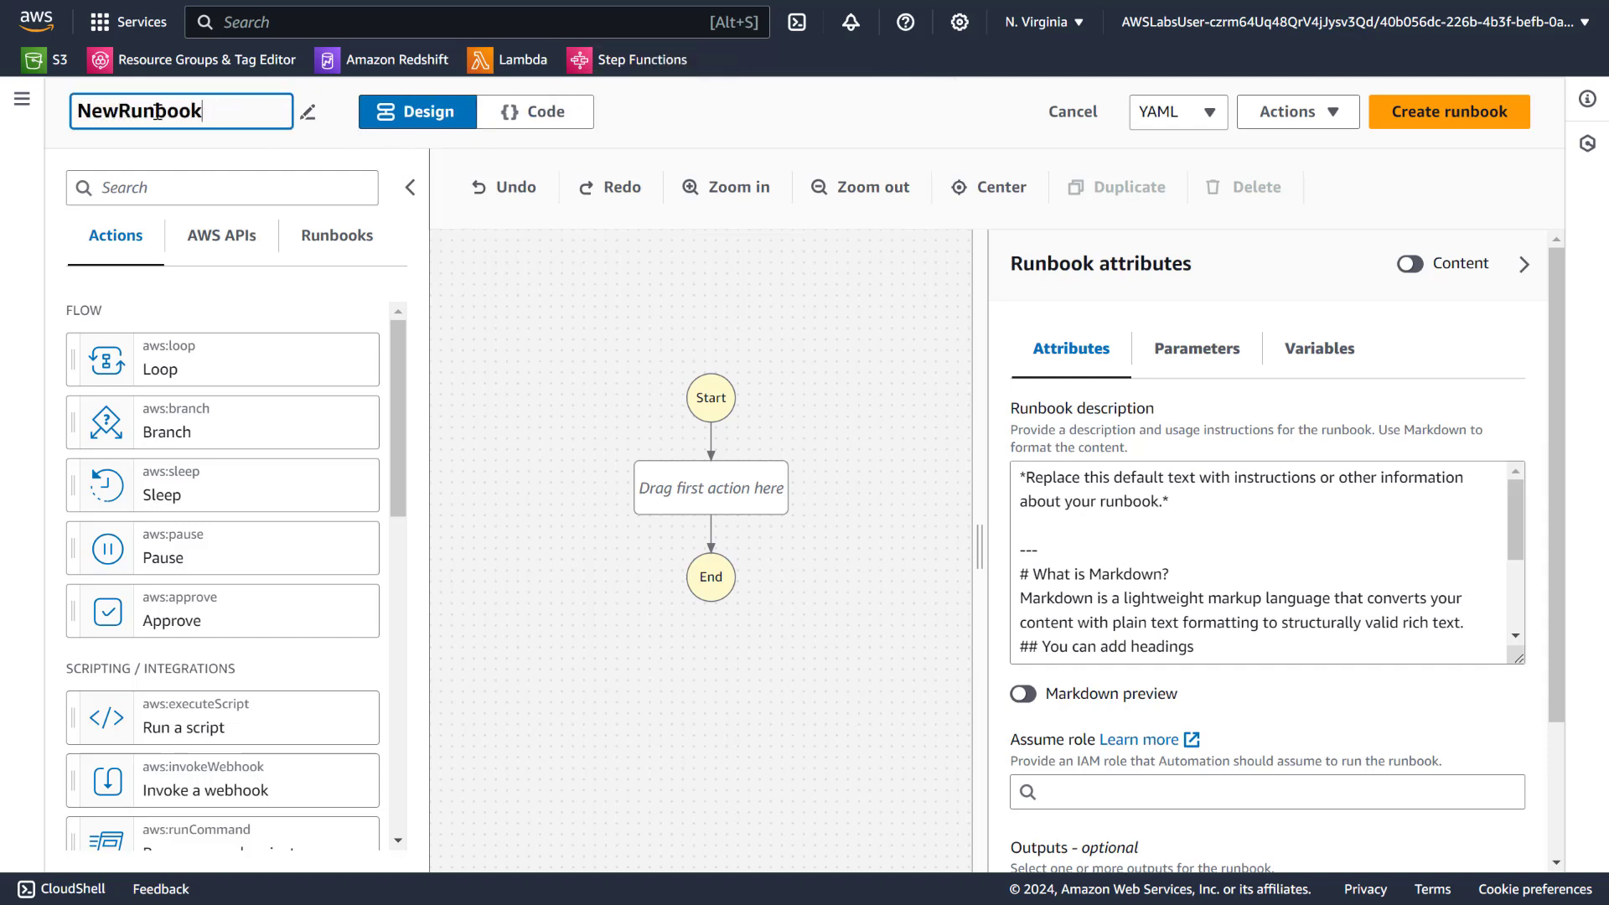
key("ctrl+a")
type("Lab-TagProdInstances")
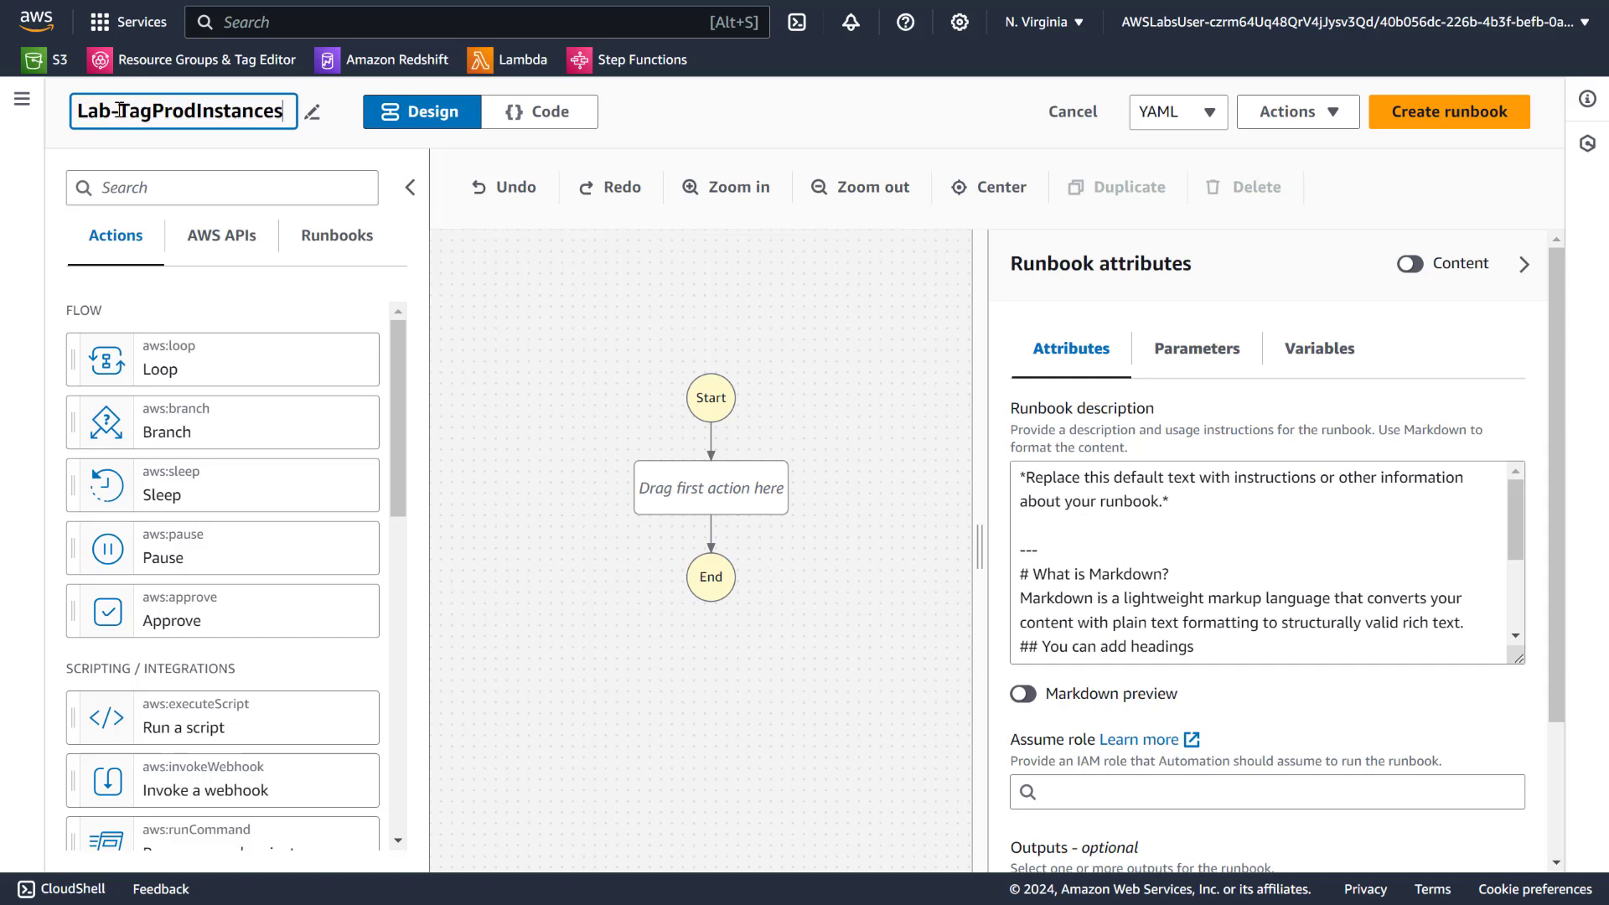
left_click_drag(119, 110, 194, 107)
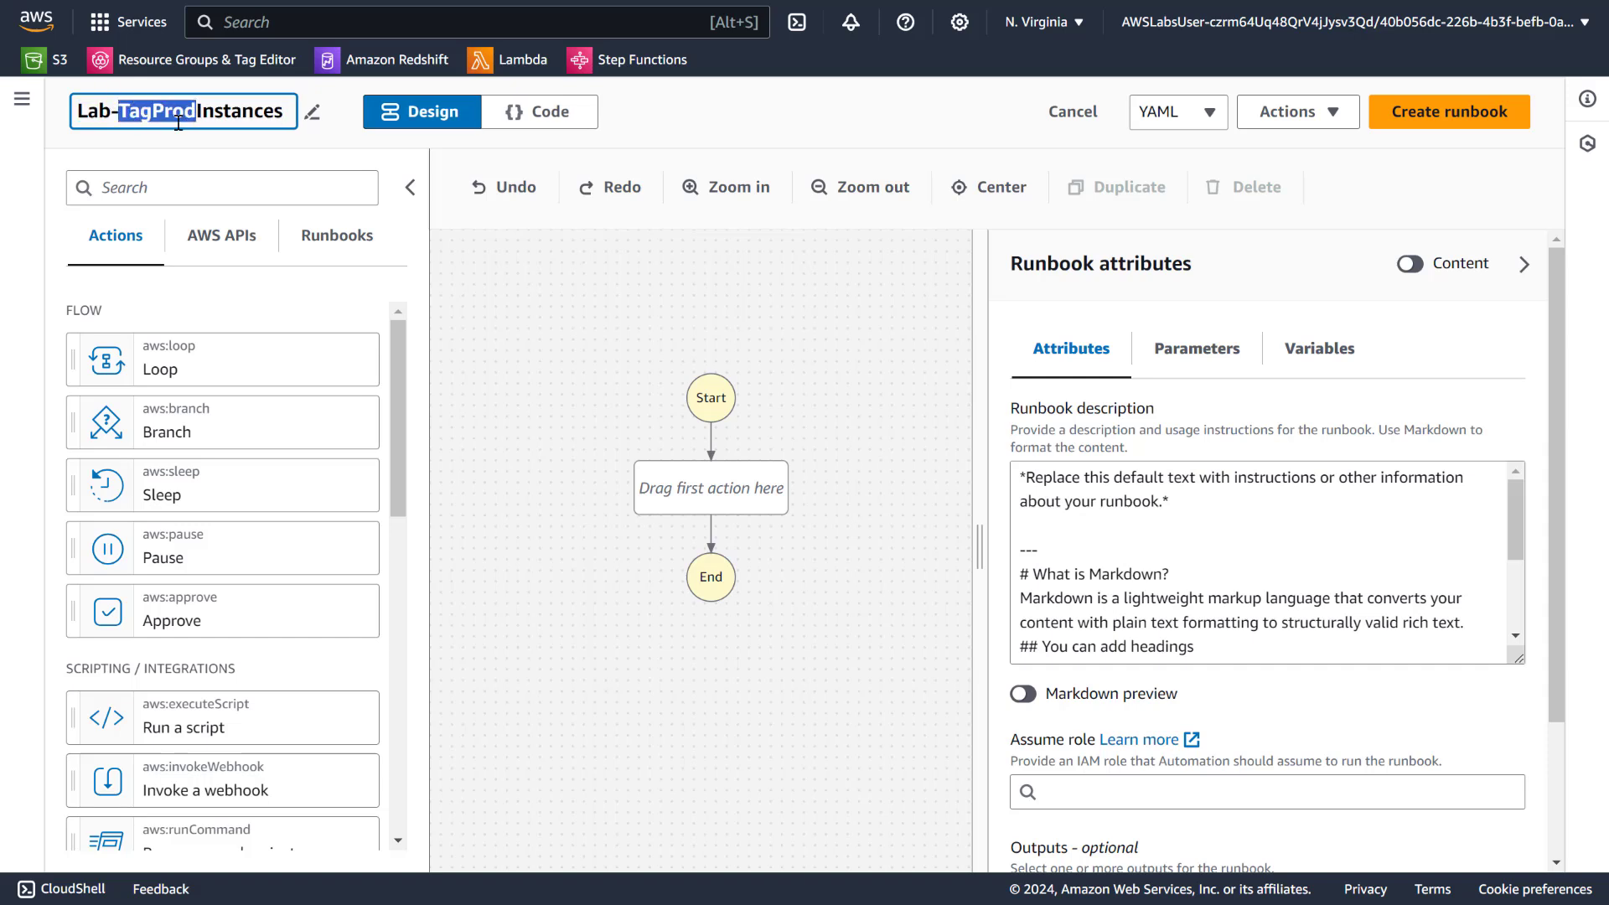
Rename the runbook to Lab-MissingProfileInstances.
type("Missing")
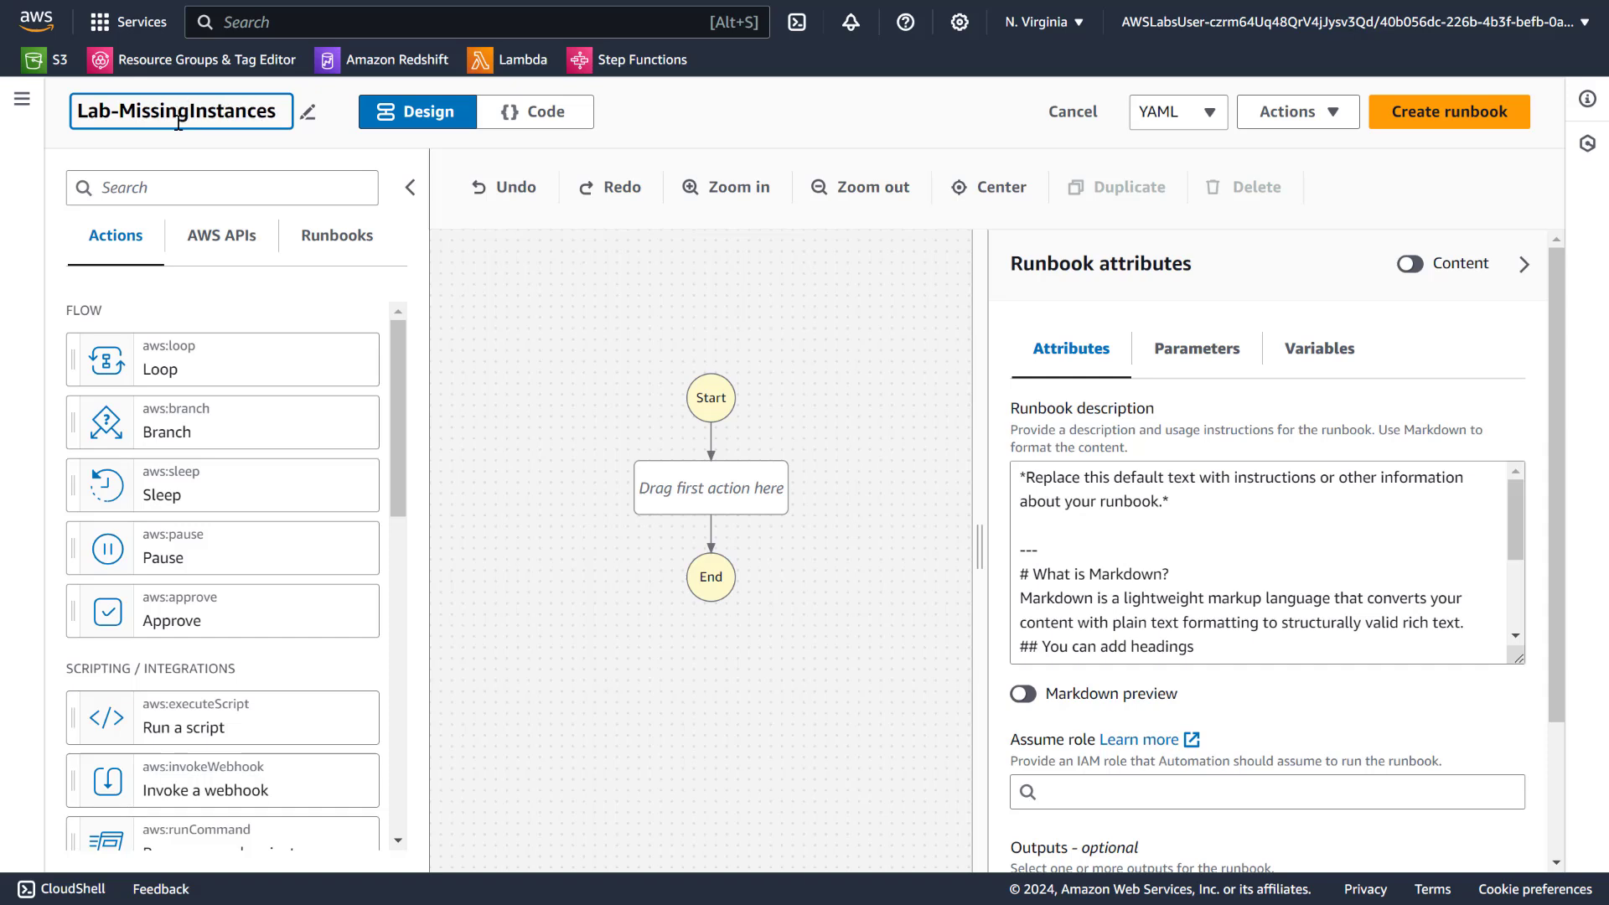
type("Profile")
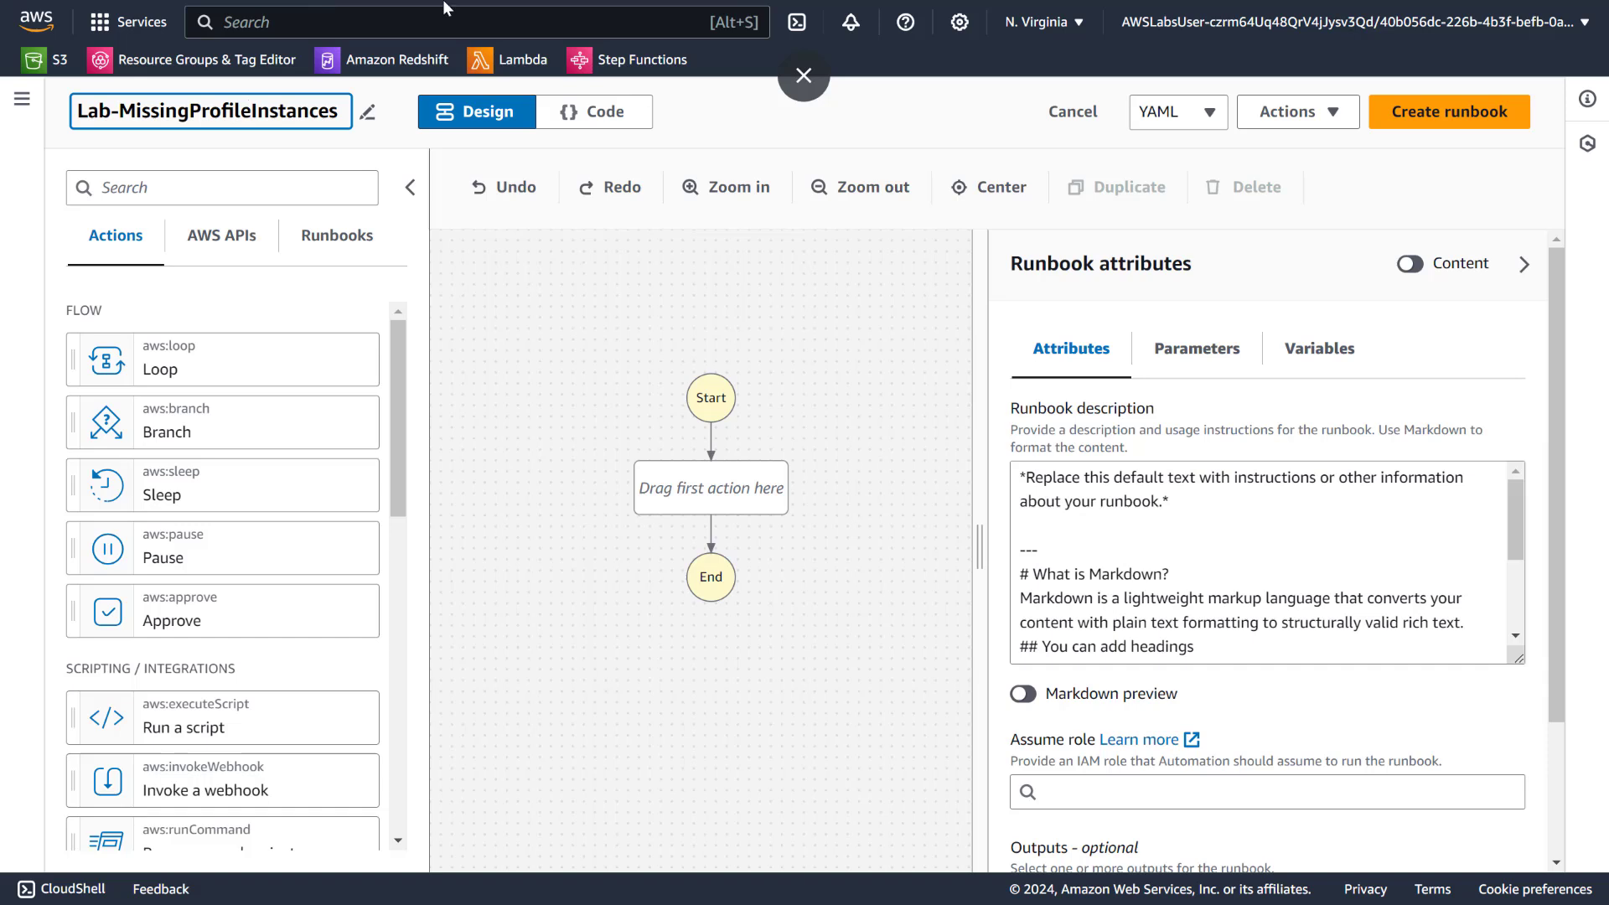
left_click(823, 123)
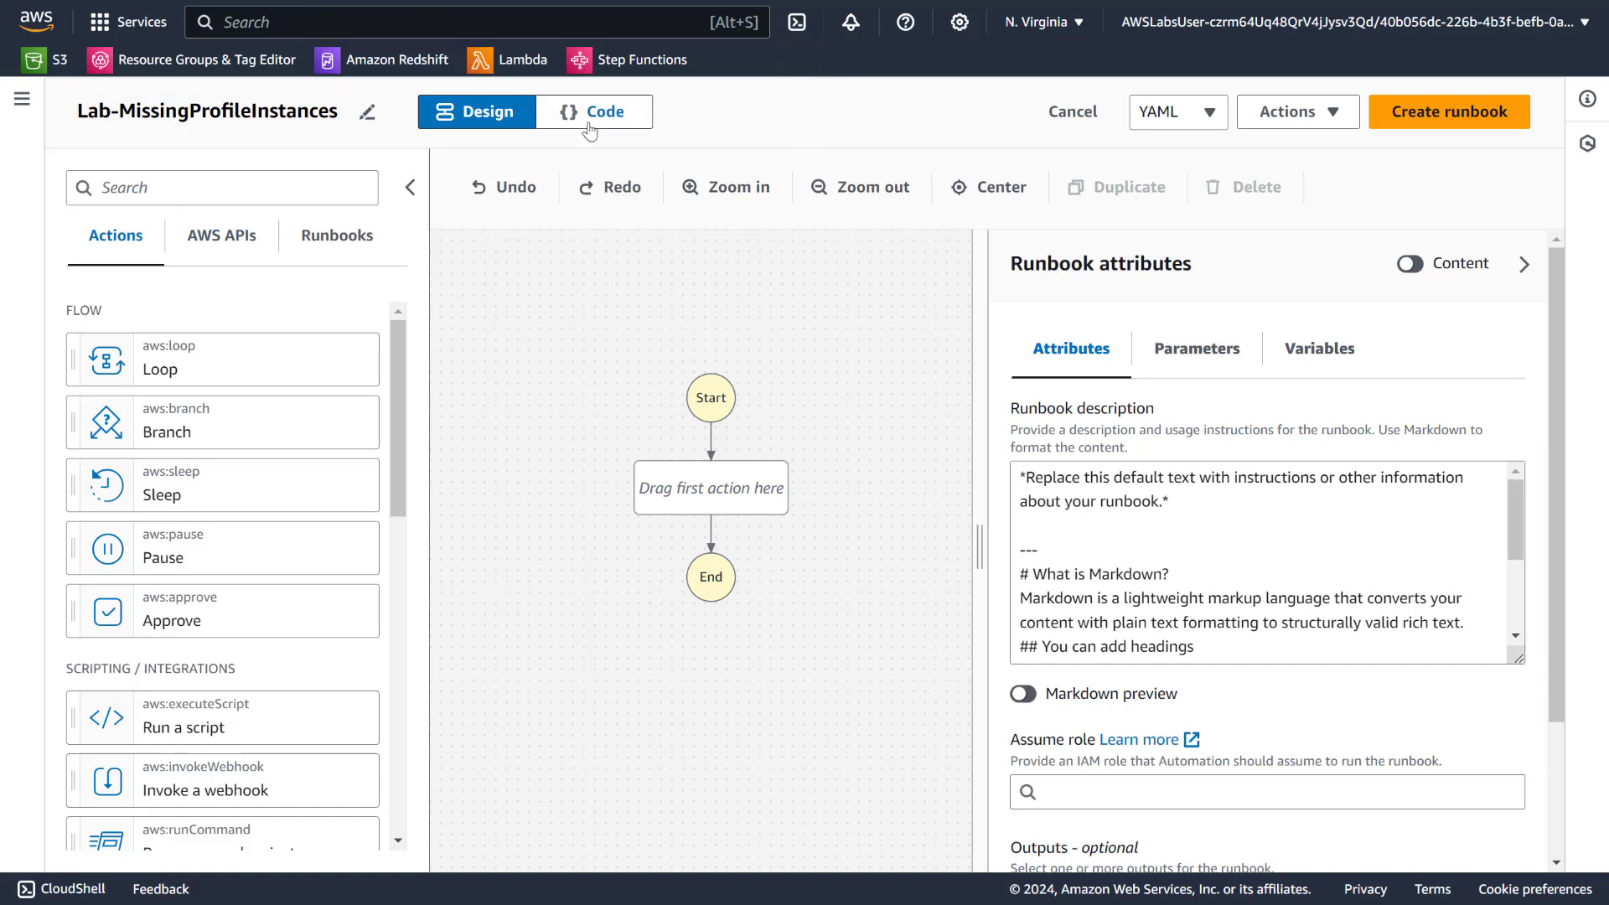
Replace the runbook's code with the copied YAML for the updateInstanceProfile Lambda invocation and remove the trailing empty line.
left_click(592, 124)
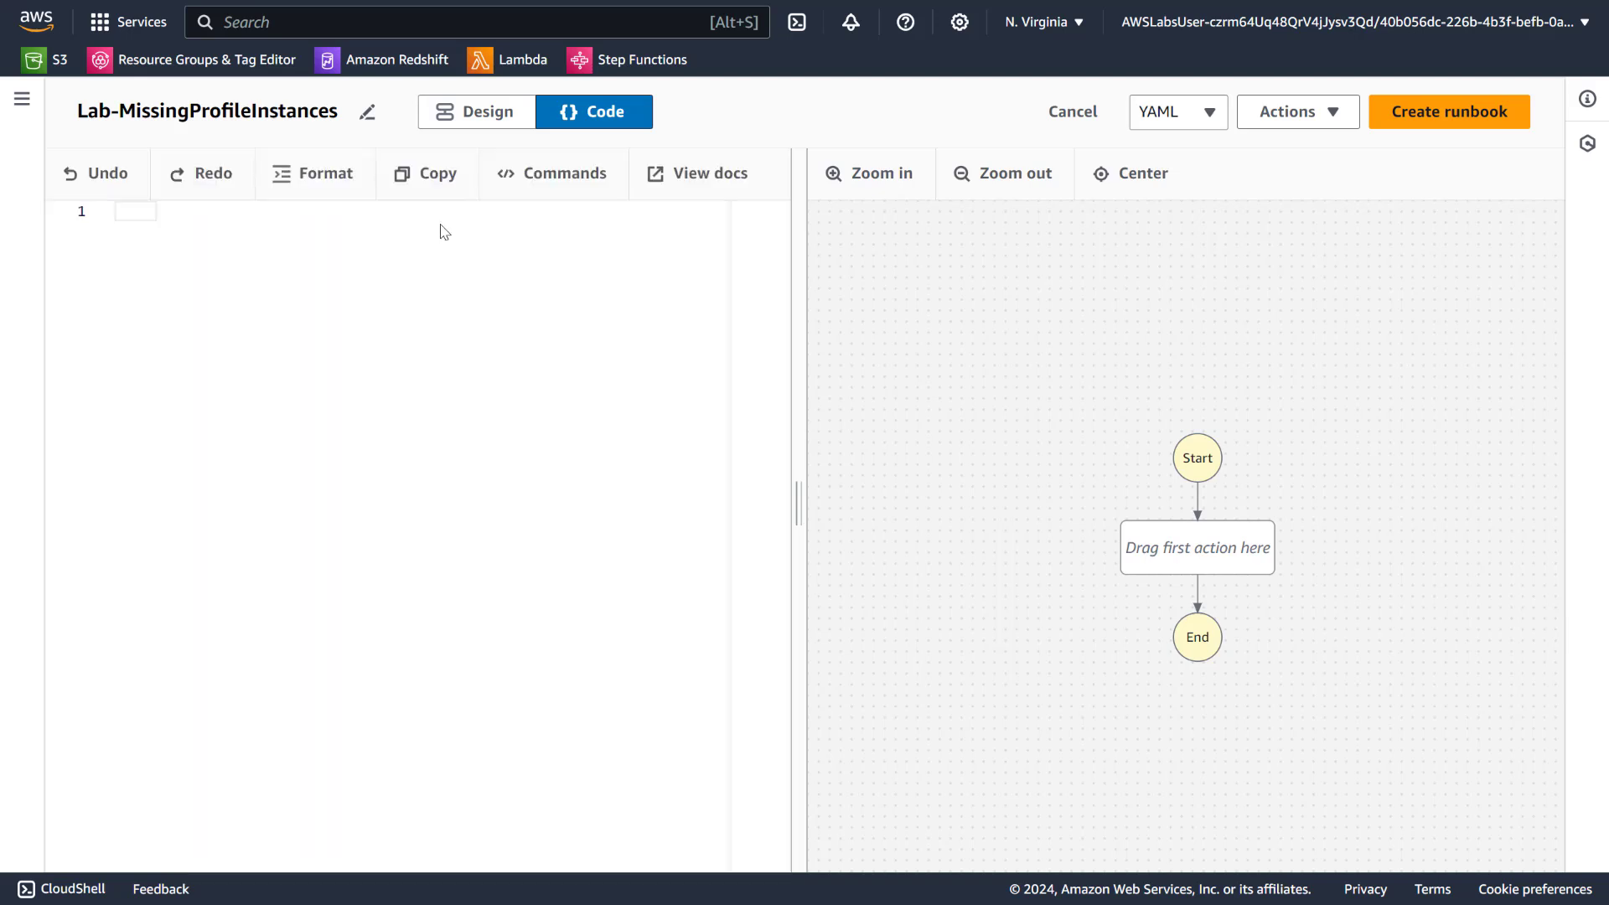
key("ctrl+a")
key("Delete")
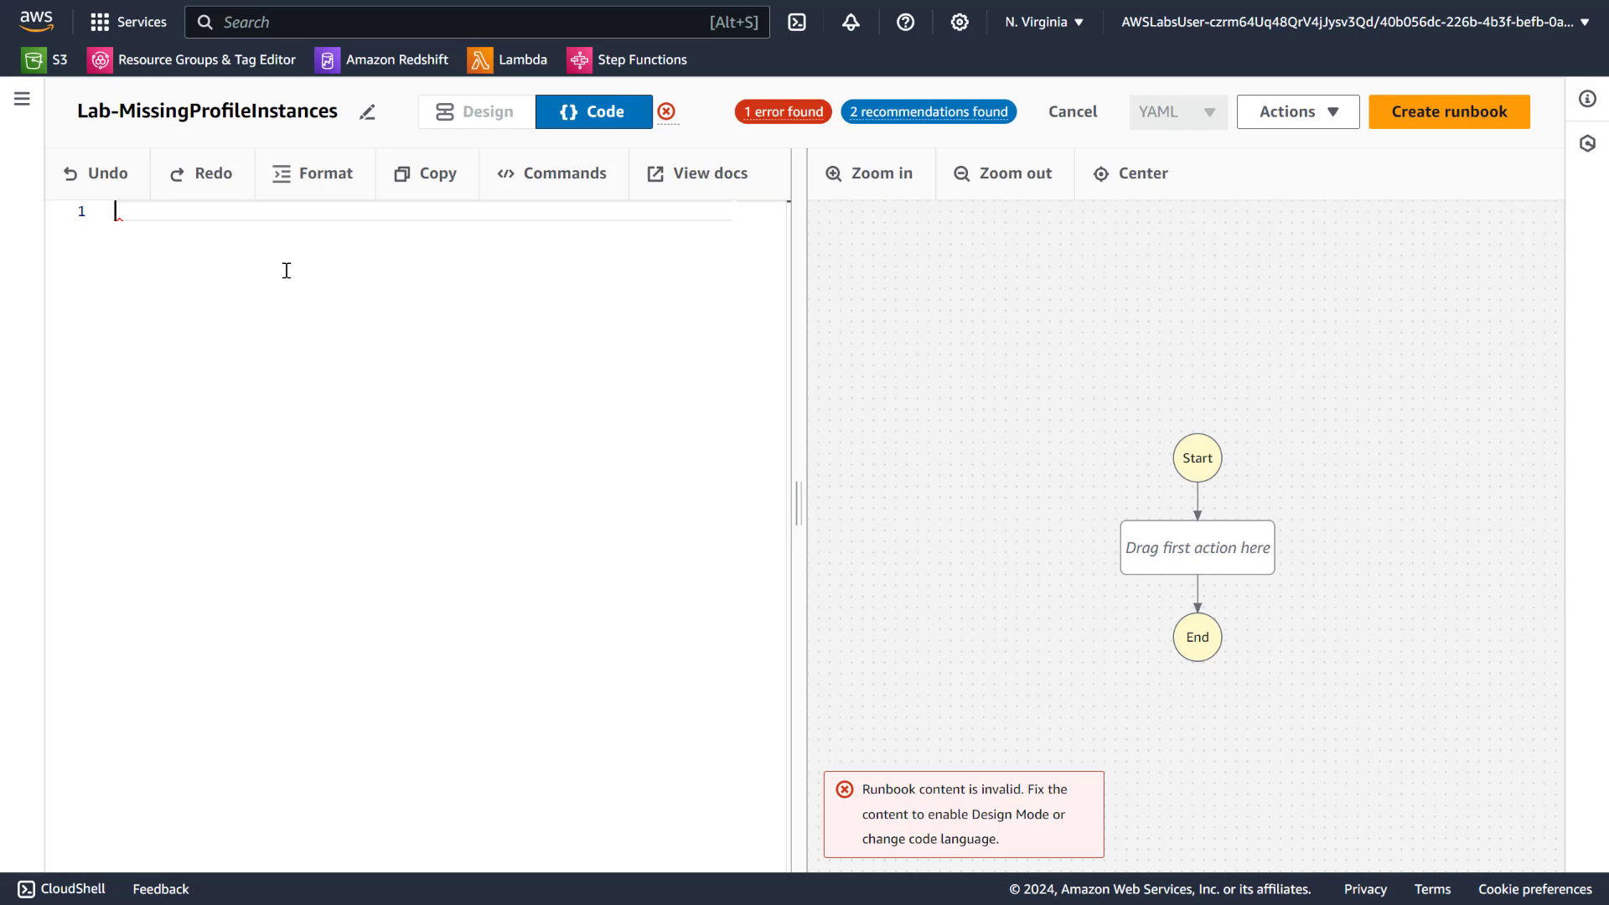
key("ctrl+v")
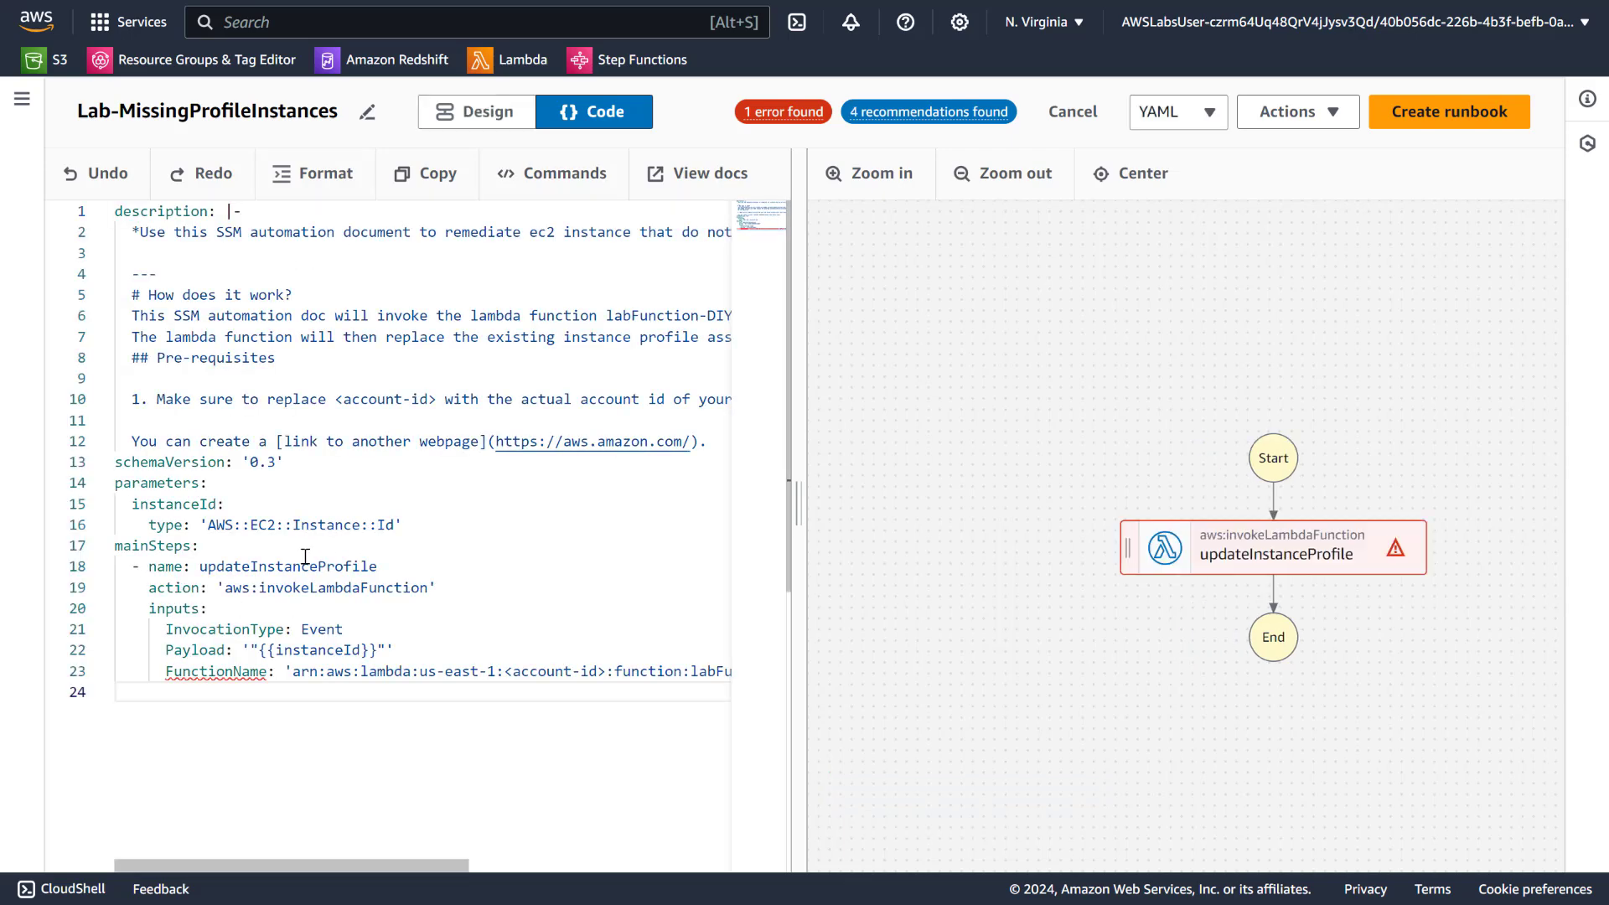
key("BackSpace")
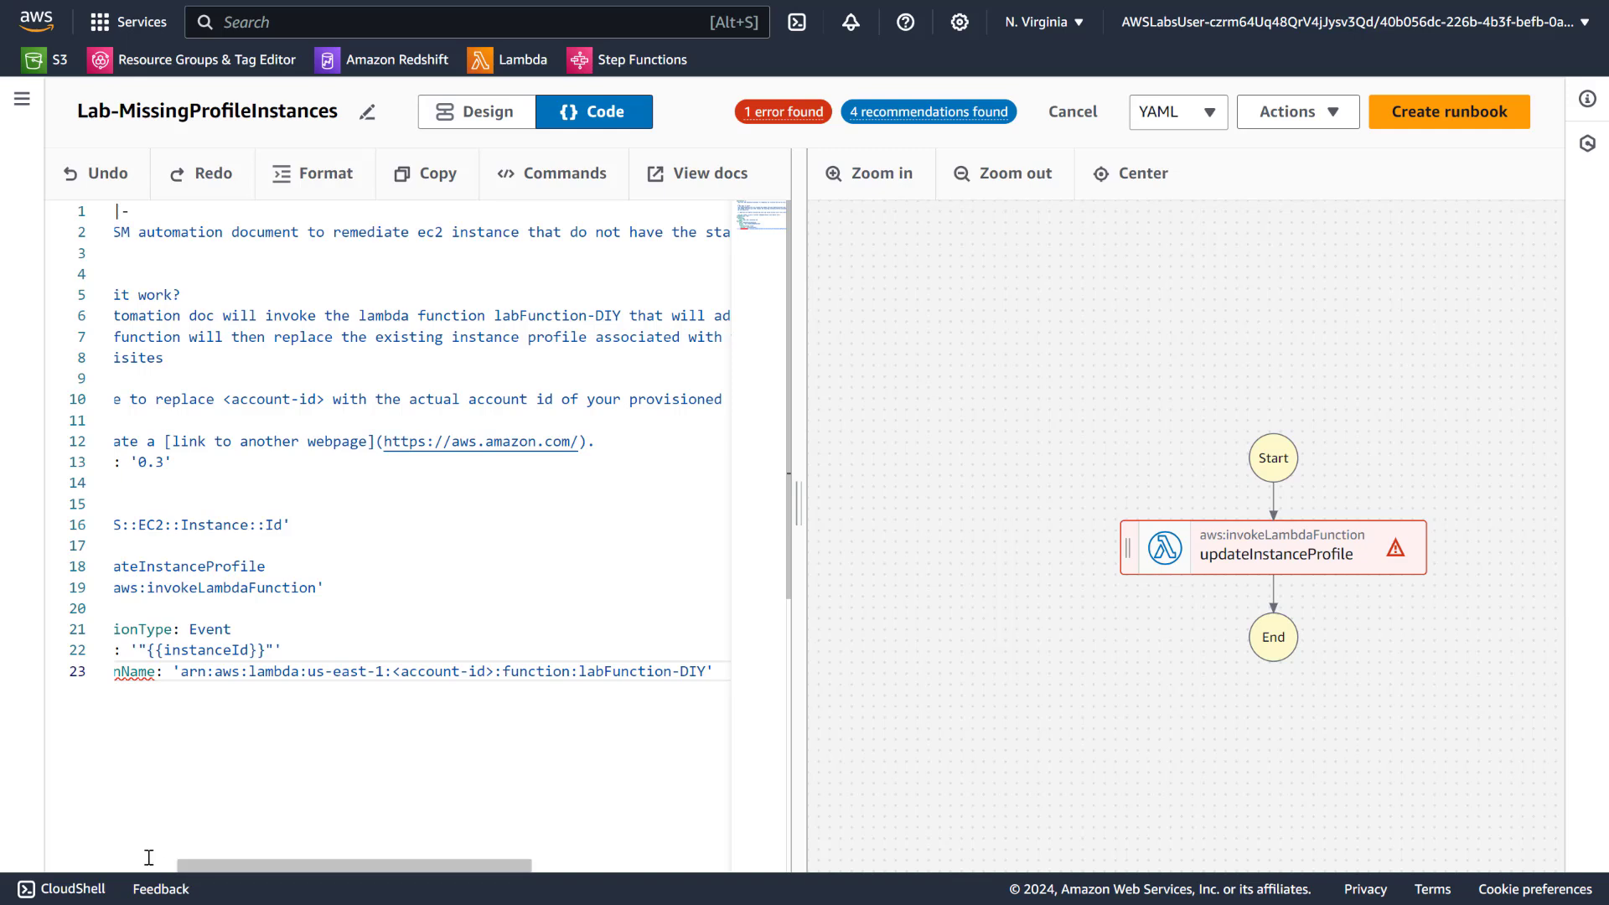
scroll(183, 836, "left", 3)
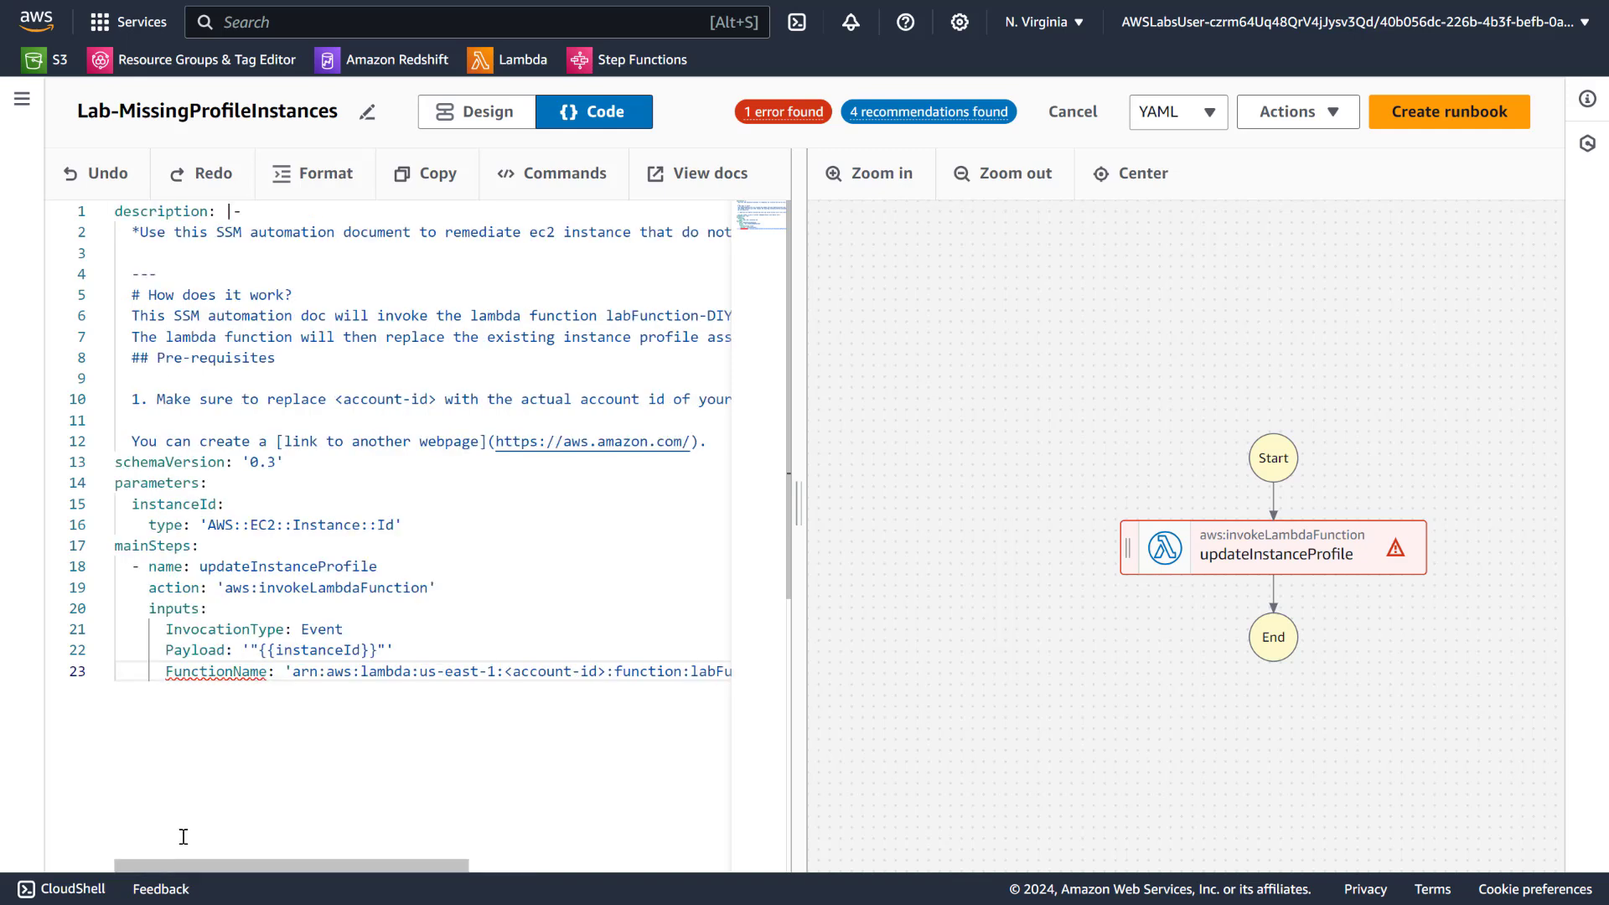
Copy the AWS account ID and substitute it for the <account-id> placeholder in the FunctionName ARN of labFunction-DIY.
left_click(337, 578)
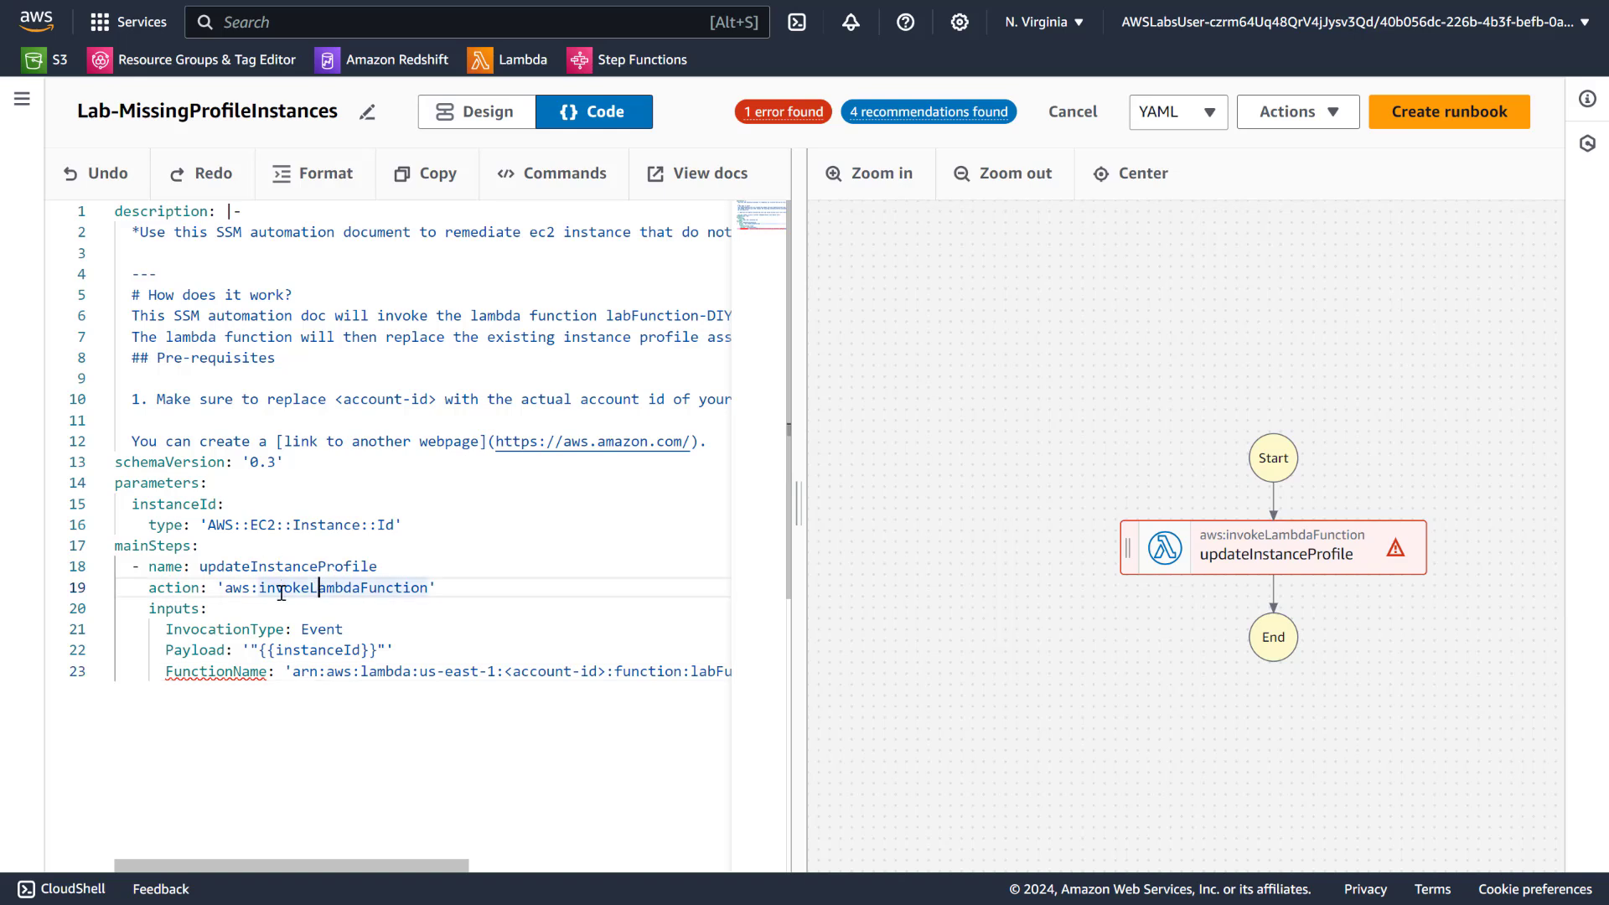
left_click_drag(614, 671, 729, 671)
double_click(649, 671)
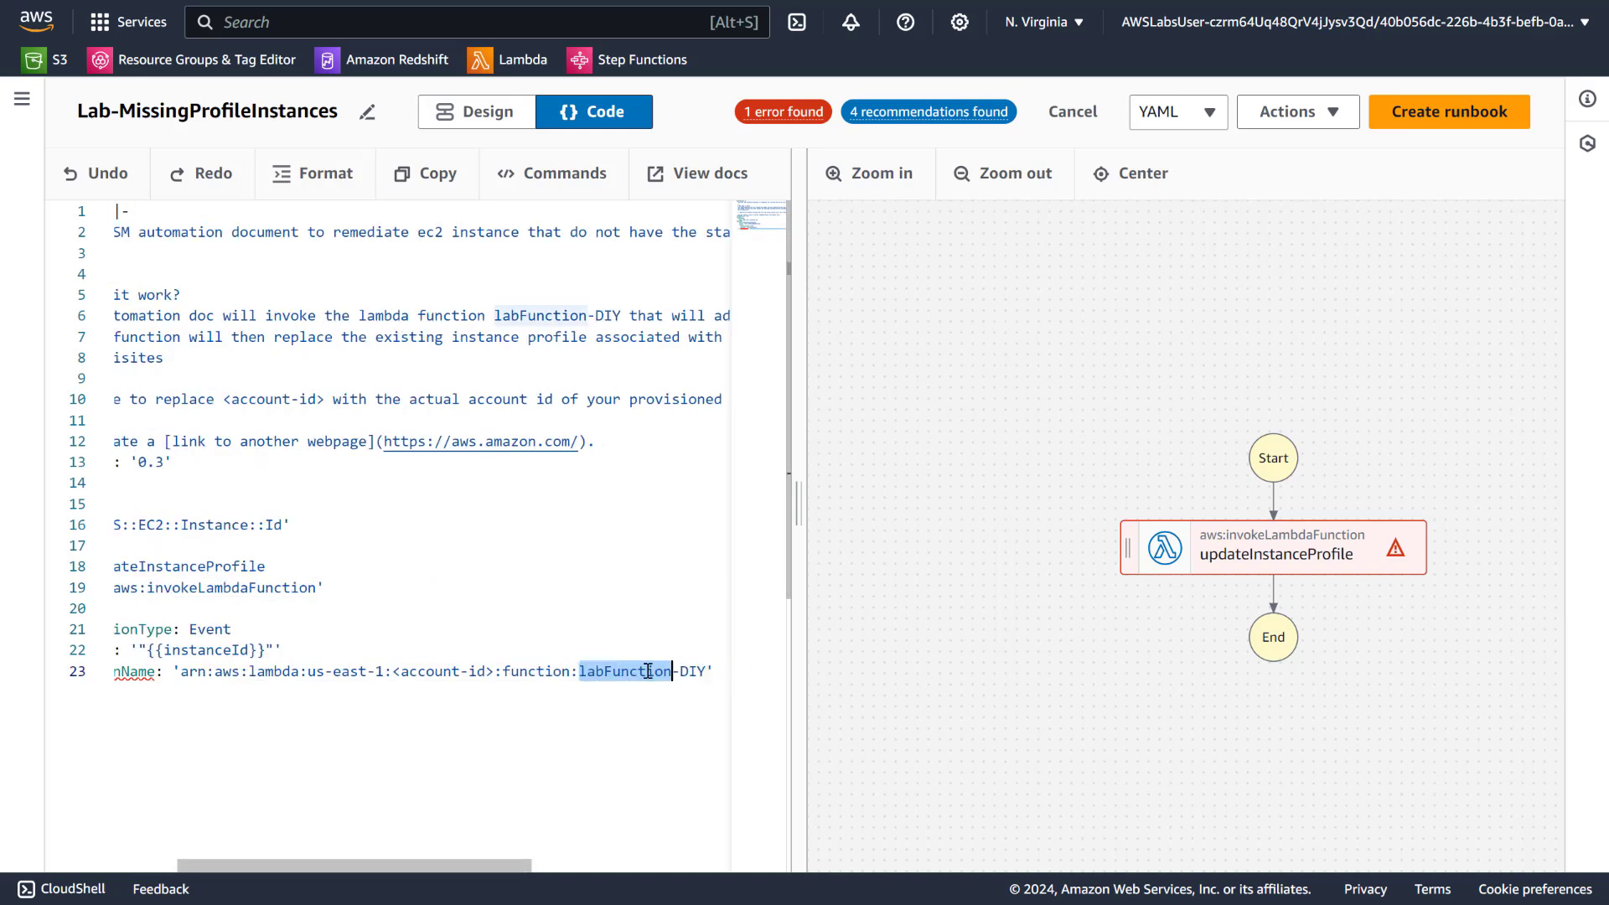
double_click(231, 651)
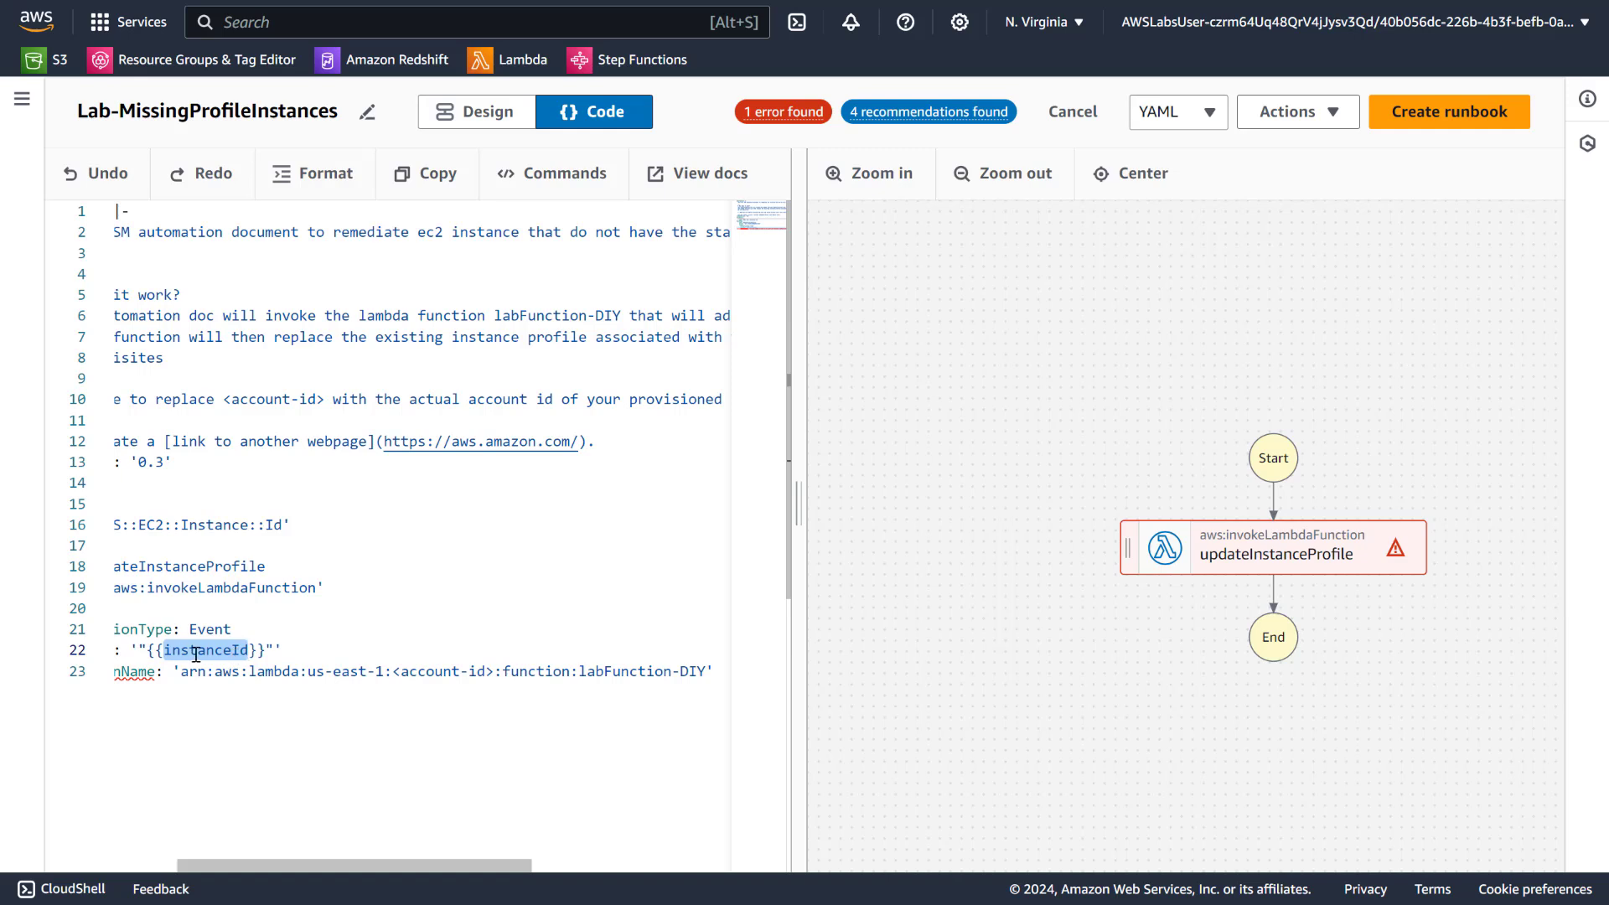
left_click(435, 672)
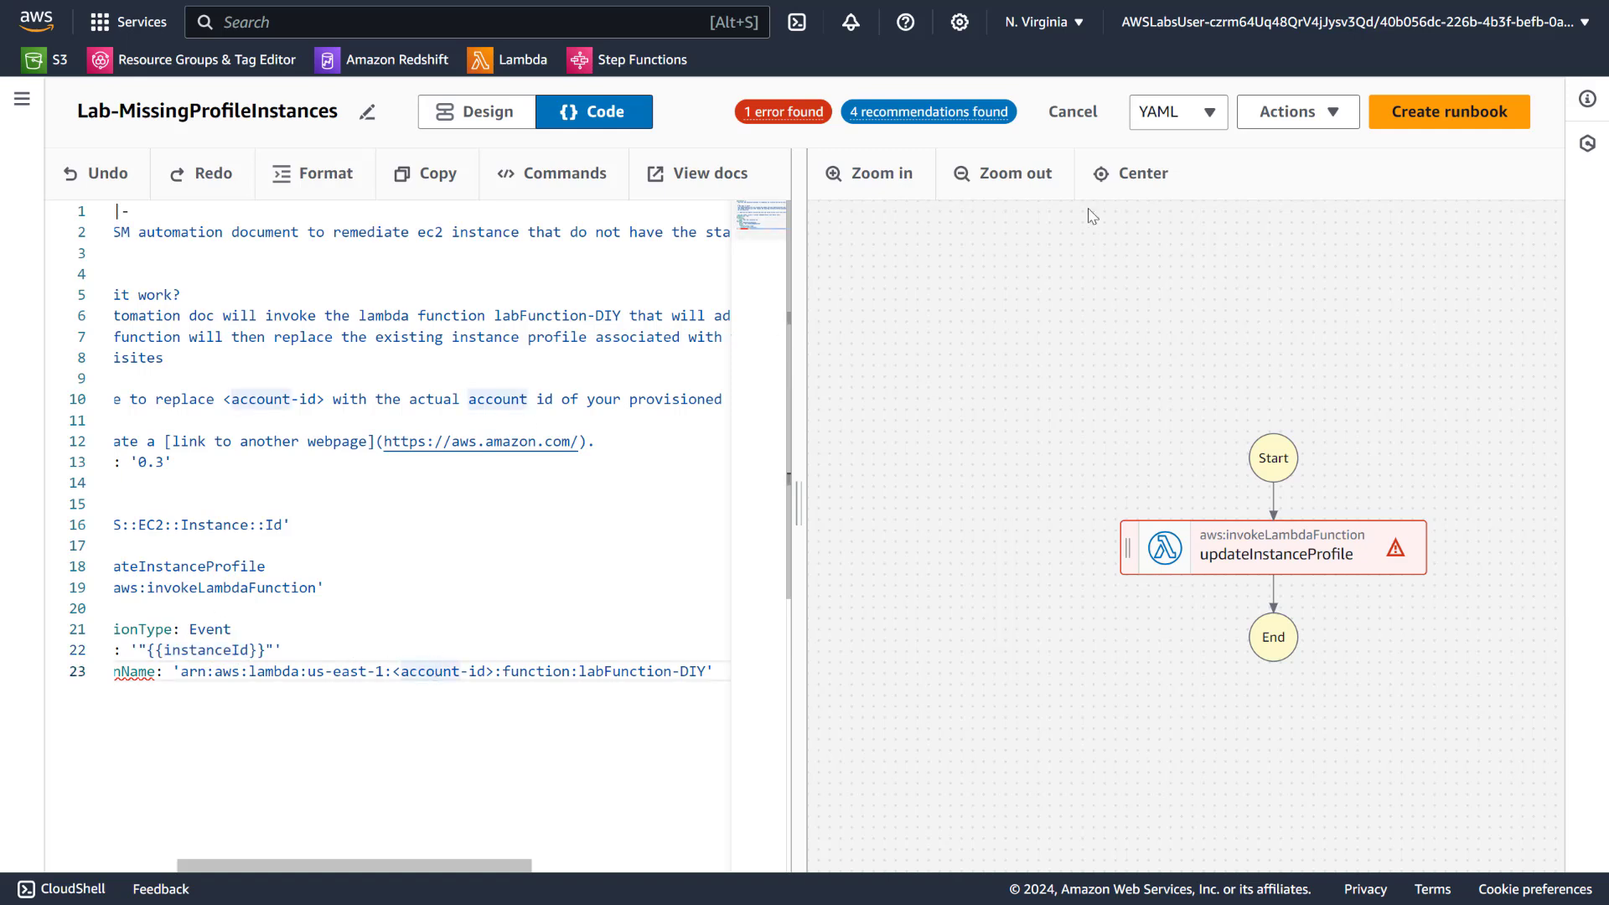
left_click(1545, 22)
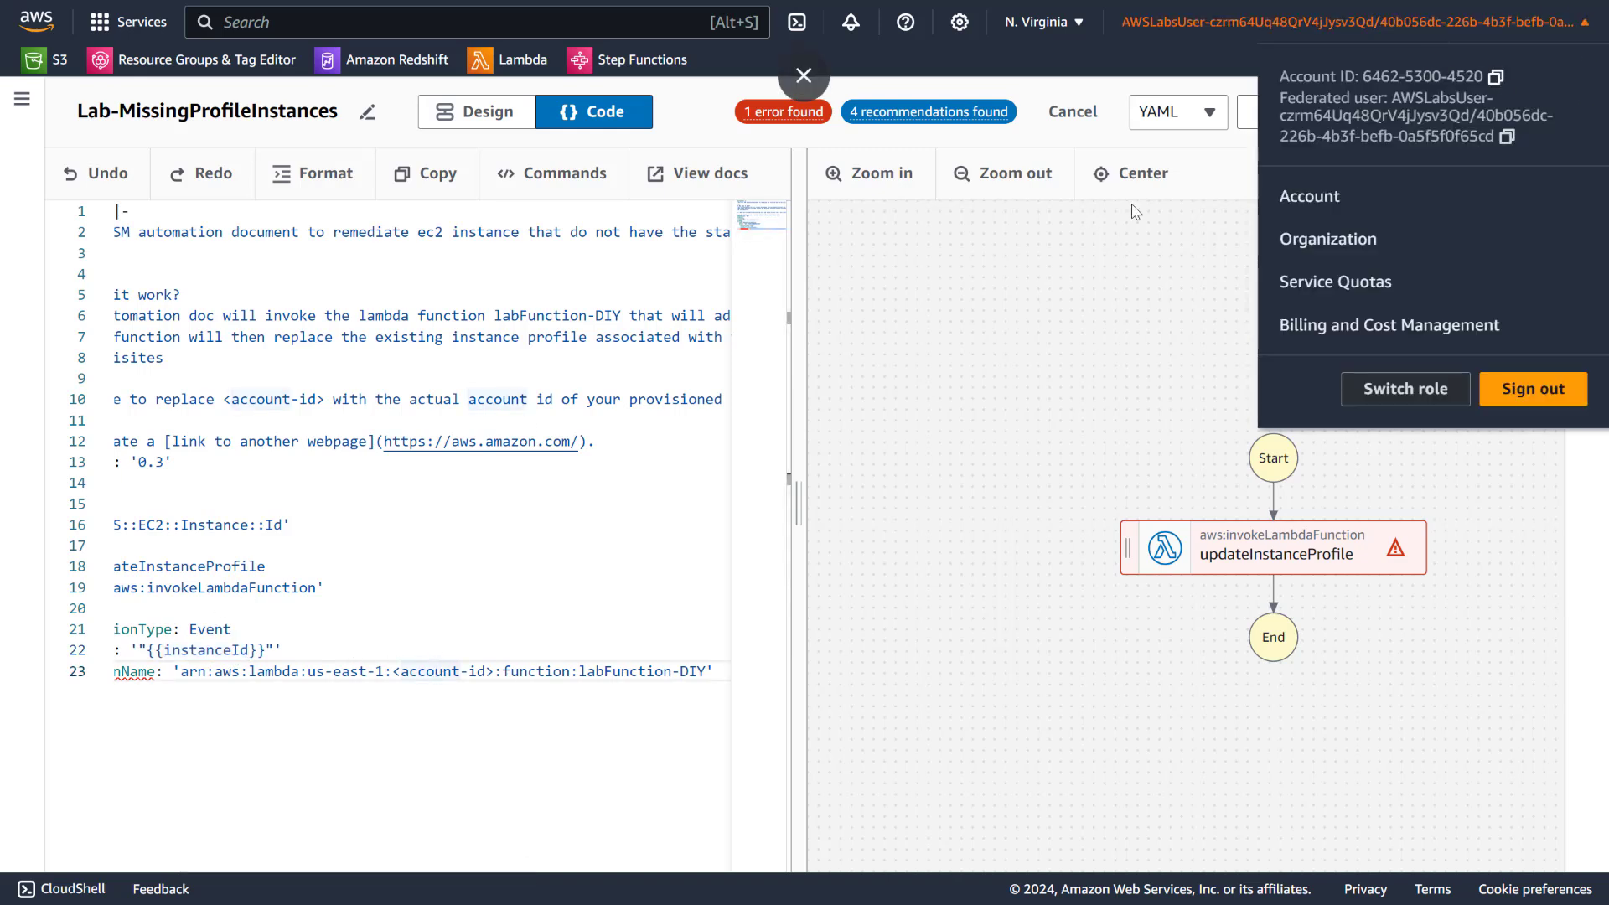
left_click(435, 677)
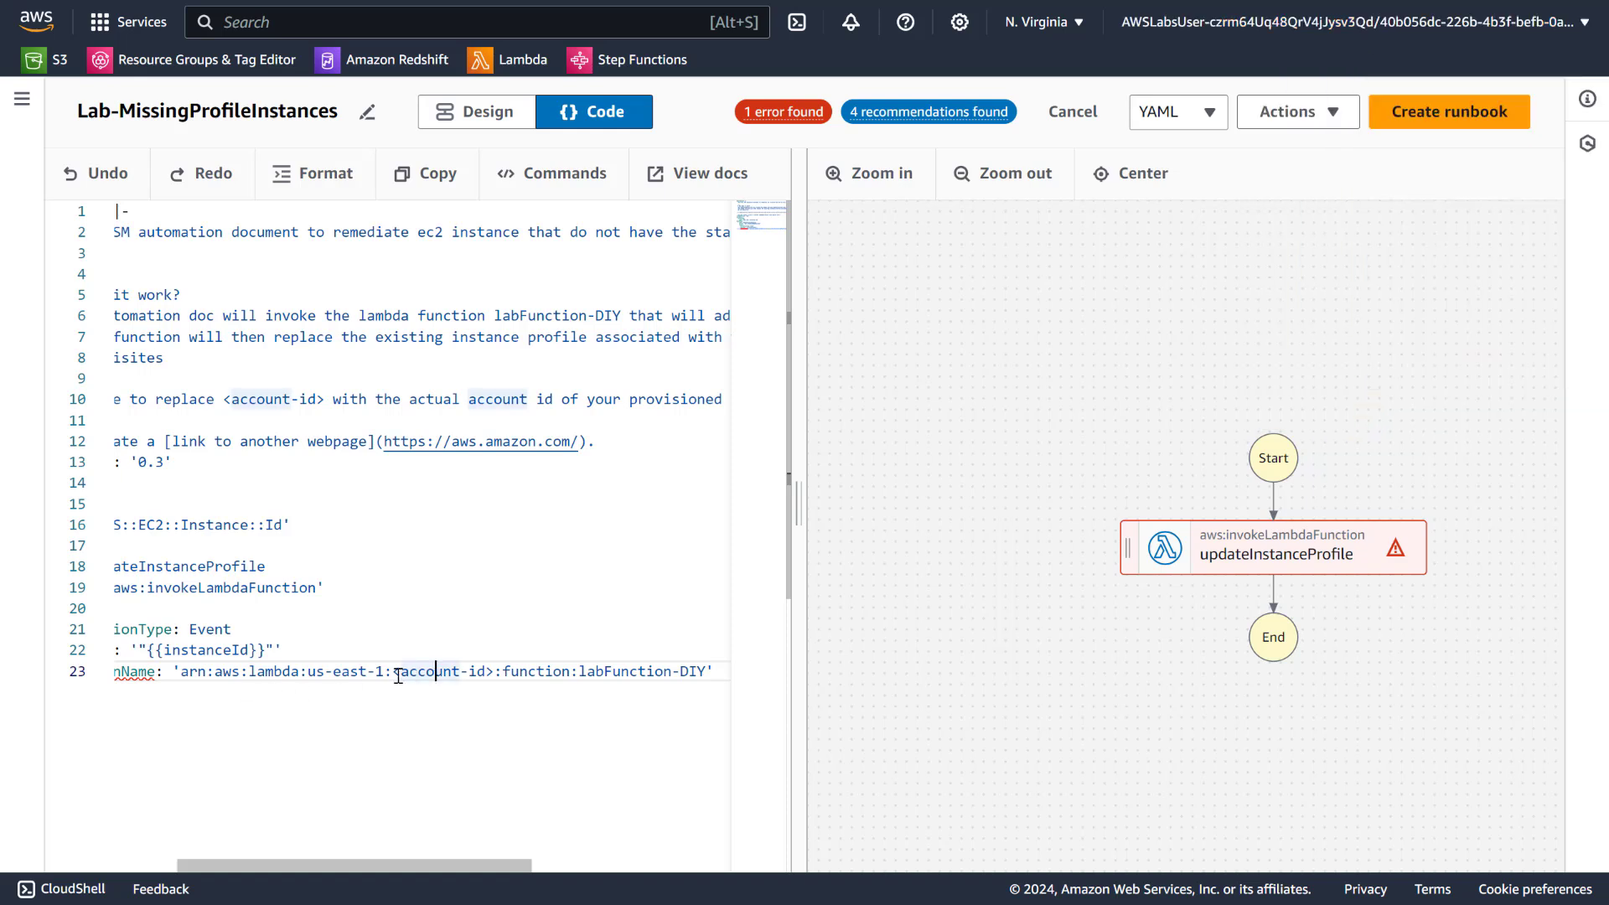
left_click_drag(396, 674, 495, 672)
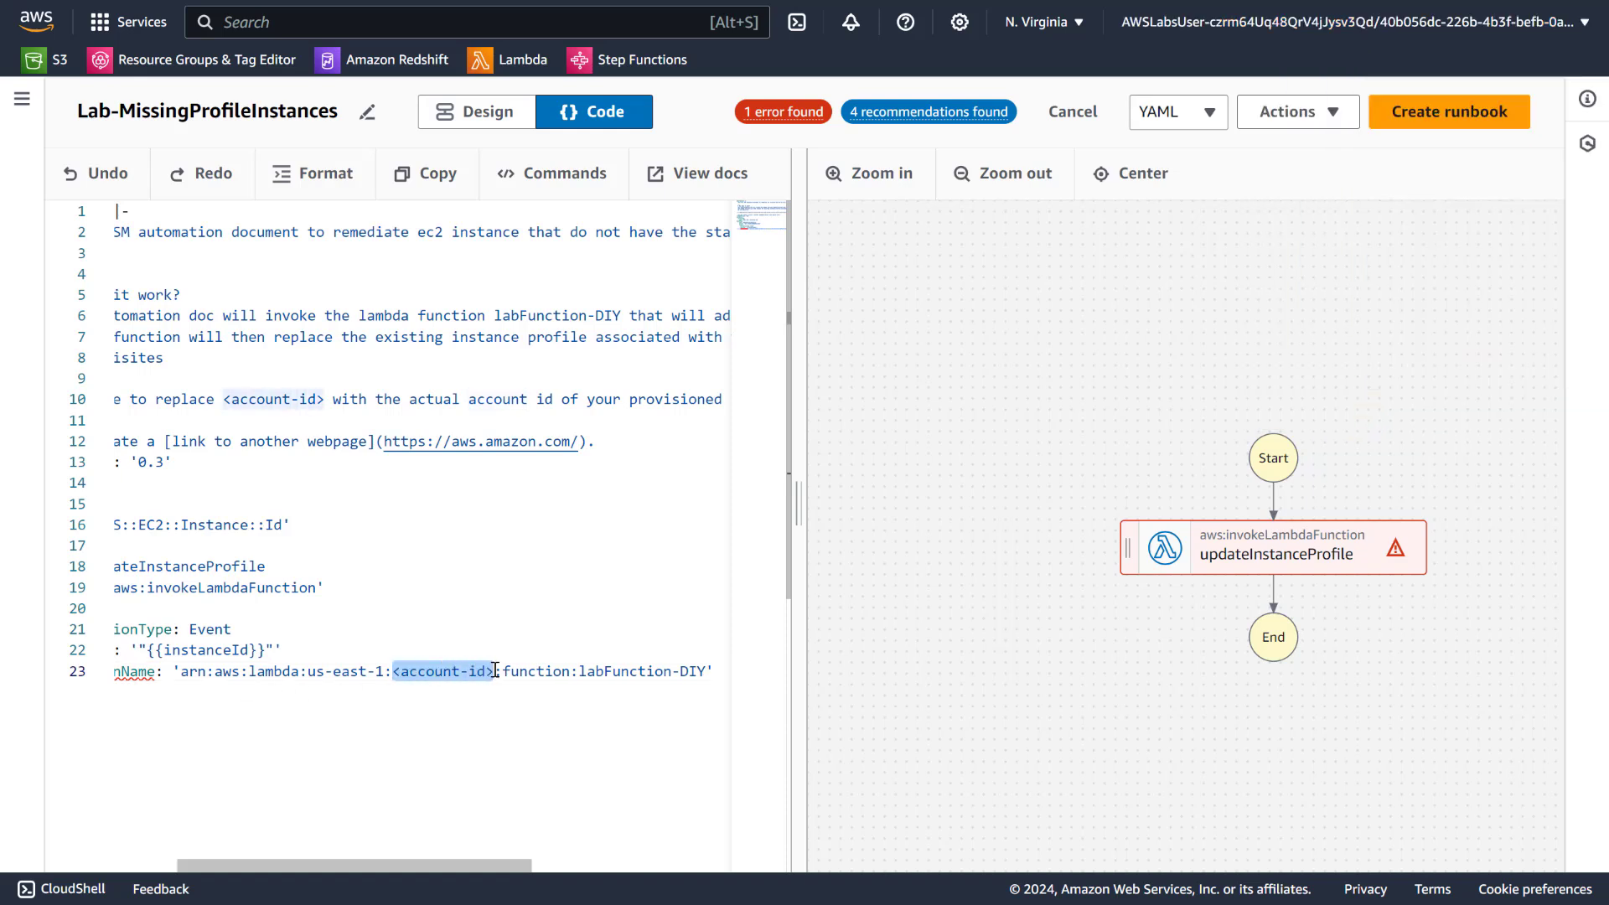
key("ctrl+v")
left_click(367, 629)
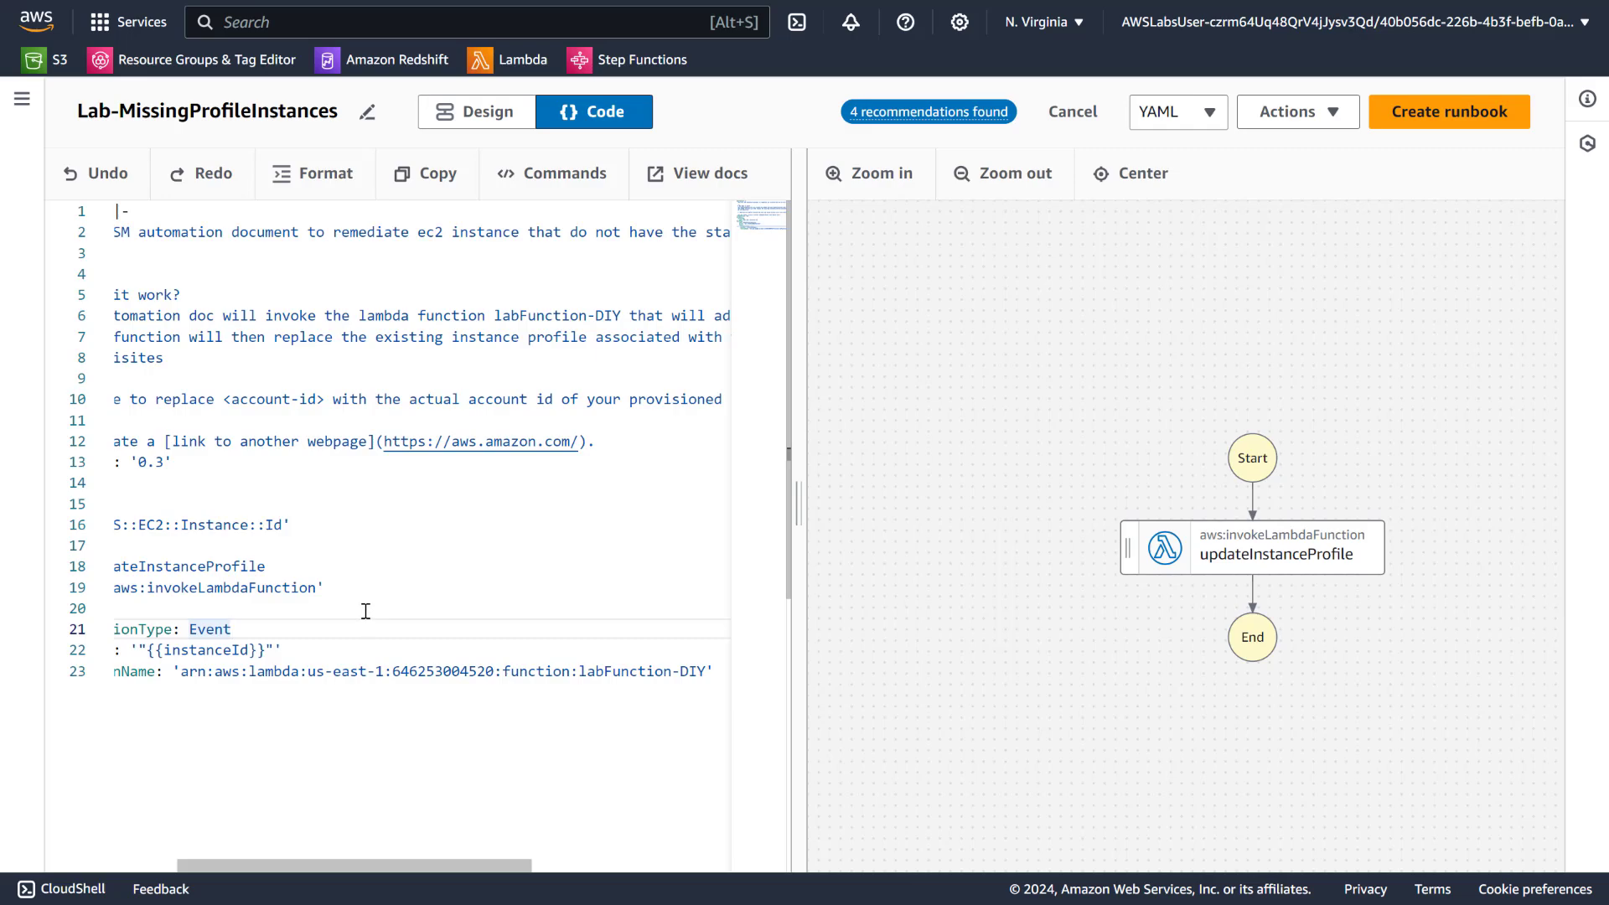
Create the runbook despite the recommendations, list the documents owned by me and dismiss the success notification.
left_click(1407, 122)
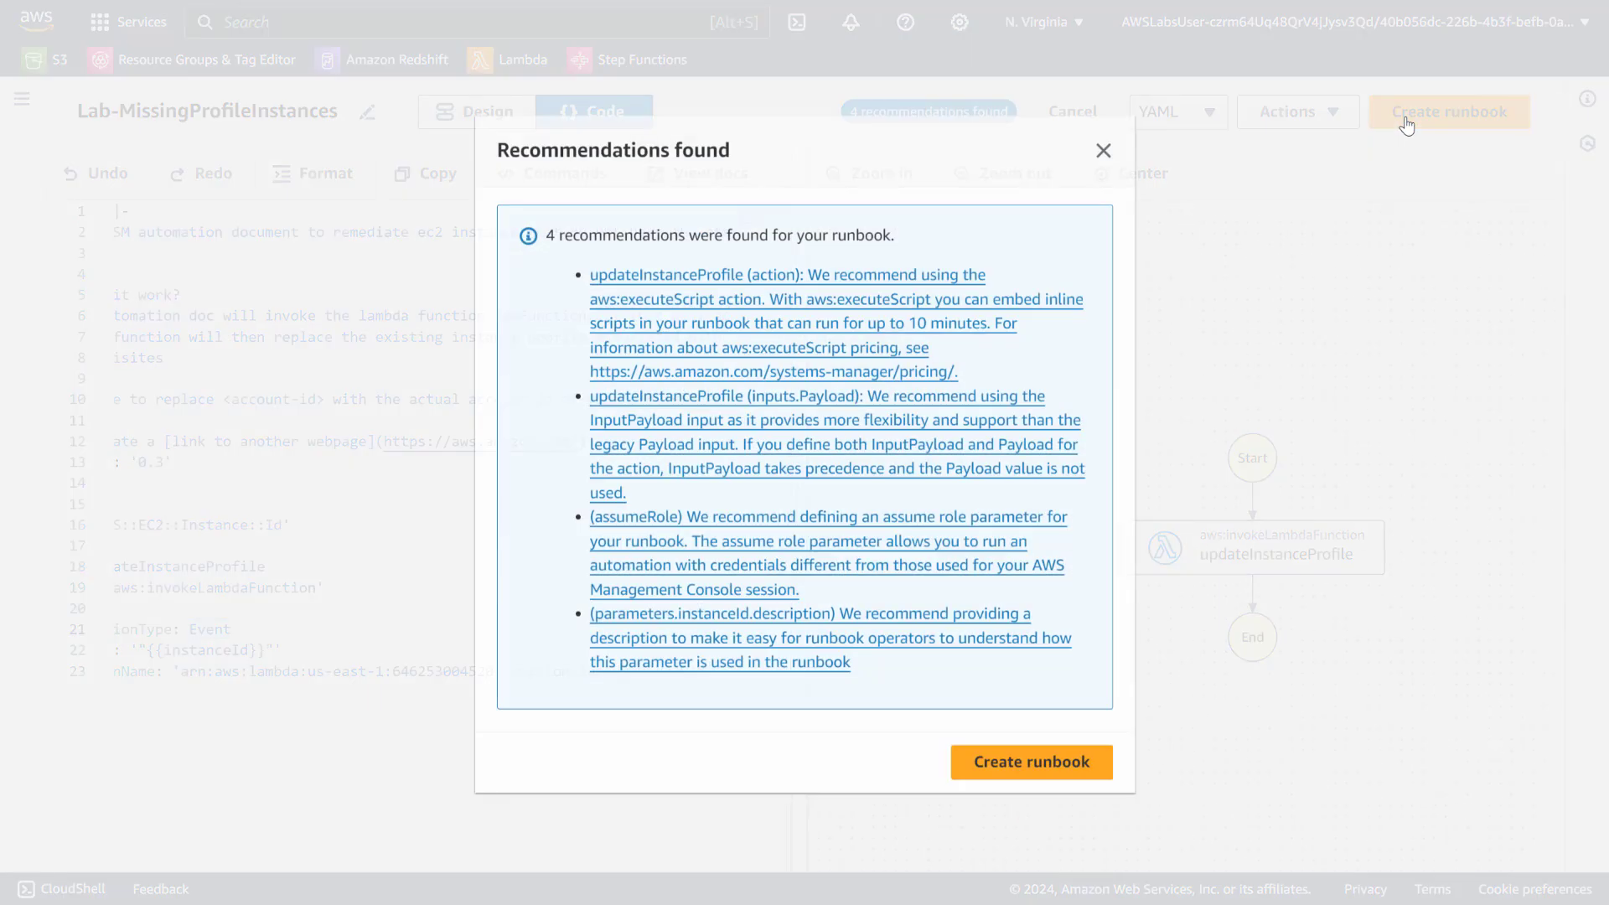
left_click(1016, 759)
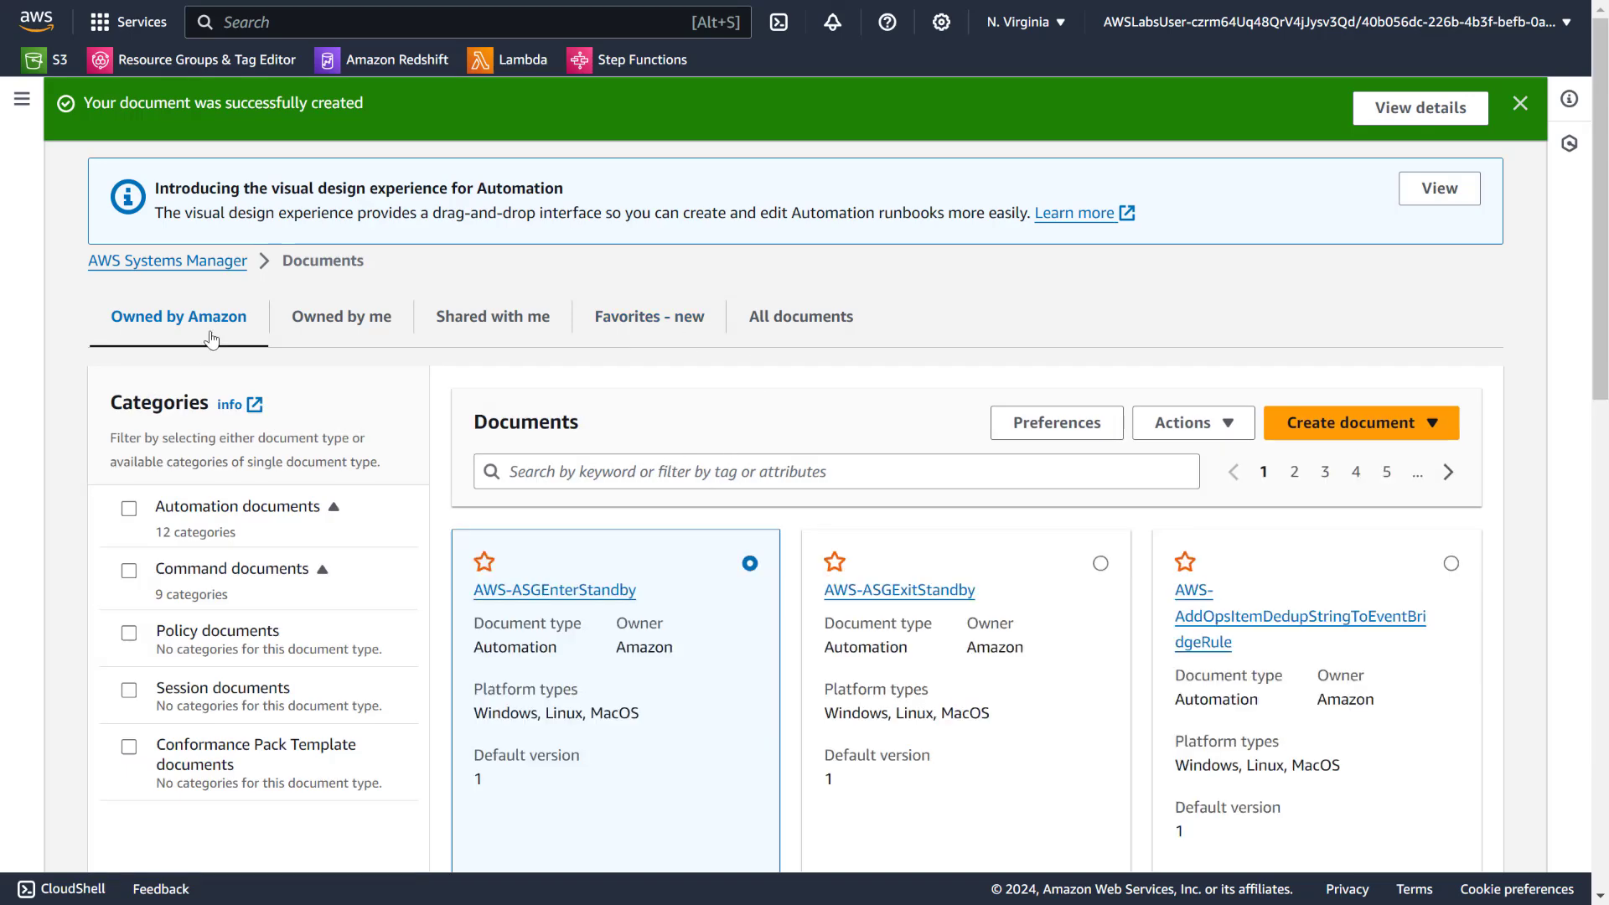
left_click(335, 320)
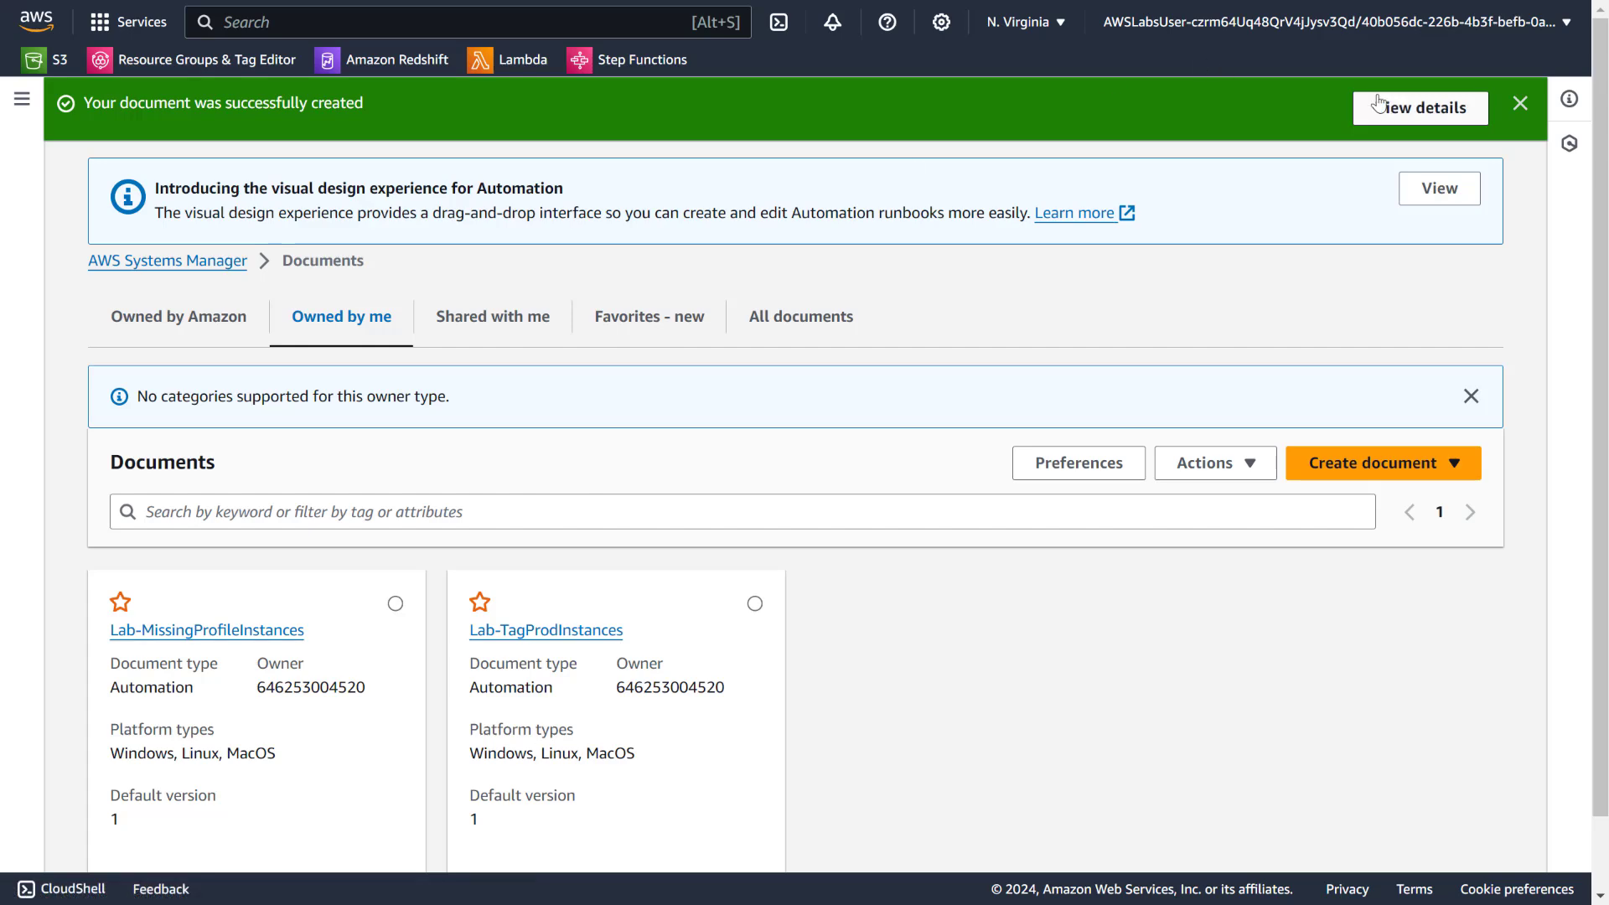
left_click(1521, 103)
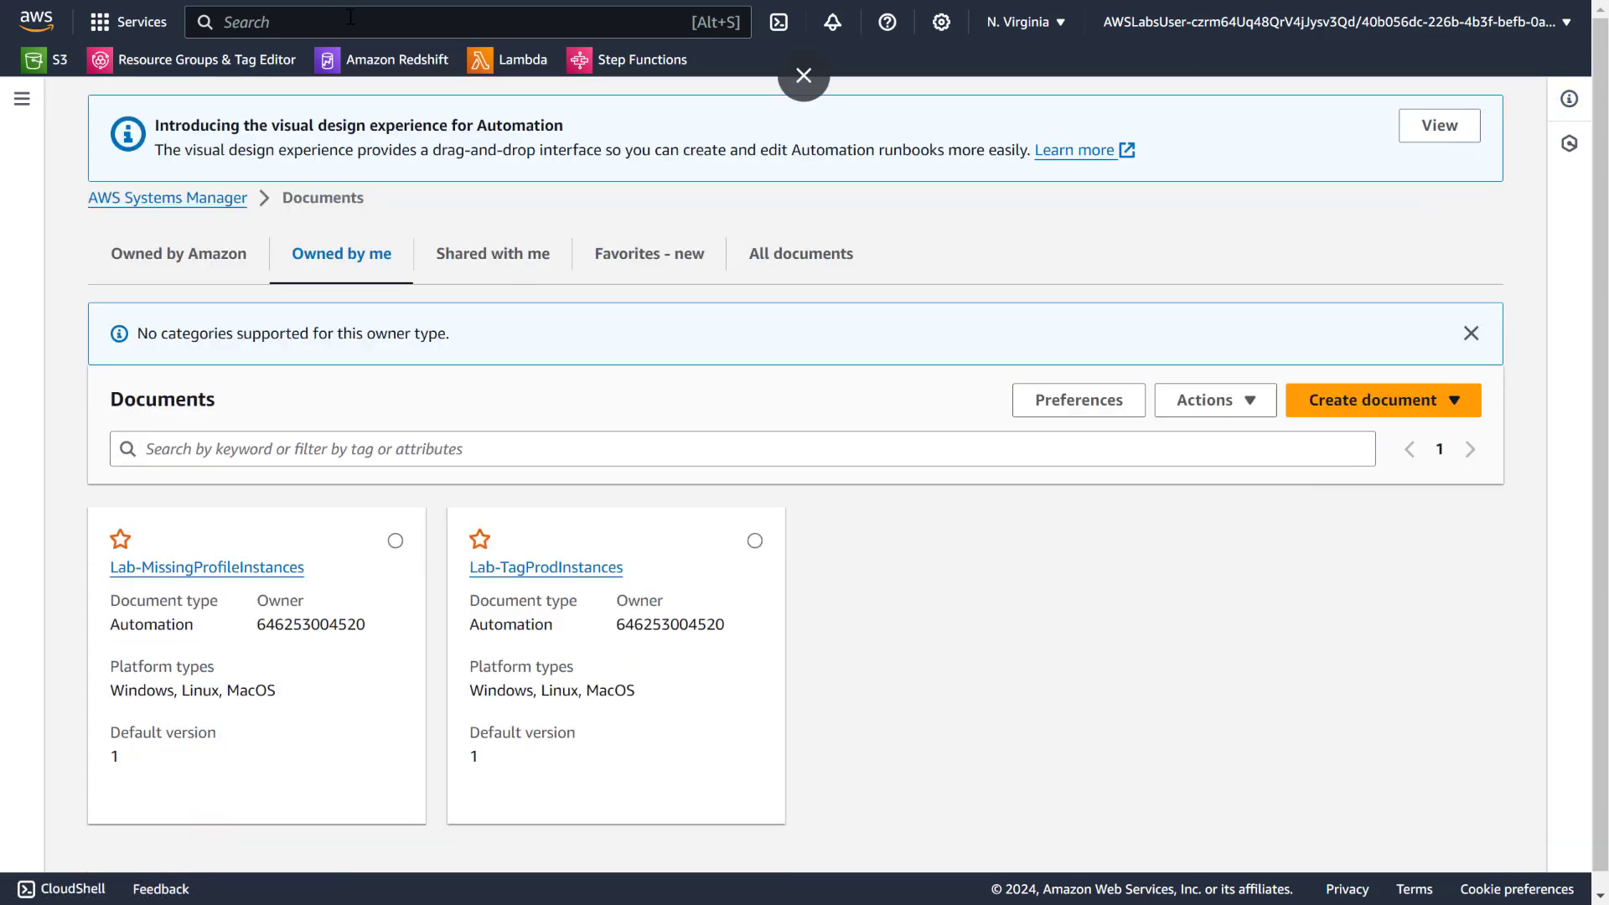
Switch to the AWS Config browser tab, show it in full screen and open the Config rules list.
left_click(805, 77)
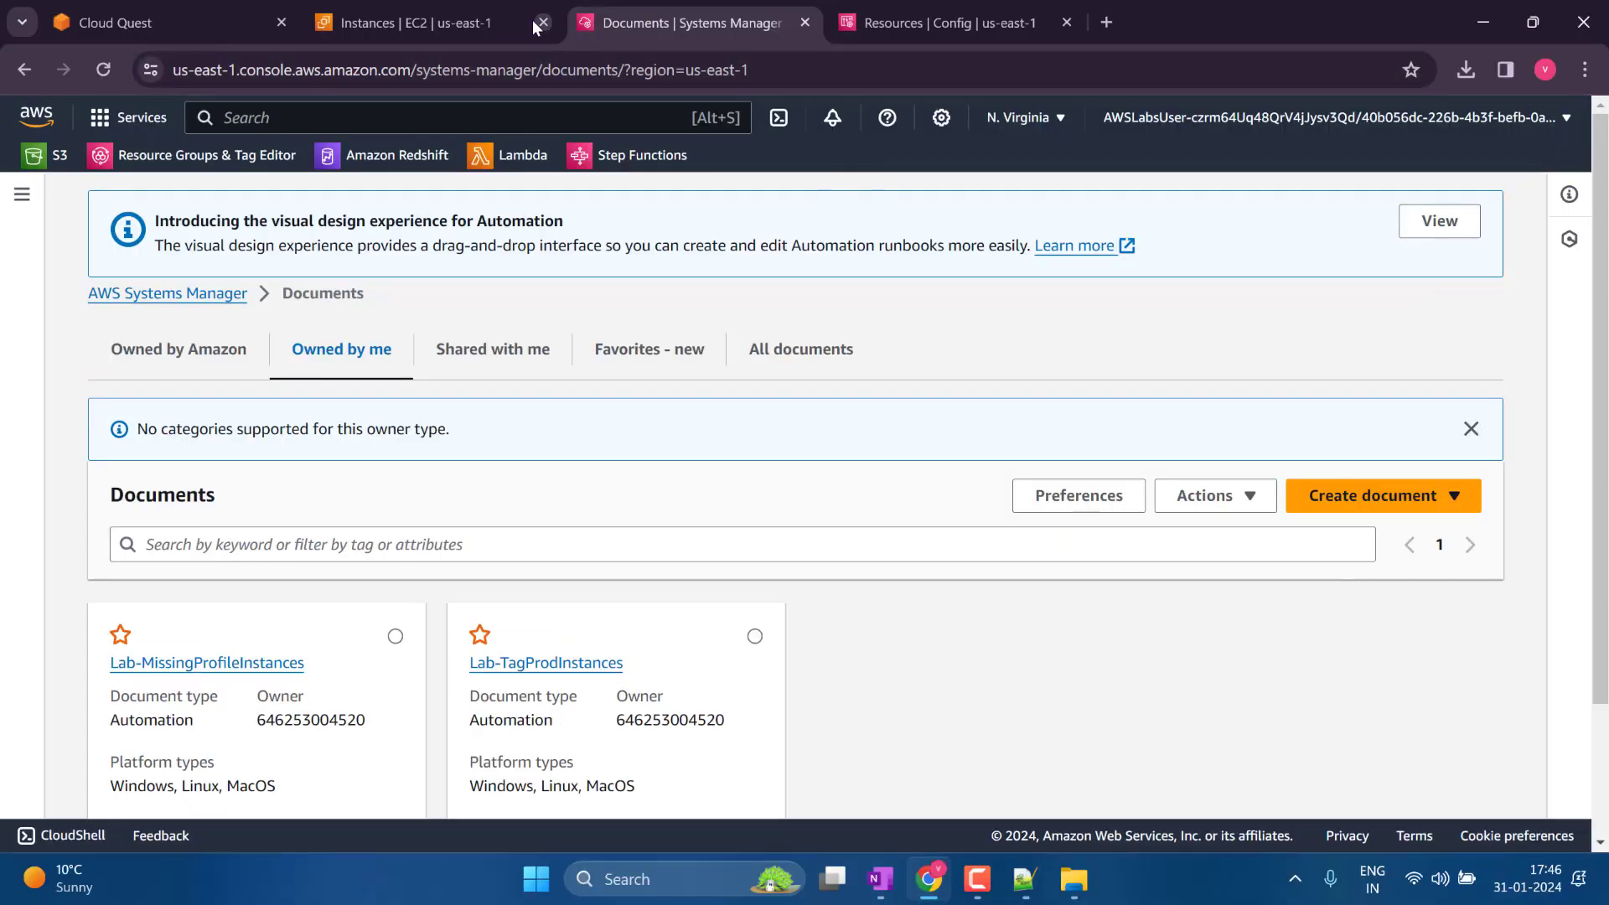
left_click(914, 28)
left_click(1375, 324)
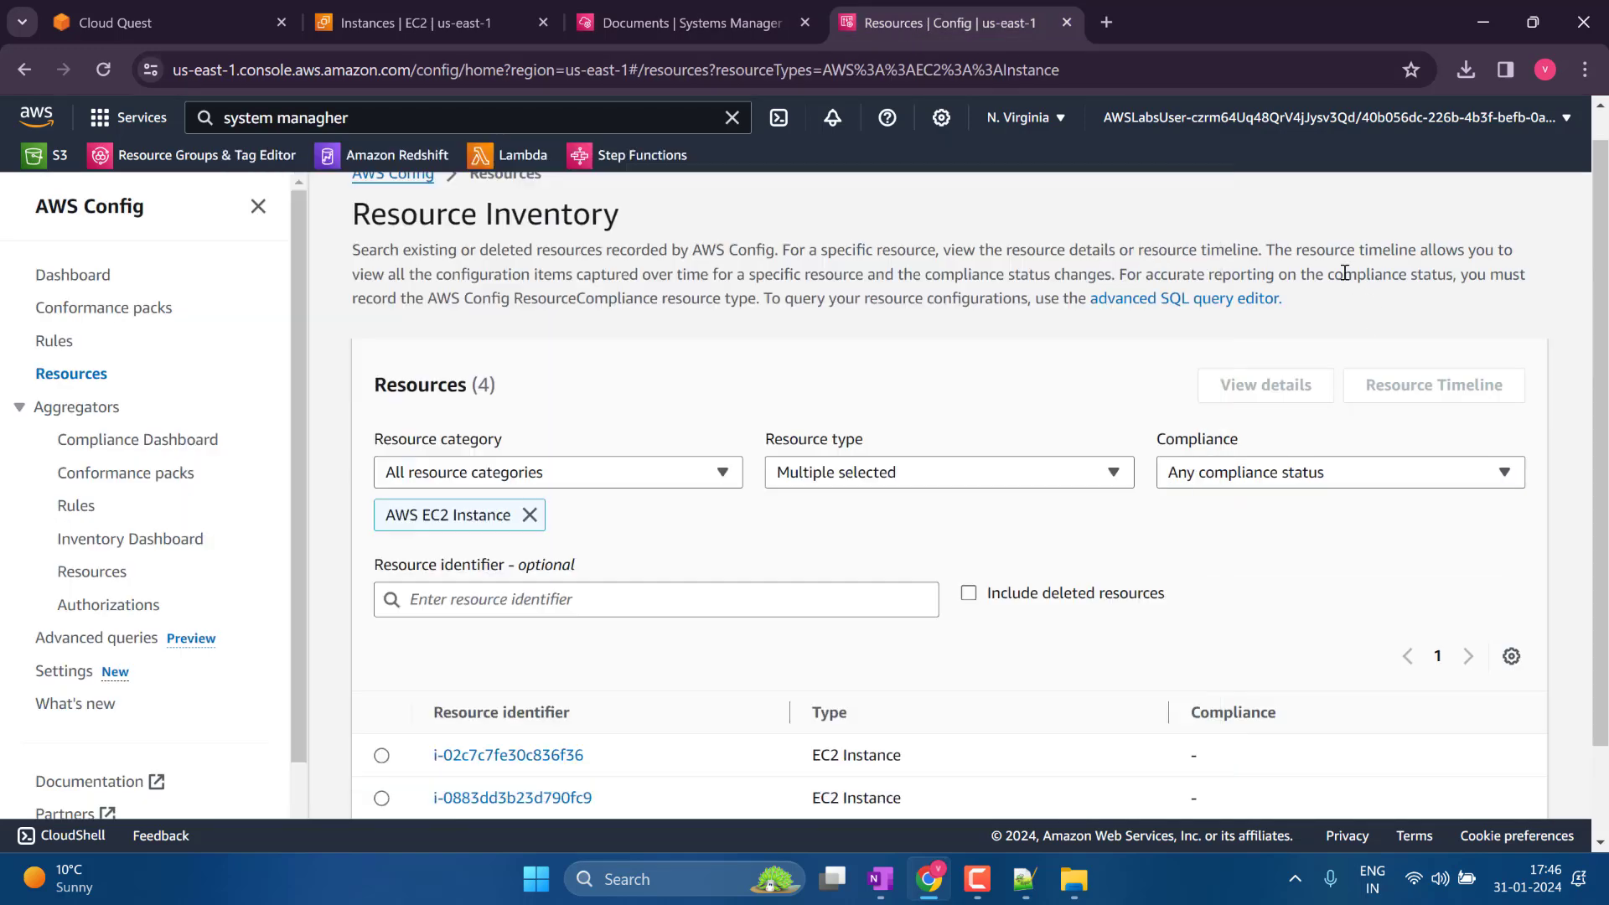
left_click(1585, 71)
left_click(1578, 496)
left_click(53, 247)
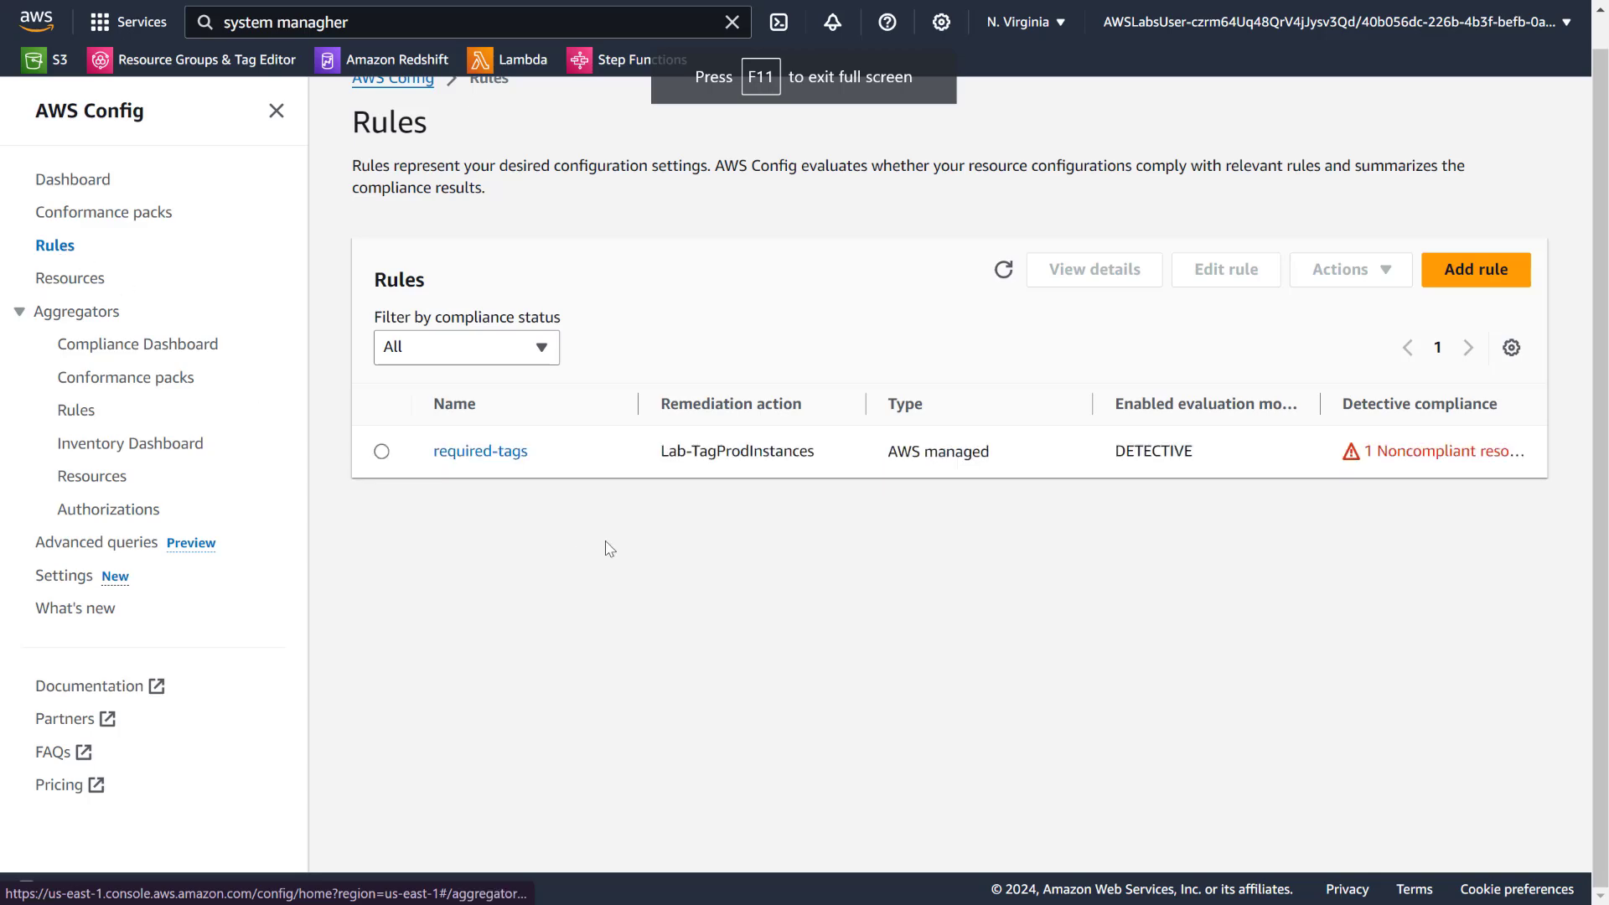
Start adding an AWS managed rule and search the managed rules for "missing".
left_click(1476, 269)
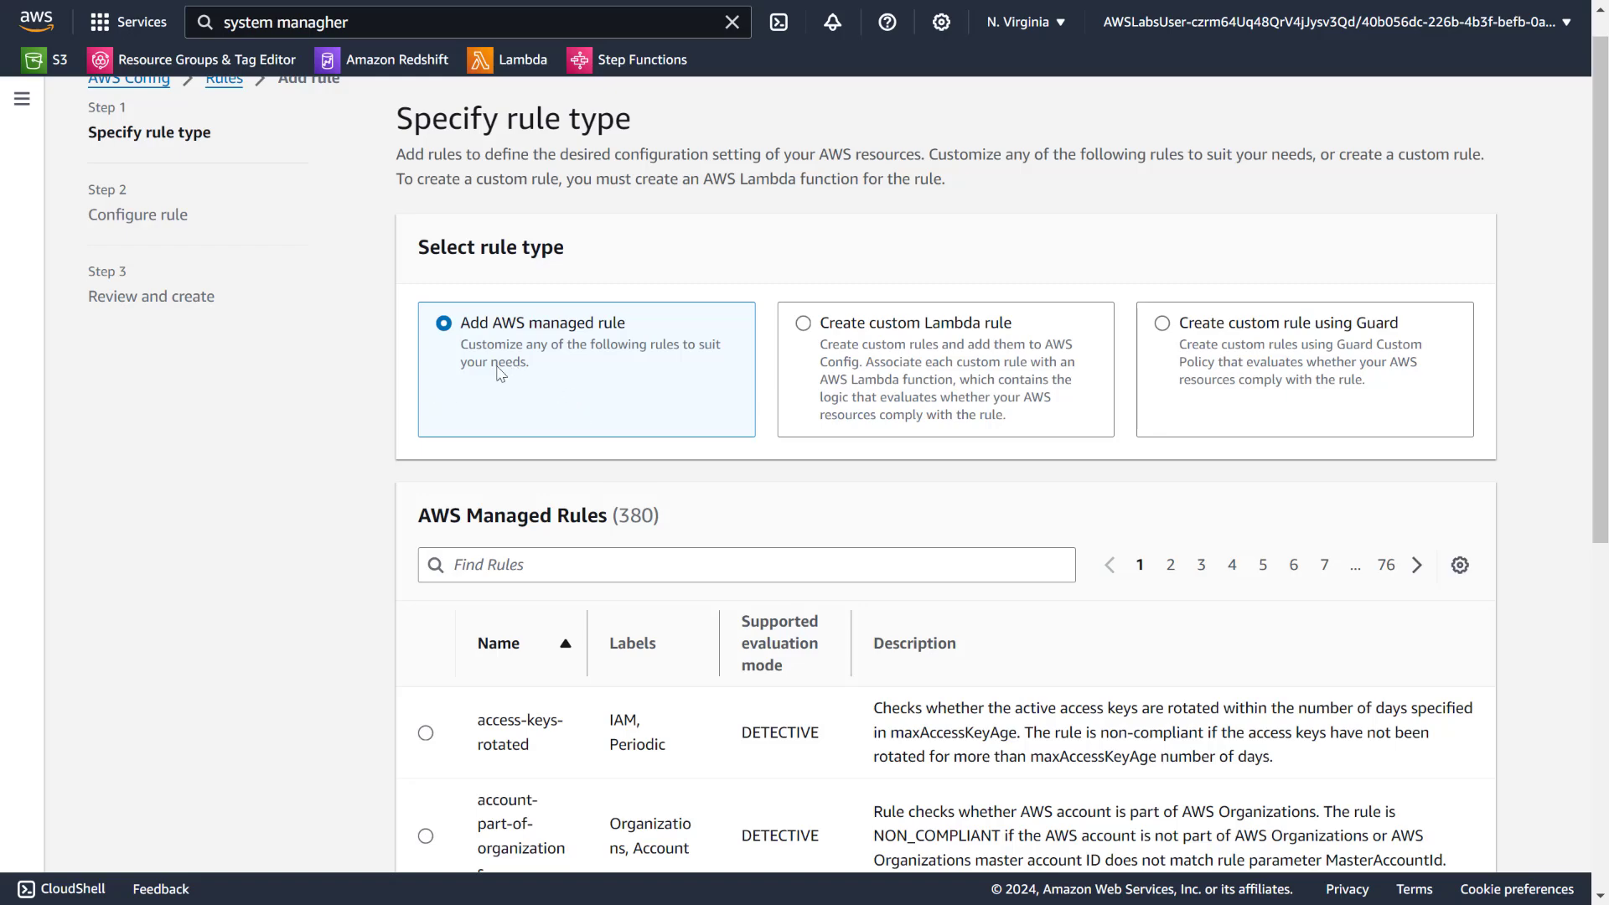
scroll(501, 373, "down", 5)
scroll(540, 470, "up", 4)
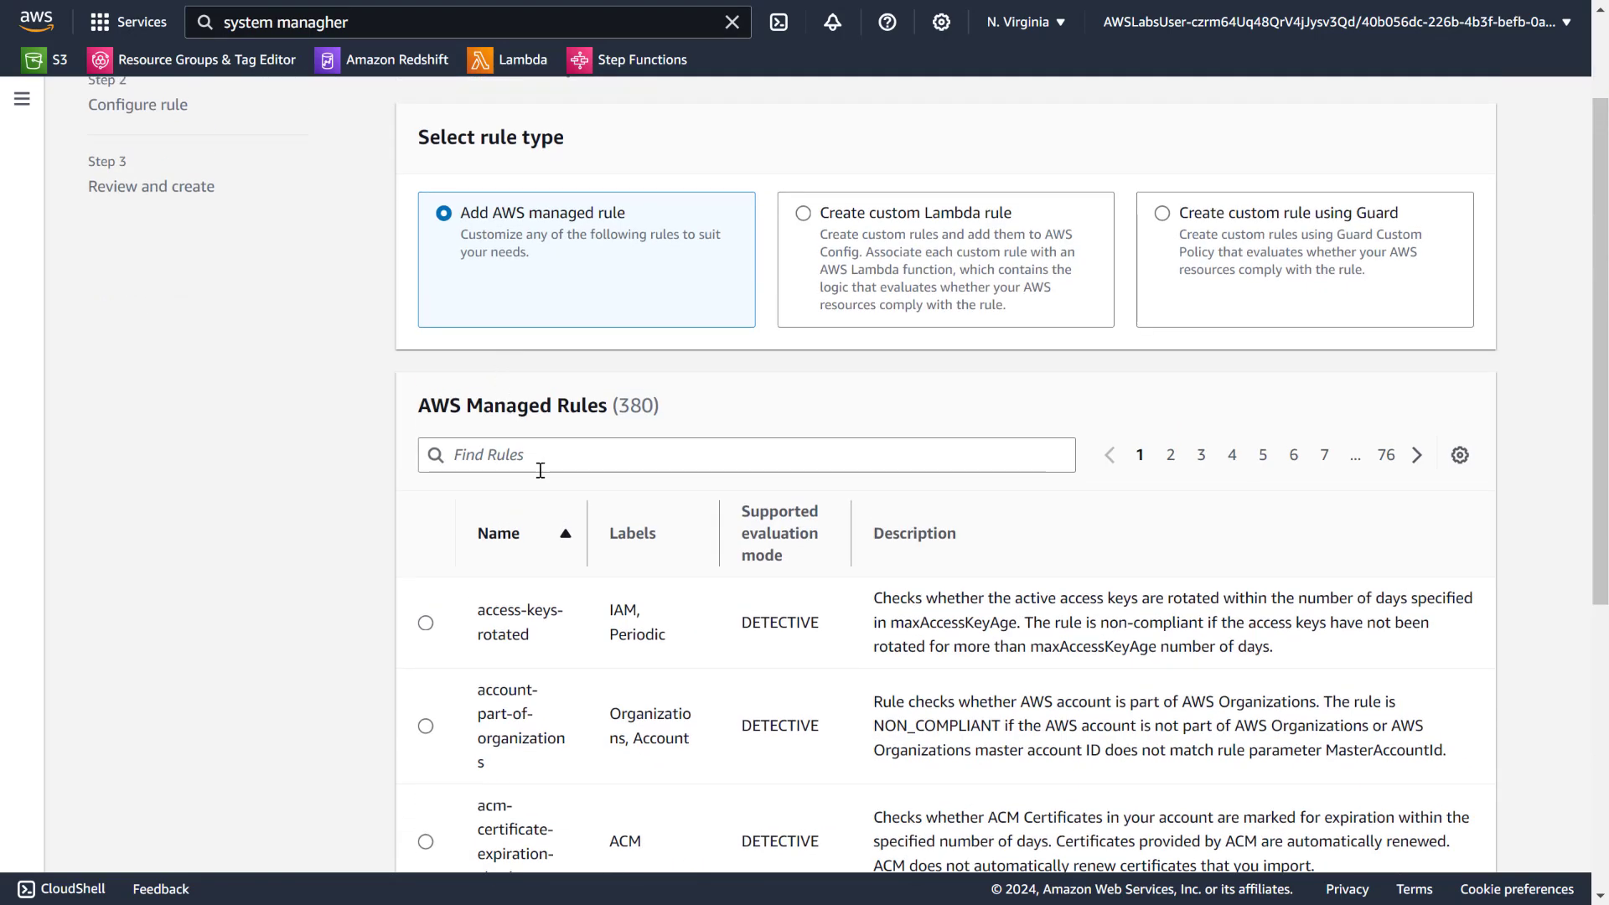
left_click(530, 466)
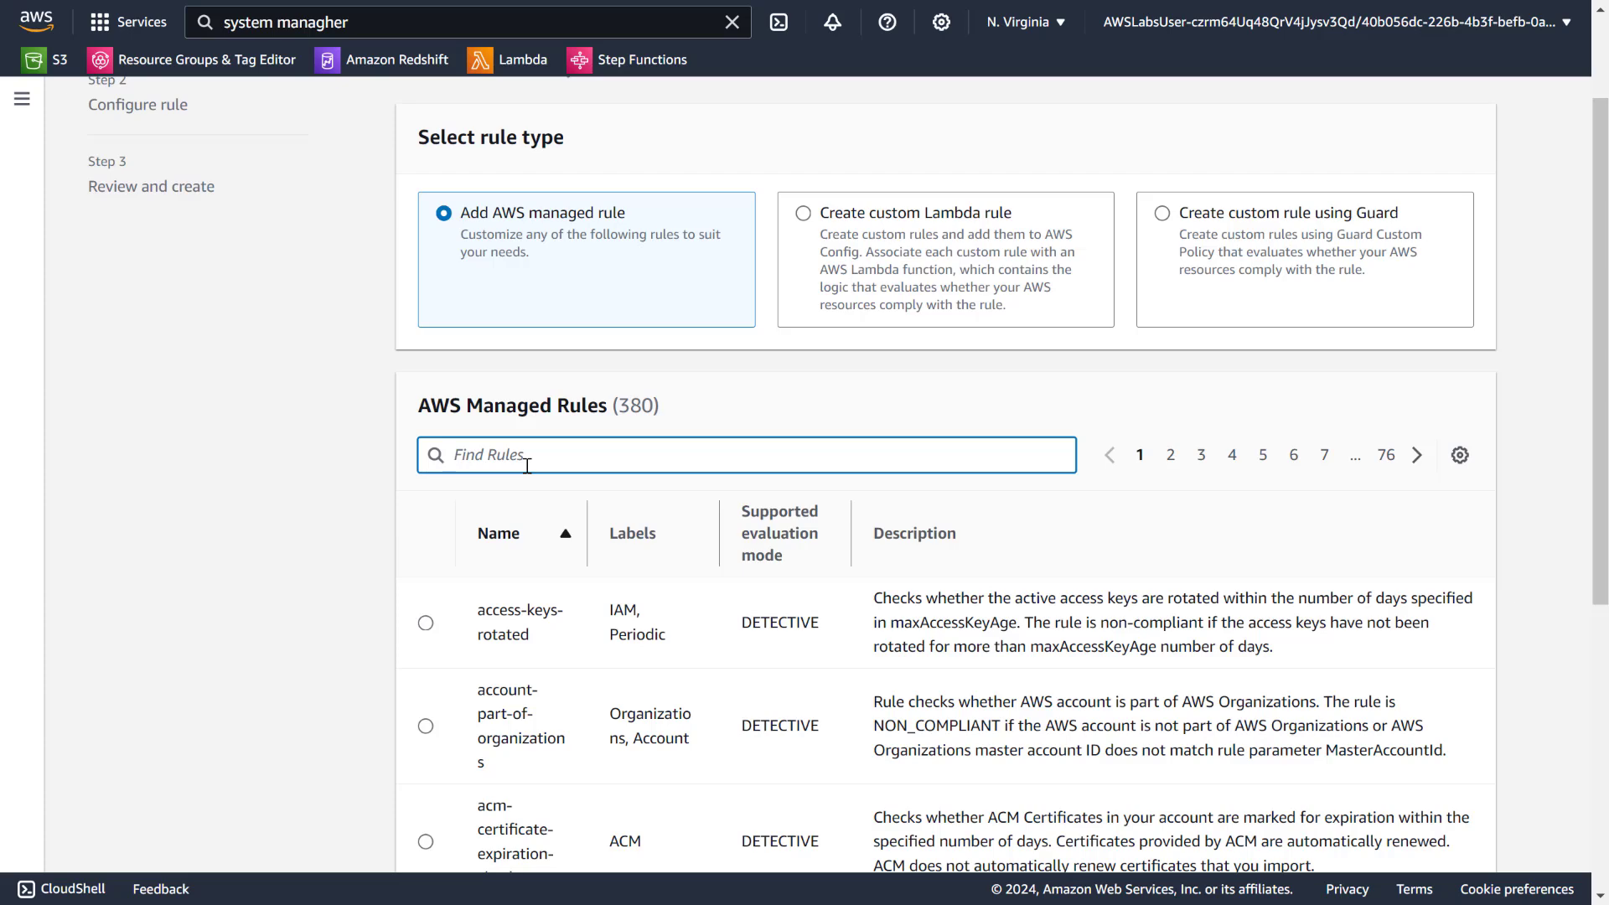
type("missing")
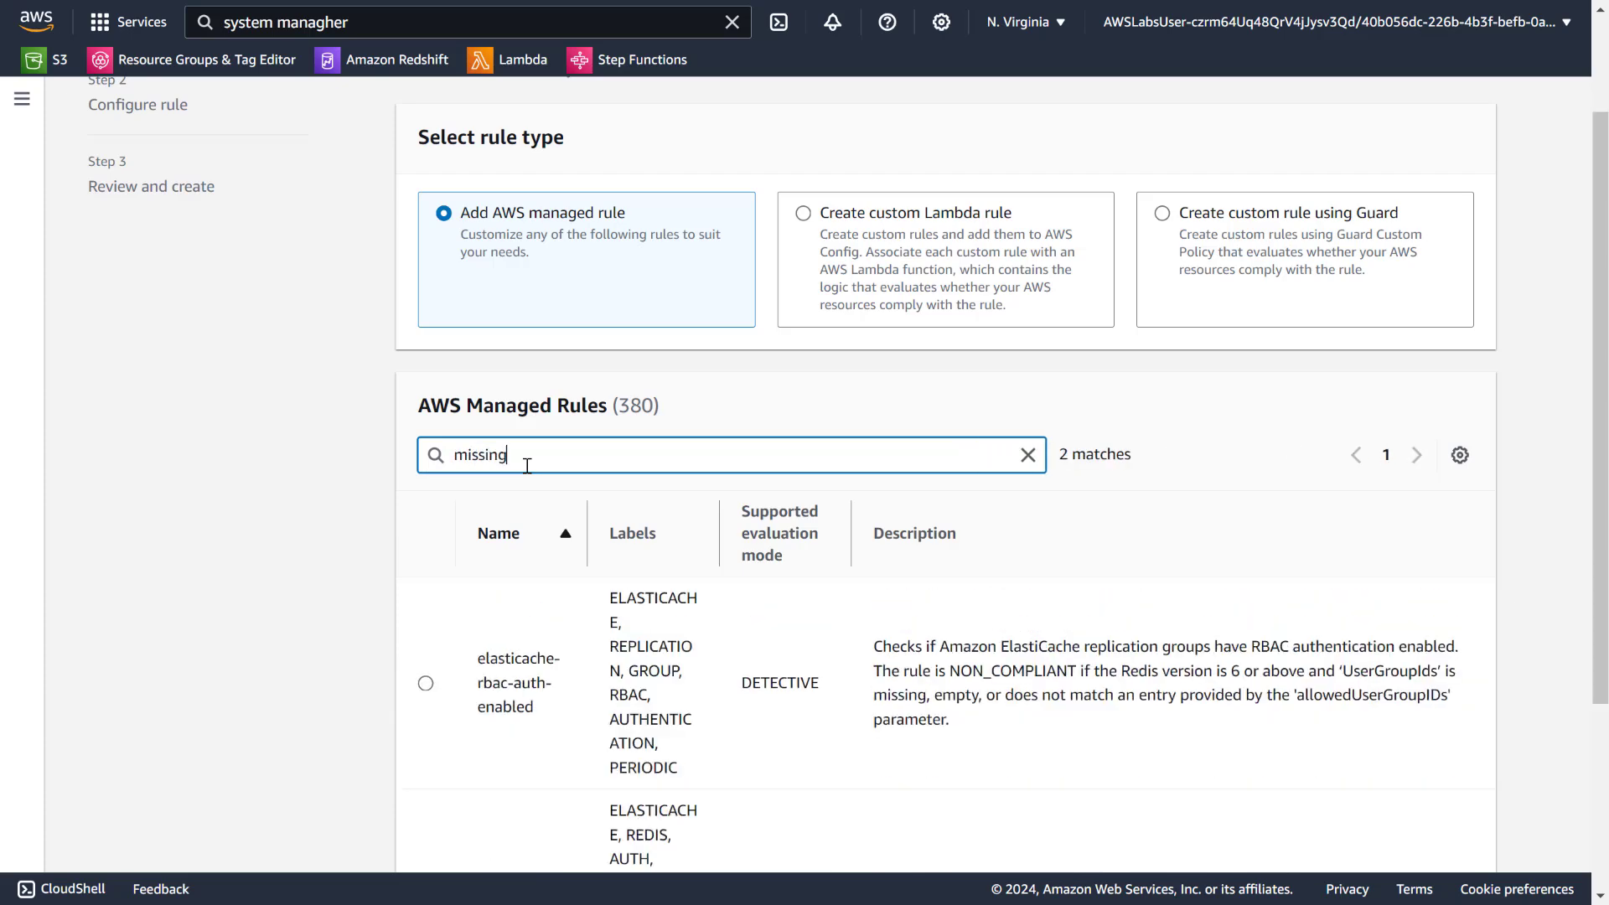
scroll(352, 498, "down", 3)
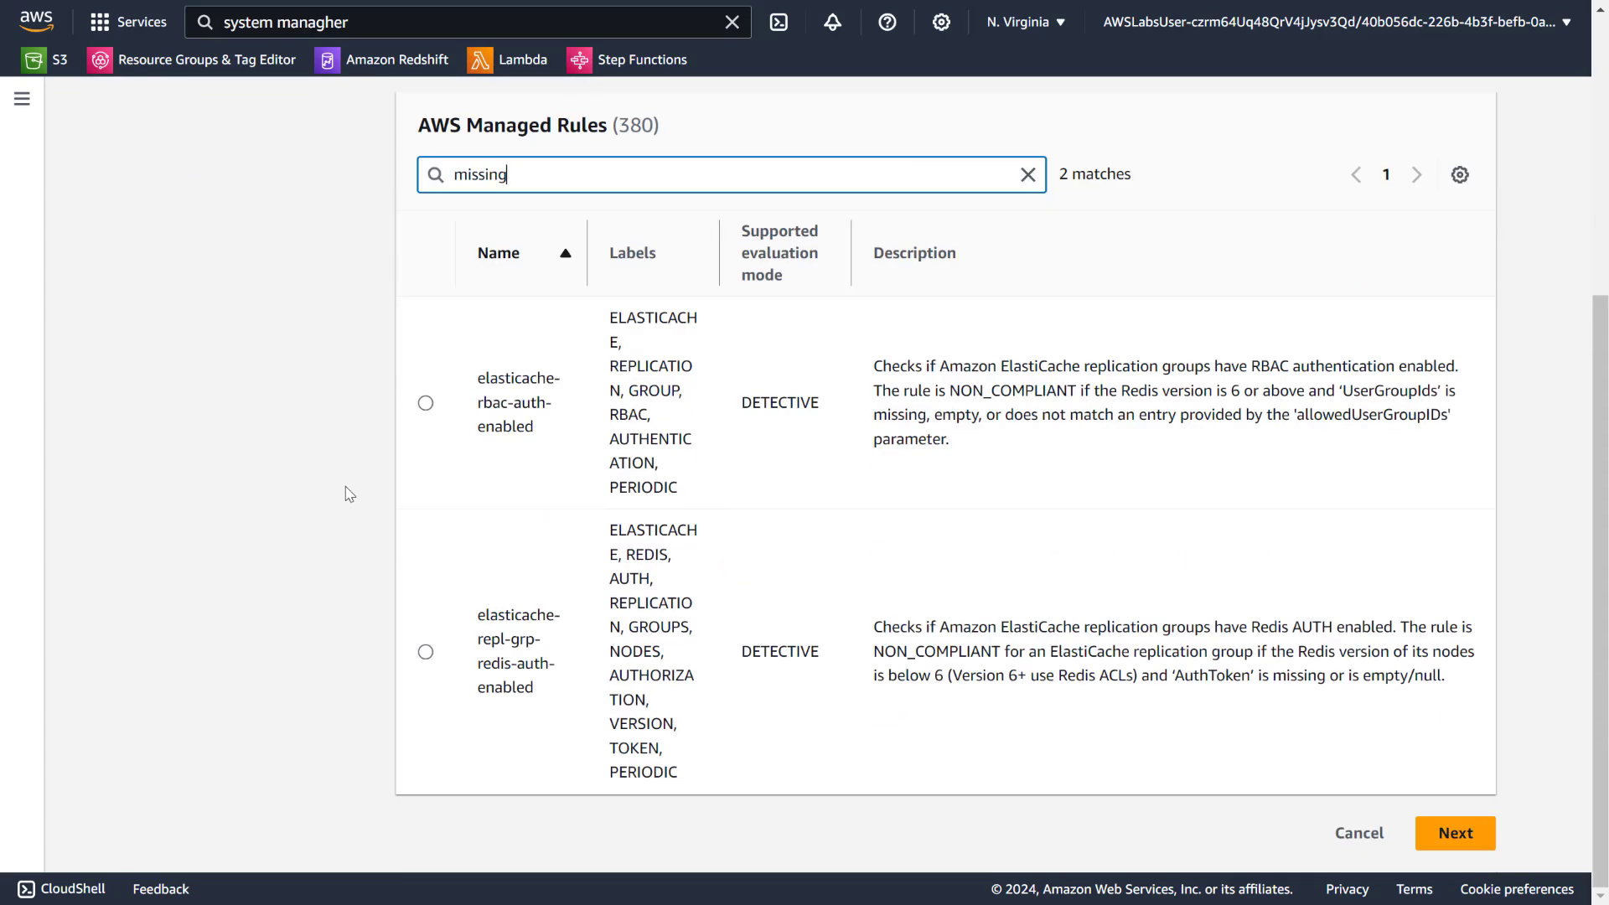
Search the managed rules for "profile", select ec2-instance-profile-attached and continue to its configuration.
left_click_drag(580, 162, 302, 185)
type("profile")
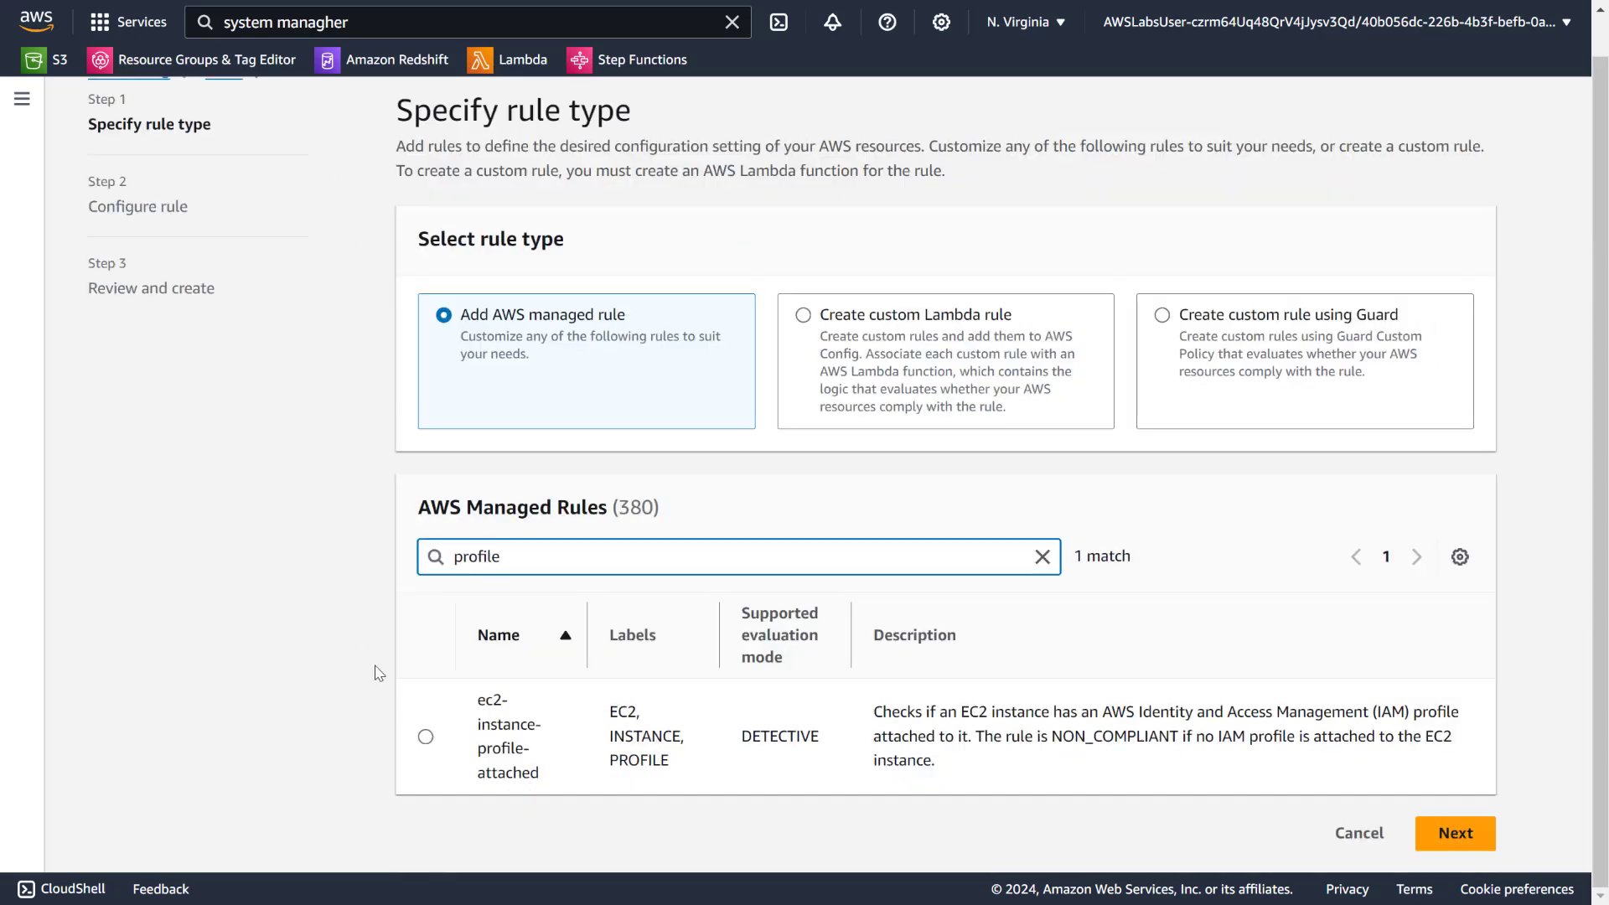
left_click(426, 737)
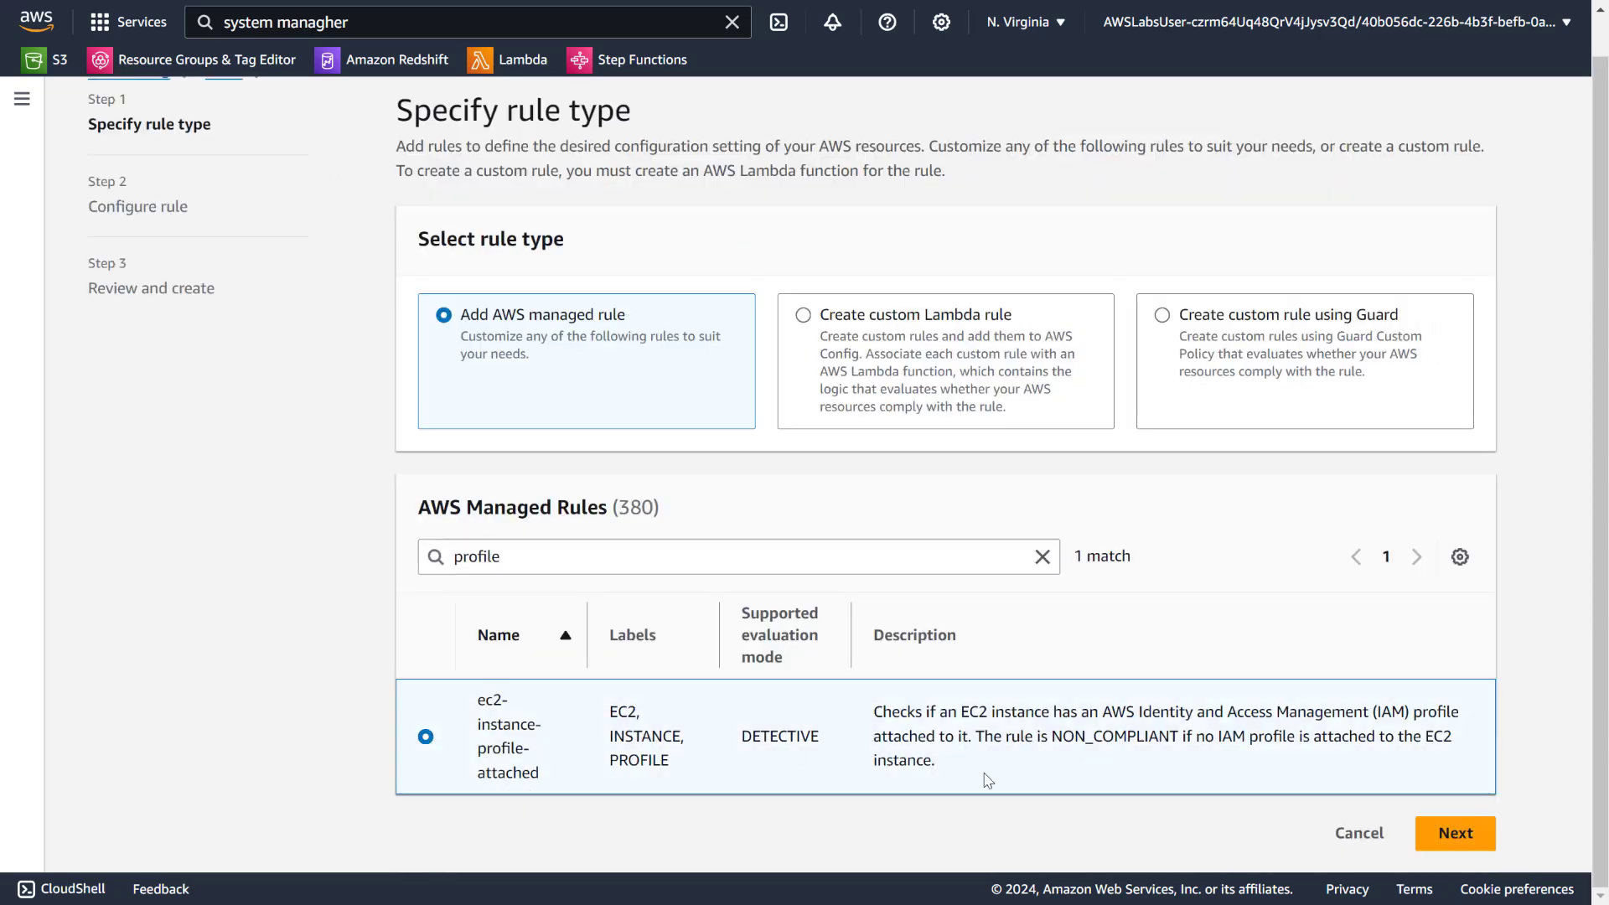
left_click(1456, 834)
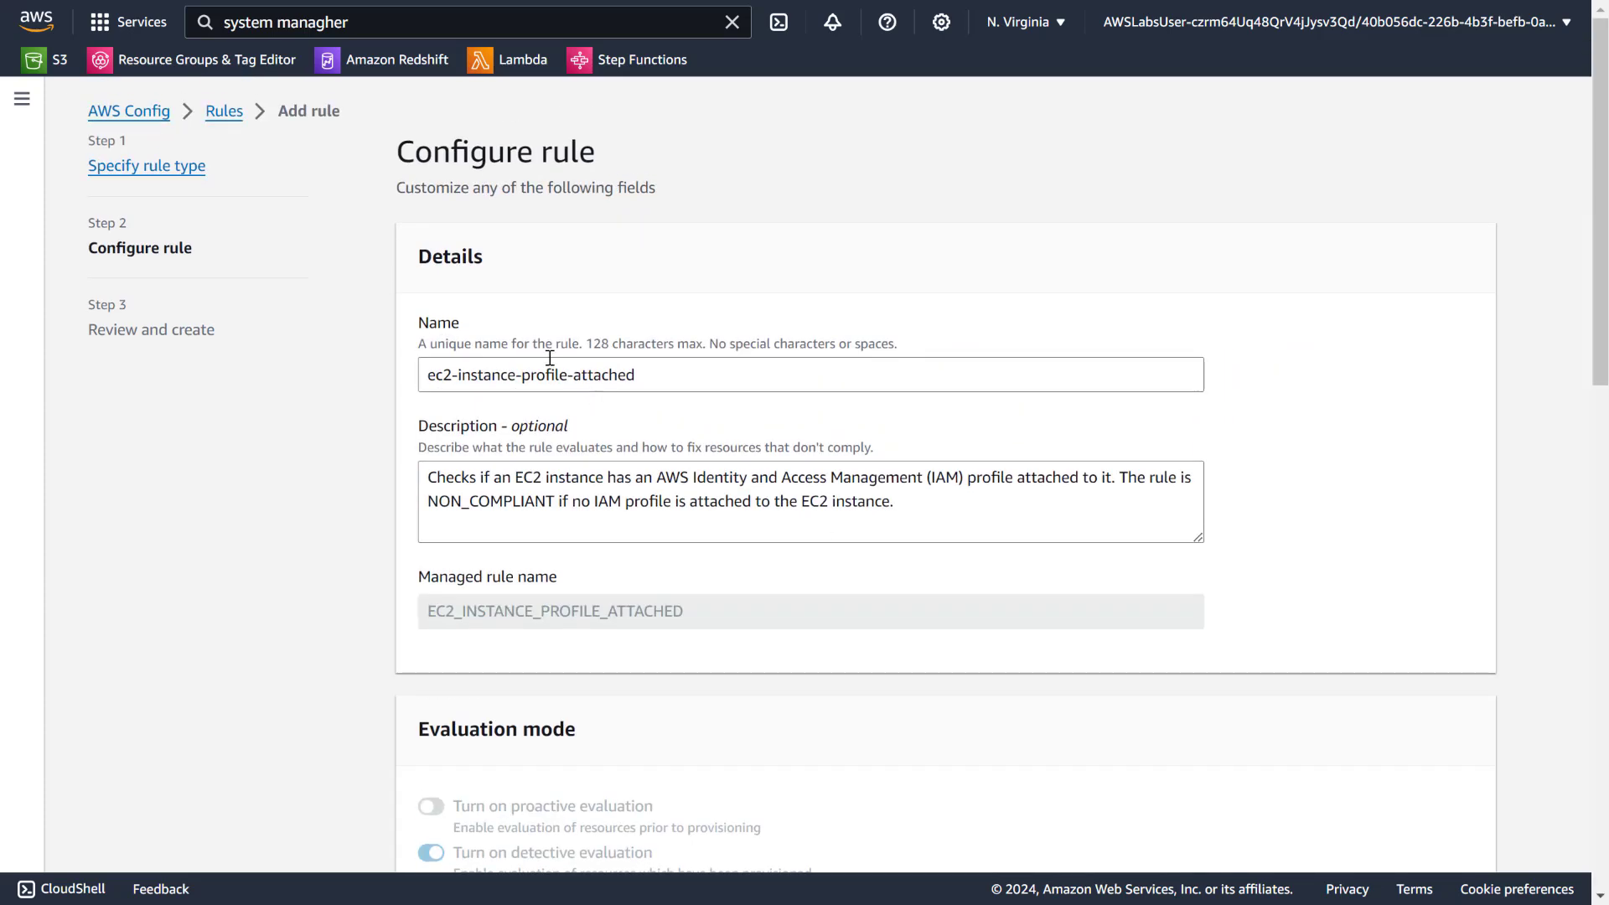
Remove the IamInstanceProfileArnList parameter from the rule configuration, continue to the review and save the ec2-instance-profile-attached rule.
scroll(342, 429, "down", 8)
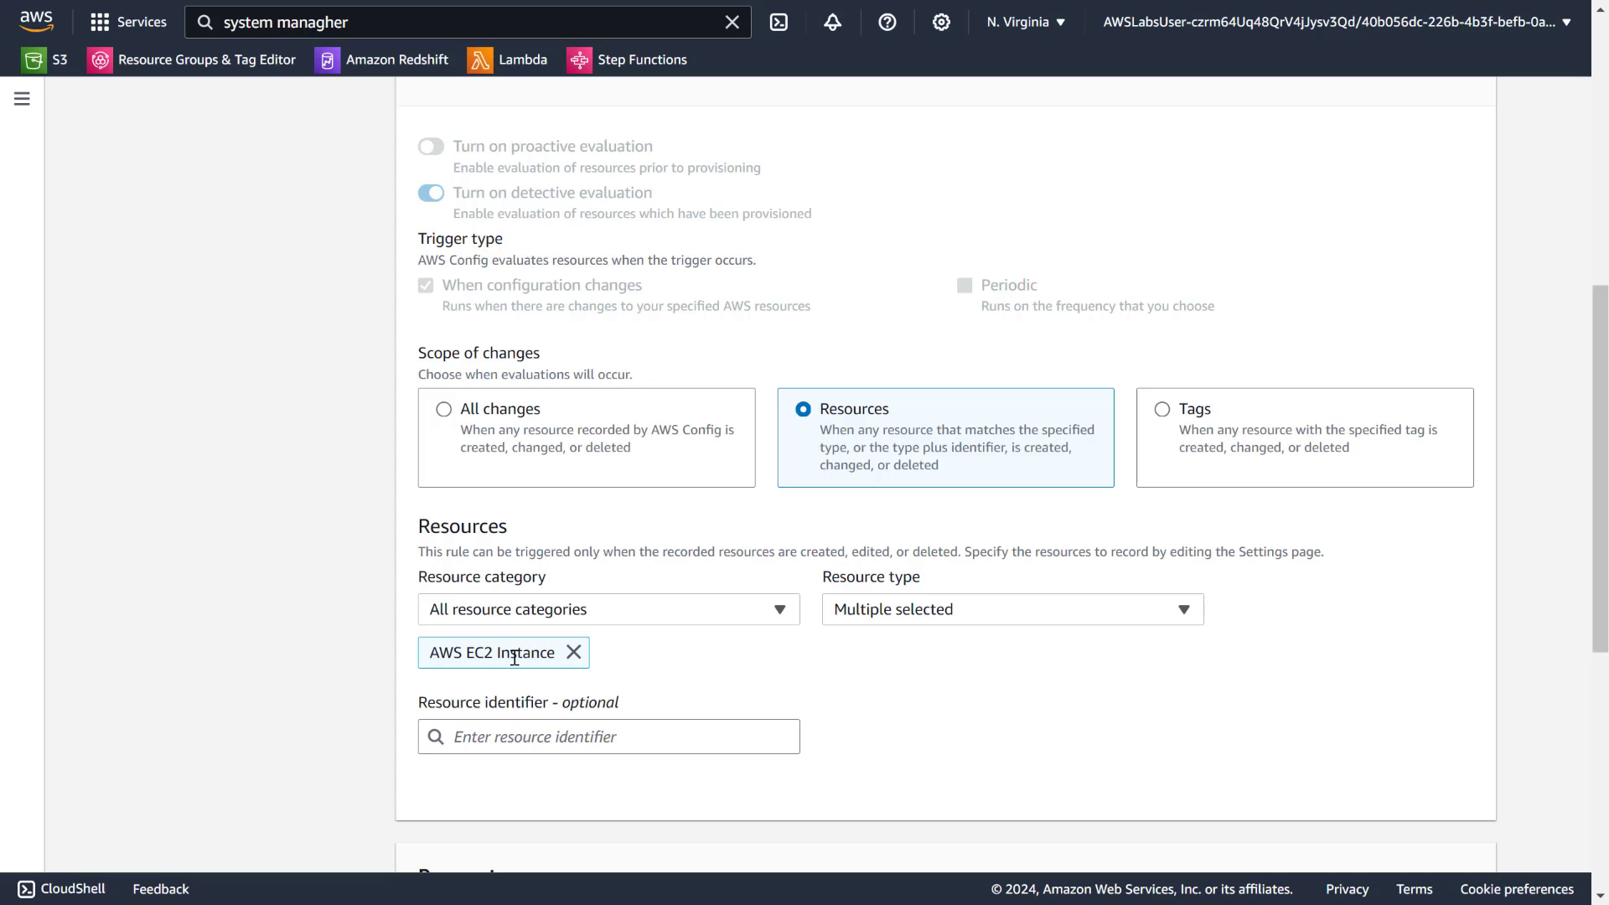
scroll(695, 673, "down", 6)
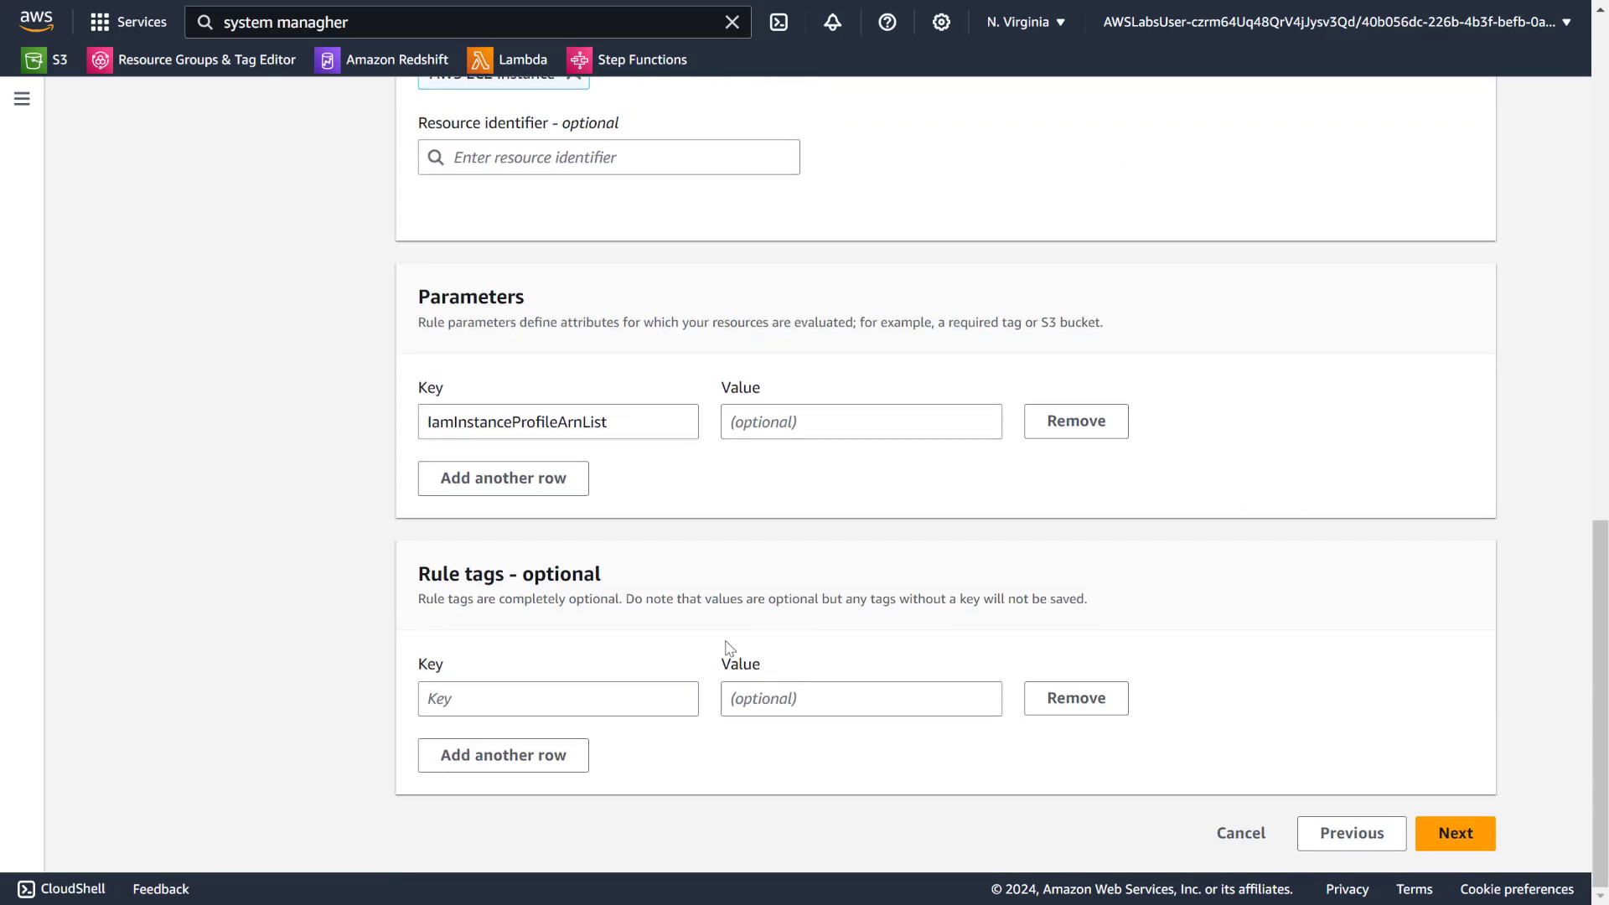
left_click(773, 425)
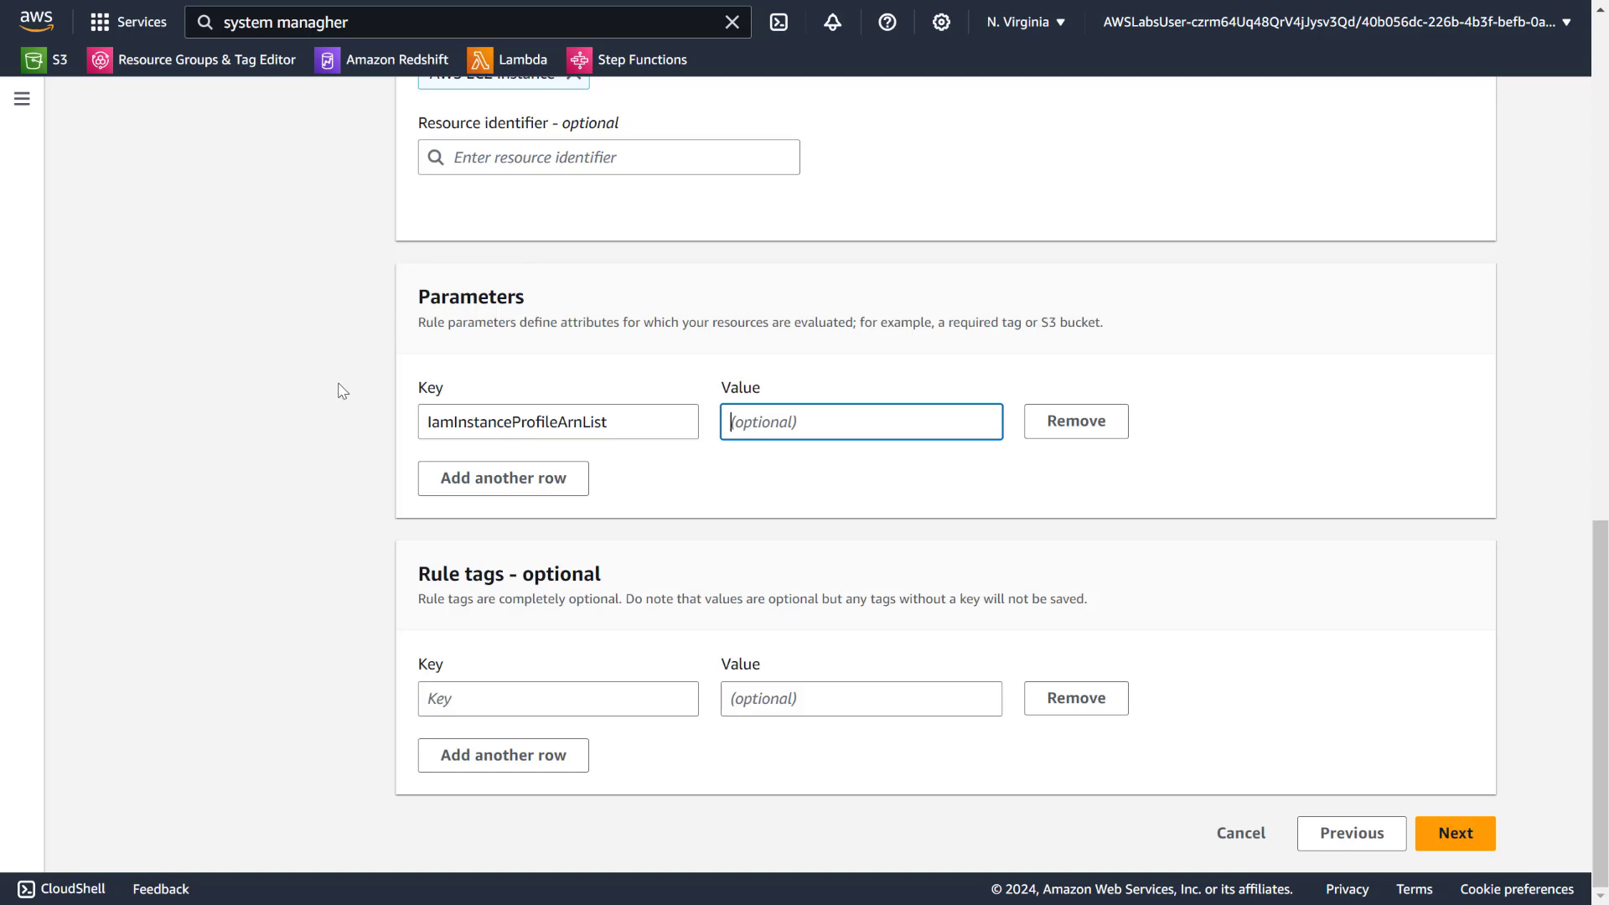
scroll(343, 391, "up", 1)
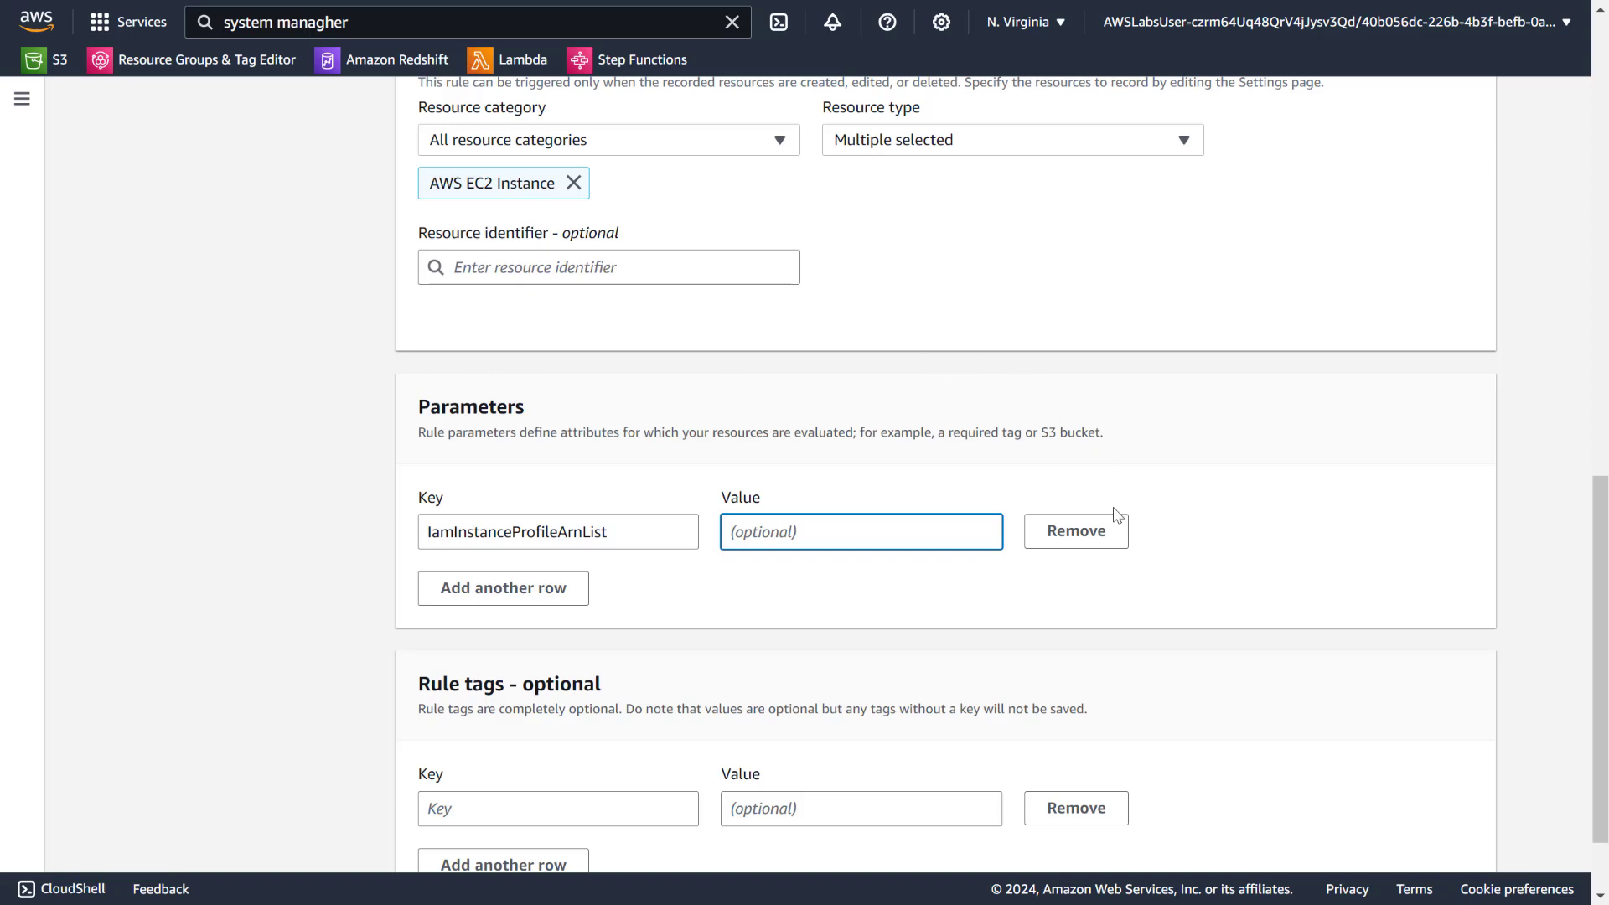
left_click(1090, 537)
scroll(1093, 500, "down", 1)
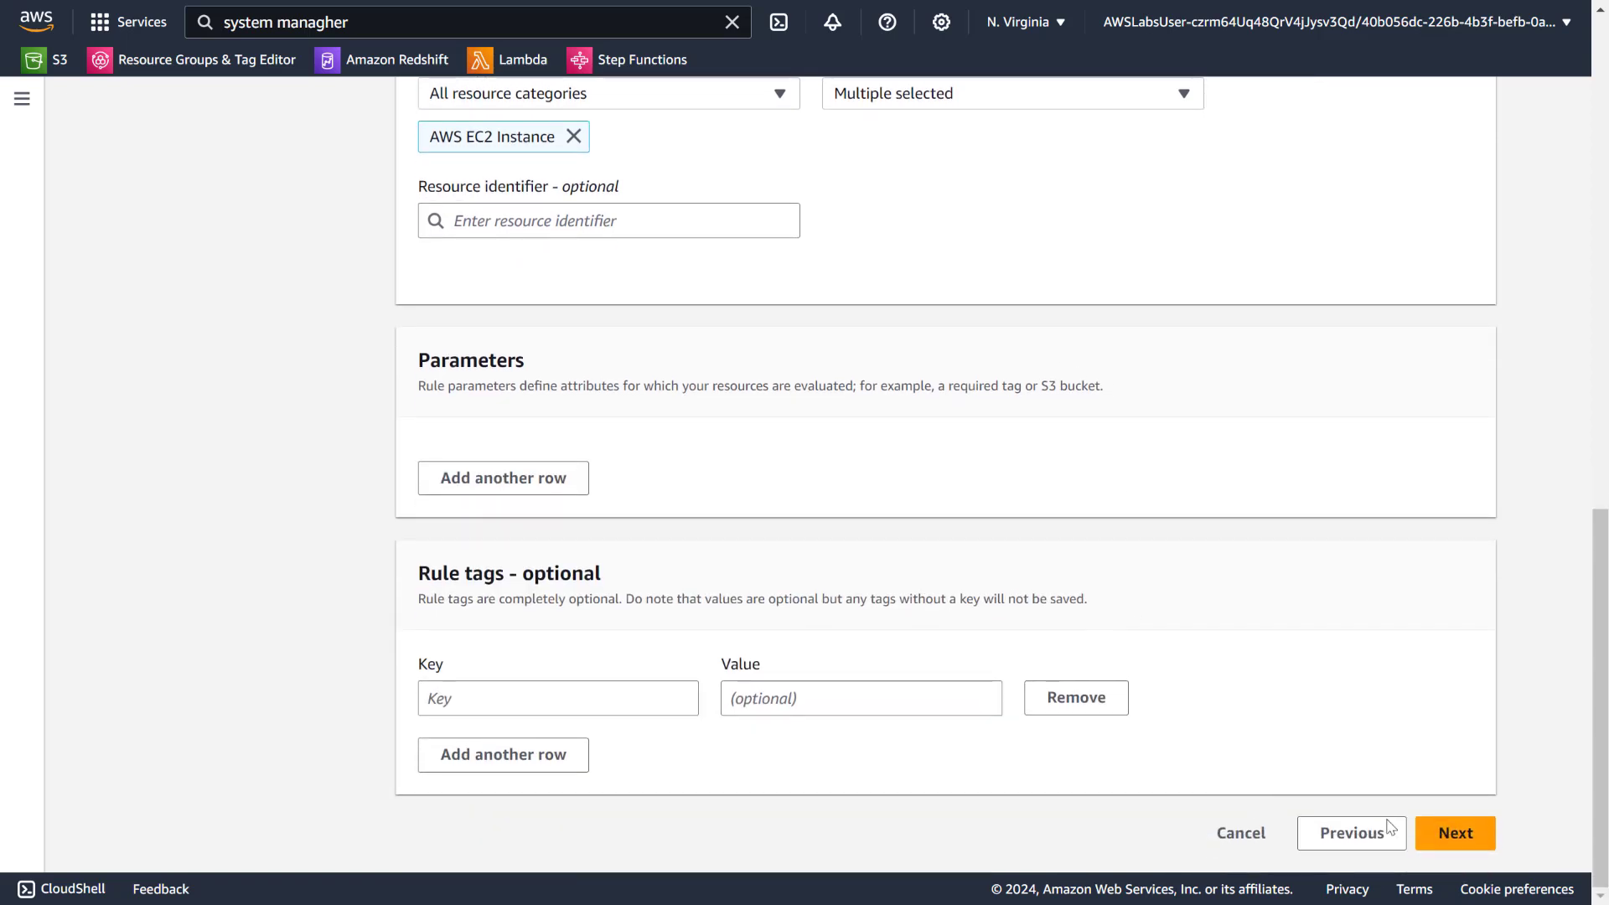
left_click(1451, 833)
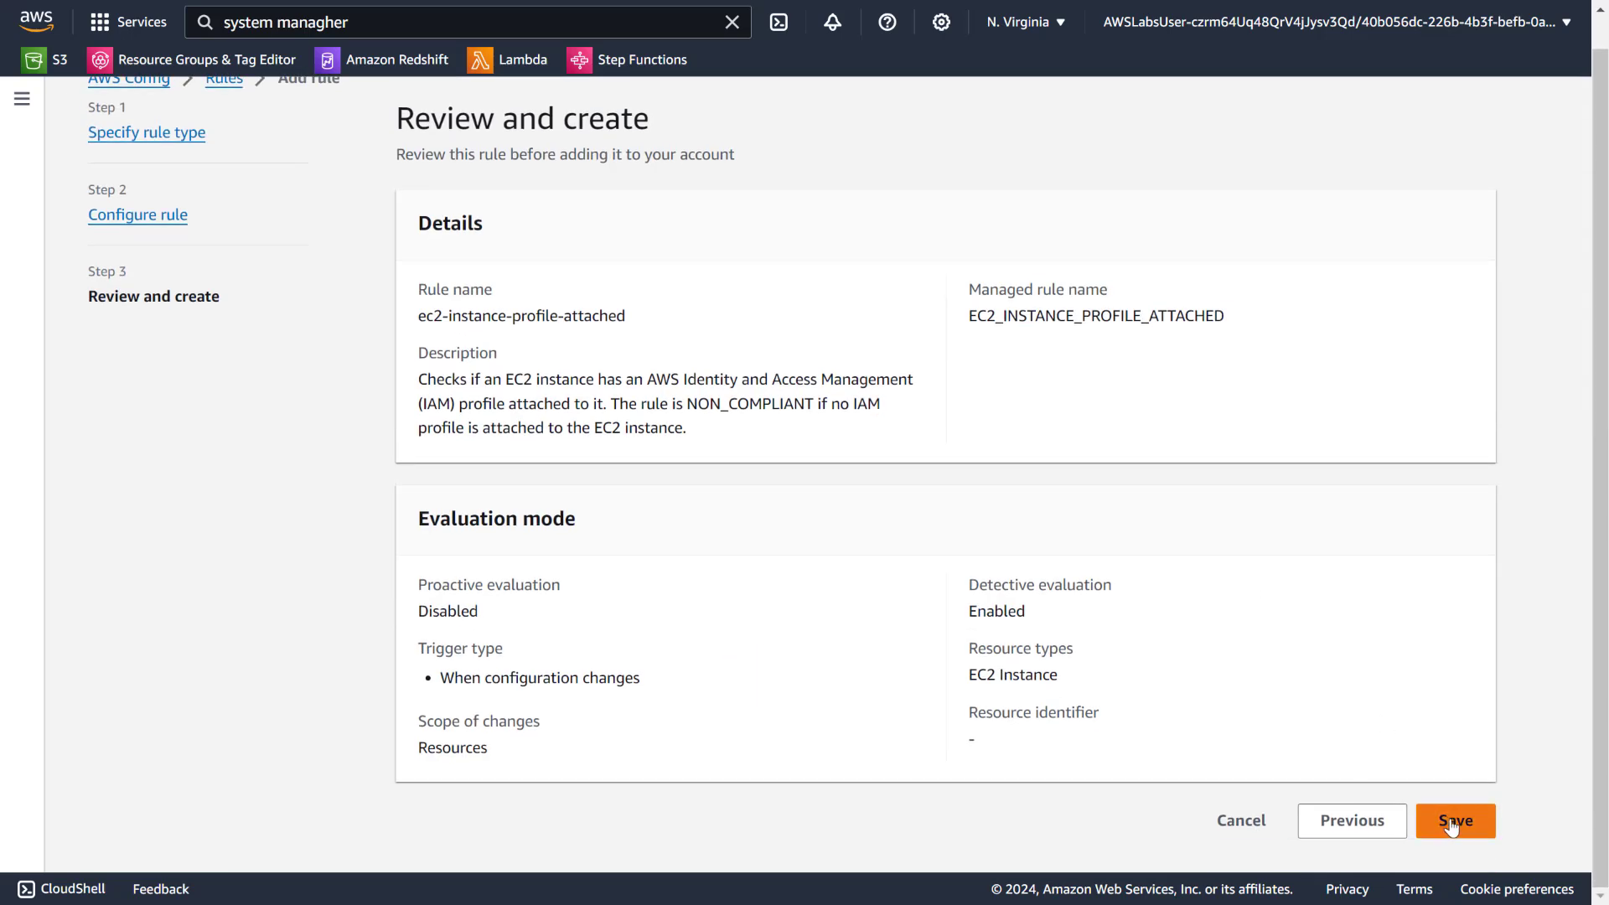
left_click(1455, 839)
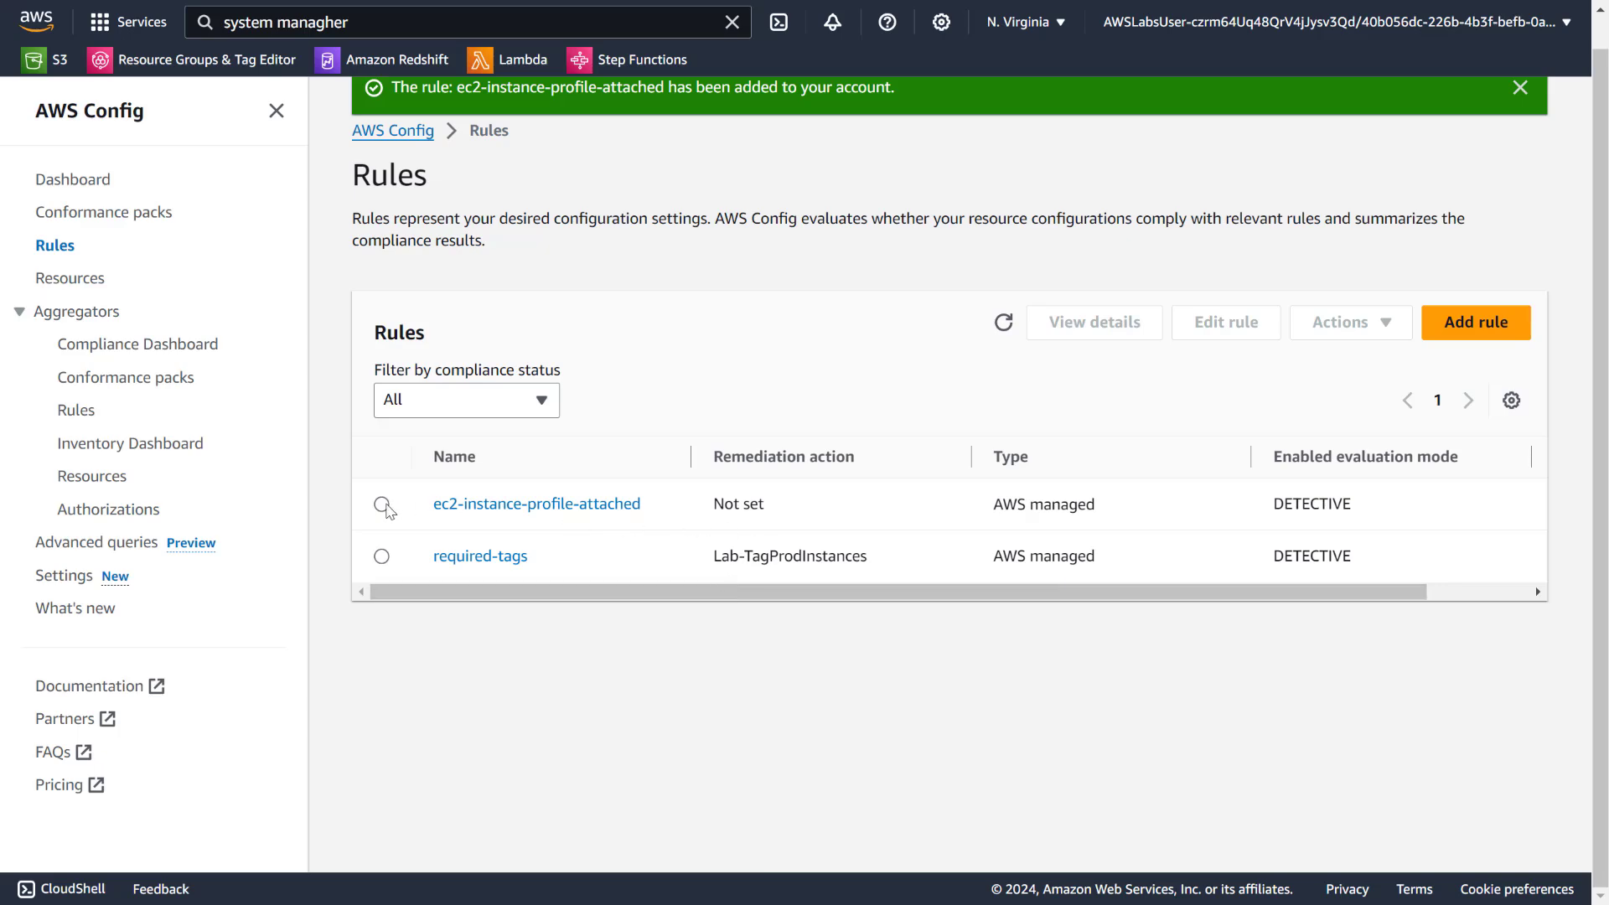
Open the ec2-instance-profile-attached rule's details and refresh its resources in scope repeatedly to check for evaluation results.
left_click(554, 504)
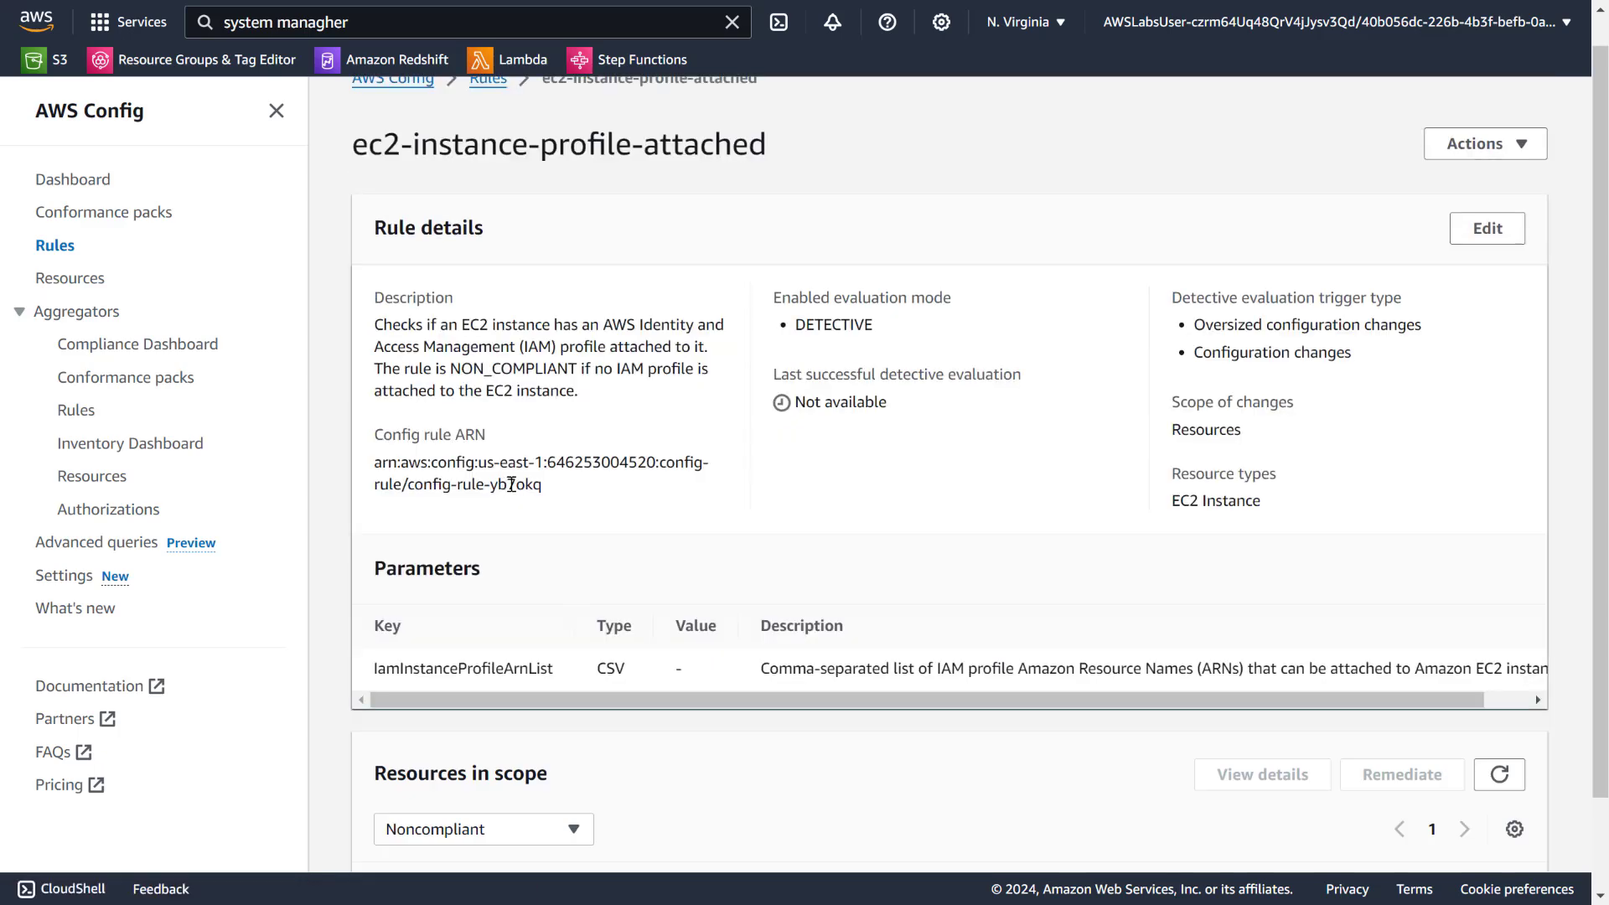
scroll(585, 488, "down", 2)
left_click(1500, 668)
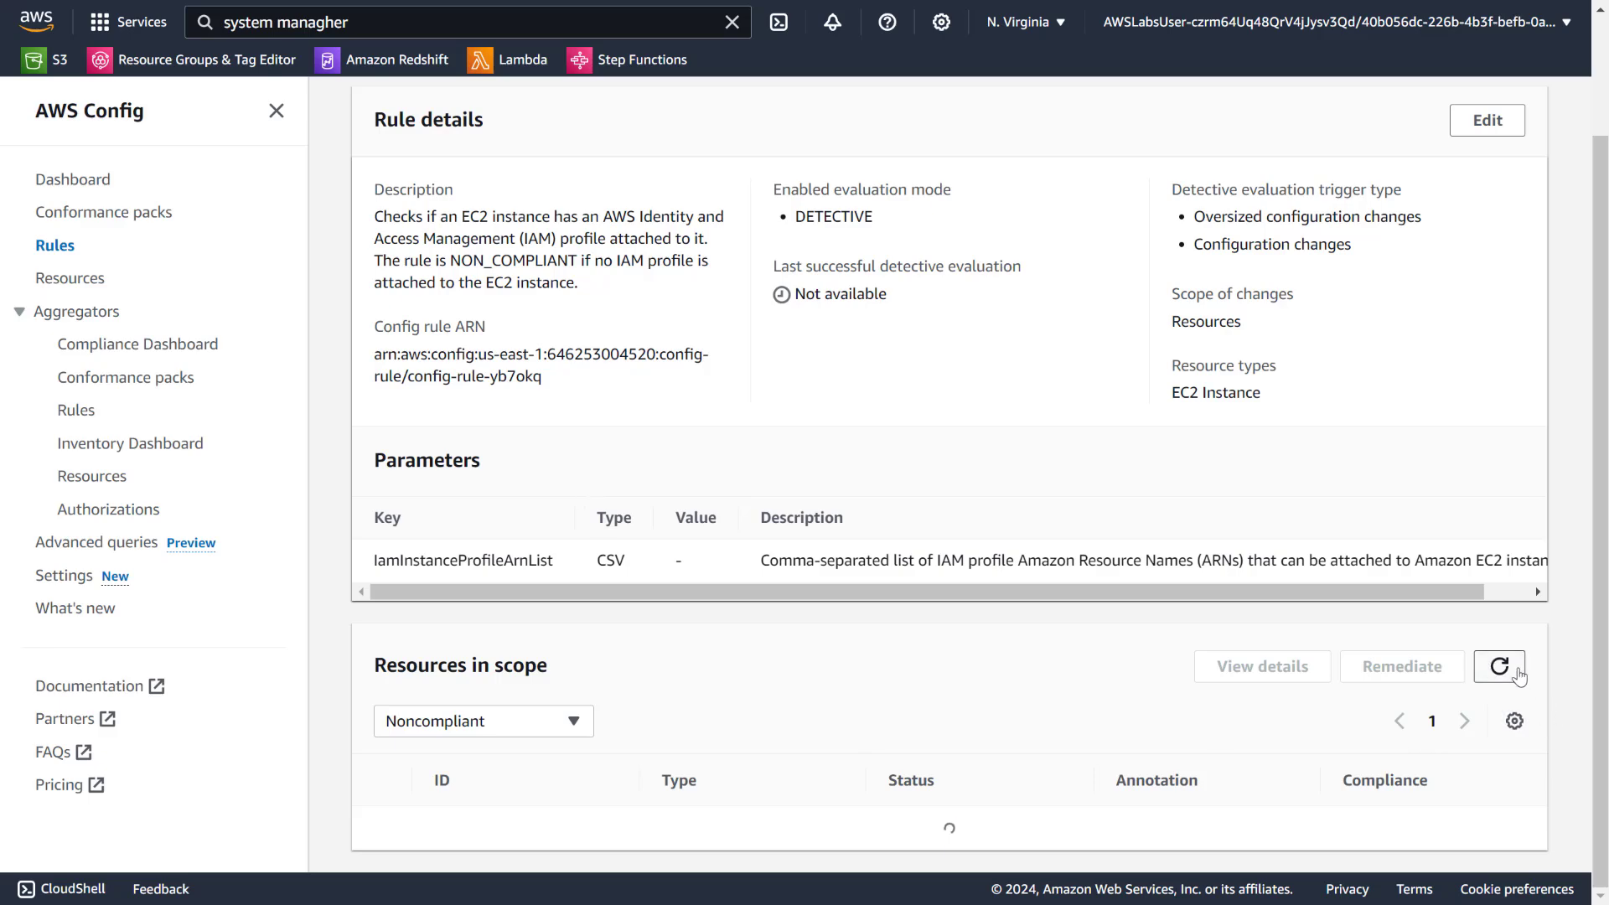
left_click(1500, 673)
left_click(1499, 668)
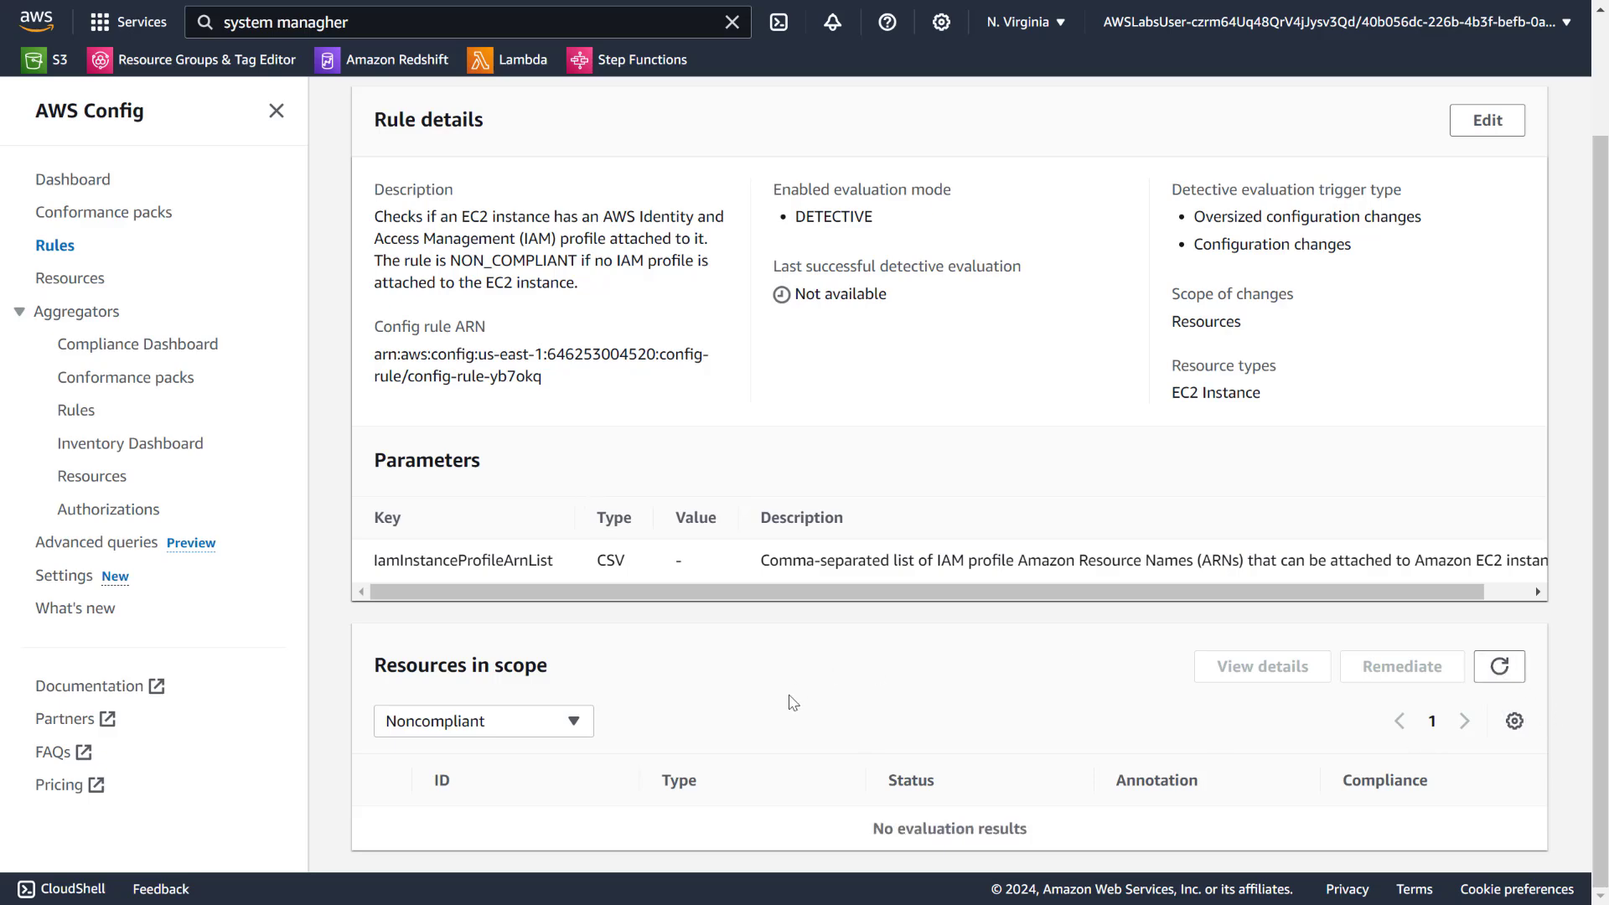
left_click(1501, 670)
left_click(1502, 671)
left_click(1502, 671)
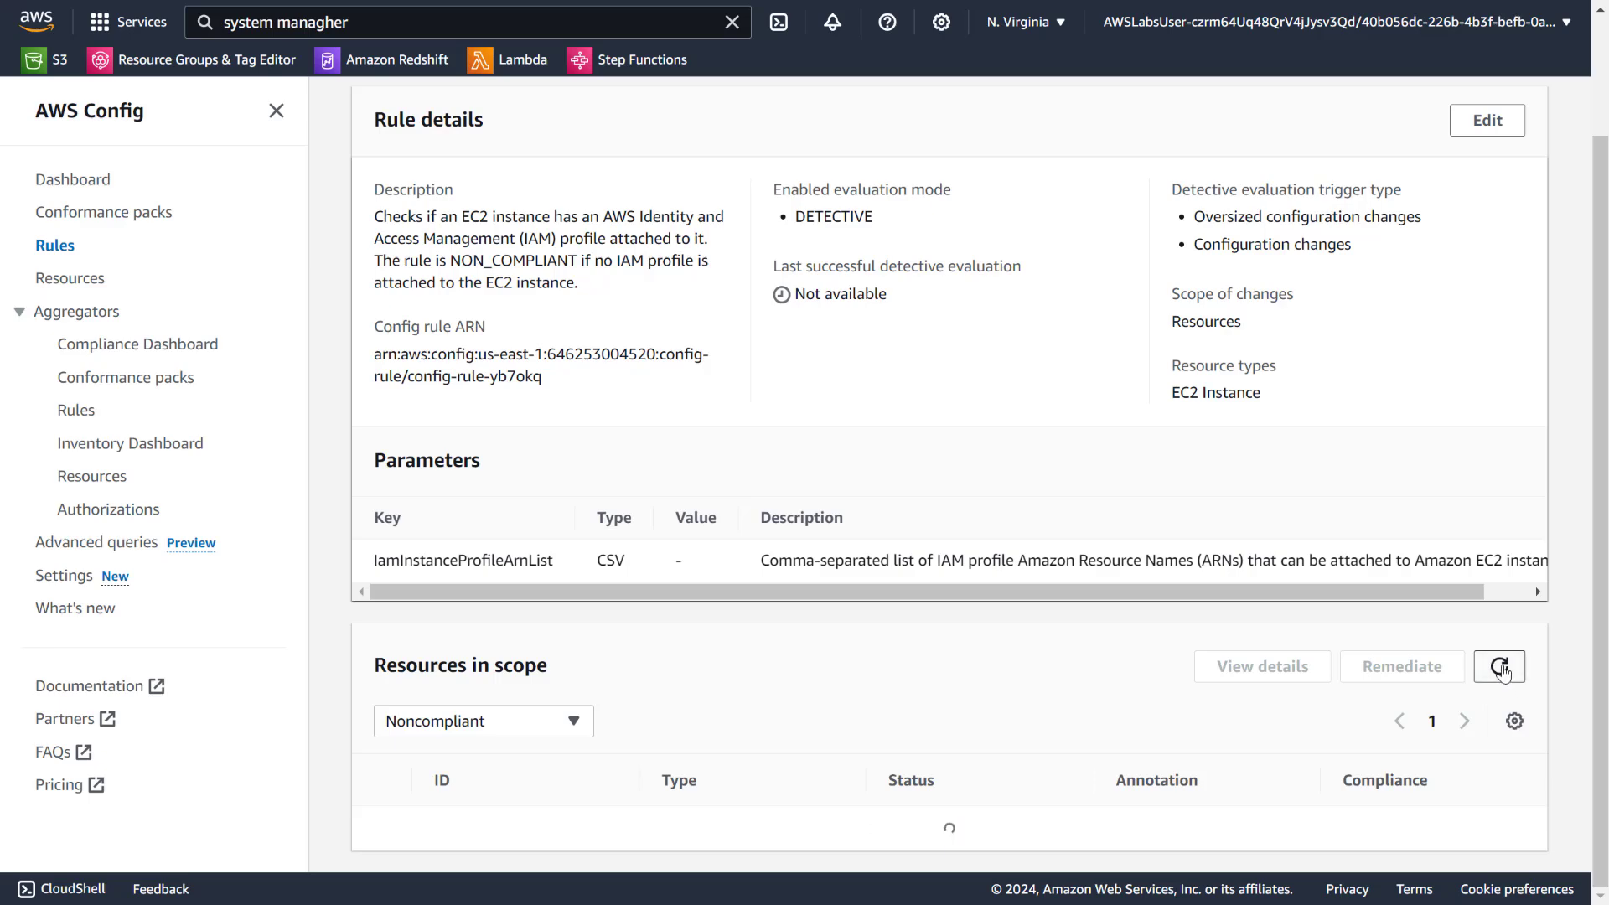
left_click(1502, 670)
left_click(1503, 671)
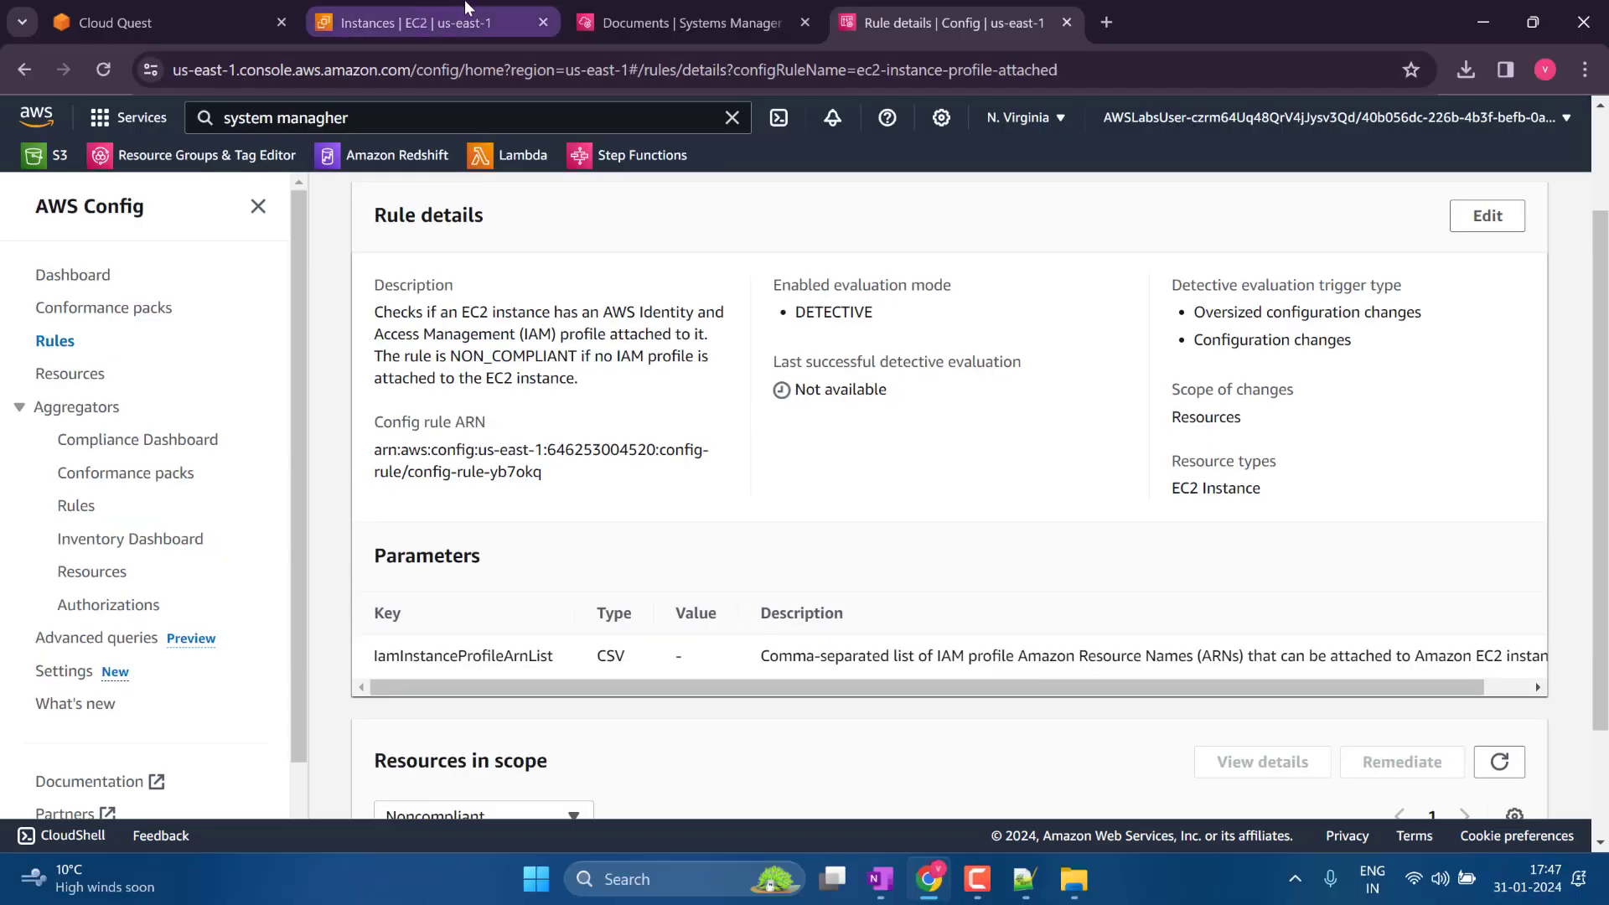
Switch to the EC2 instances browser tab, select only HR-WebServer and check the IAM role in its security details.
left_click(466, 10)
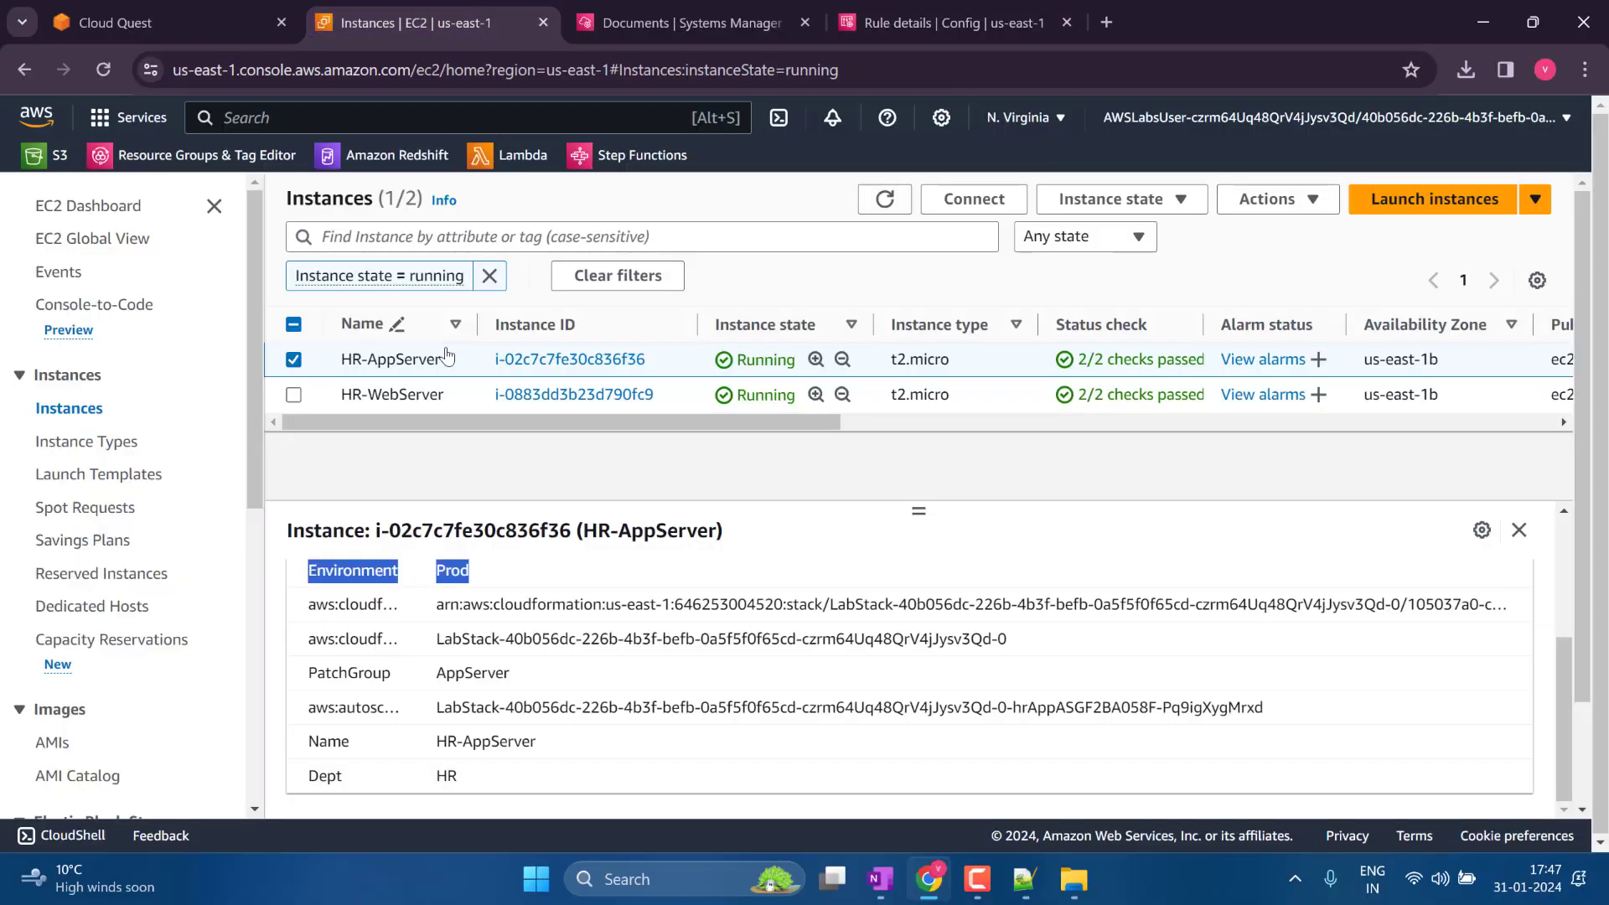
left_click(293, 360)
left_click(293, 395)
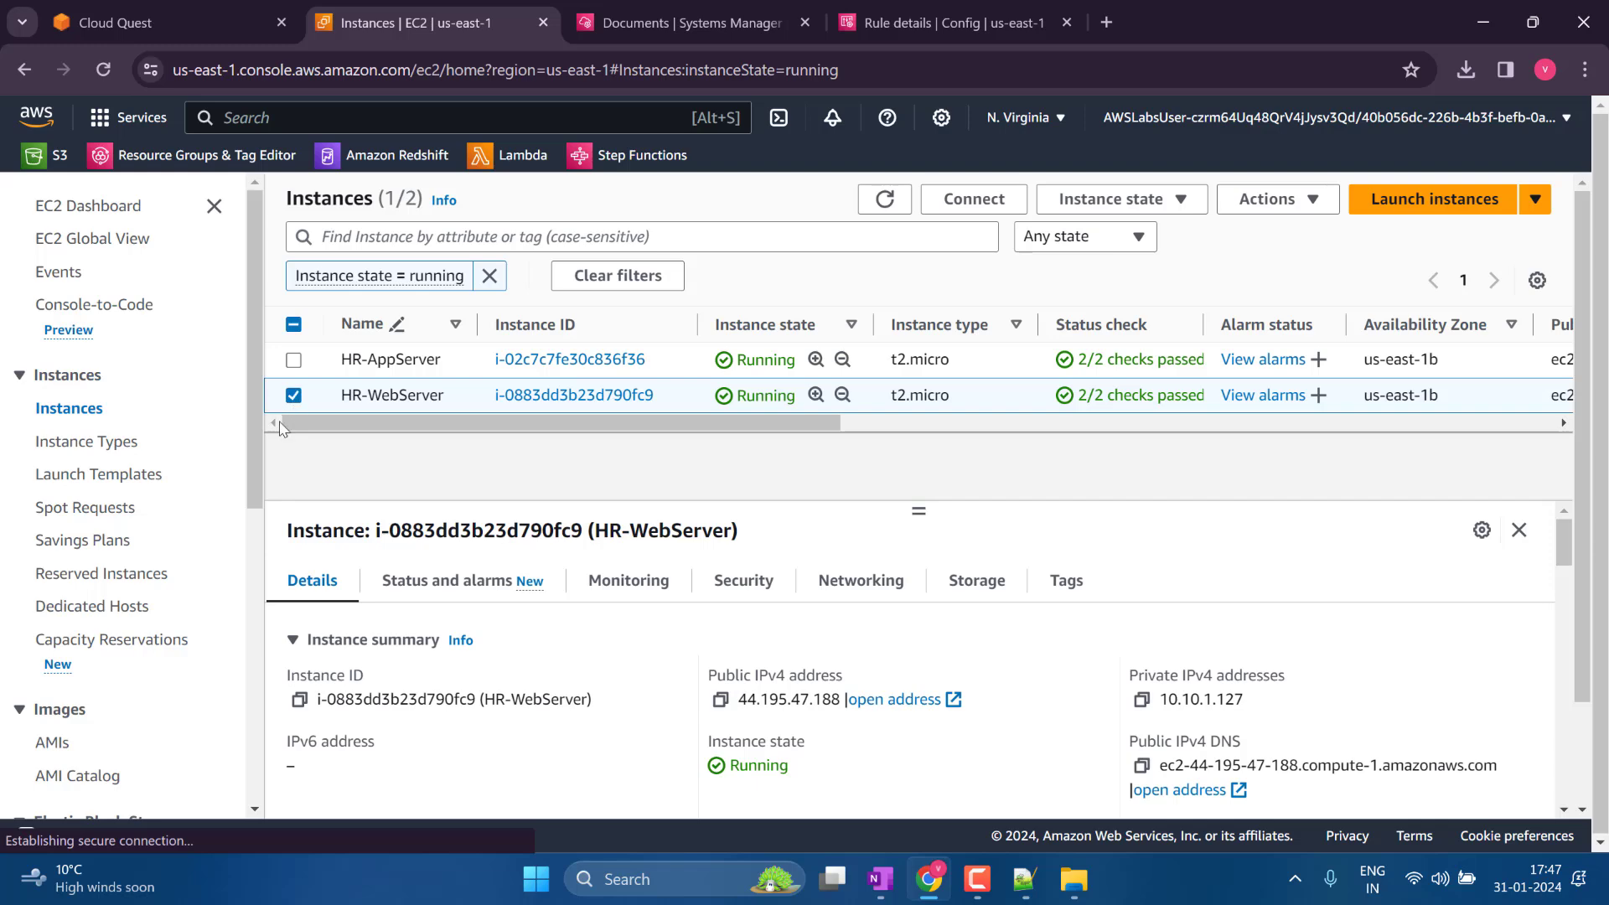
scroll(725, 583, "down", 3)
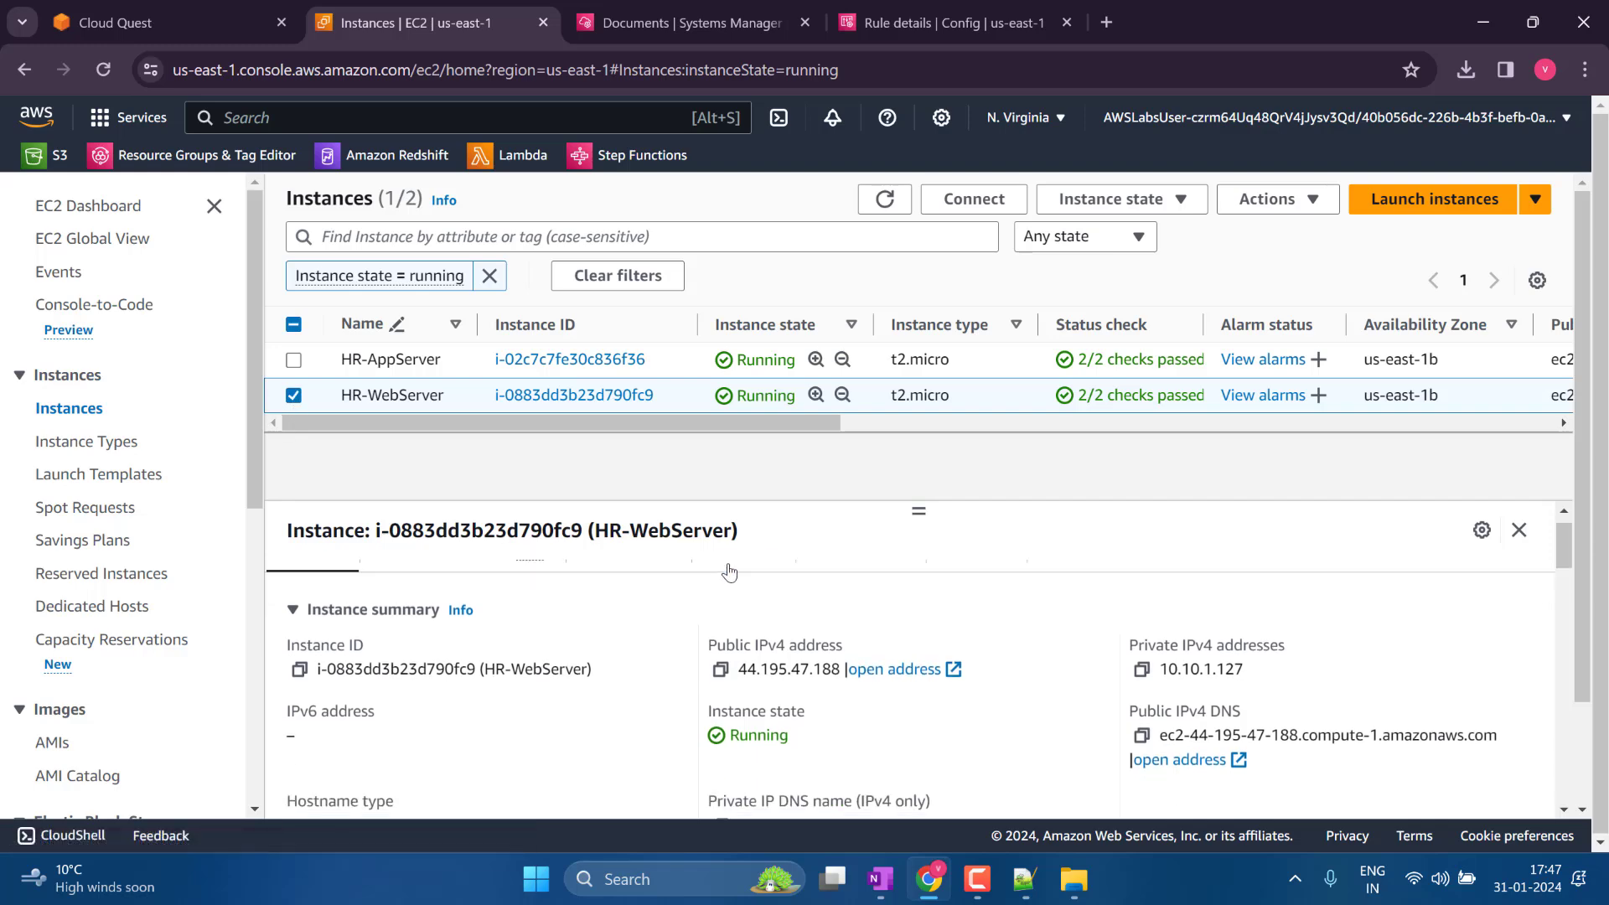
scroll(726, 584, "up", 3)
left_click(736, 593)
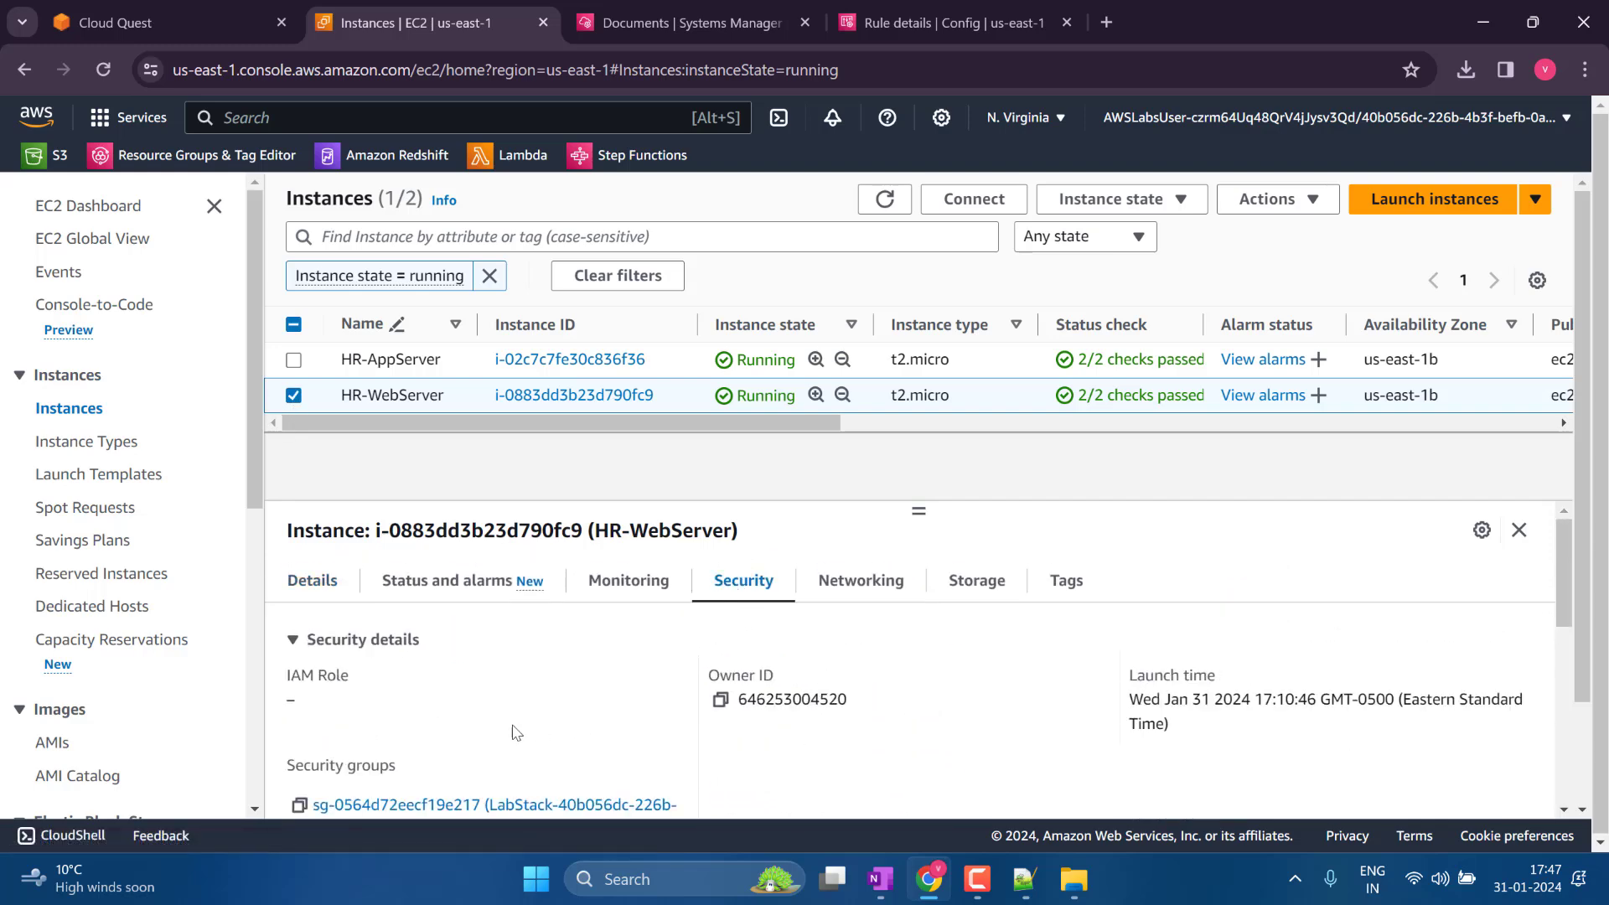
left_click_drag(319, 704, 280, 683)
left_click(489, 712)
Return to the AWS Config rule details browser tab and keep refreshing the resources in scope.
left_click(958, 12)
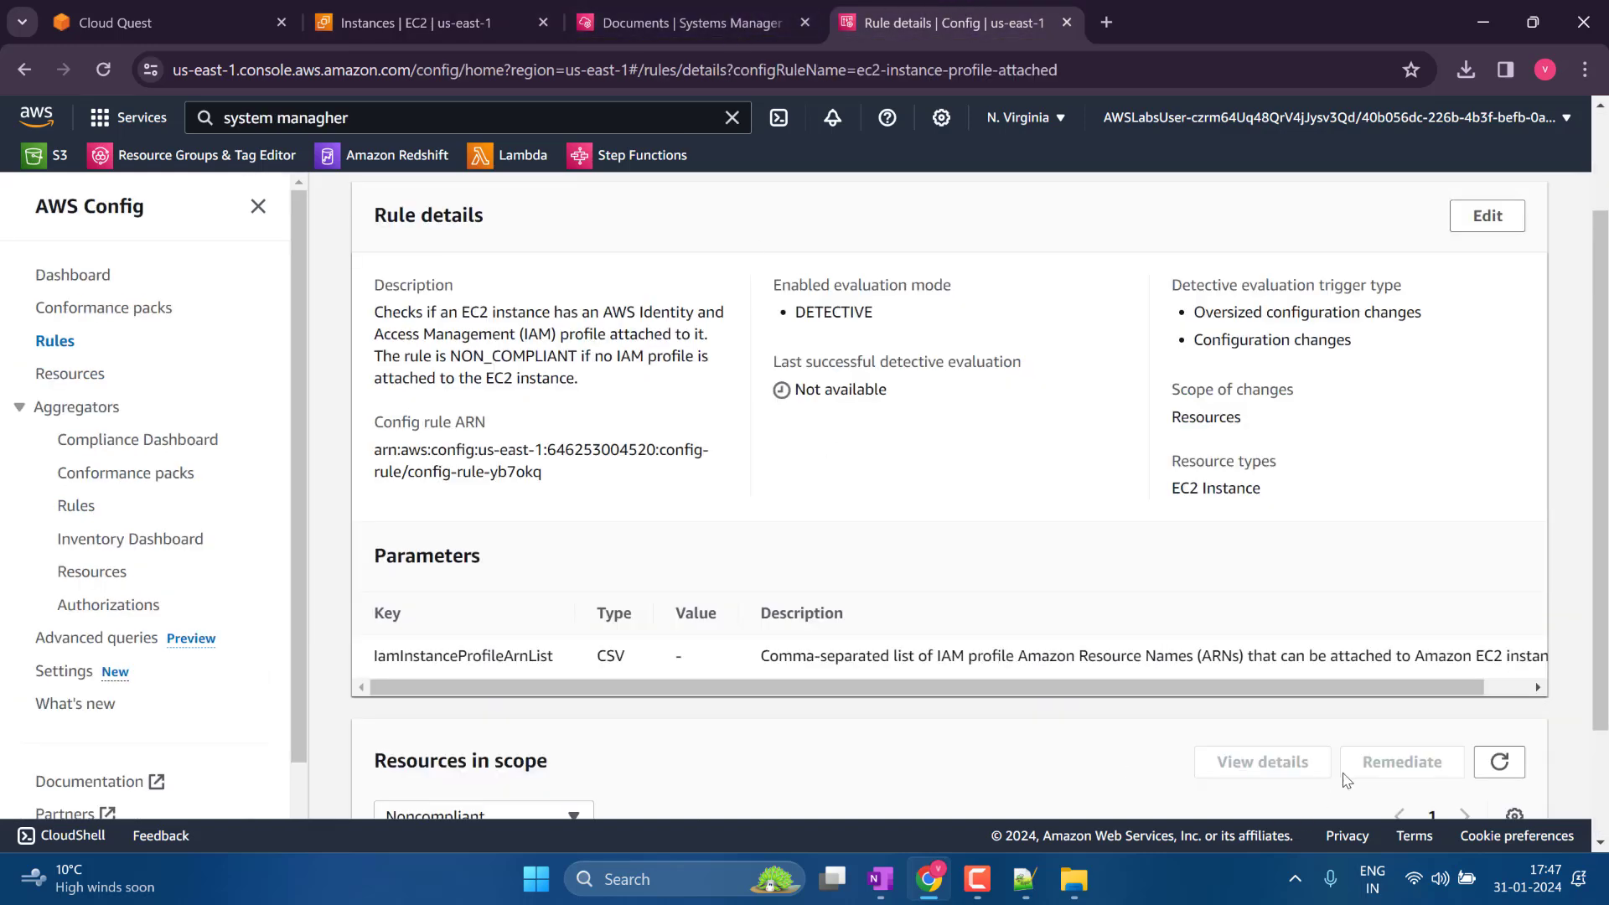
scroll(1497, 755, "down", 2)
left_click(1495, 614)
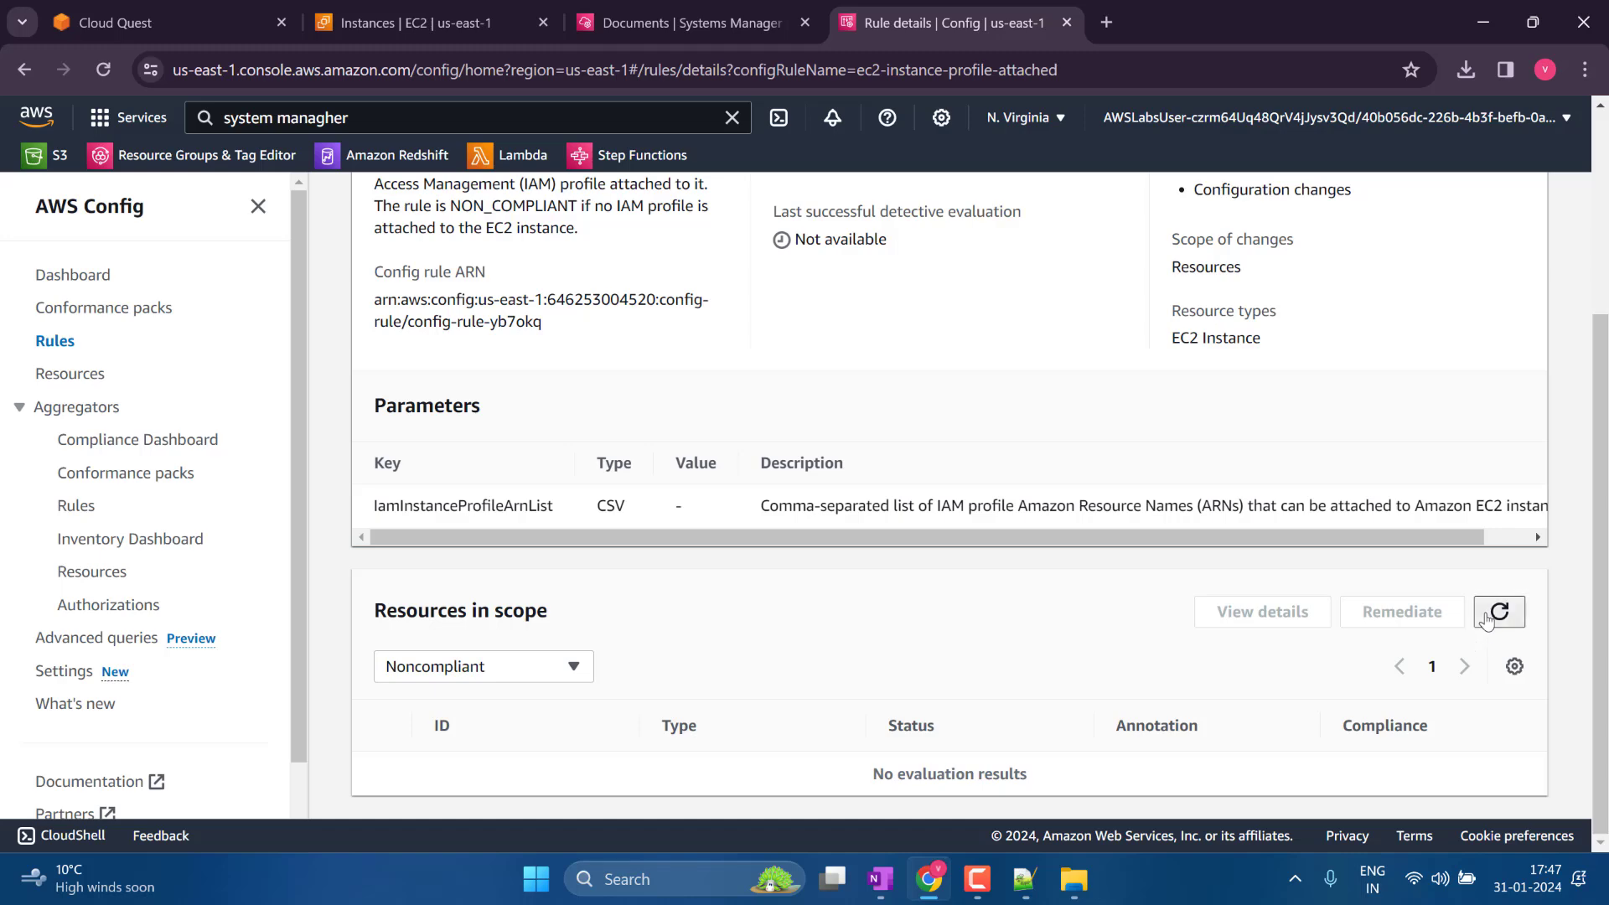
left_click(1499, 615)
left_click(1499, 615)
left_click(1500, 616)
left_click(1500, 616)
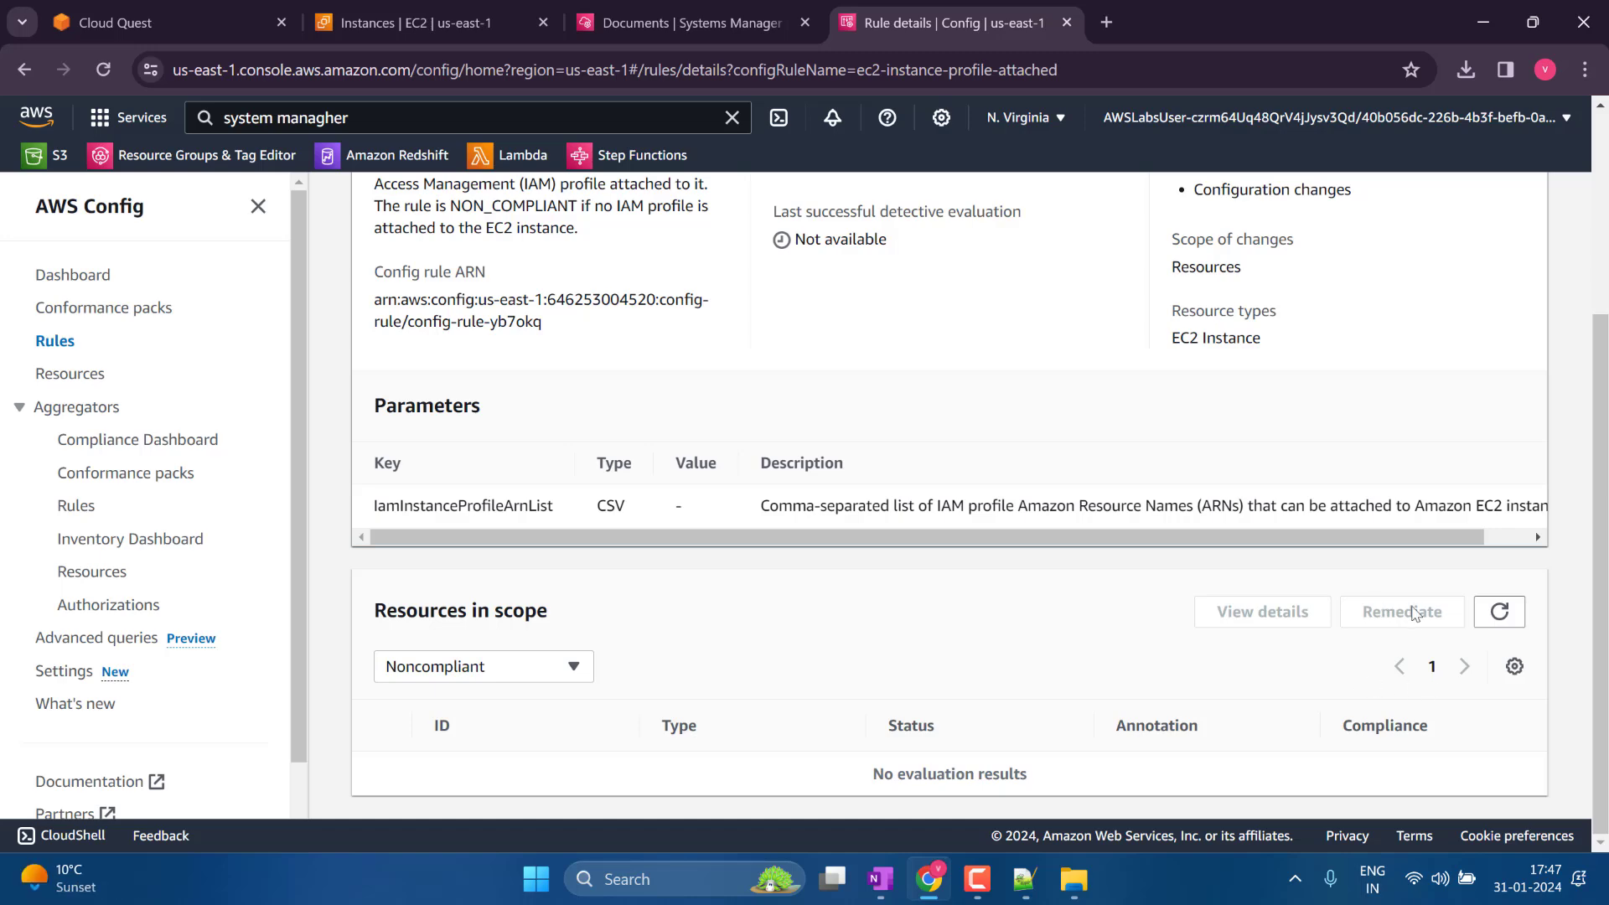
left_click(1500, 612)
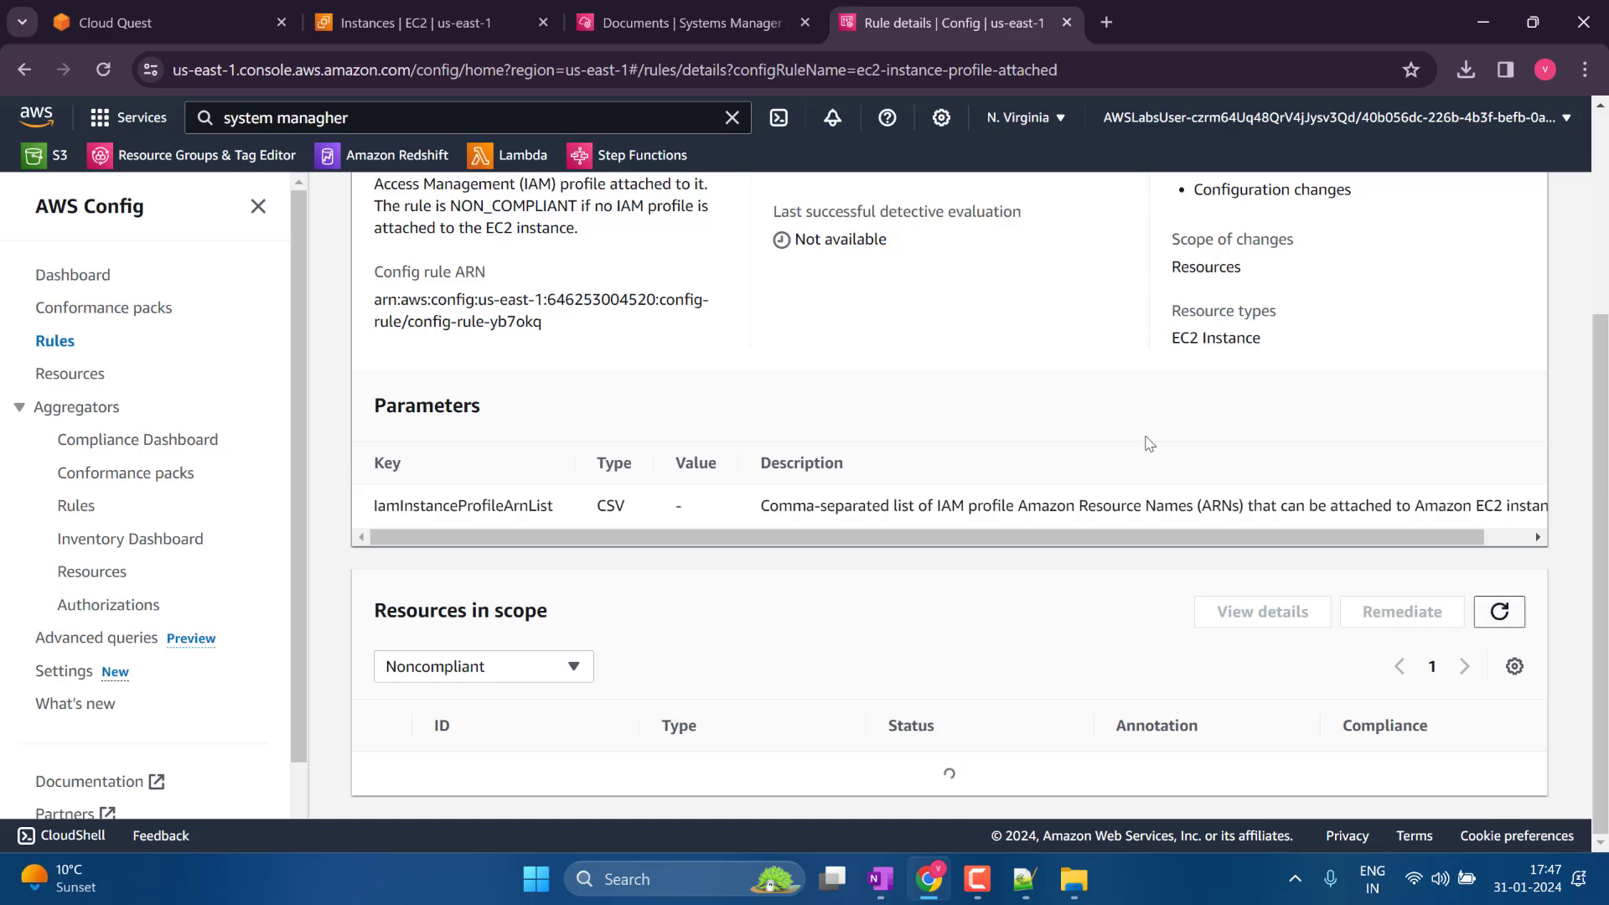
Switch to the Cloud Quest browser tab and read the DIY activities, the validation process and the remediation hints.
left_click(162, 22)
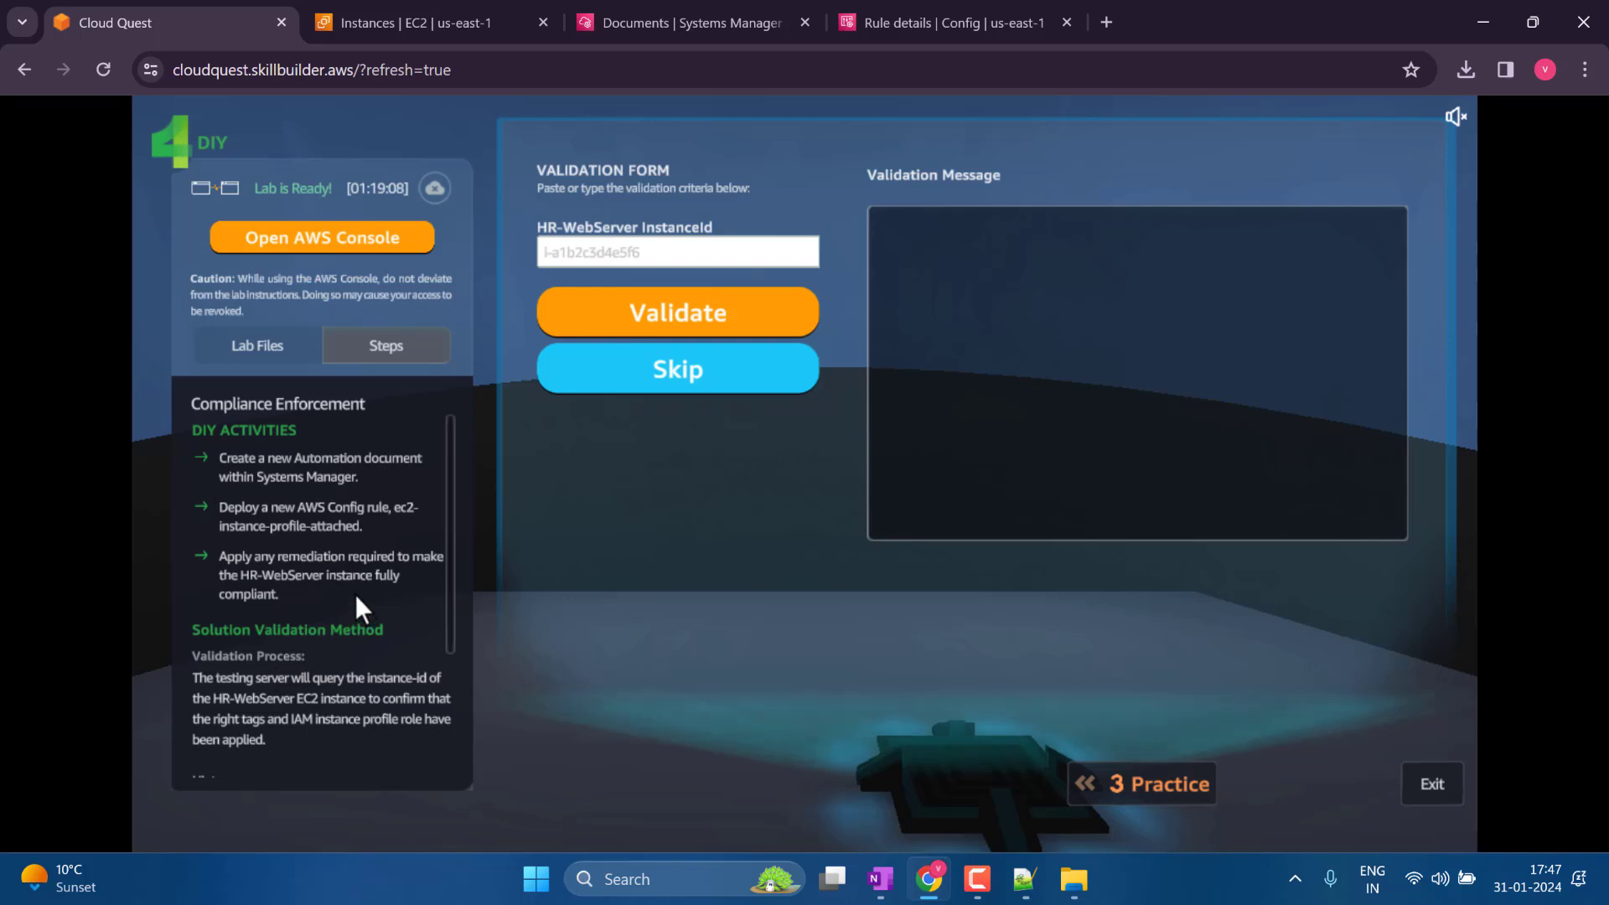
scroll(357, 594, "down", 2)
scroll(449, 533, "down", 5)
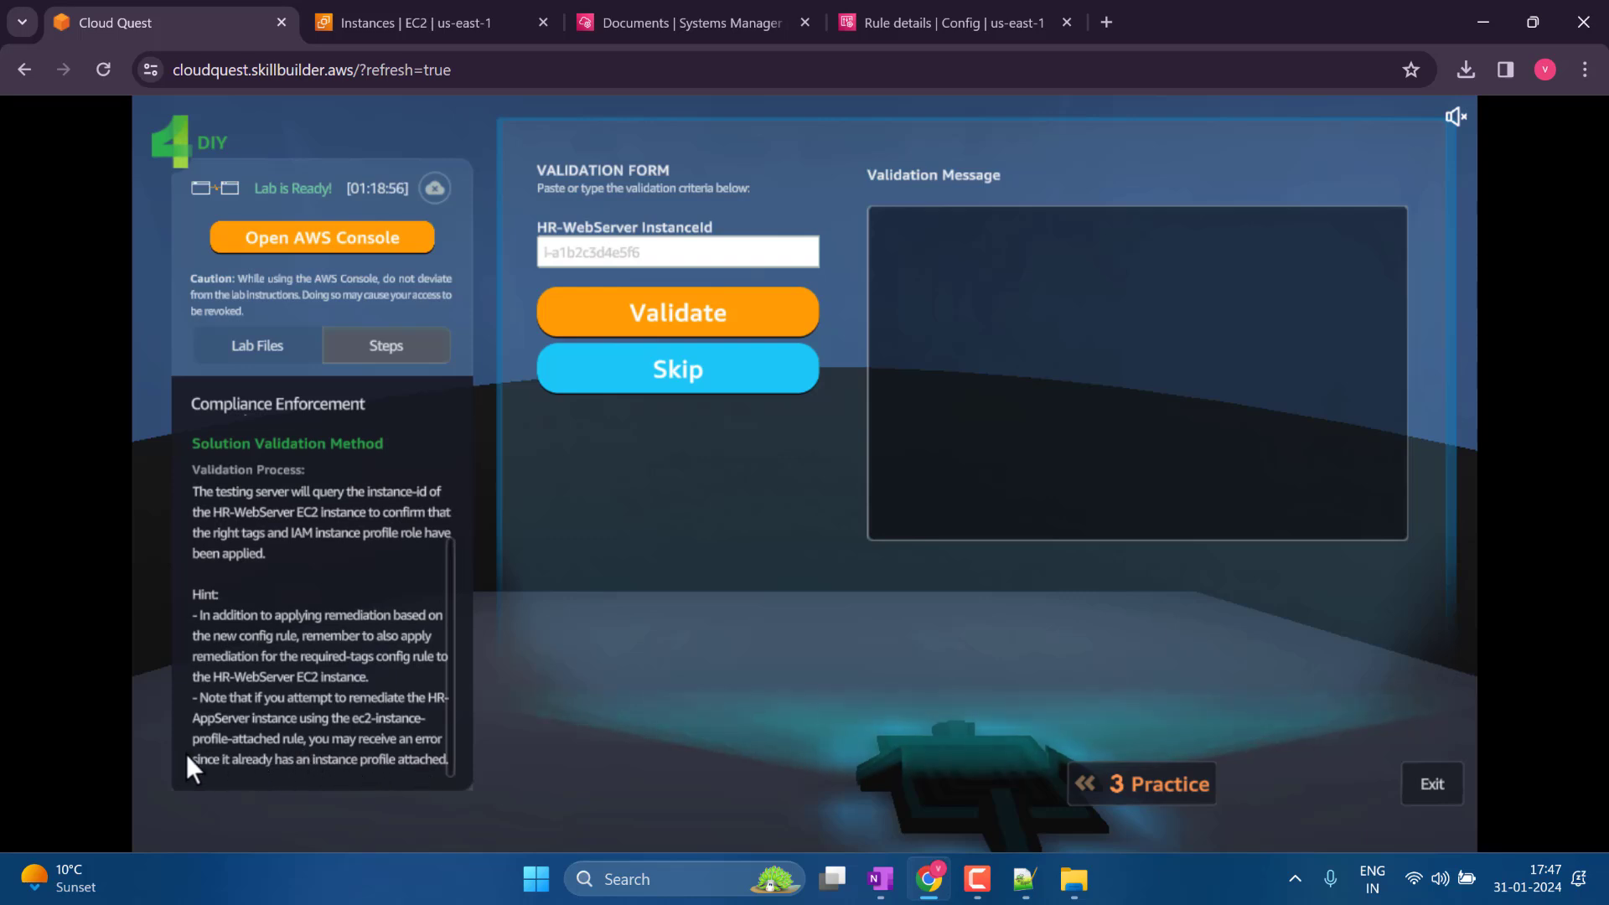
scroll(205, 708, "up", 1)
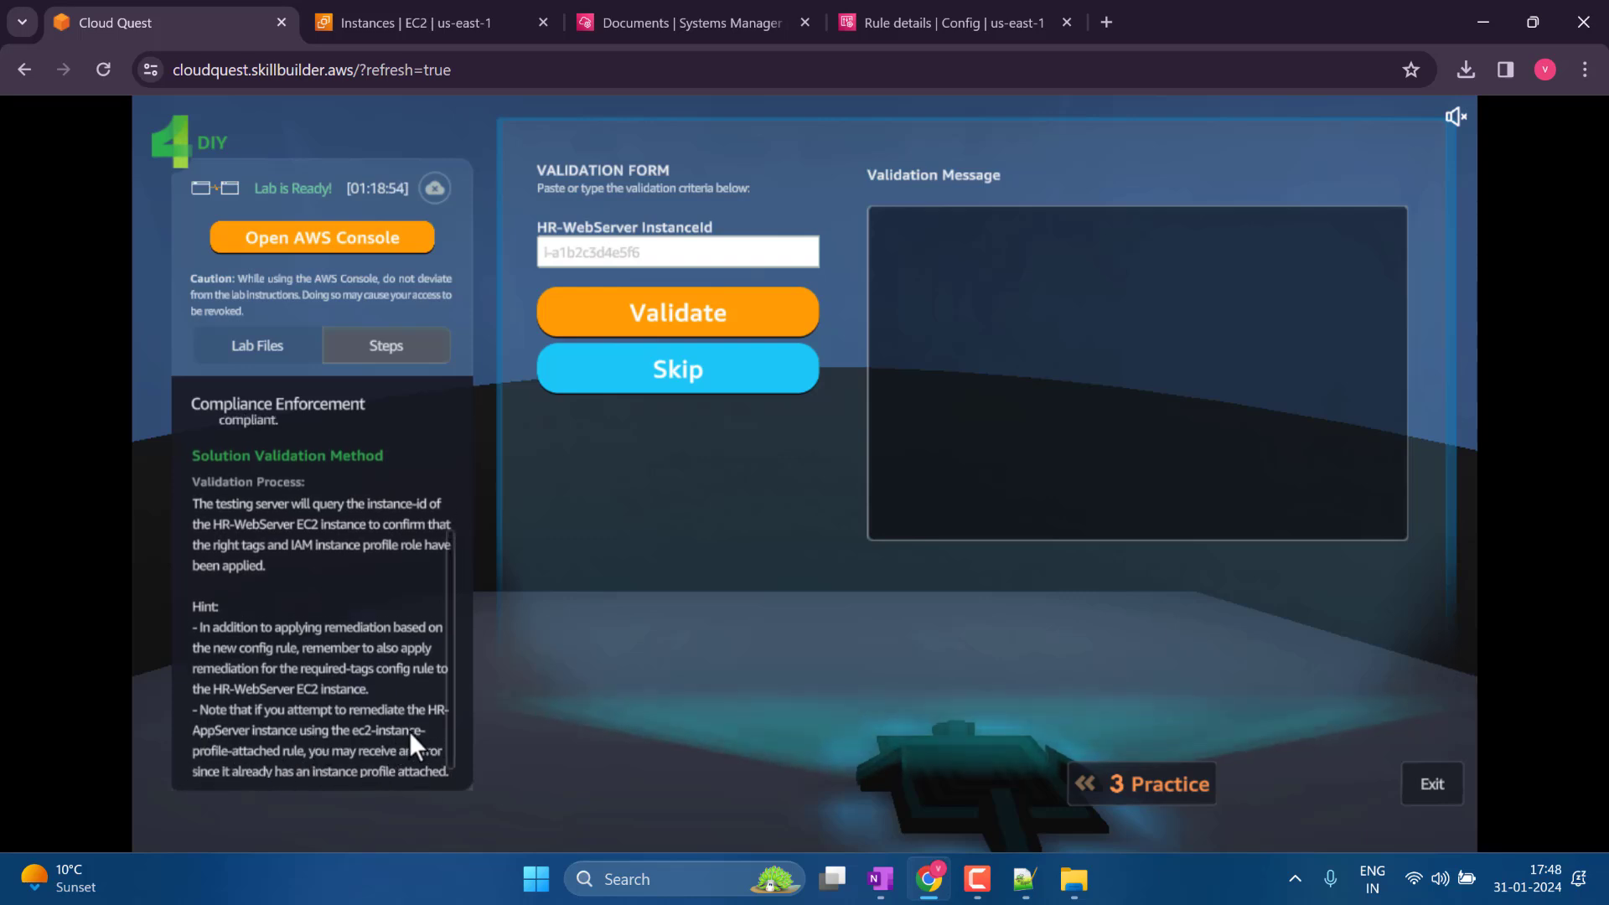
left_click_drag(446, 708, 446, 675)
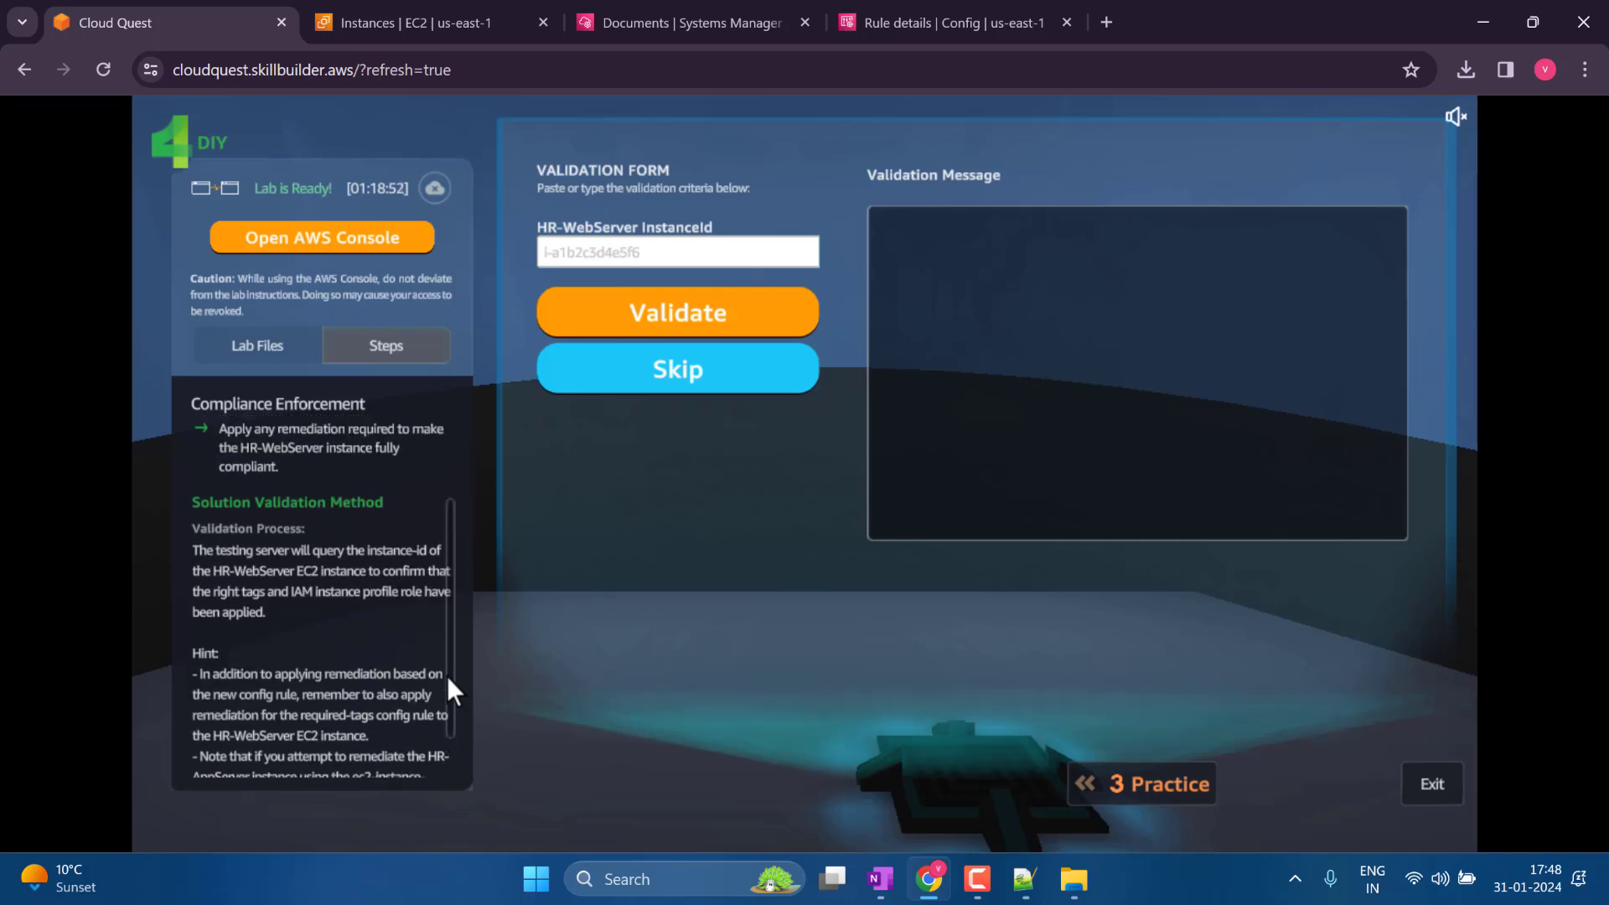
scroll(445, 712, "down", 3)
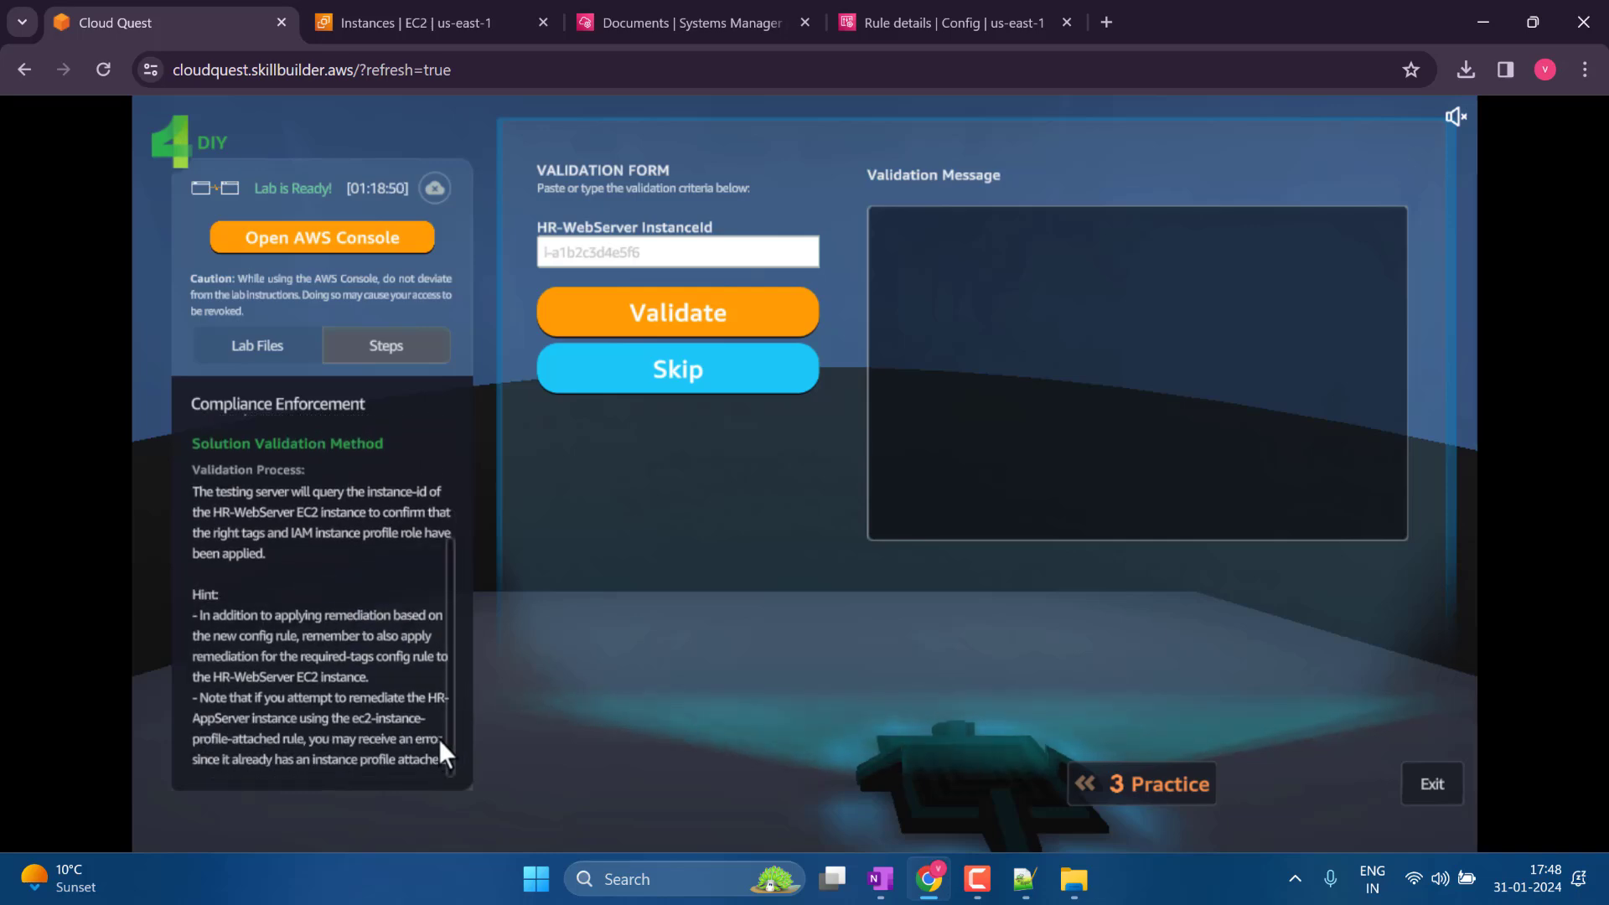
Go back to the AWS Config rule details, refresh the resources in scope and highlight the listed instance's ID.
left_click(469, 22)
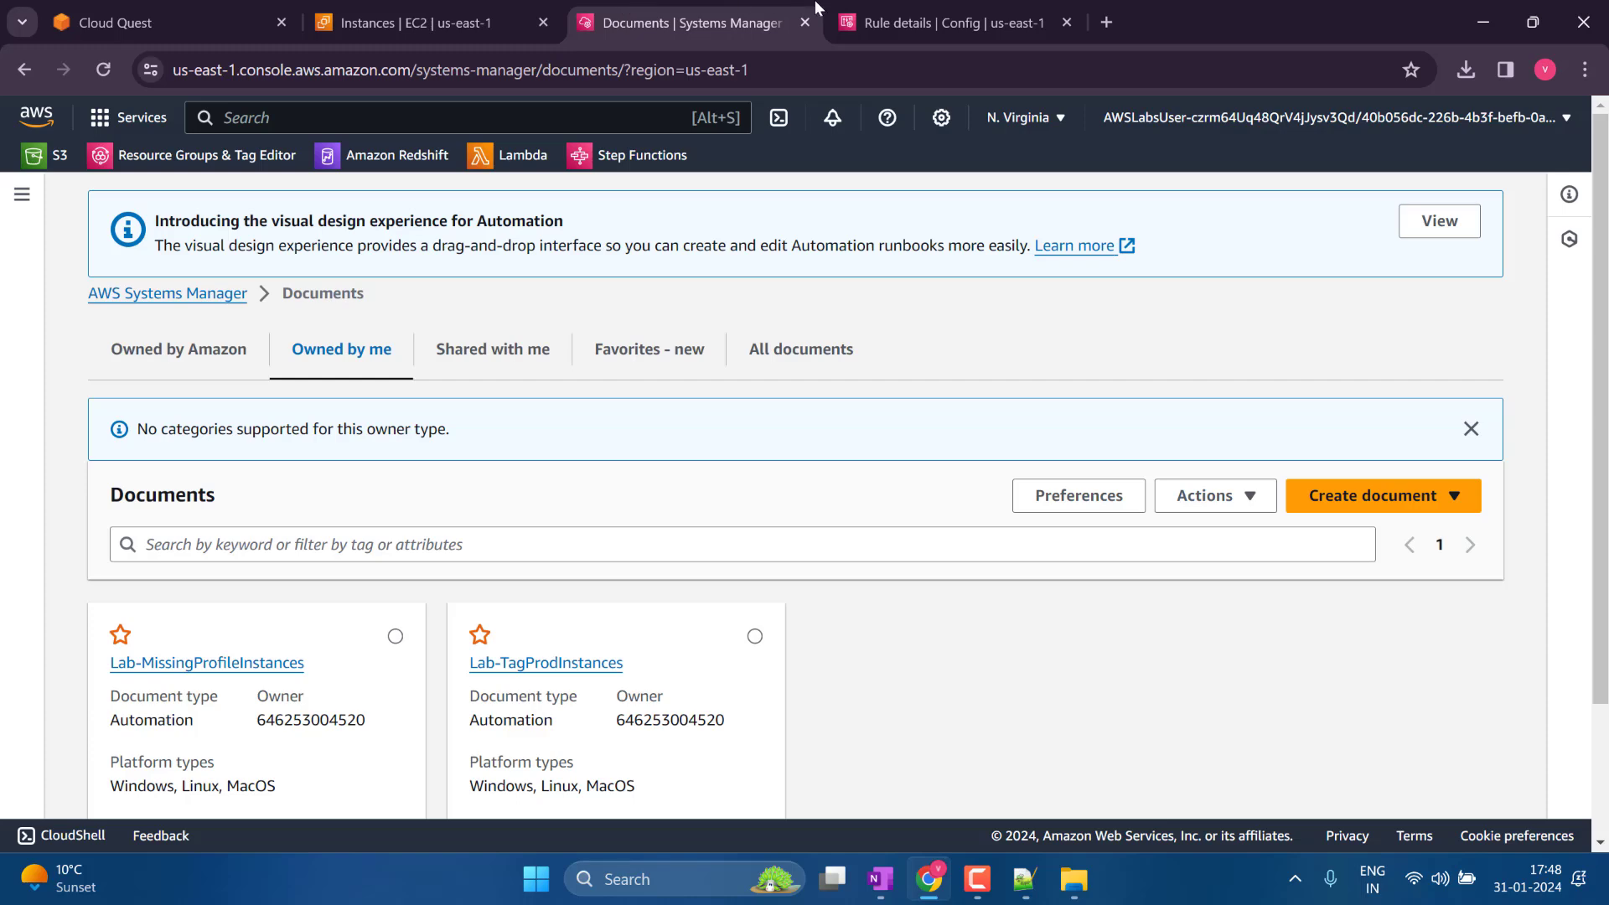
left_click(850, 22)
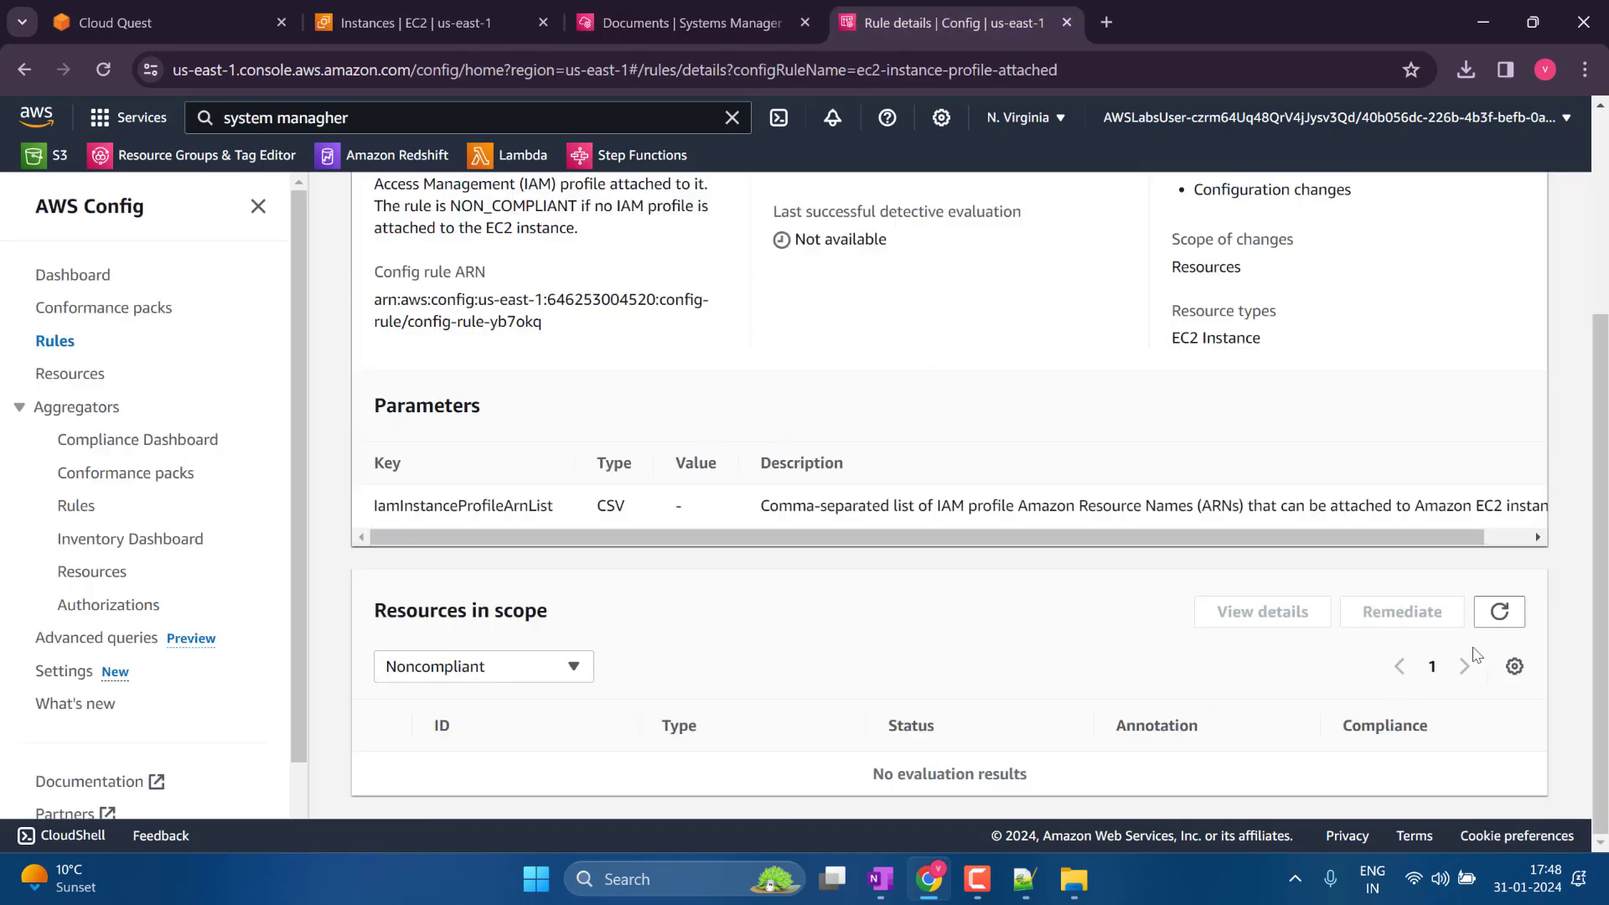
left_click(1500, 611)
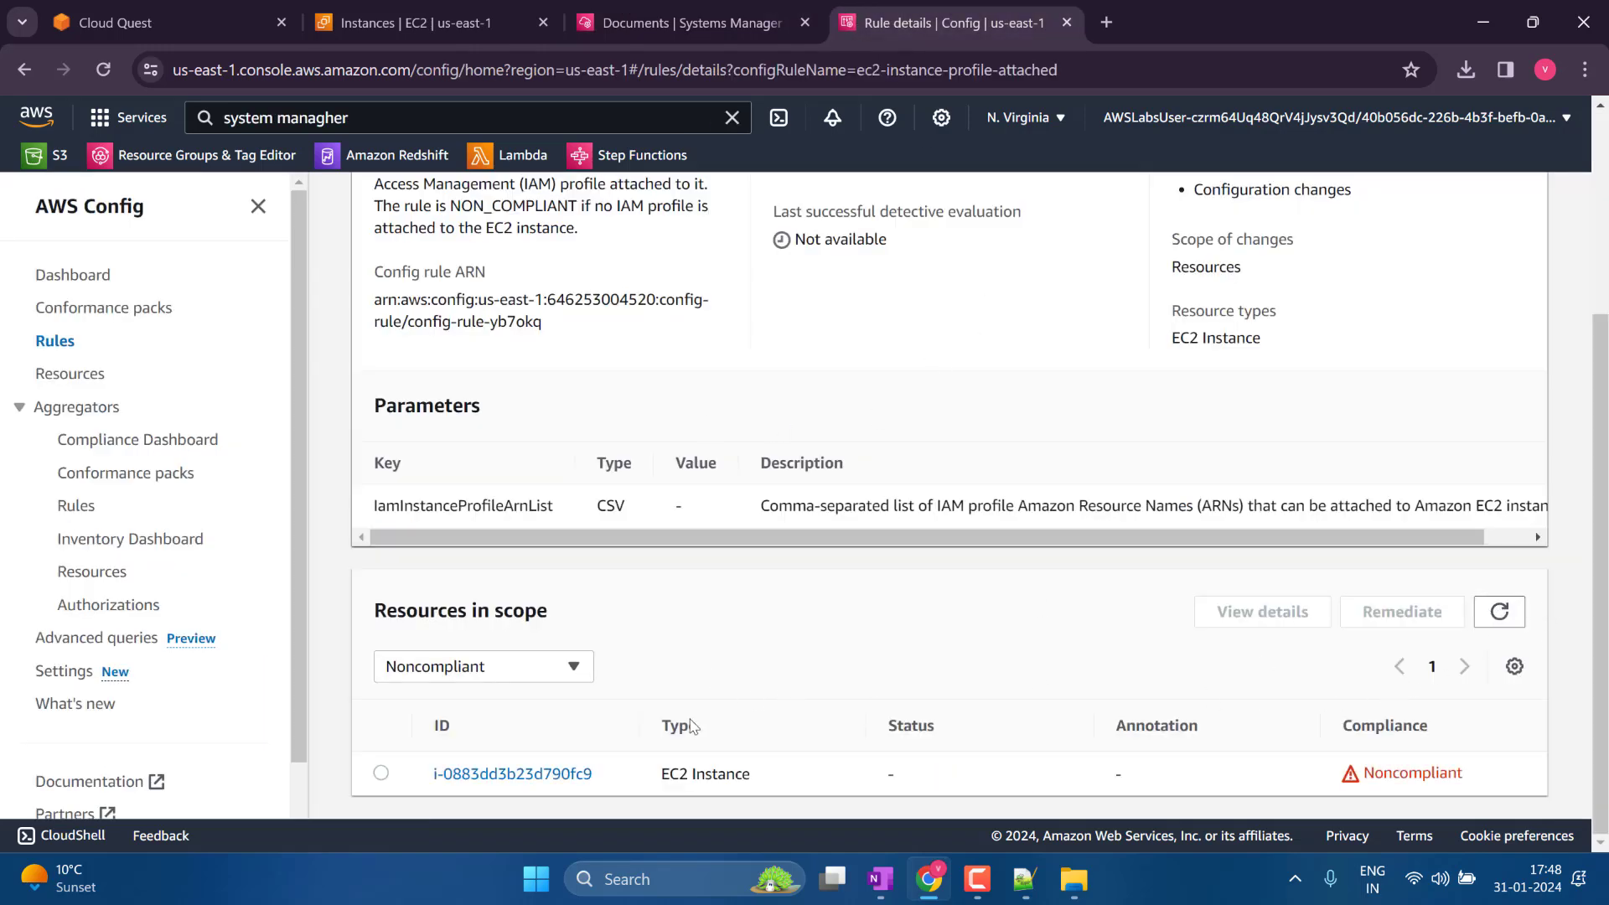
left_click_drag(597, 774, 398, 775)
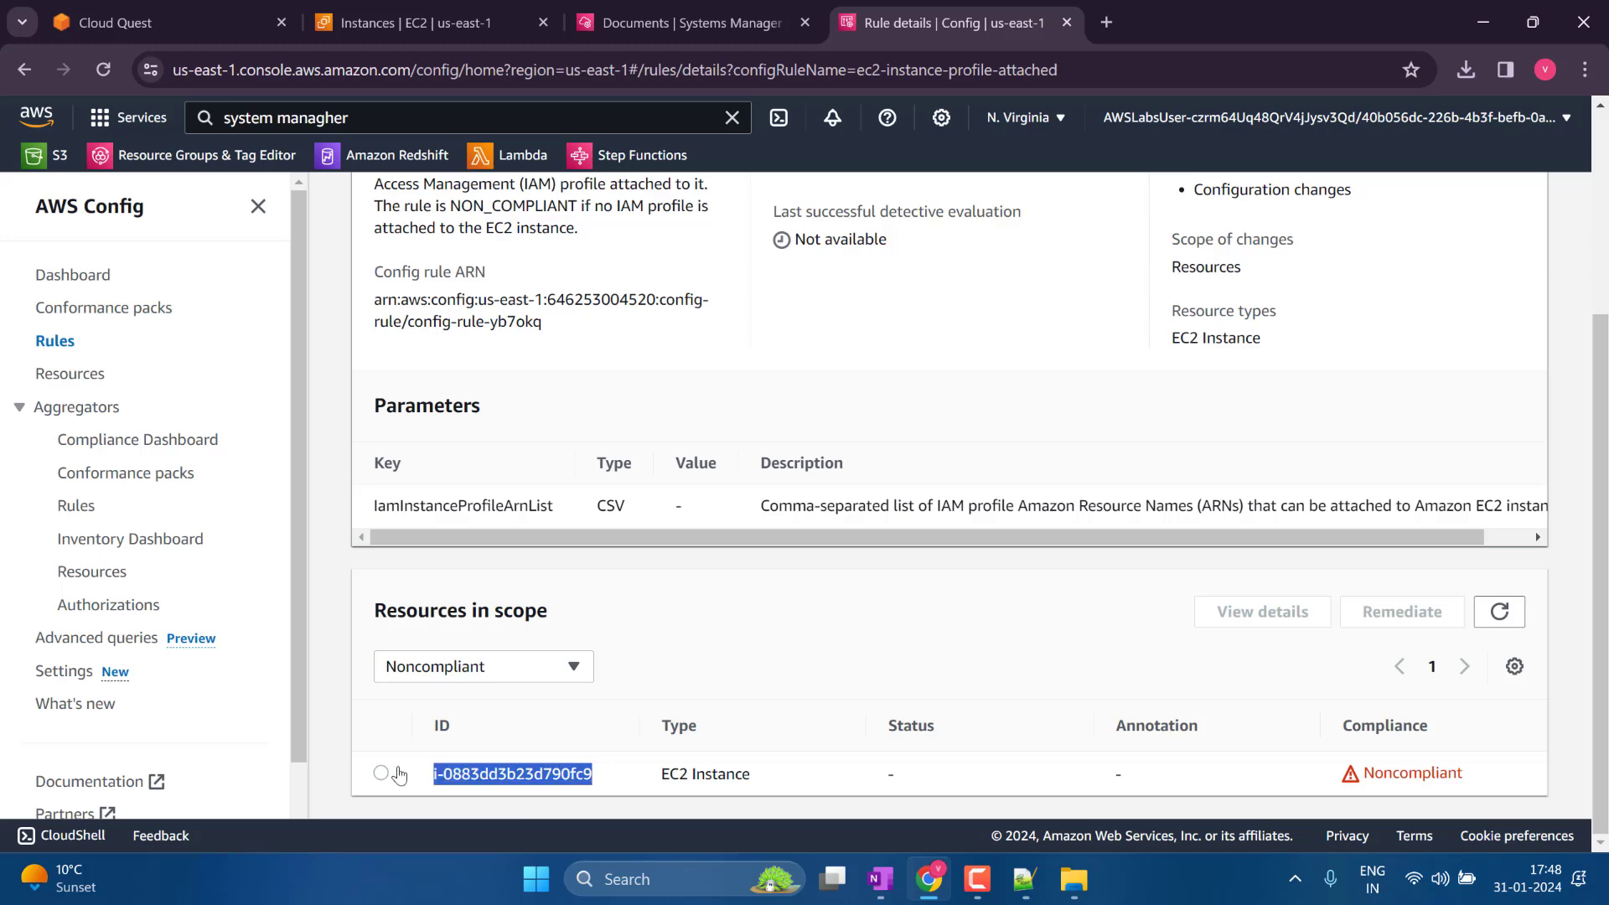
Compare the ID with HR-WebServer in the EC2 instances list, return to the Config rule details and highlight the instance's compliance status.
left_click(451, 2)
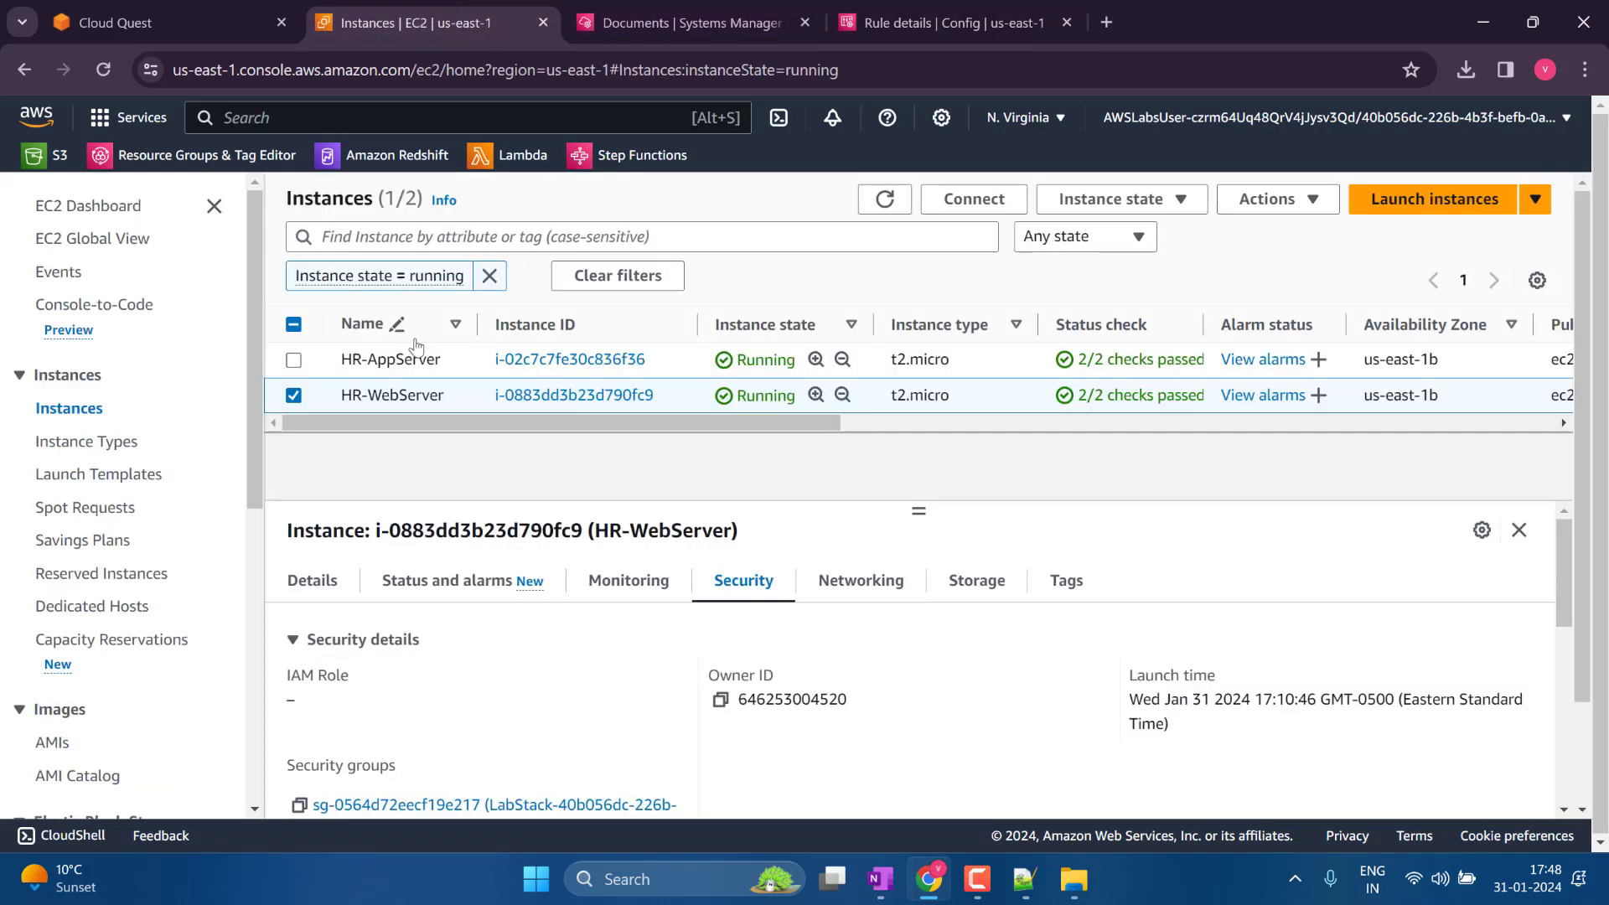
left_click(1067, 7)
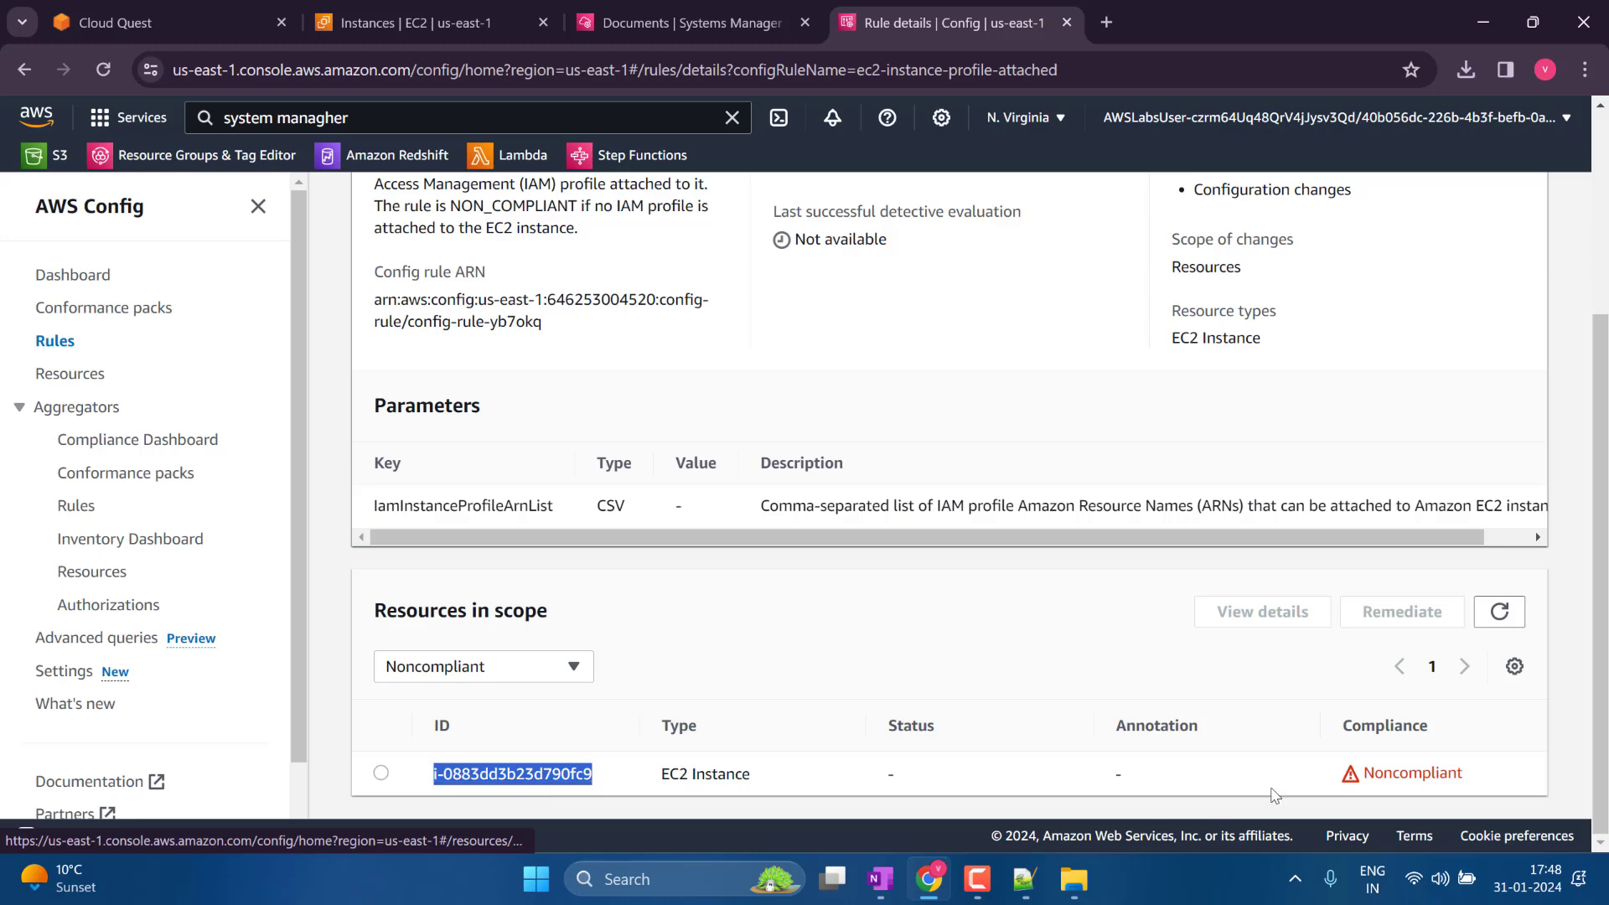
double_click(1383, 775)
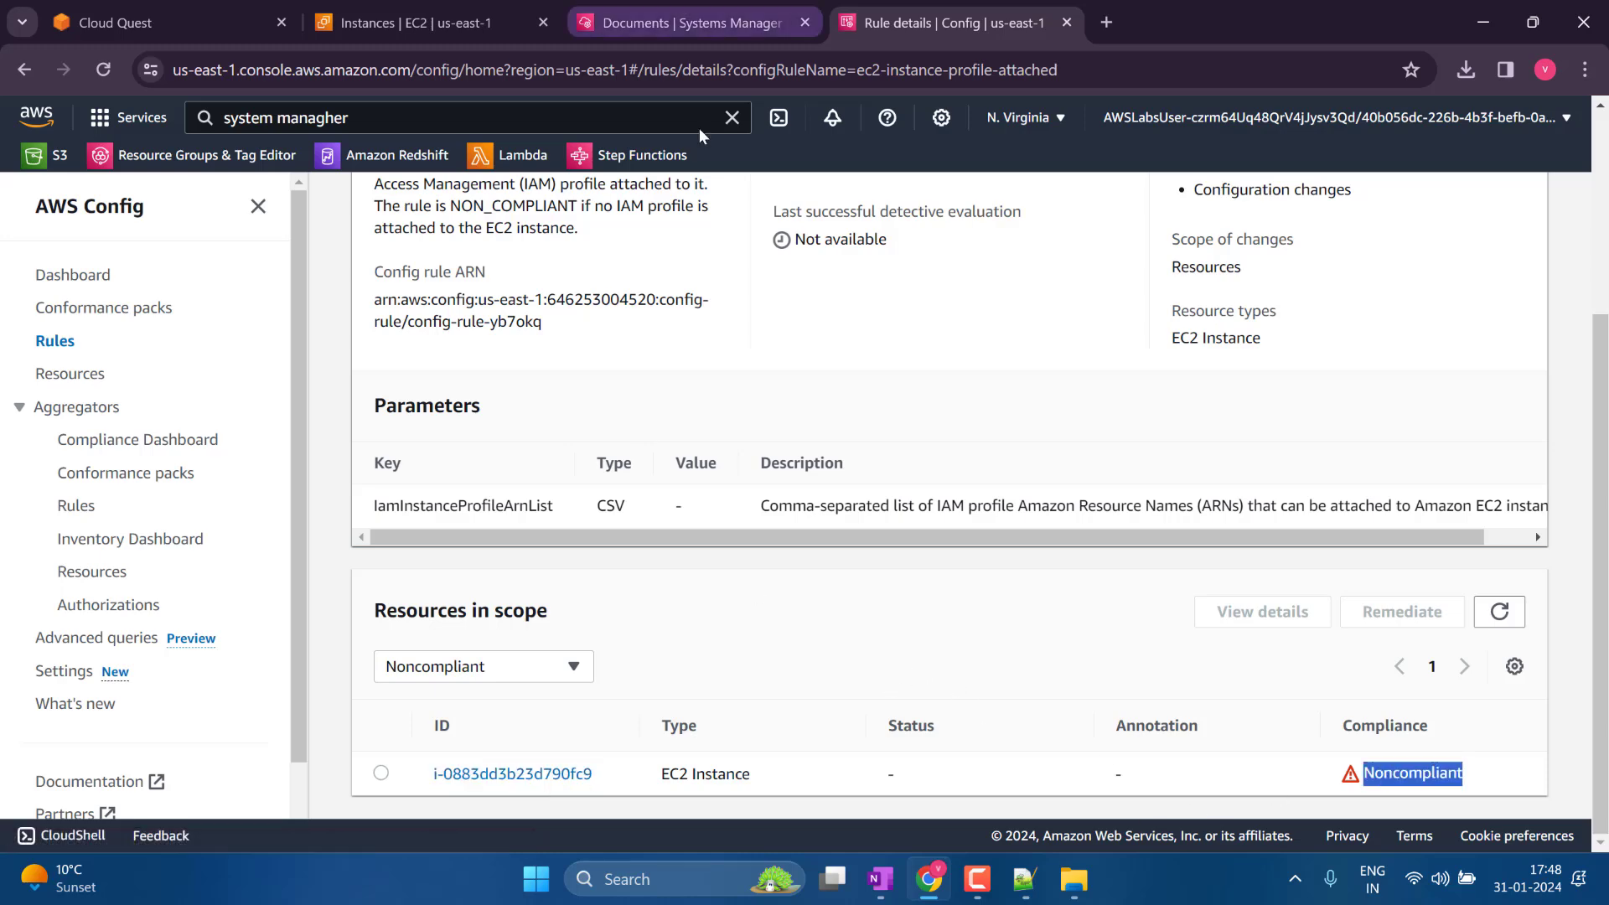
Switch to the EC2 instances list, select HR-AppServer instead of HR-WebServer and check the IAM role in its security details.
left_click(488, 12)
left_click(294, 396)
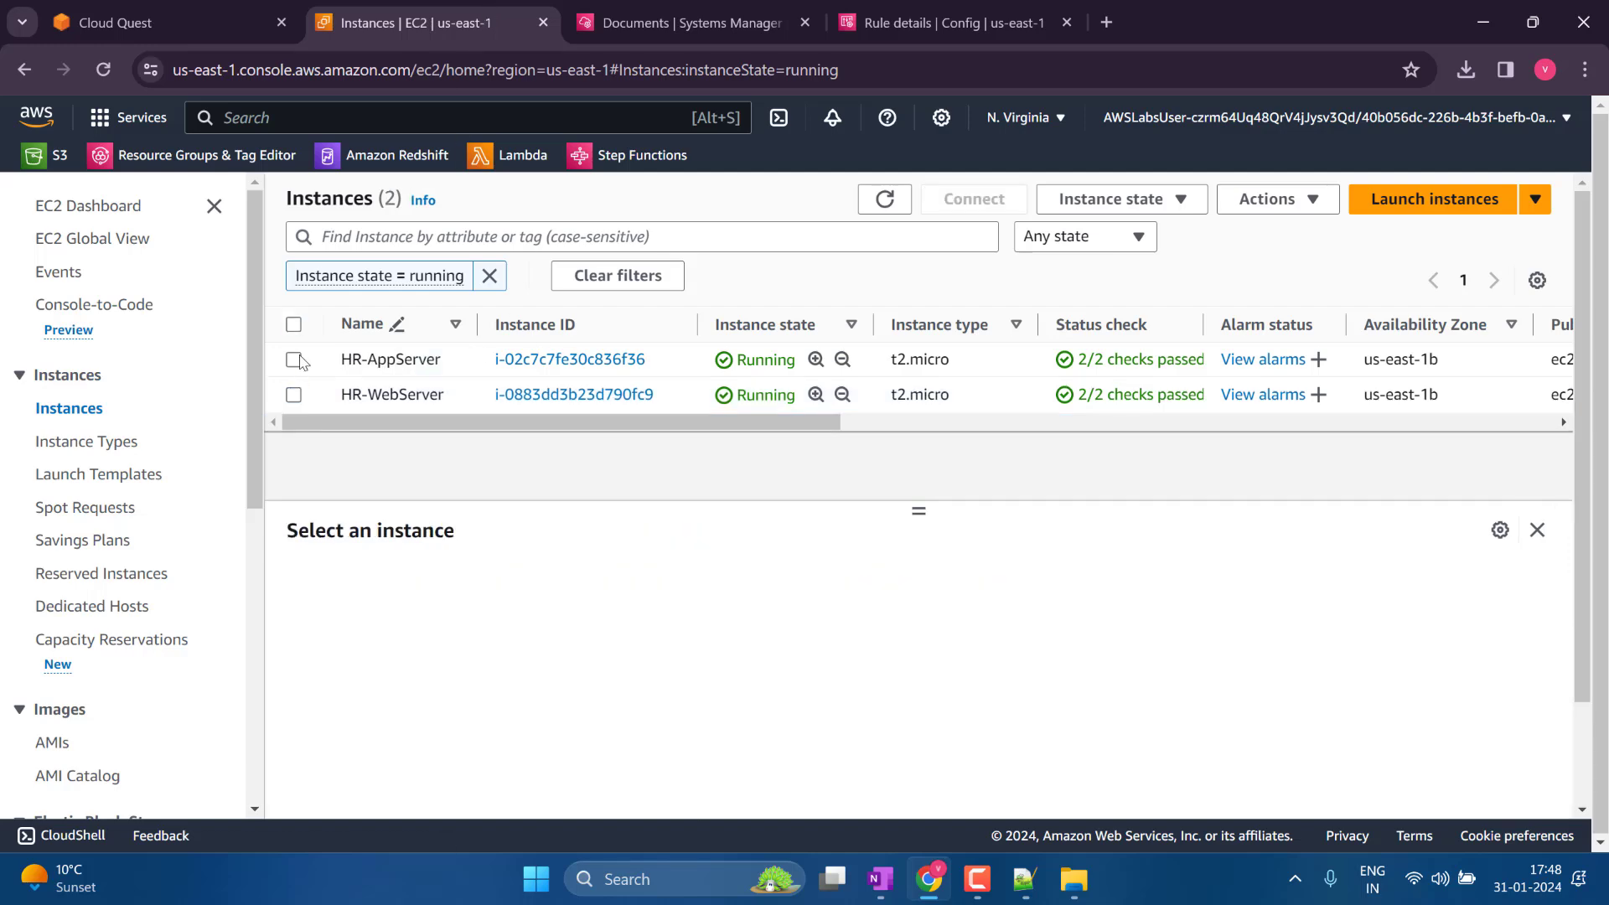
left_click(293, 360)
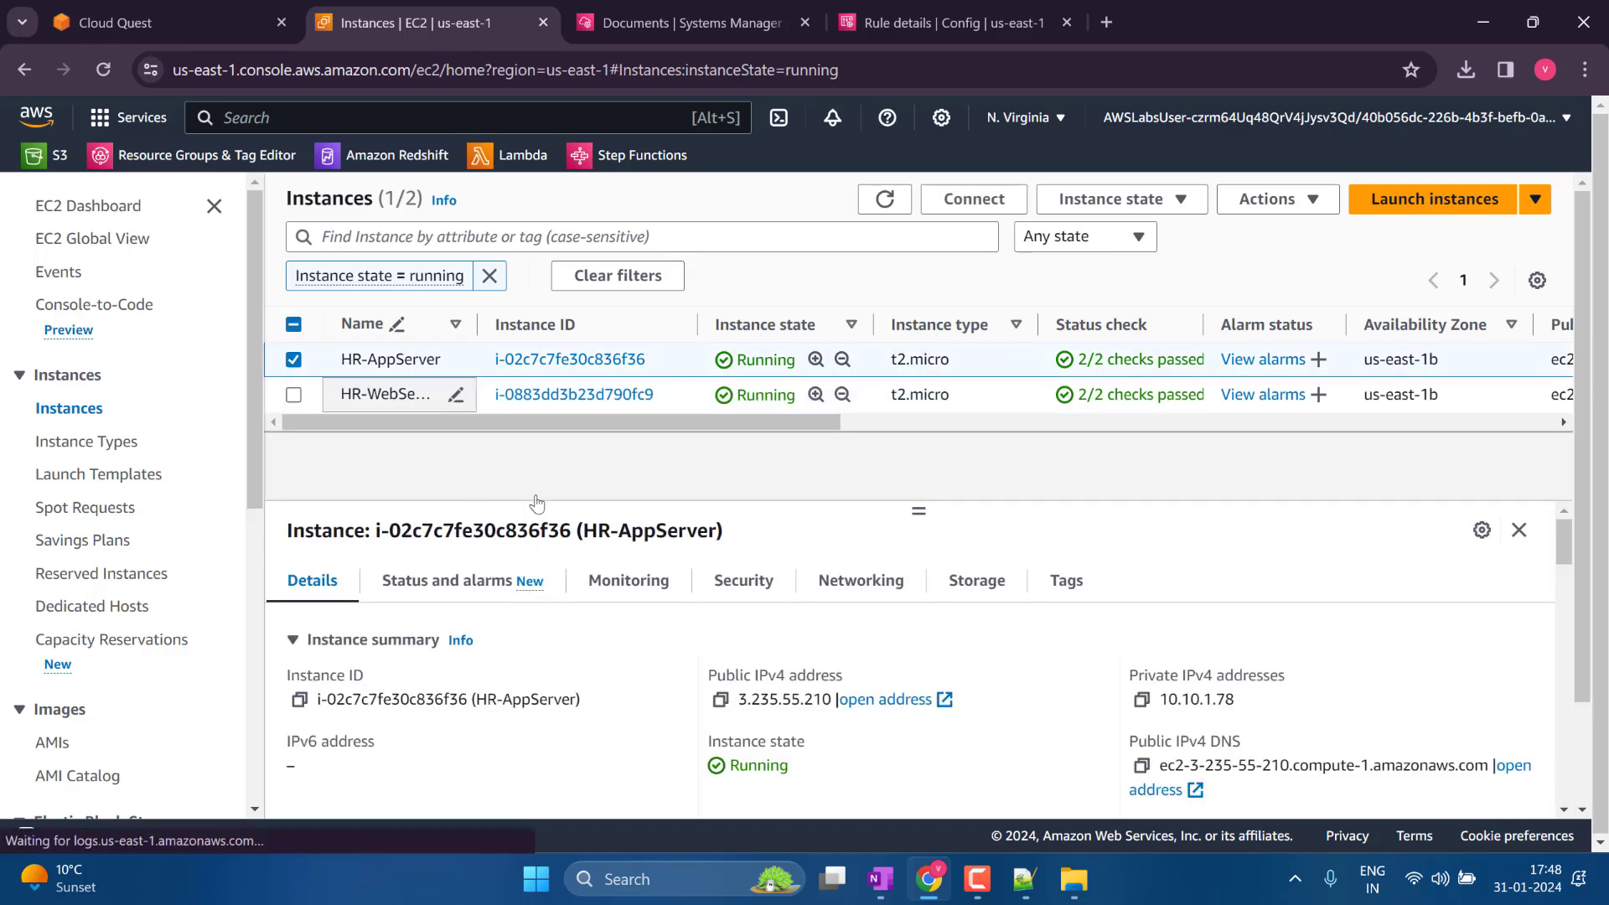
left_click(744, 582)
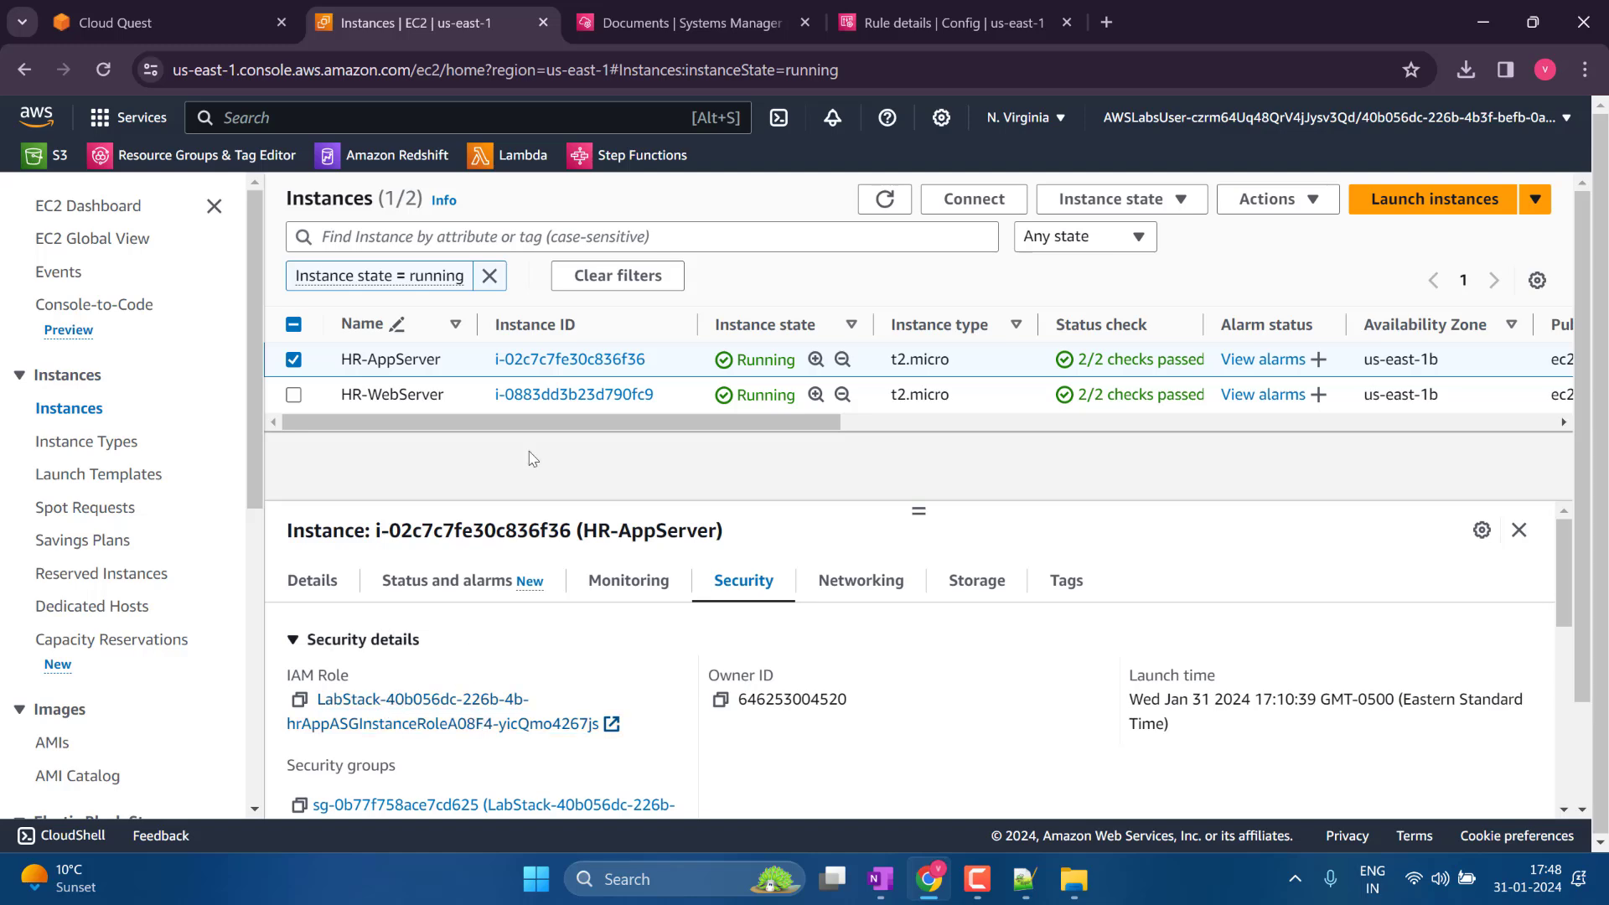
Return to the ec2-instance-profile-attached rule details in AWS Config and refresh the resources in scope.
left_click(687, 22)
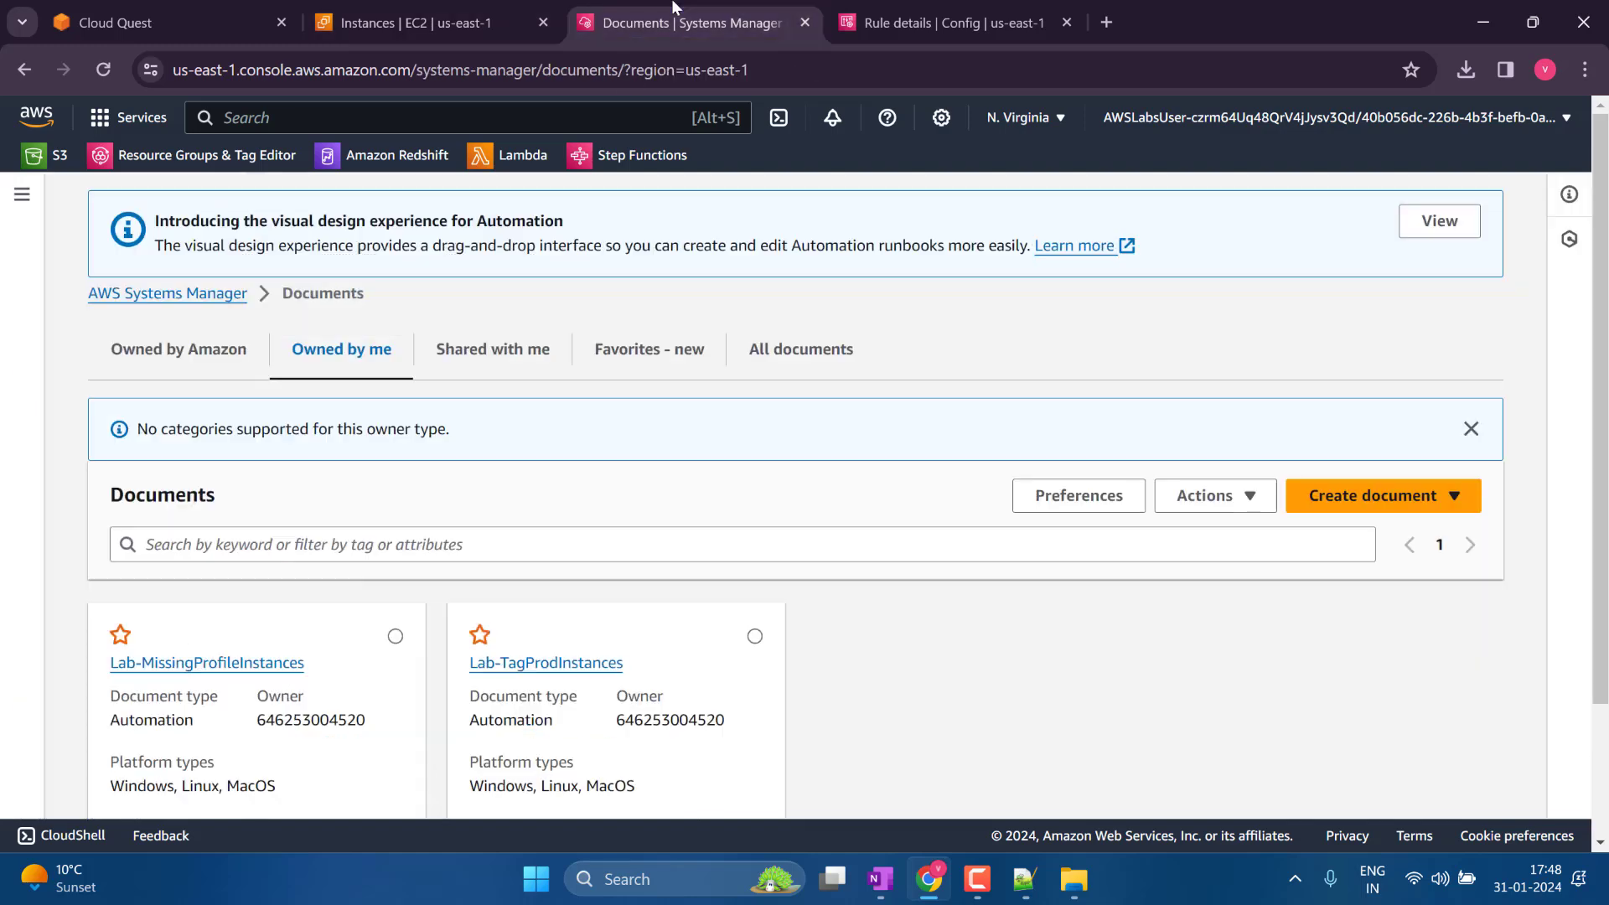
left_click(935, 5)
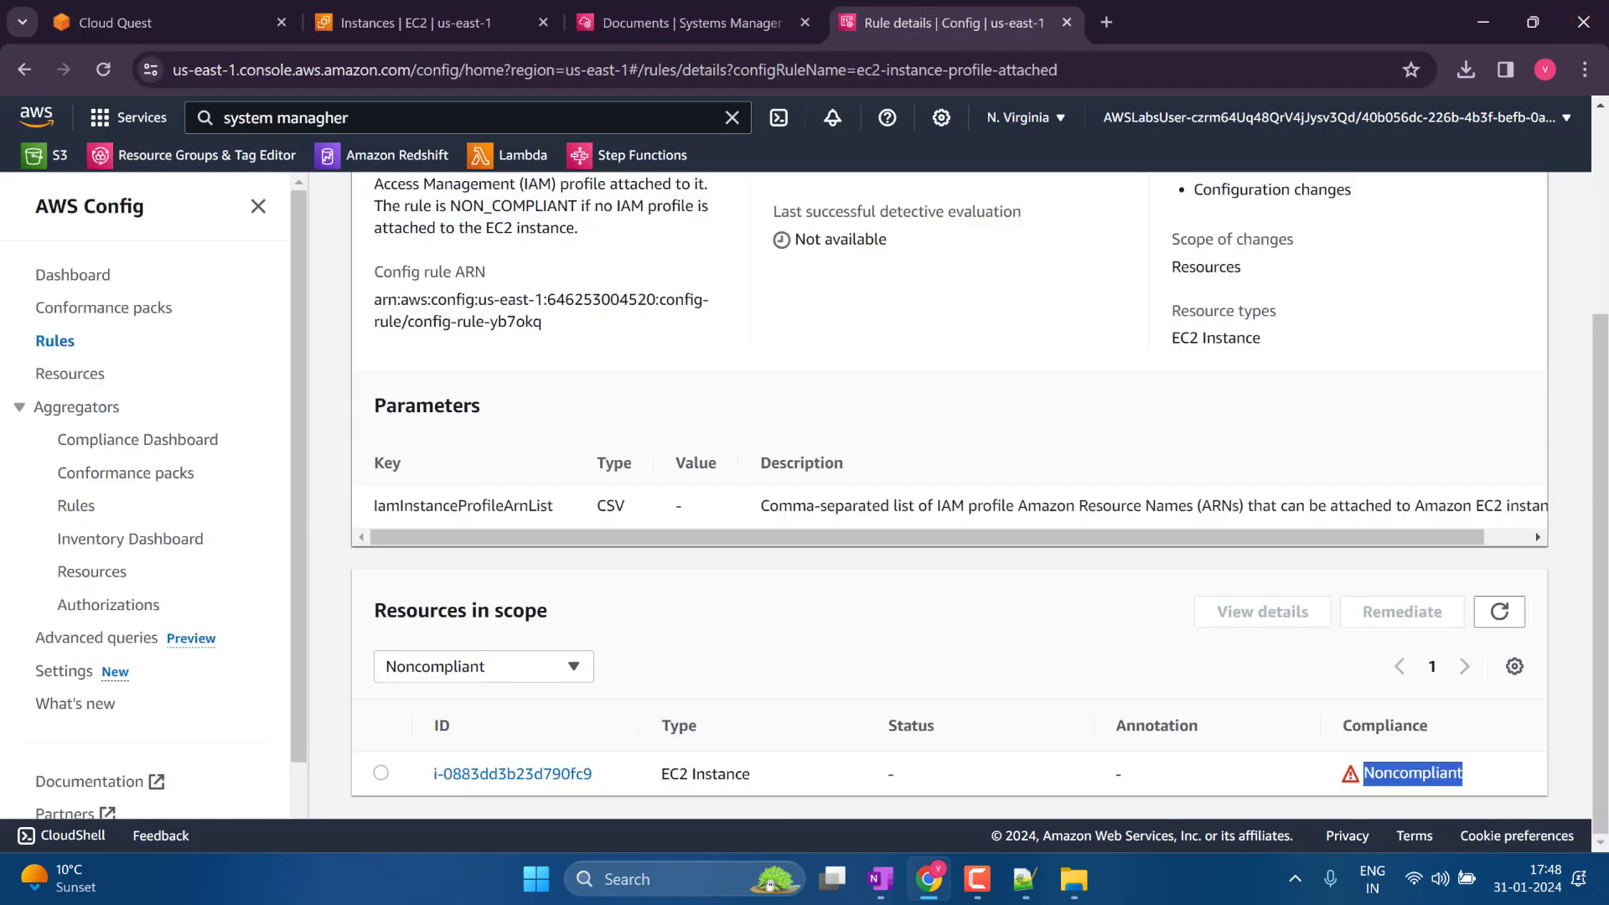
key("alt+Tab")
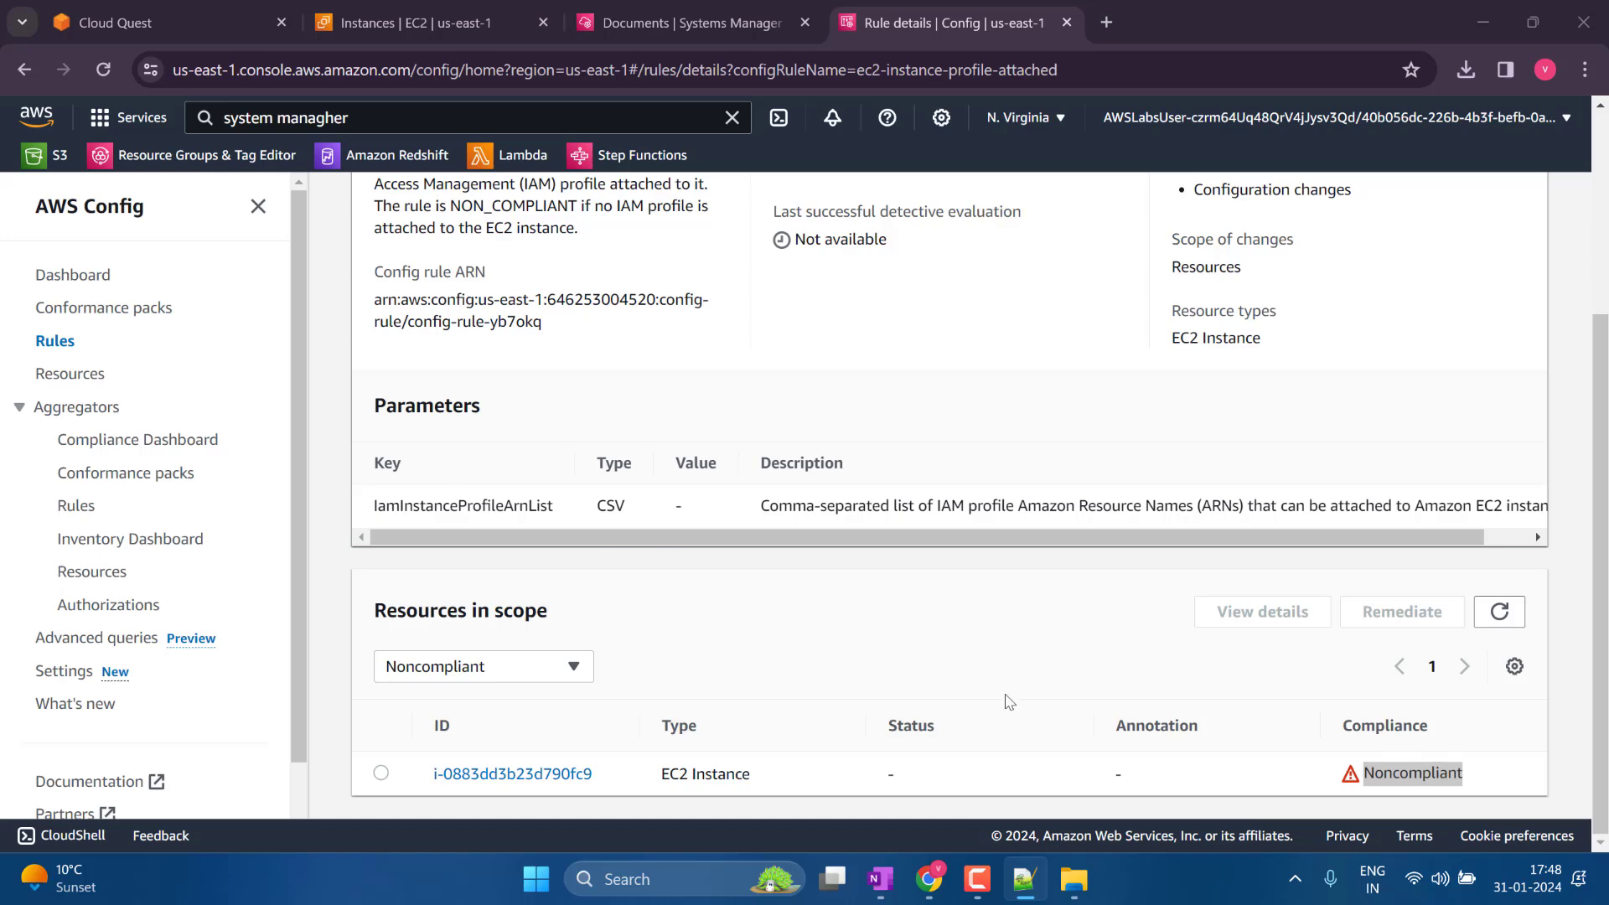
left_click(1500, 620)
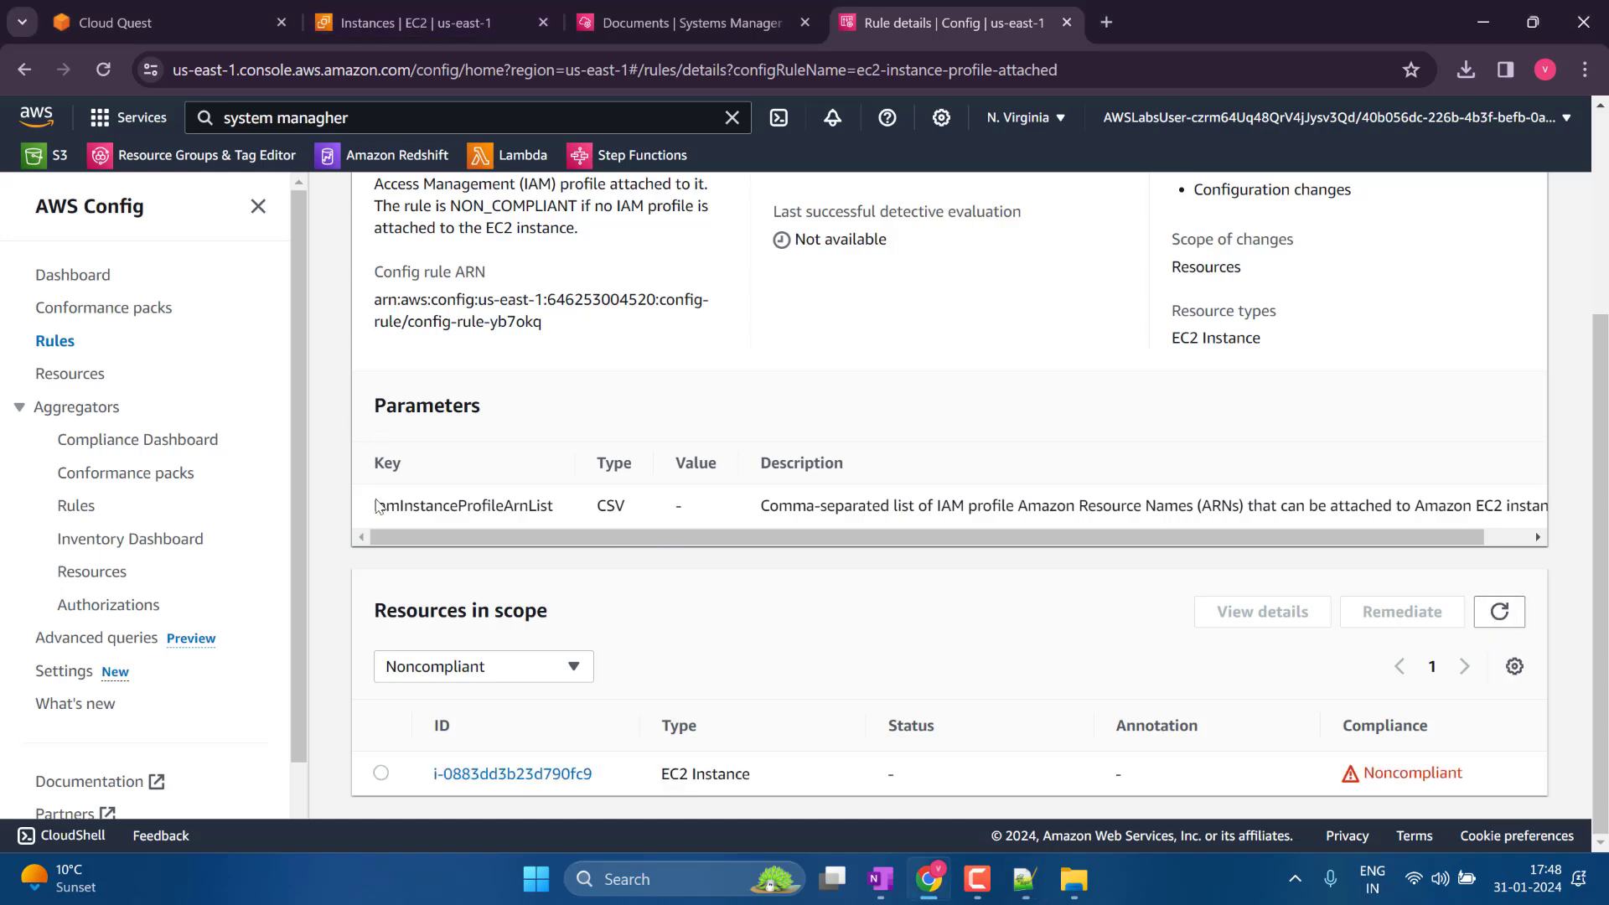
Go to the Config rules list and open the remediation settings of the ec2-instance-profile-attached rule.
scroll(377, 505, "up", 3)
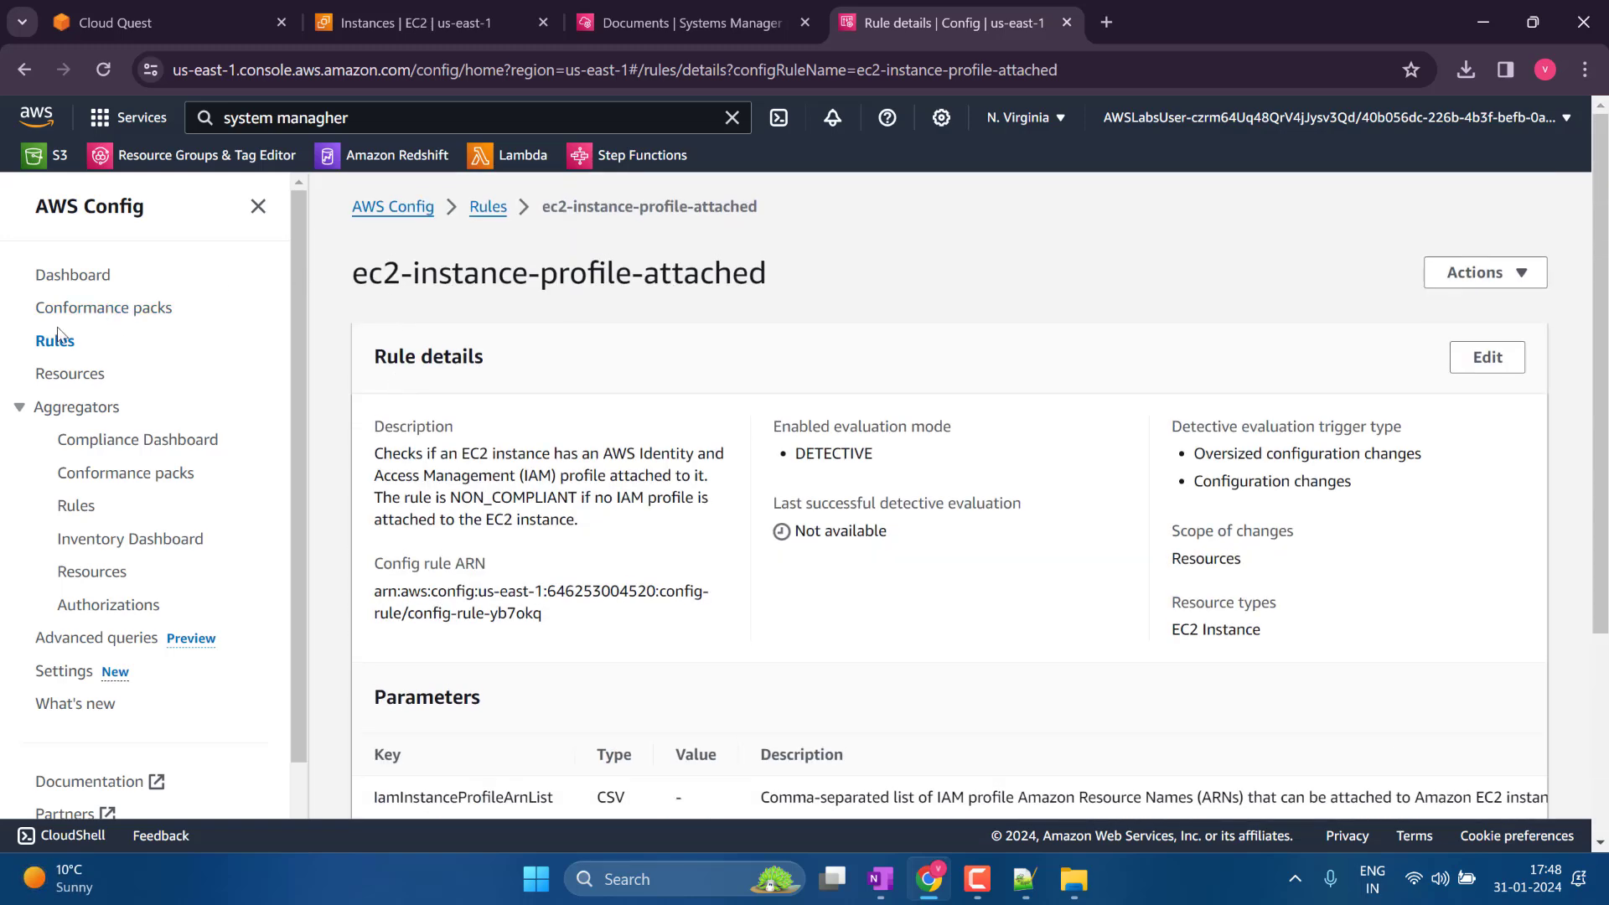
left_click(56, 339)
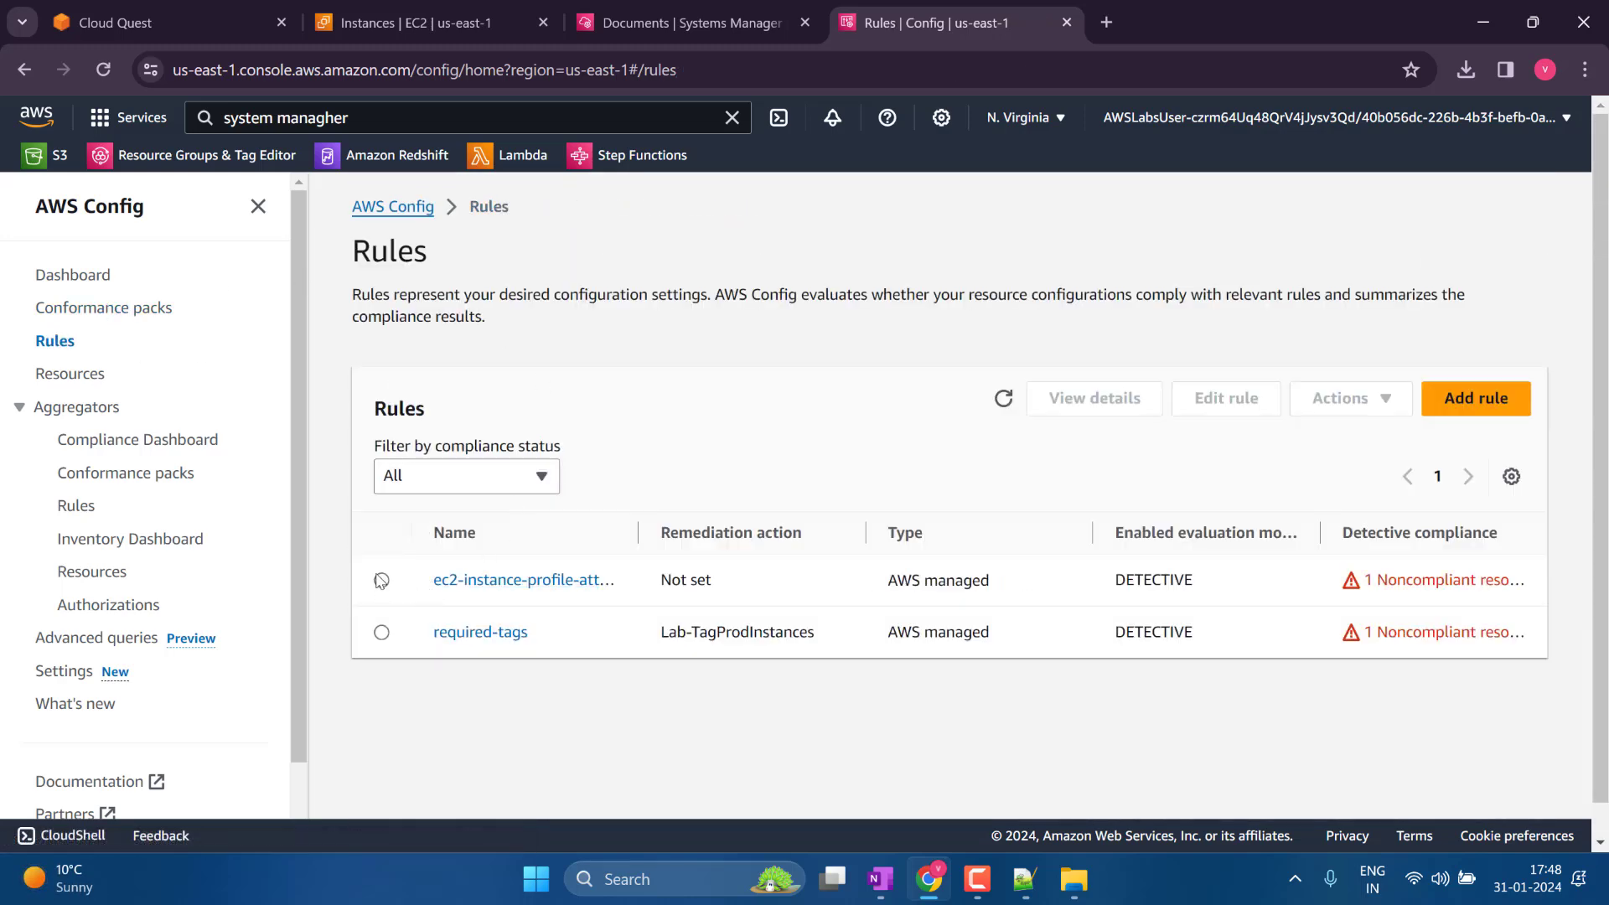
left_click(381, 580)
left_click(1375, 399)
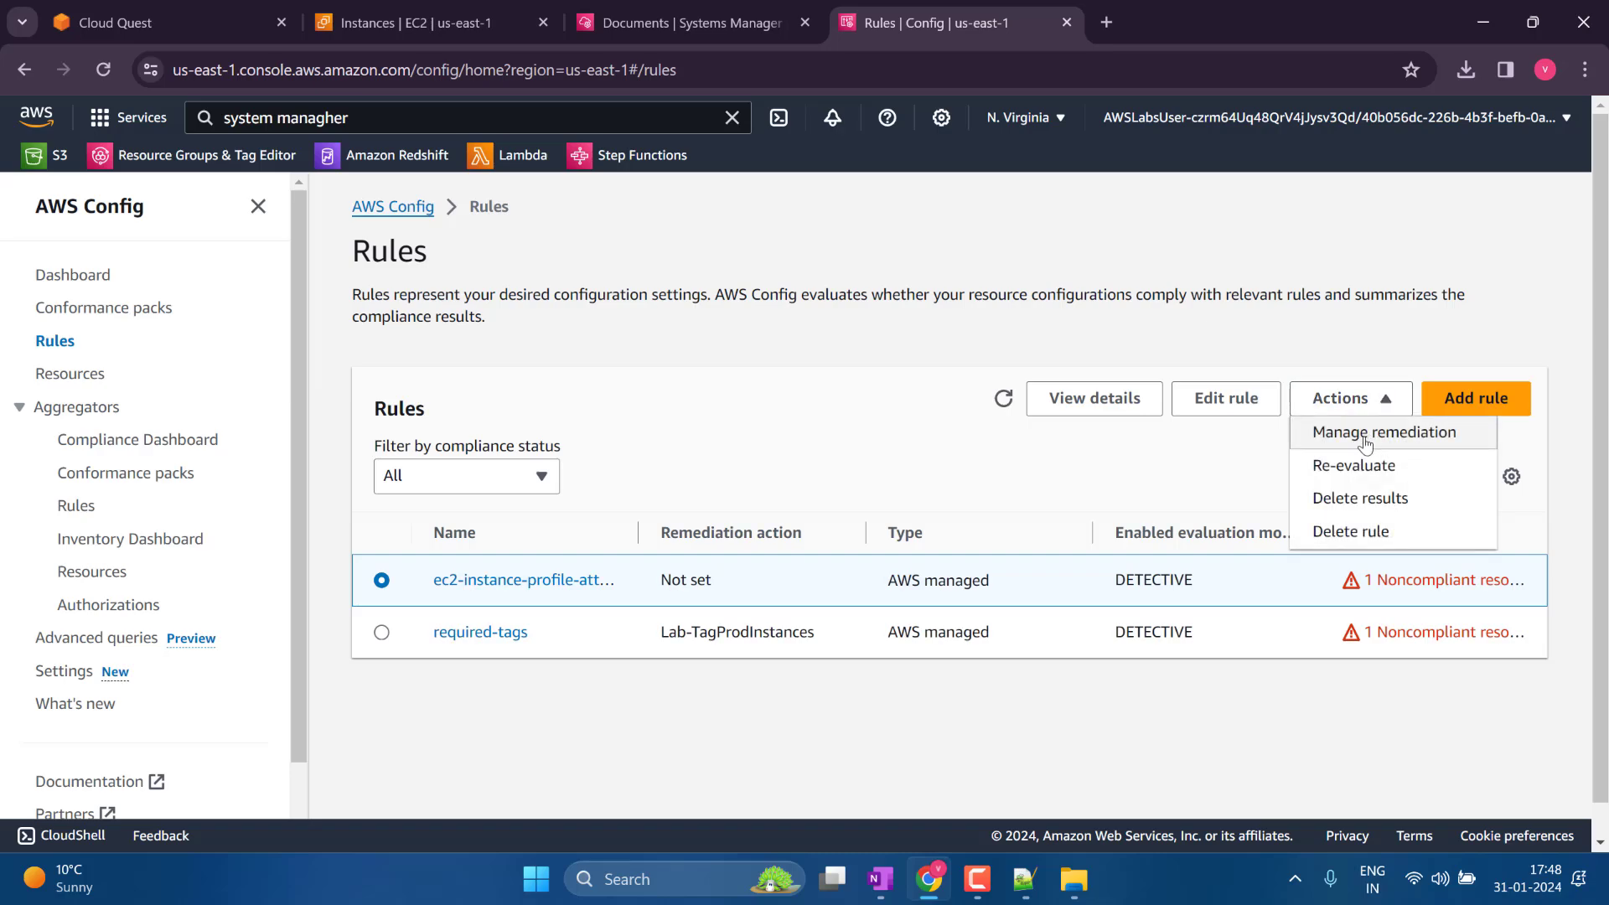
left_click(1366, 435)
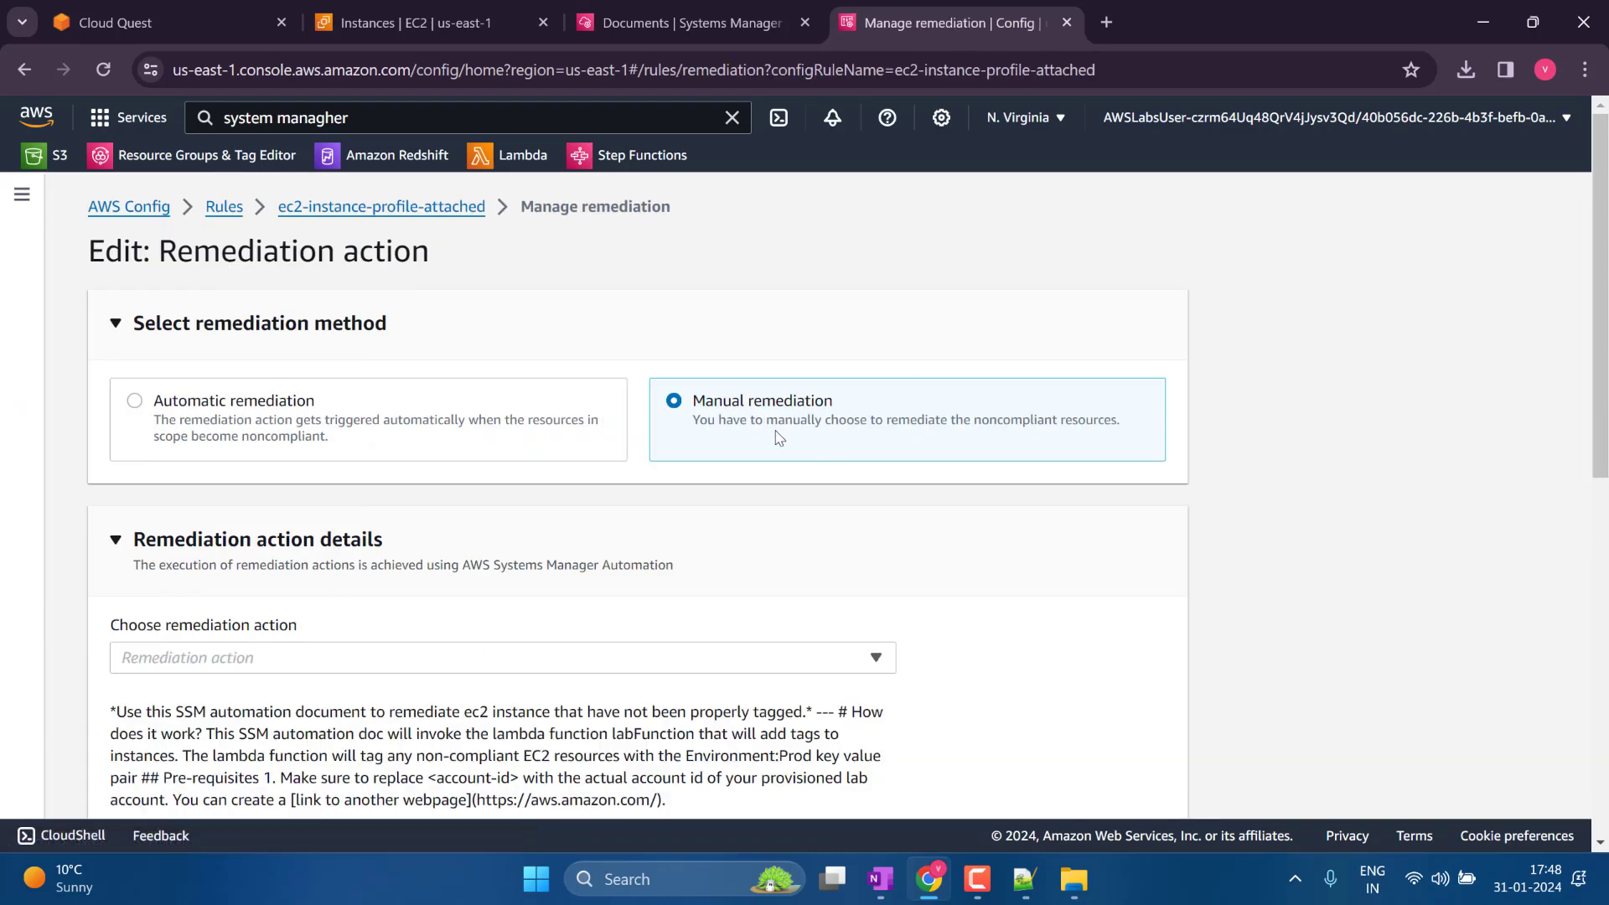
Choose Lab-MissingProfileInstances as the rule's manual remediation action and save the changes.
scroll(700, 424, "down", 7)
scroll(689, 420, "up", 4)
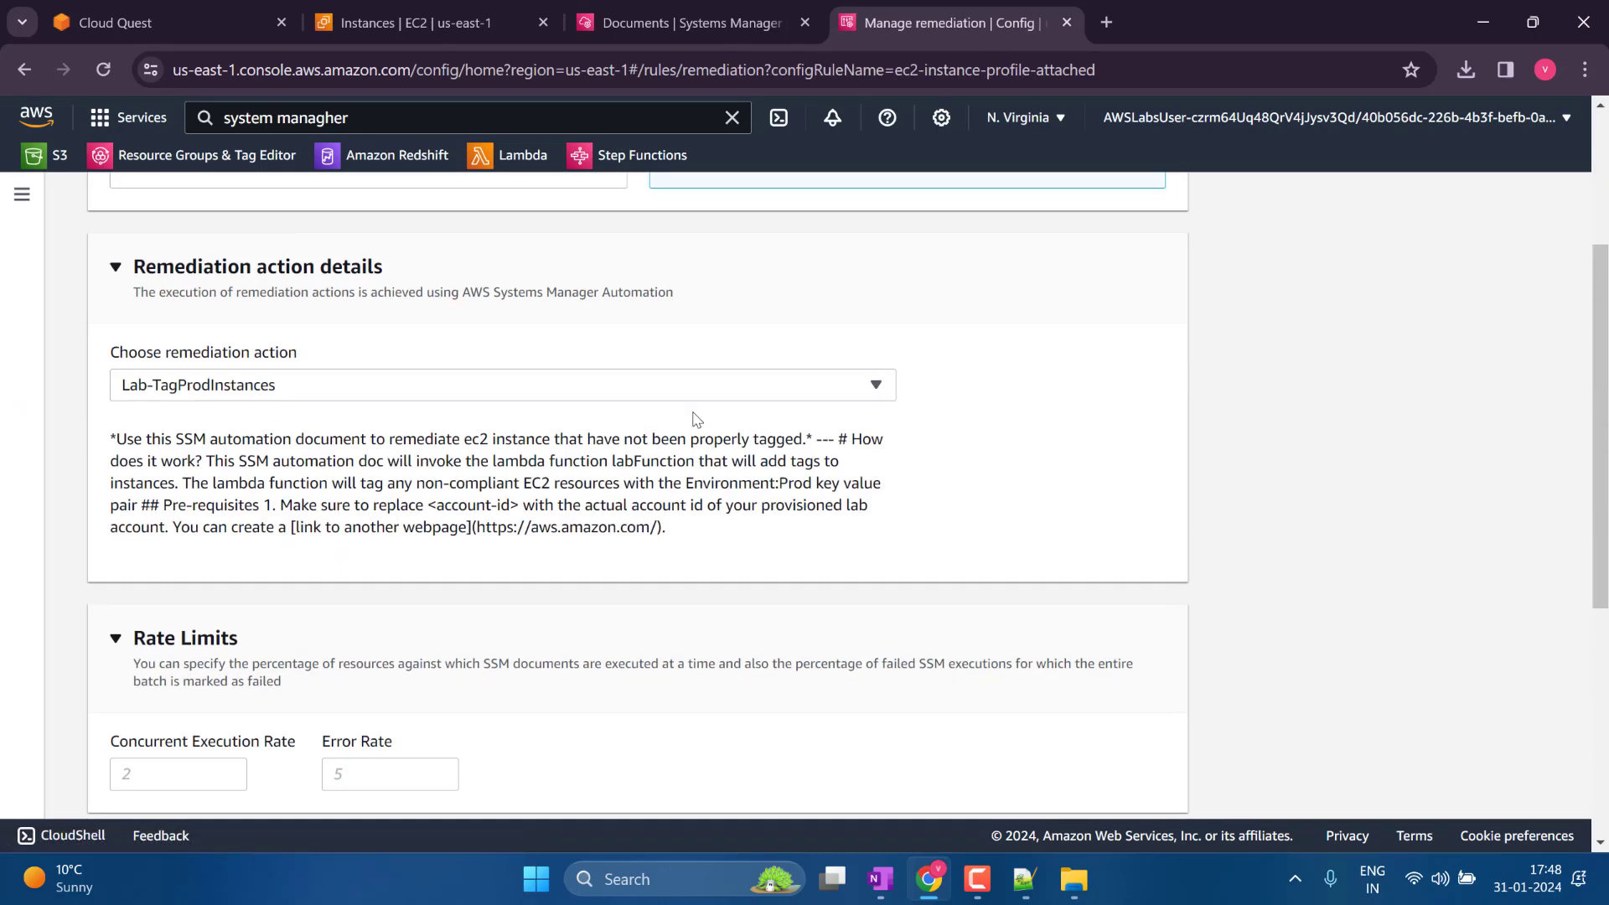
scroll(693, 420, "up", 1)
left_click(225, 442)
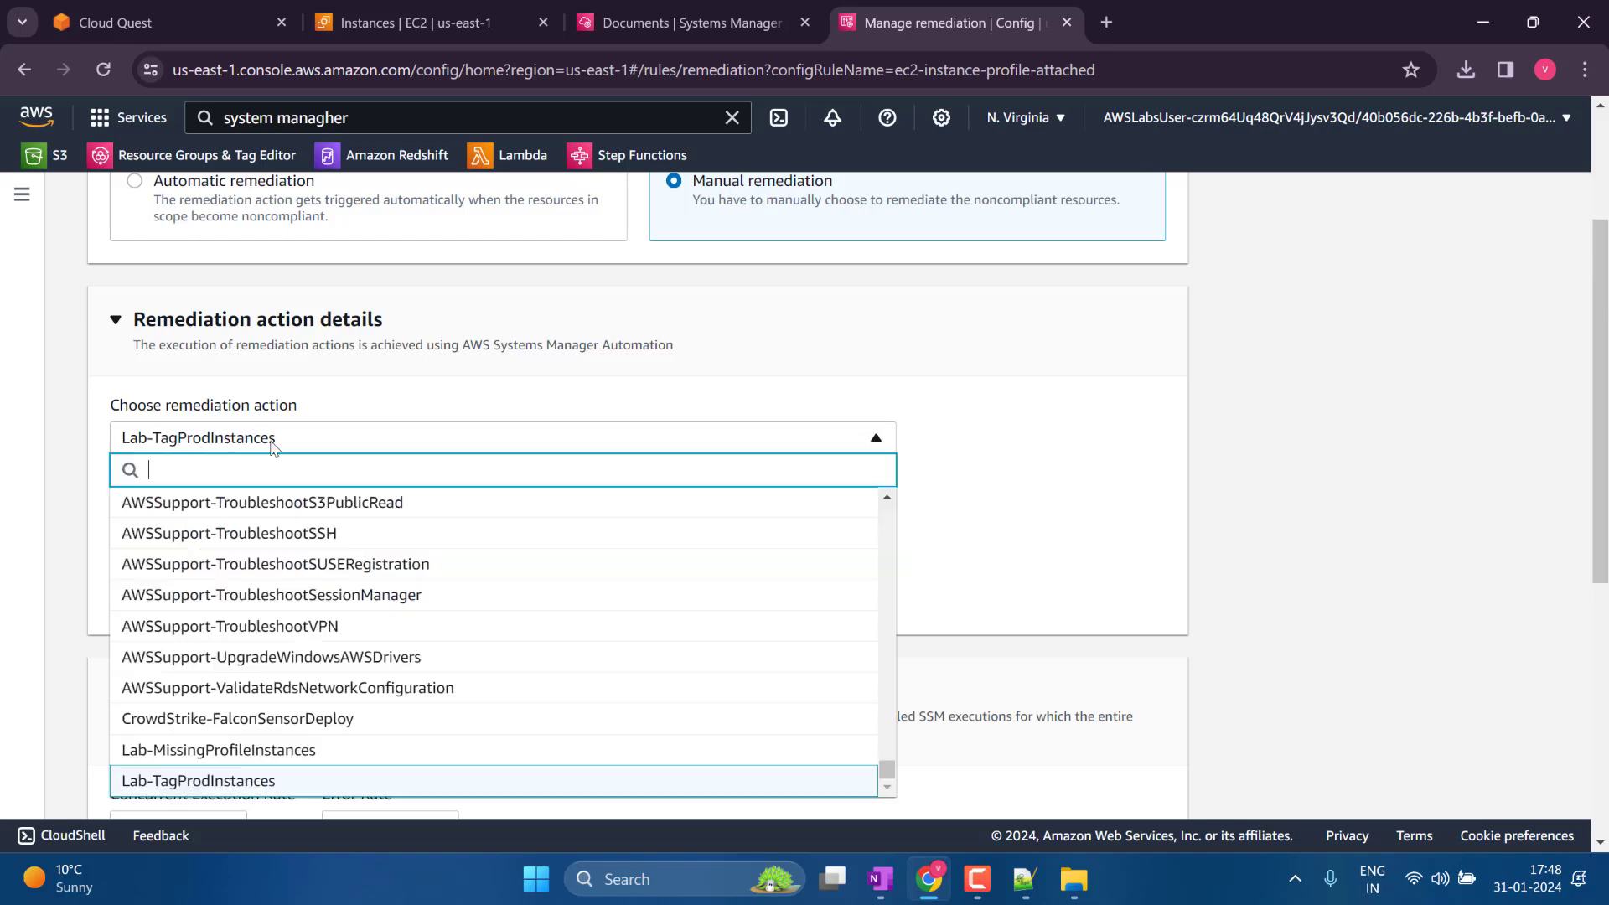
scroll(90, 472, "down", 4)
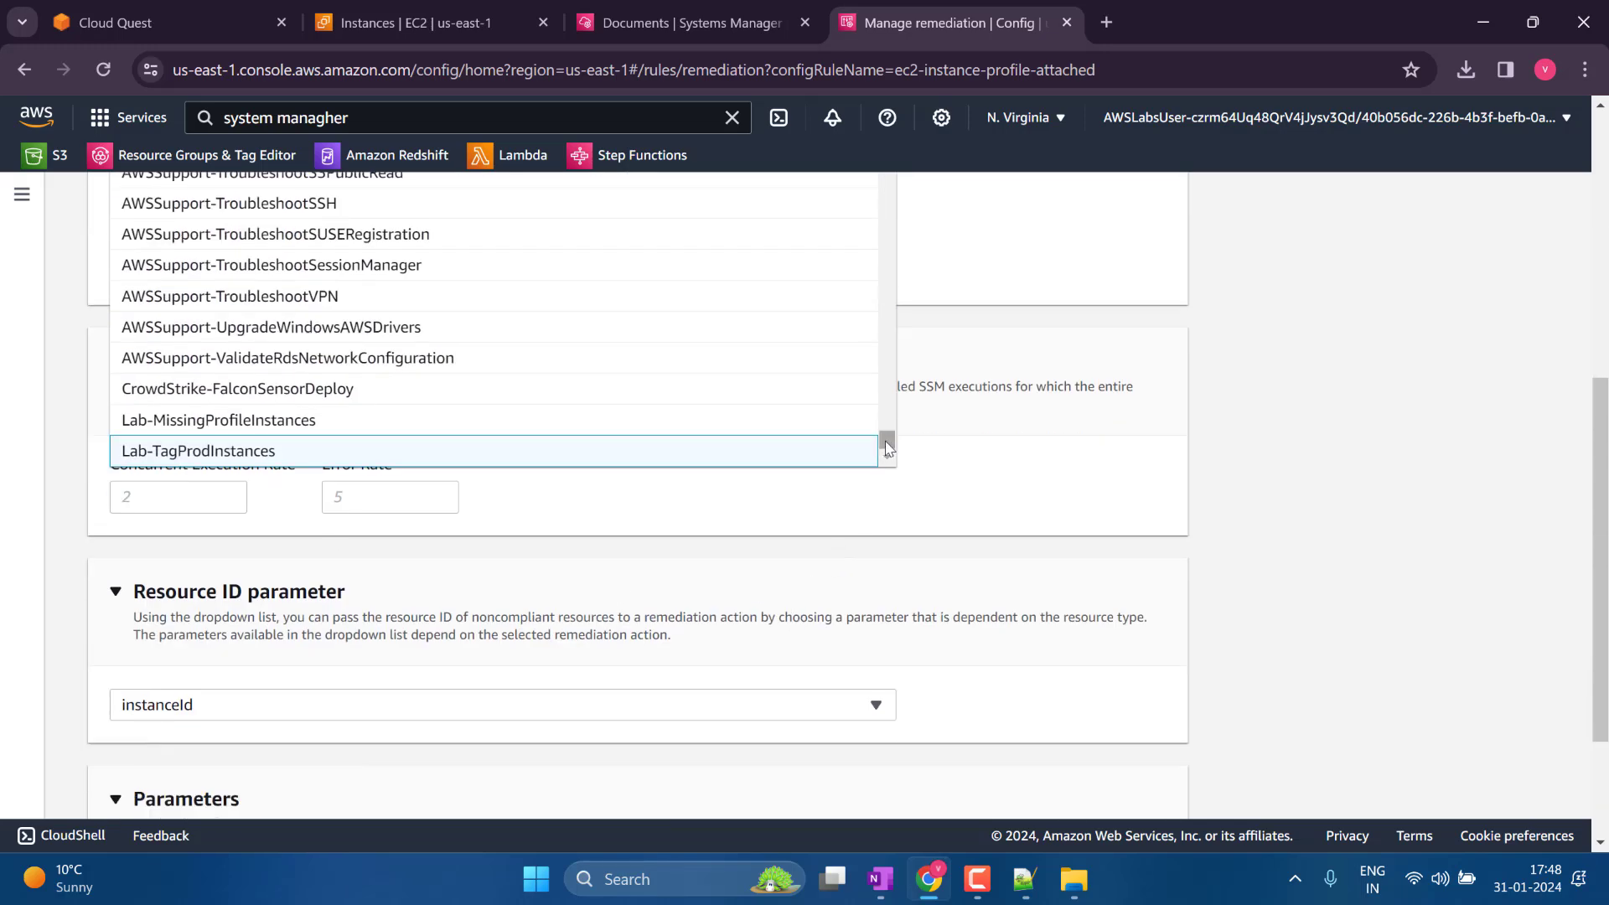
left_click(271, 422)
scroll(101, 470, "up", 5)
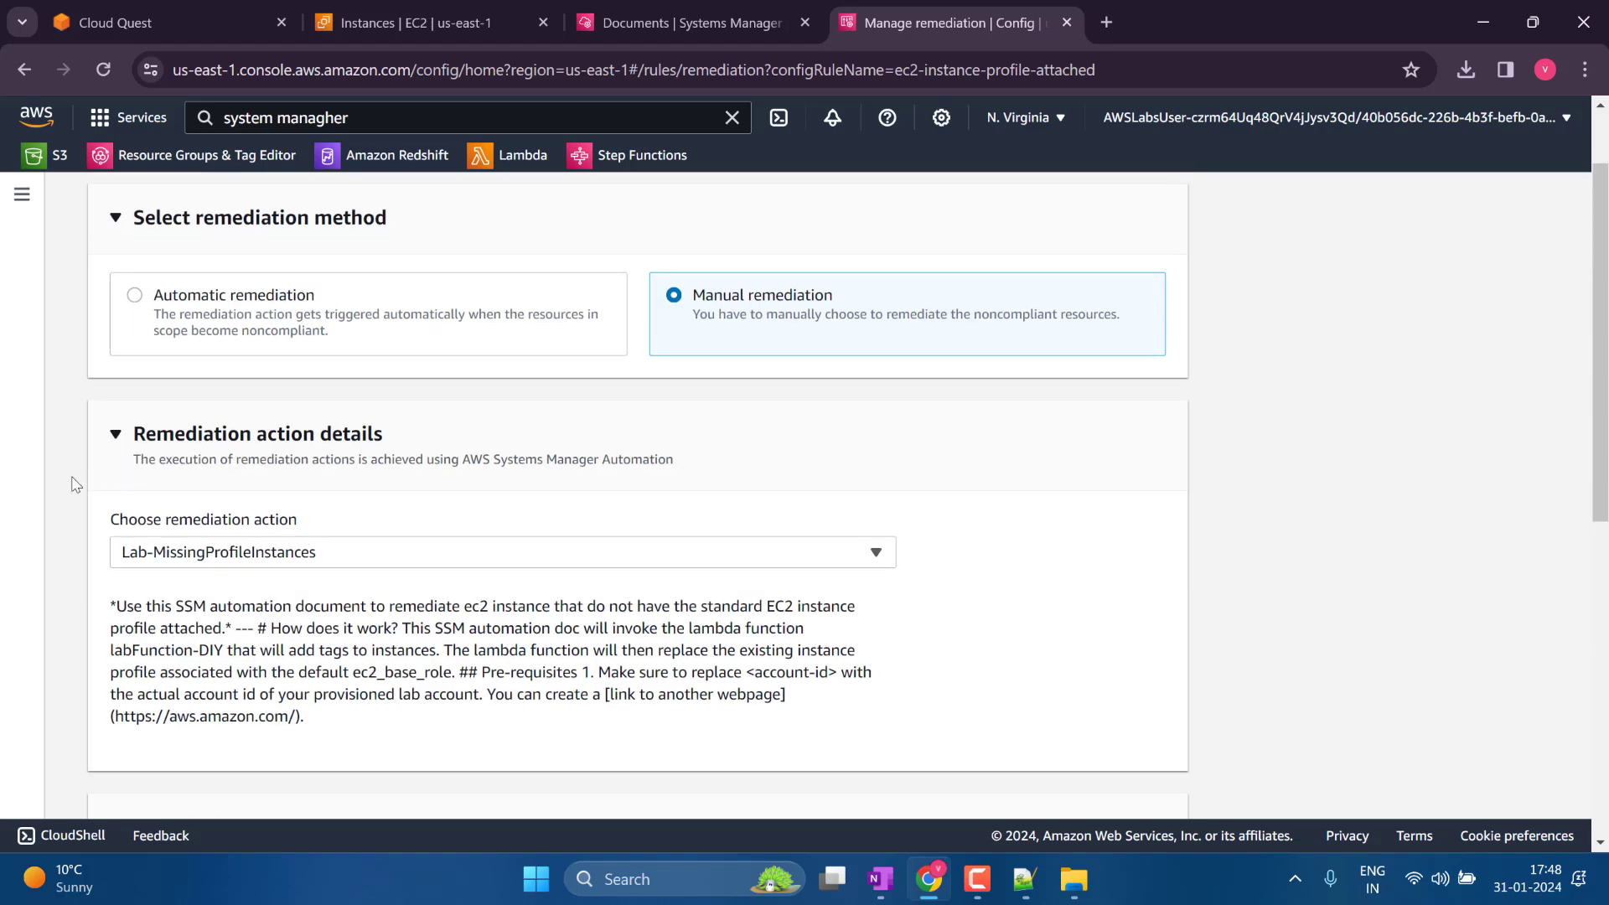
scroll(72, 486, "down", 8)
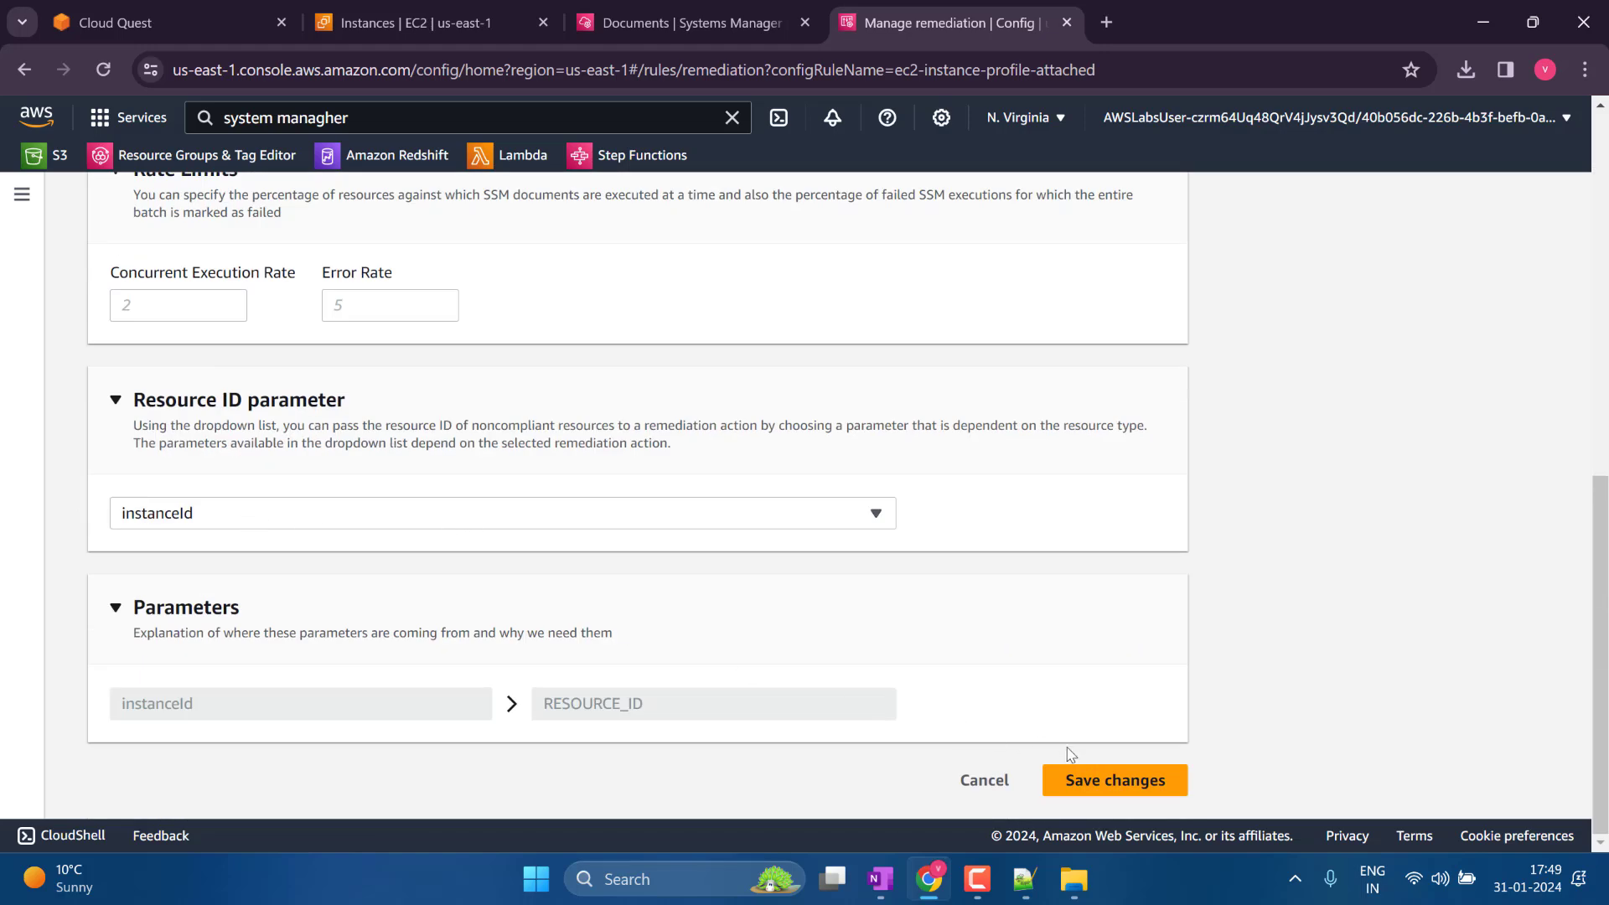
left_click(1108, 780)
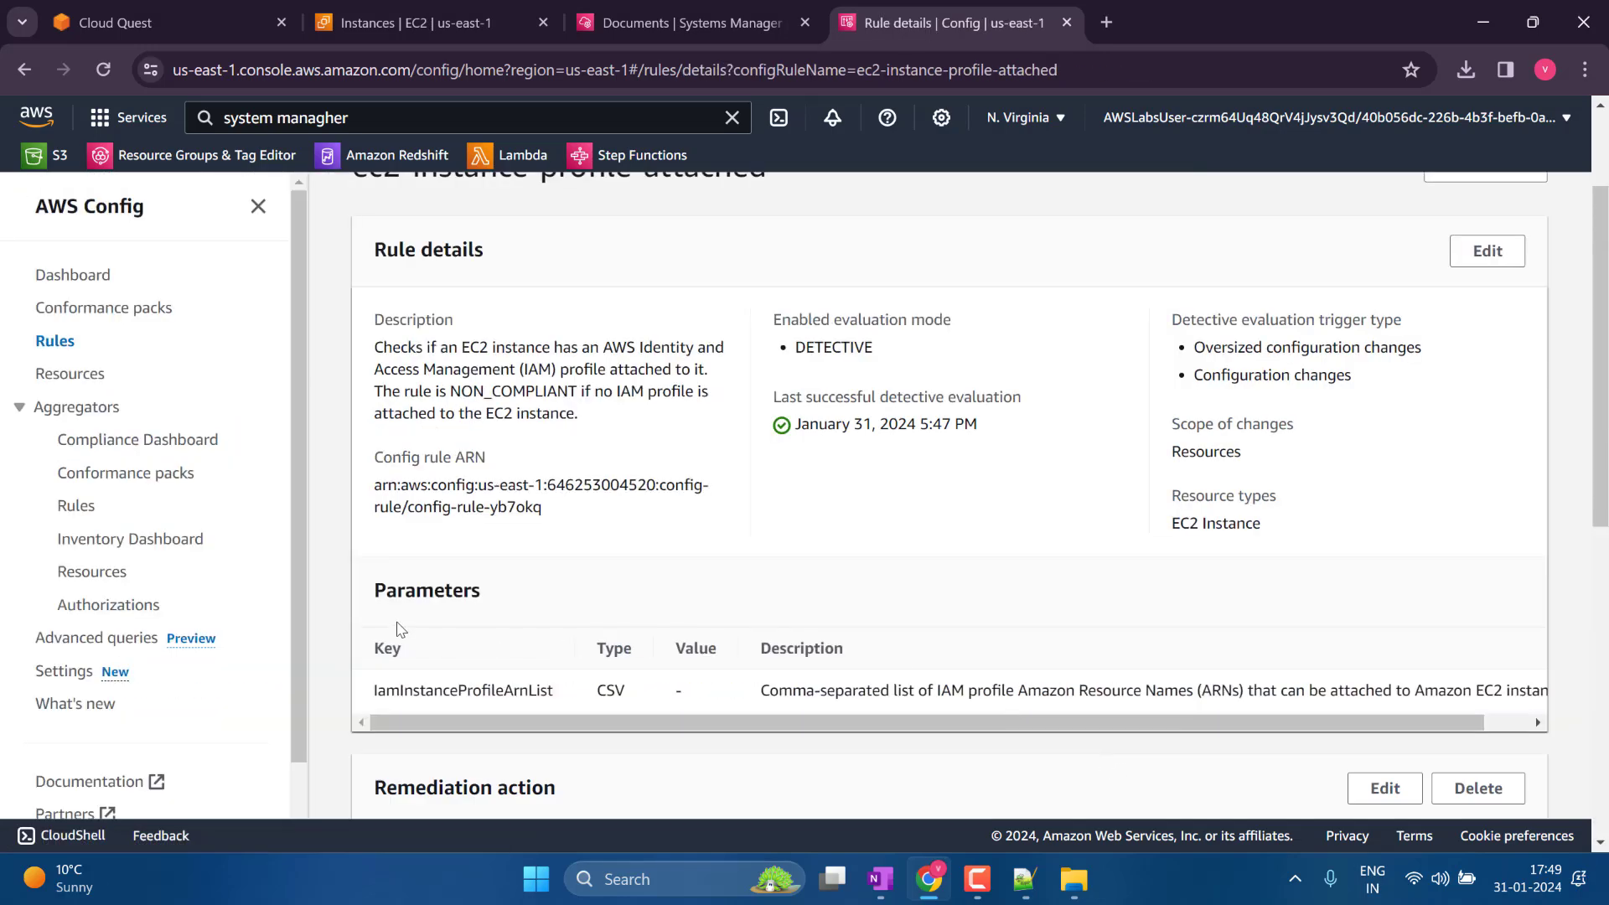
Select the noncompliant HR-WebServer instance among the rule's resources in scope and remediate it.
scroll(285, 553, "down", 2)
scroll(316, 516, "down", 8)
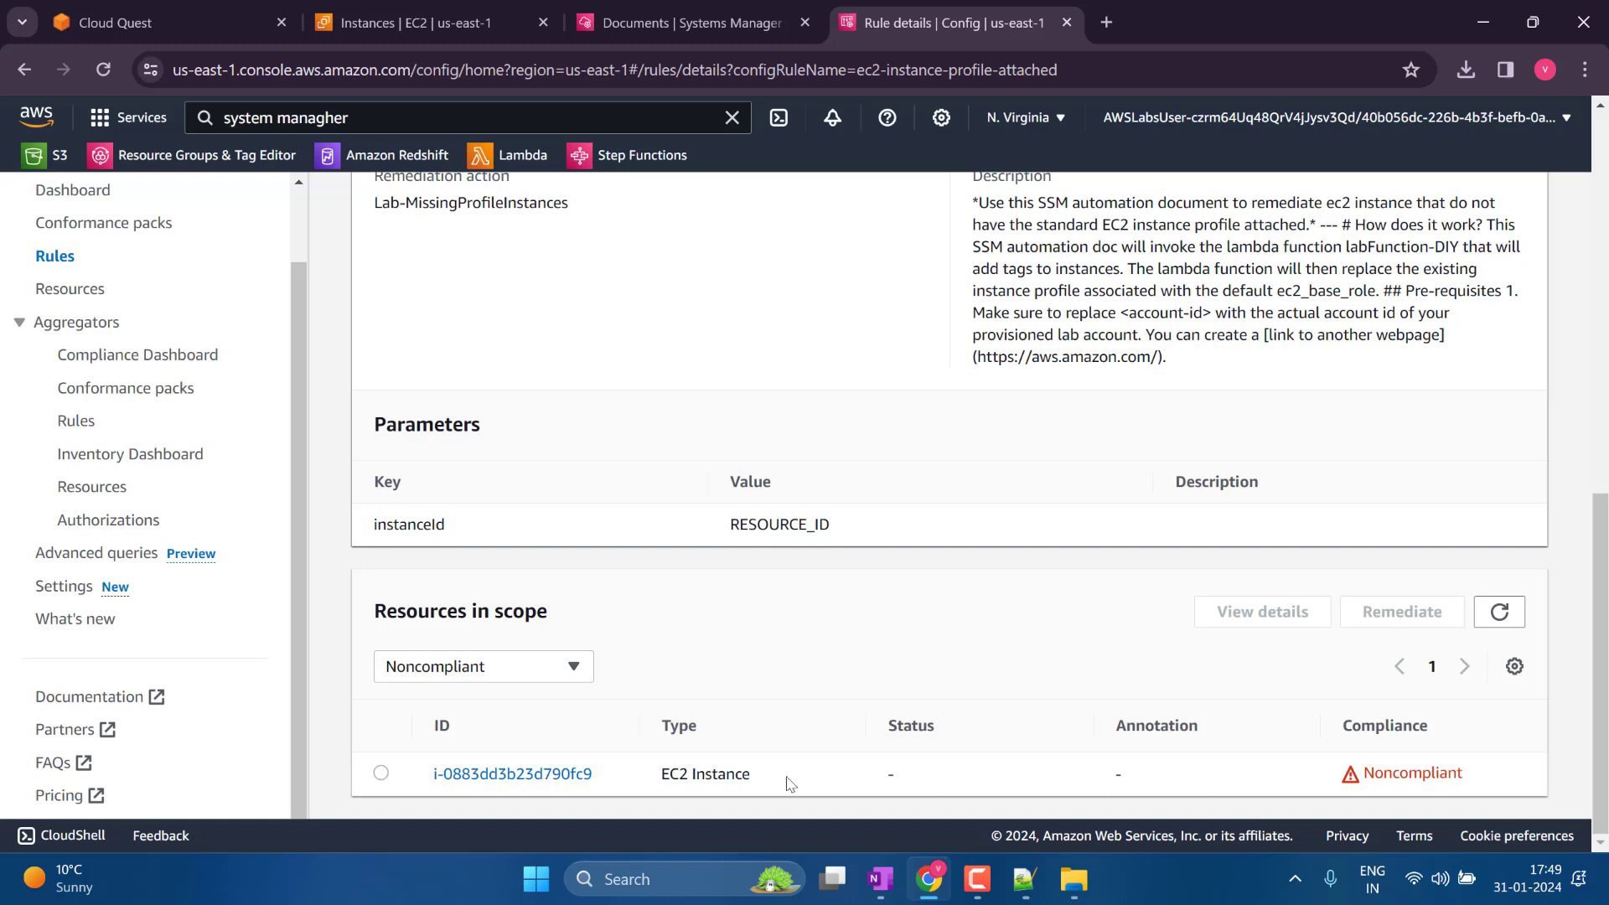
left_click(382, 774)
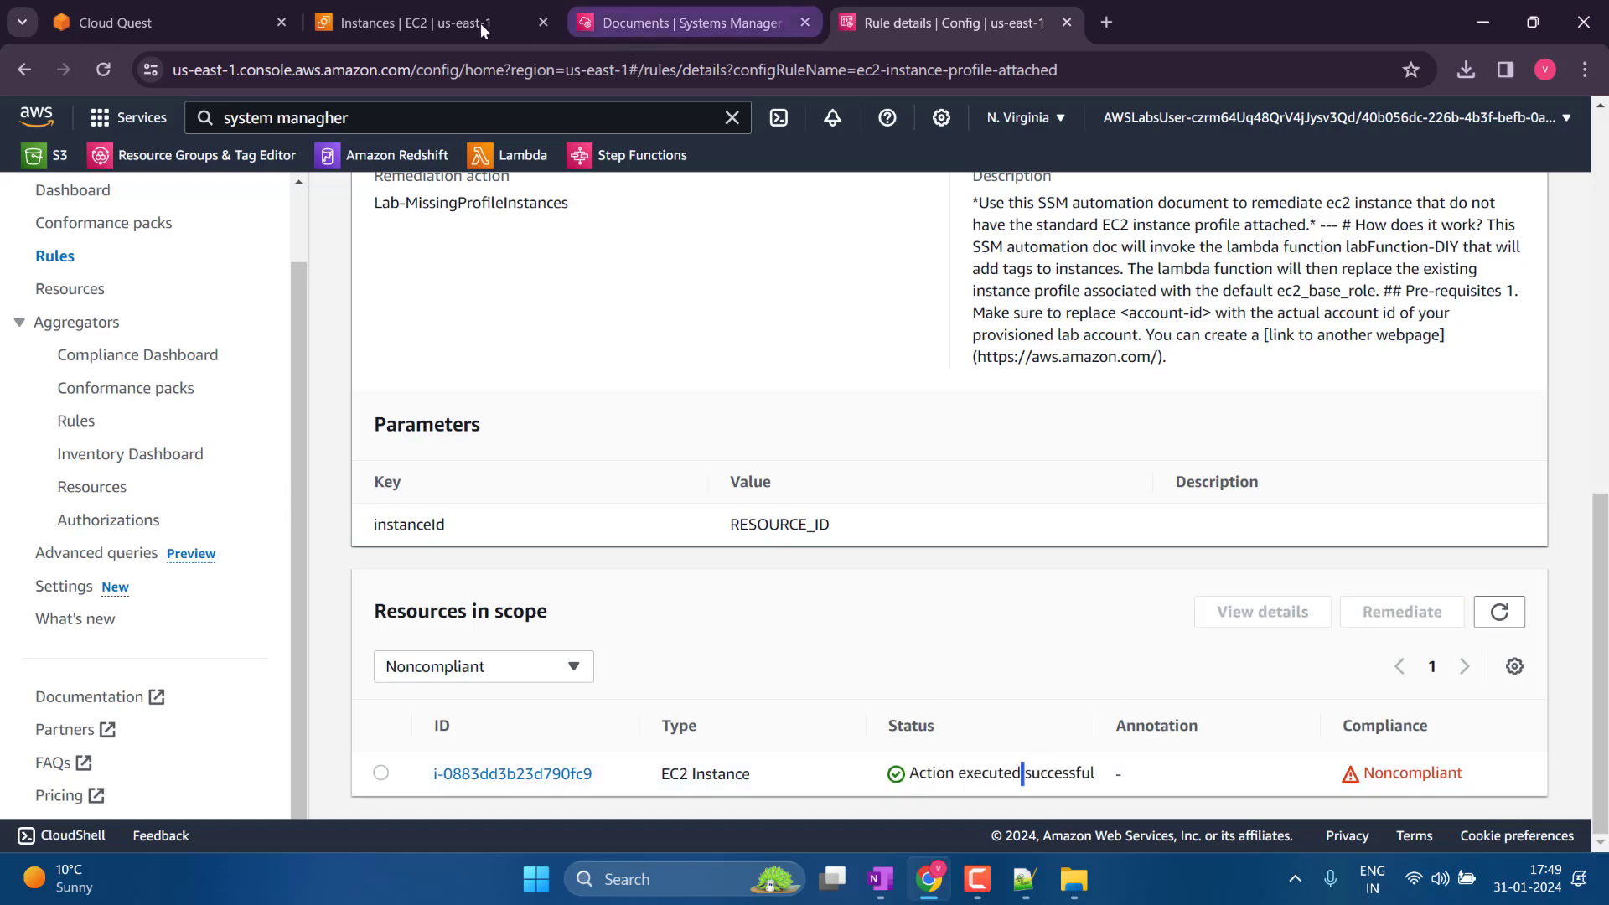
Refresh the EC2 instances list, select only HR-WebServer and check the IAM role in its security details.
left_click(457, 24)
left_click(885, 199)
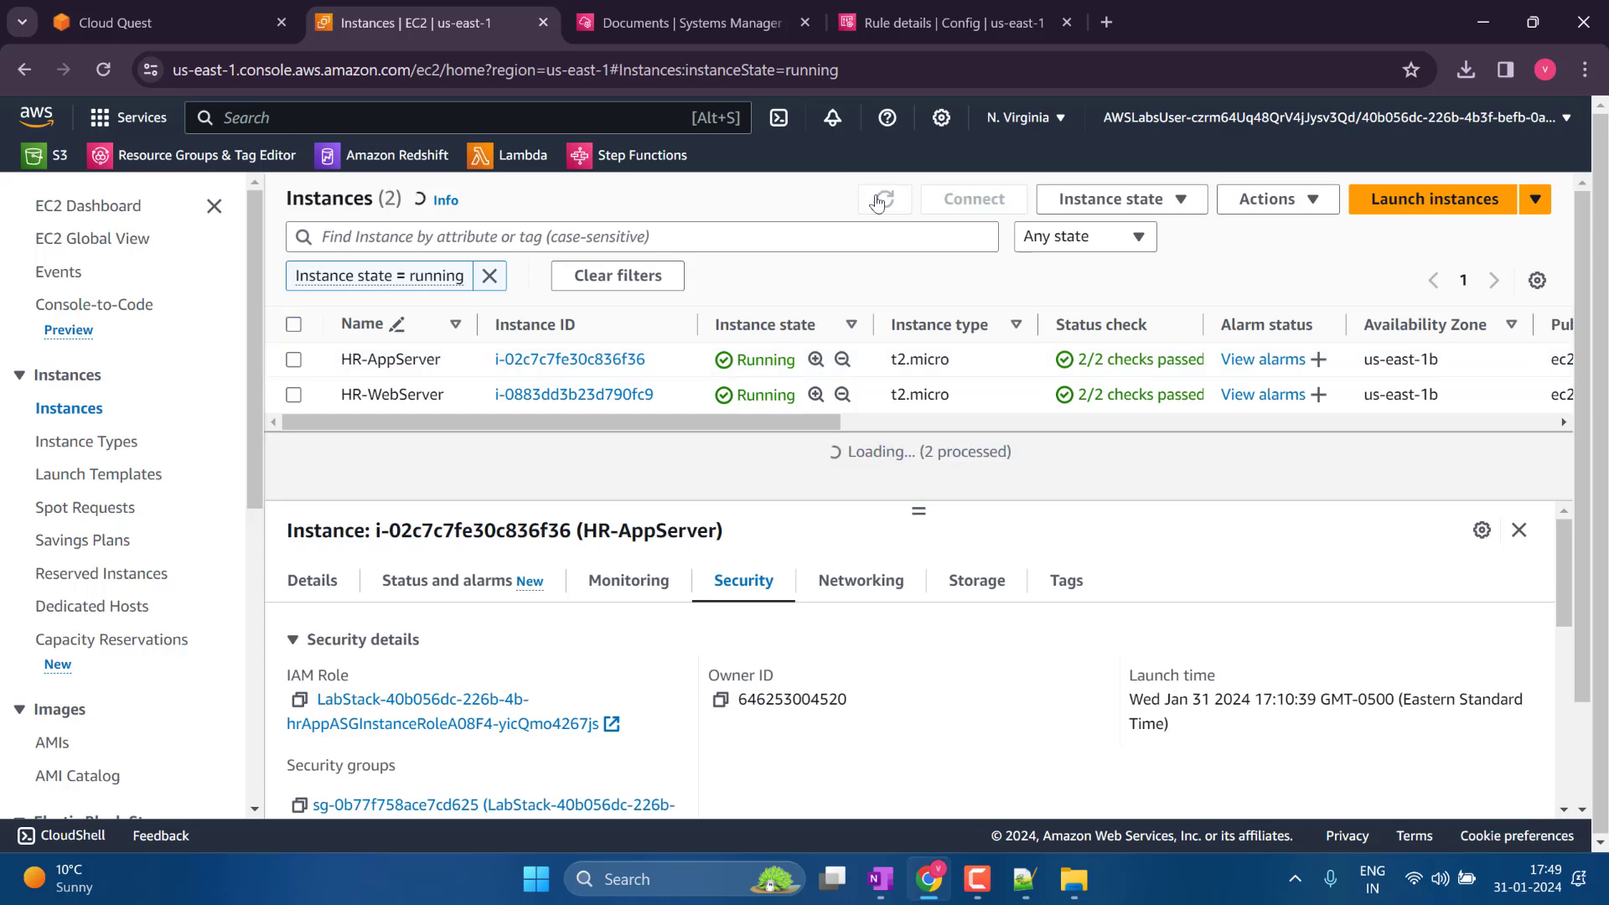
left_click(293, 394)
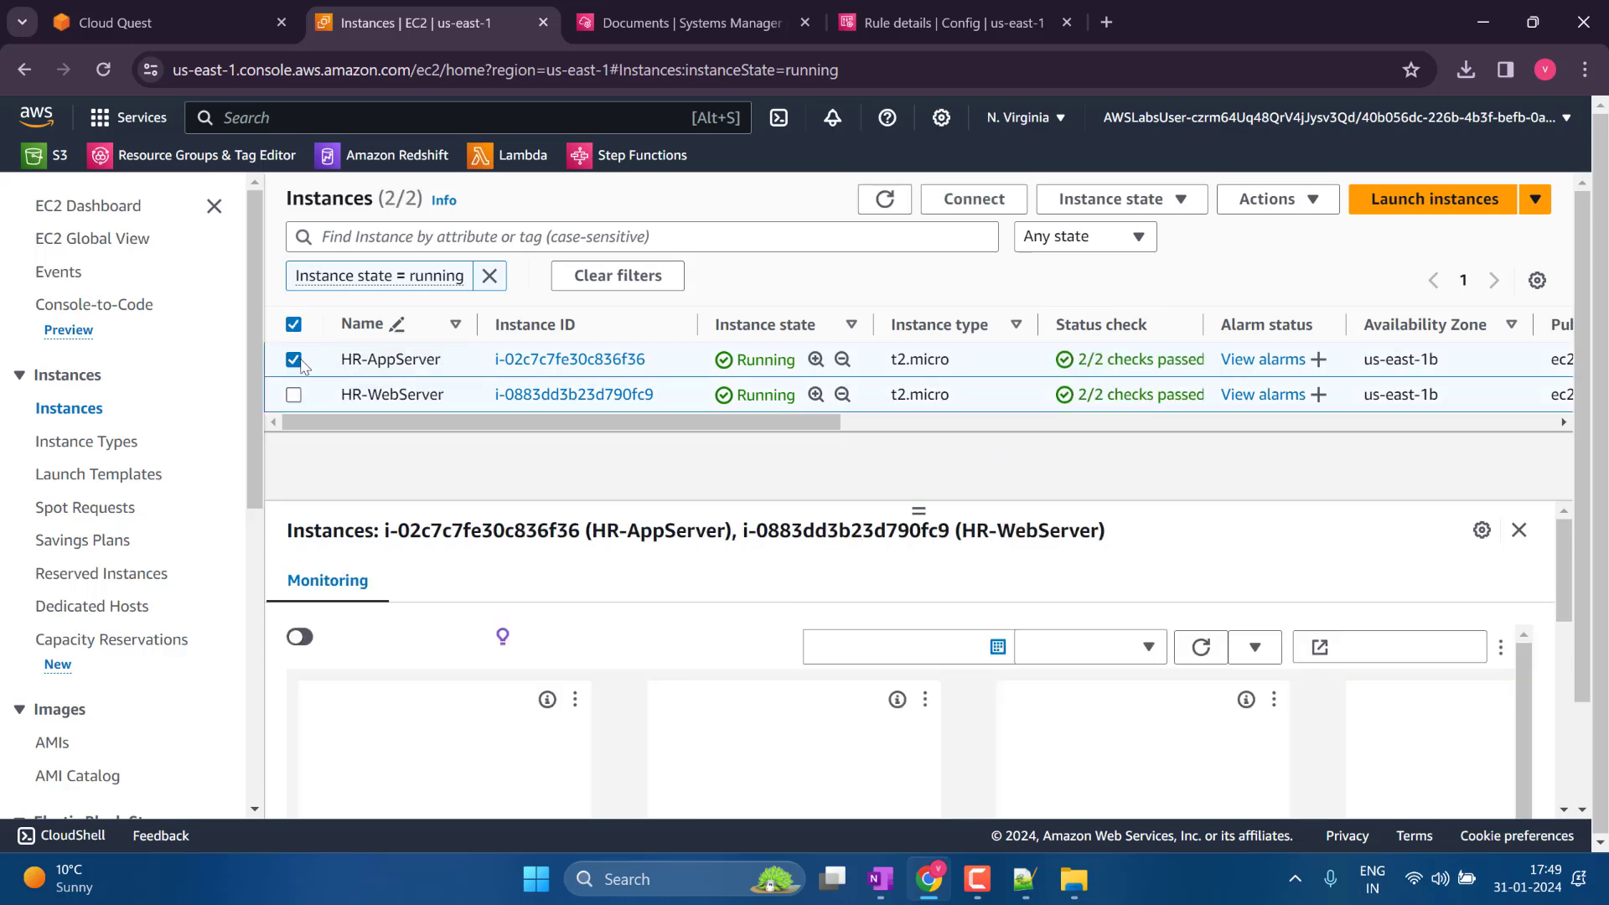
left_click(293, 359)
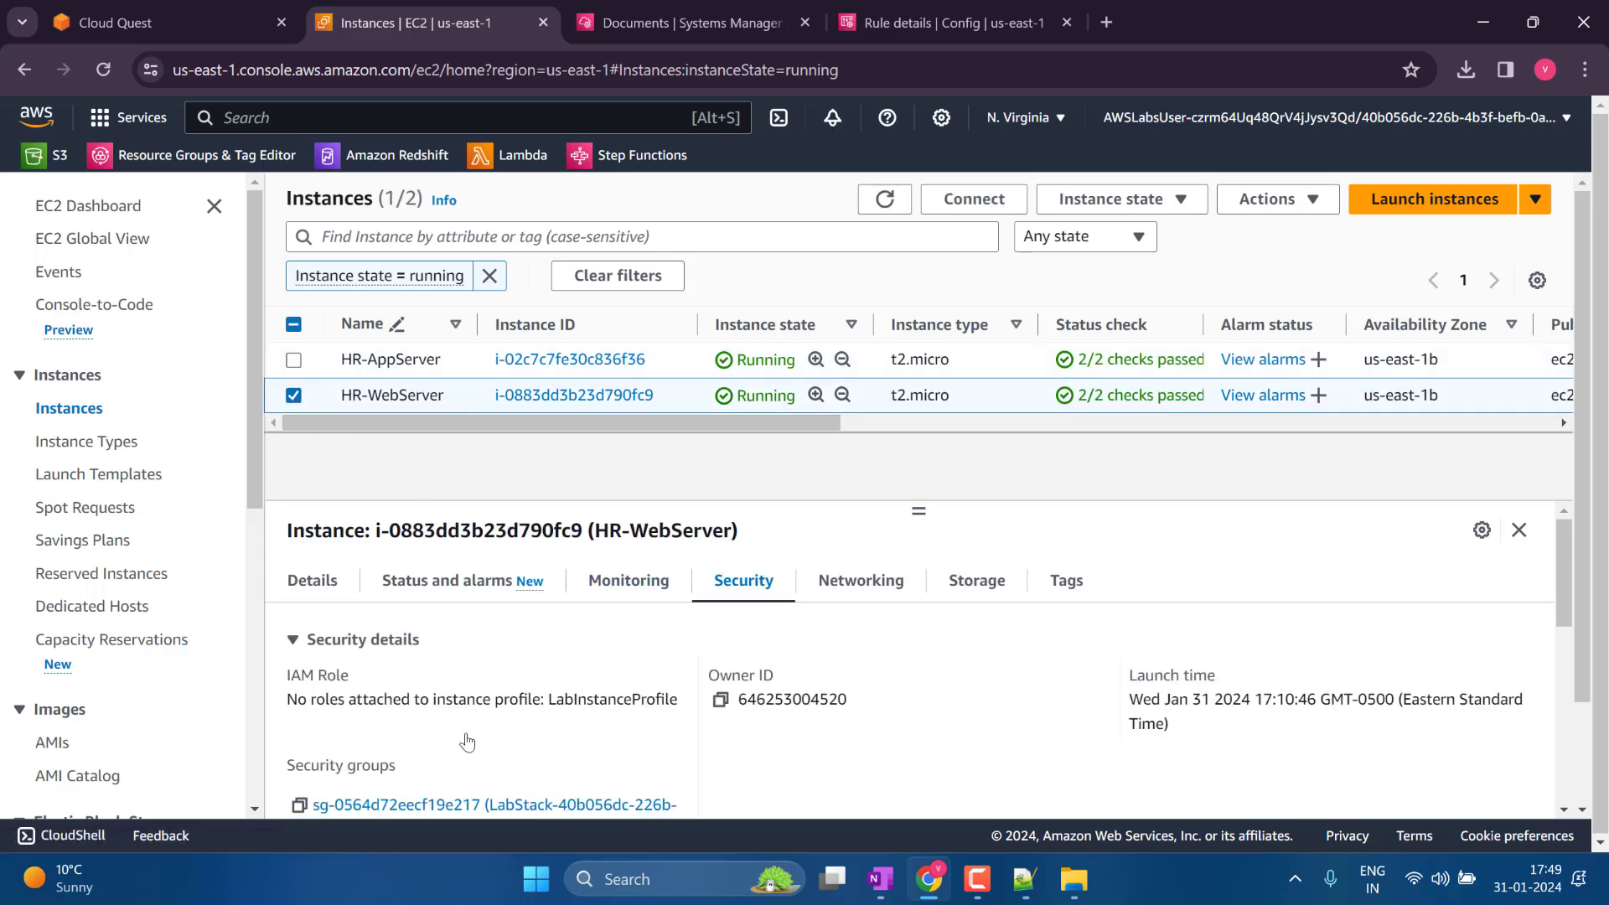
left_click_drag(483, 708, 287, 706)
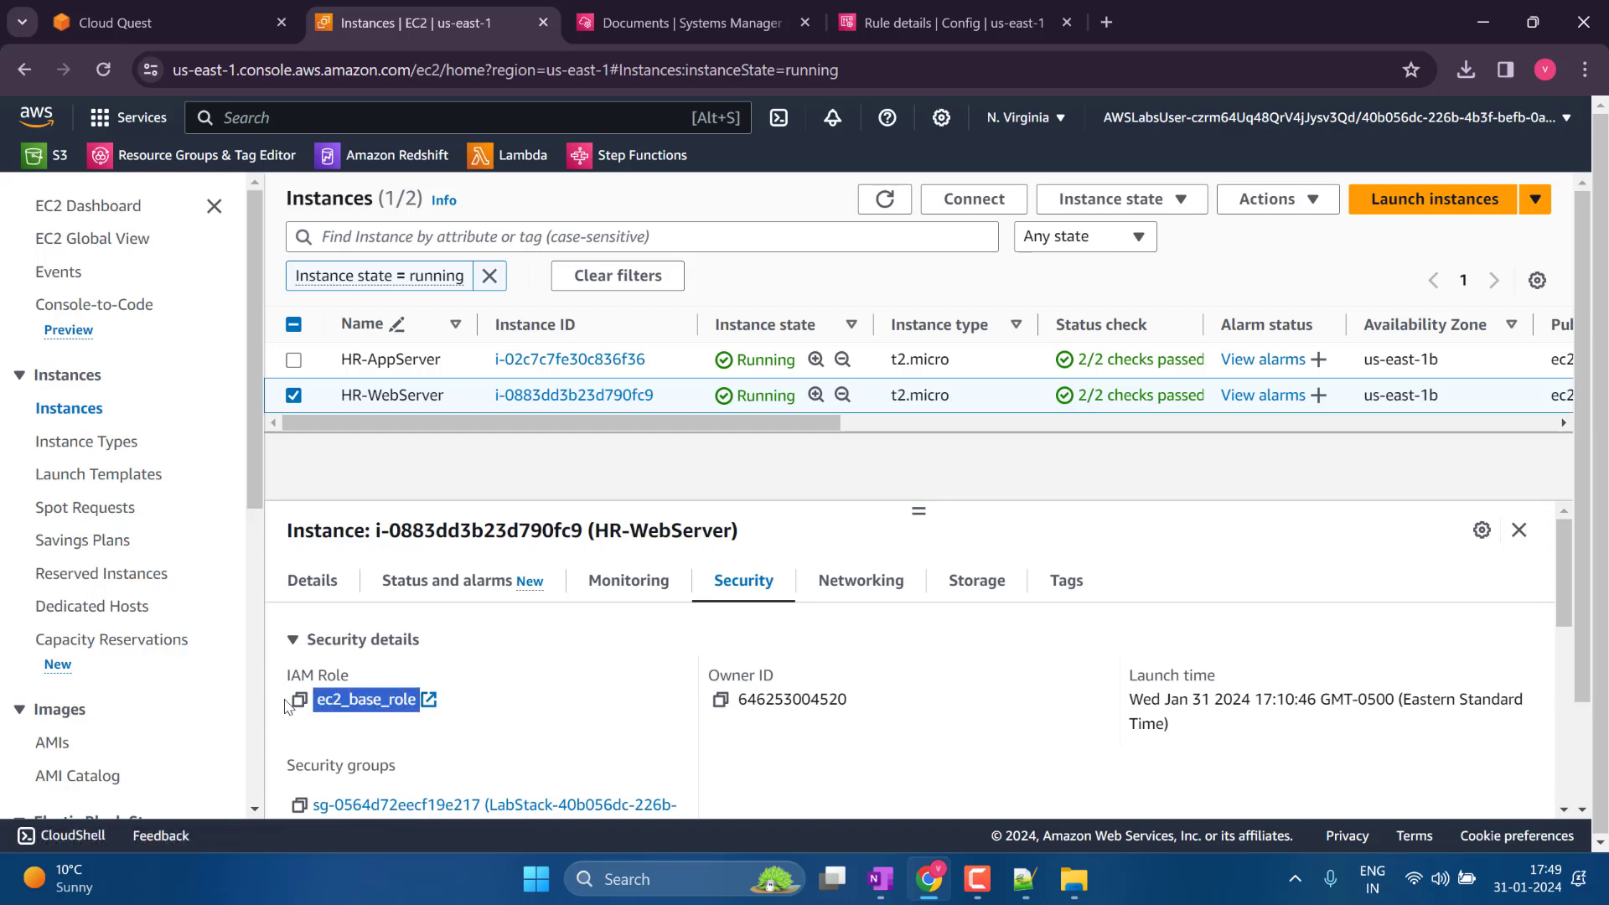
left_click(433, 724)
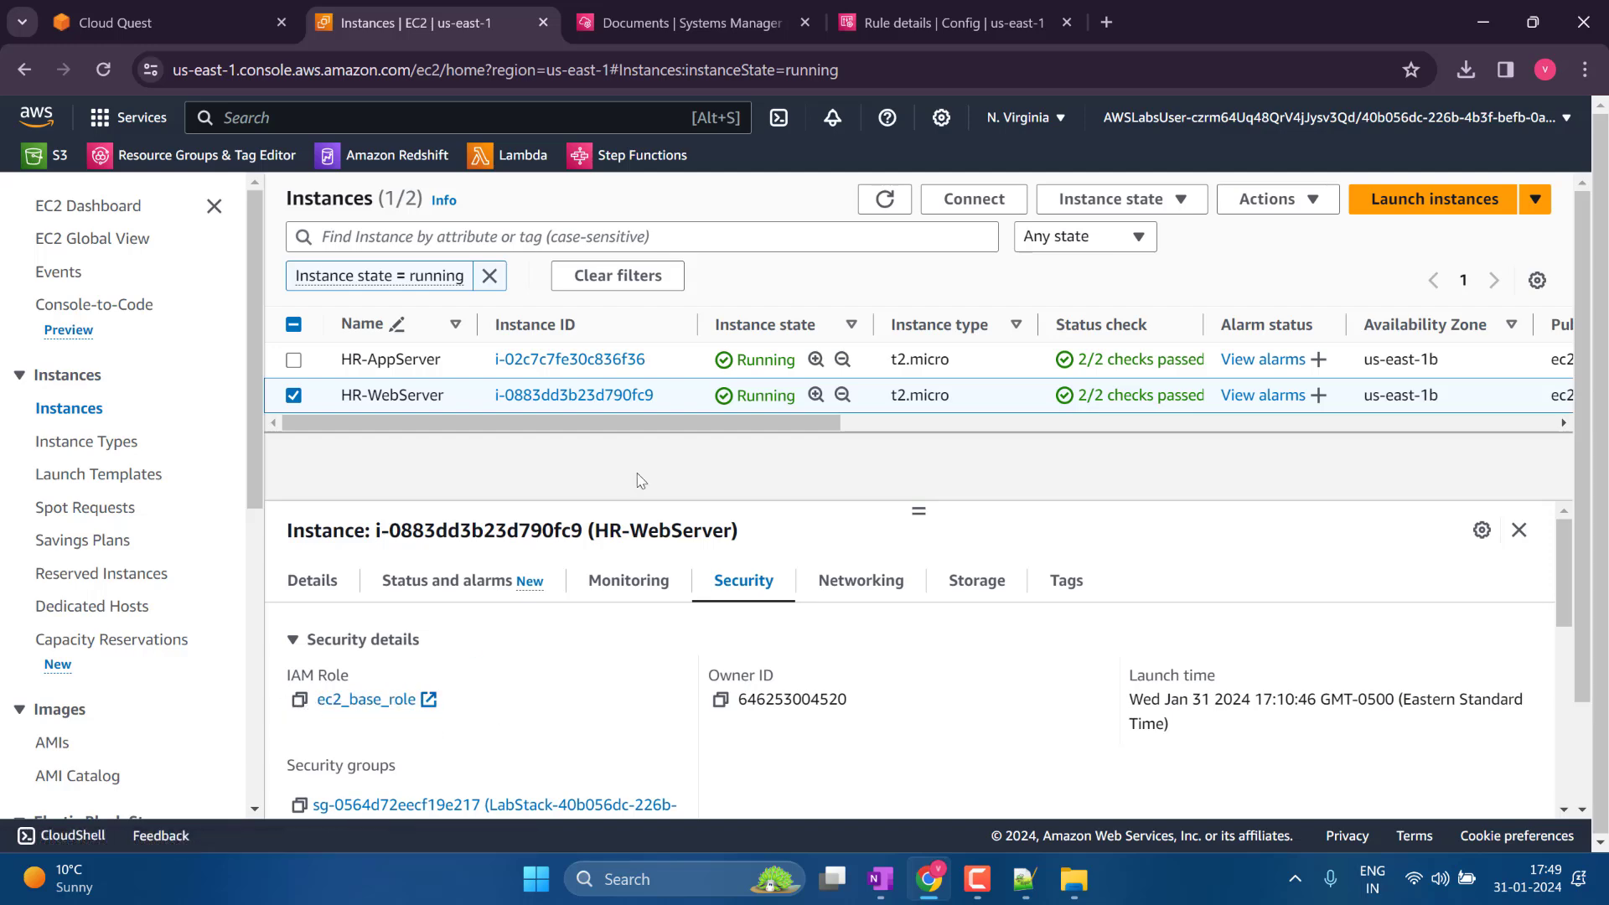
Refresh the Config rule's resources in scope, then check the resource inventory and the compliance status on the dashboard.
left_click(922, 28)
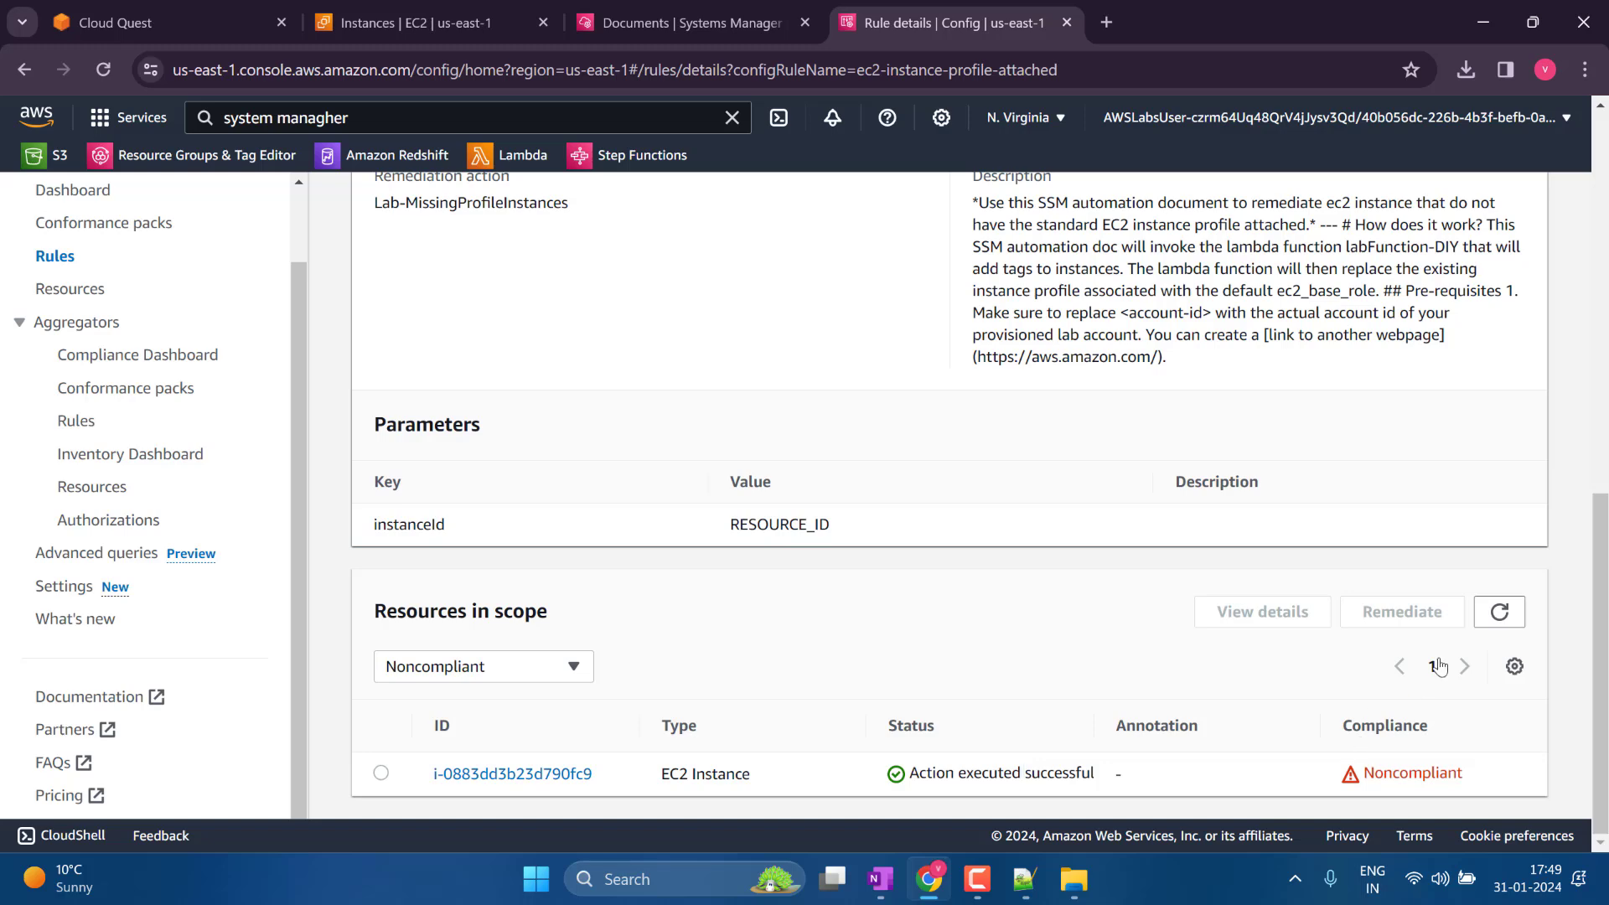
left_click(1500, 611)
scroll(152, 341, "up", 1)
left_click(72, 372)
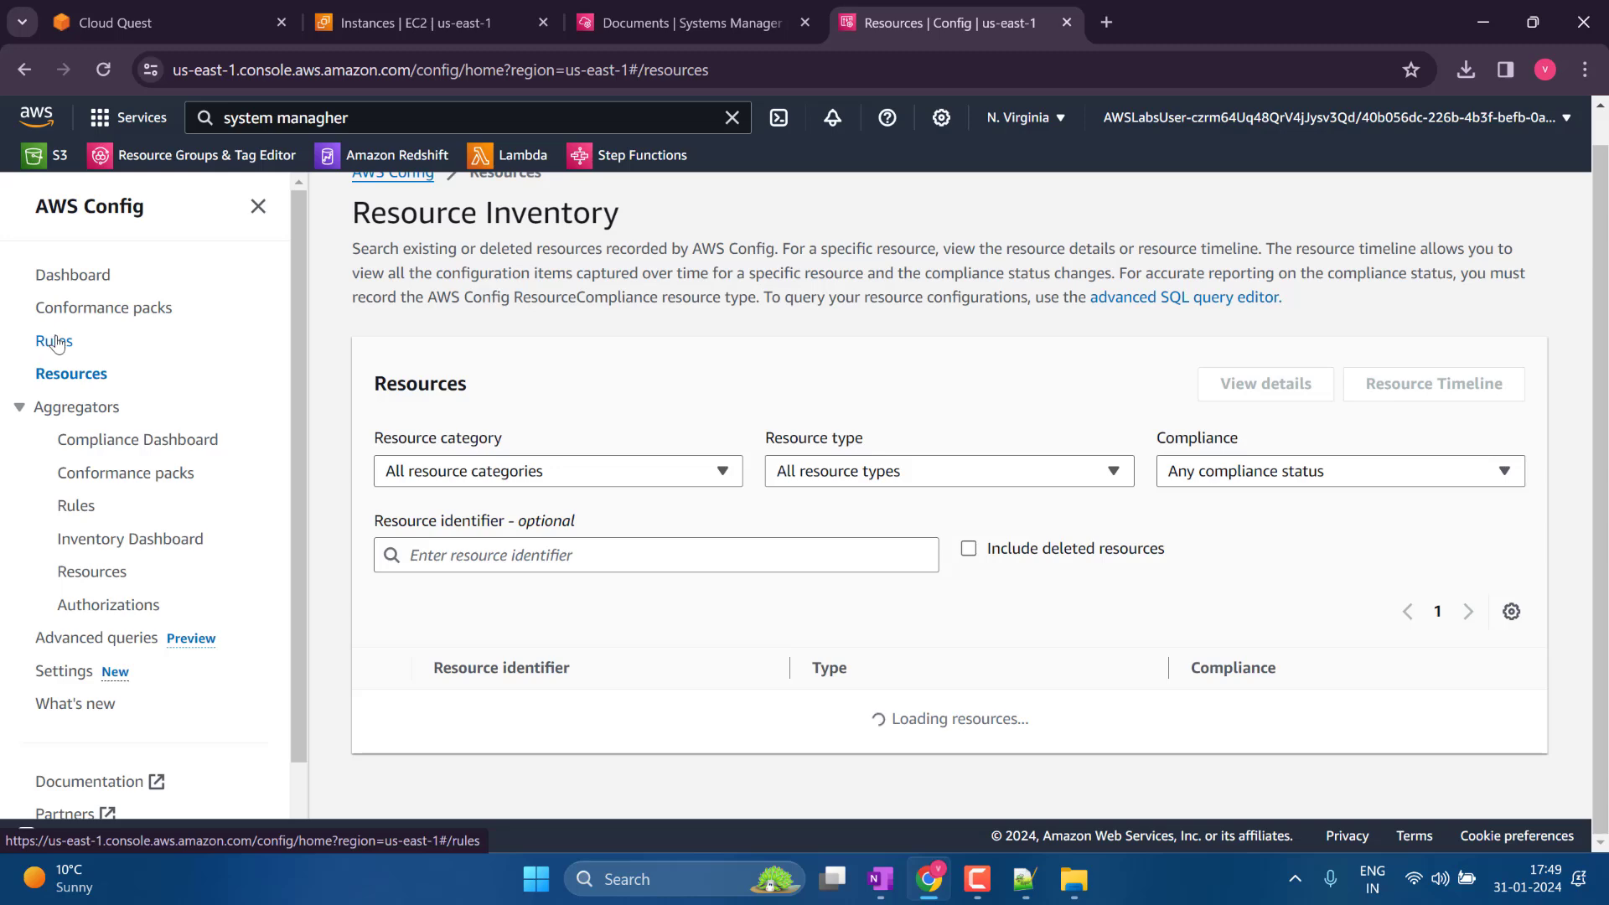
left_click(84, 277)
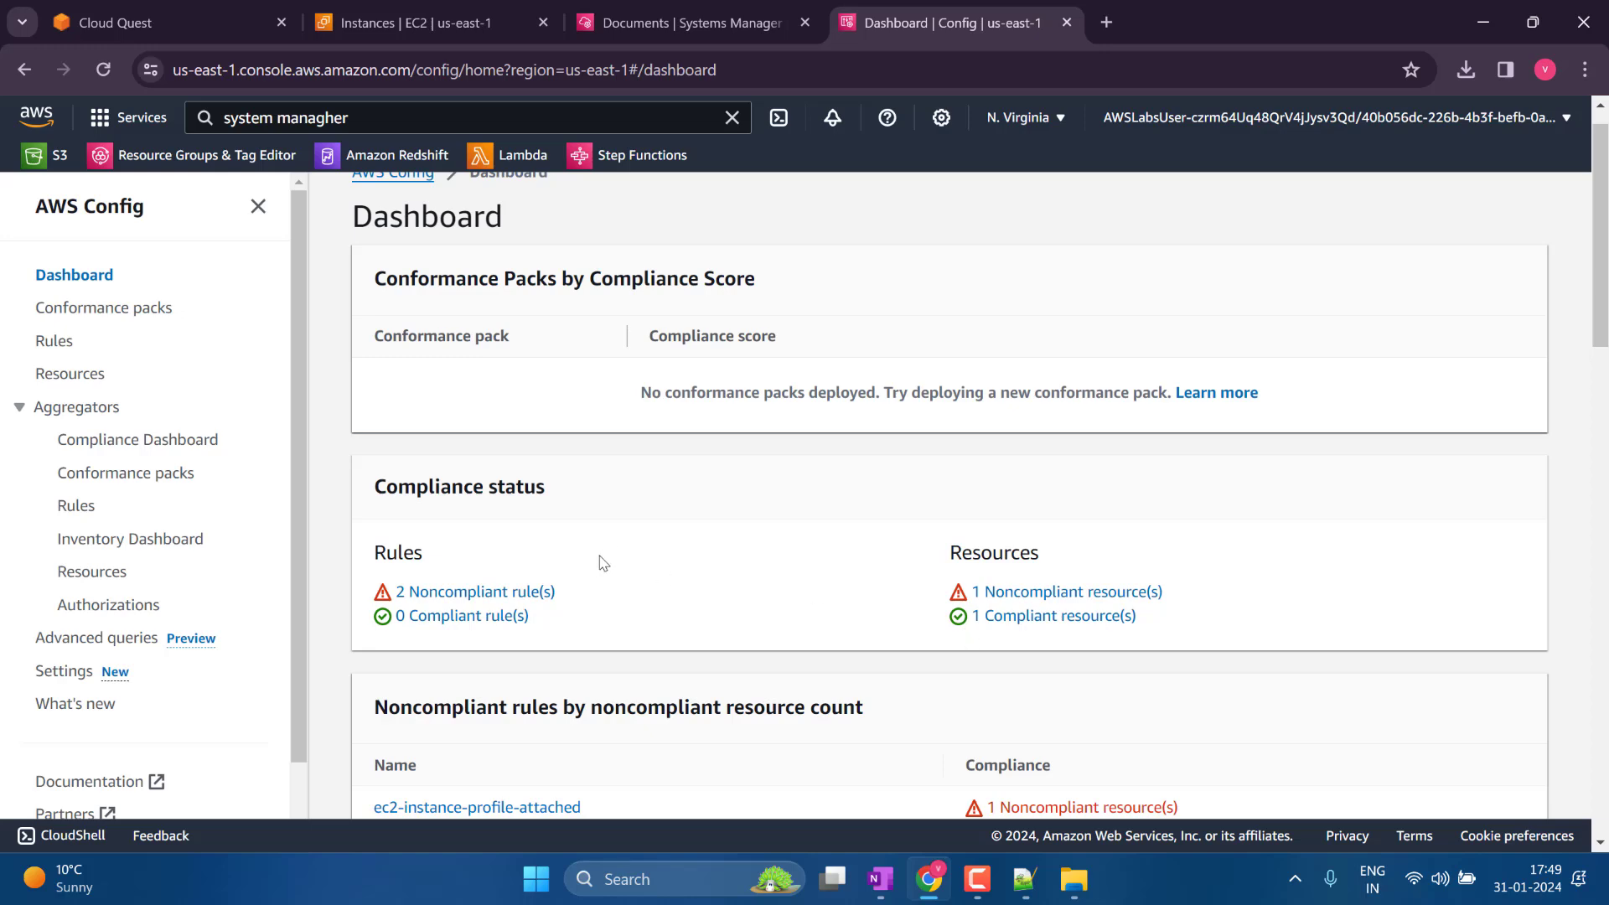
Open the required-tags rule from the rules list and remediate the noncompliant HR-WebServer instance in its scope.
left_click(68, 348)
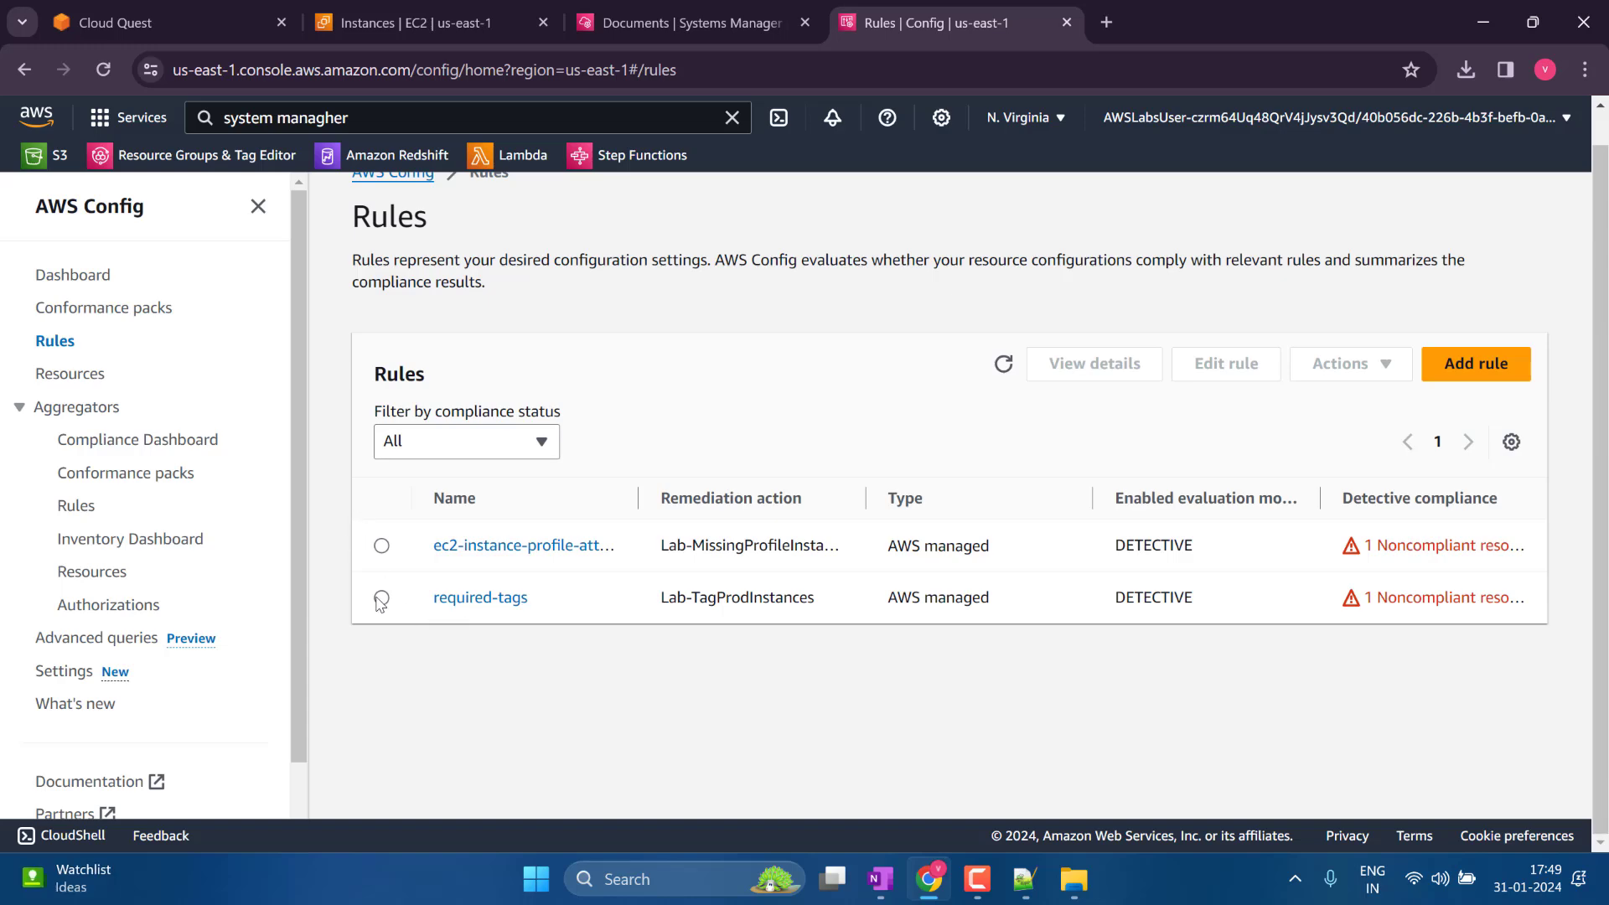
left_click(382, 599)
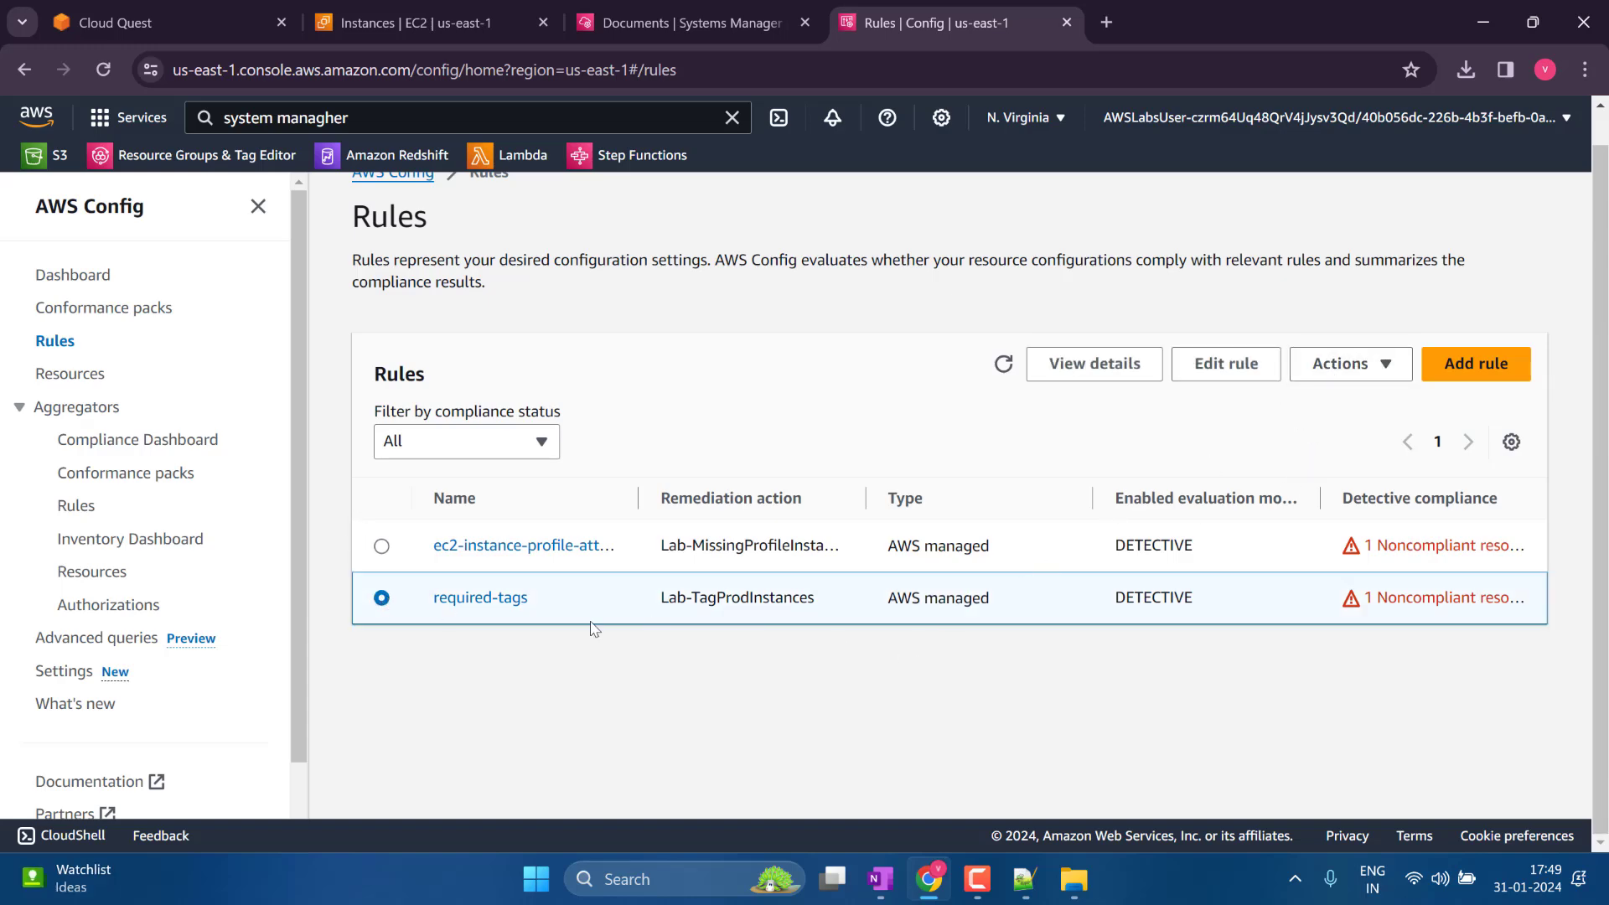
left_click(514, 600)
scroll(657, 672, "down", 6)
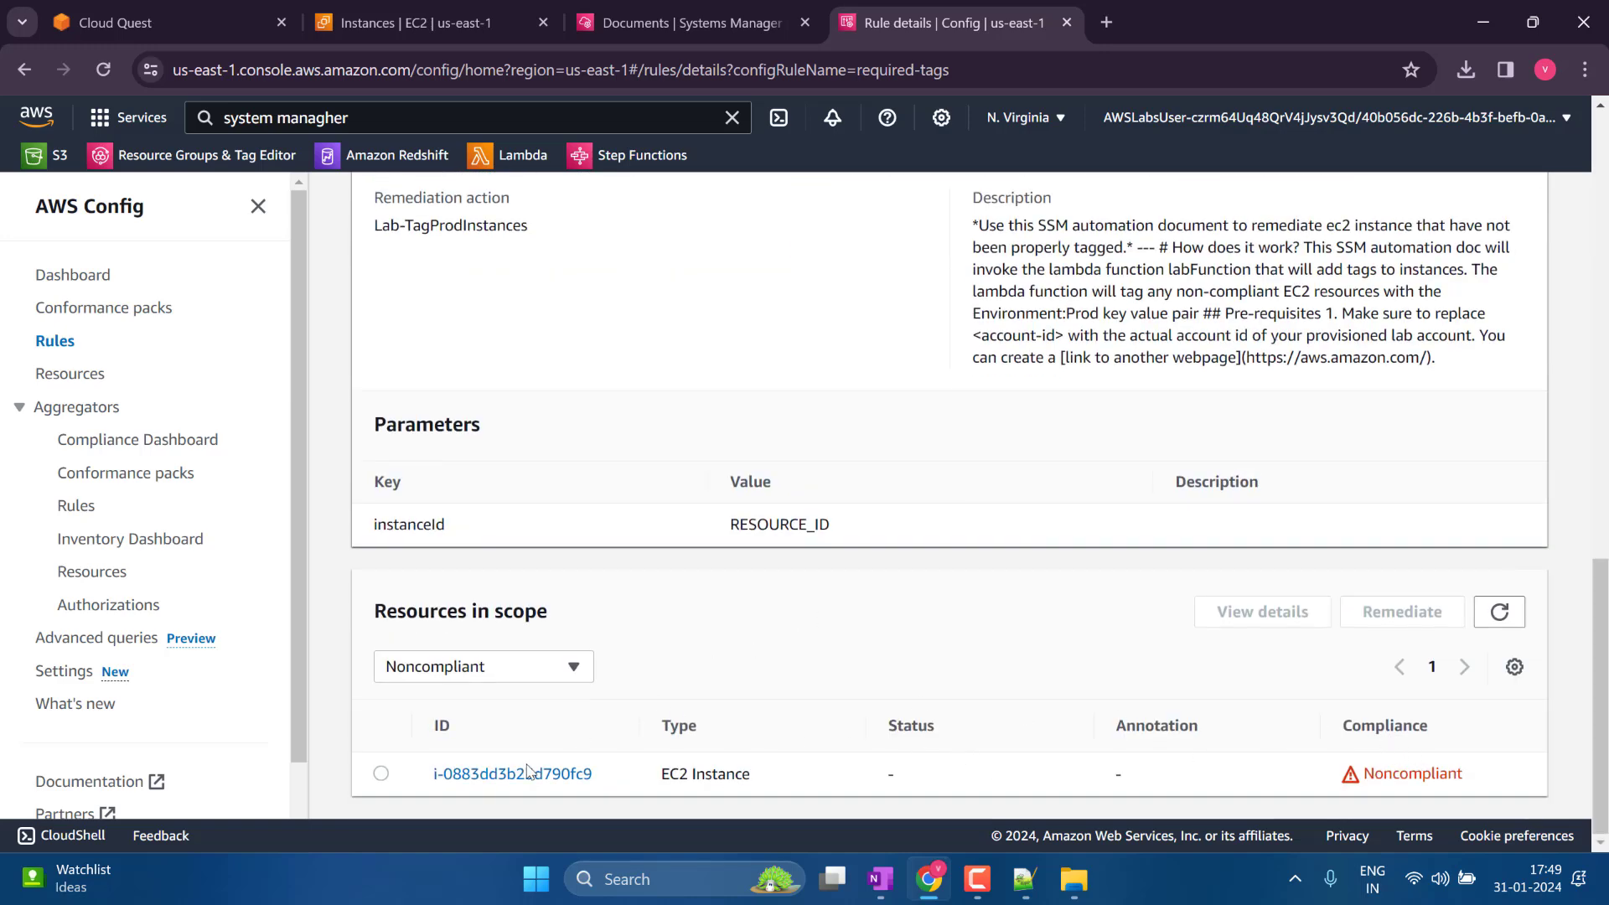
left_click(382, 773)
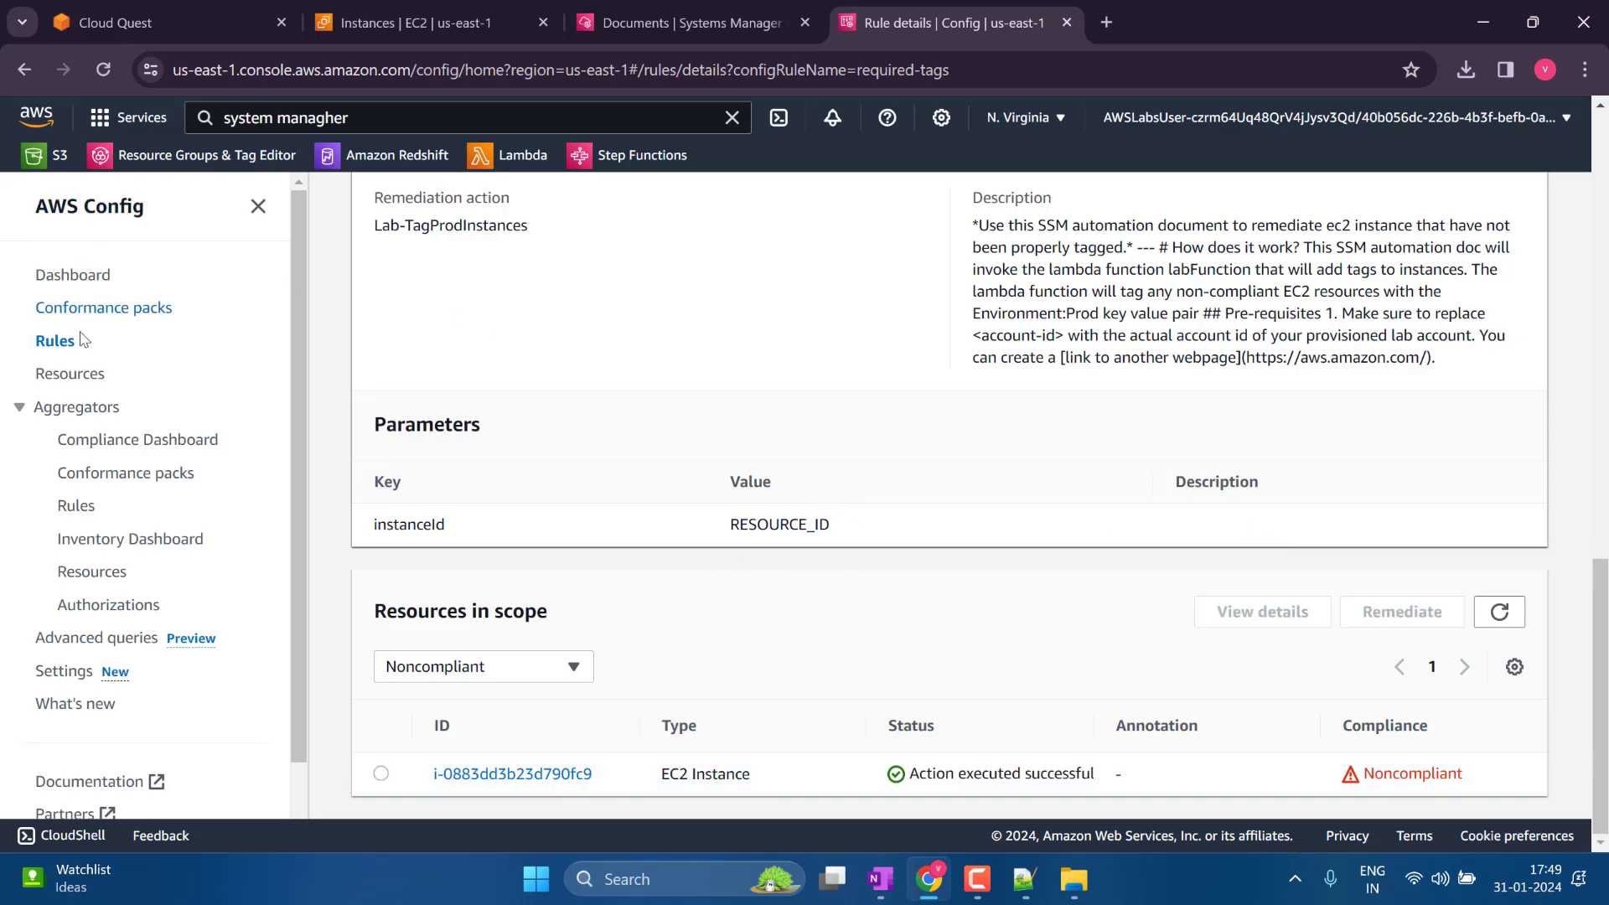
Open the AWS Config dashboard and review the compliance status and the noncompliant rules.
left_click(252, 292)
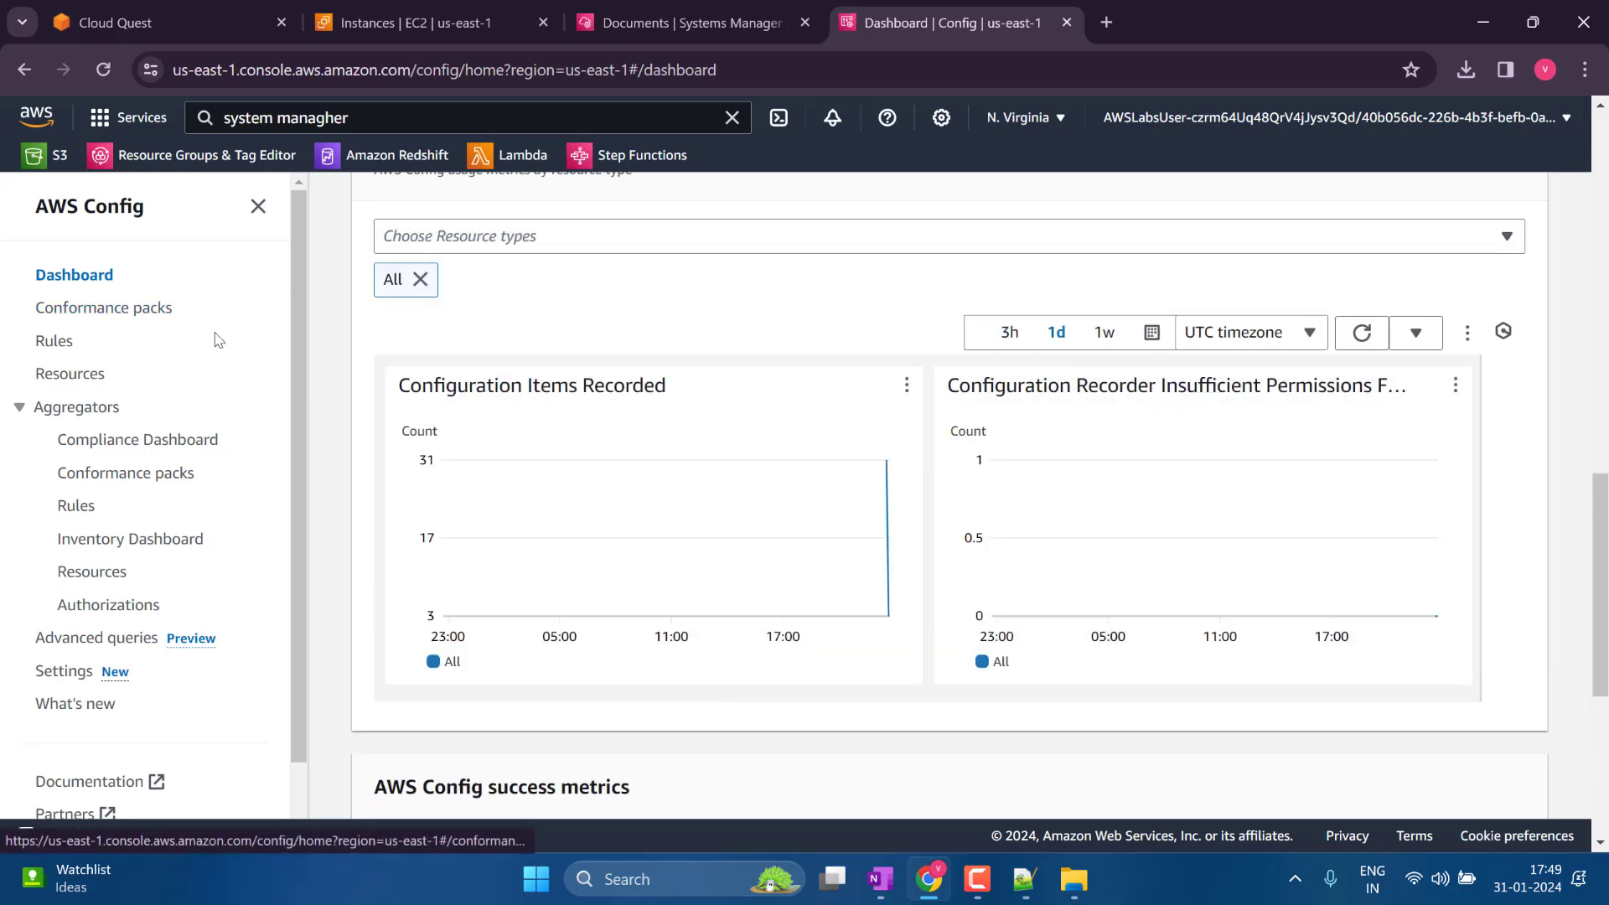
scroll(255, 370, "down", 1)
scroll(257, 370, "up", 1)
scroll(373, 382, "up", 9)
scroll(373, 381, "up", 5)
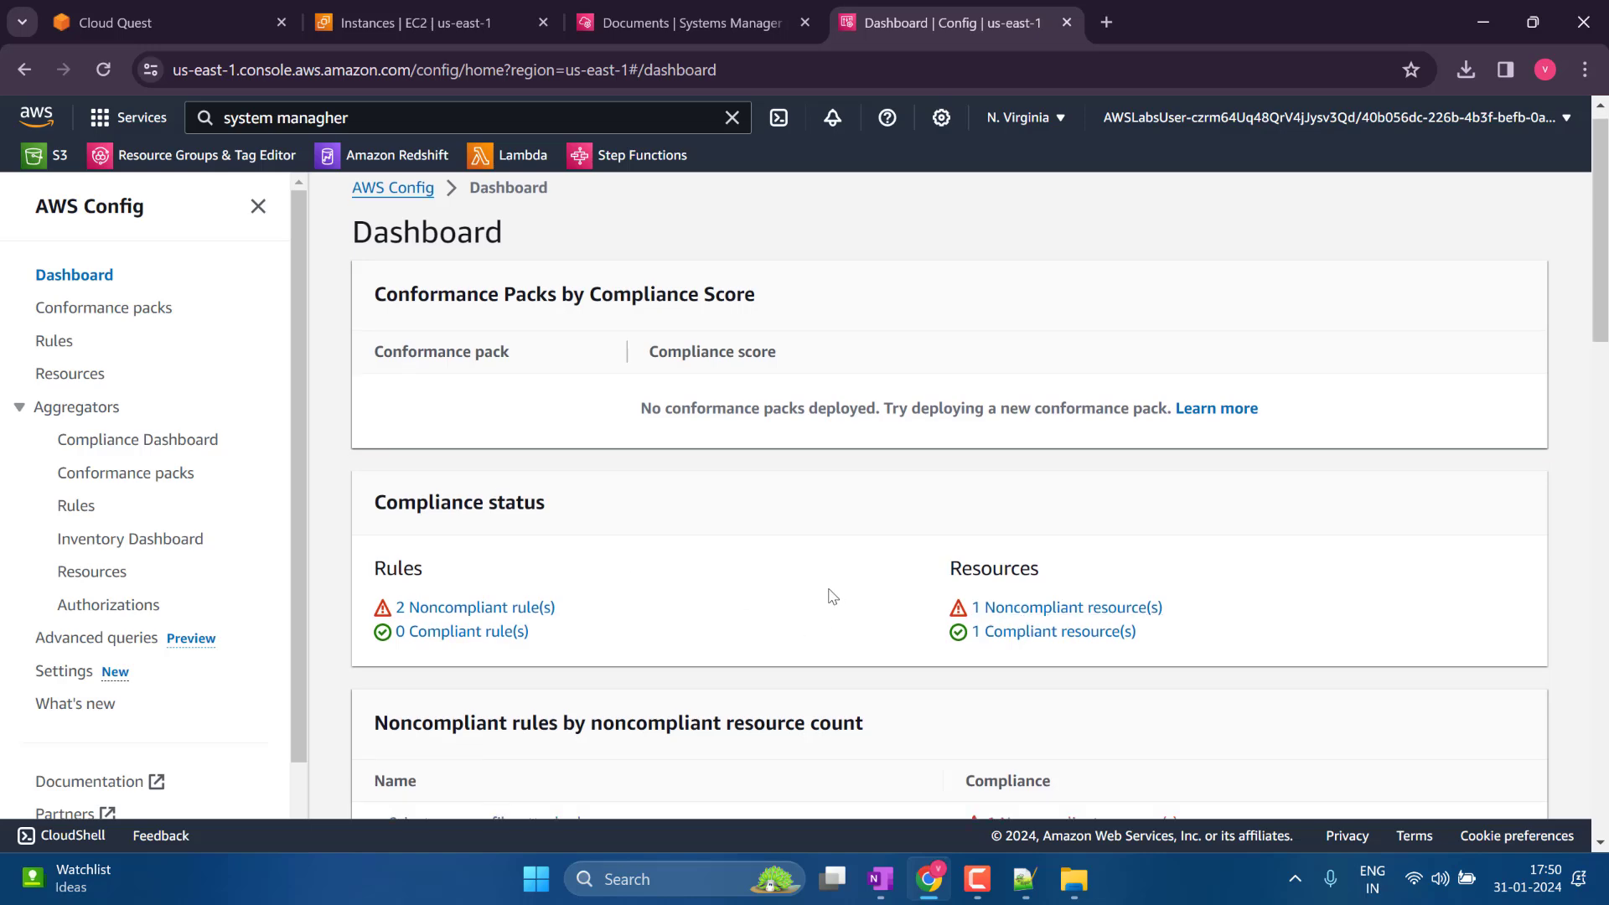
scroll(827, 593, "down", 3)
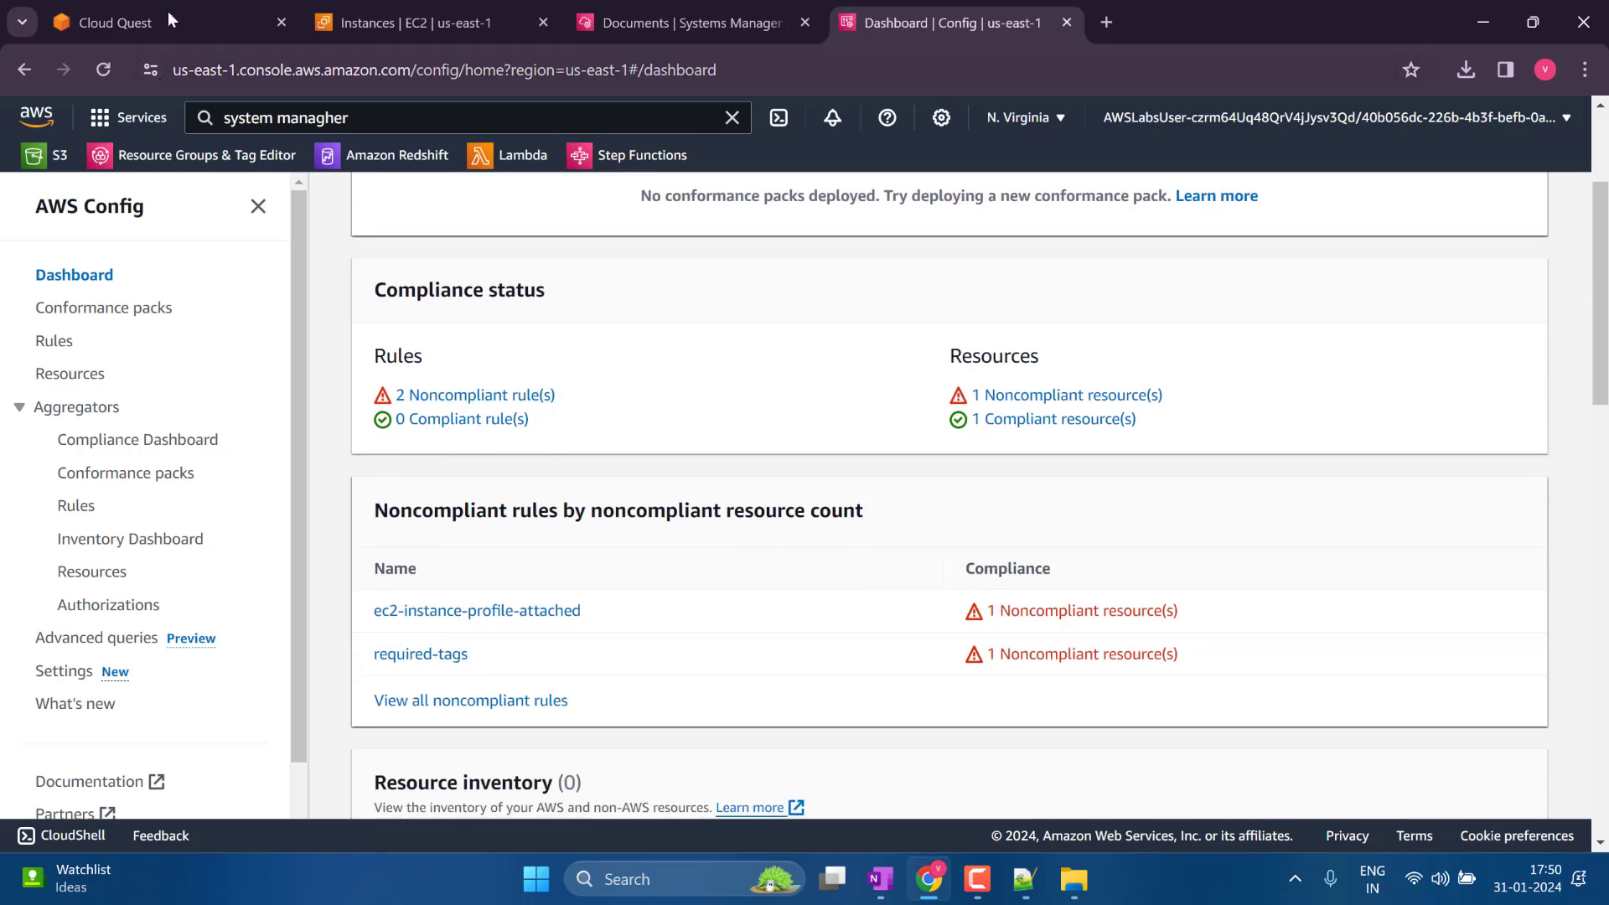
Copy HR-WebServer's instance ID from its EC2 details and paste it into the HR-WebServer InstanceId field of the Cloud Quest validation form.
left_click(141, 21)
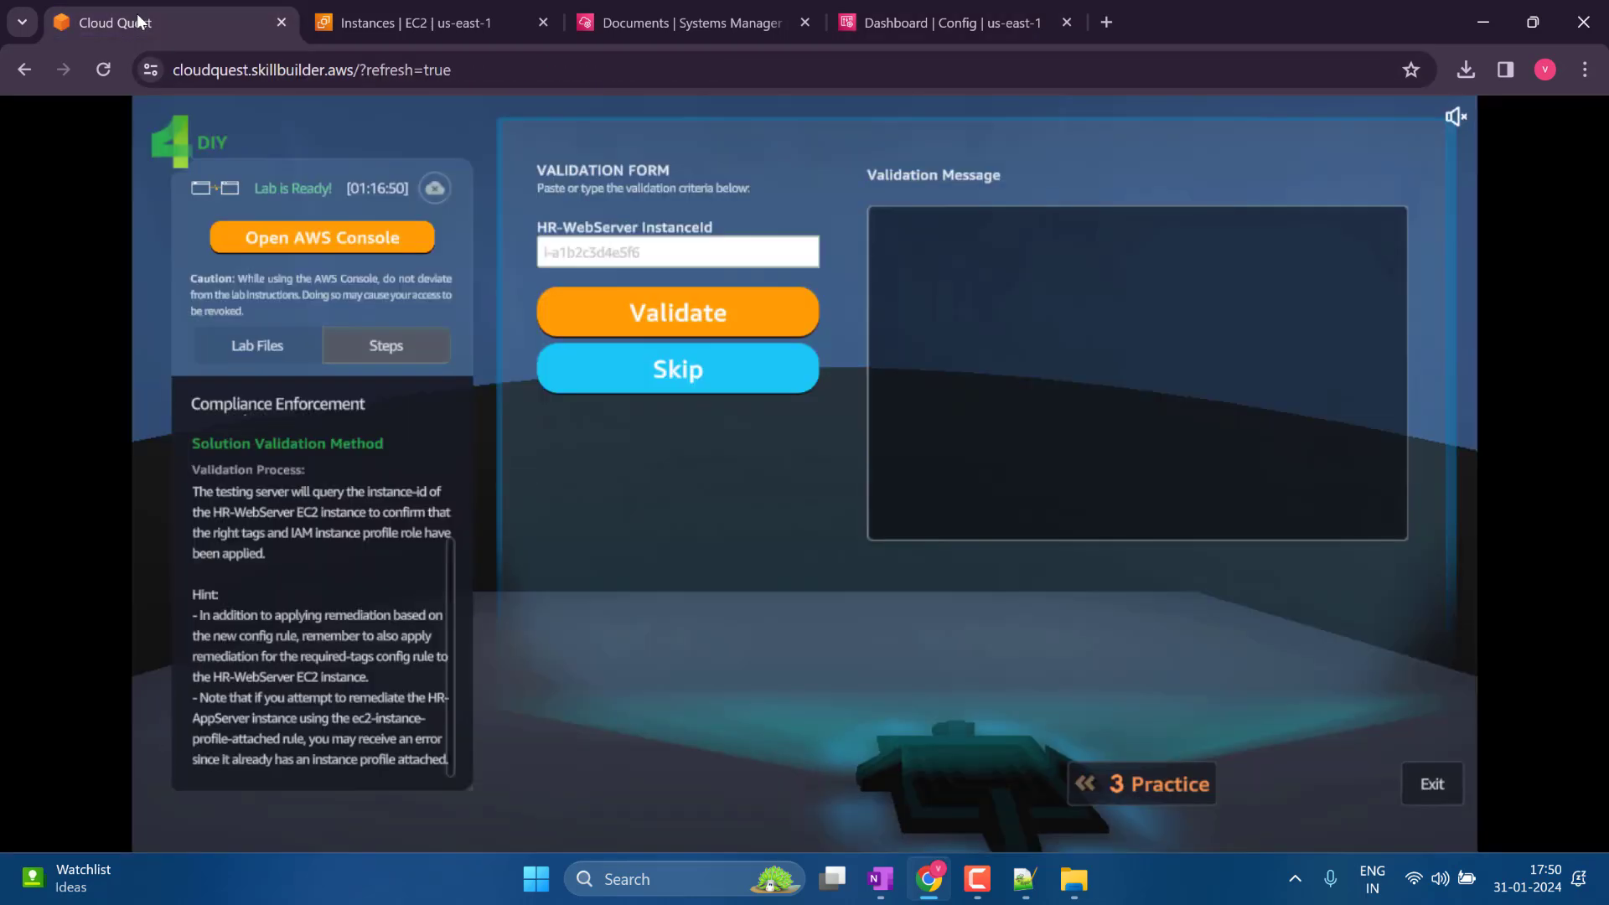
left_click(565, 253)
left_click(451, 31)
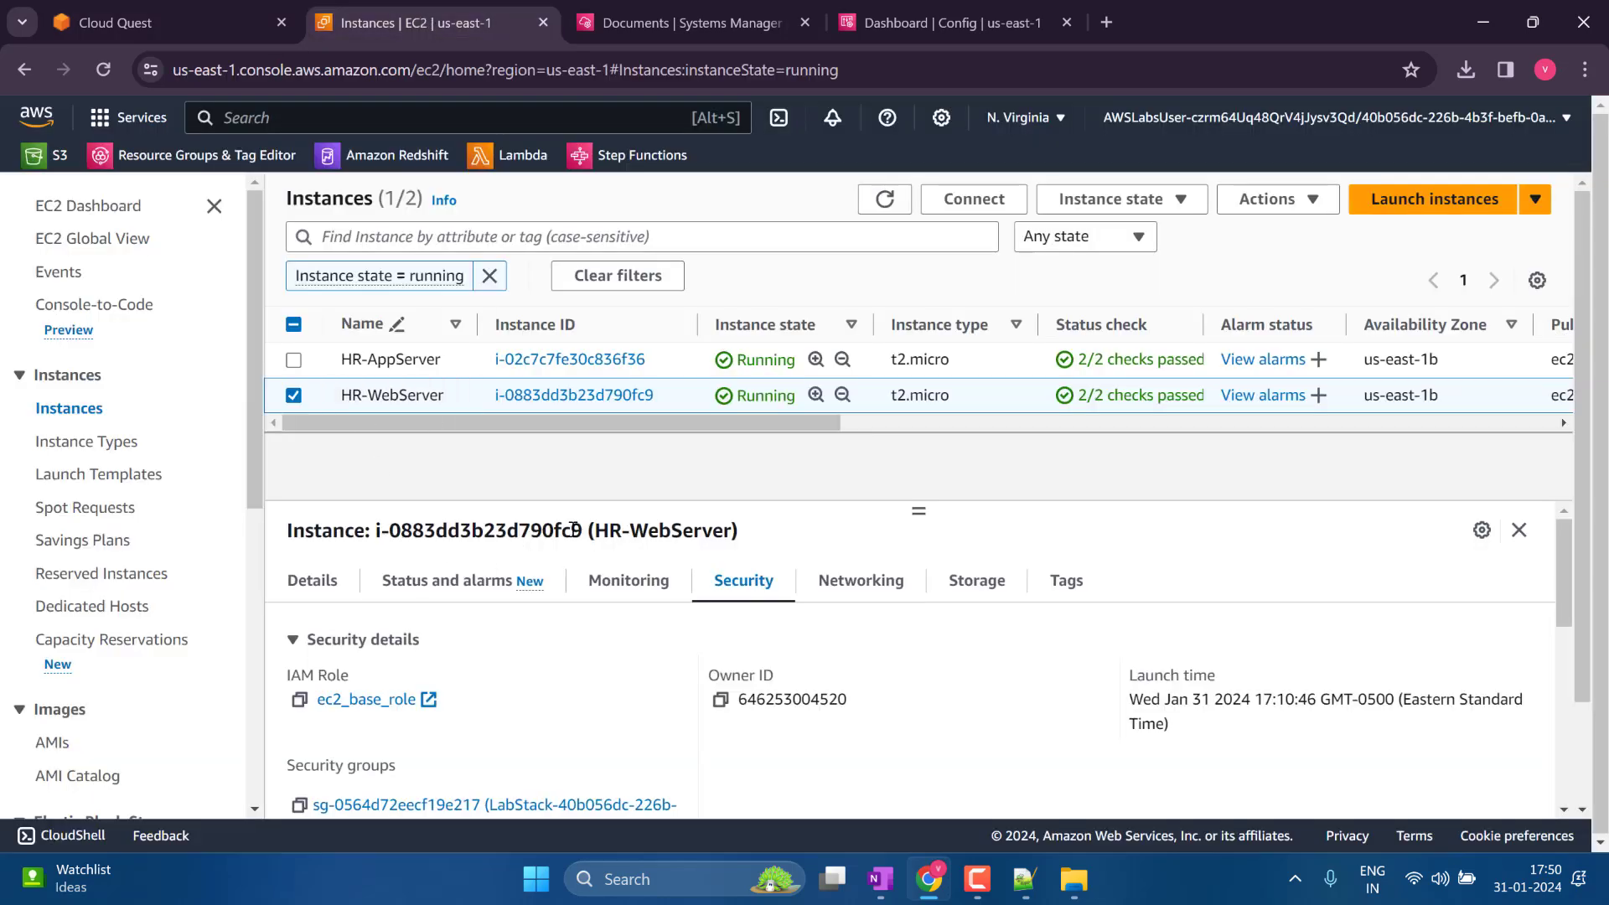
left_click_drag(582, 530, 378, 526)
right_click(416, 530)
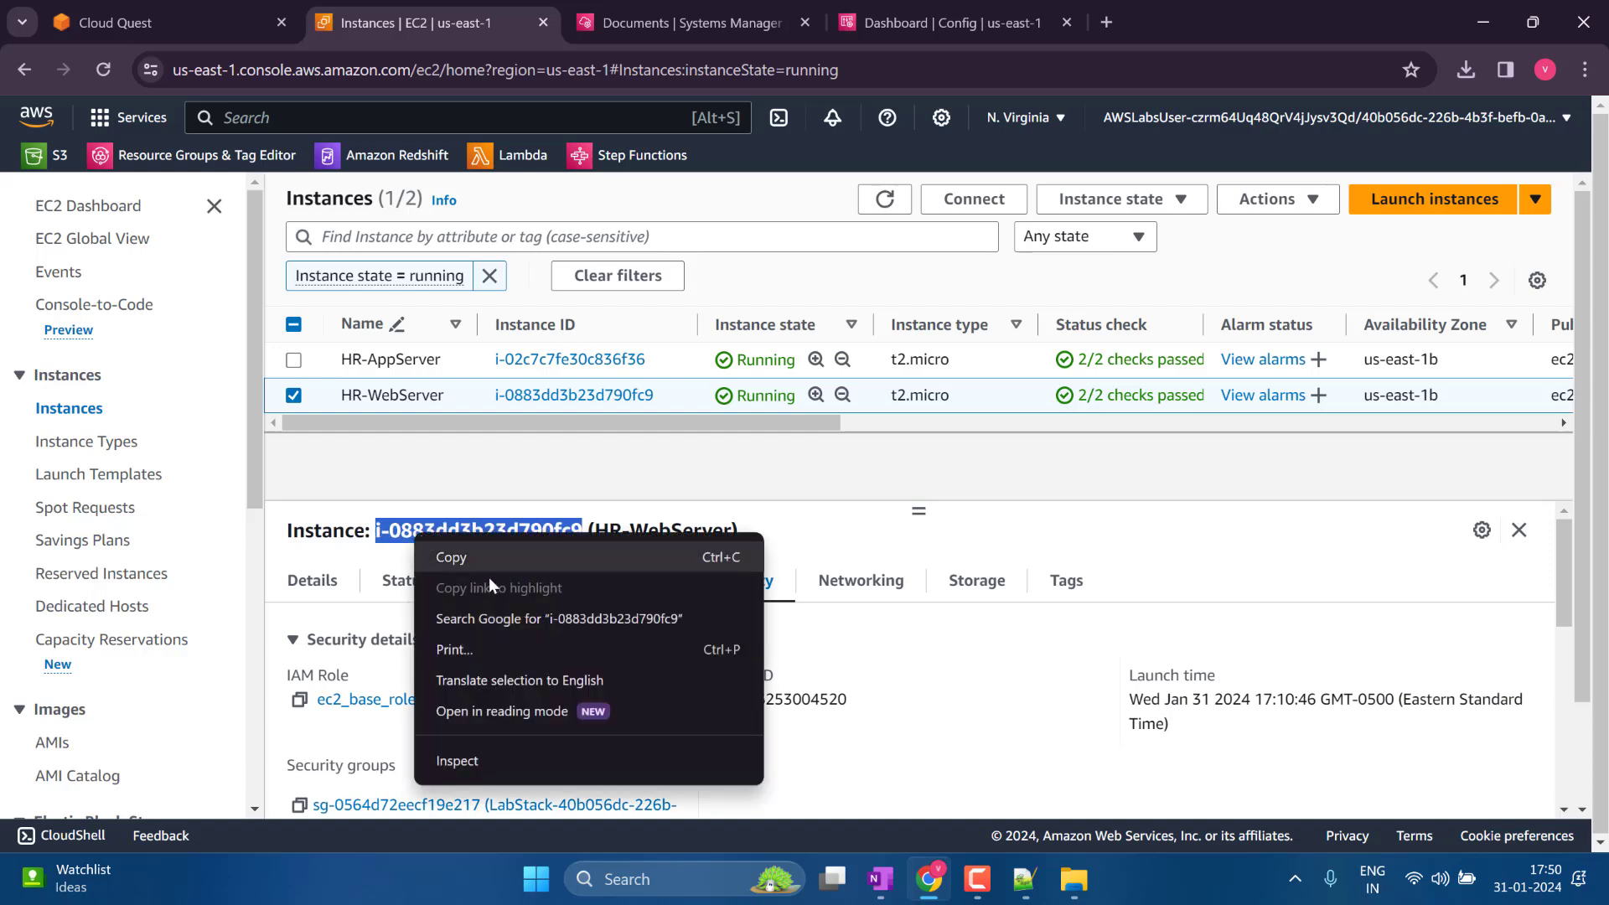
left_click(453, 556)
left_click(167, 22)
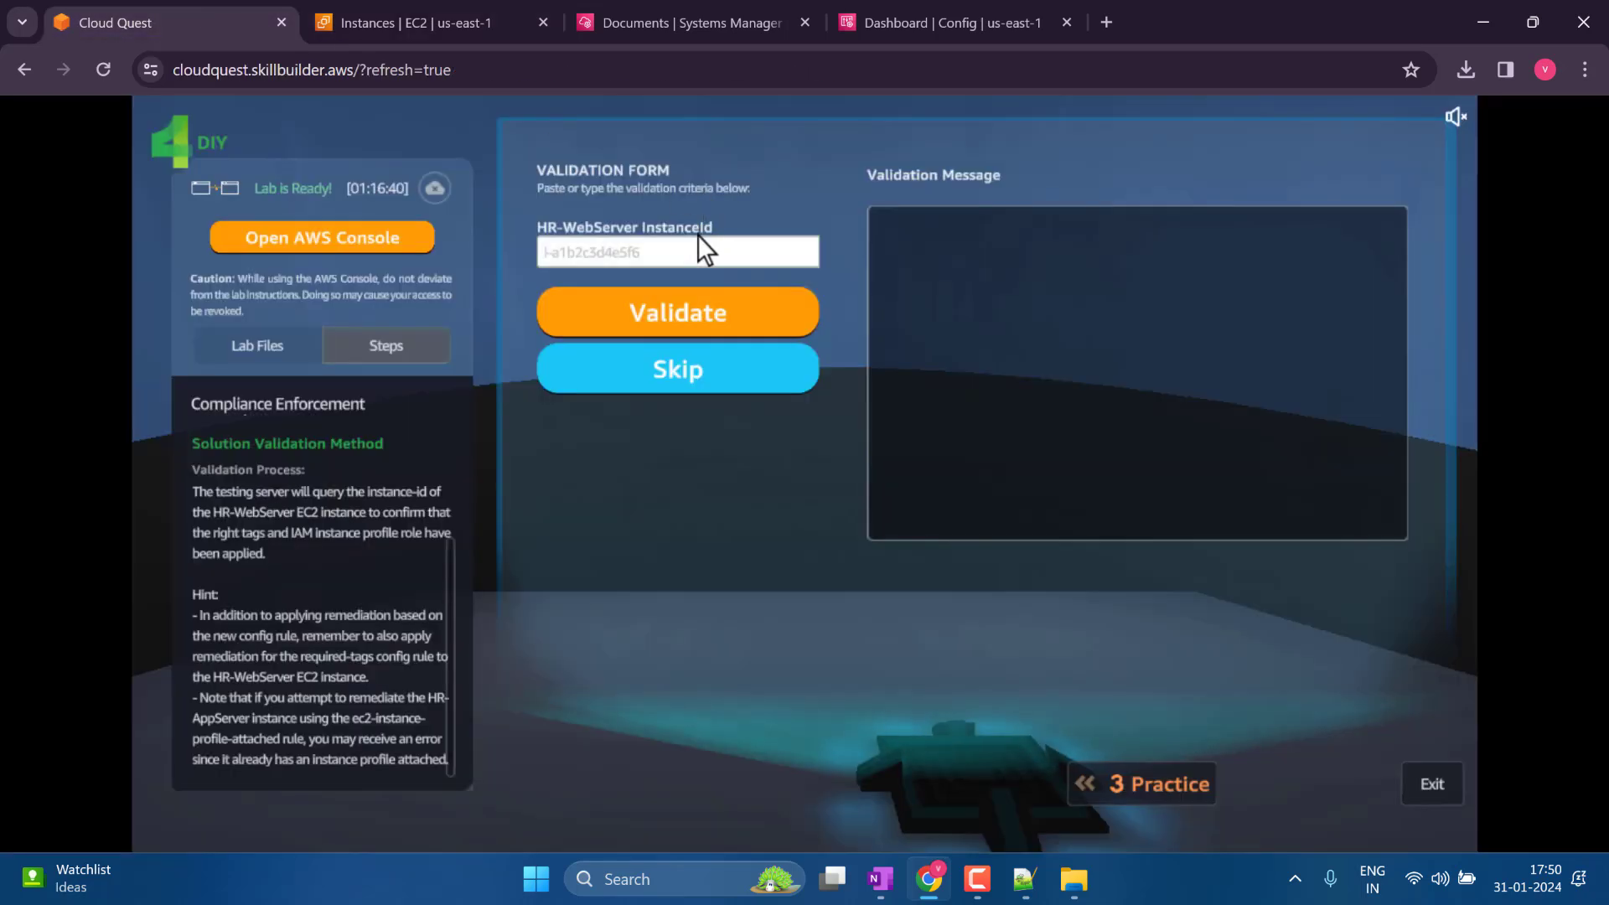
left_click(661, 252)
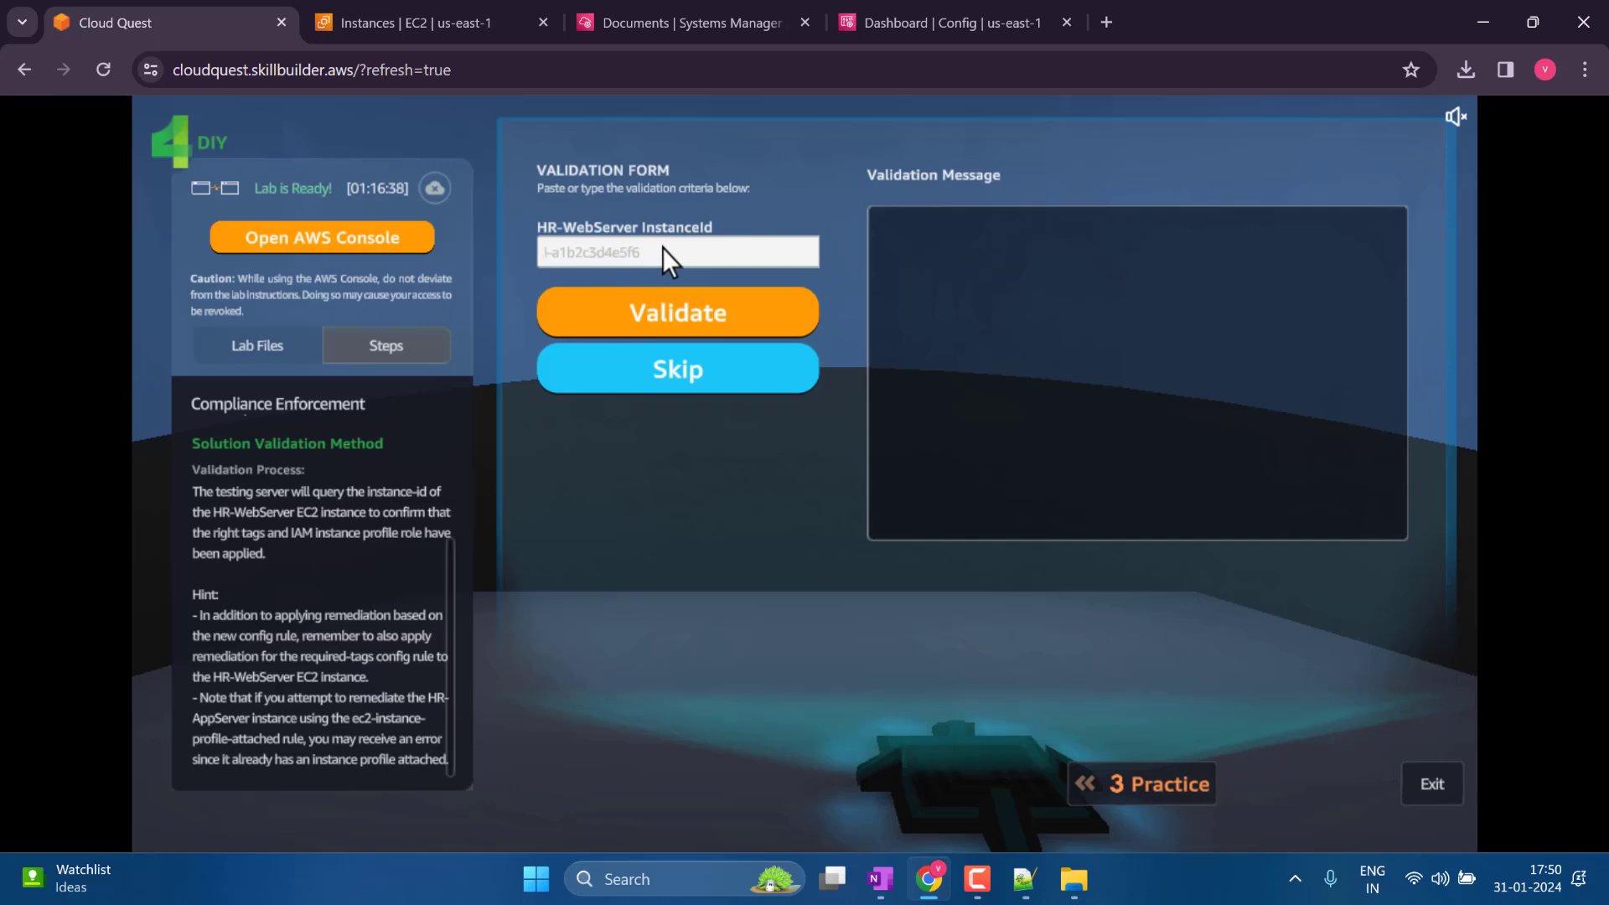
key("ctrl+v")
Return to the AWS Config dashboard, reload it and review the compliance status and resource inventory.
left_click(515, 23)
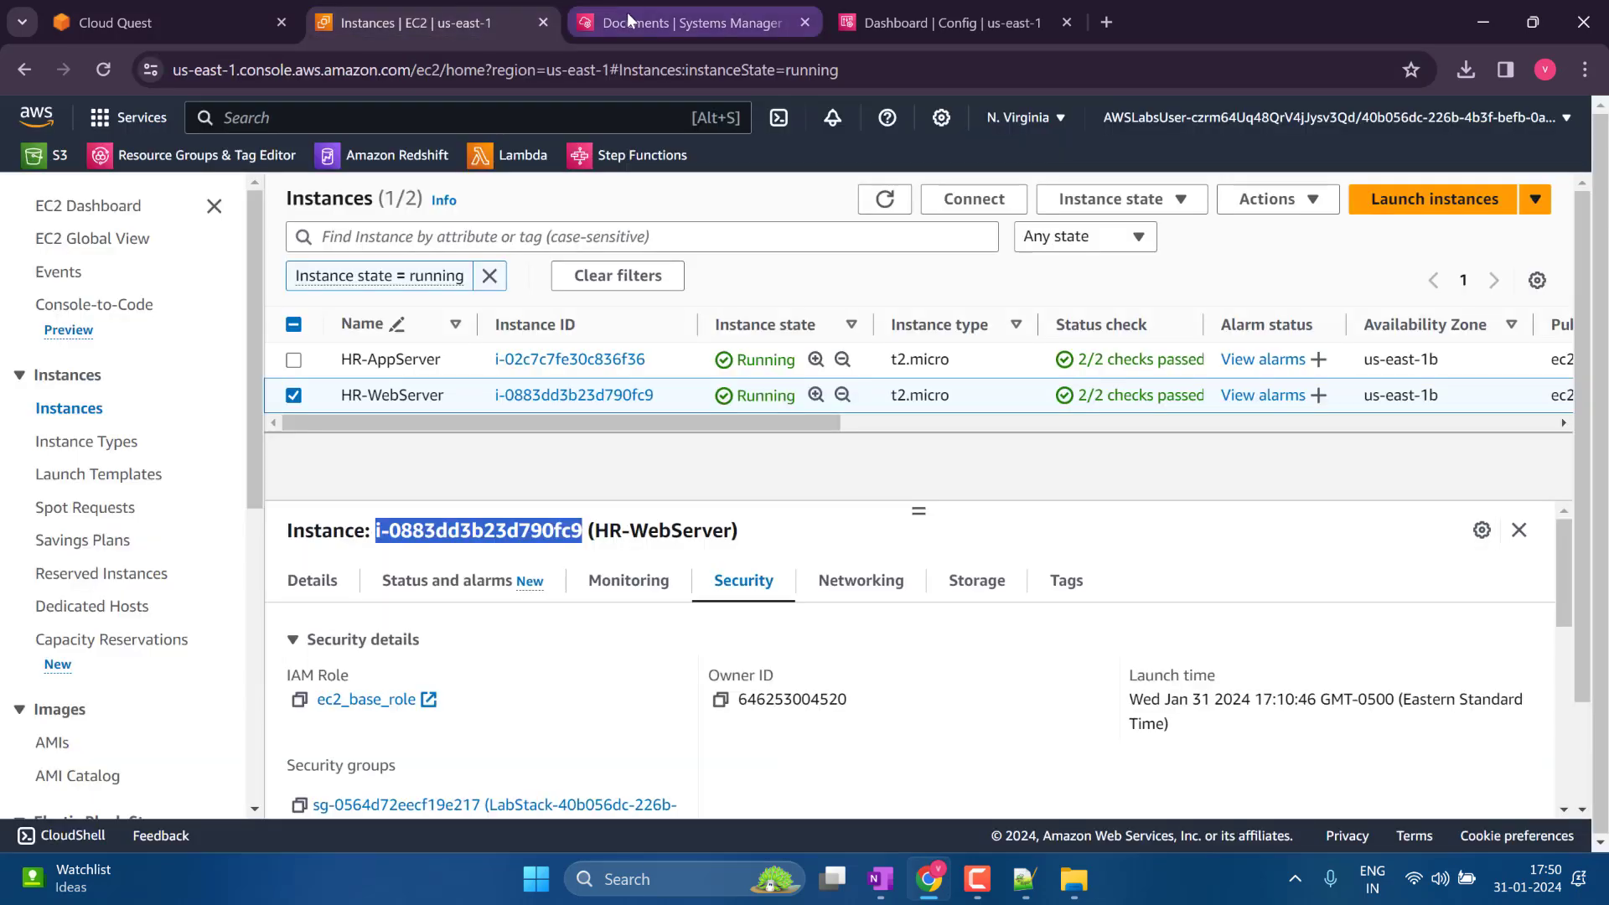
left_click(624, 23)
left_click(949, 25)
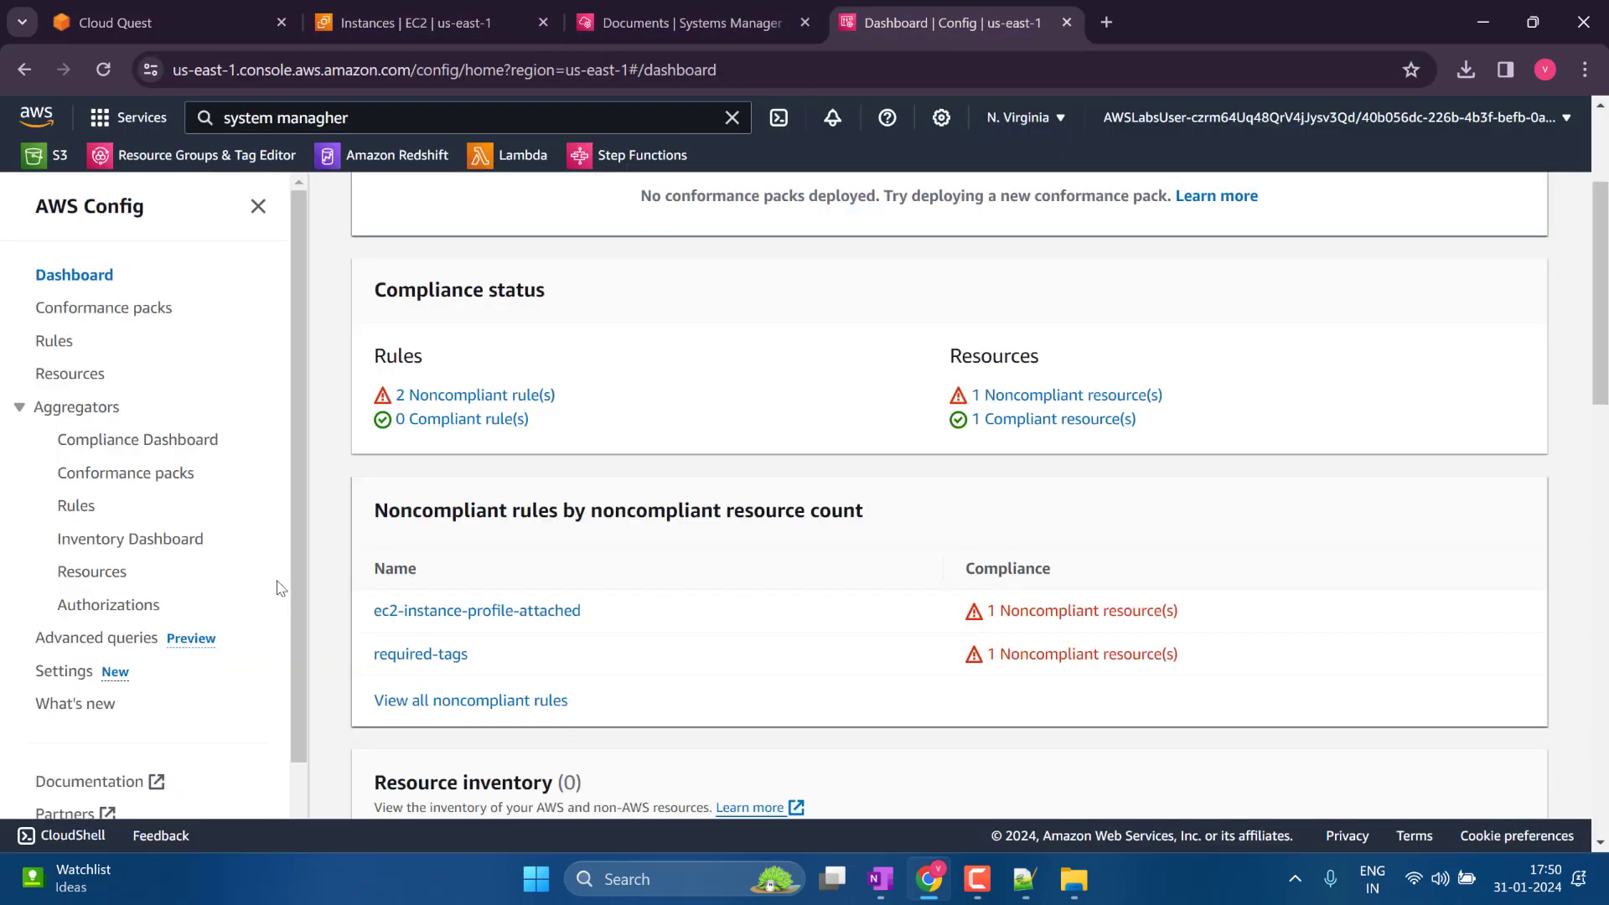
scroll(374, 546, "up", 3)
scroll(374, 531, "down", 8)
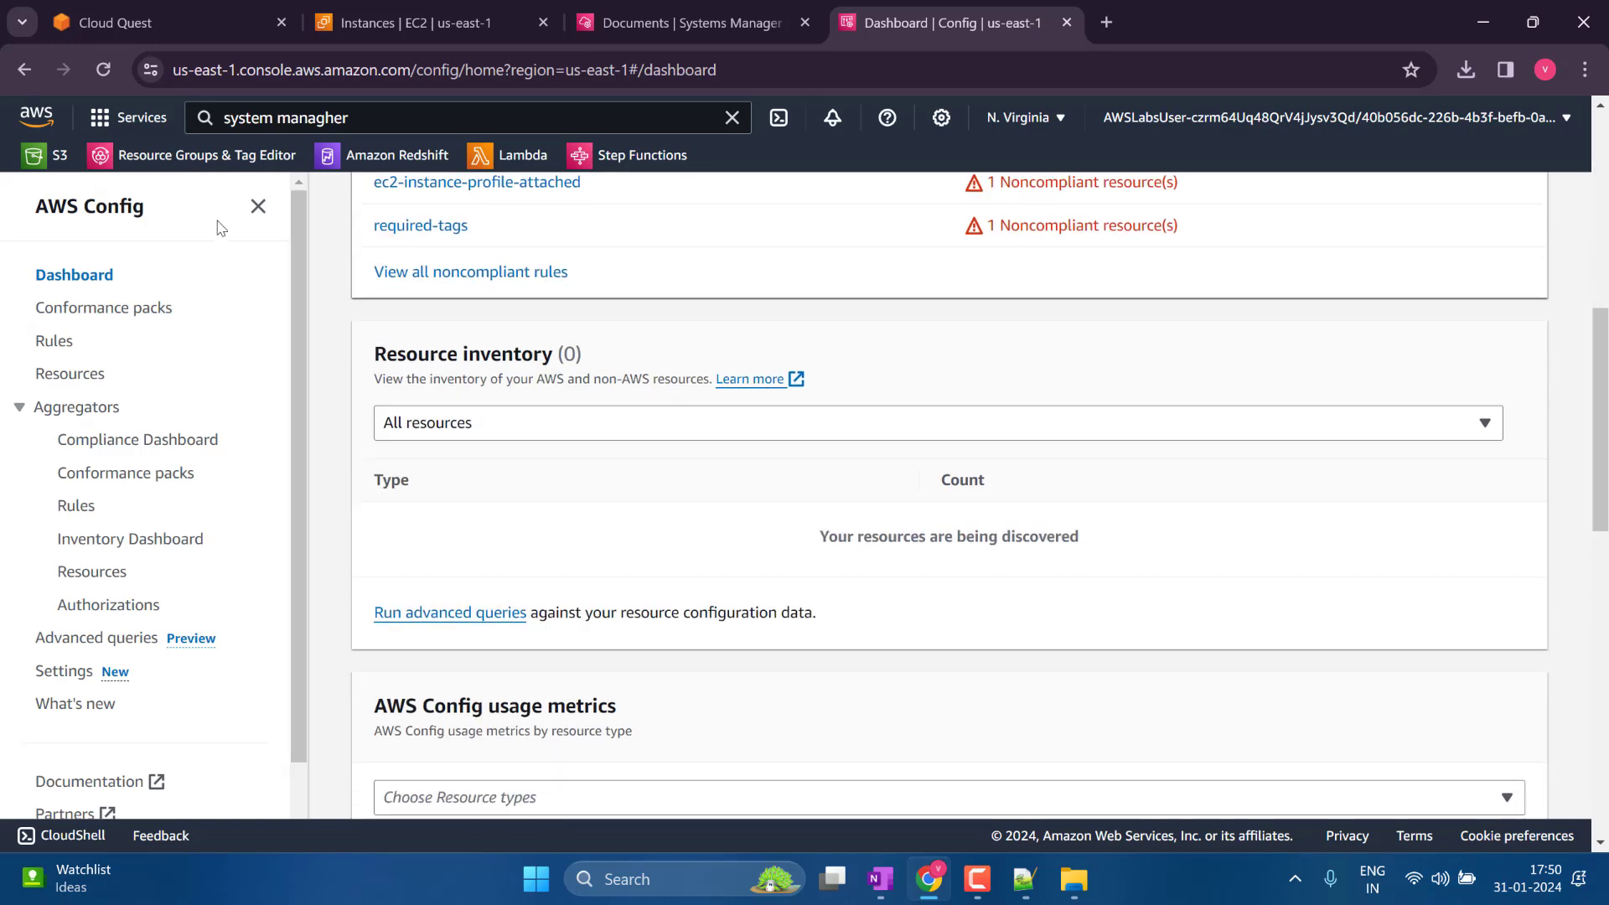
left_click(104, 70)
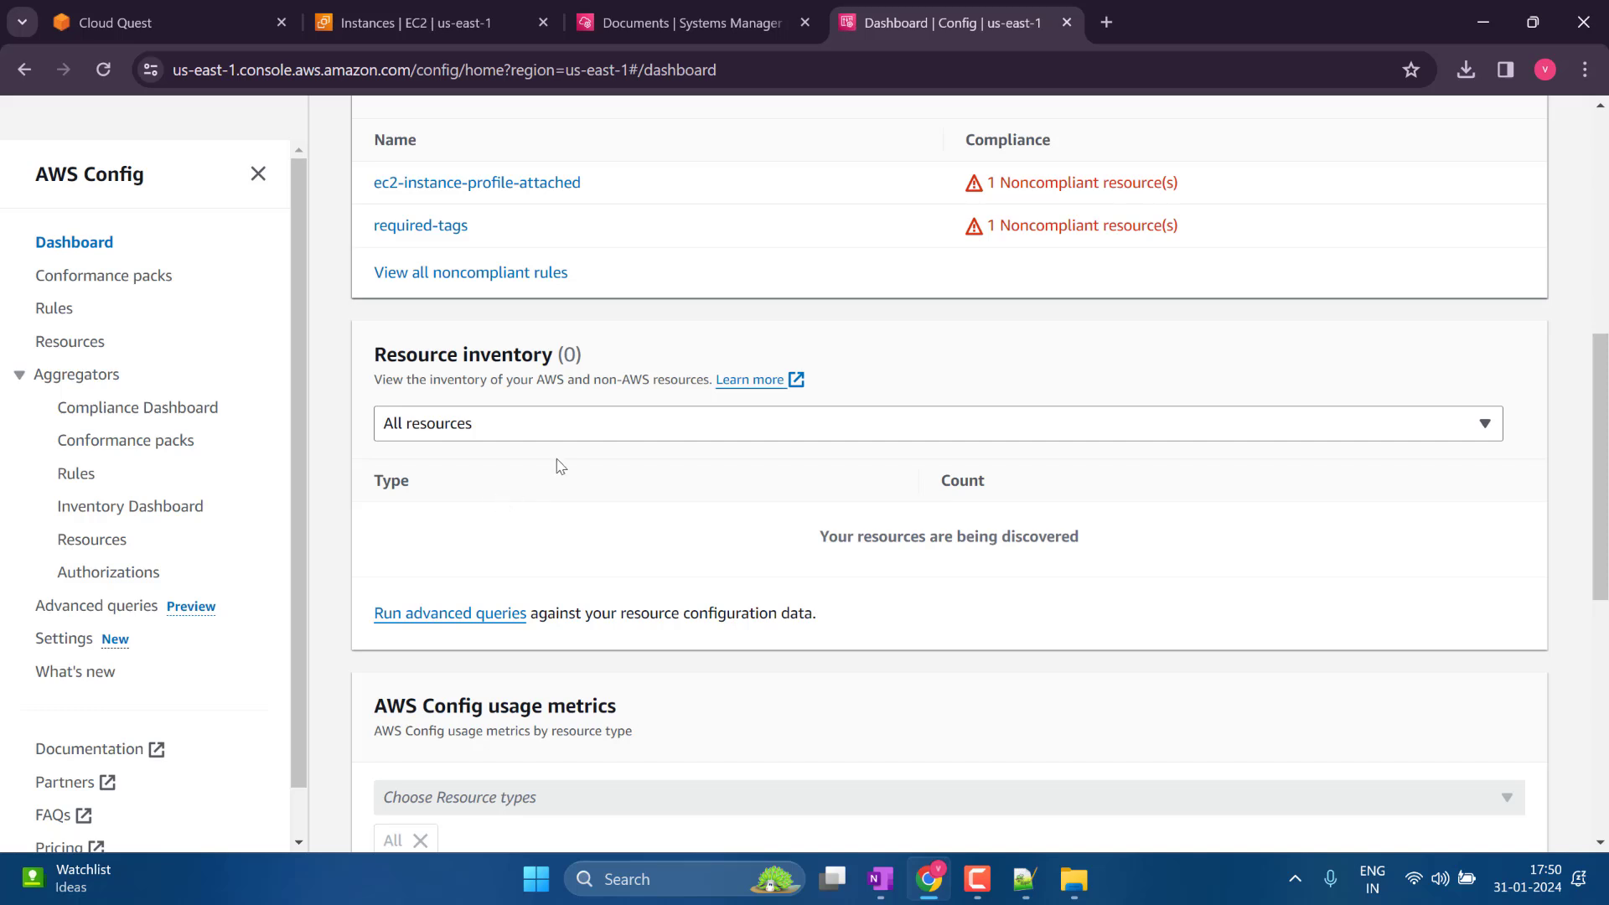
scroll(560, 466, "up", 5)
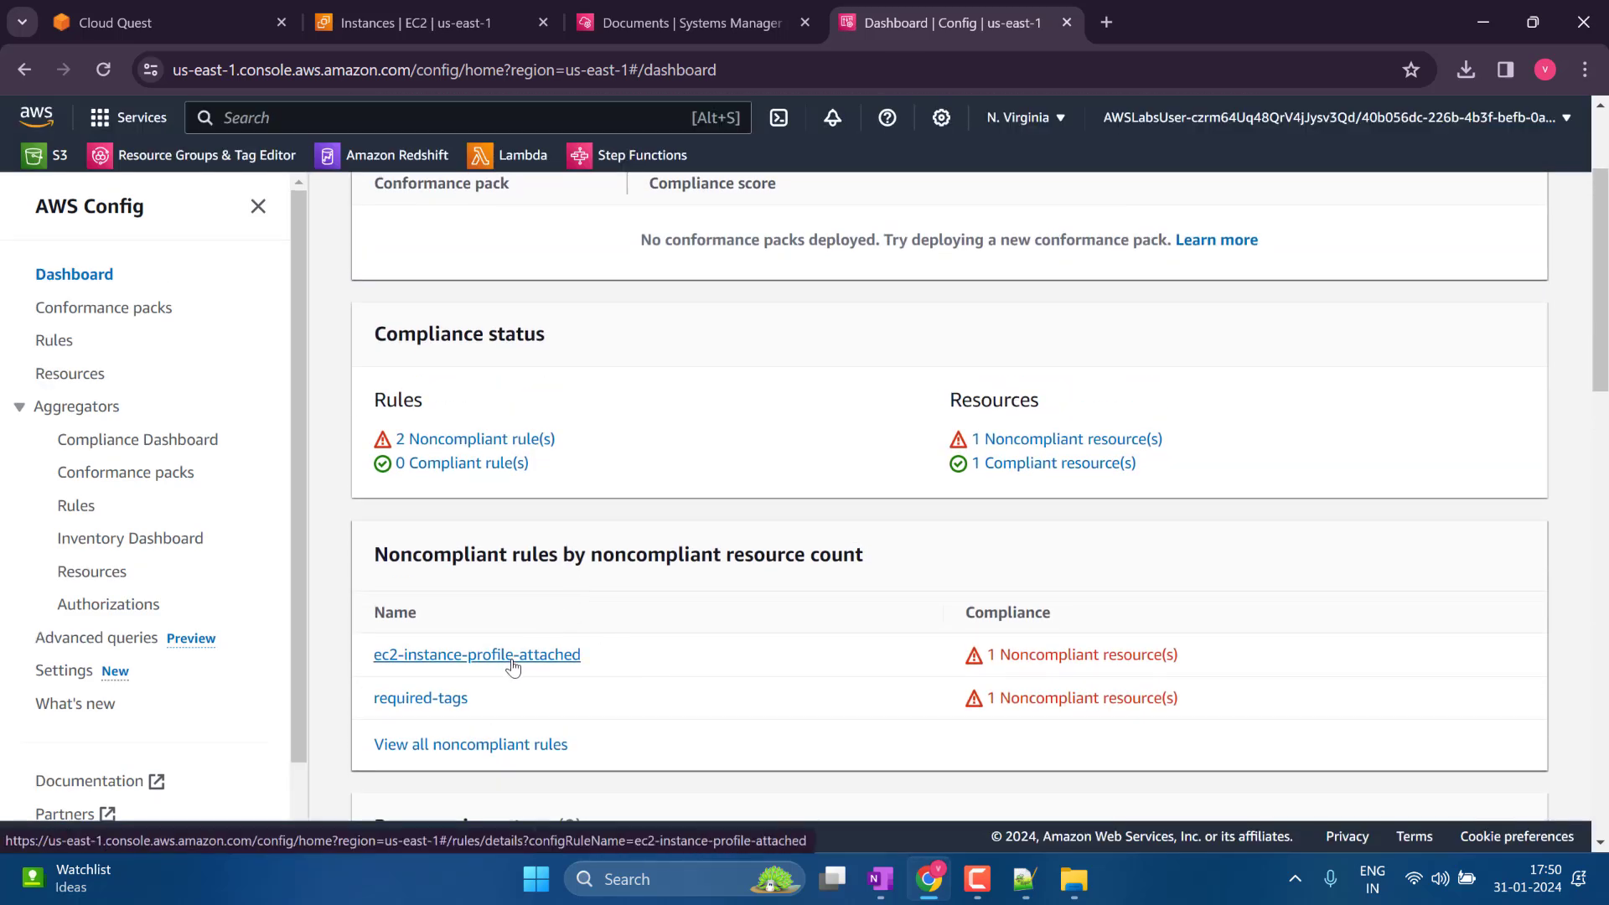
Open the ec2-instance-profile-attached rule and refresh its noncompliant resources in scope.
left_click(513, 666)
scroll(704, 562, "down", 5)
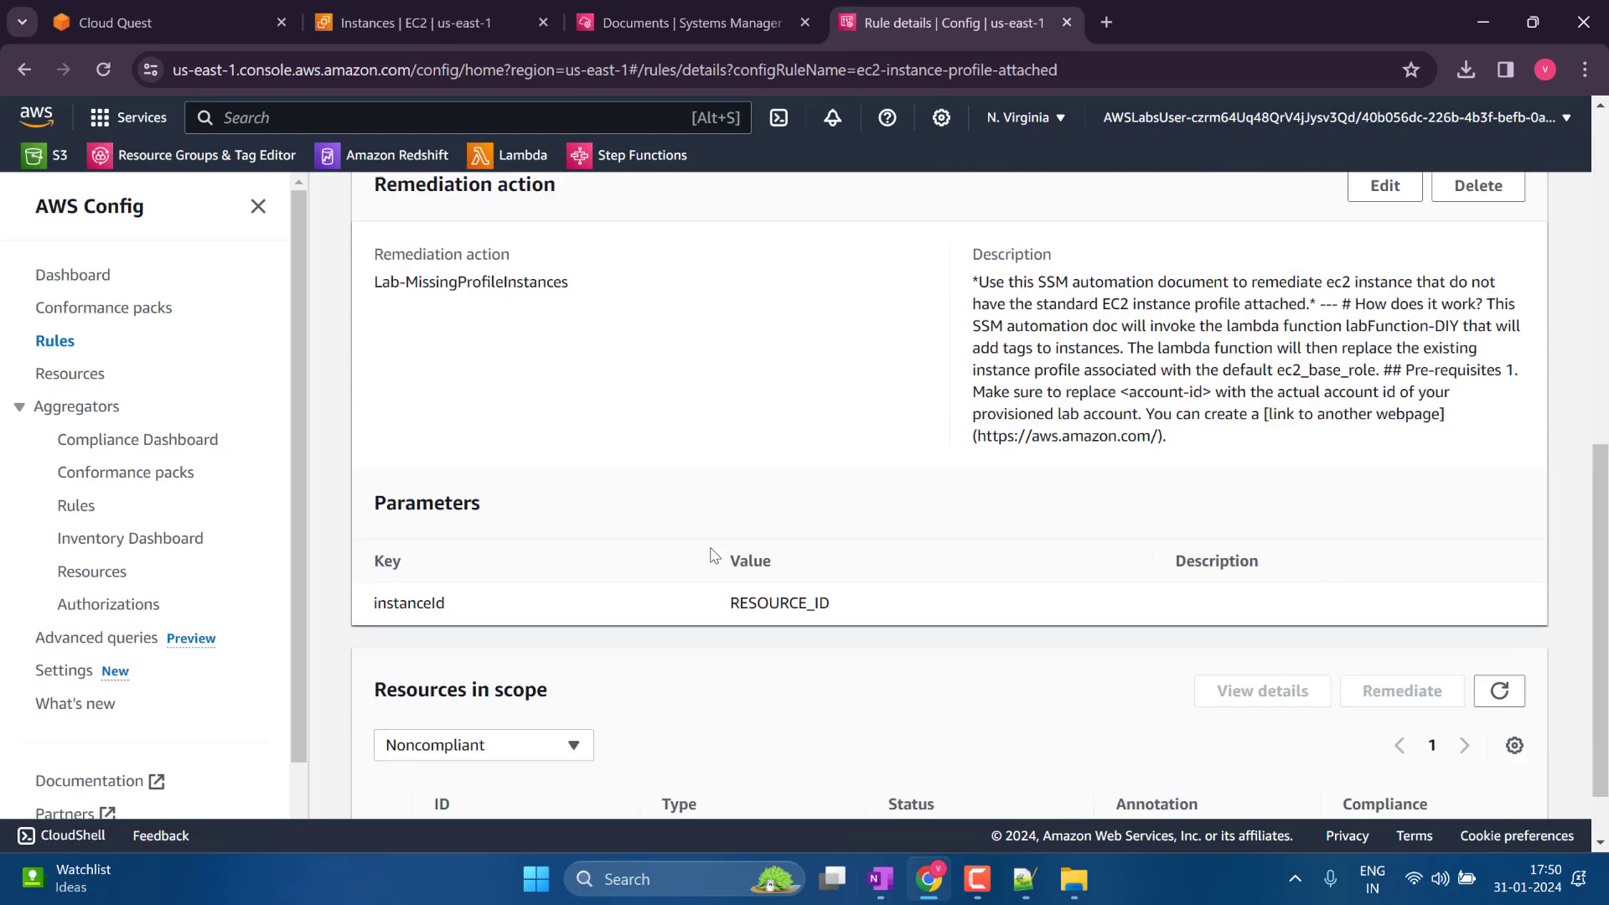
scroll(713, 554, "down", 1)
left_click(1499, 619)
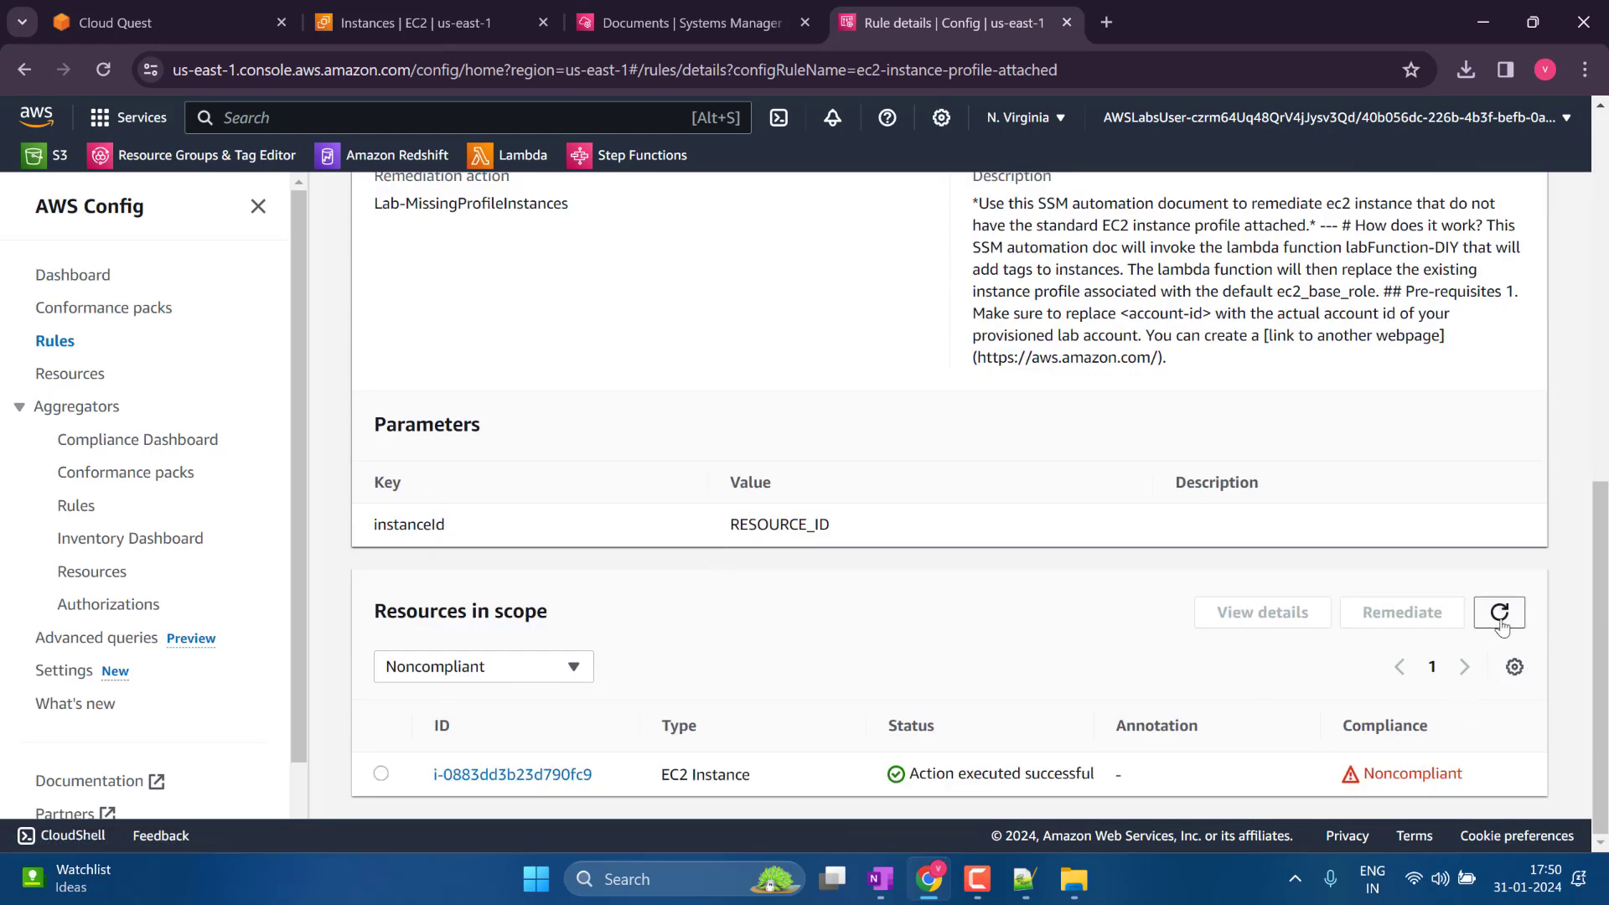
left_click(1500, 617)
left_click(1498, 616)
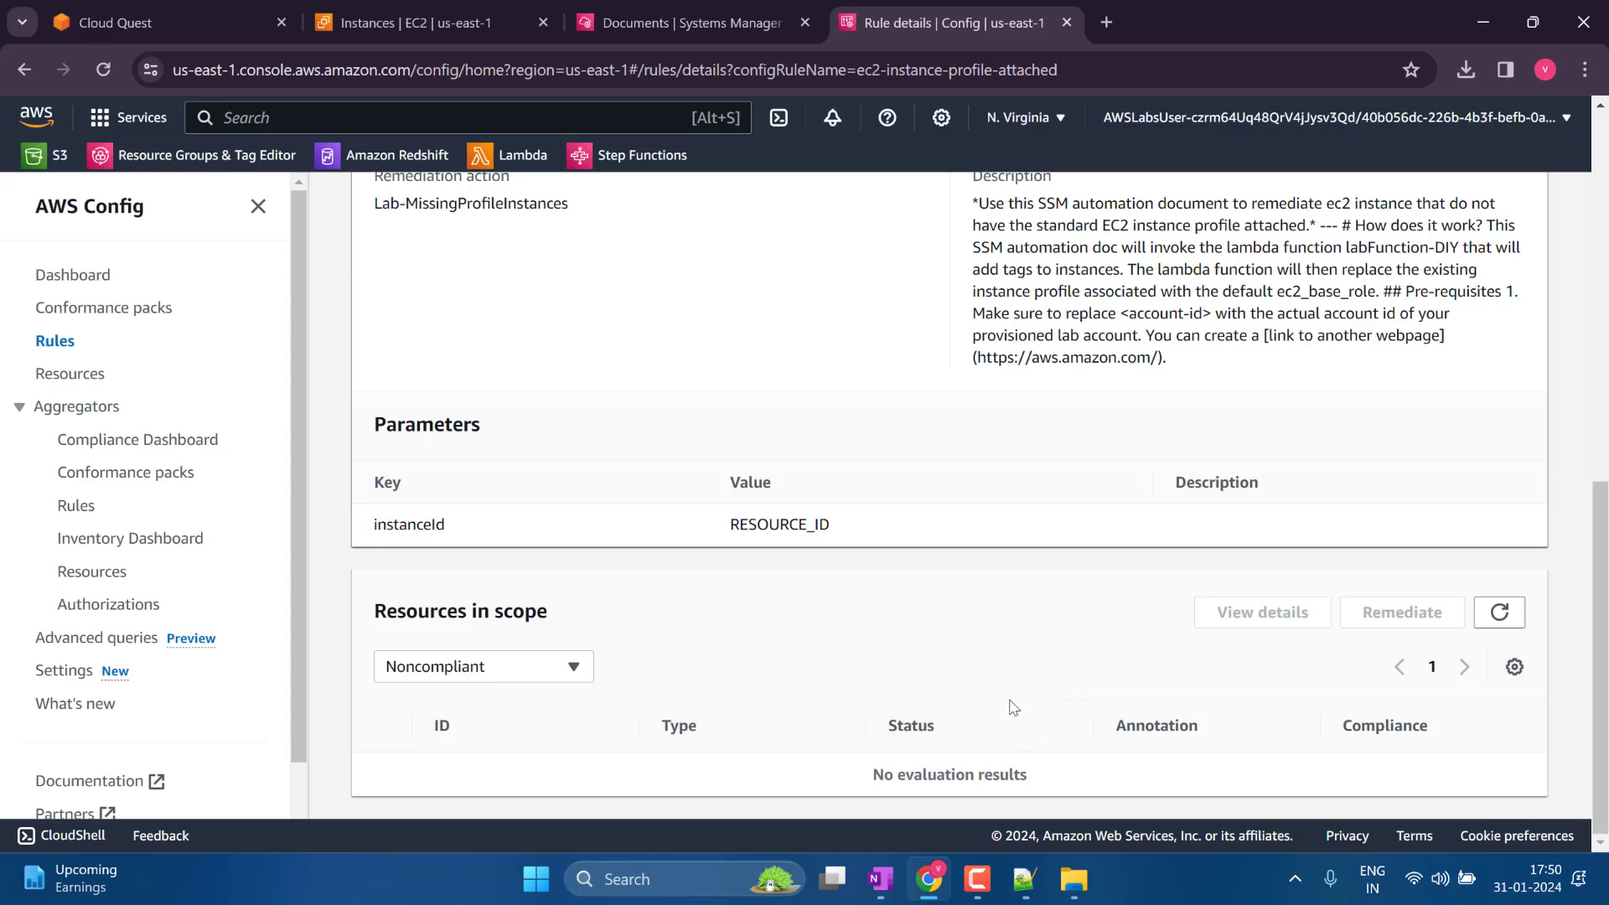
Check the dashboard's compliance status and noncompliant rules, and filter the Config rules list by Compliant.
scroll(596, 341, "up", 10)
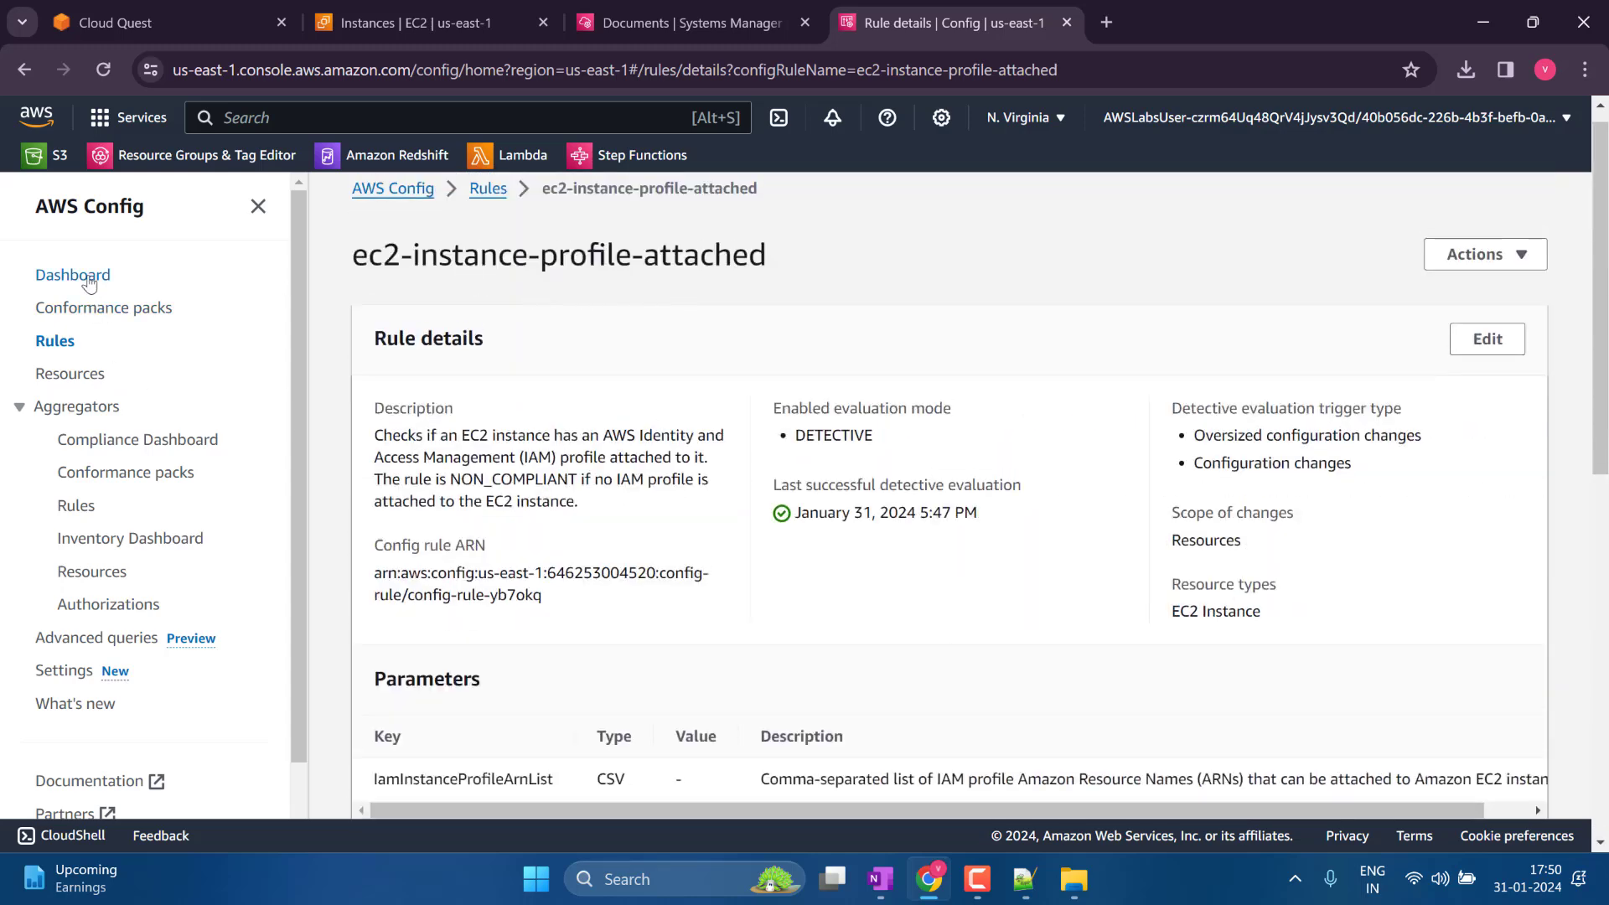
left_click(83, 278)
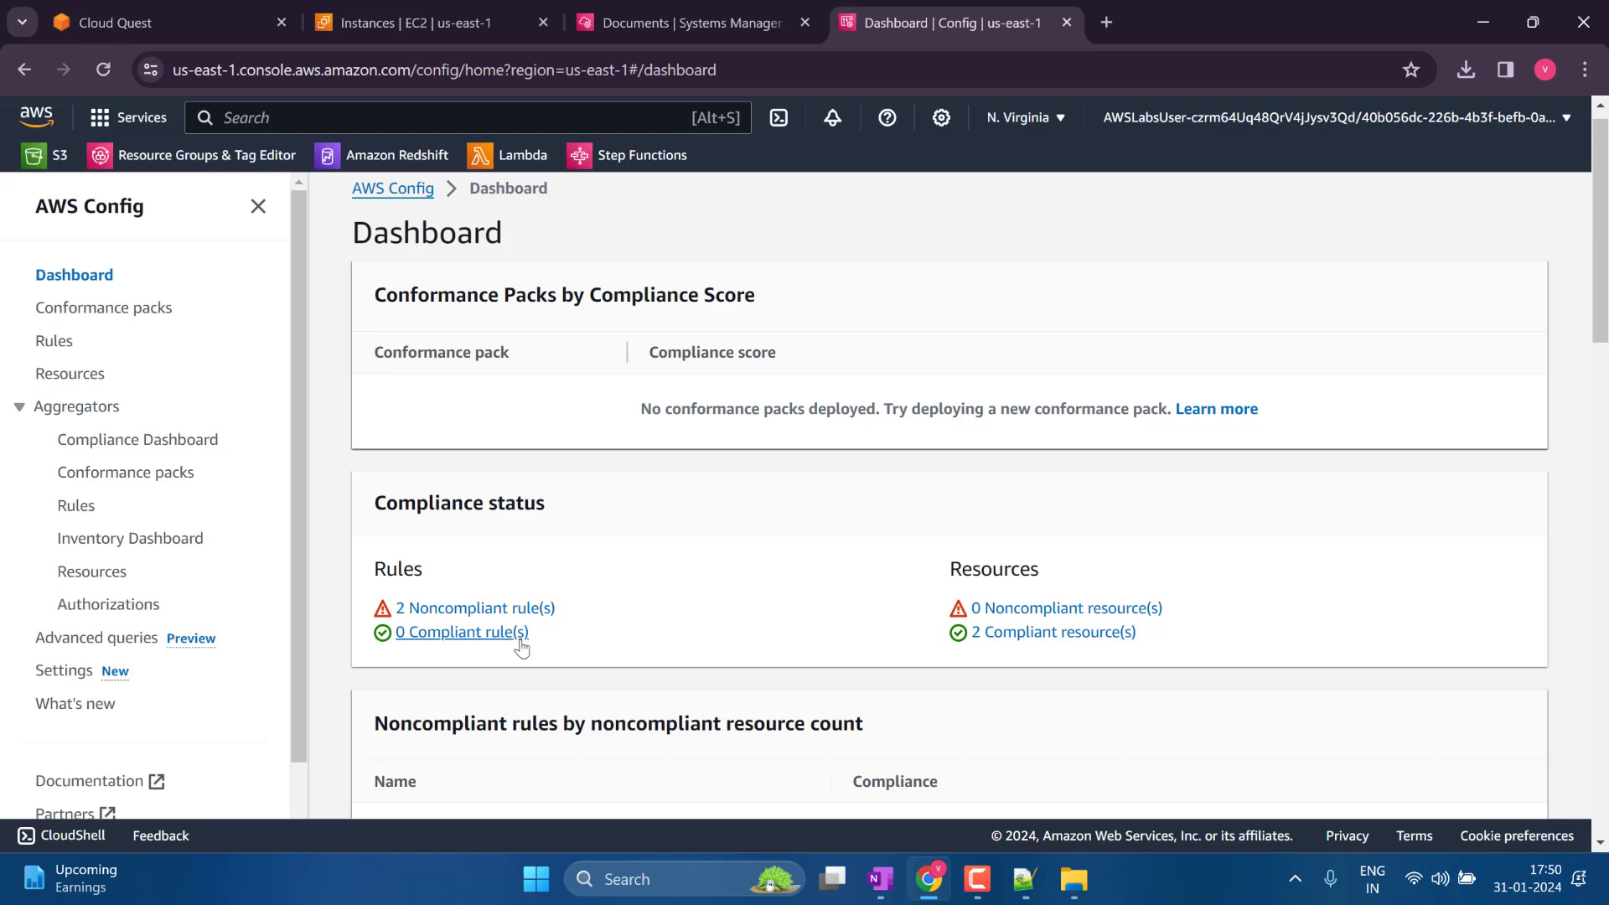
left_click(473, 609)
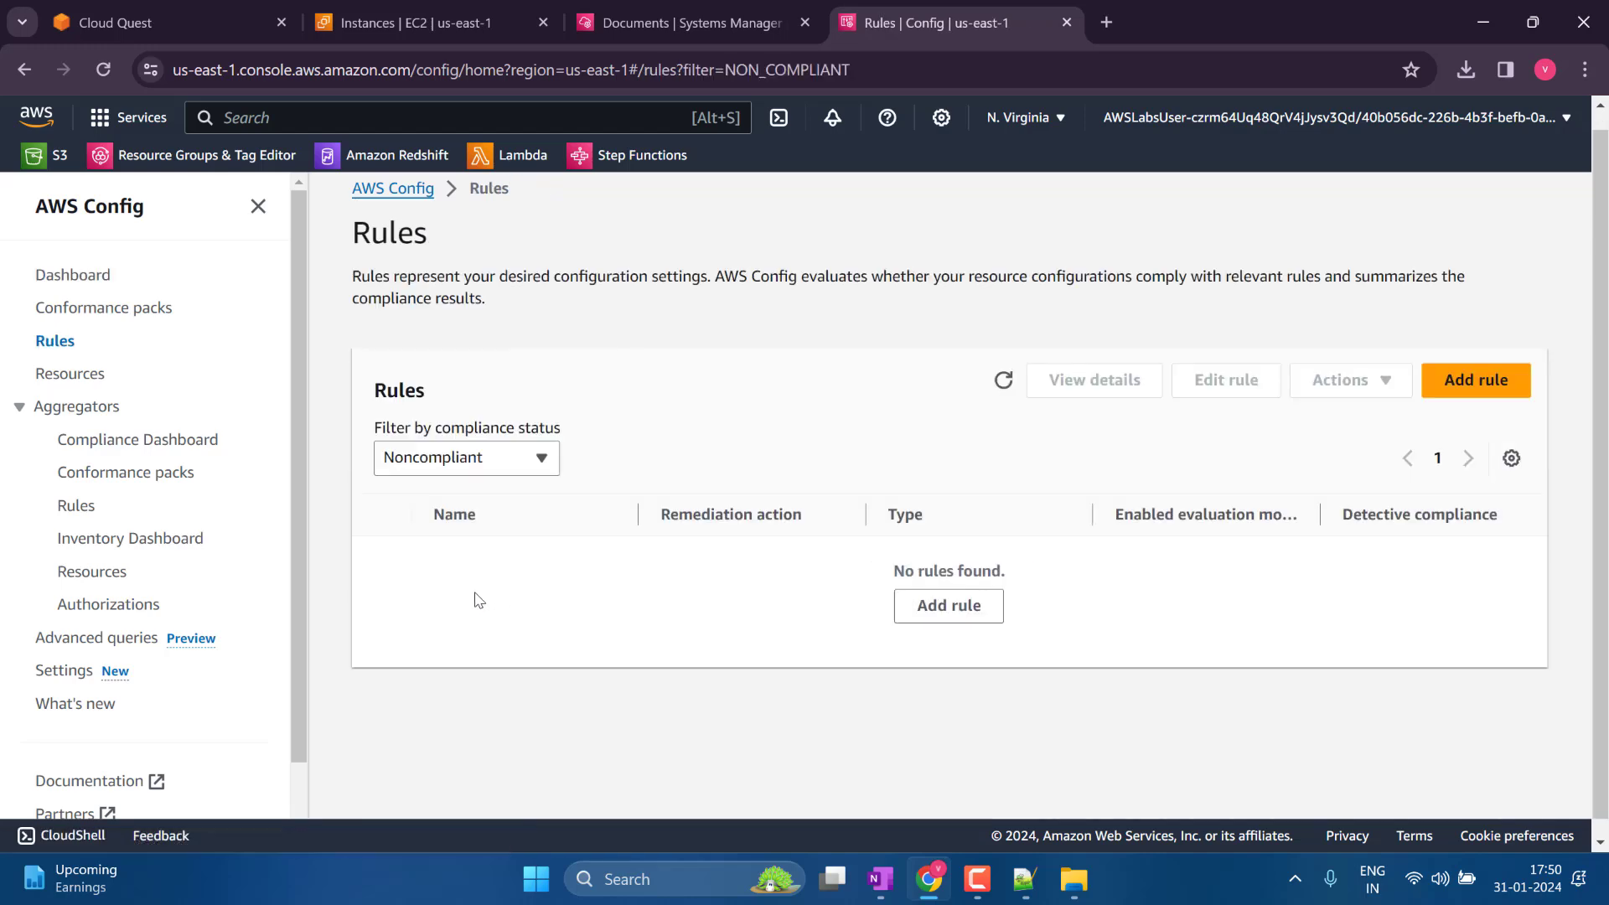
left_click(1005, 381)
left_click(55, 344)
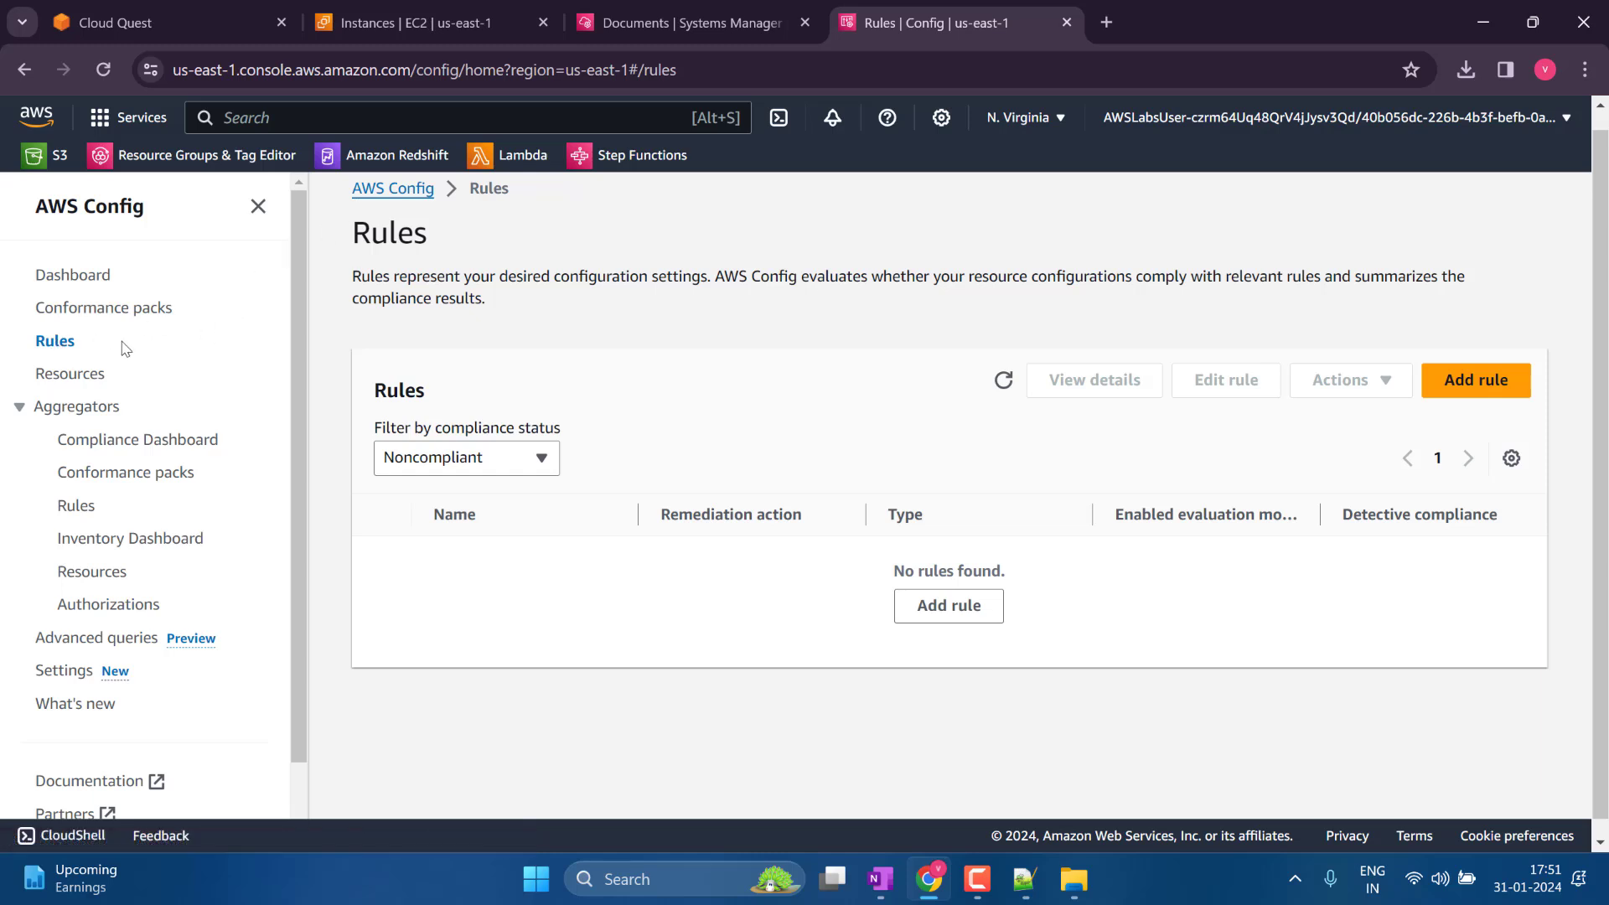
left_click(501, 465)
left_click(444, 524)
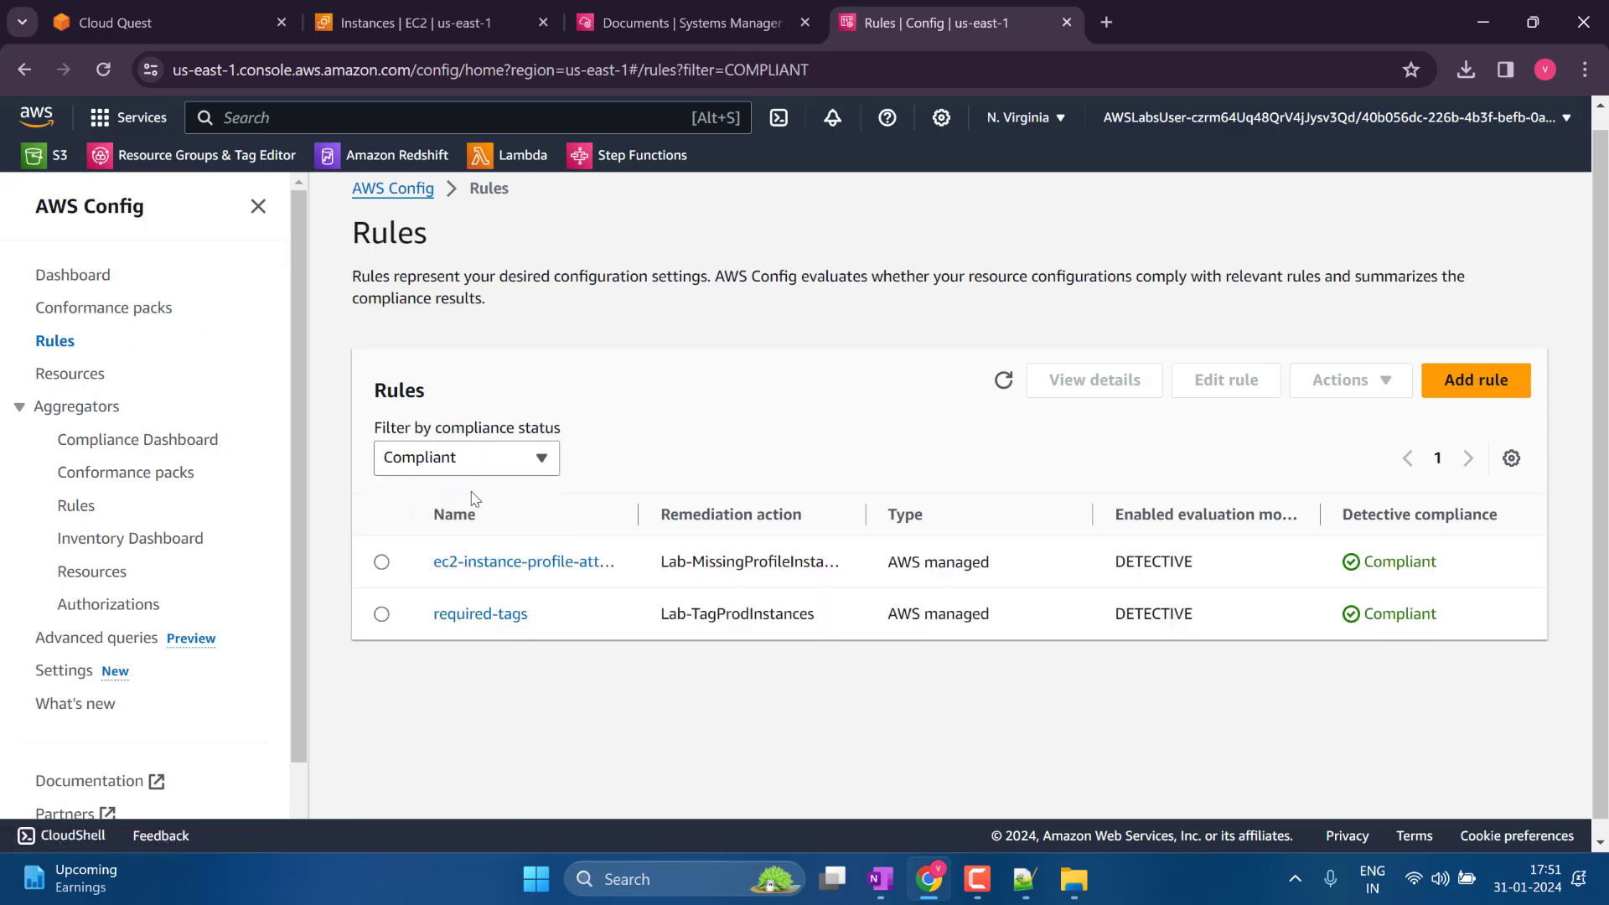
Validate the DIY solution in Cloud Quest with the entered instance ID and show the page in full screen.
left_click(400, 5)
left_click(211, 5)
left_click(678, 312)
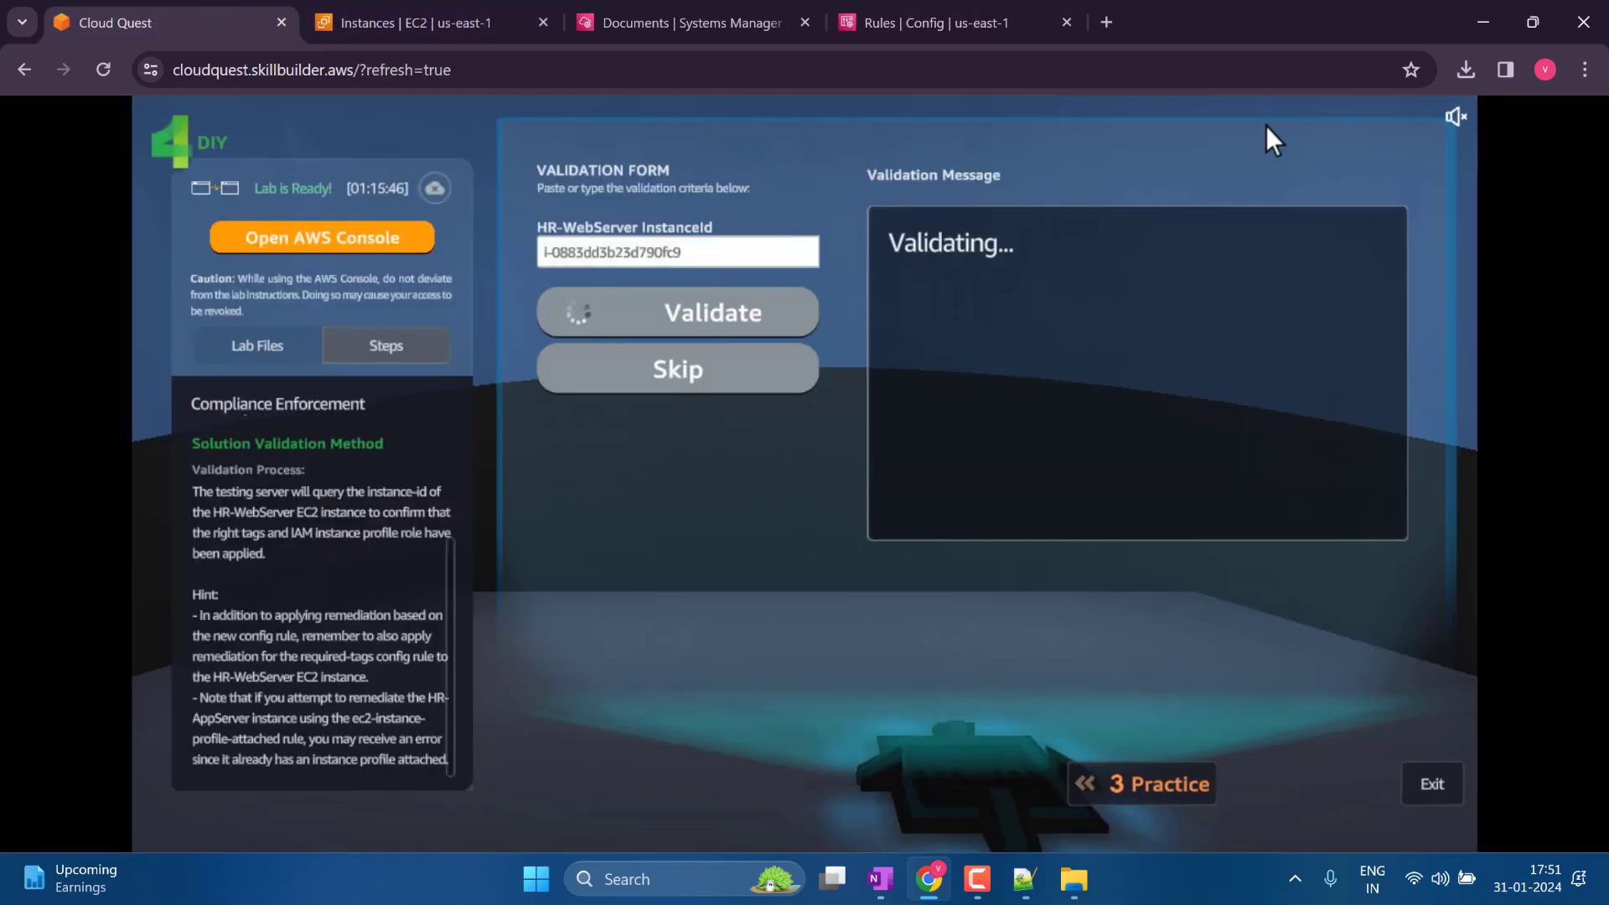
left_click(1584, 69)
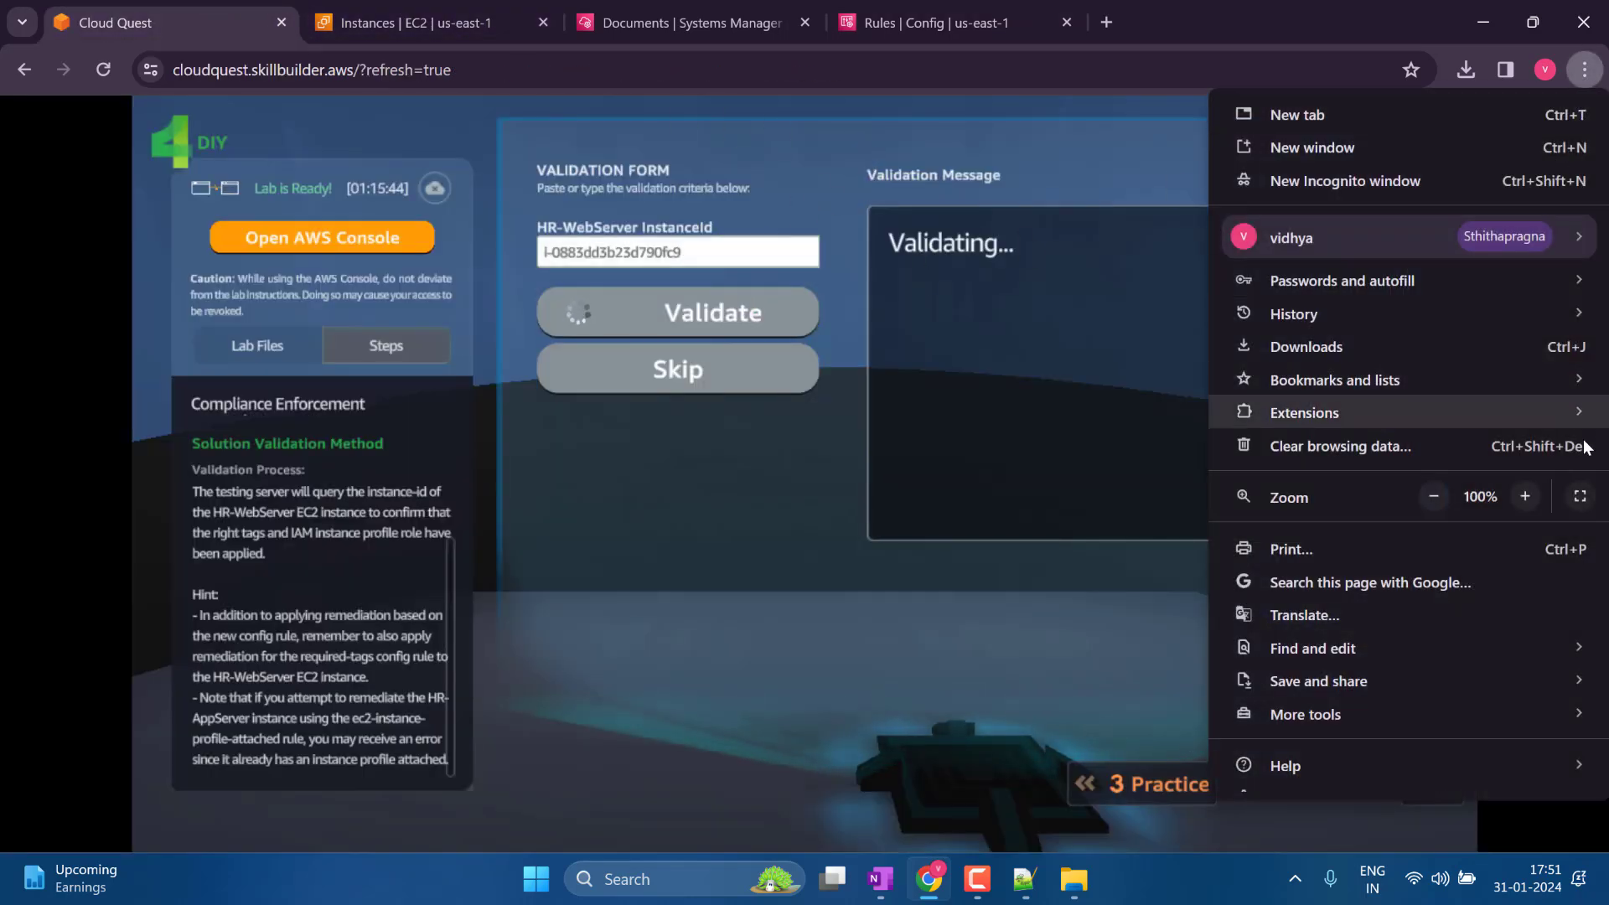
left_click(1579, 490)
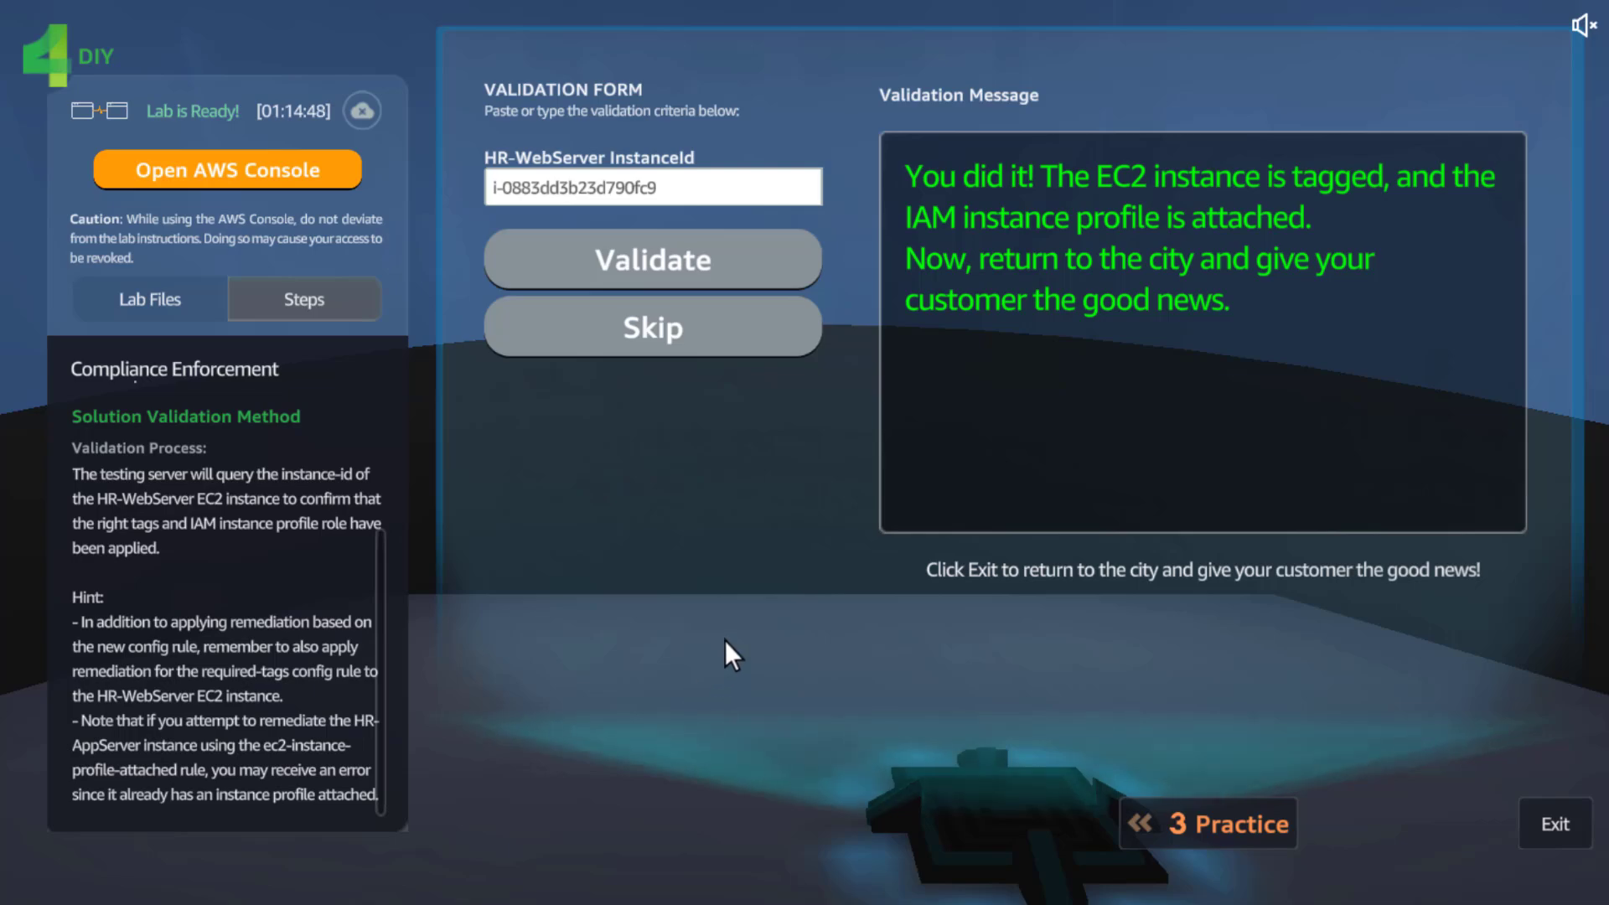
Exit the lab to the city, talk to the waiting customer and collect the red-tree treehouse reward.
left_click(1552, 829)
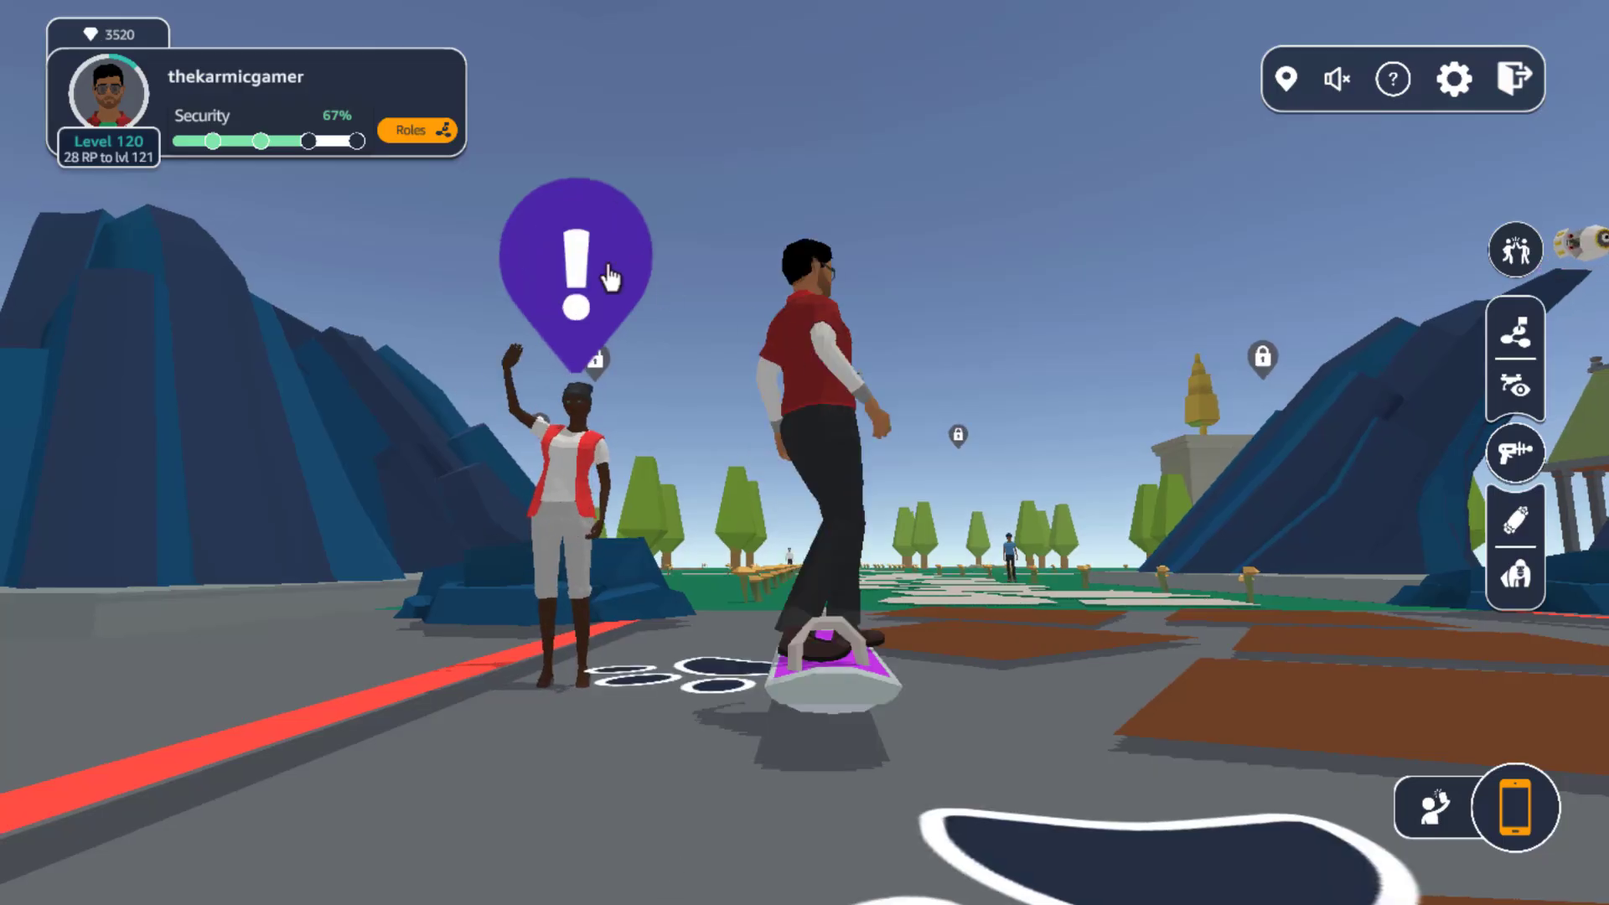
left_click(597, 267)
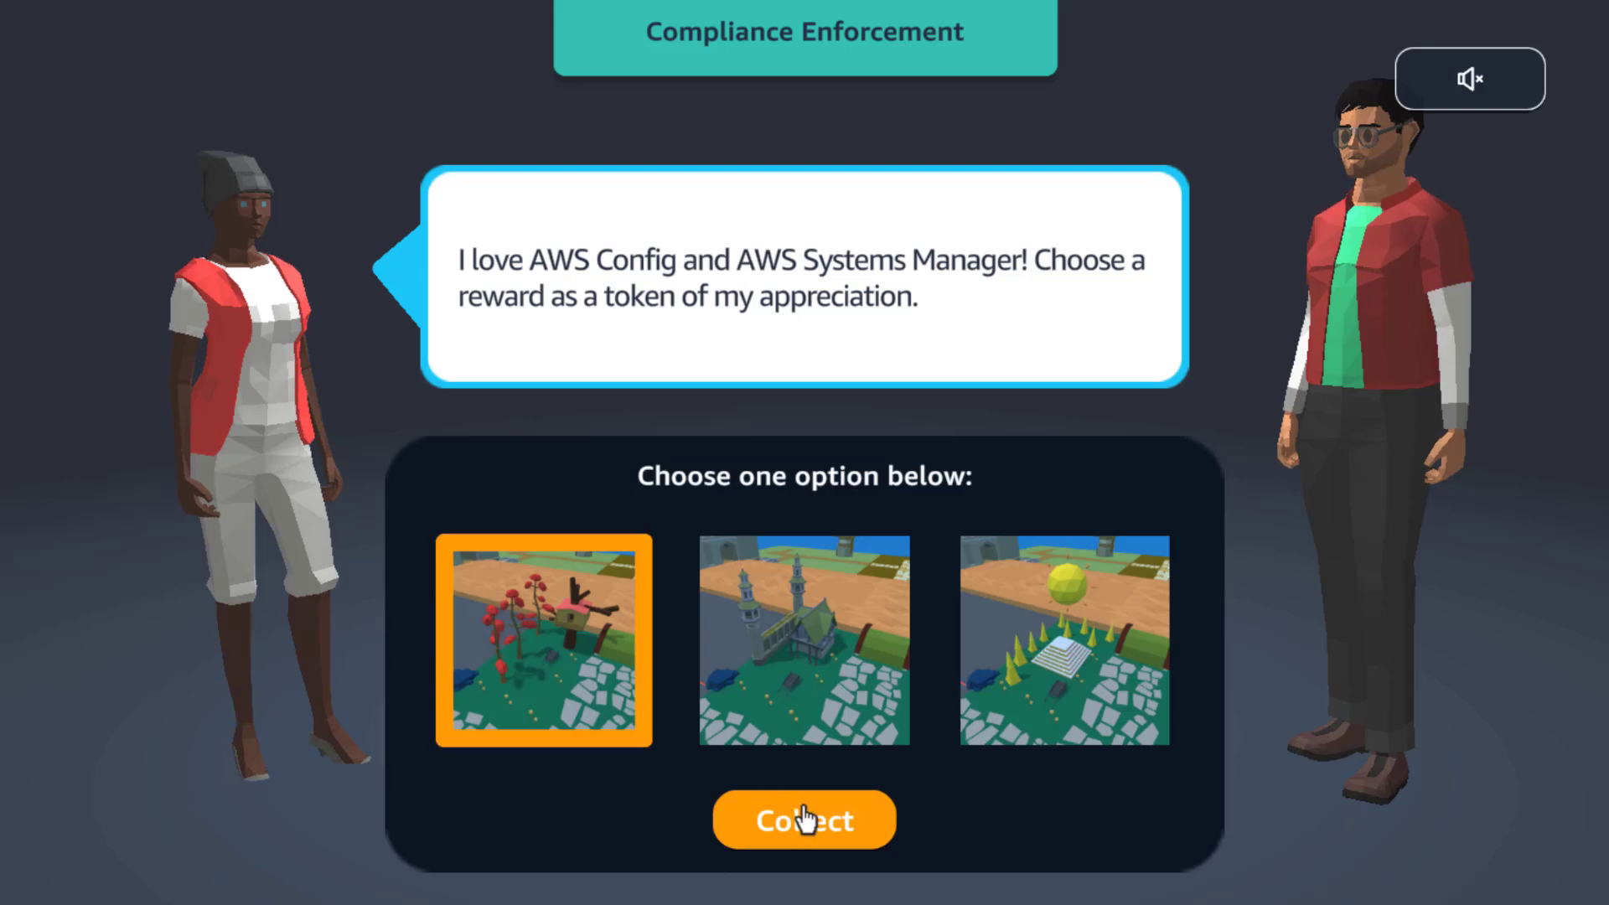
left_click(872, 839)
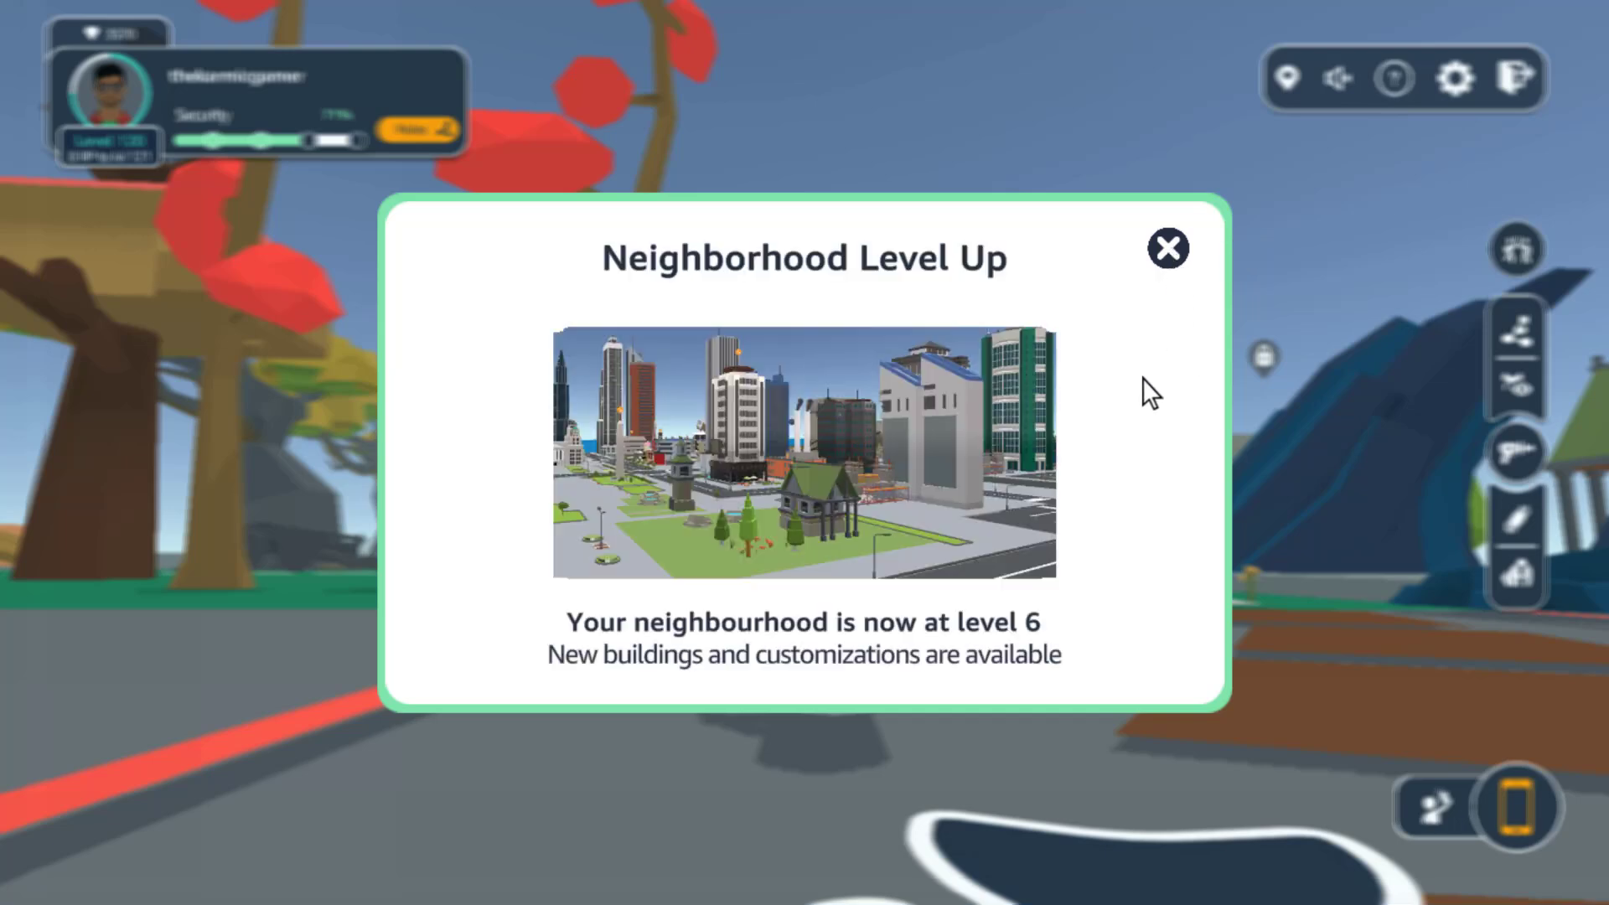
Dismiss the neighborhood level-up notice, rate Compliance Enforcement five stars and close the congratulations summary.
left_click(1168, 249)
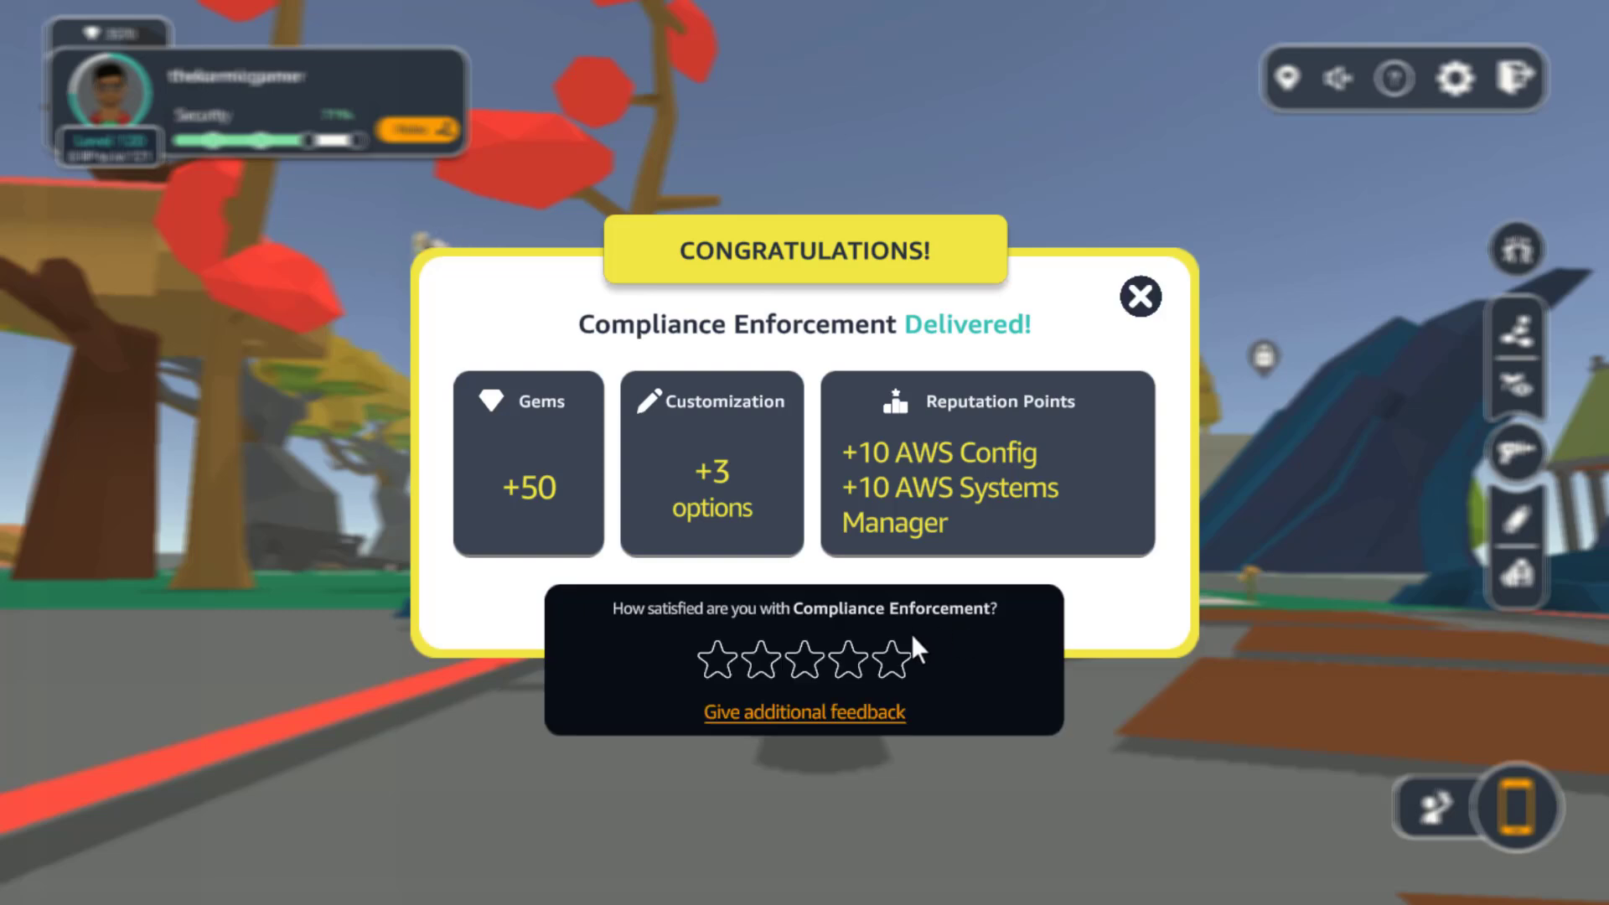
left_click(894, 659)
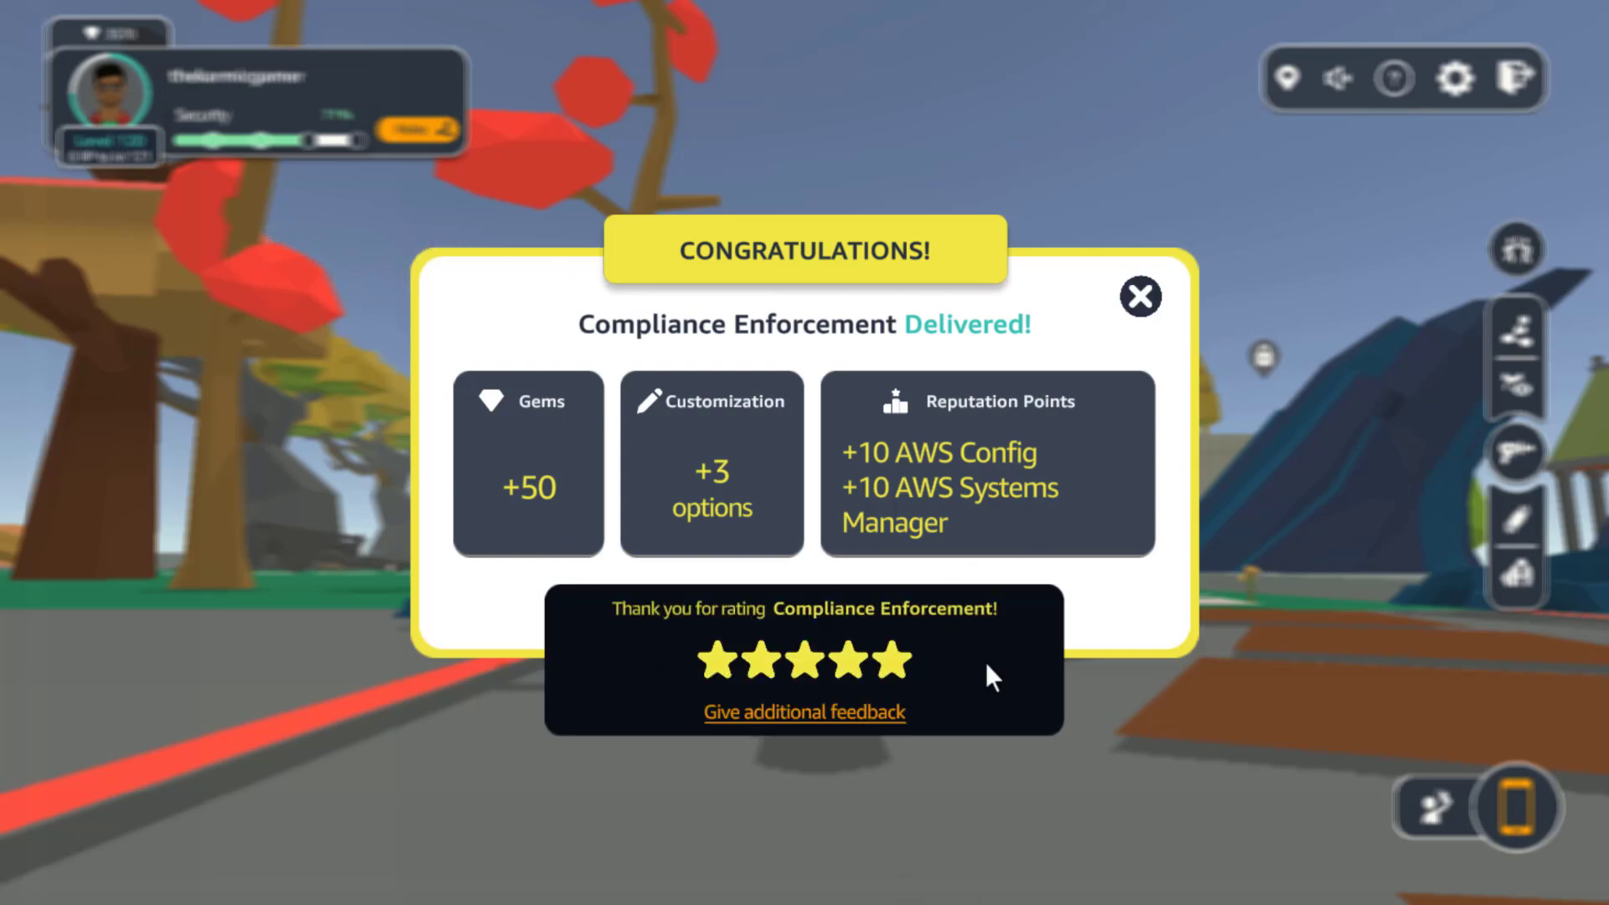
left_click(1142, 298)
Enter drone capture mode, shoot down a nearby drone, navigate directly to it and open its question.
left_click_drag(1171, 532, 1056, 651)
left_click_drag(983, 804, 922, 436)
left_click_drag(722, 335, 1243, 390)
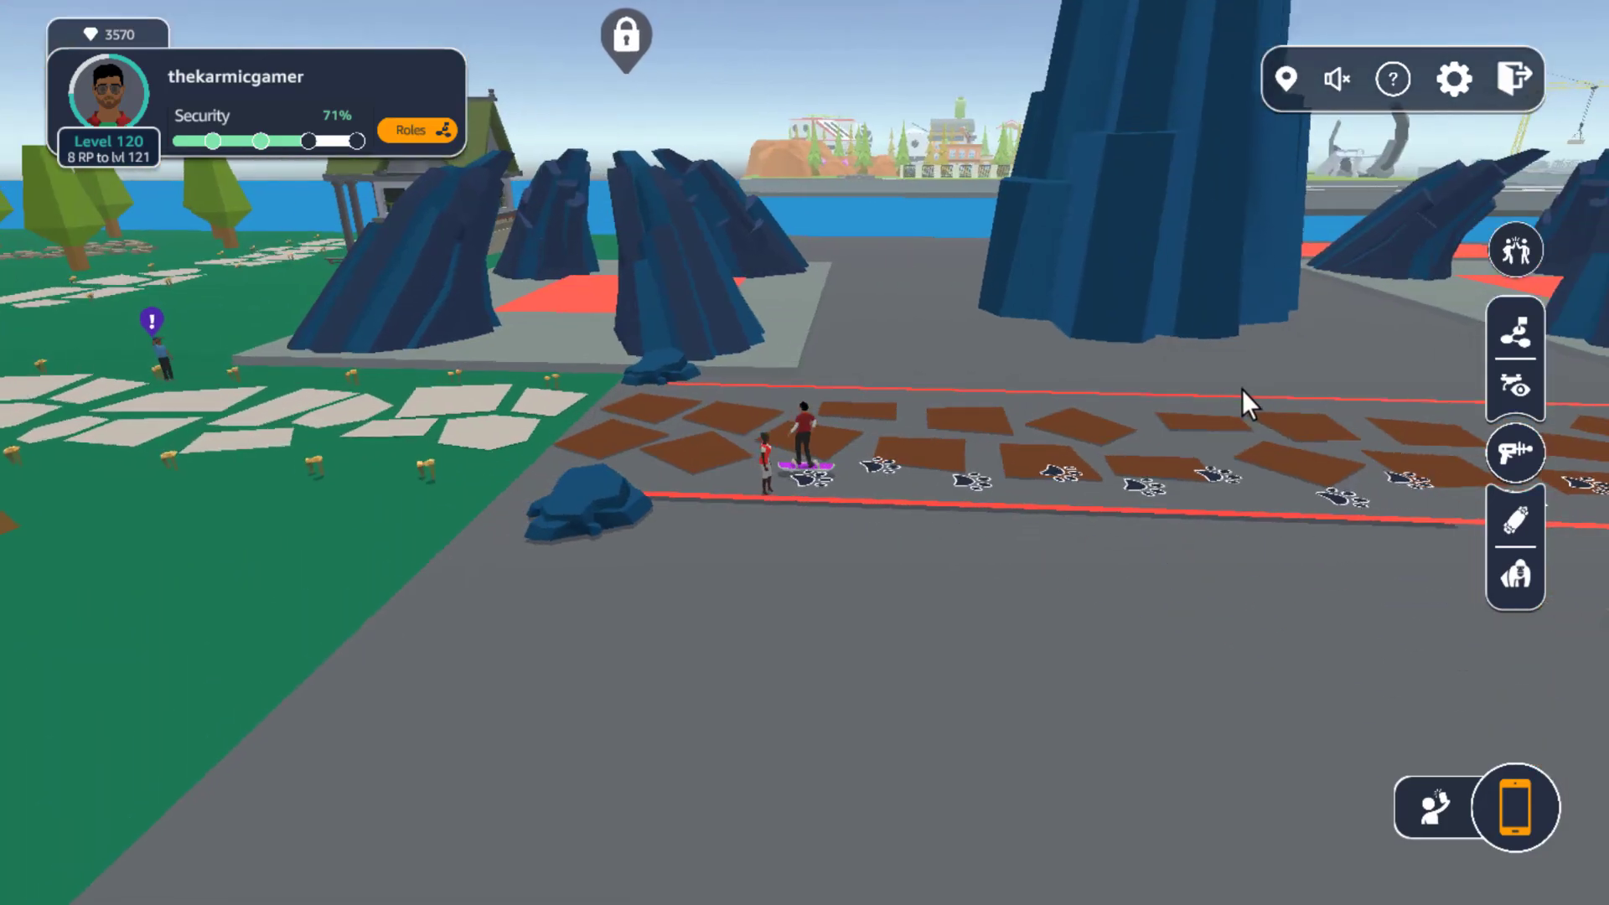
left_click_drag(441, 414, 841, 538)
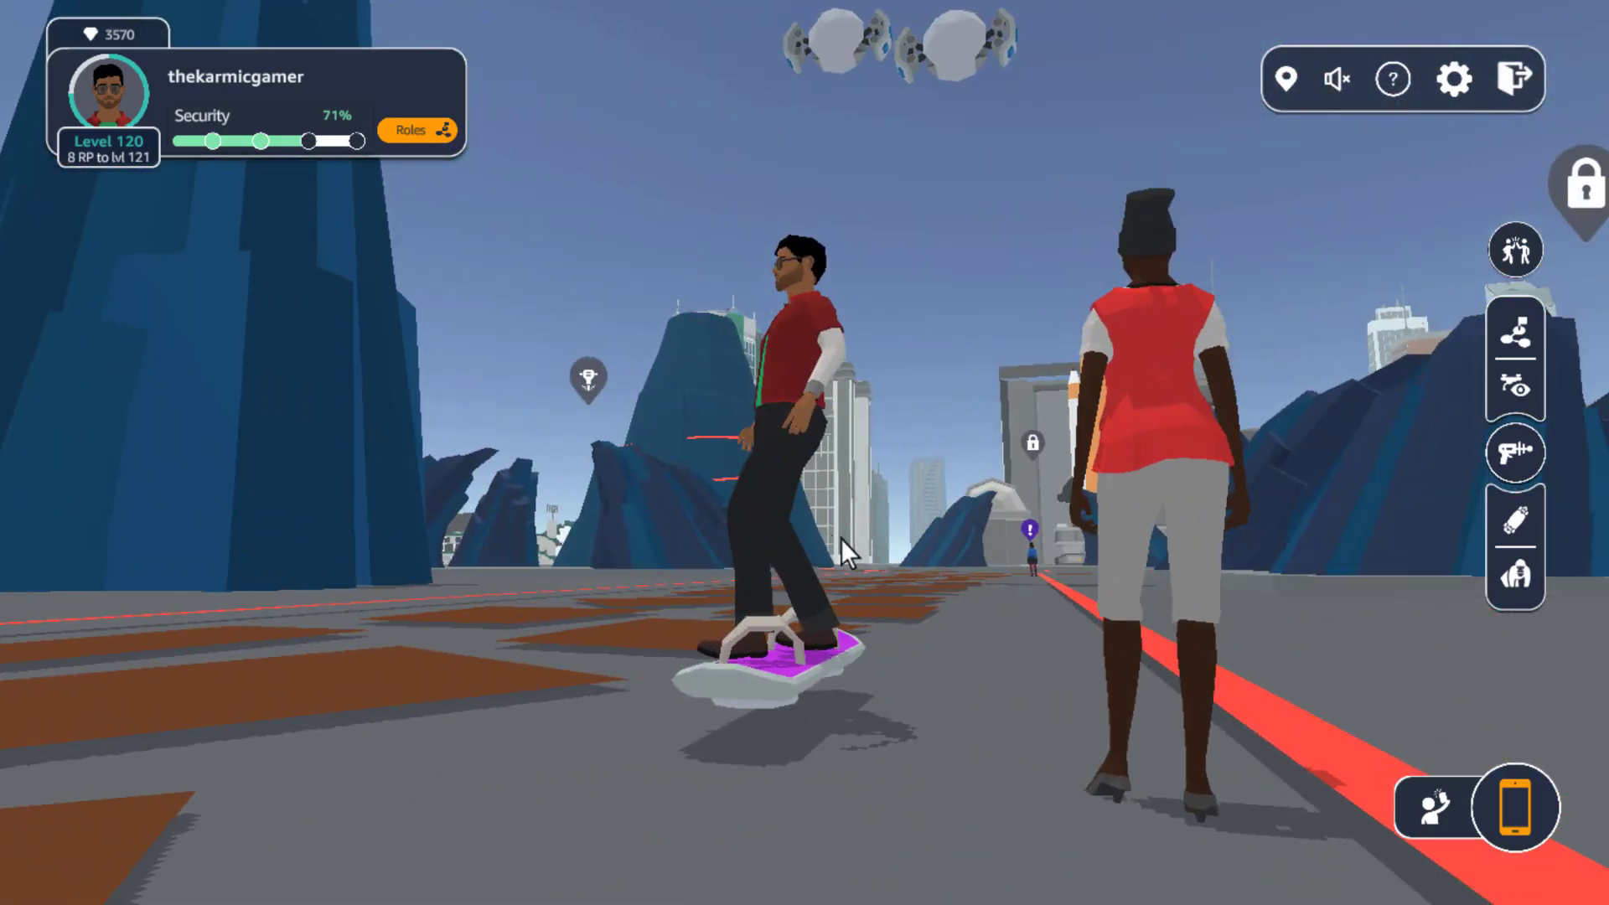
key("w")
left_click_drag(1070, 499, 1144, 491)
left_click(1505, 455)
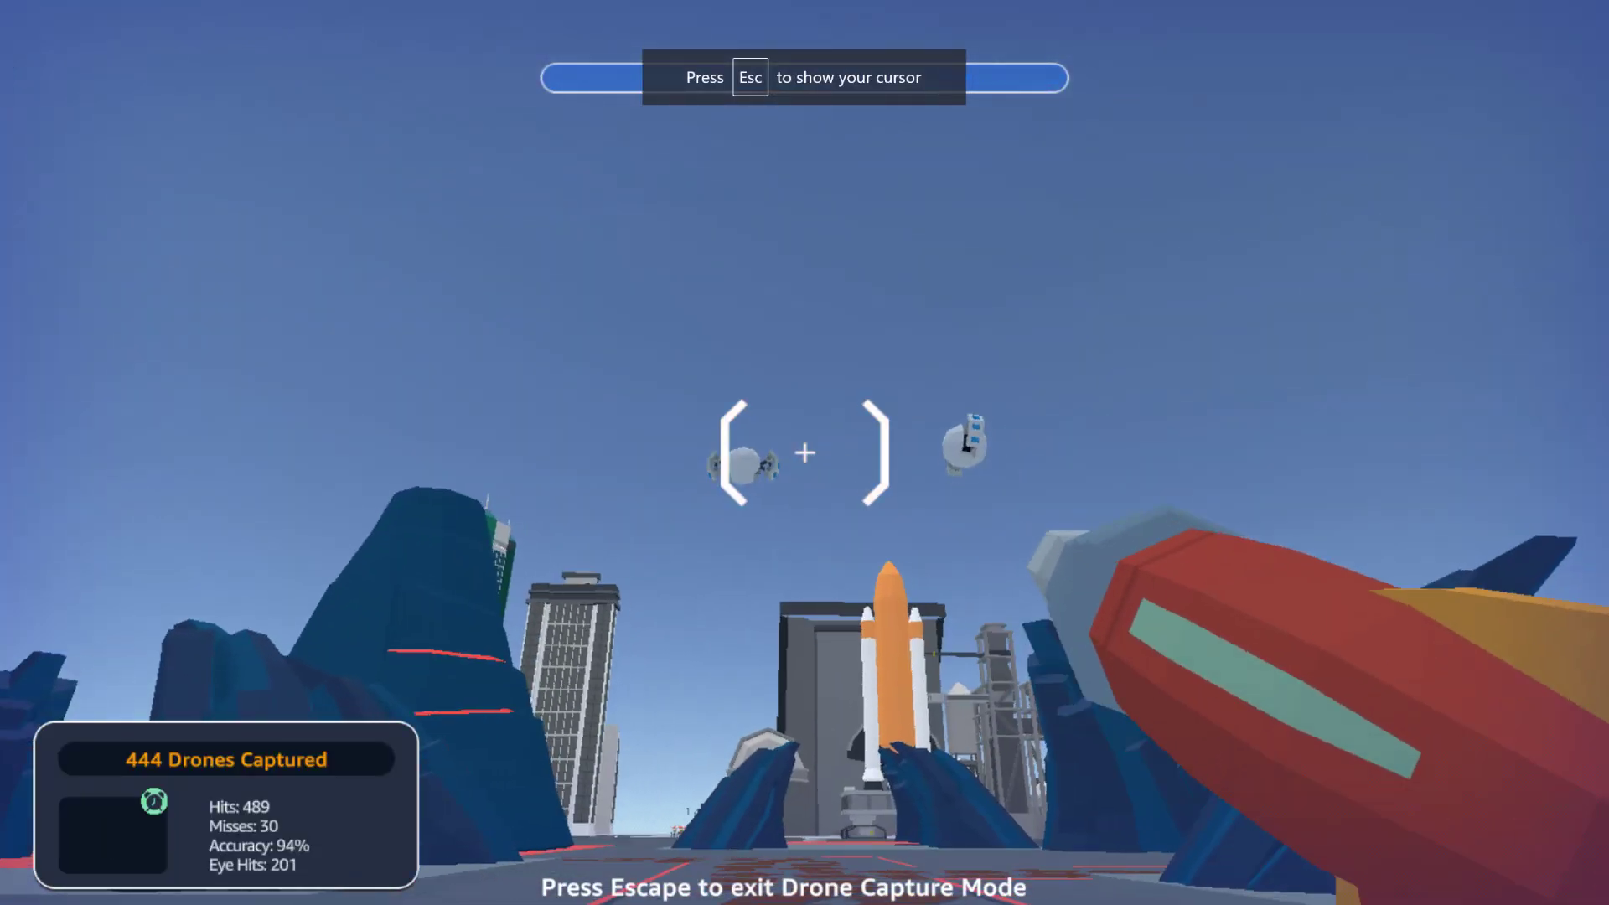
left_click(805, 453)
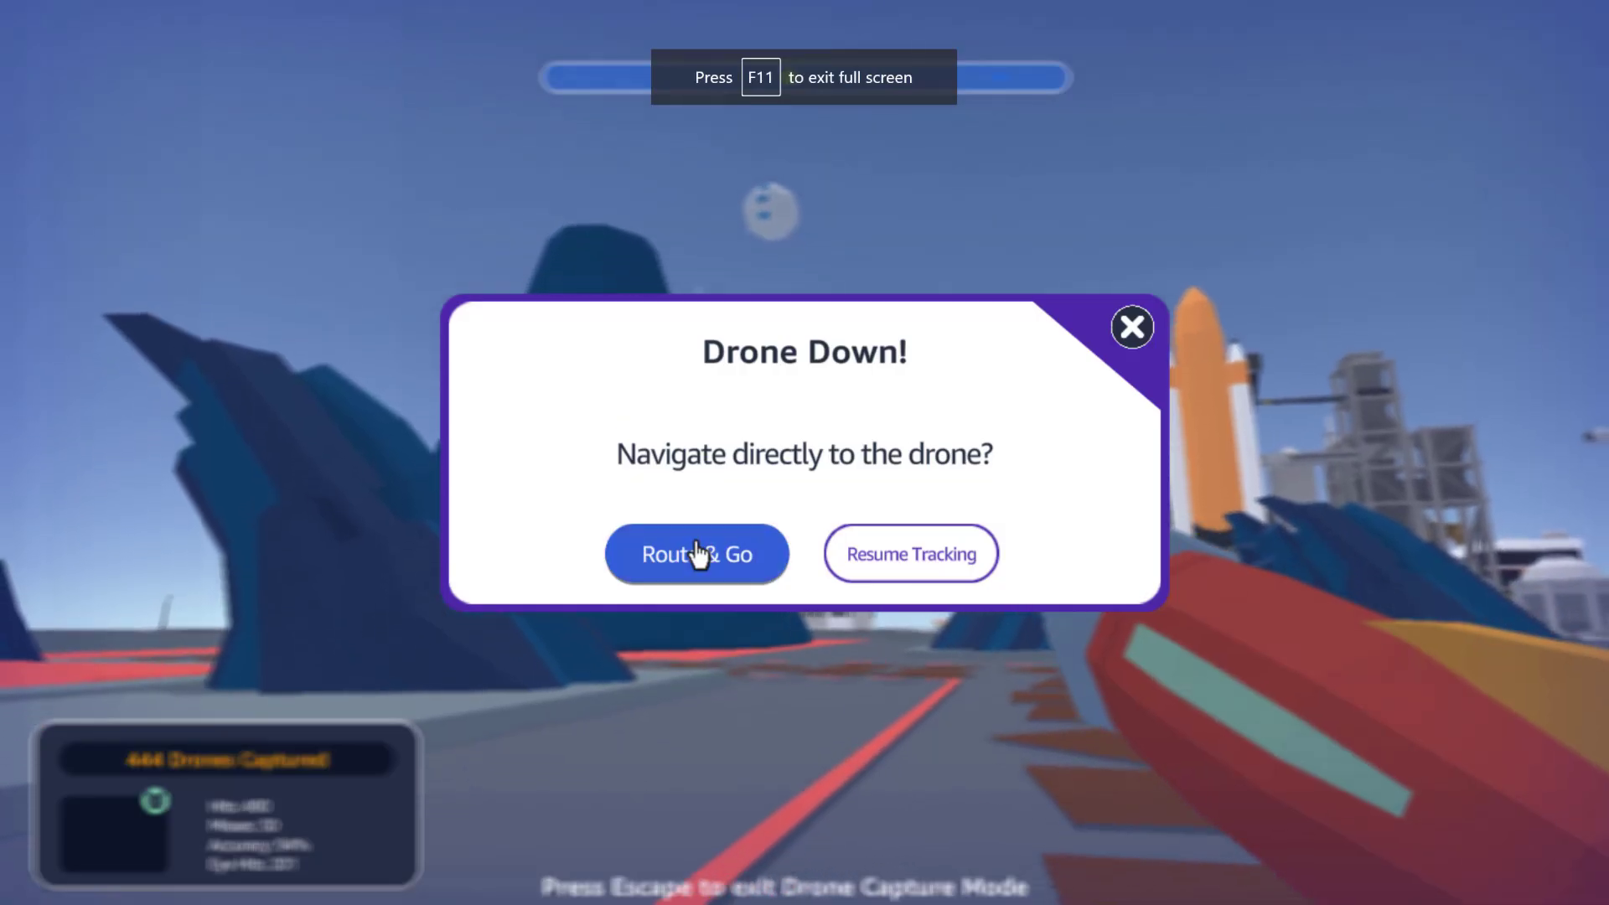
left_click(693, 553)
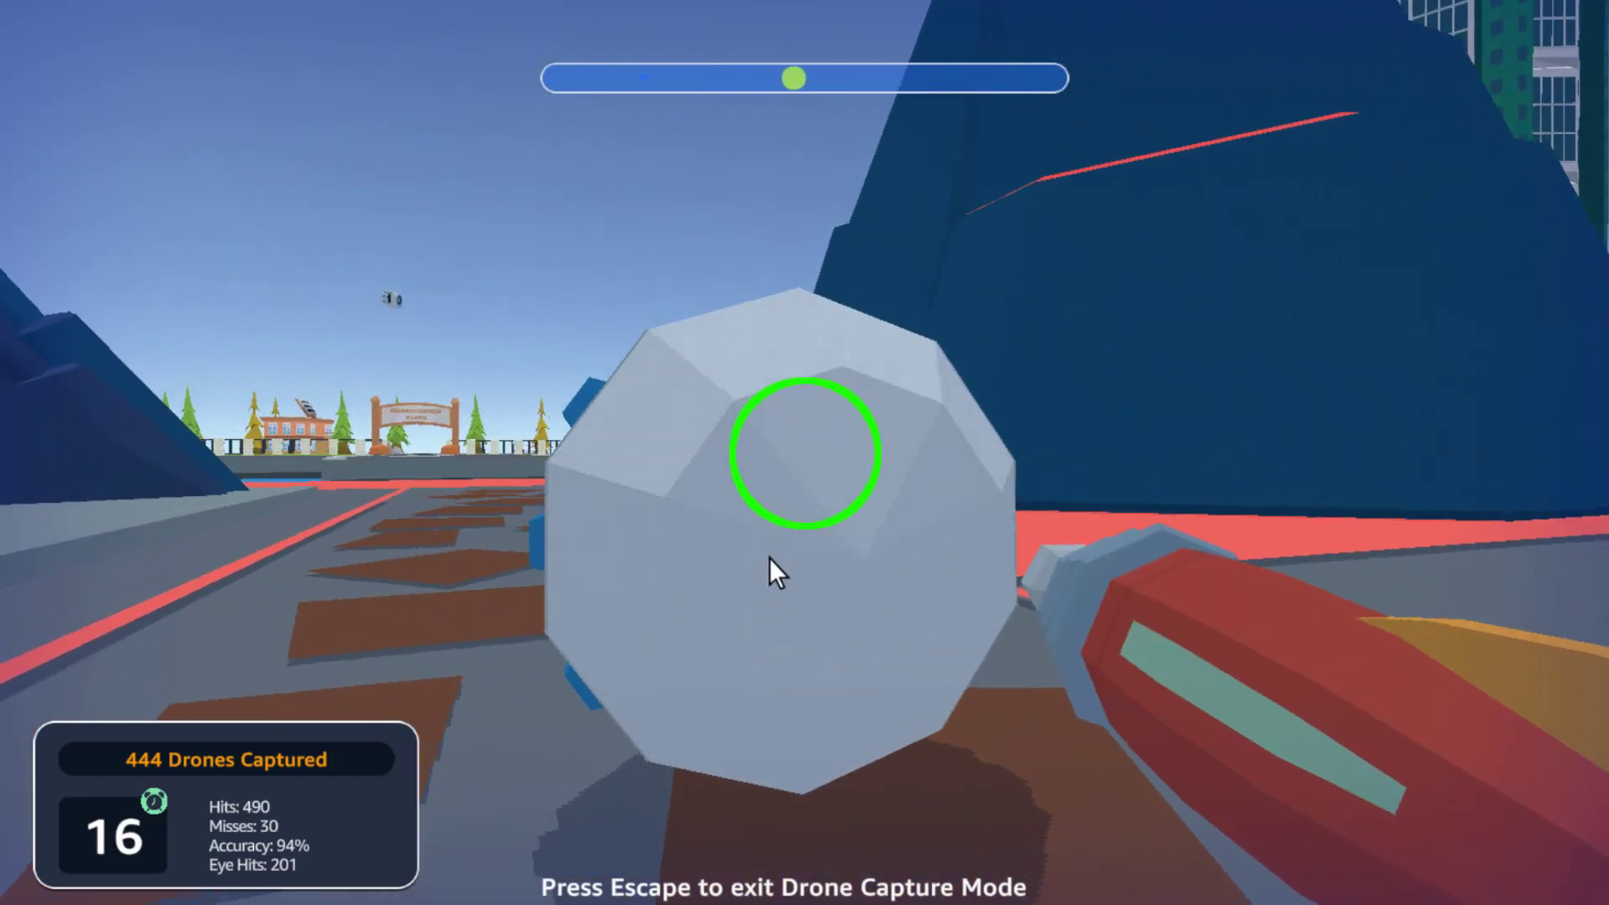
left_click(769, 565)
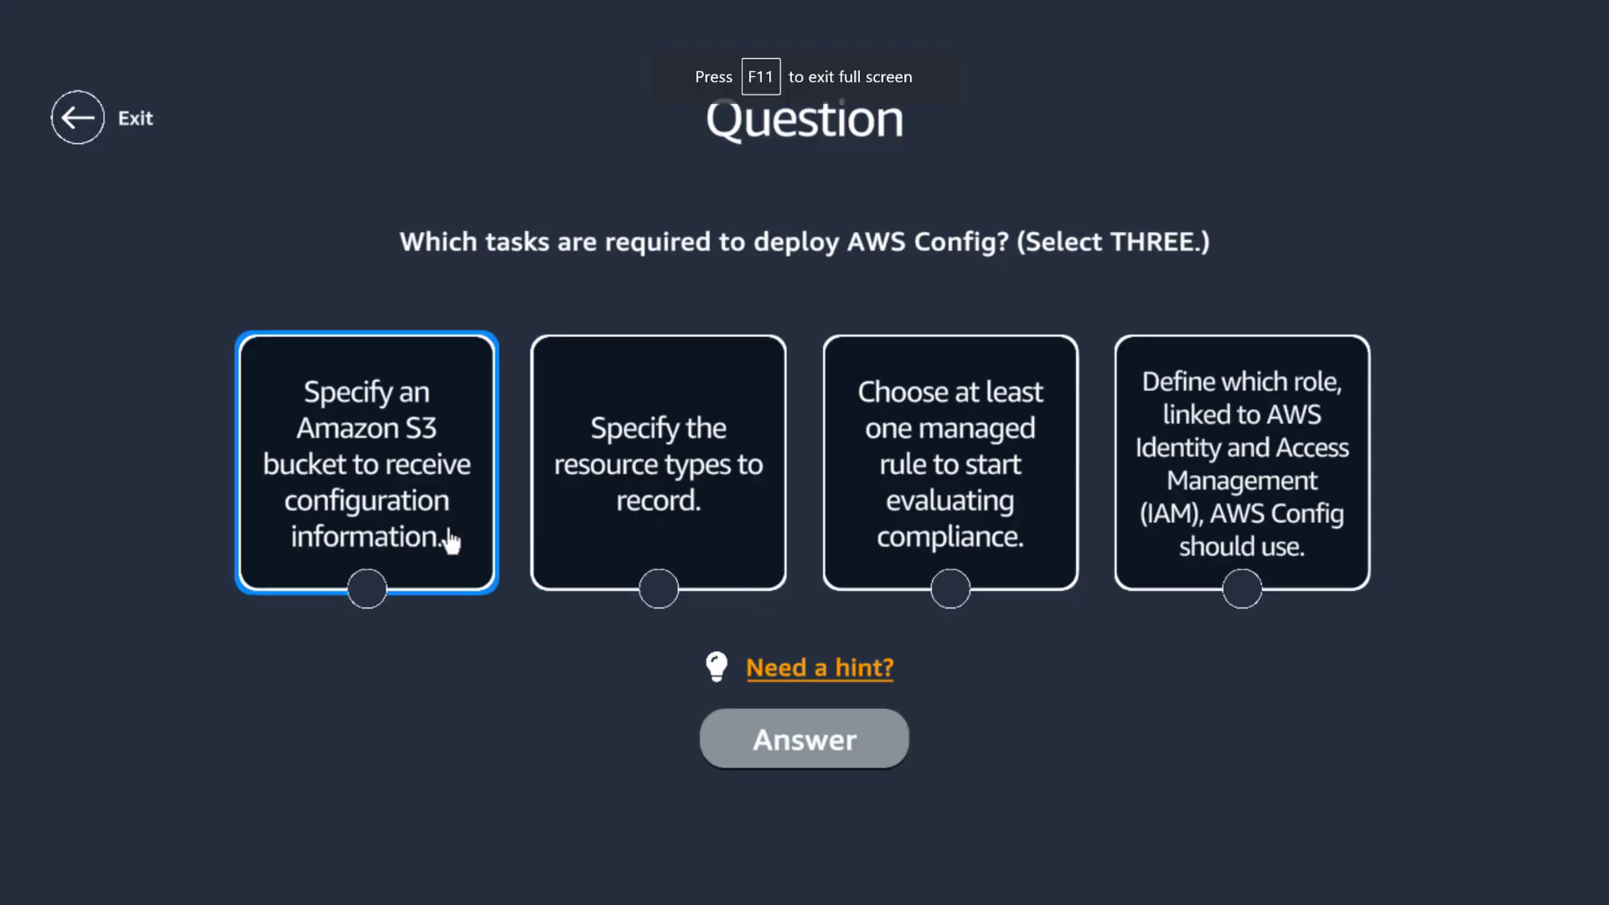